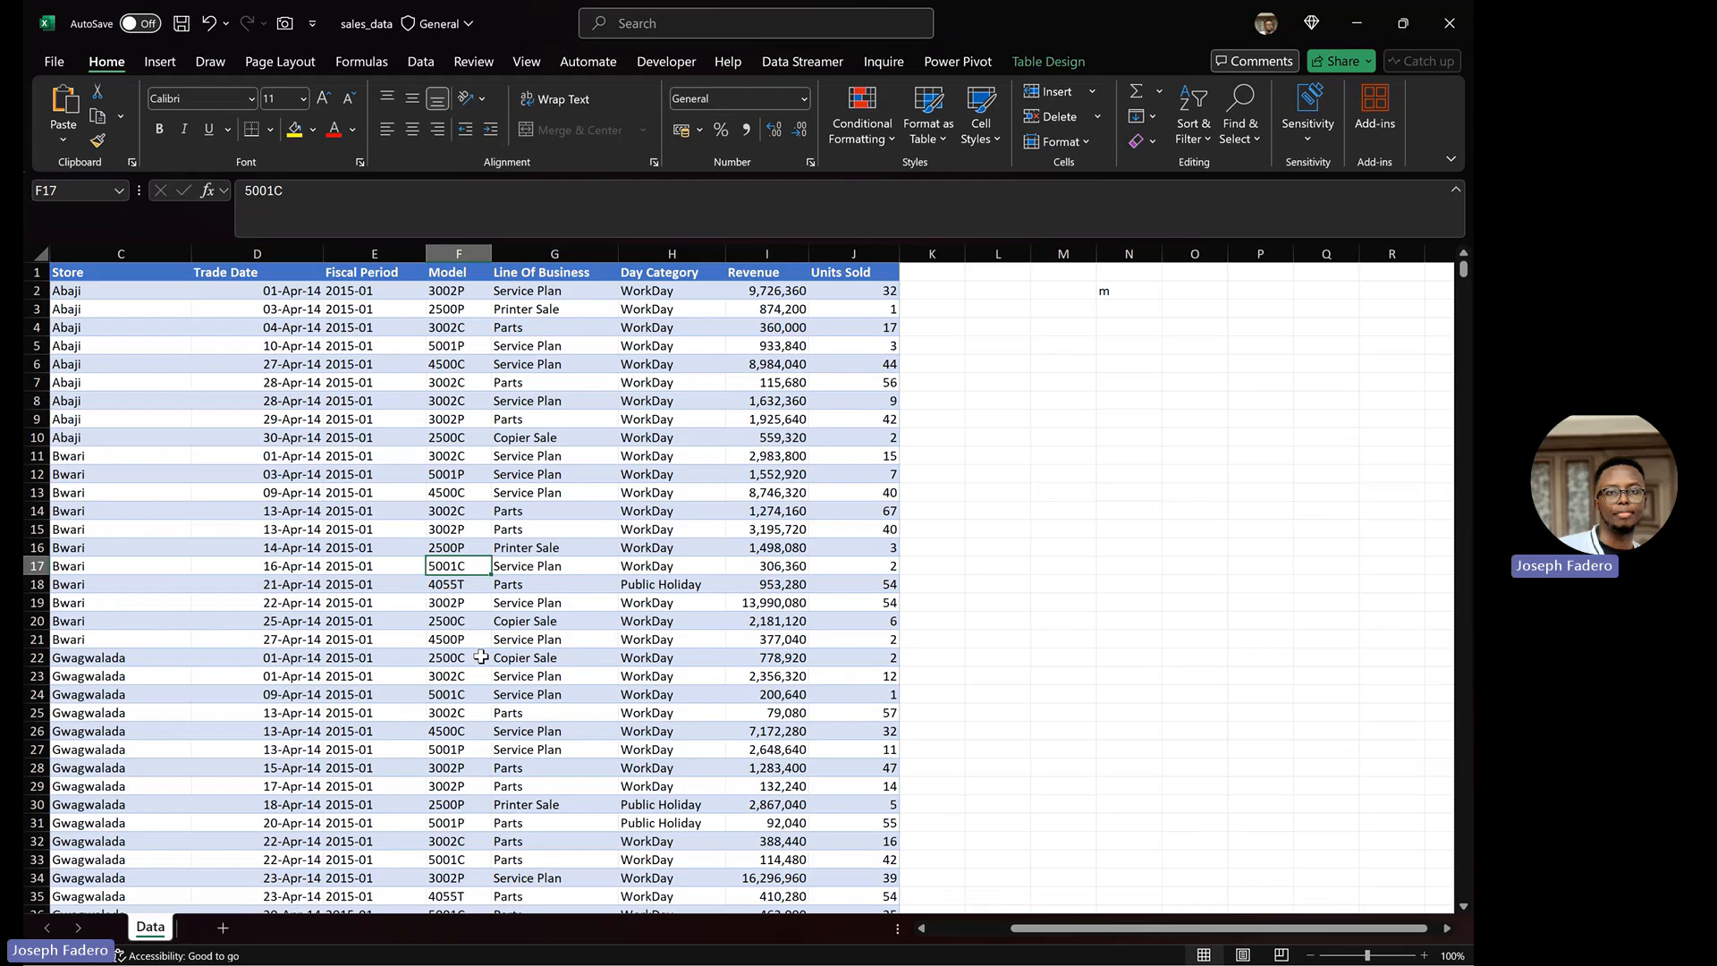
Copy all the Model column's data from F2 down and paste it as values into a new sheet starting at C2
click(456, 289)
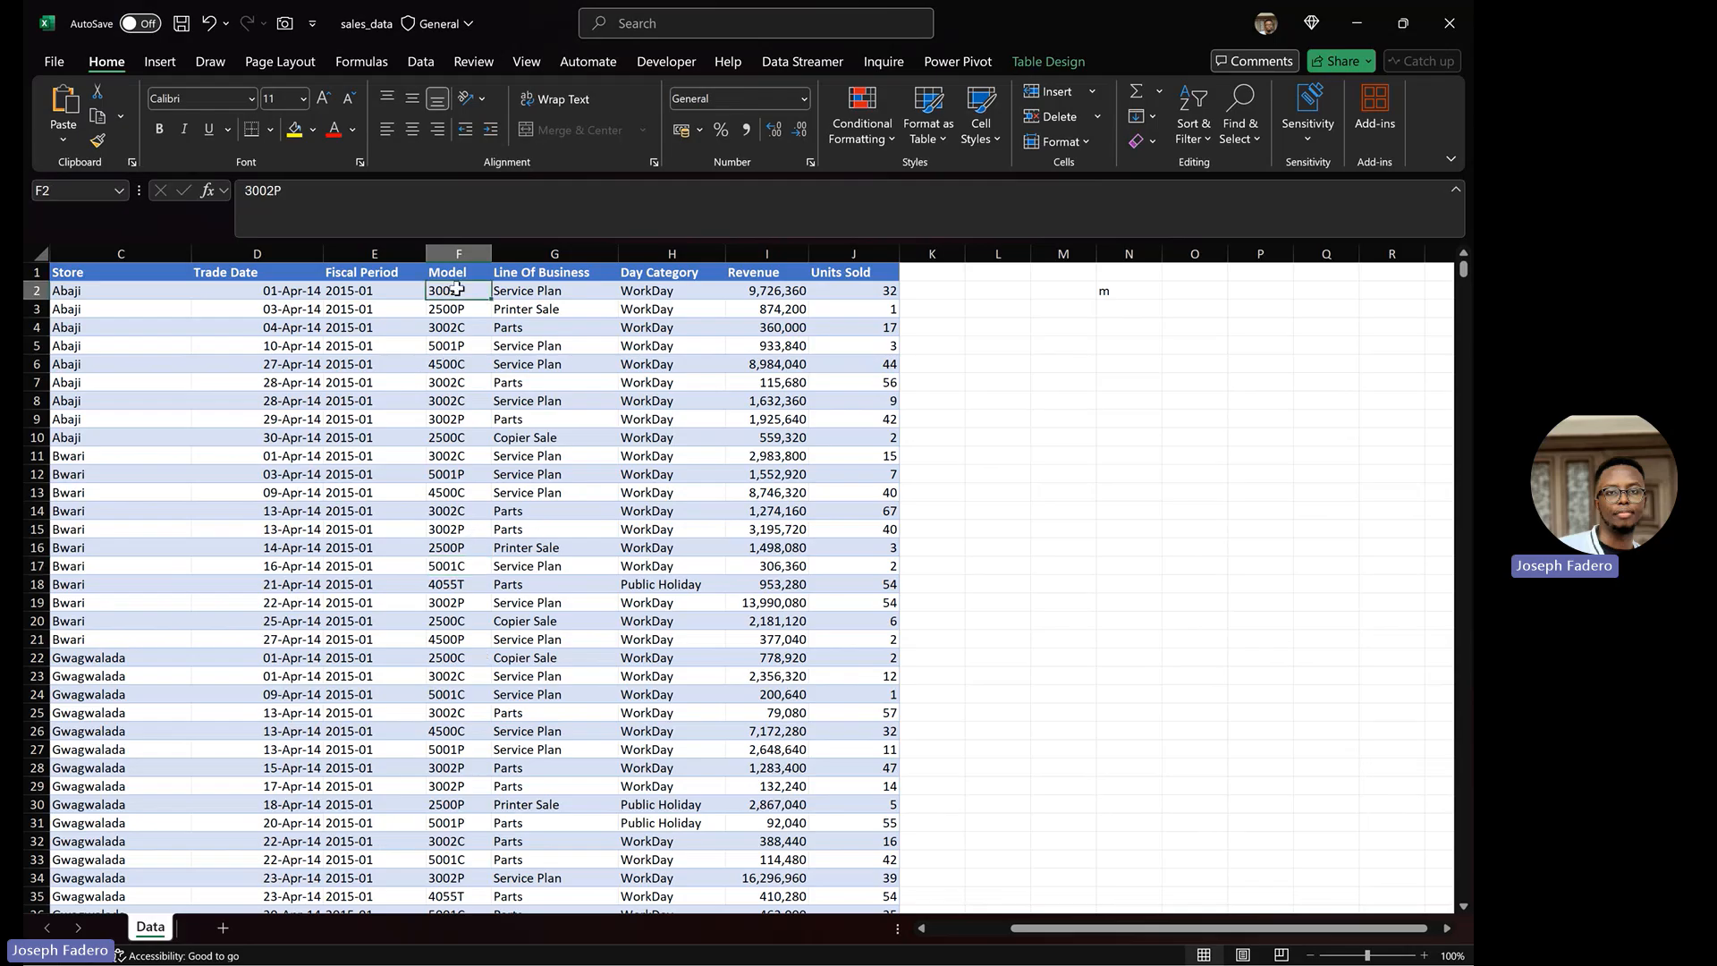
key(ctrl+shift+Down)
key(ctrl+c)
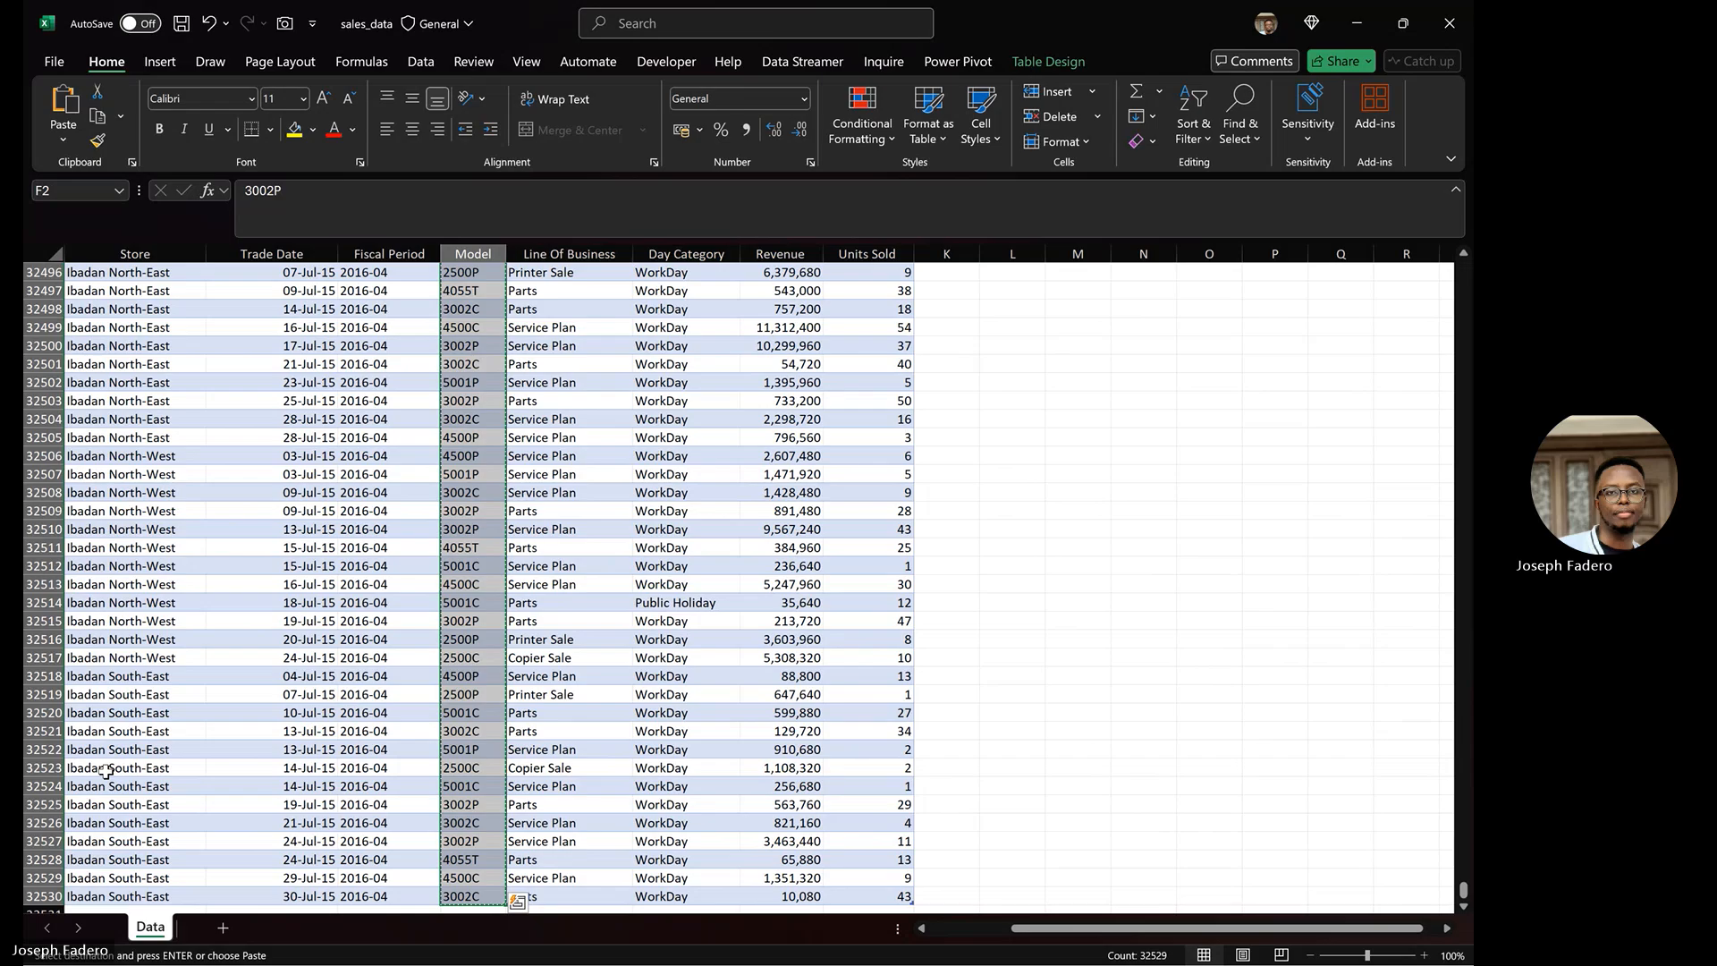
click(222, 928)
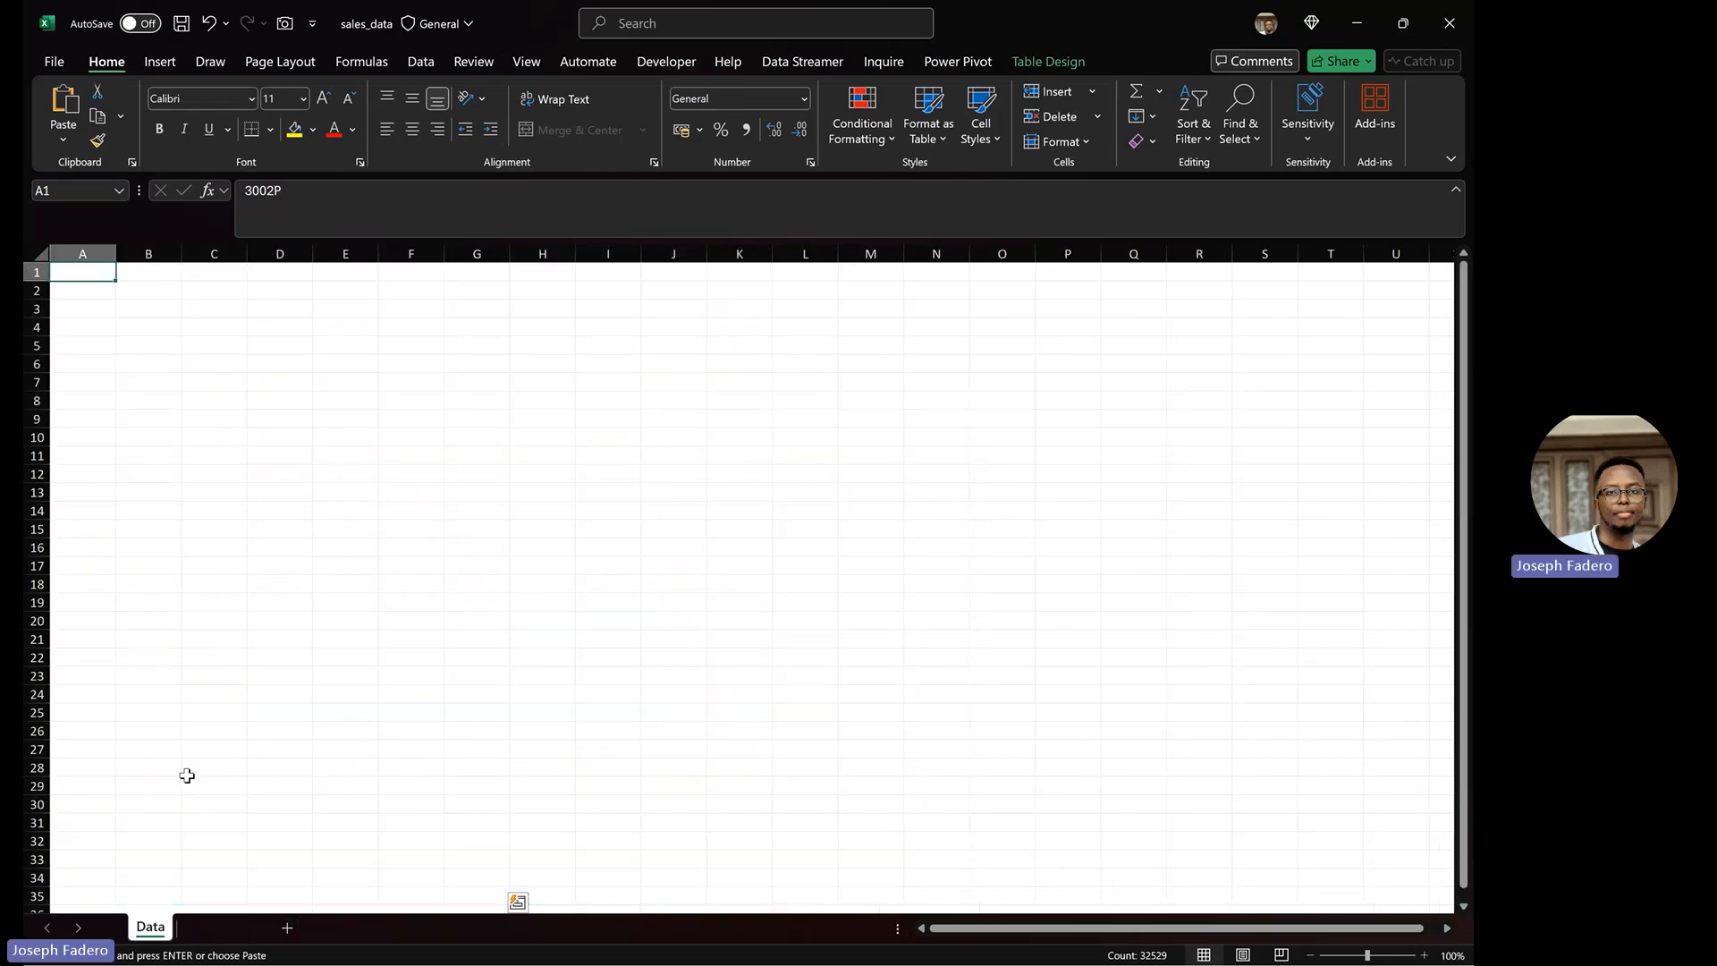
click(201, 286)
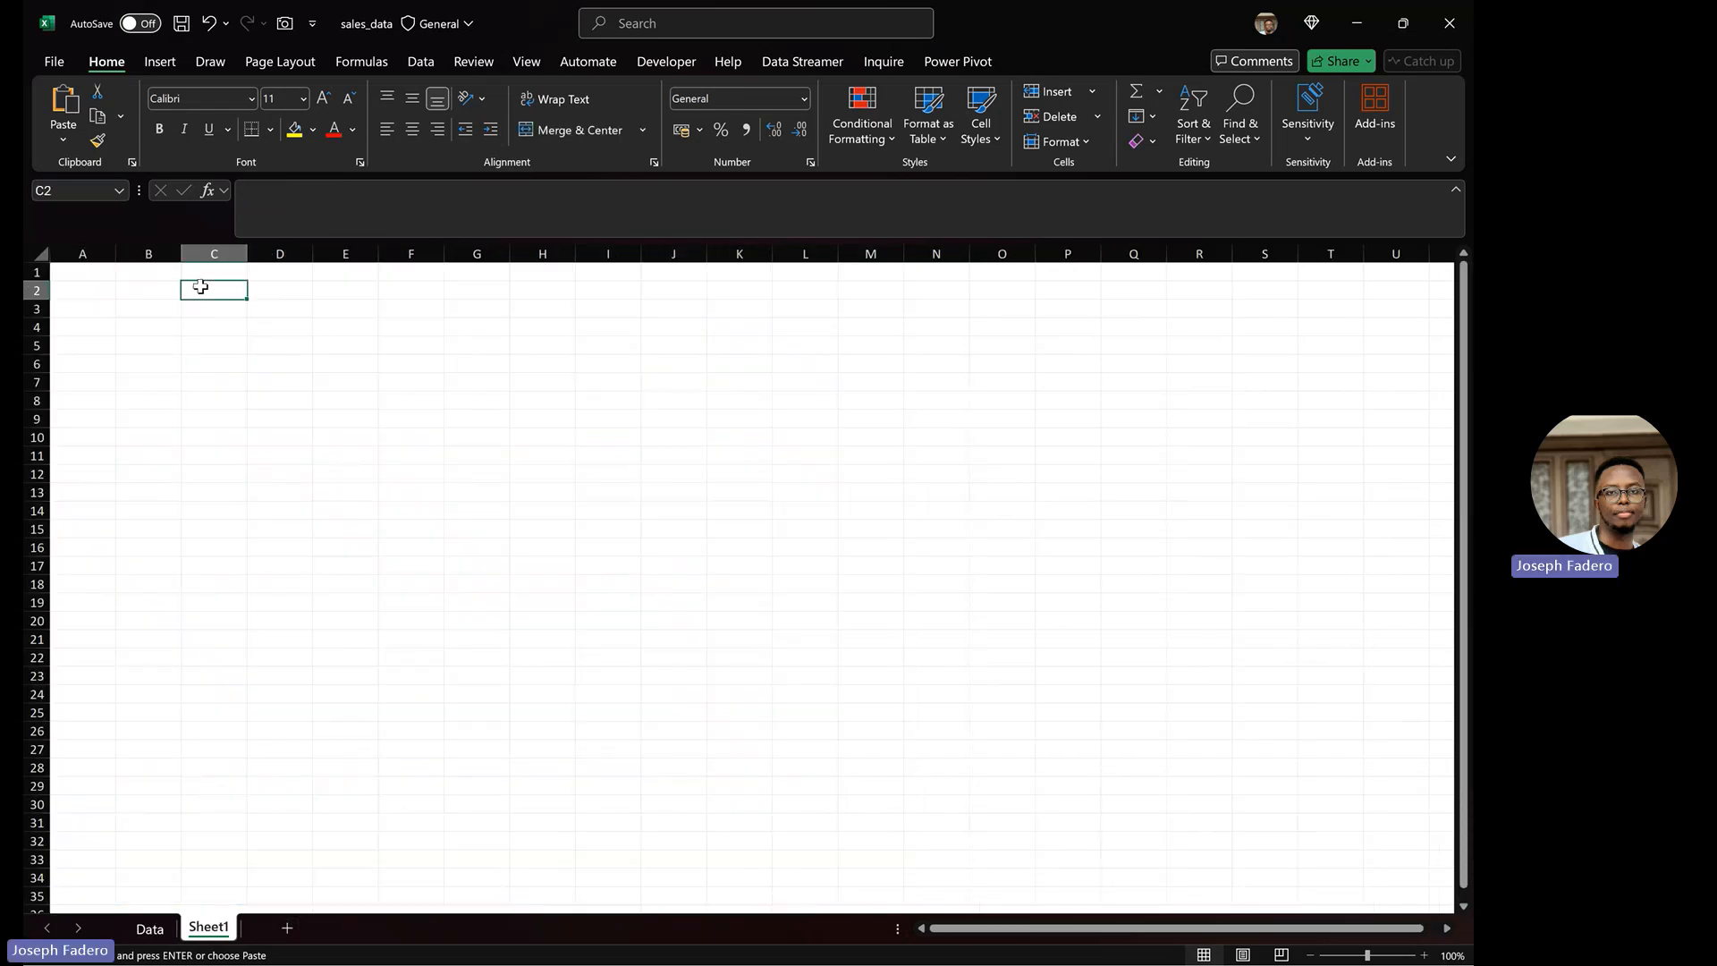
key(ctrl+alt+v)
key(v)
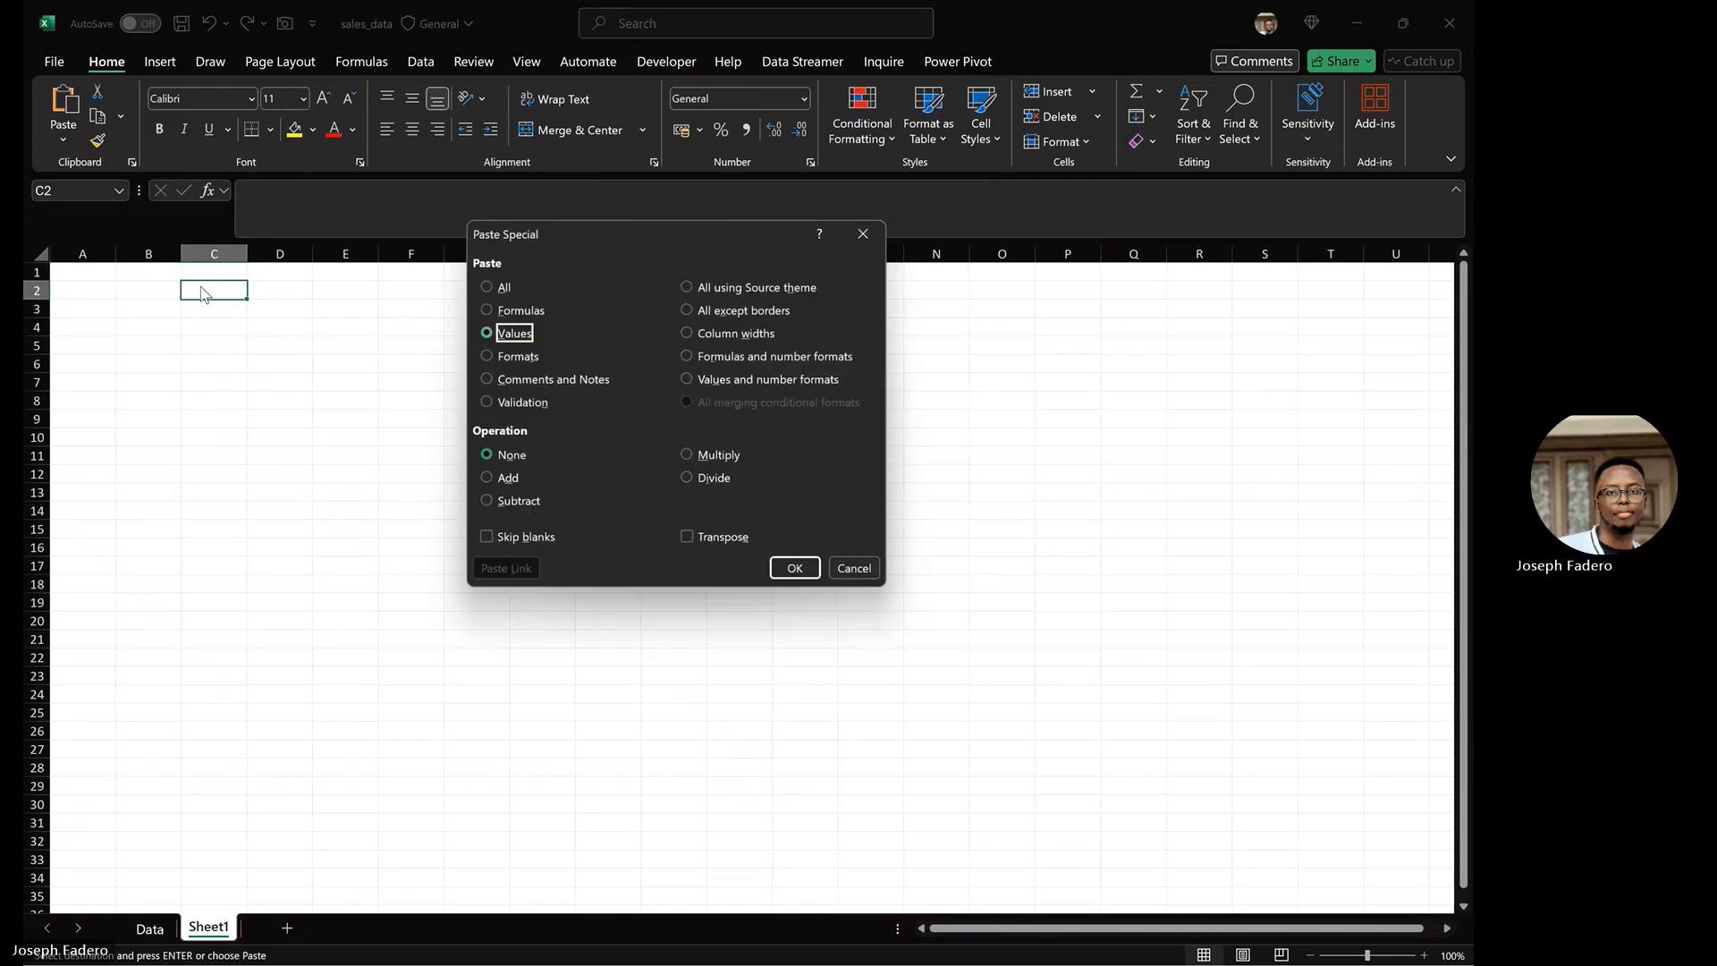
click(793, 570)
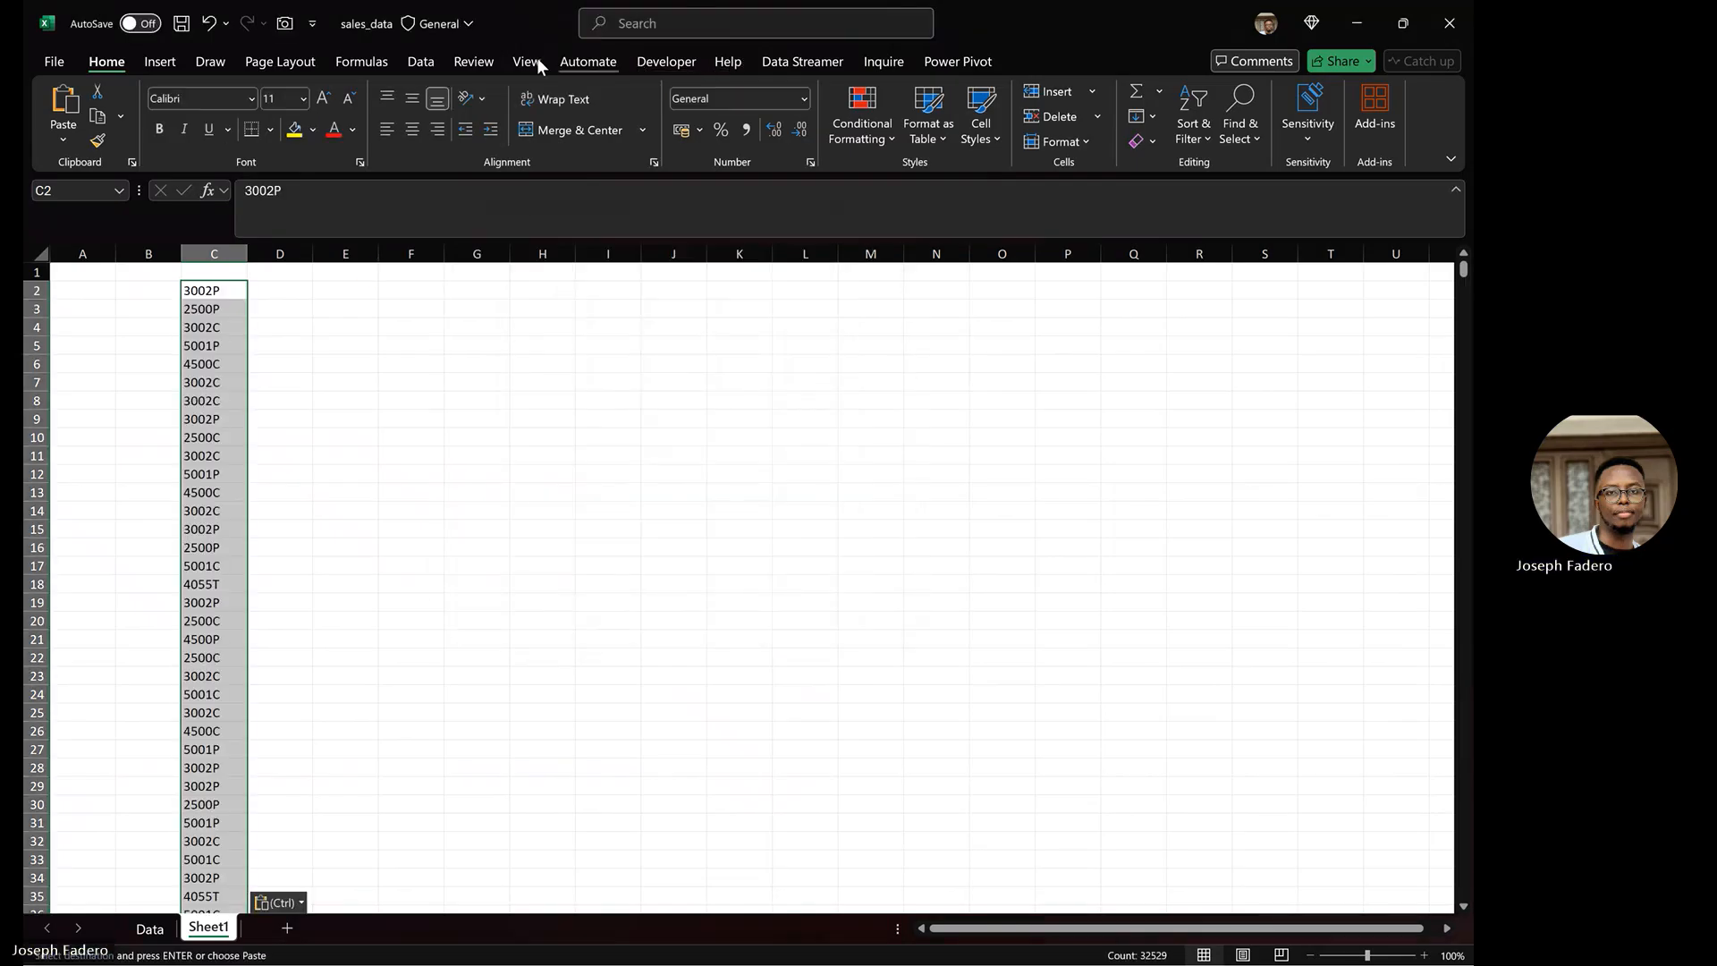
Remove the duplicates from the pasted model codes in column C, treating the data as having no headers
click(420, 61)
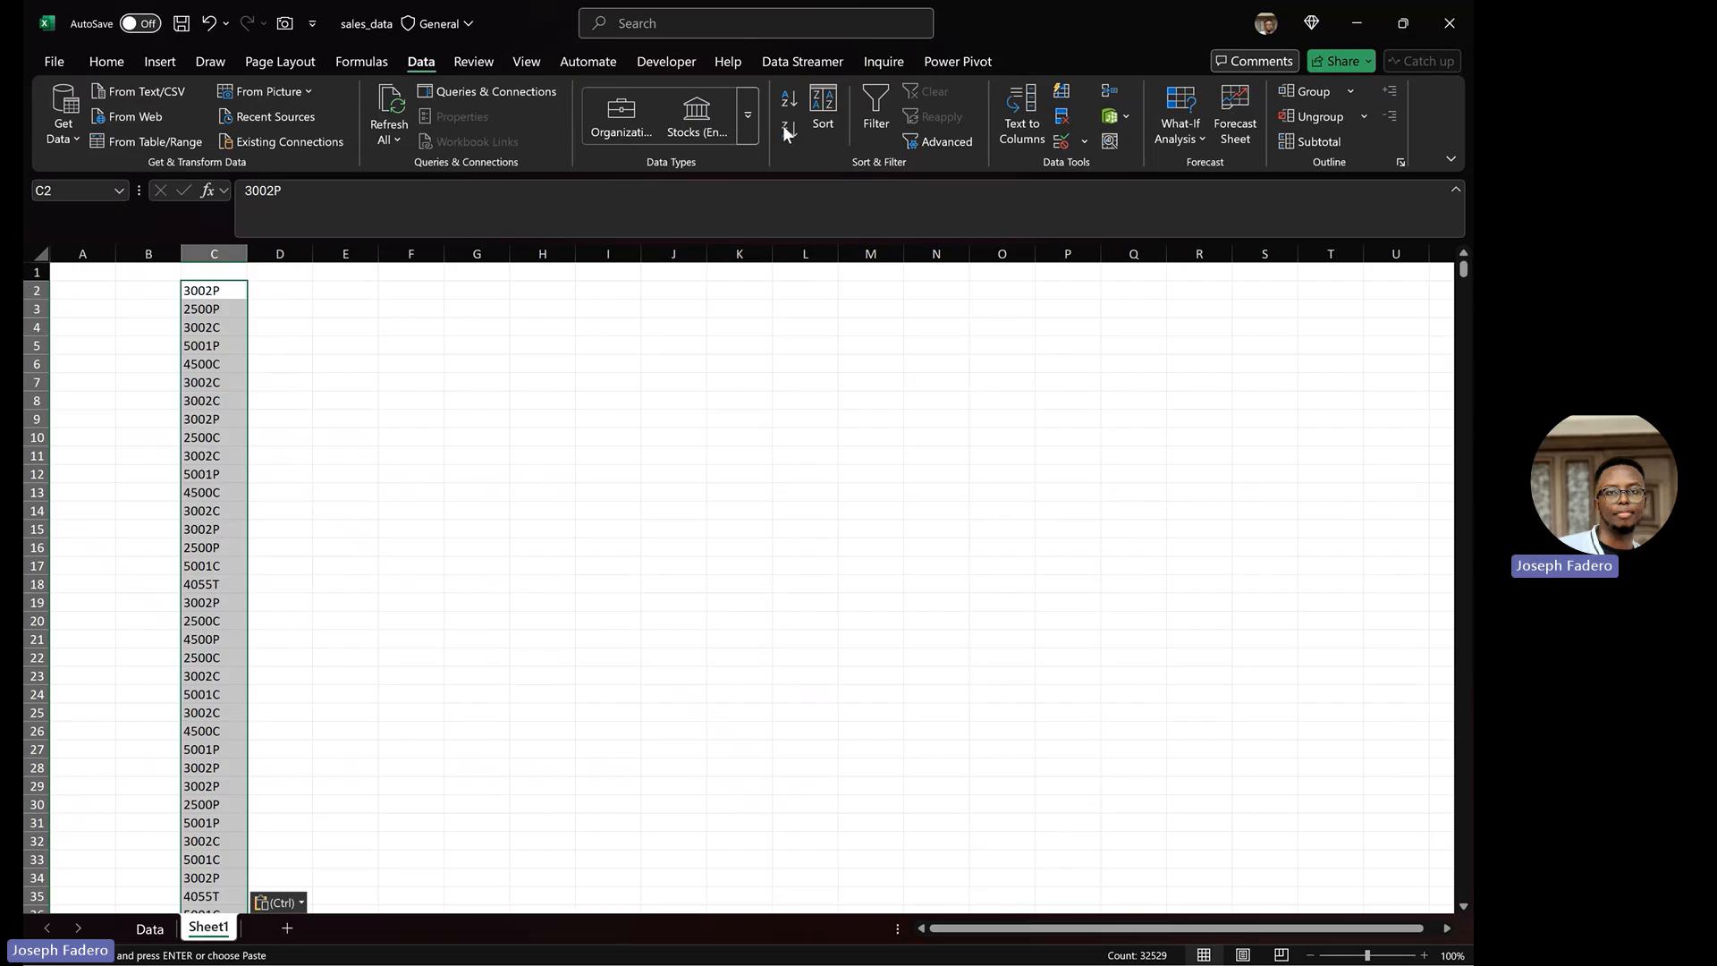
click(1042, 123)
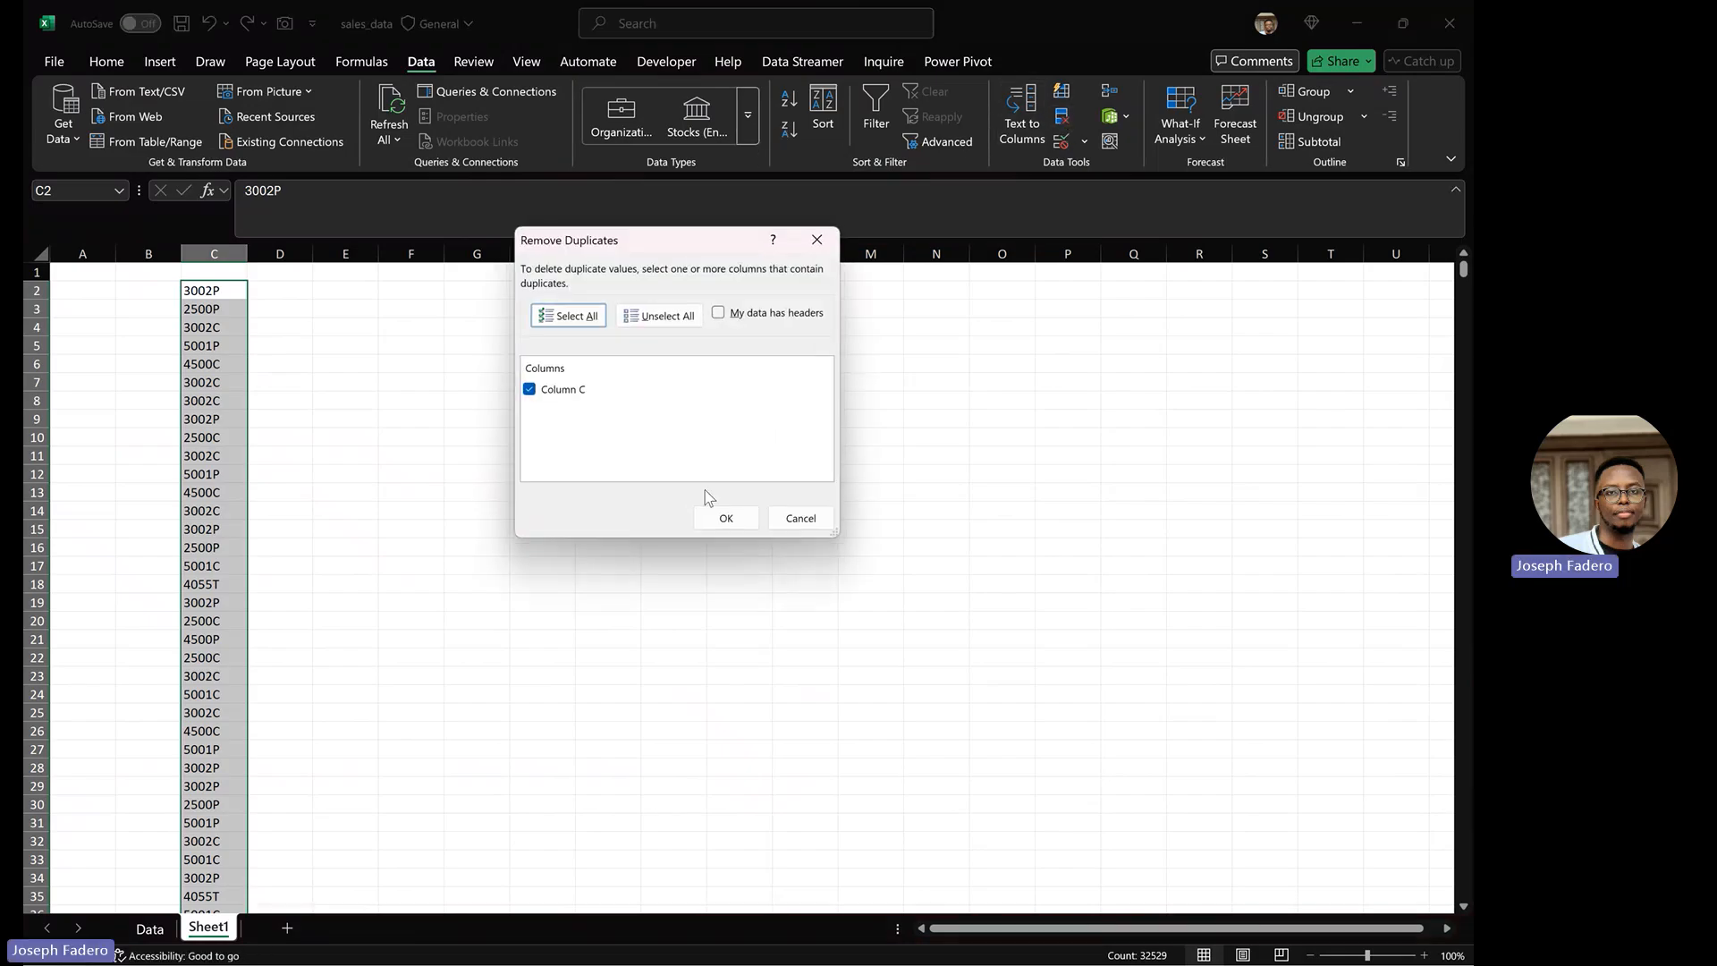
click(726, 516)
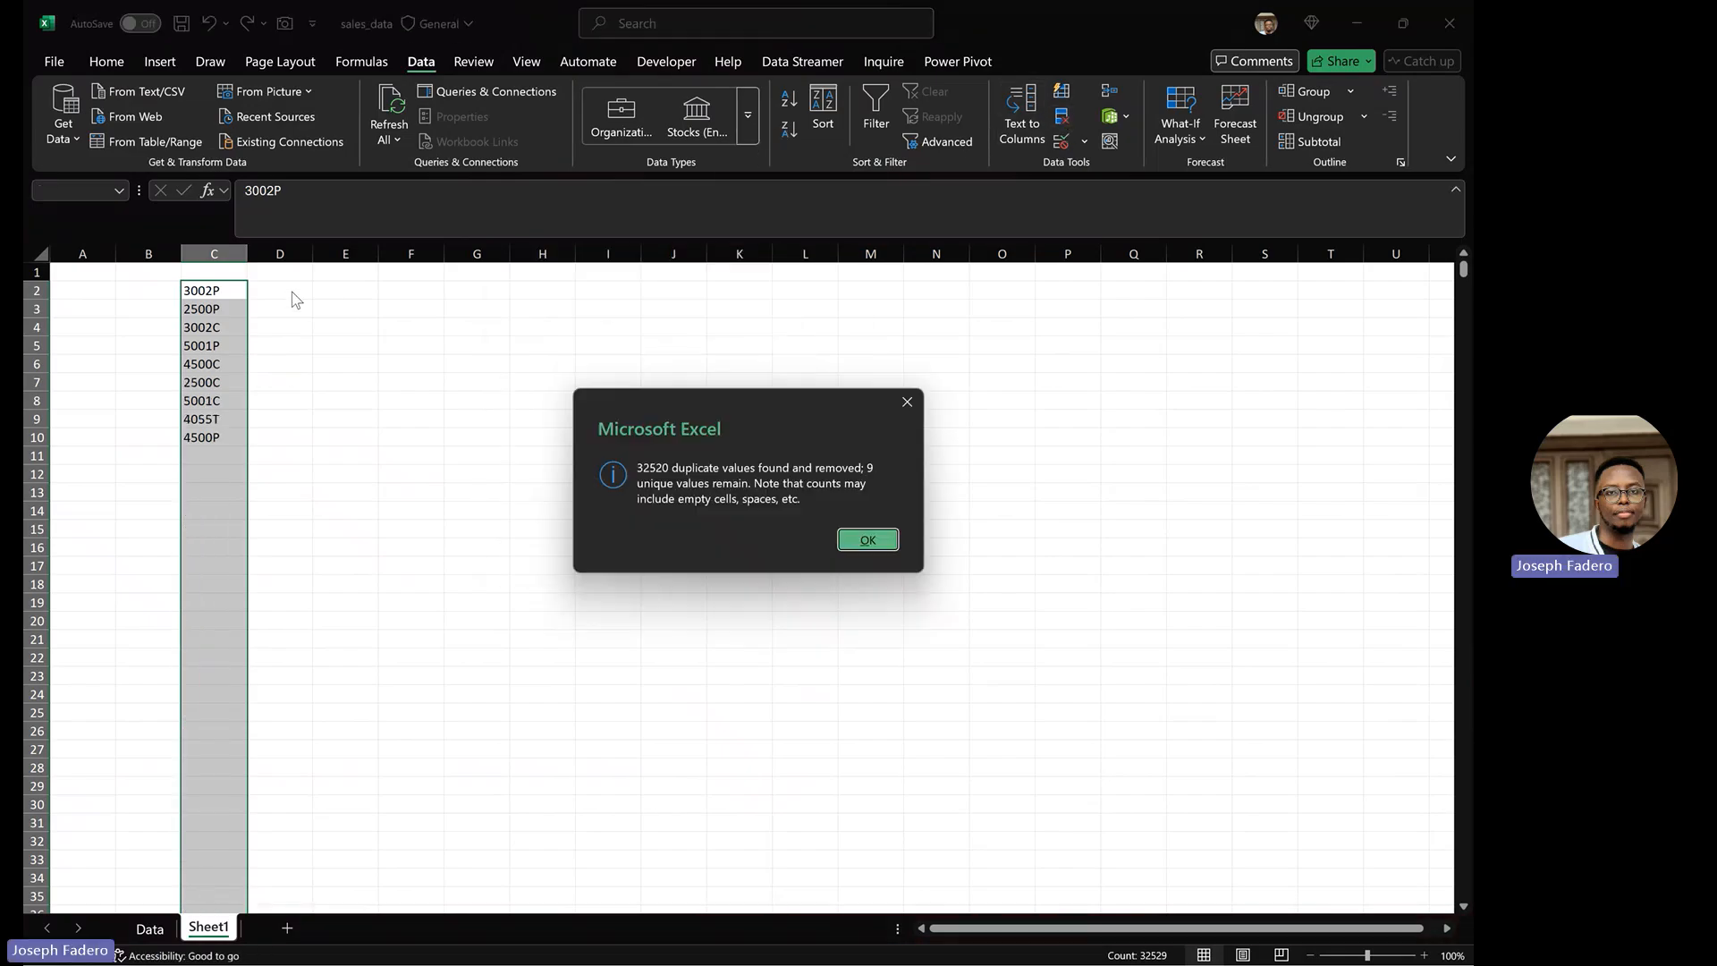
click(850, 540)
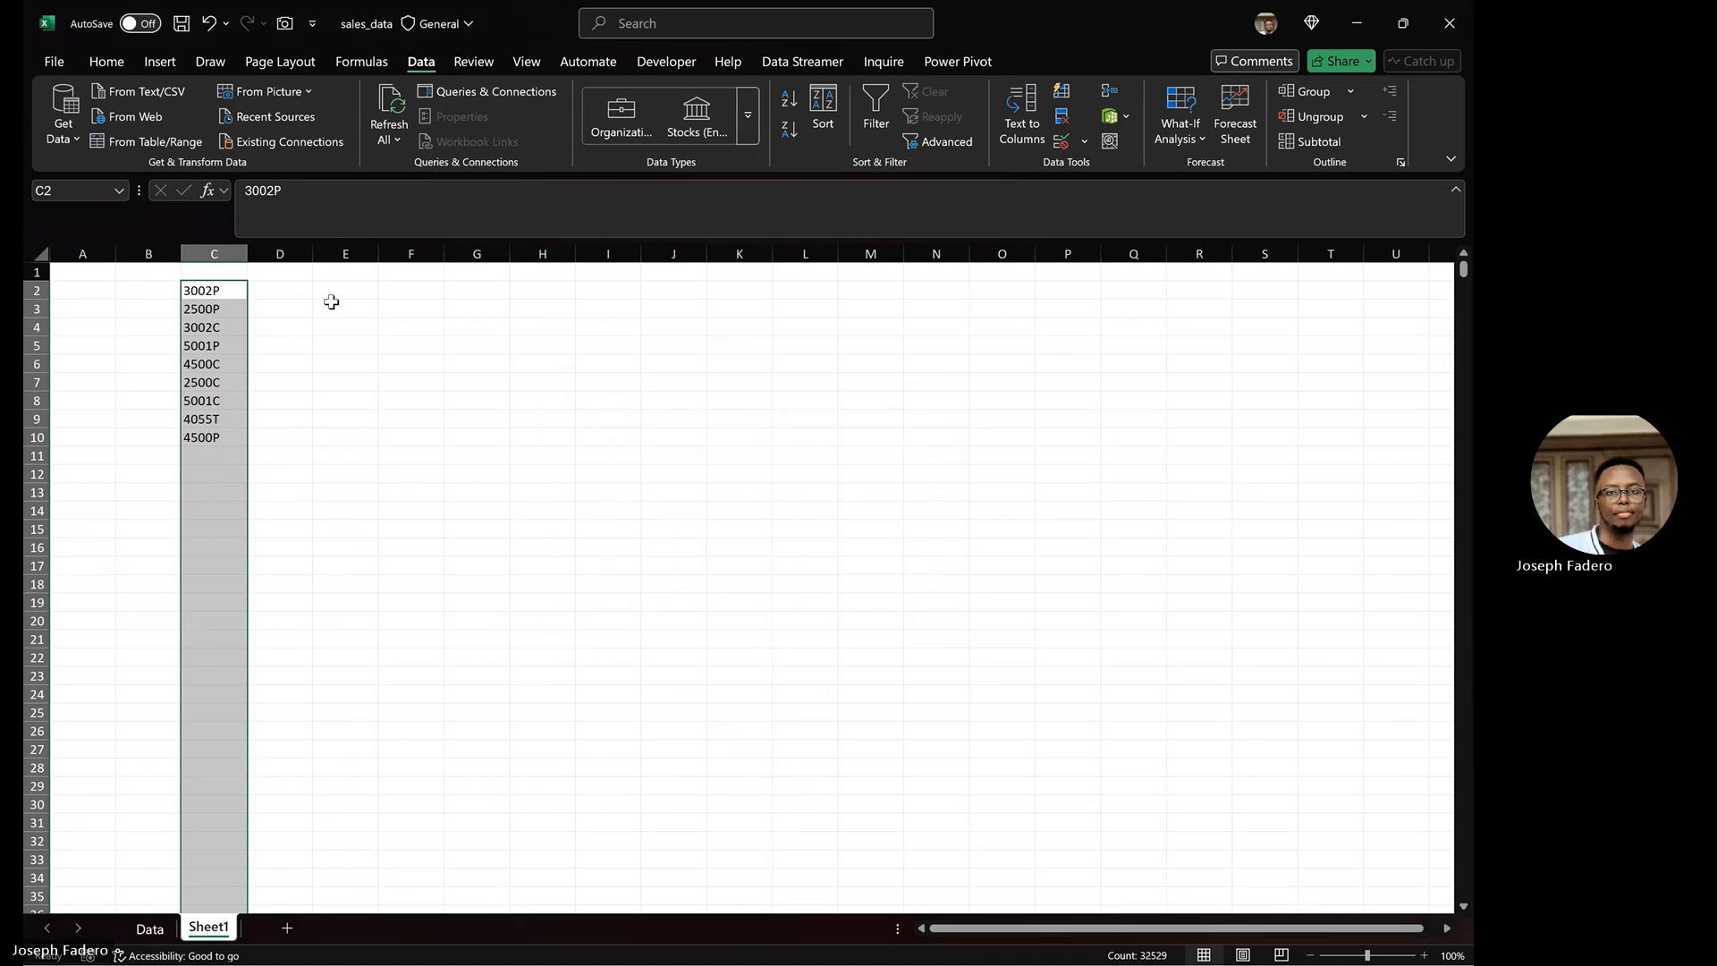
Add the headers "Model" in C1 and "Model Name" in D1 above the list of model codes
click(292, 289)
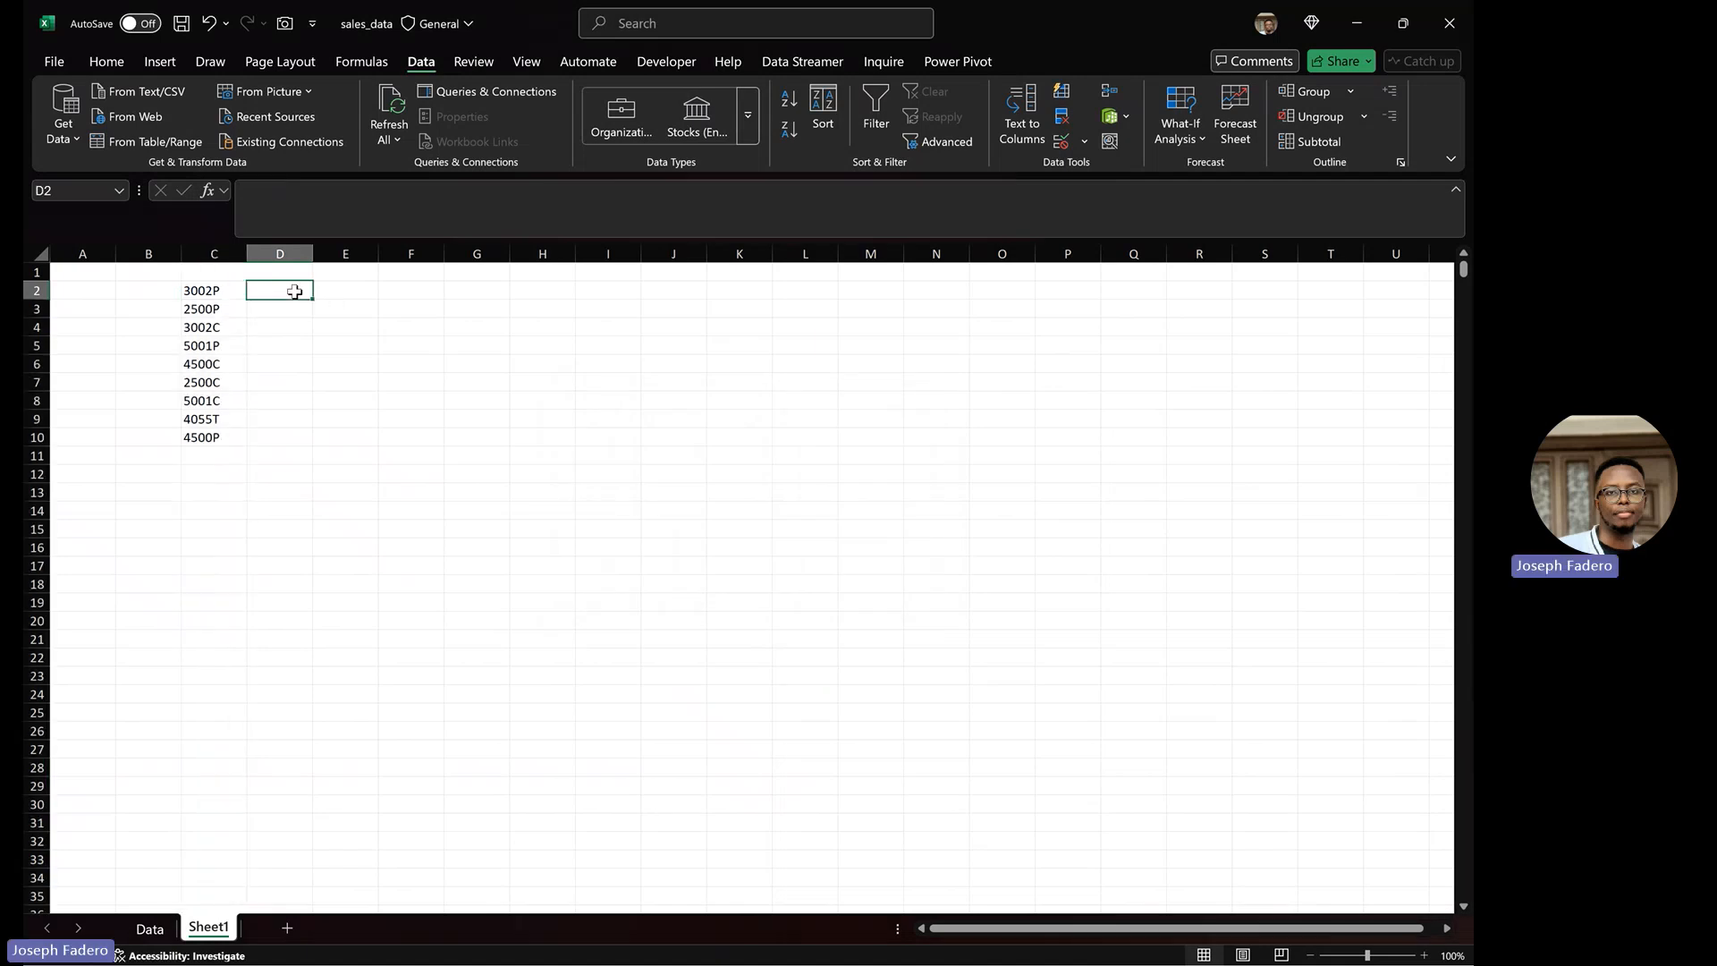
click(212, 273)
text(Model)
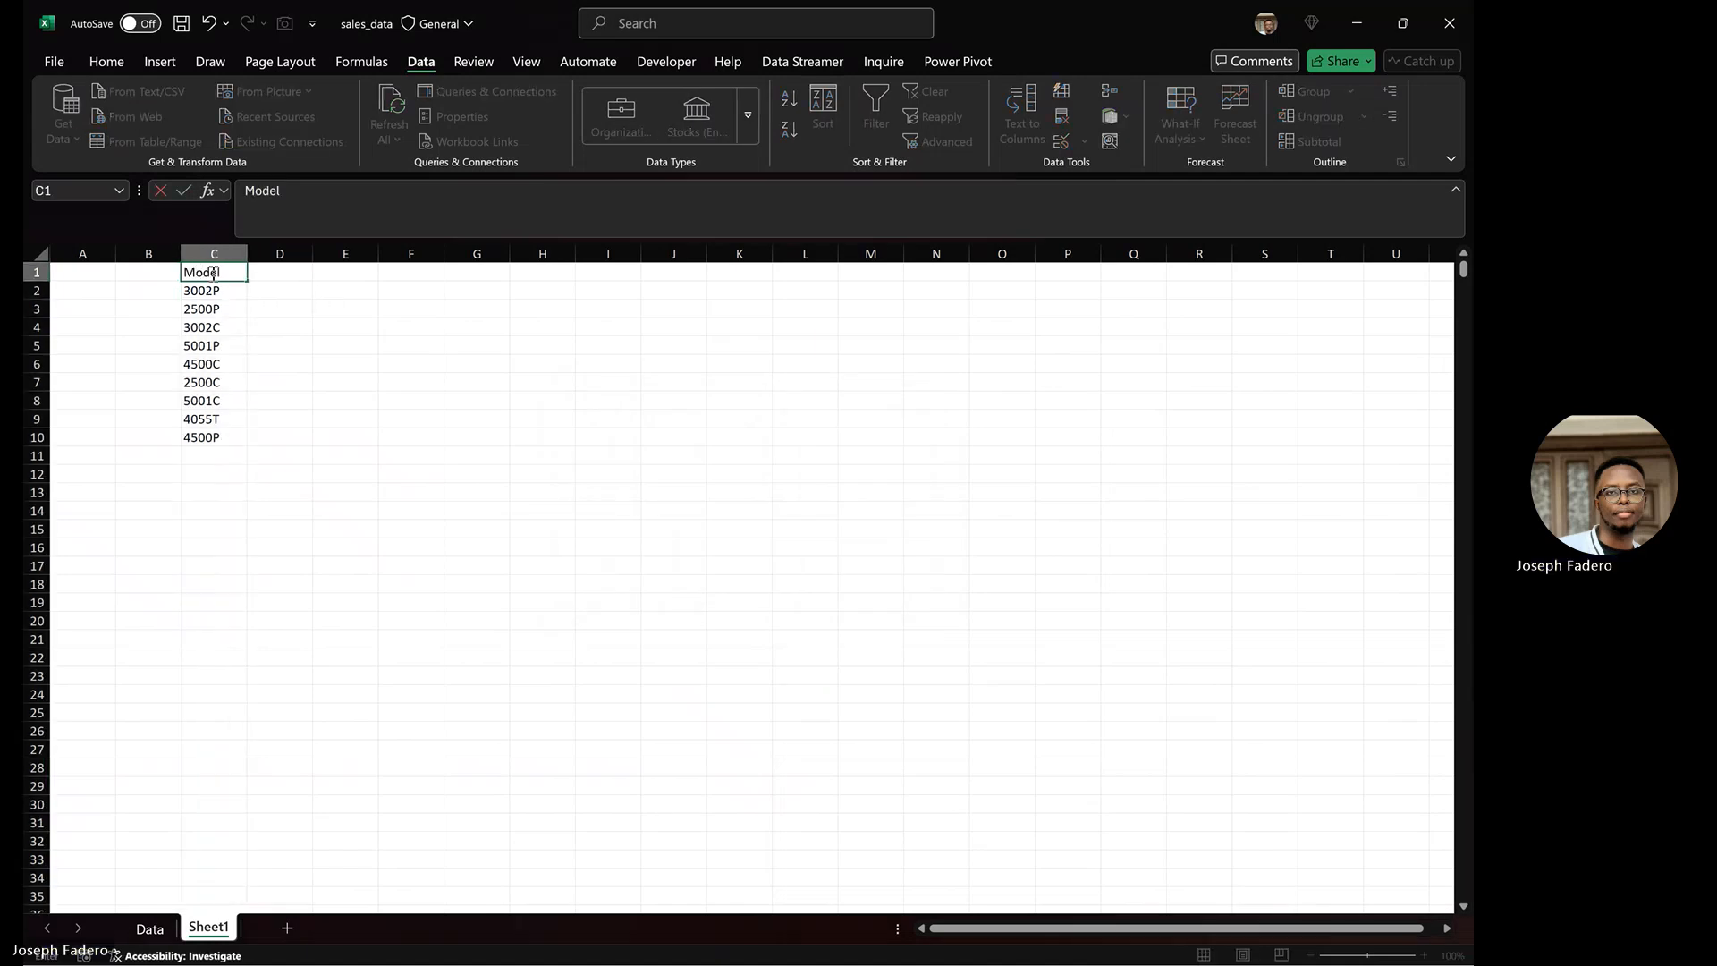
key(Return)
key(Tab)
key(Up)
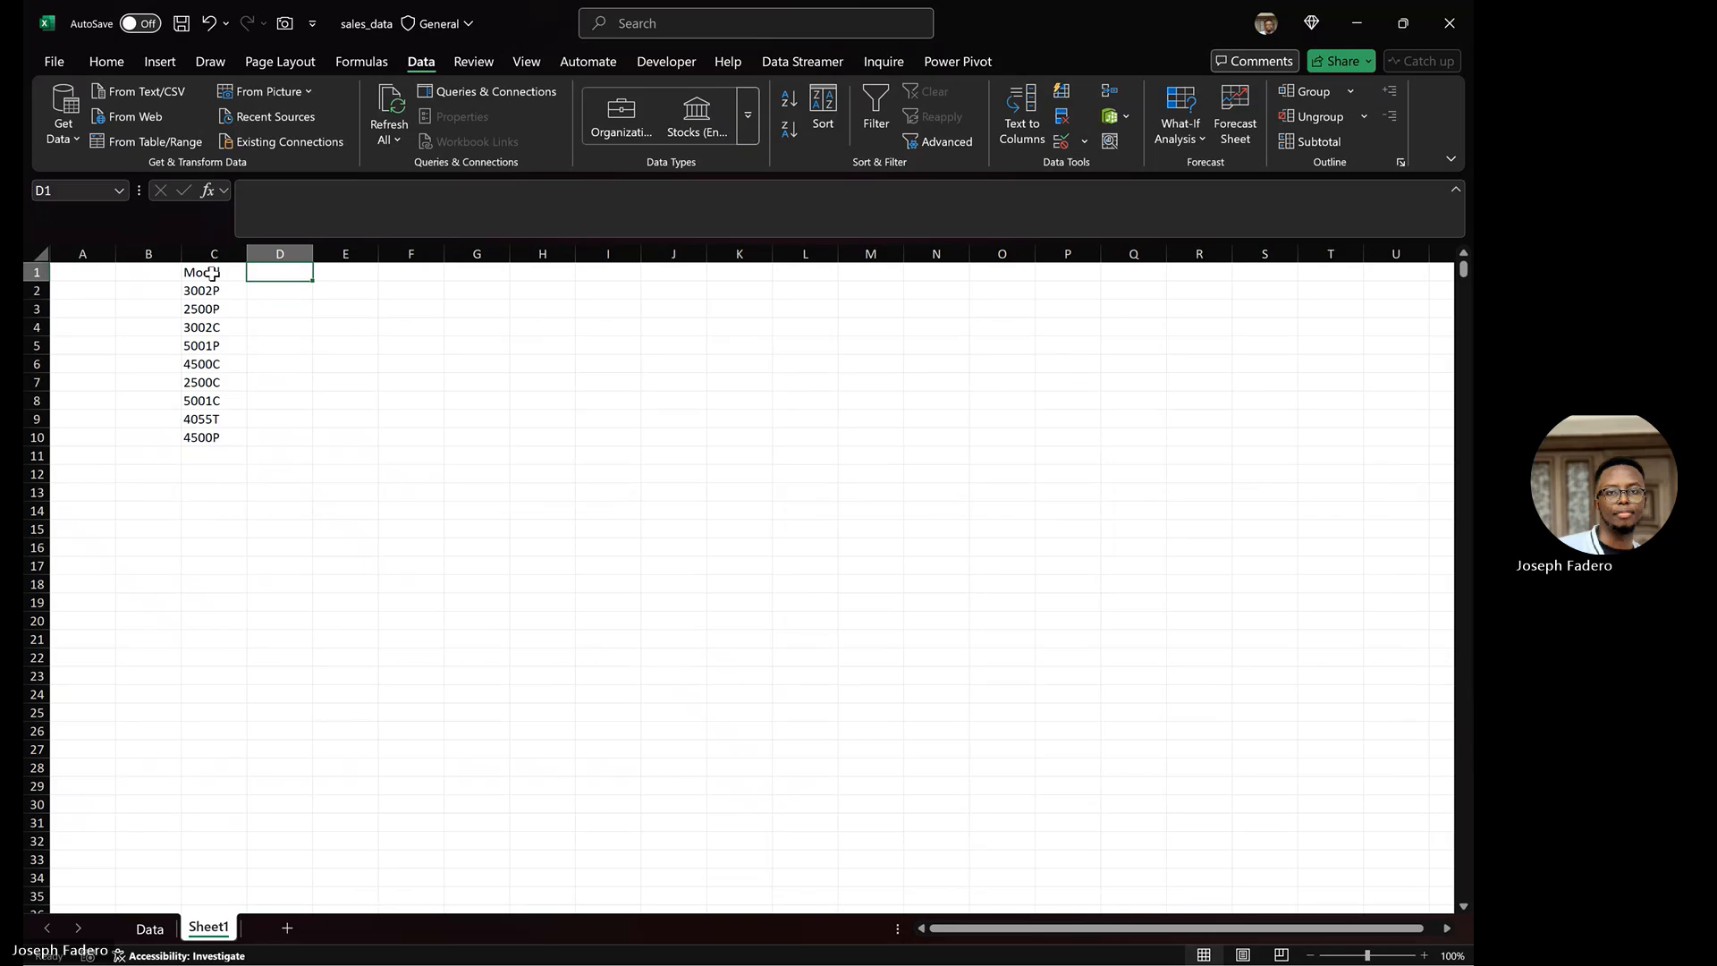
text(Model Name)
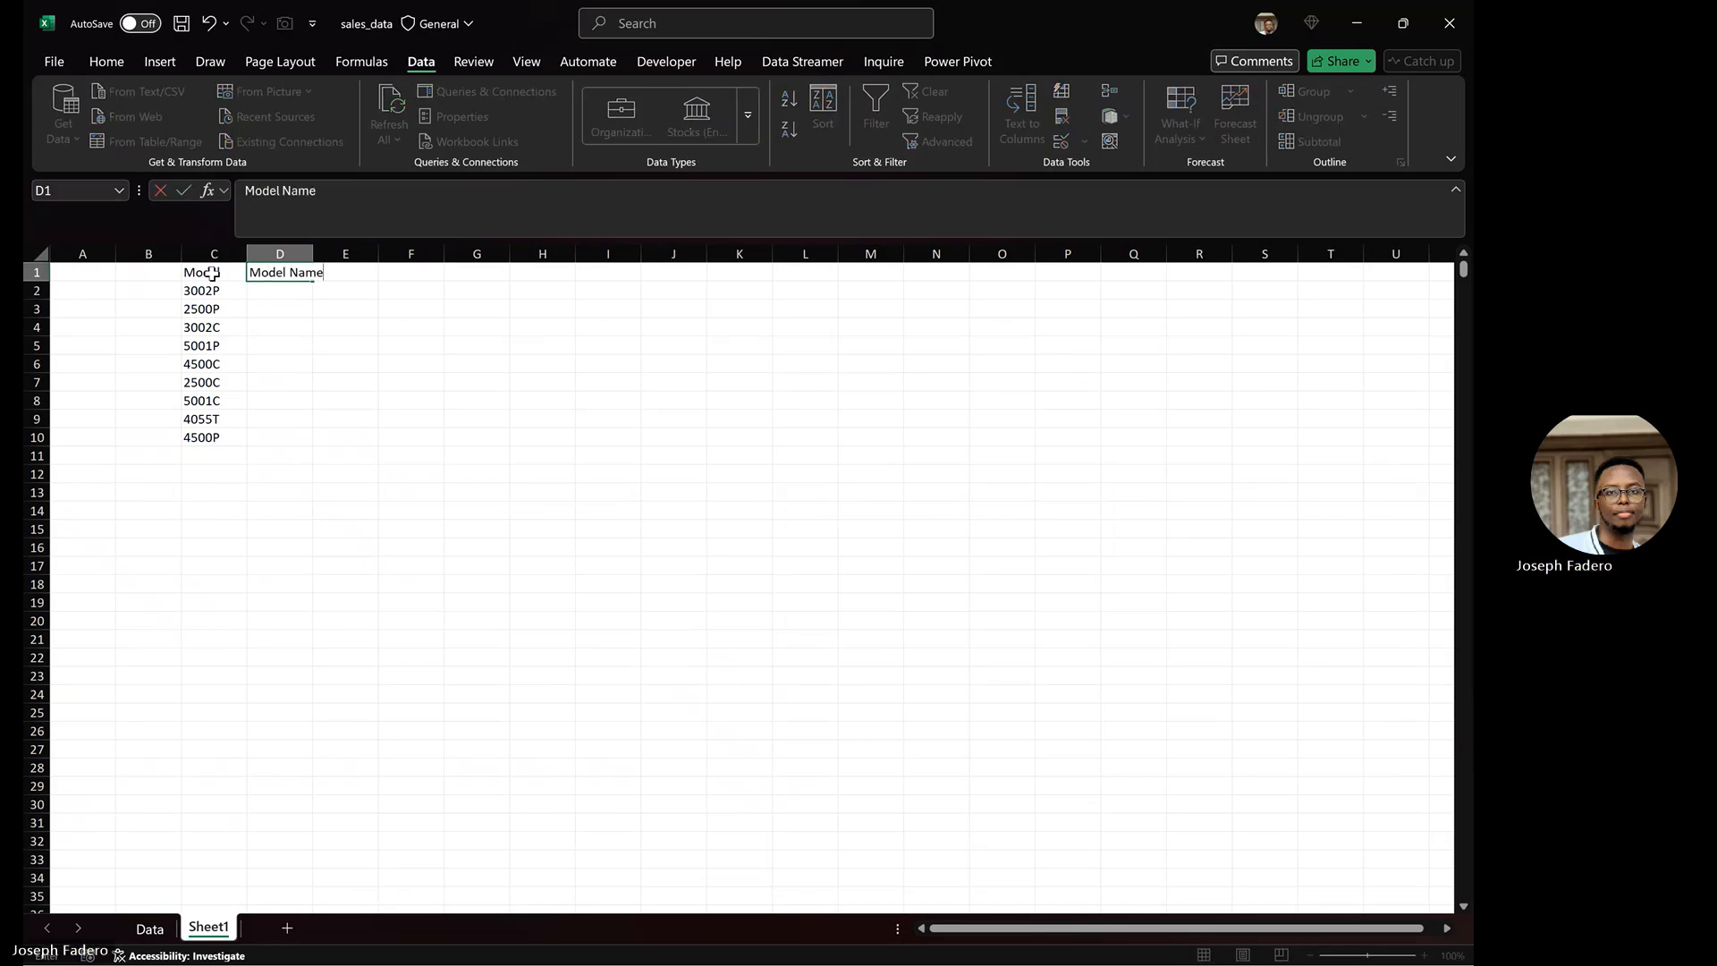
key(Return)
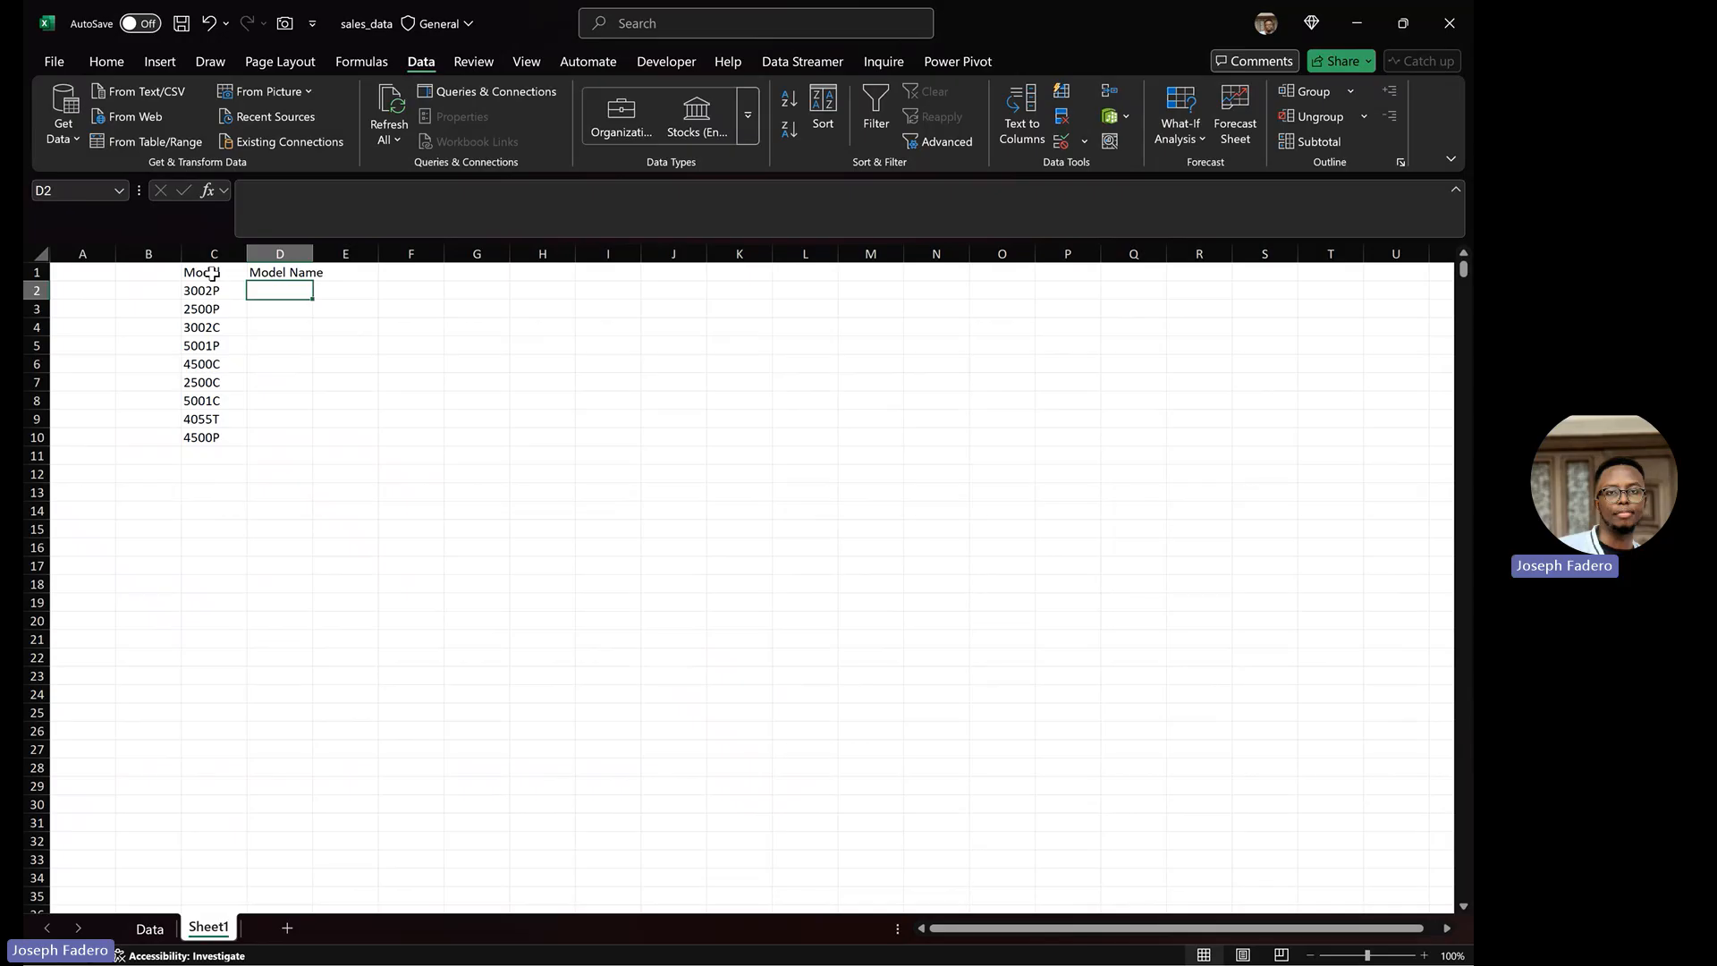
Enter the model names BMW, HONDA, MDX and FORD in cells D2 to D5
text(BMN)
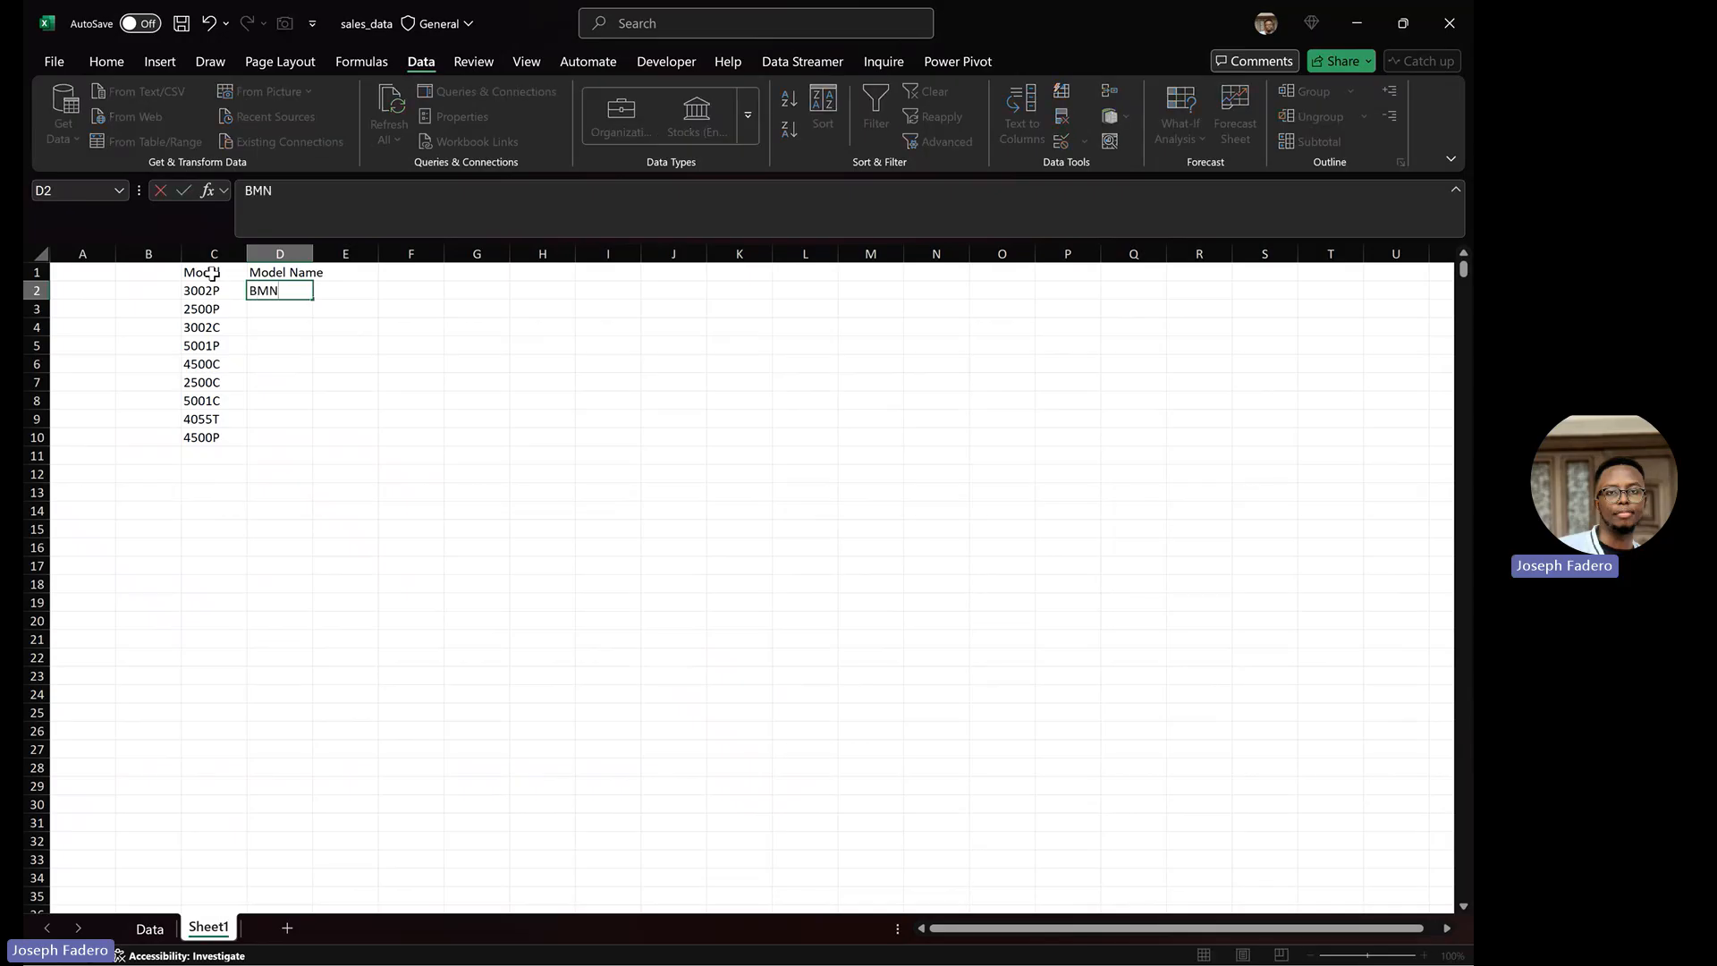
key(BackSpace)
text(W)
key(Return)
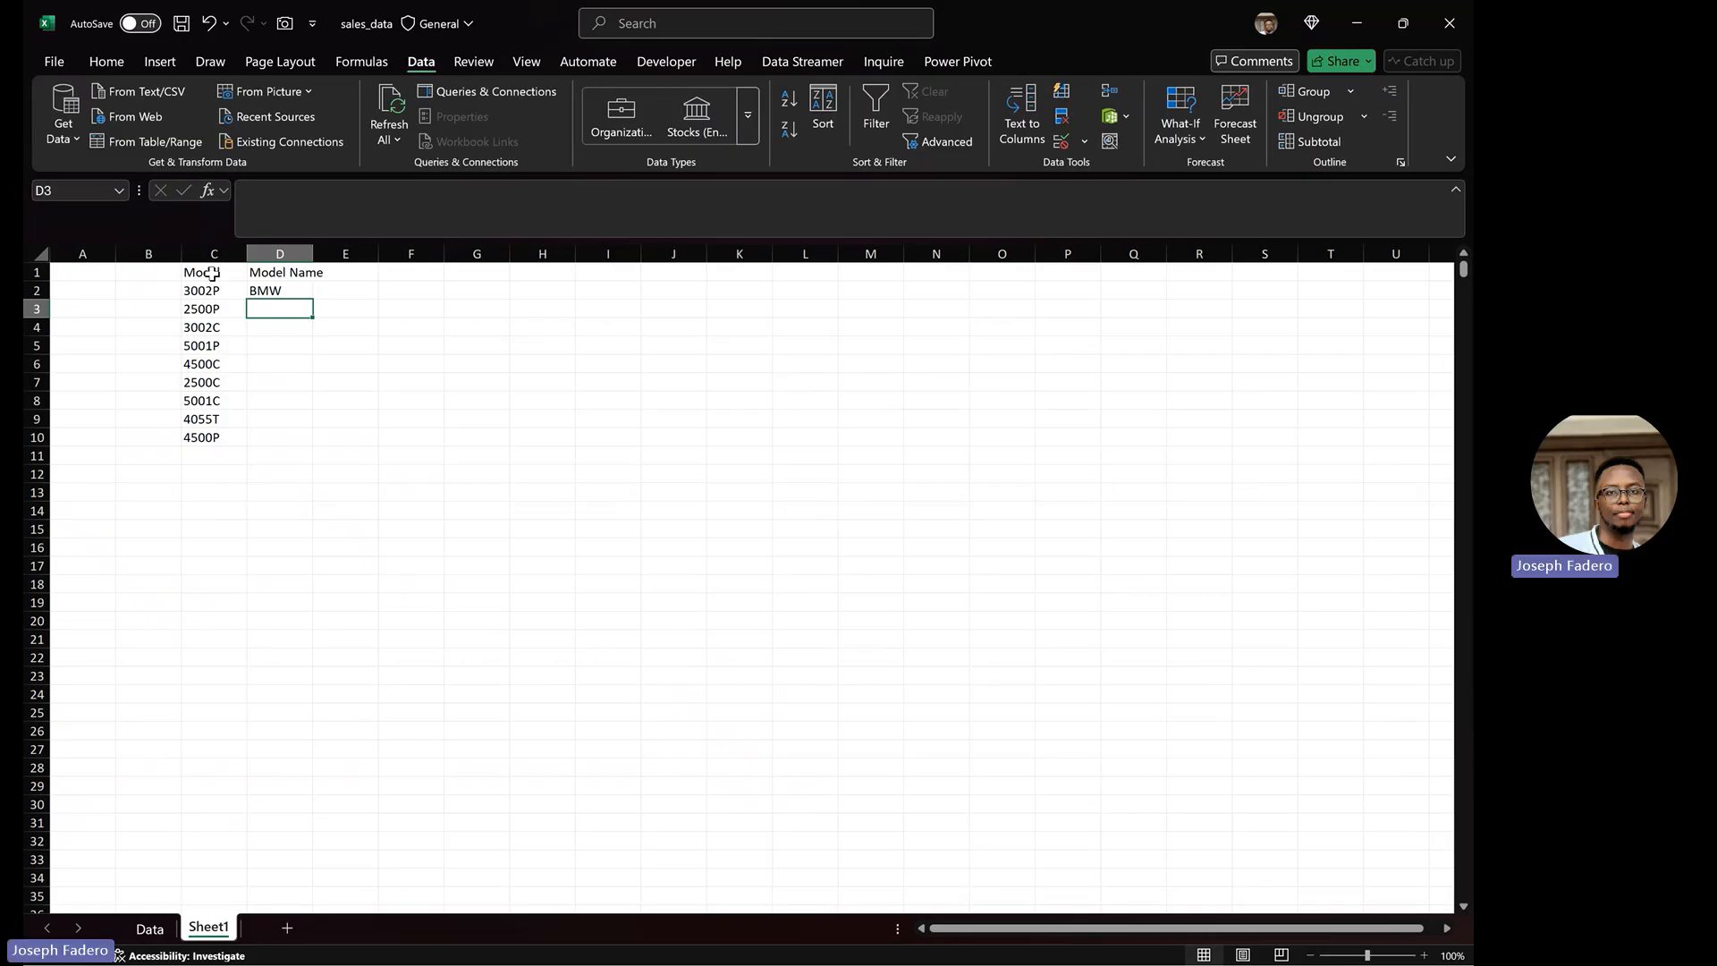
text(HONDA)
key(Return)
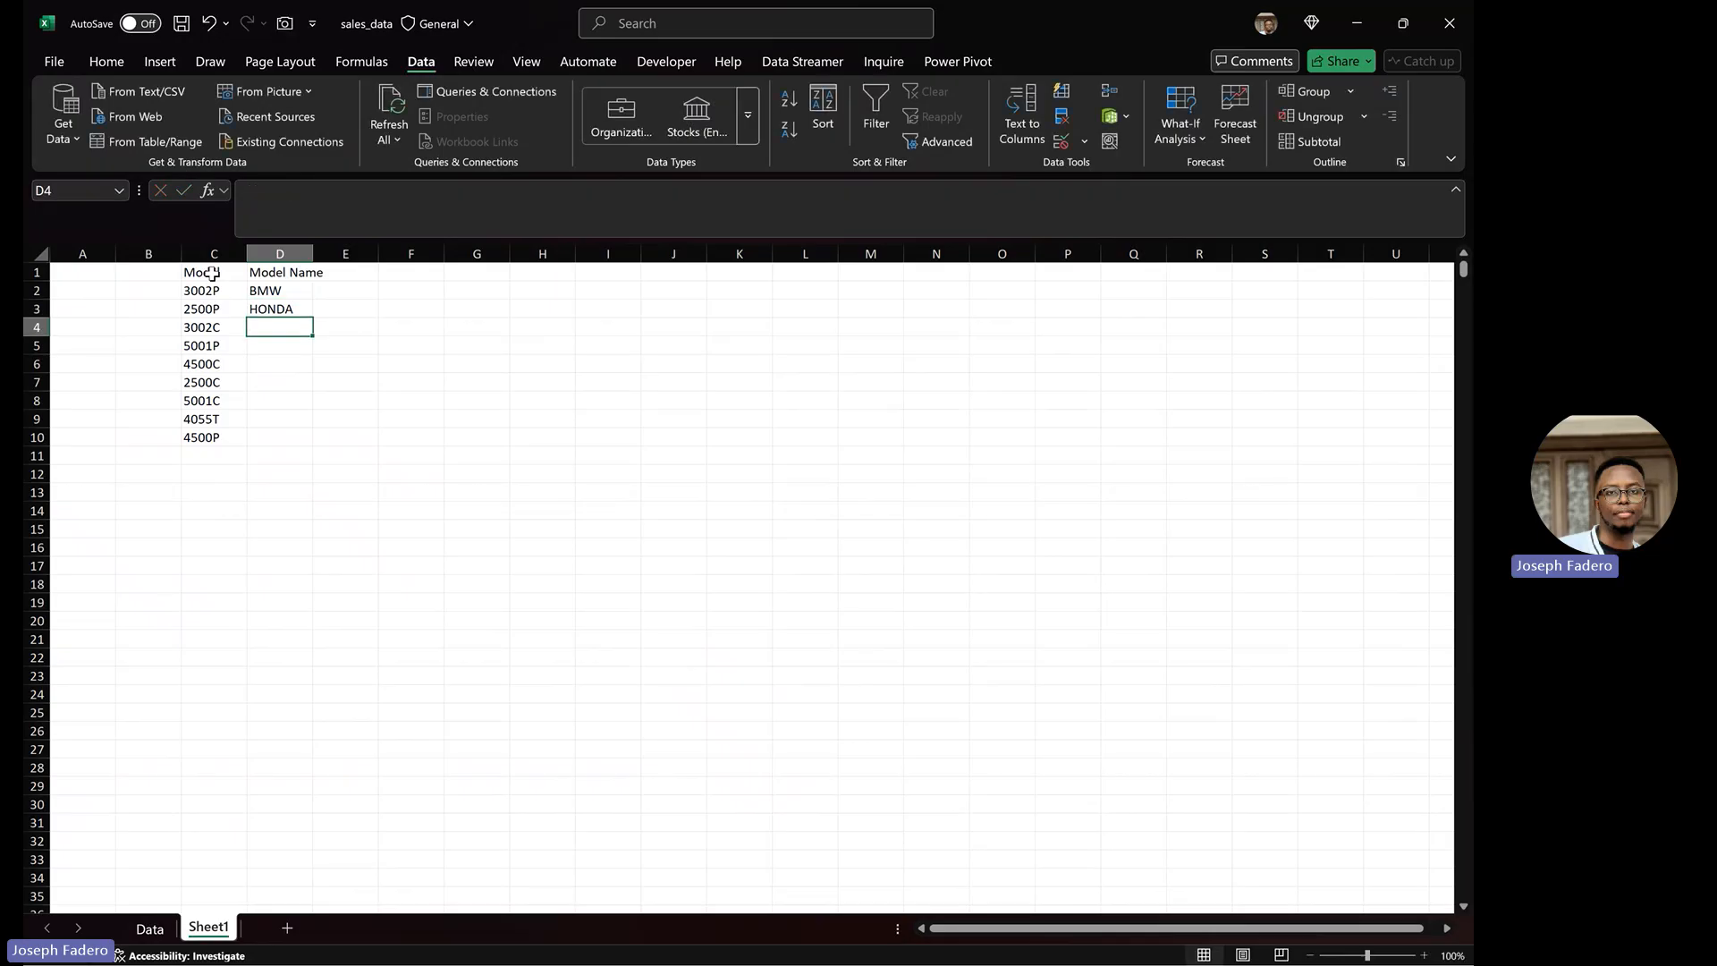
text(MDX)
key(Return)
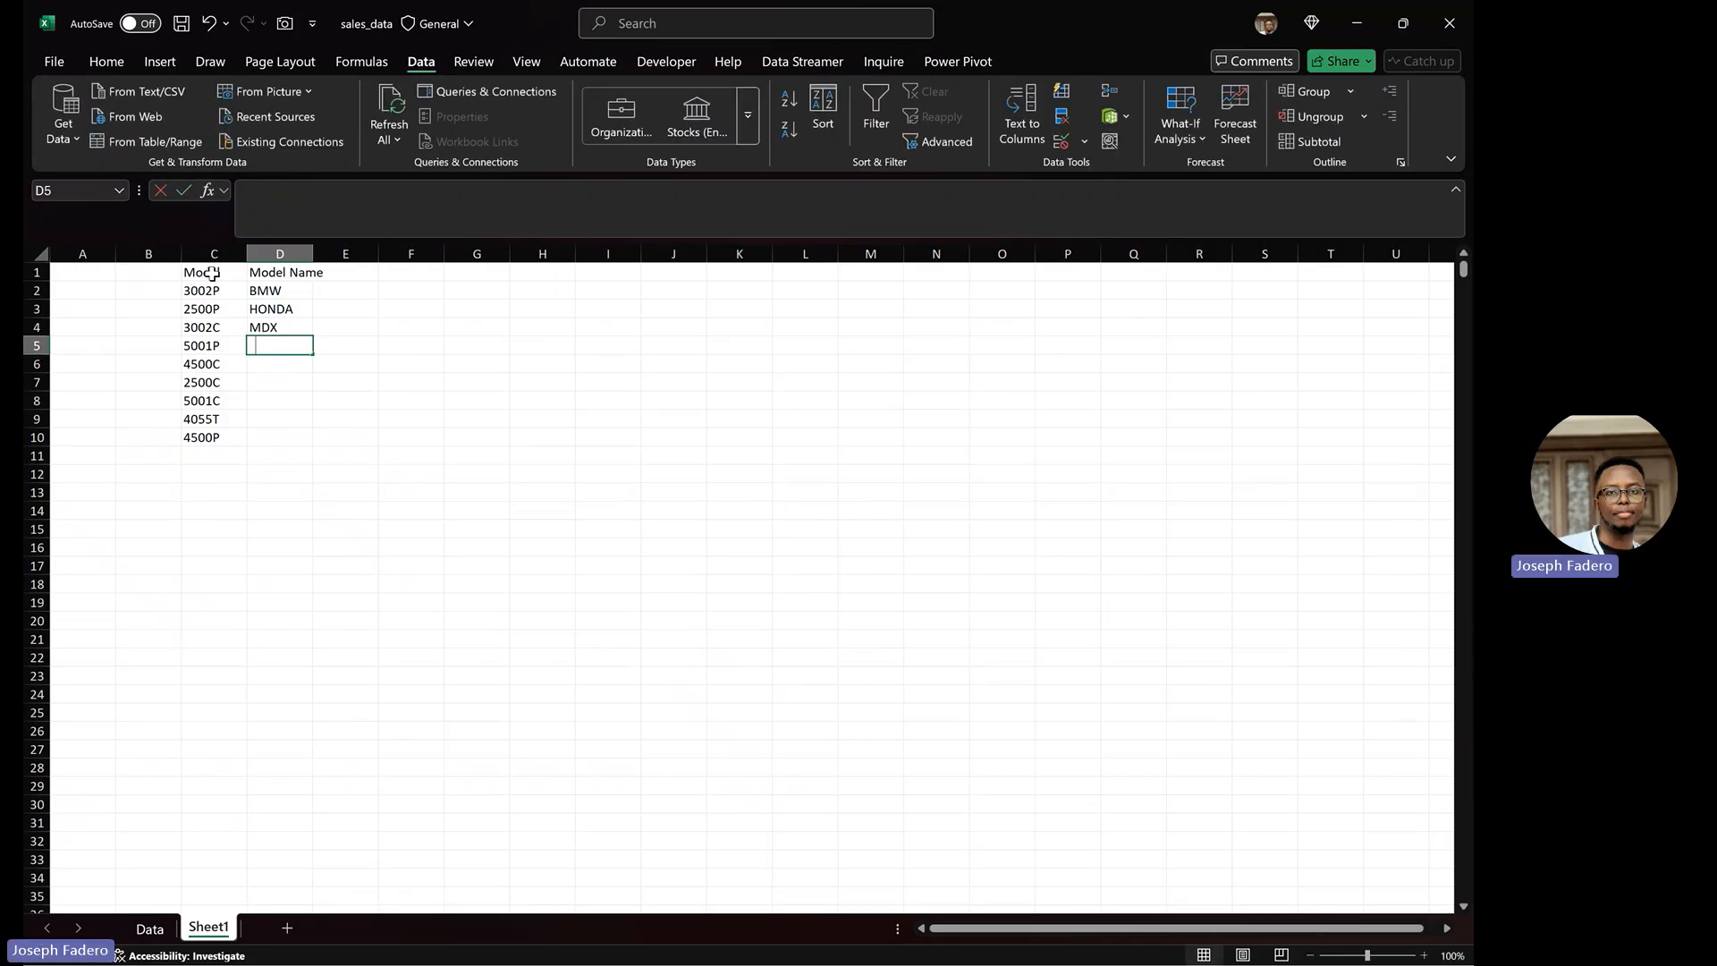
text(FORD)
key(Return)
Enter the model names BENZ, LEXUS, RANGE ROVER and JEEP in cells D6 to D9
text(B)
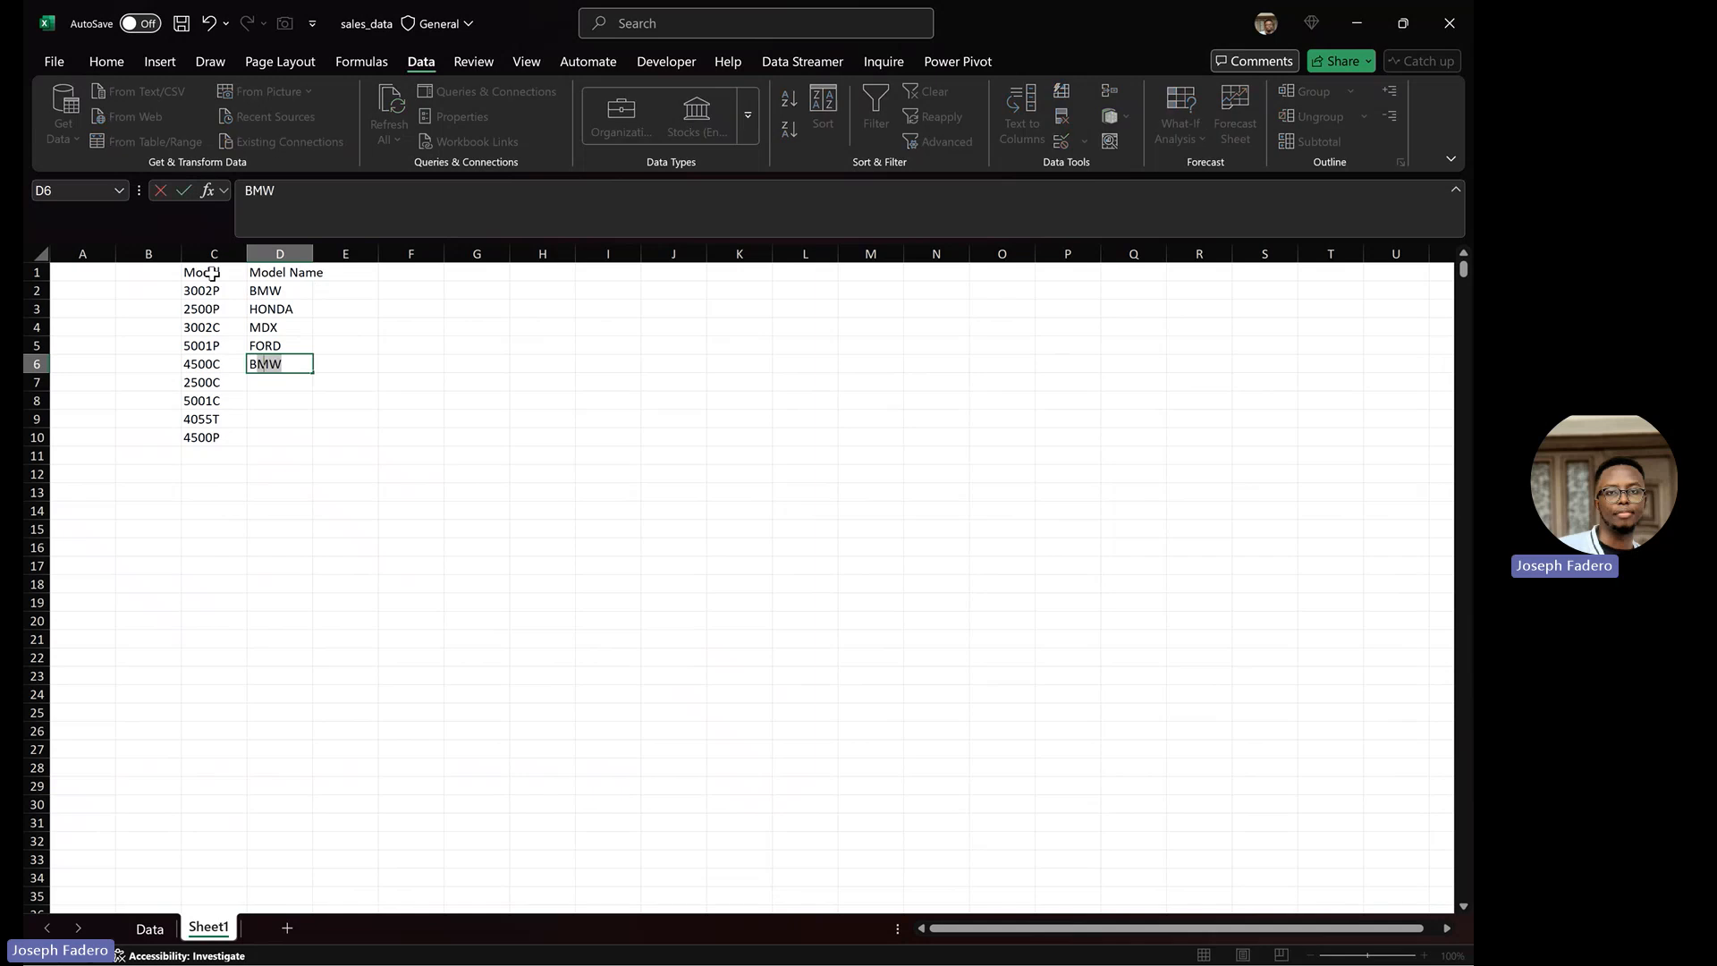
text(ENZ)
key(Return)
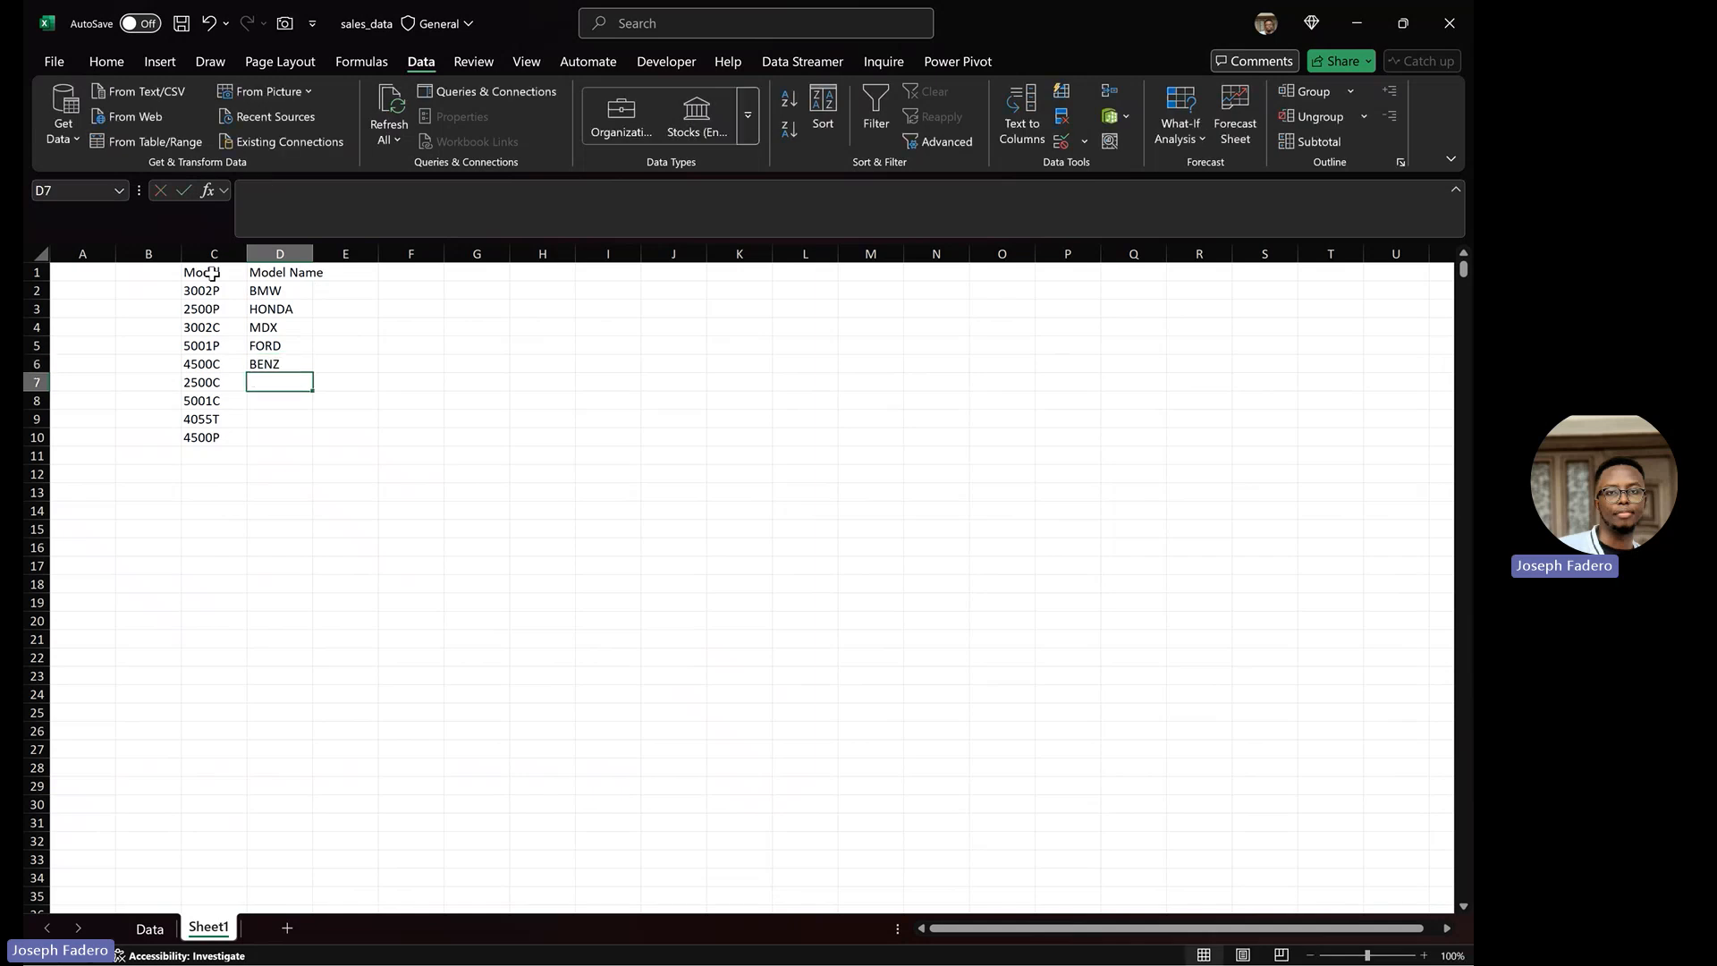
text(LEXUS)
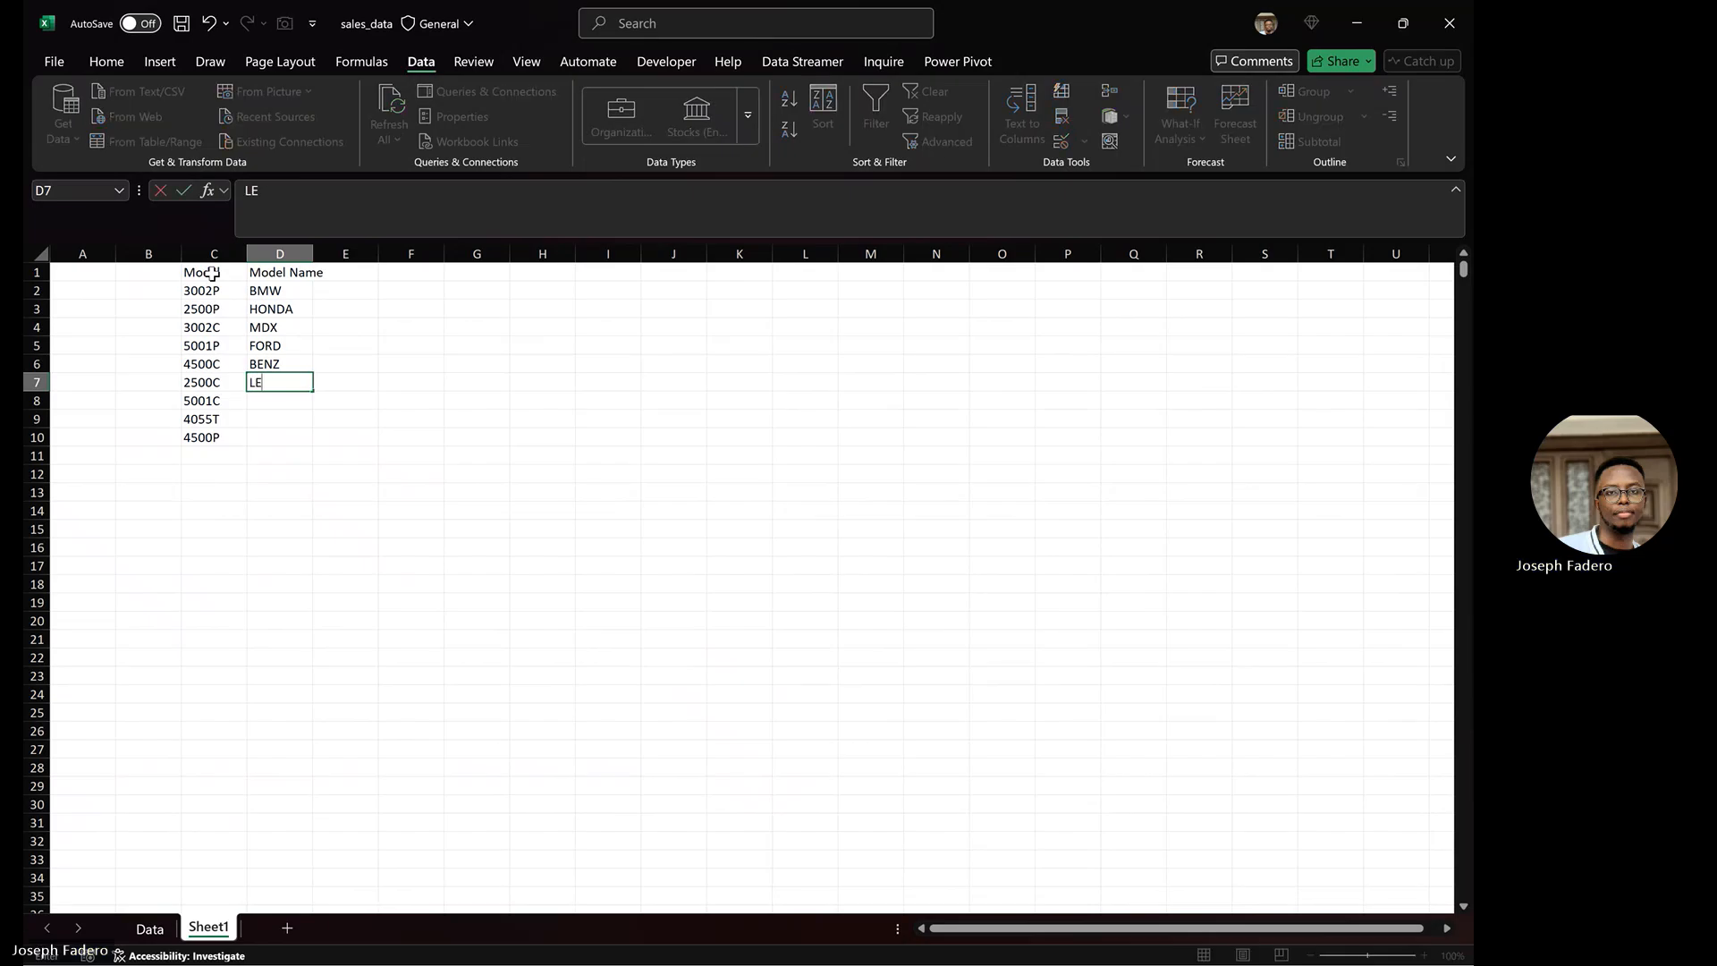
key(Return)
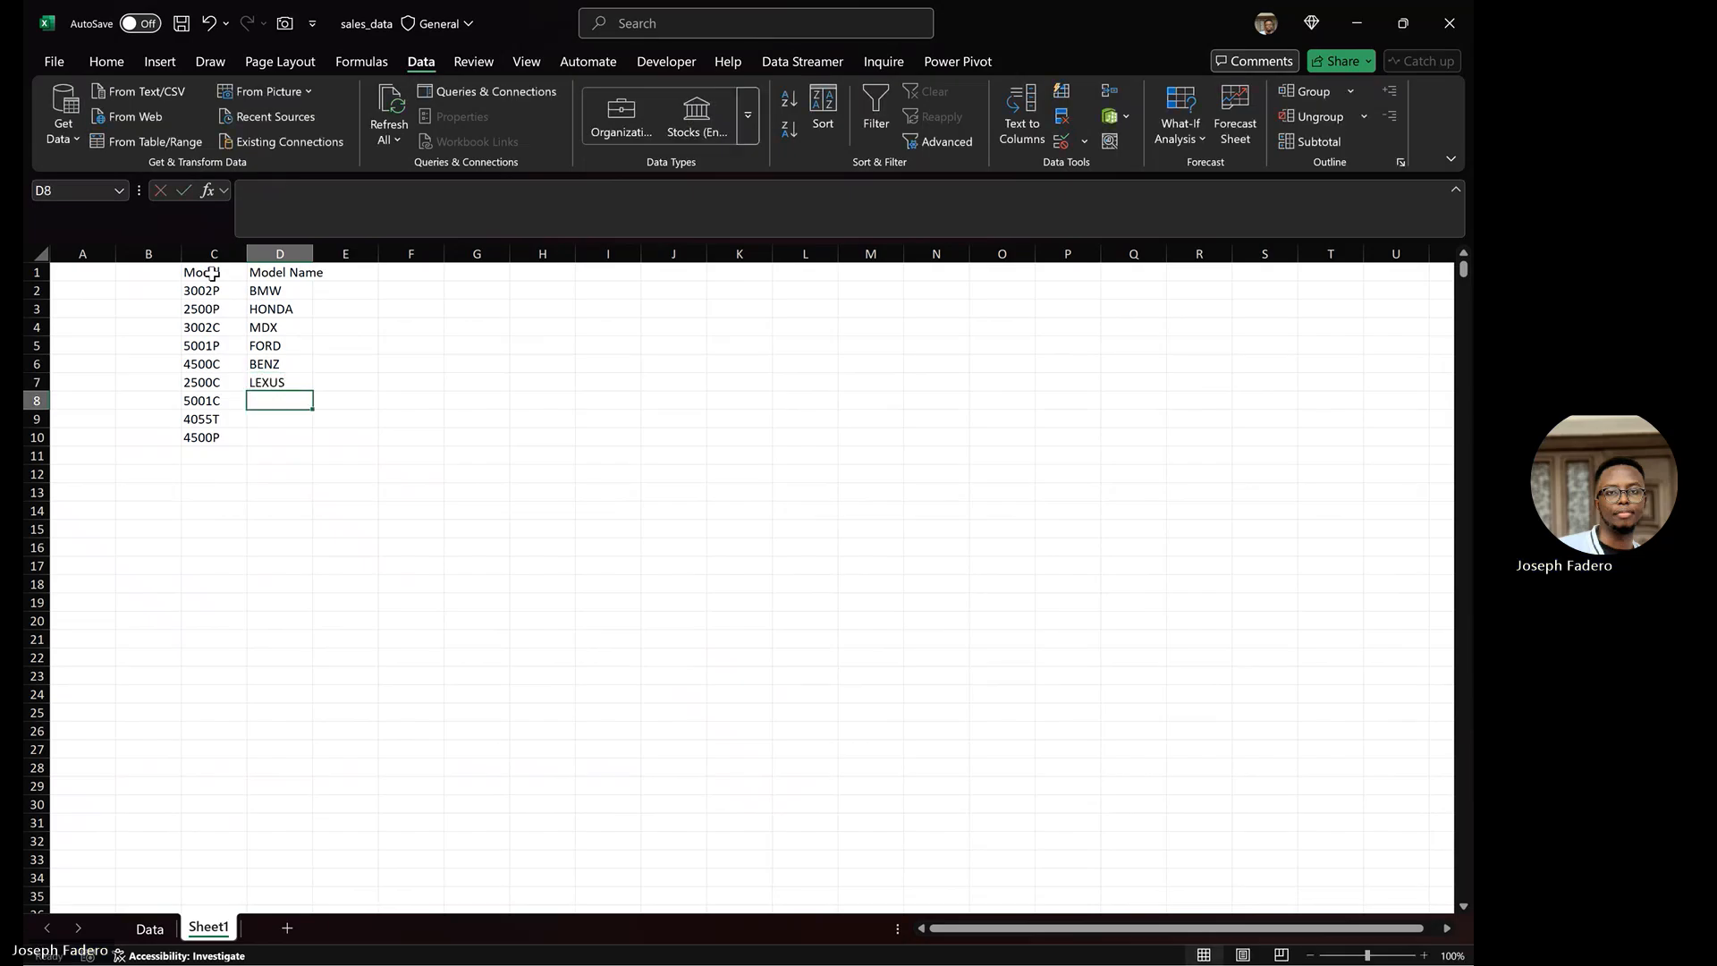
text(RANGE R)
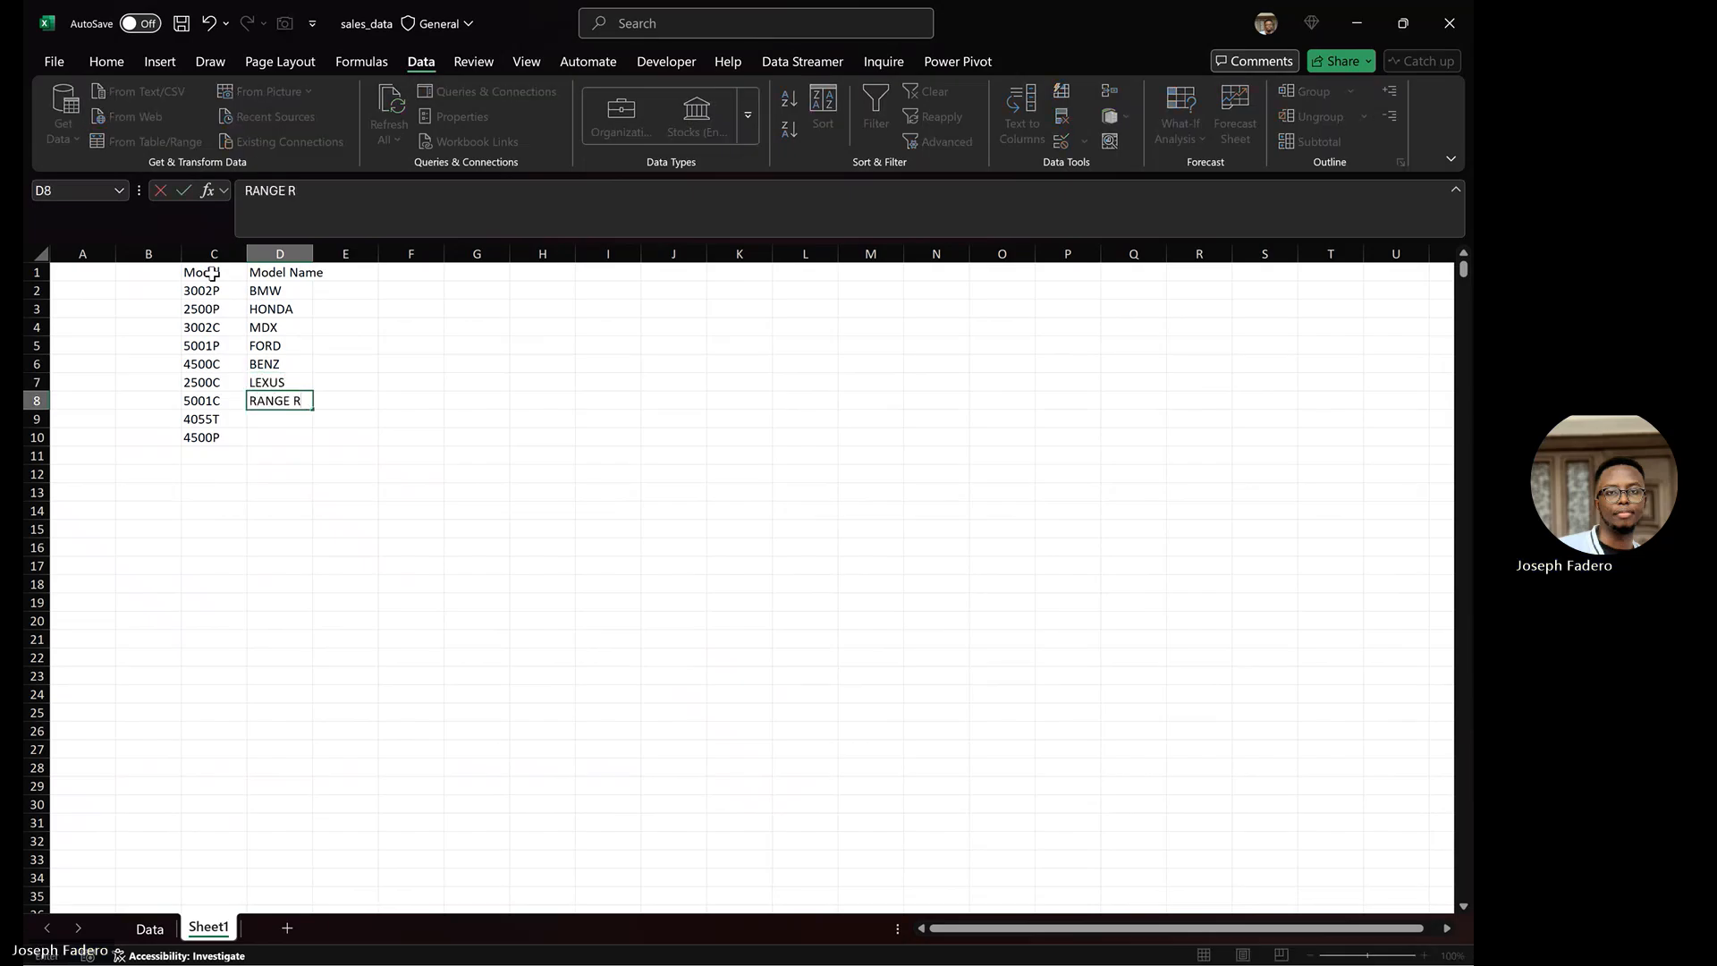
text(IOVER)
key(Return)
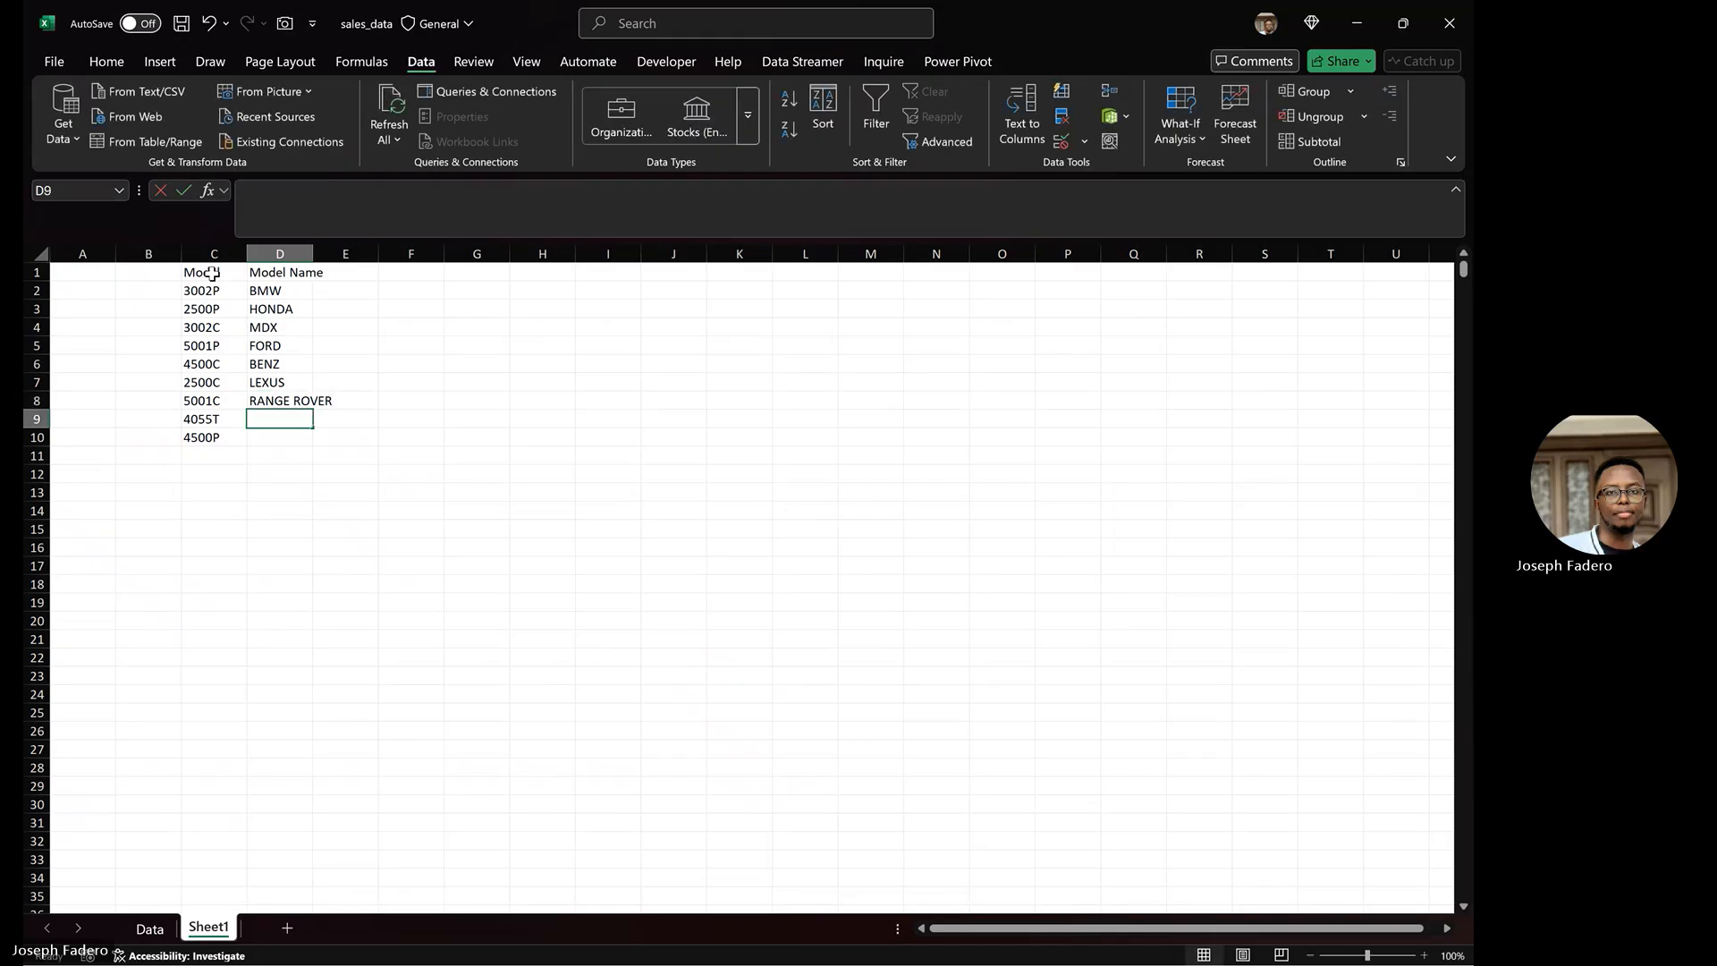
text(JEEP)
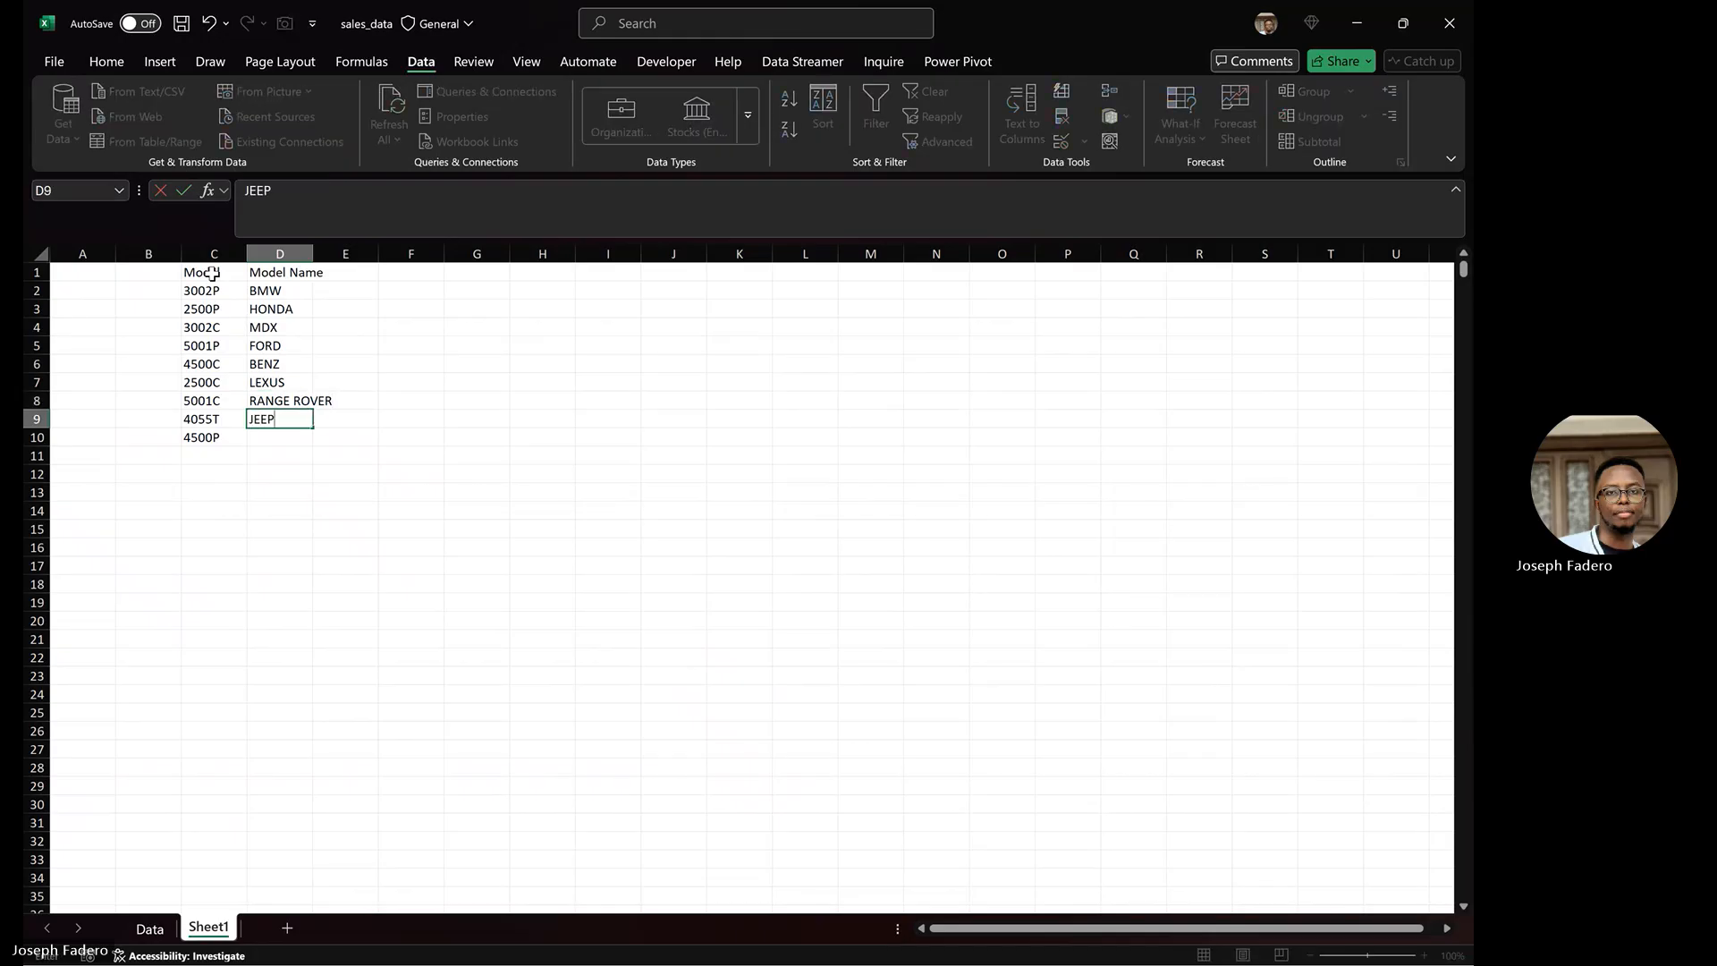
key(Return)
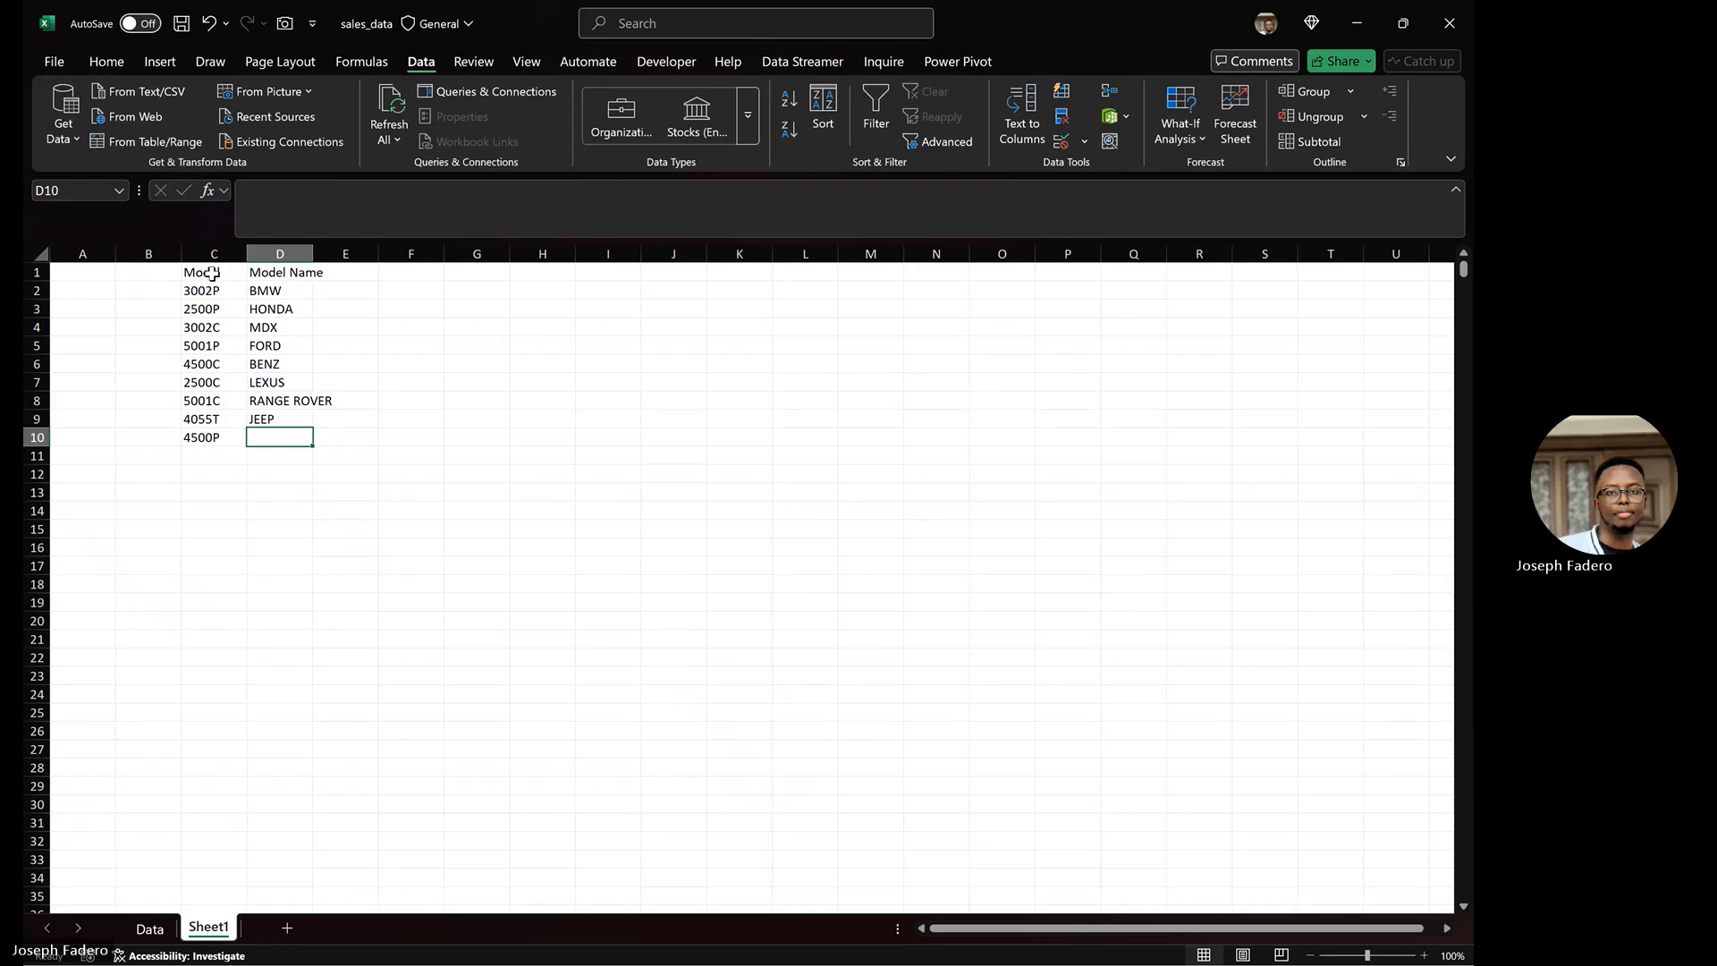
Enter the model name TESLA in D10 for model 4500P
text(HON)
key(BackSpace)
key(BackSpace)
key(BackSpace)
key(BackSpace)
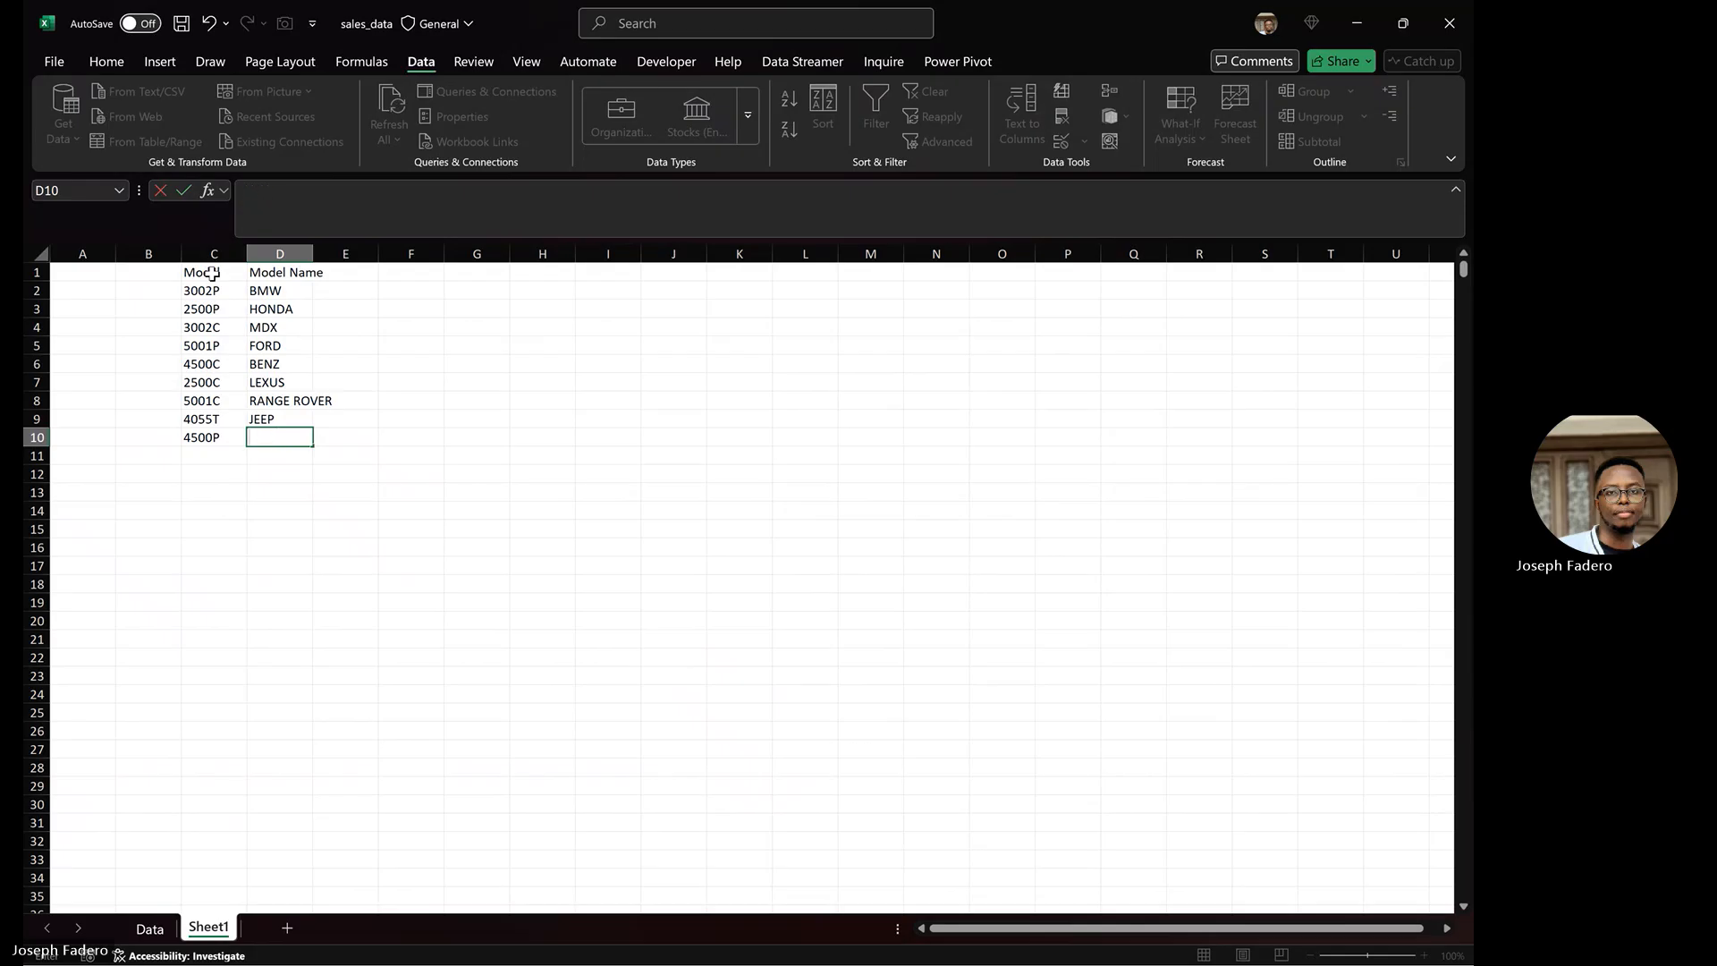
text(TESLA)
key(Return)
key(Up)
key(Up)
key(Up)
key(Up)
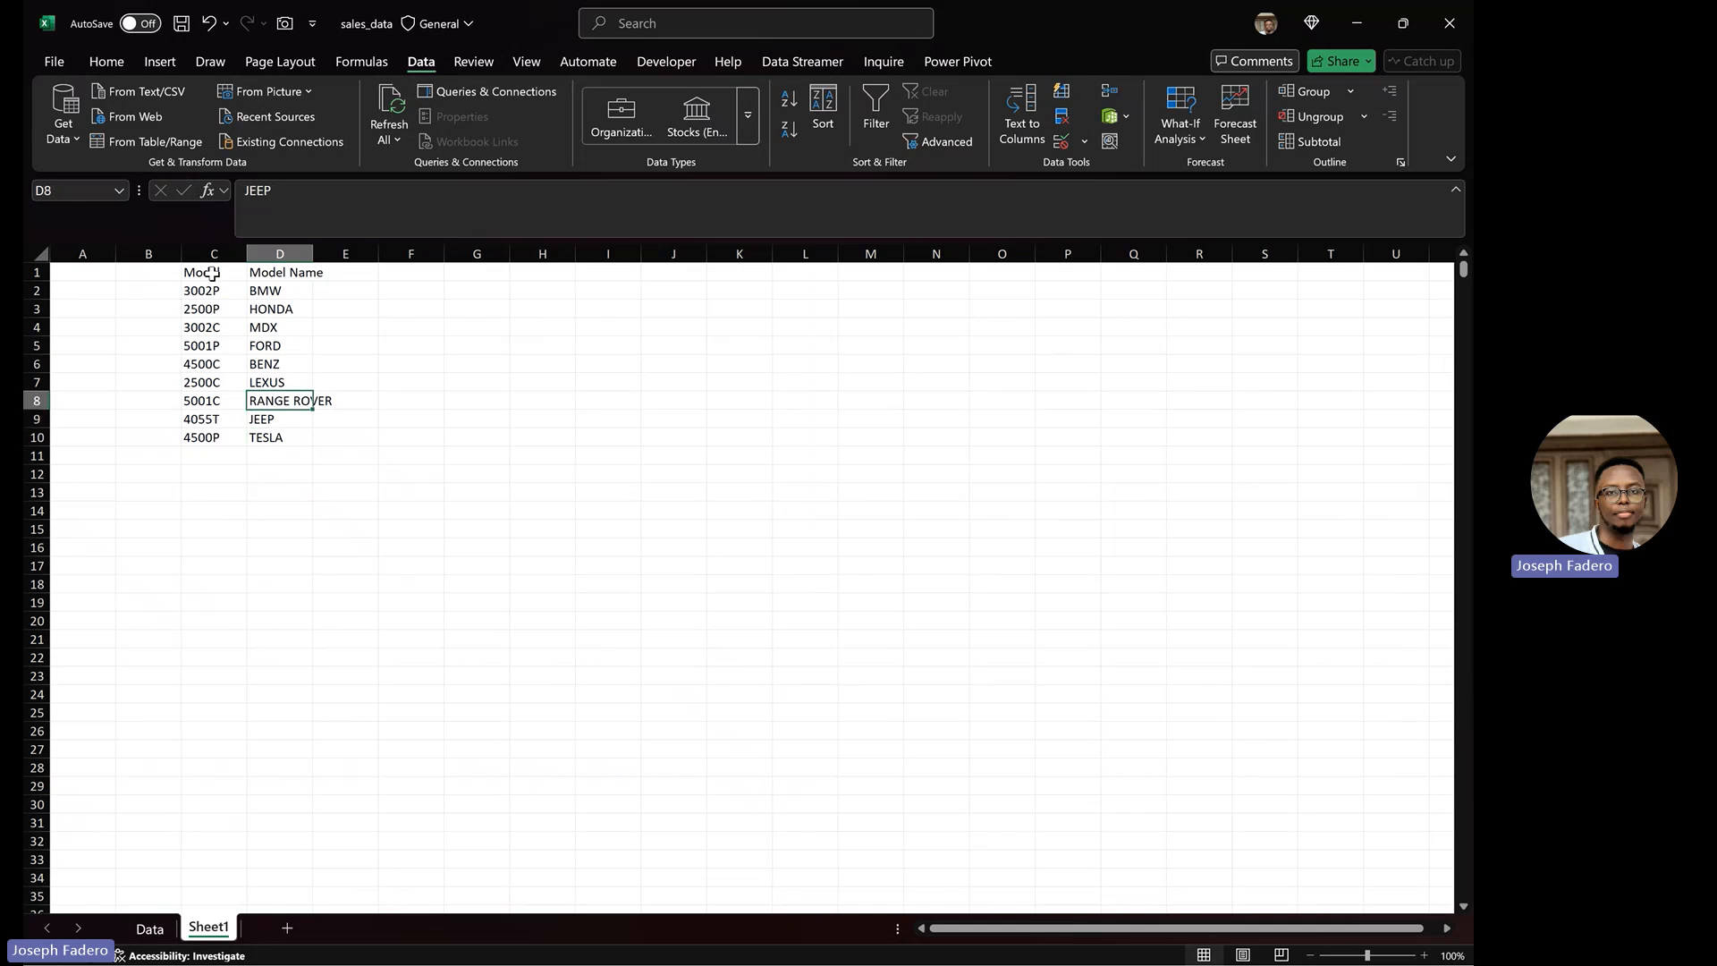
key(Up)
key(Up)
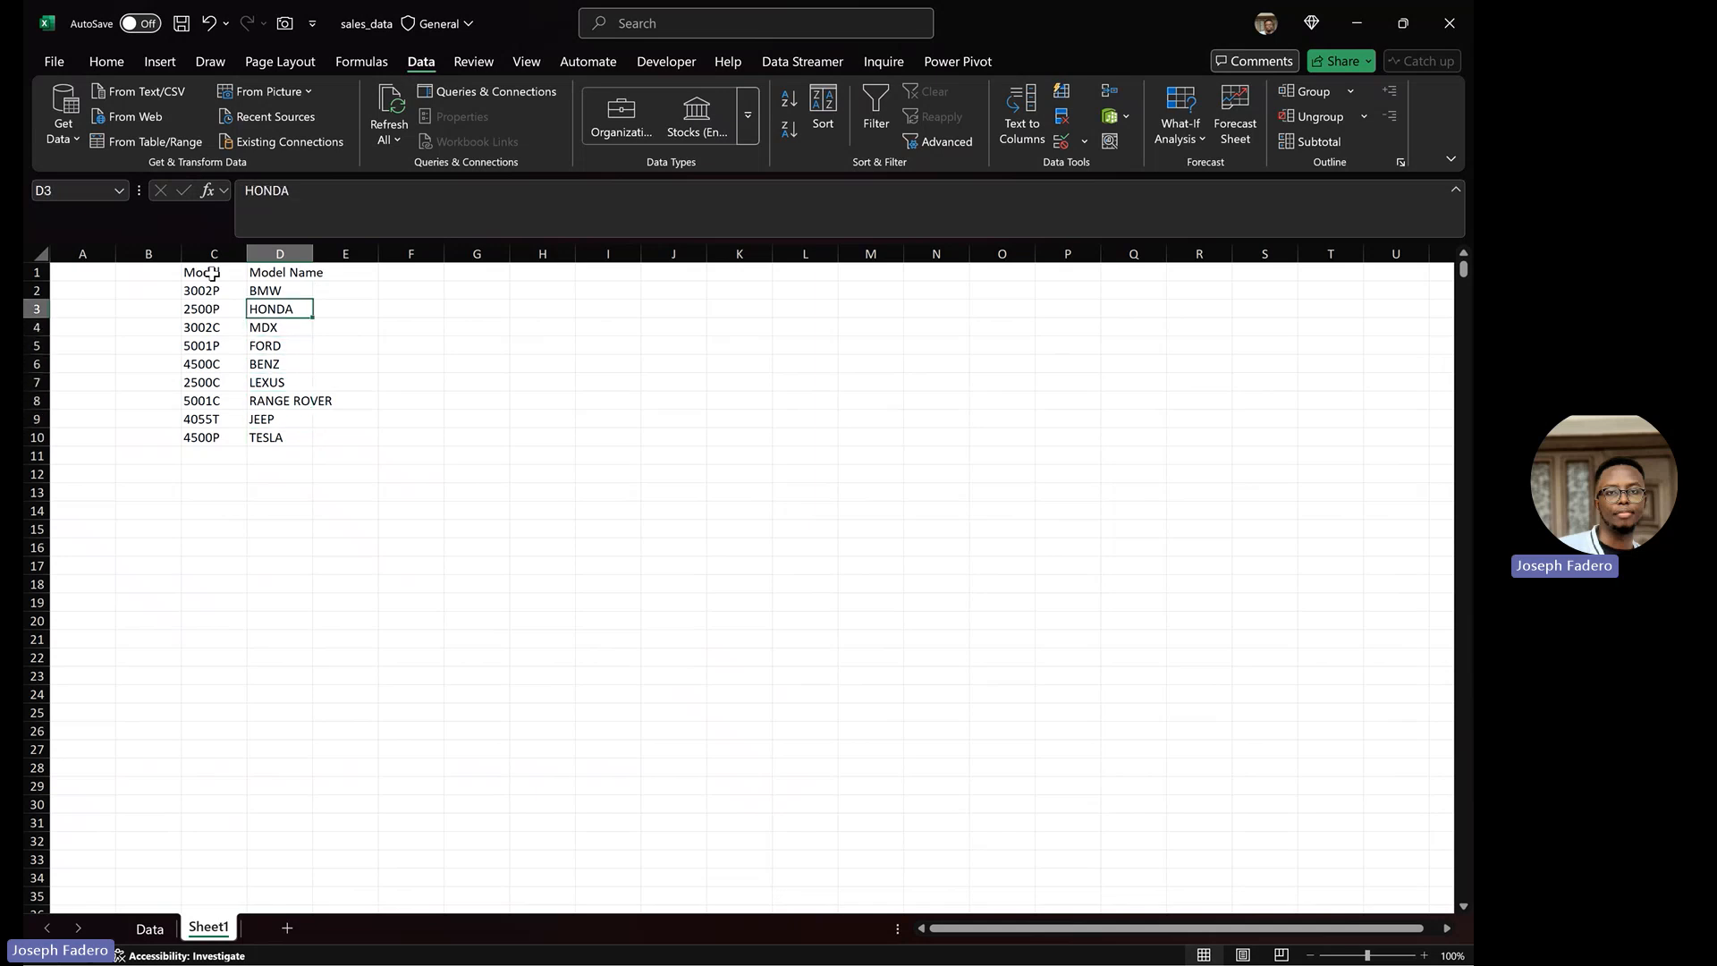
Return to the Data sheet's header row and clear the stray "m" from cell N2
click(160, 932)
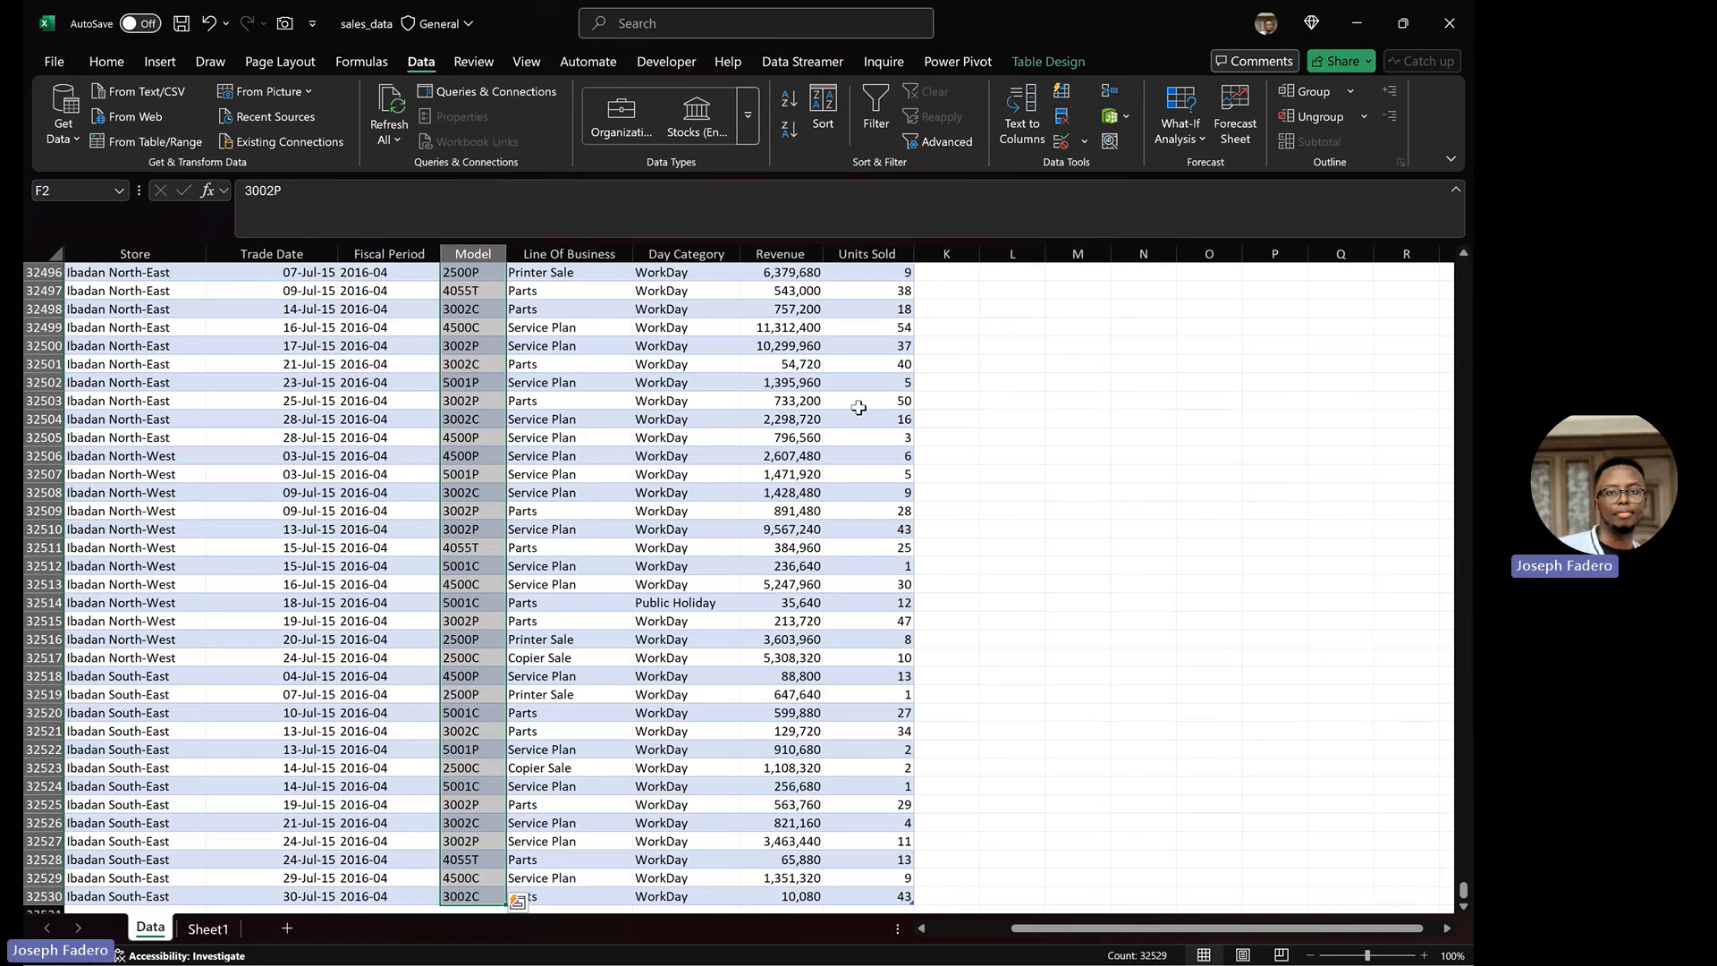
click(636, 383)
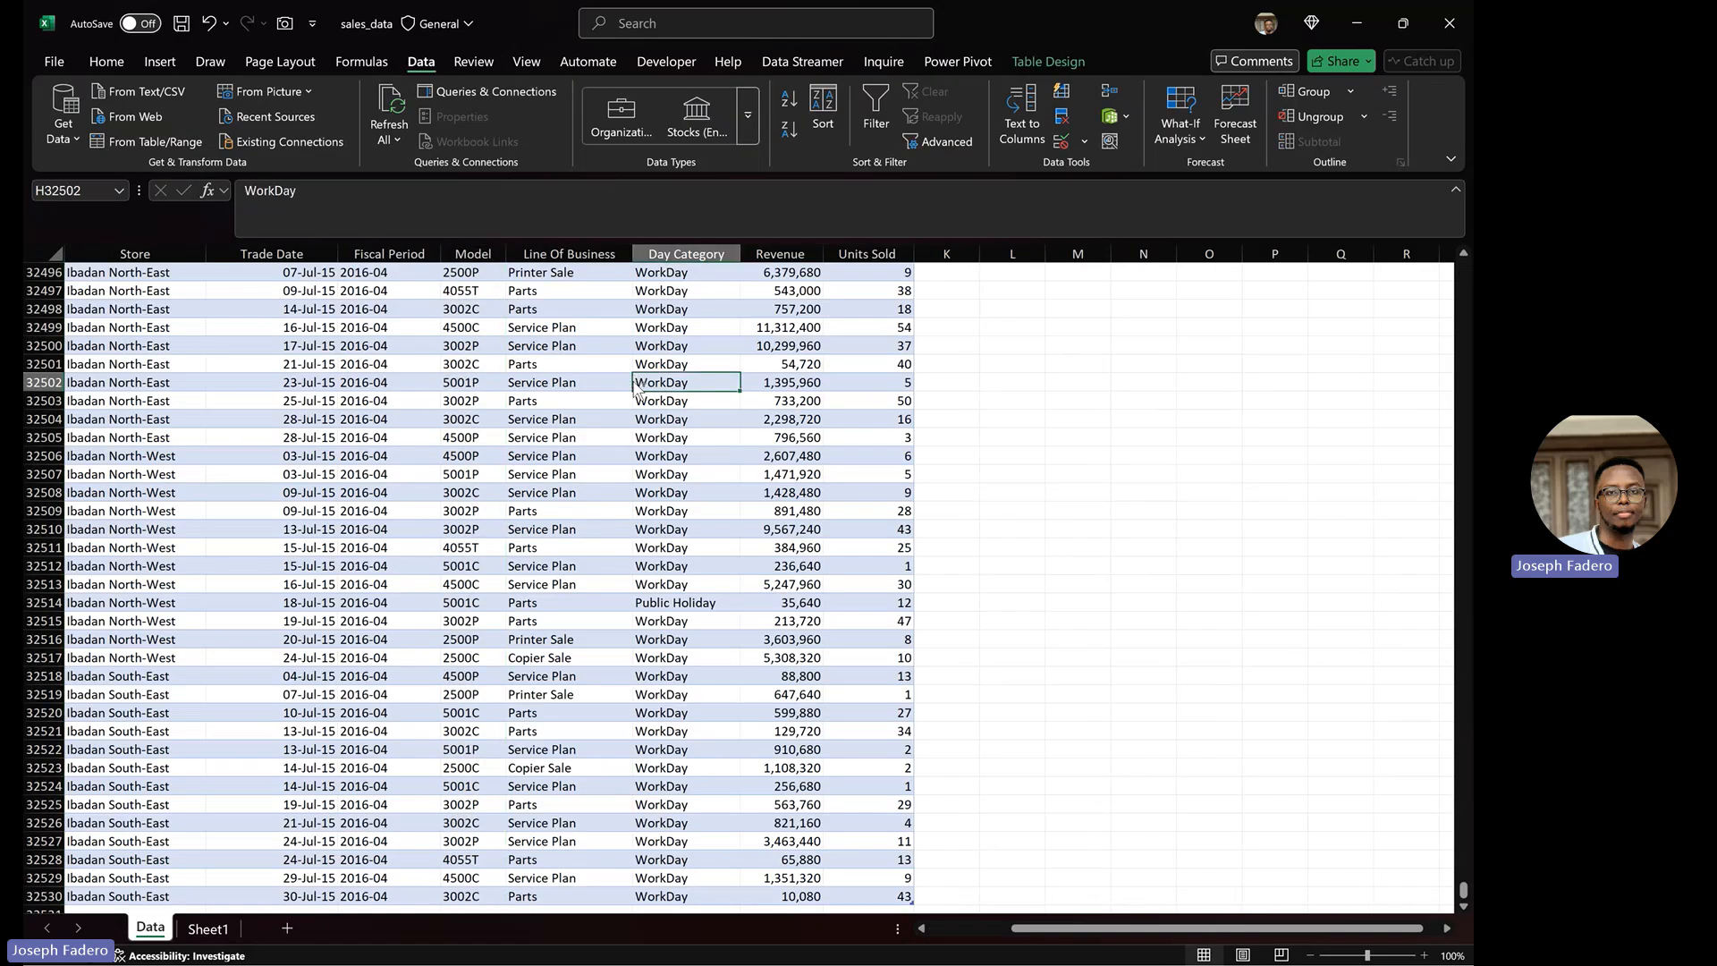
key(ctrl+Up)
key(Left)
key(Left)
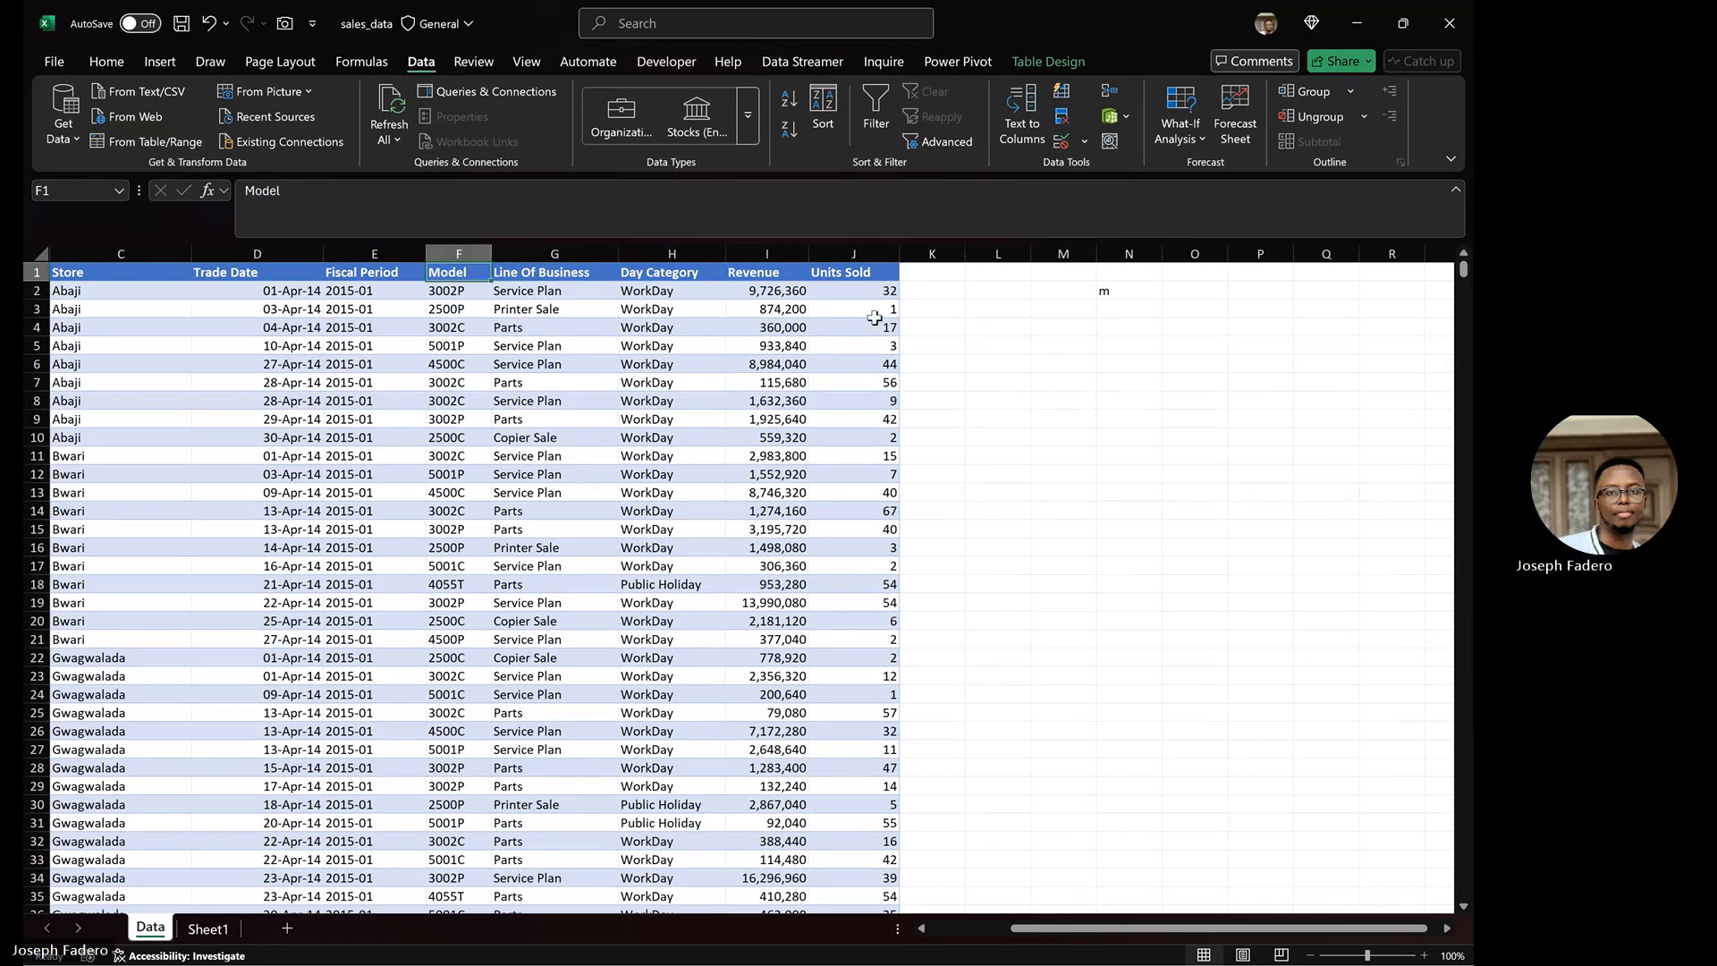
click(1108, 292)
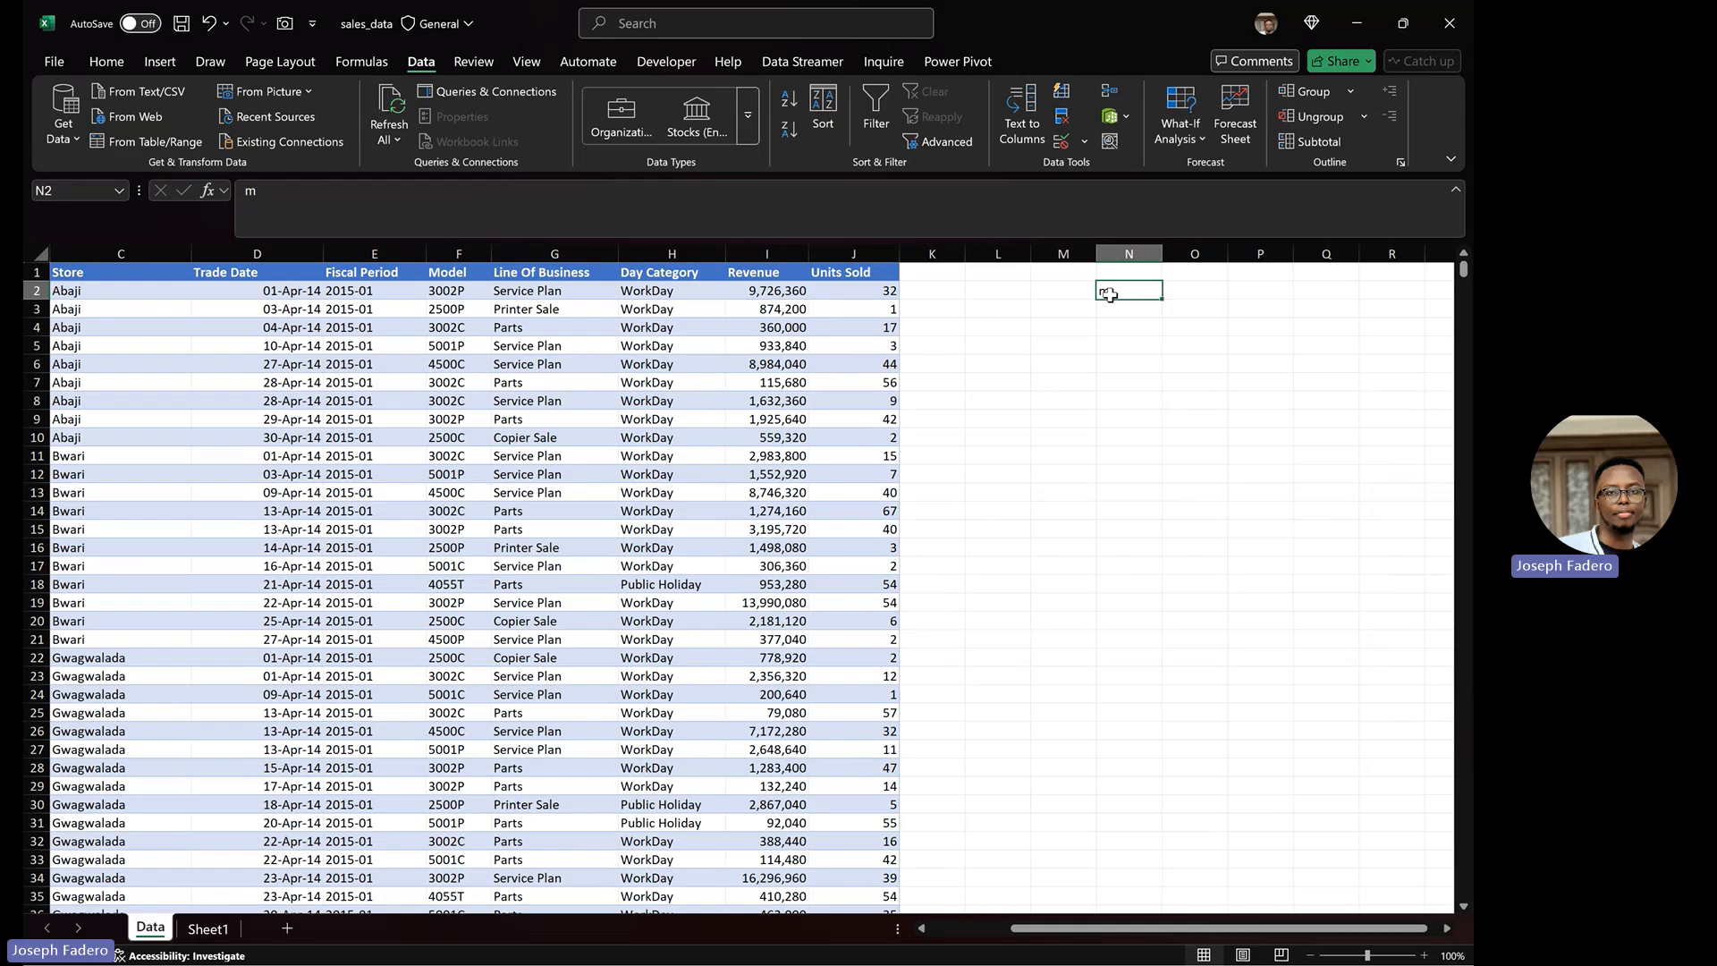
key(Delete)
Try adding a Model Name column in K beside Units Sold on the Data sheet, and delete that column again
click(913, 275)
text(M)
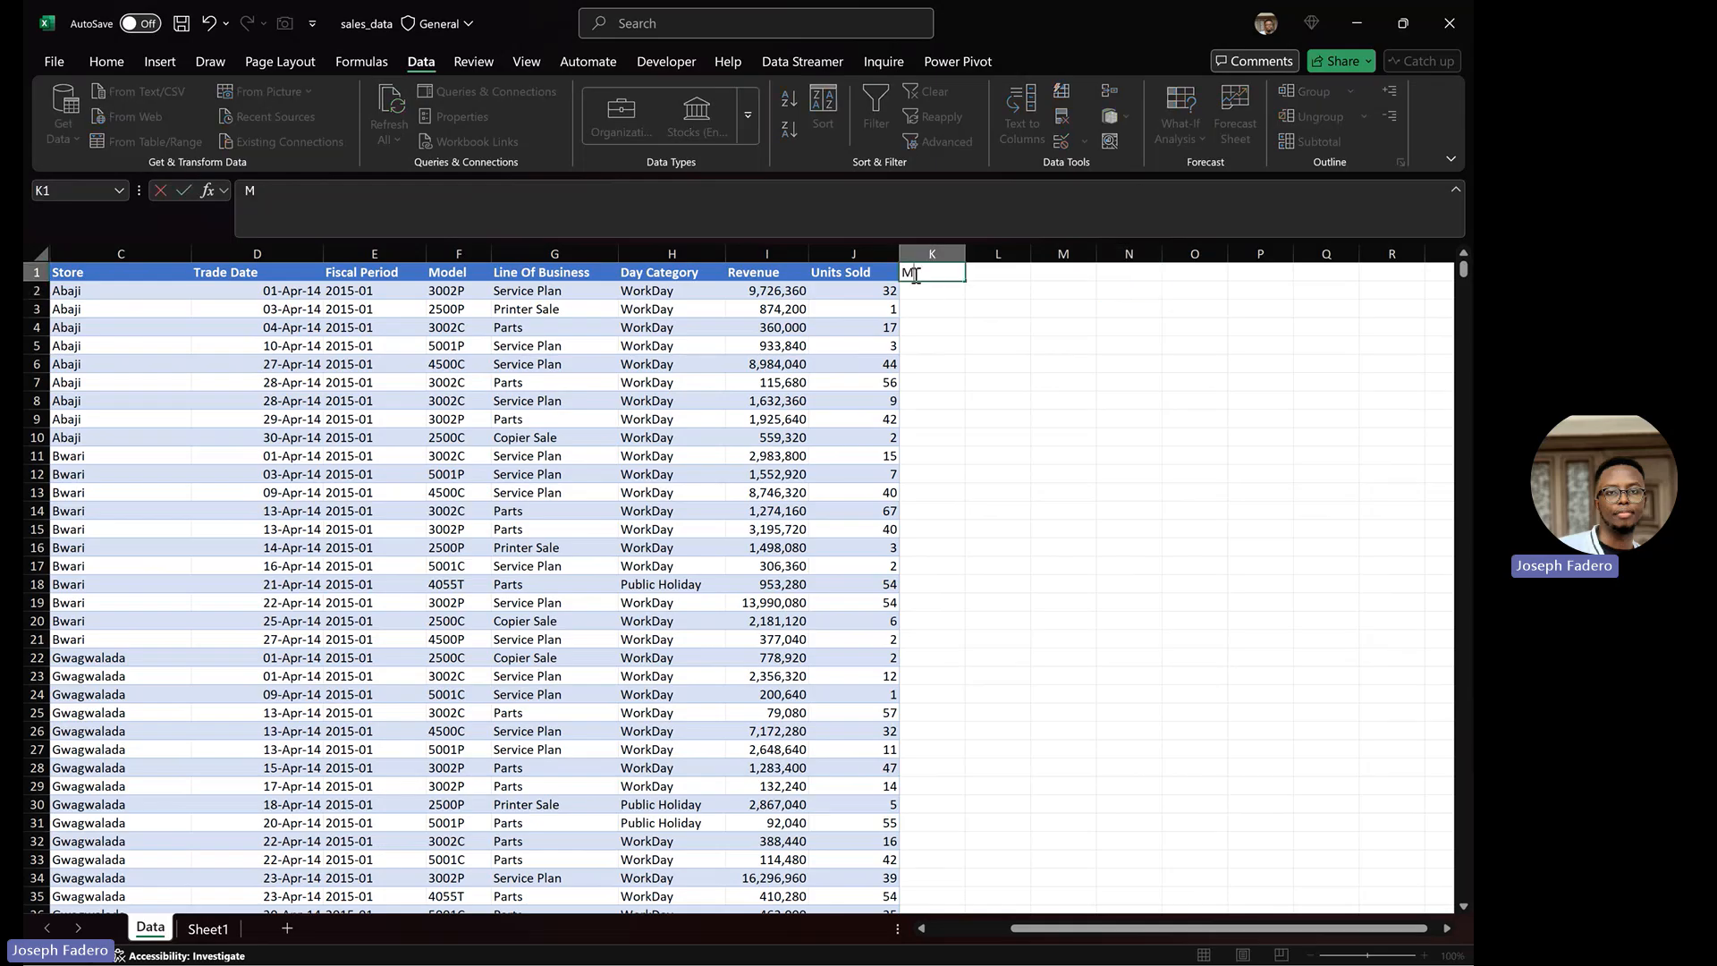
text(odel Nq)
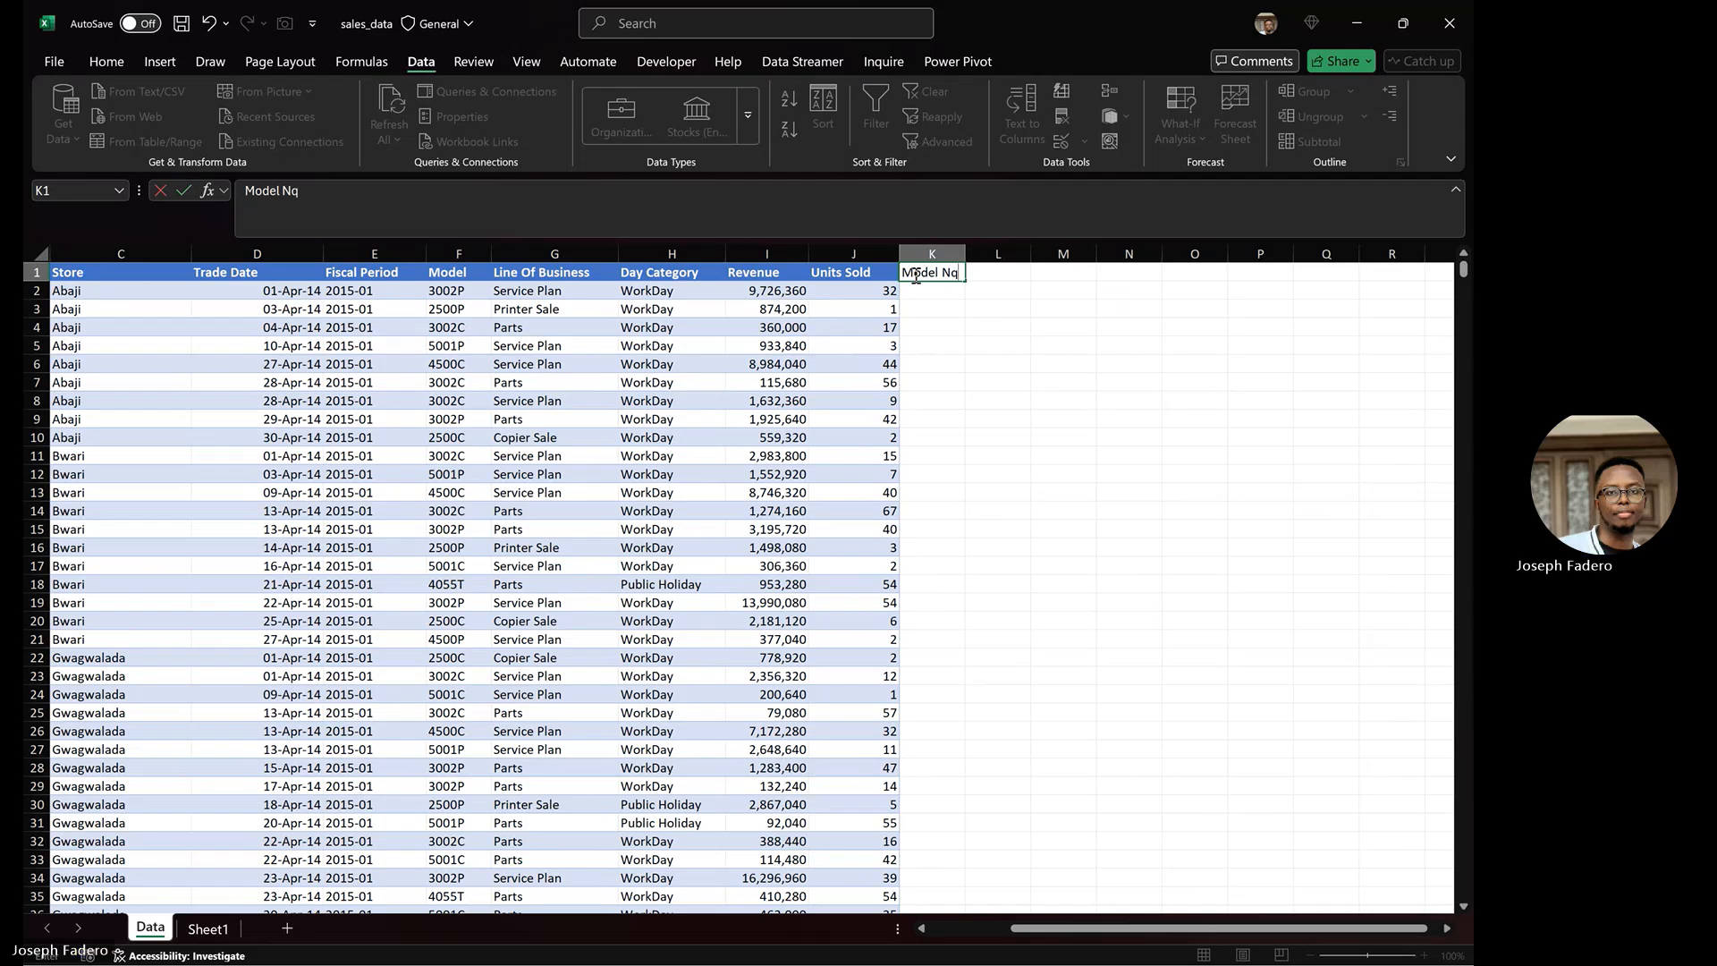
key(BackSpace)
text(ame)
key(Return)
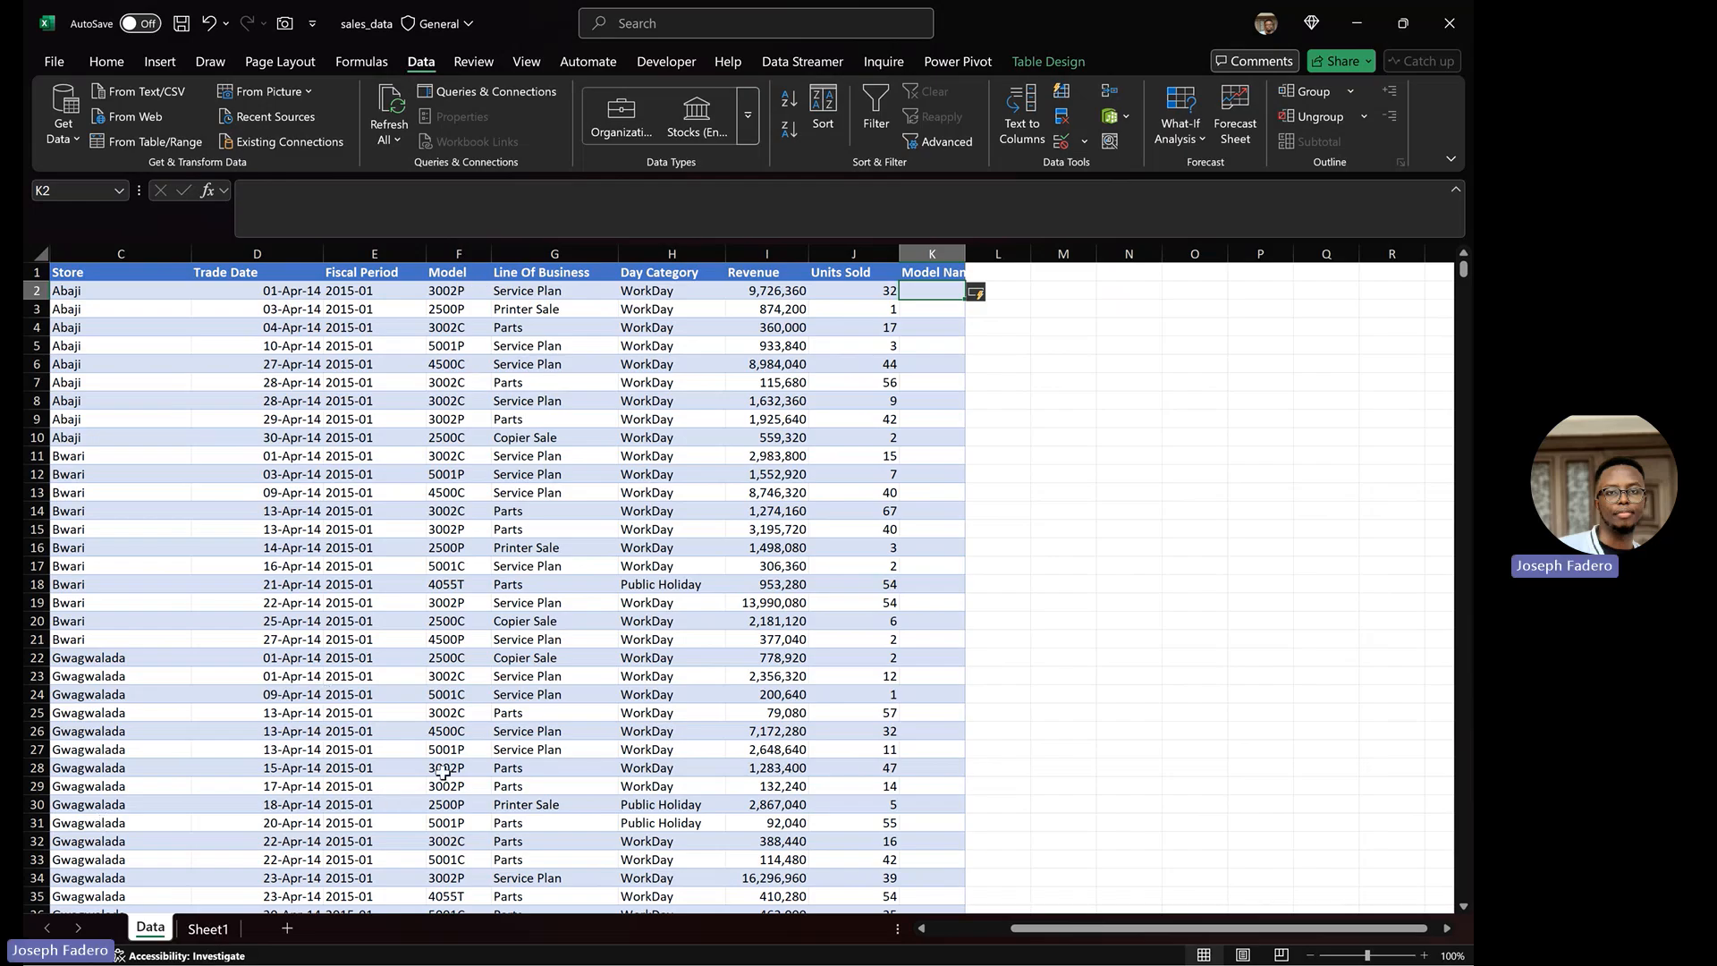
click(921, 253)
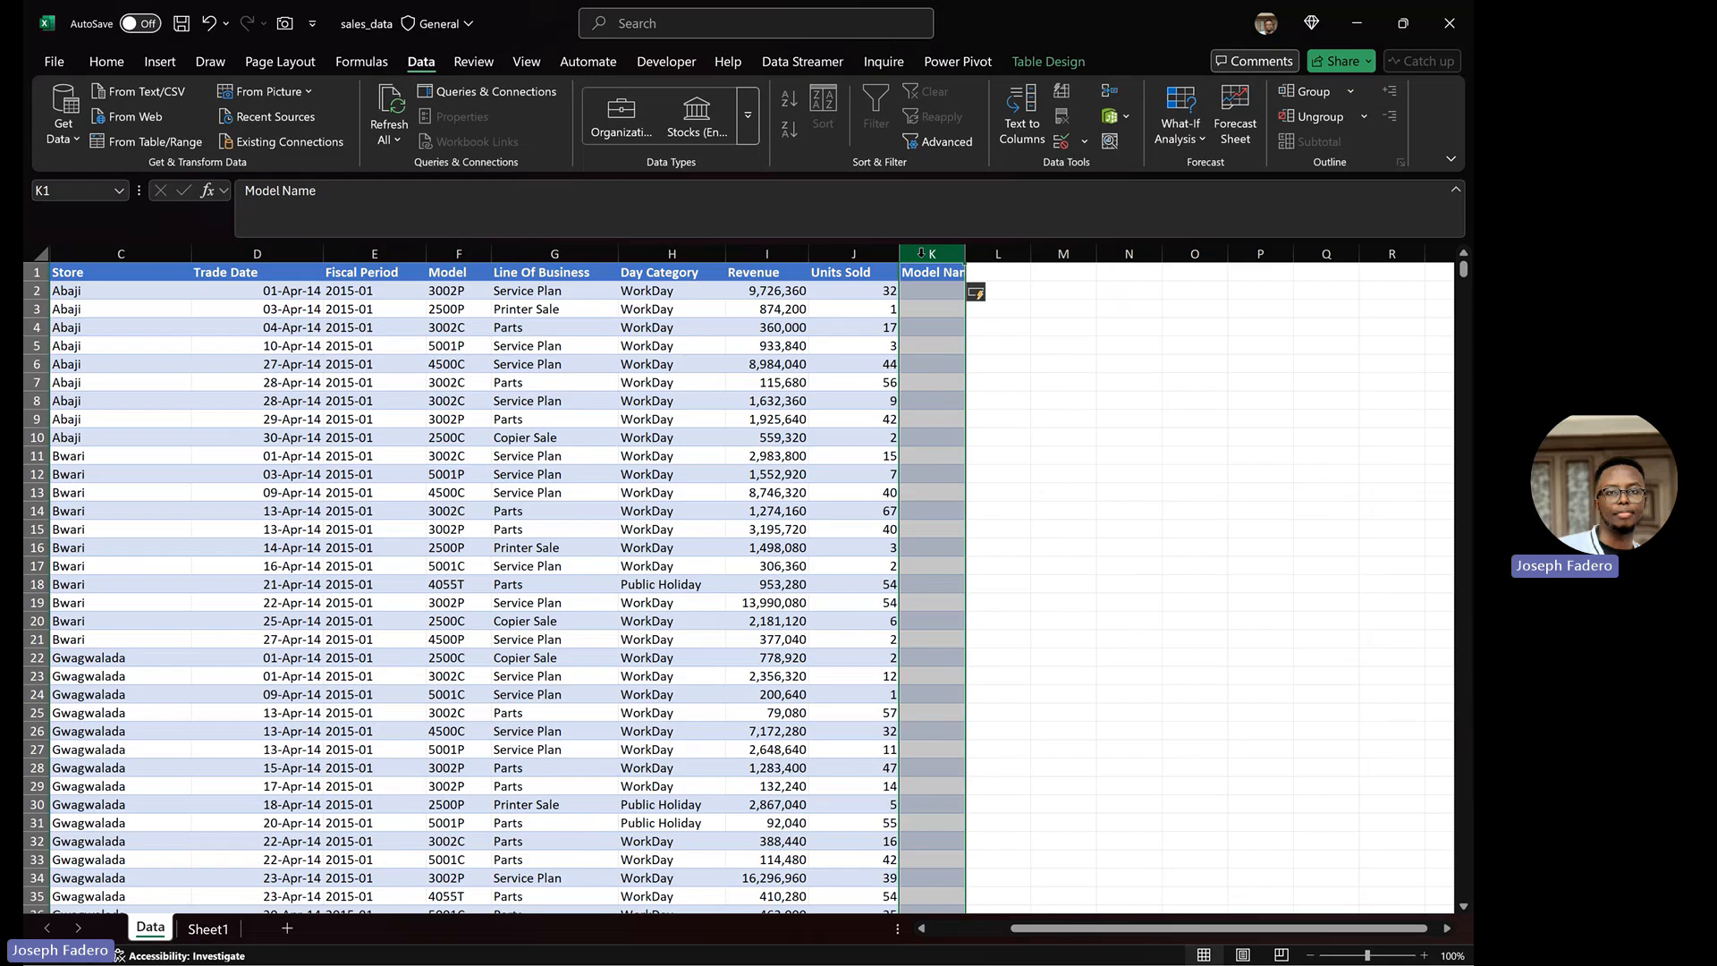
key(ctrl+minus)
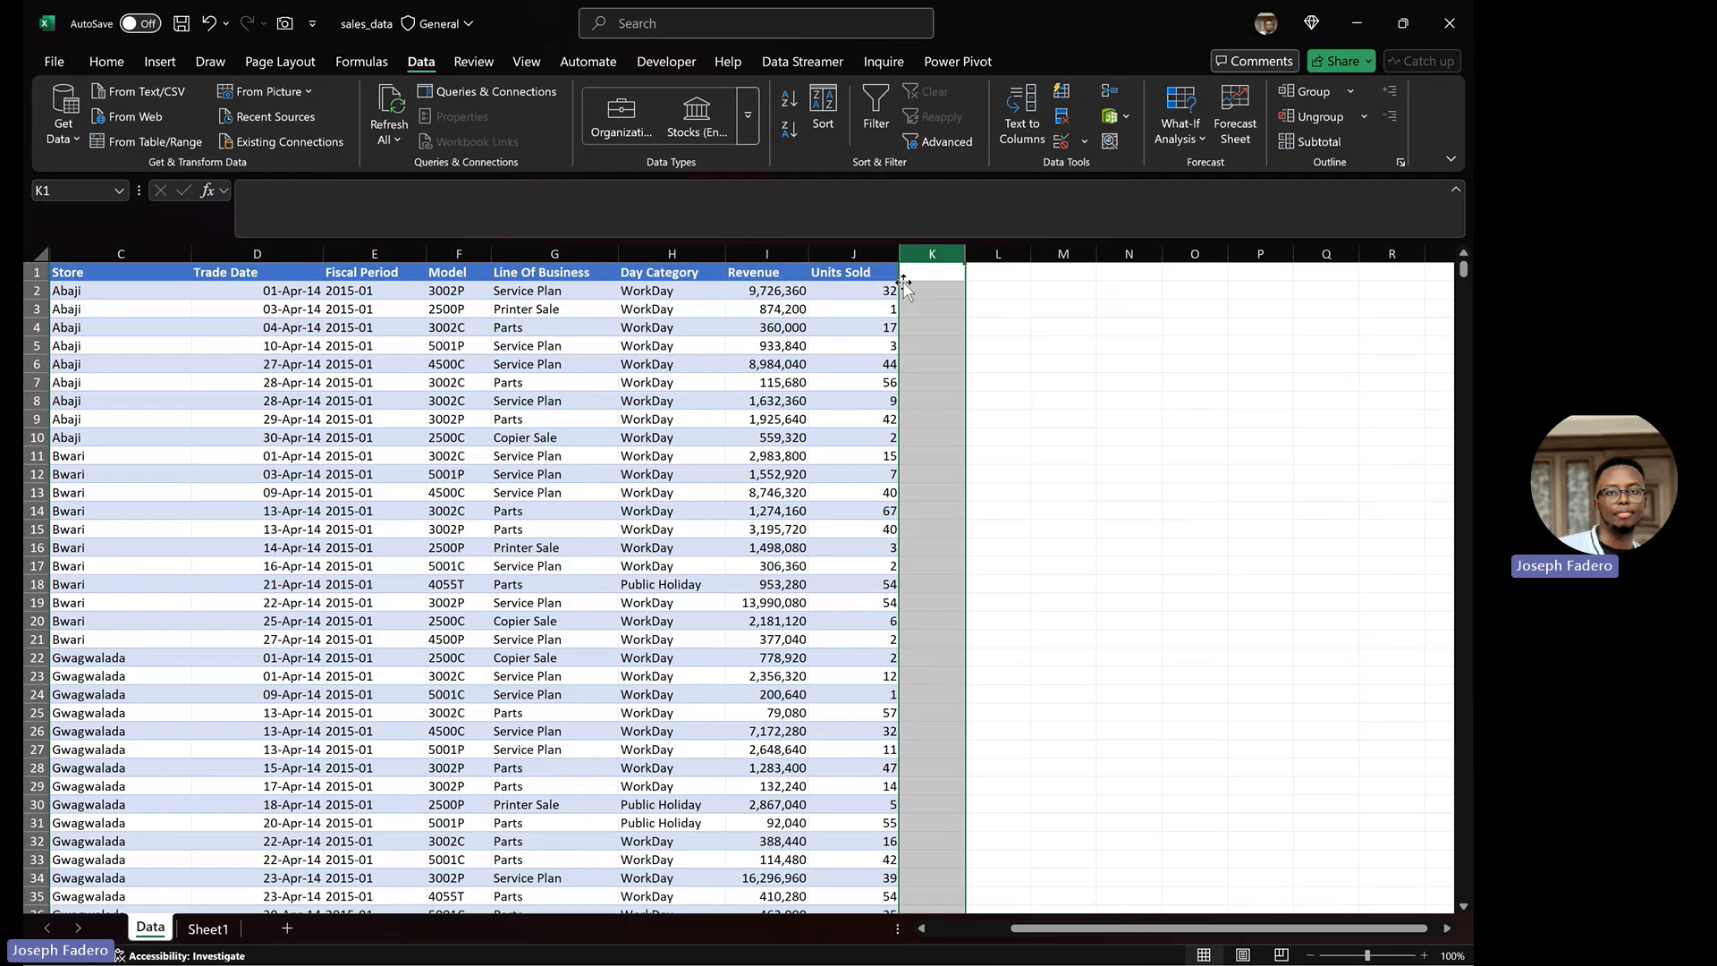
Fit the width of column D on Sheet1 to its model names
click(218, 929)
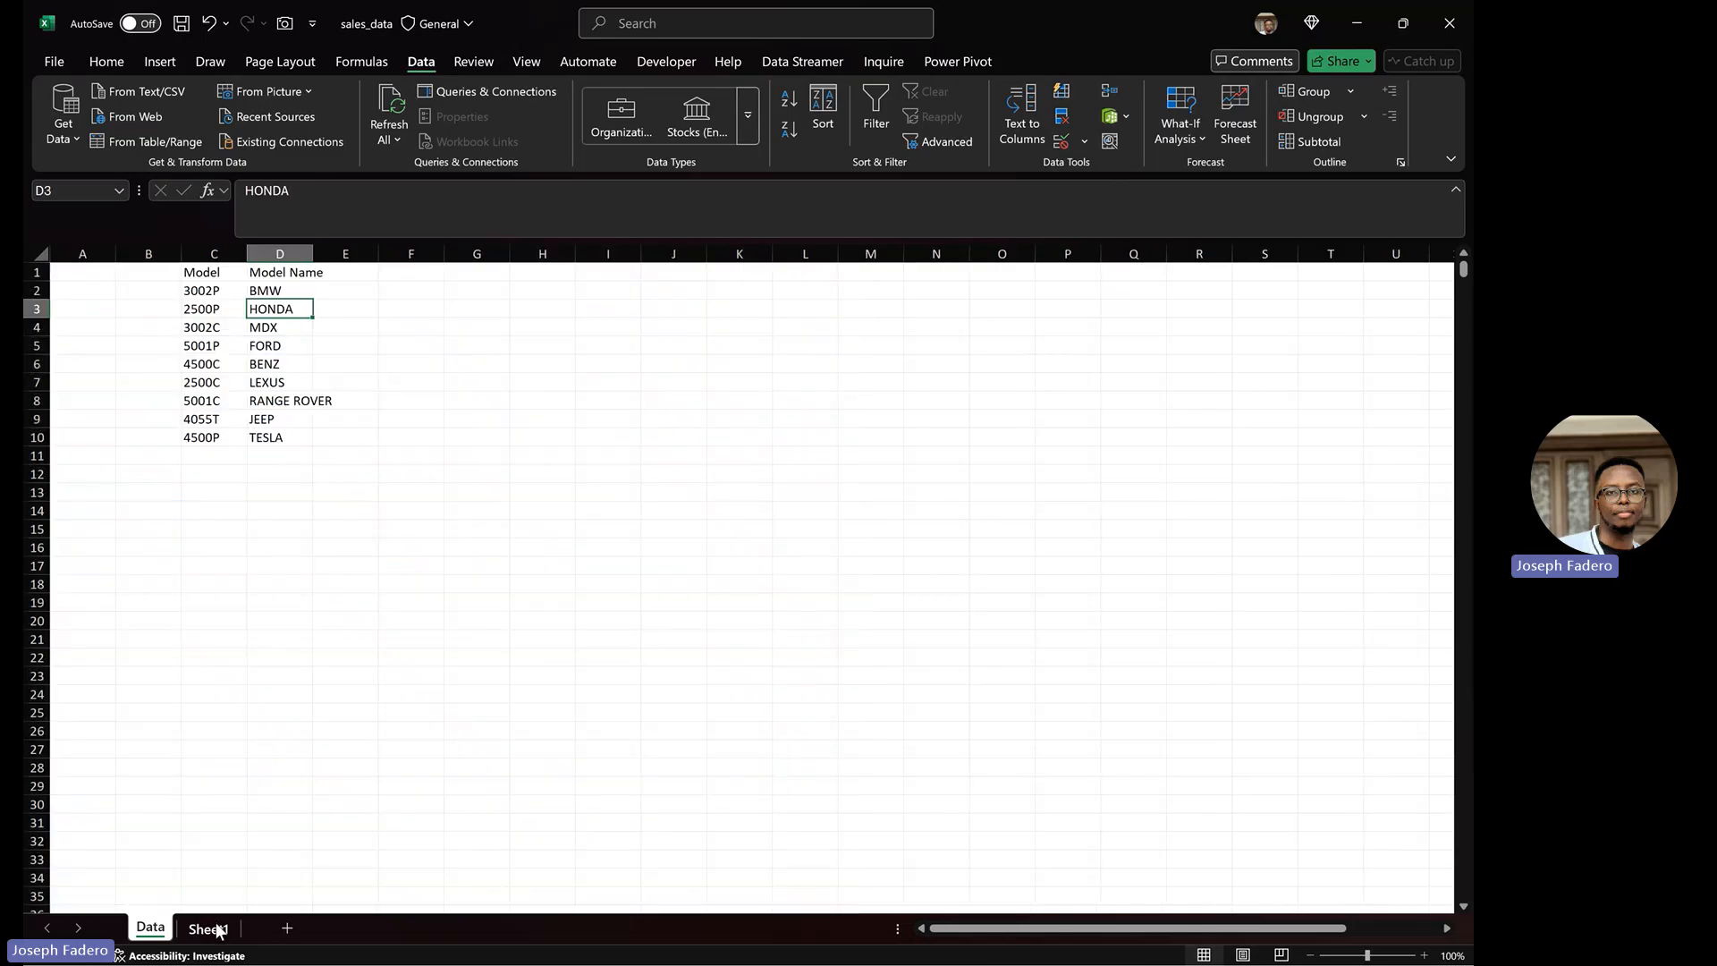
double_click(313, 251)
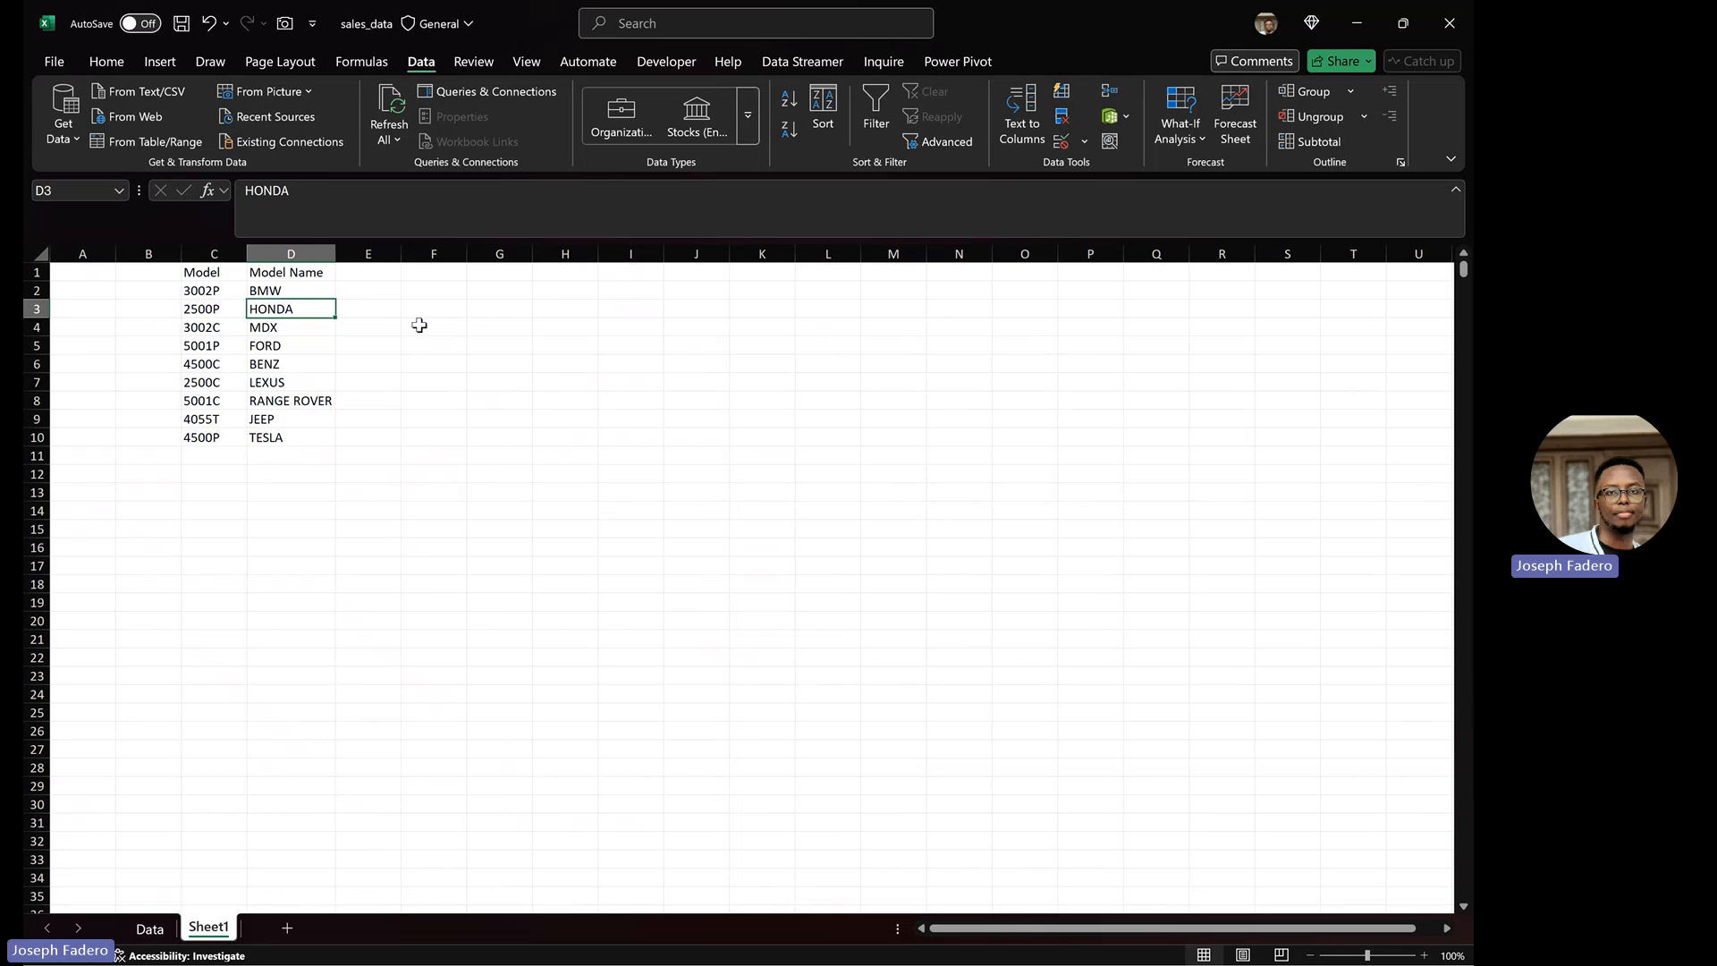
click(358, 274)
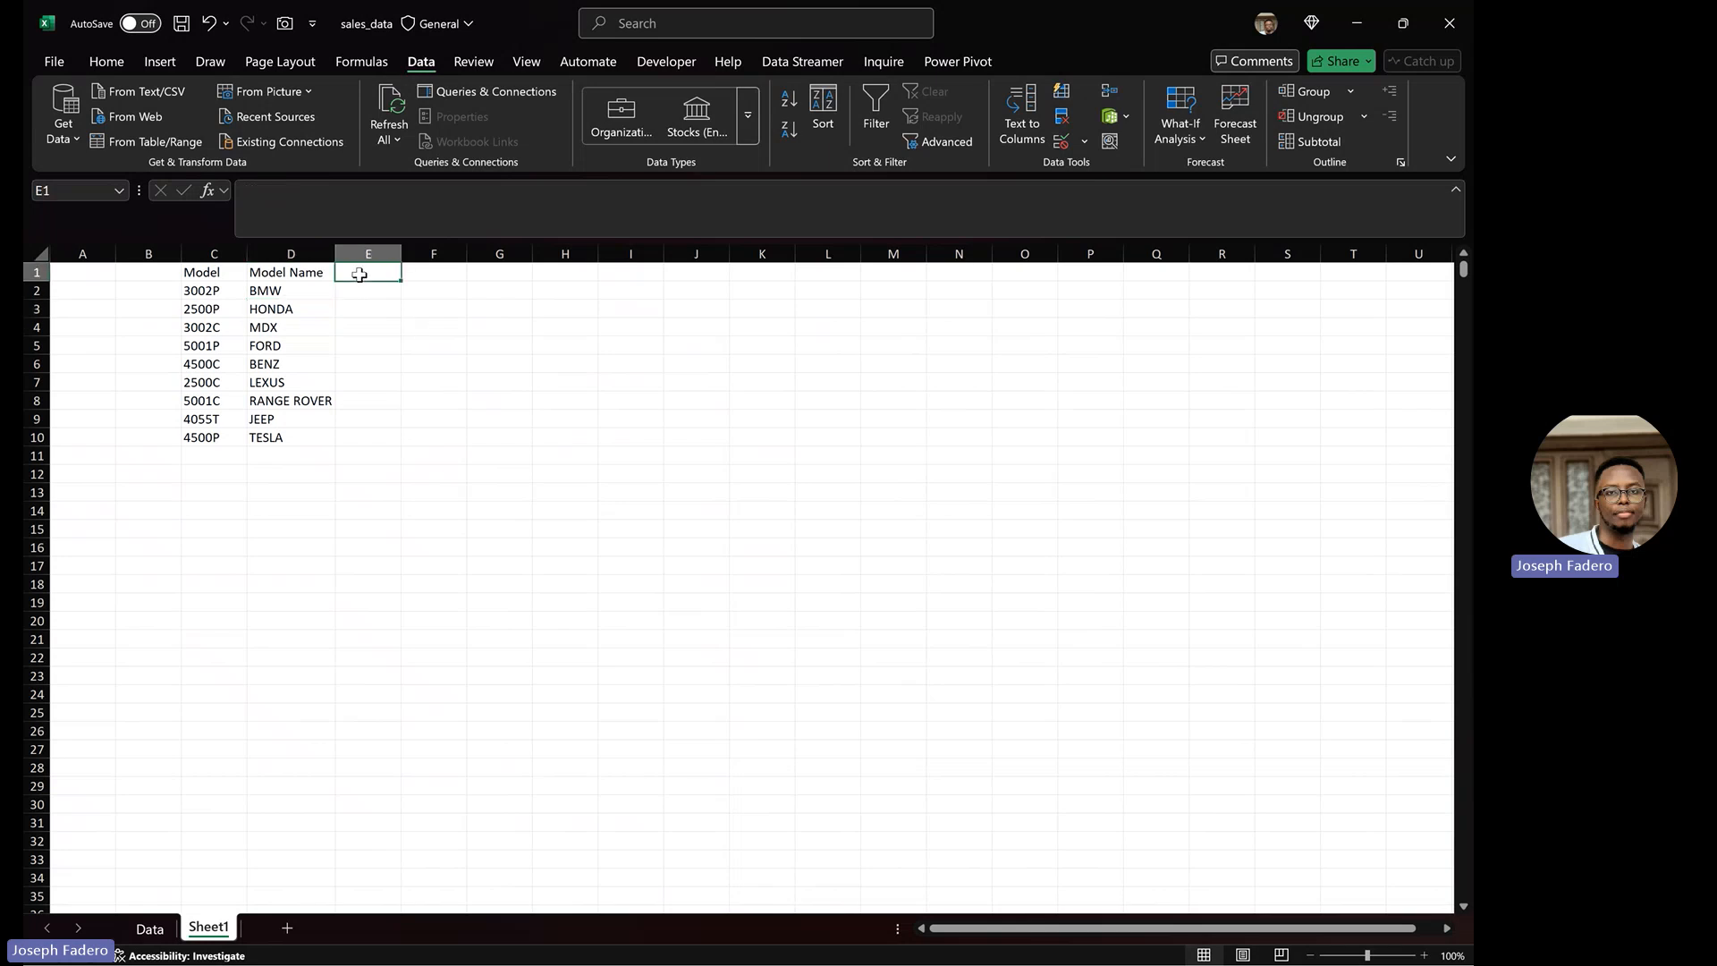
click(165, 925)
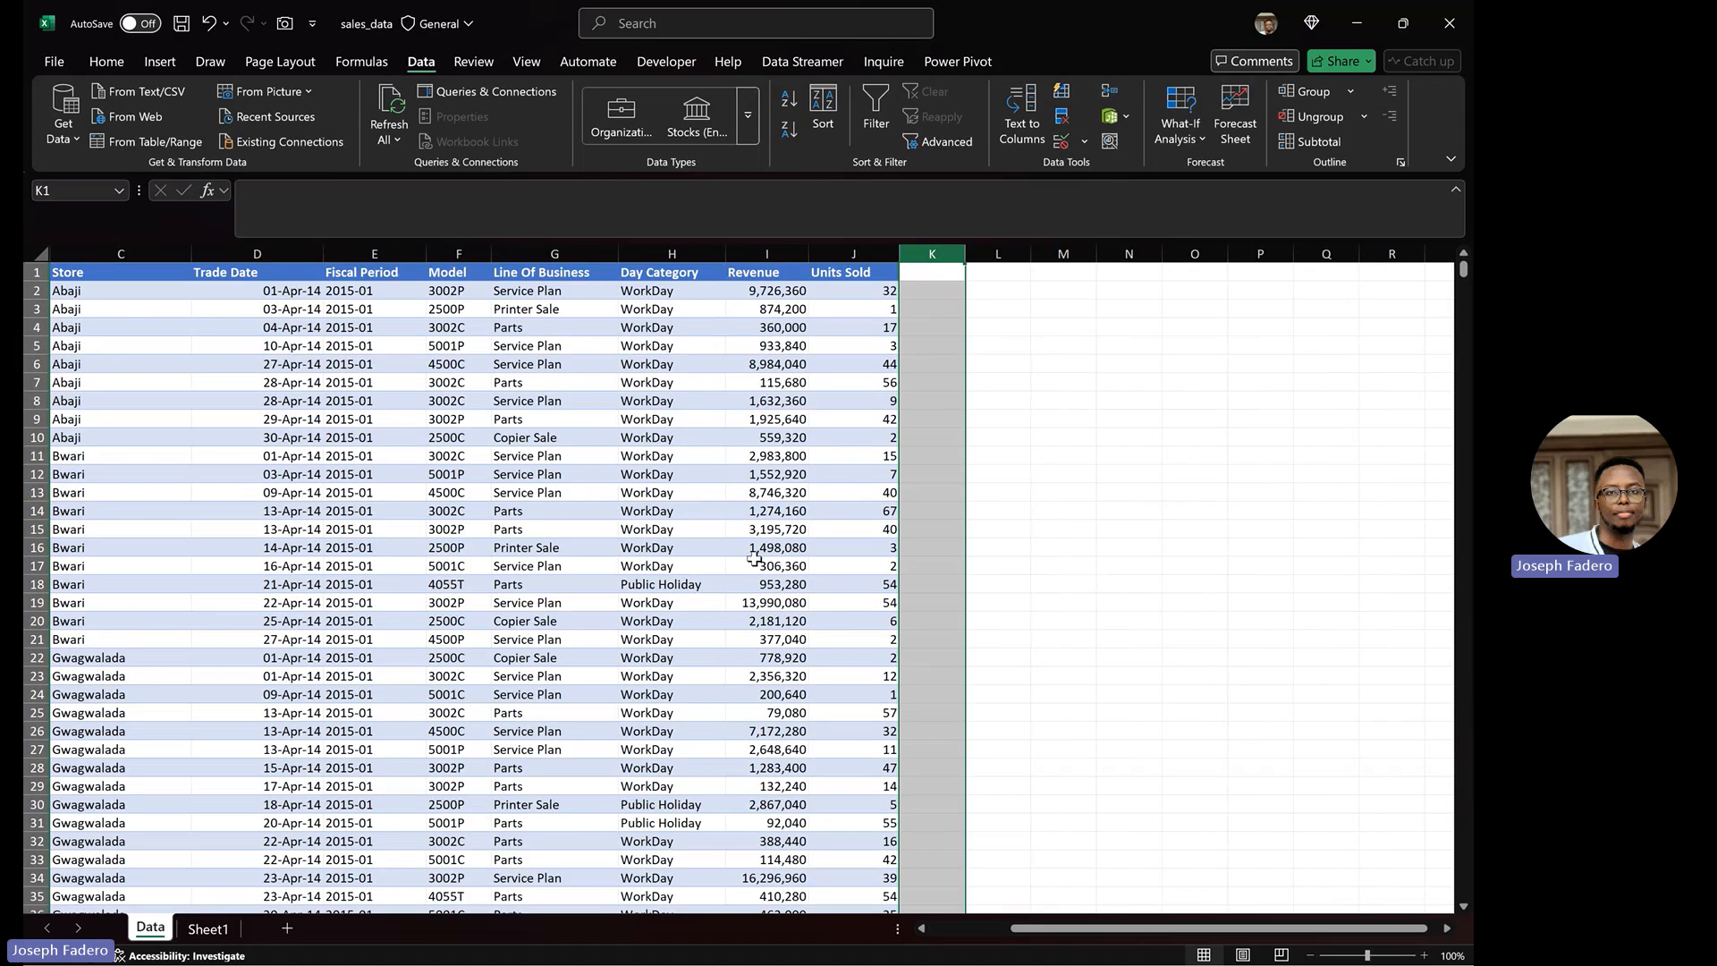
click(931, 254)
click(205, 930)
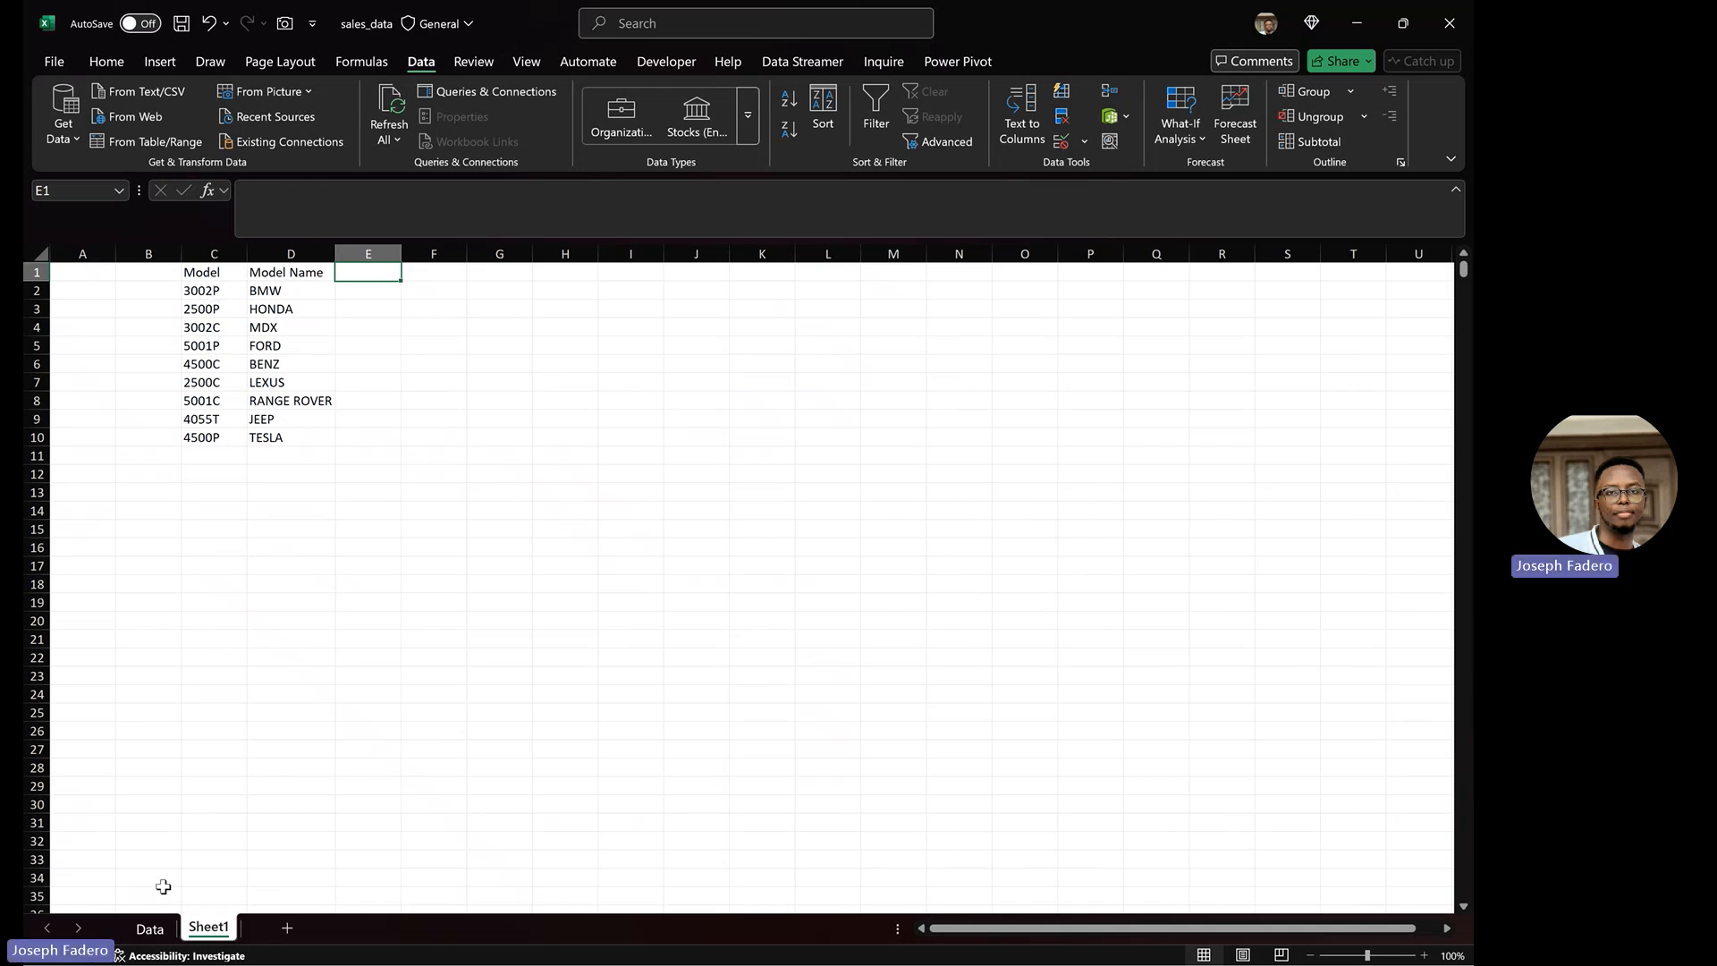
click(161, 935)
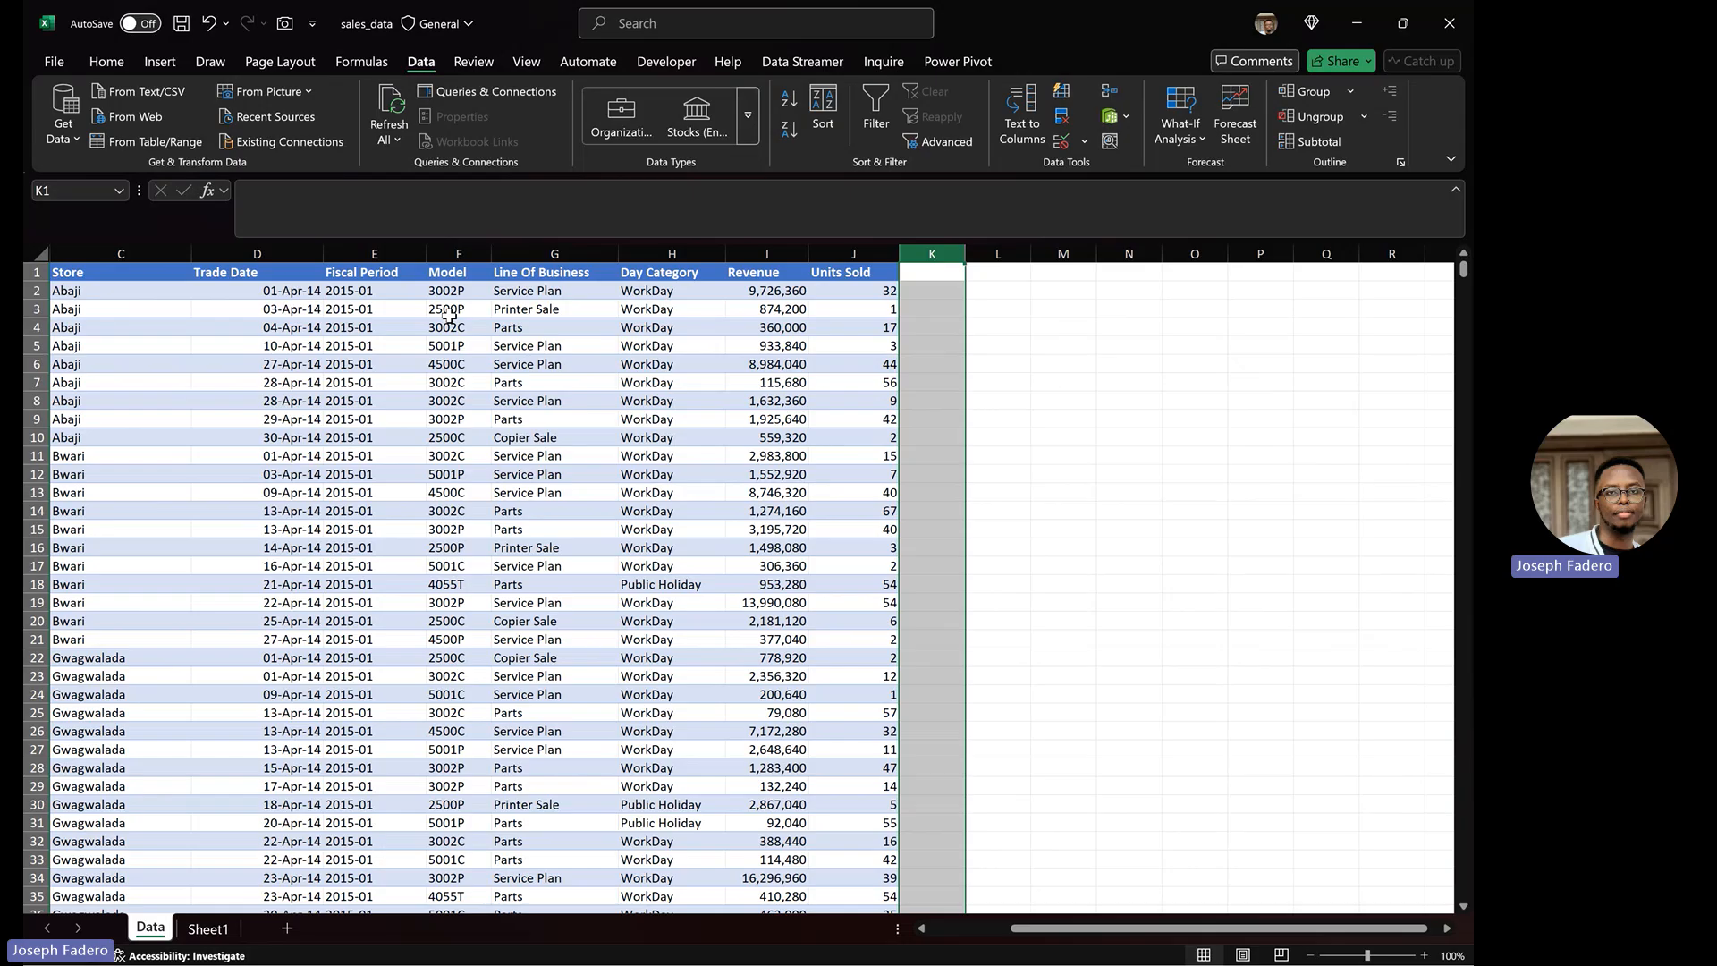
click(214, 928)
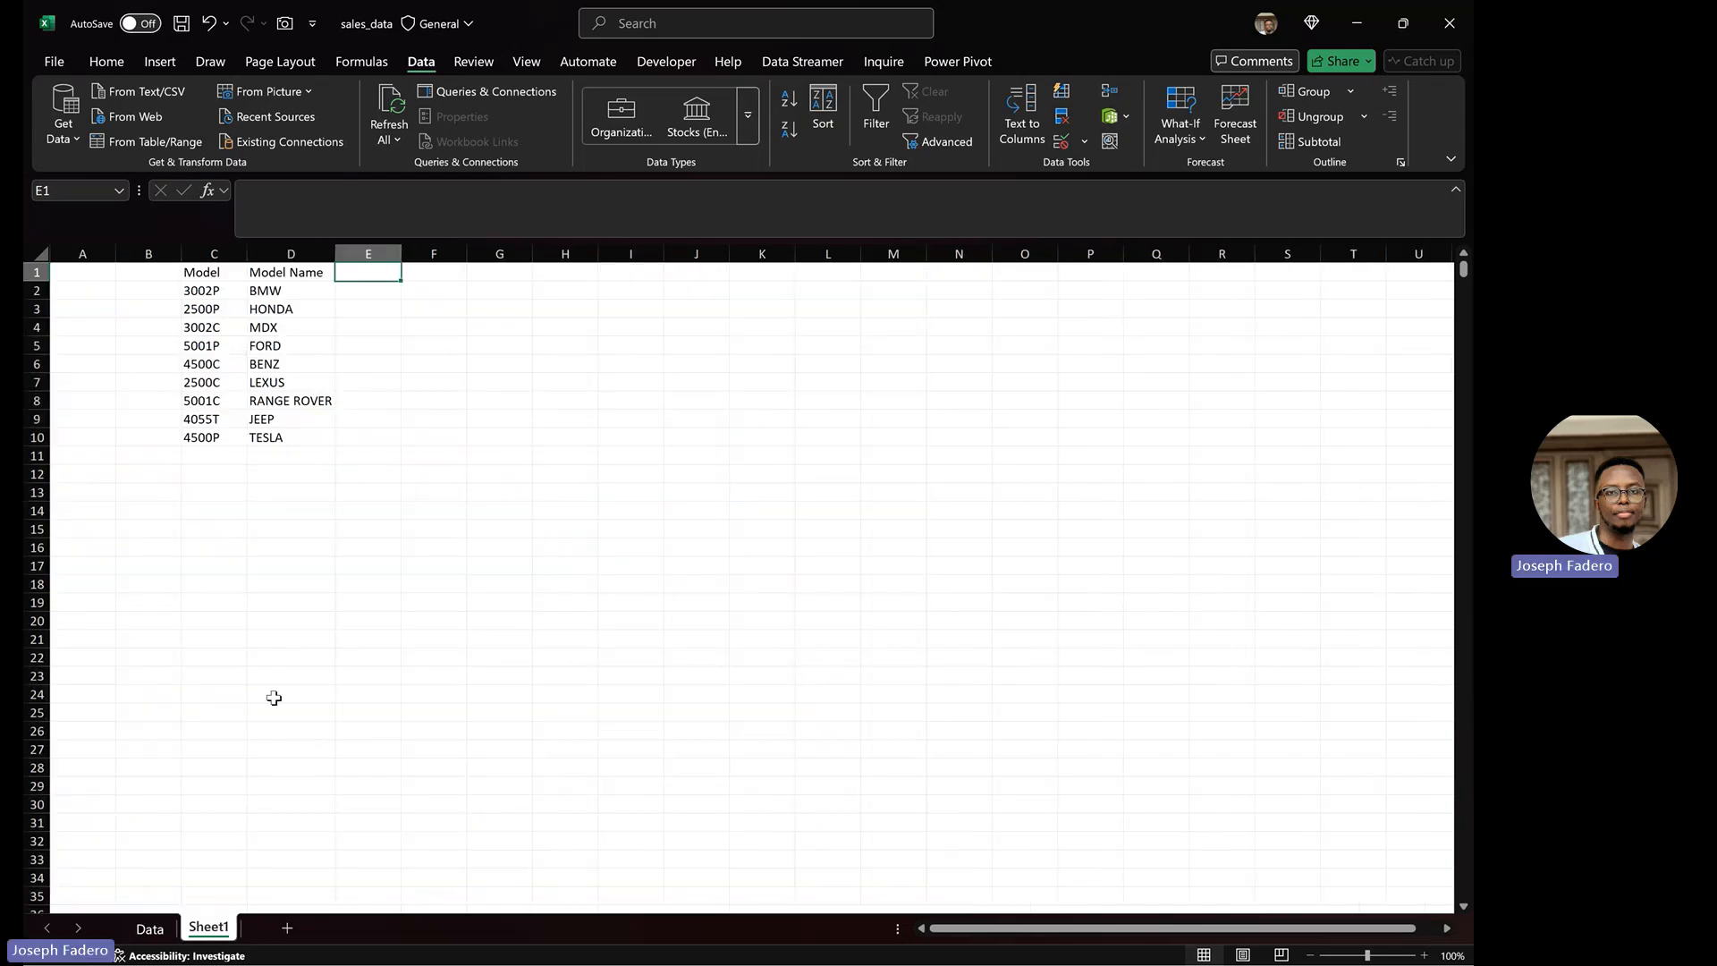
Copy the Data sheet's header row from Region to Units Sold
click(149, 930)
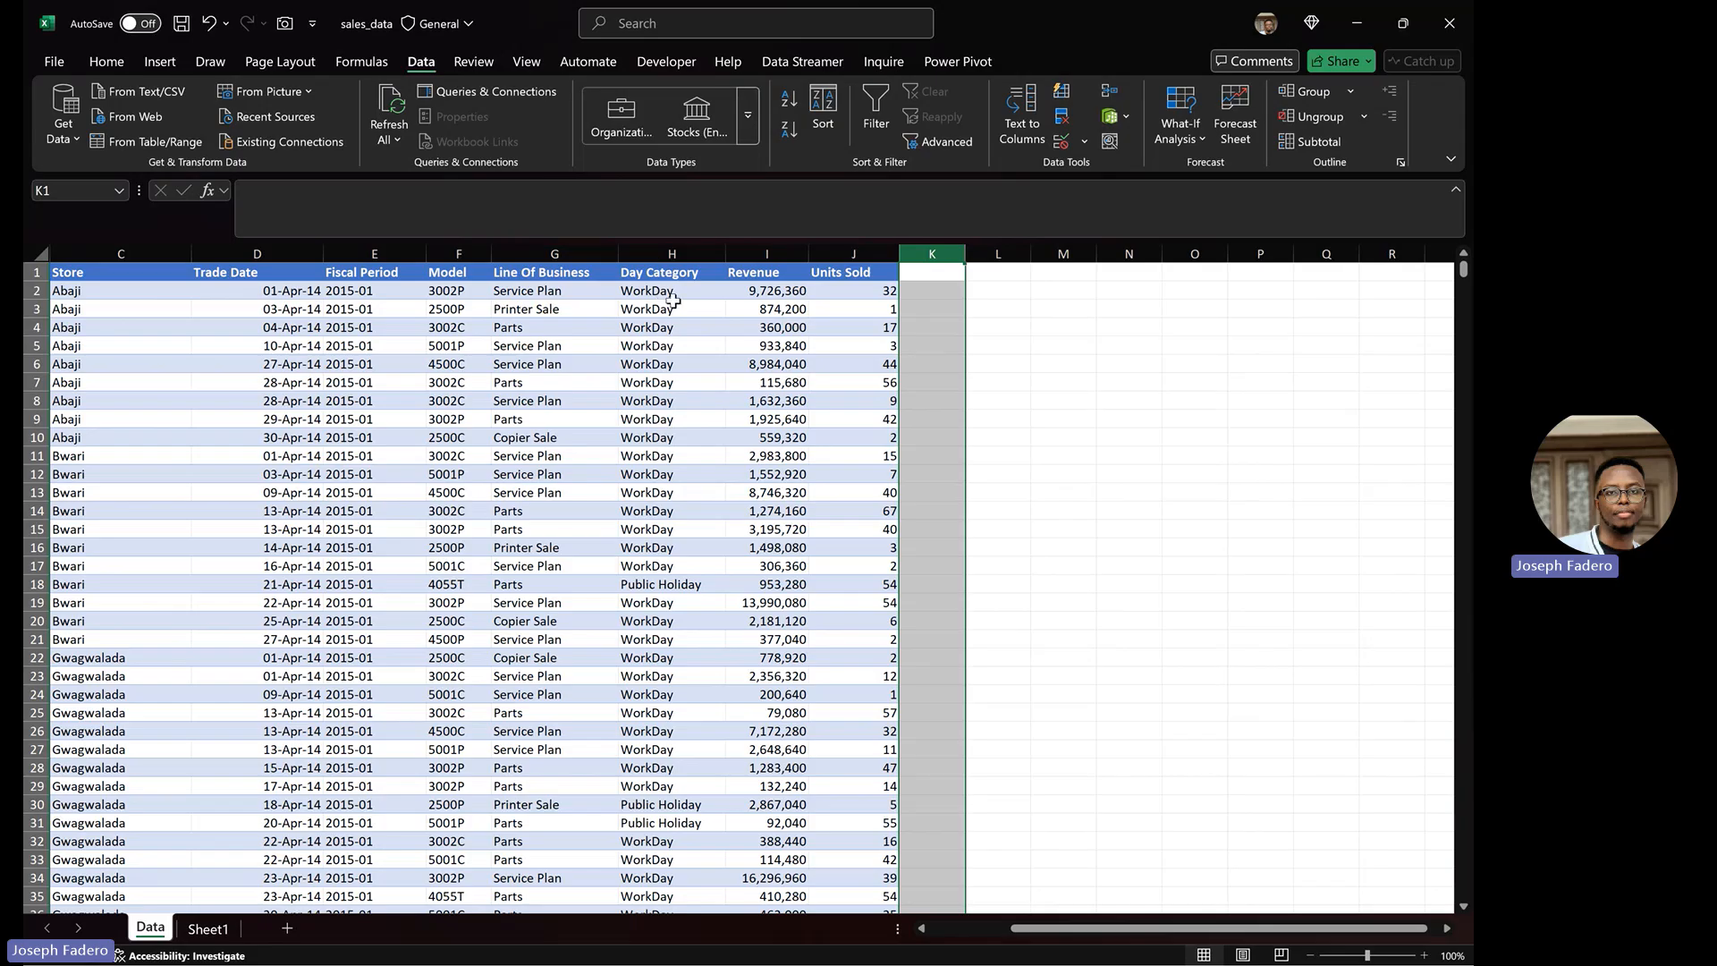
click(990, 928)
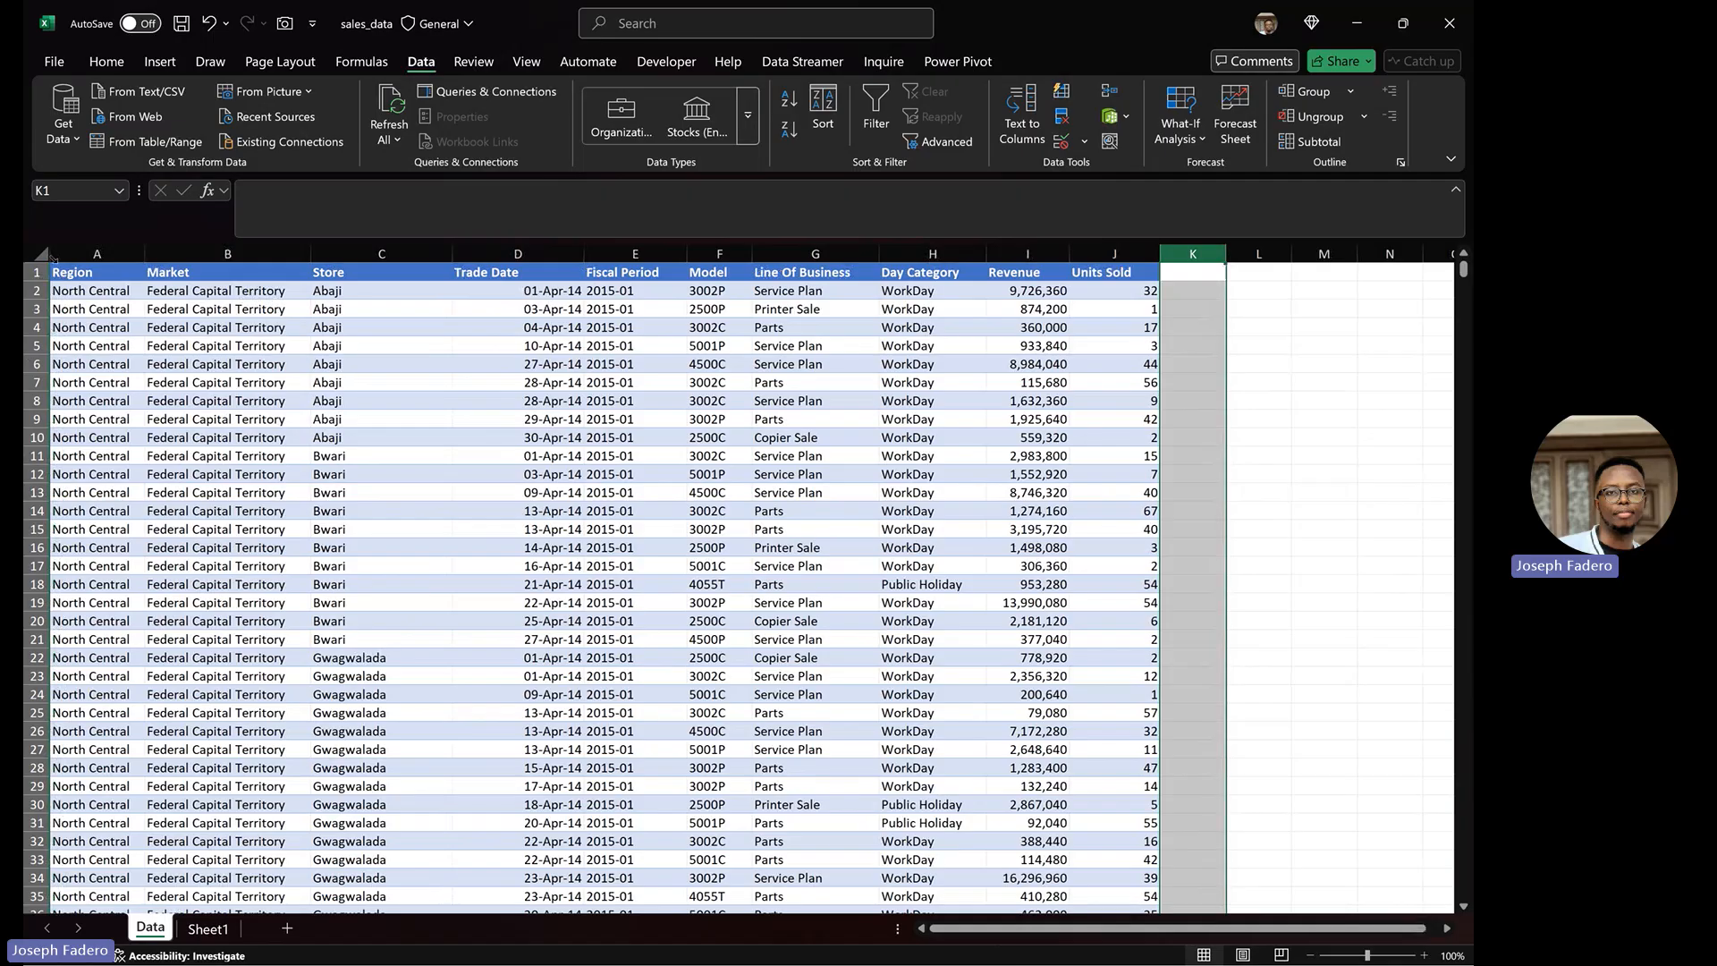
click(59, 272)
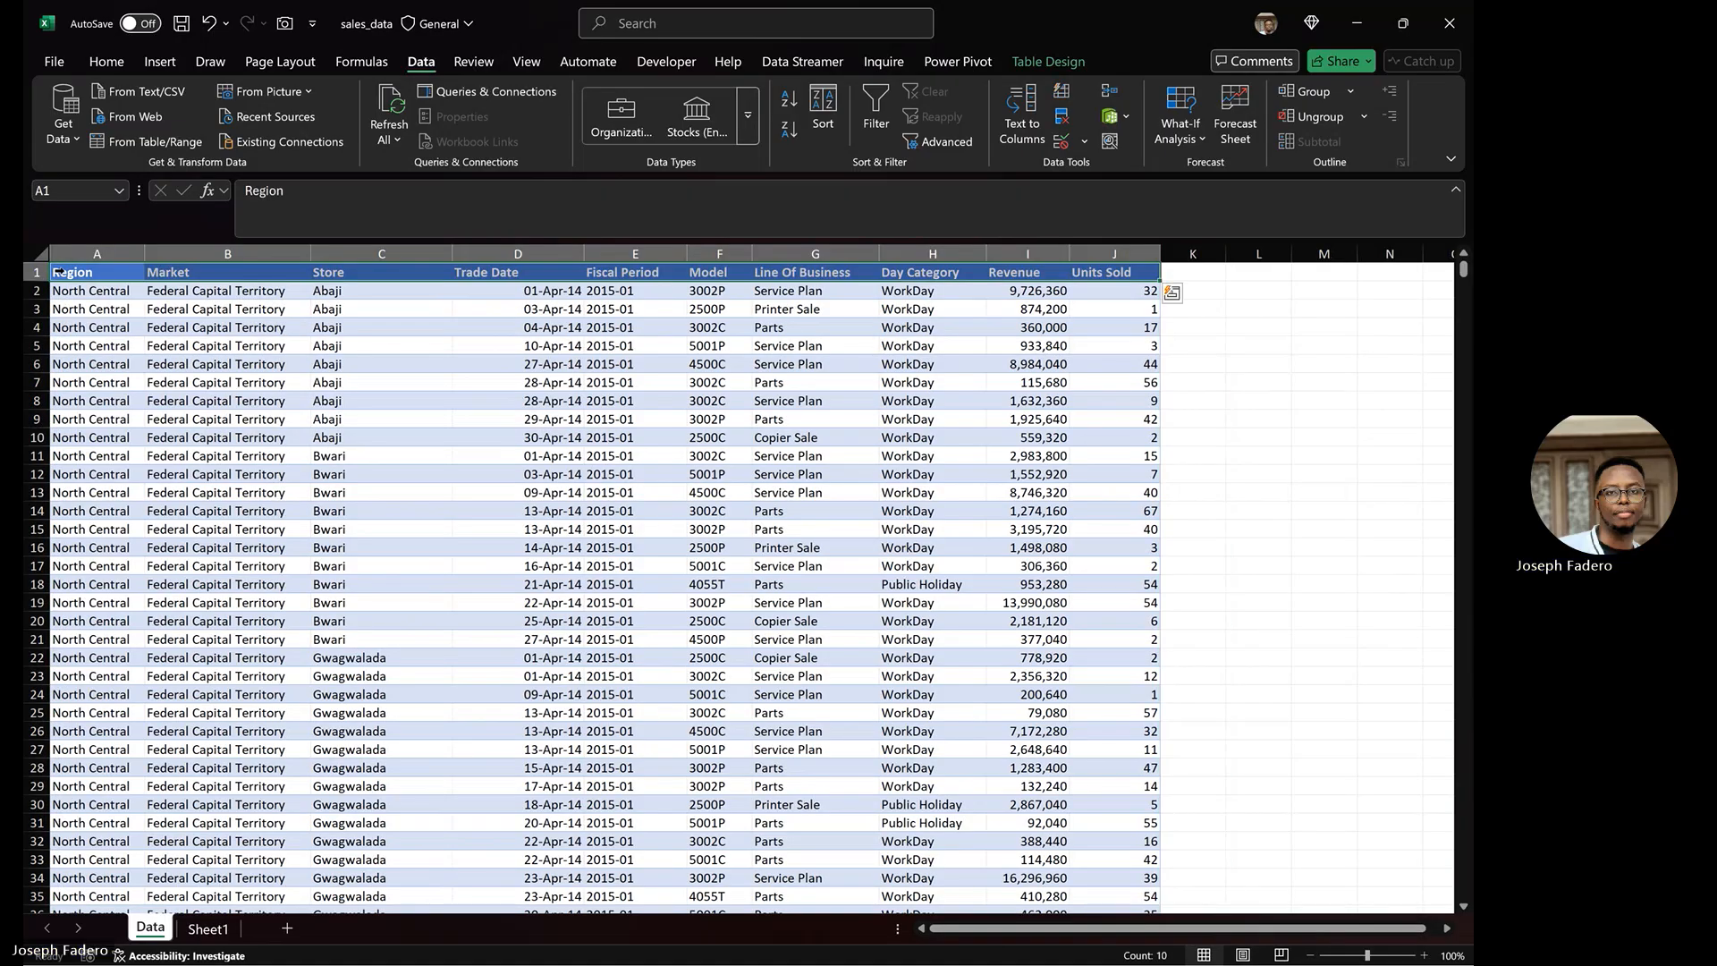
key(ctrl+c)
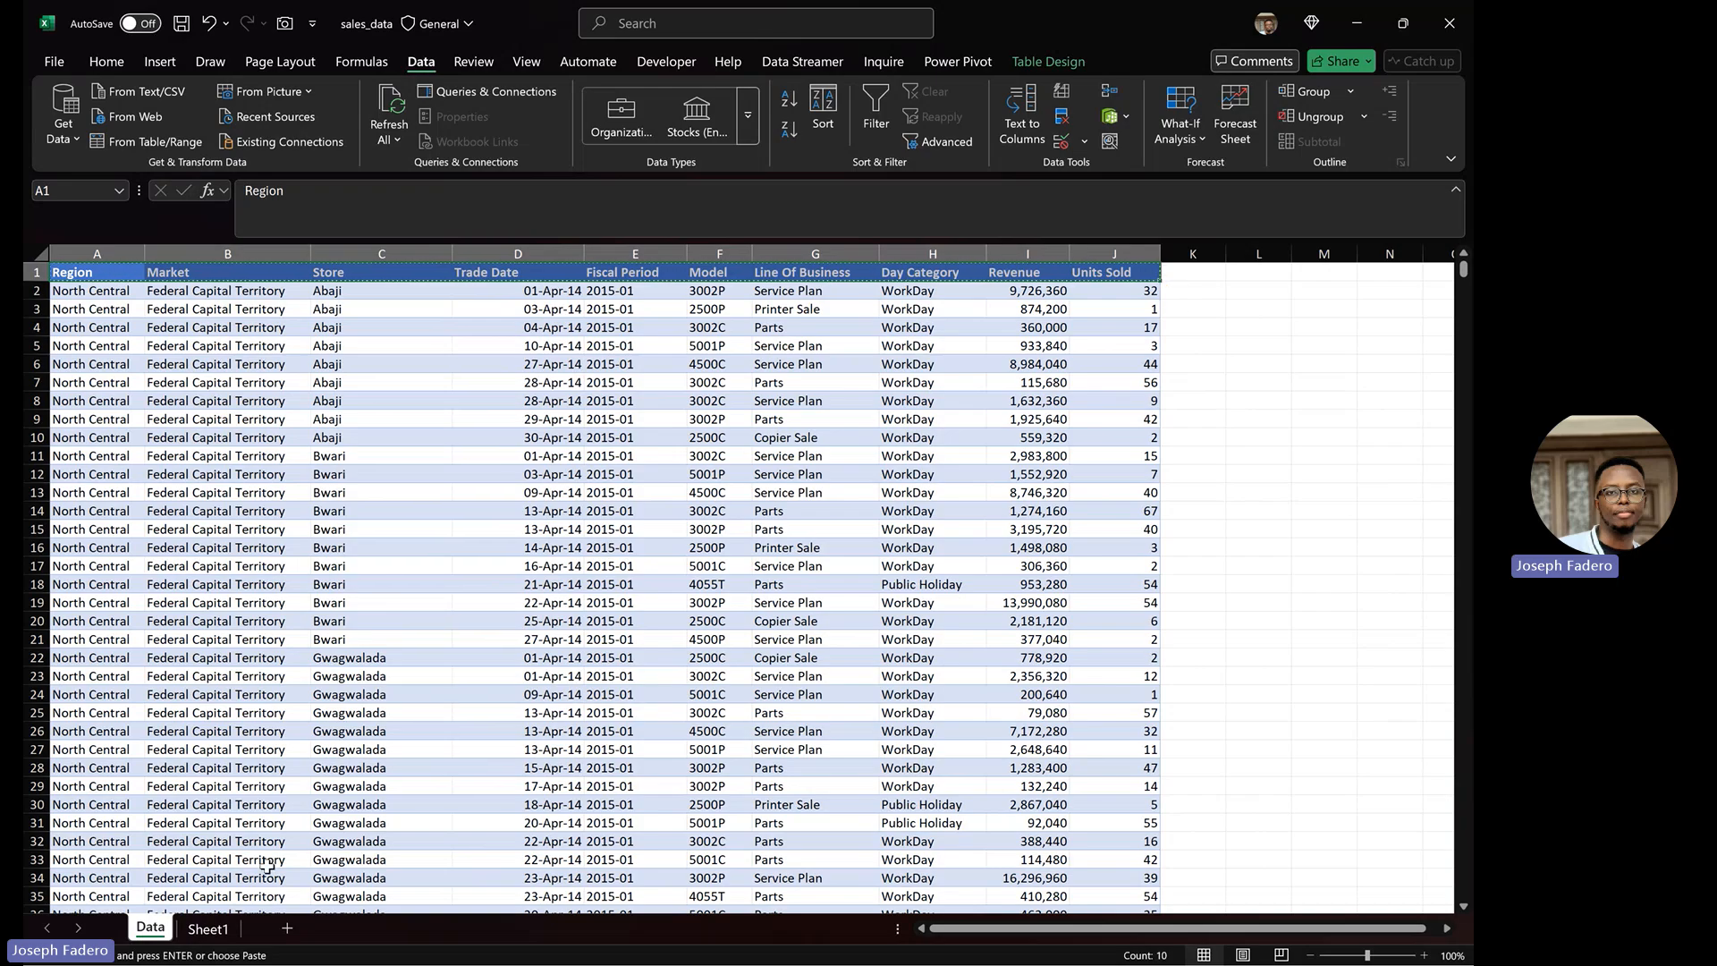
Paste the copied headers on Sheet1 as transposed values starting at I2, and fit column I's width to its contents
click(211, 930)
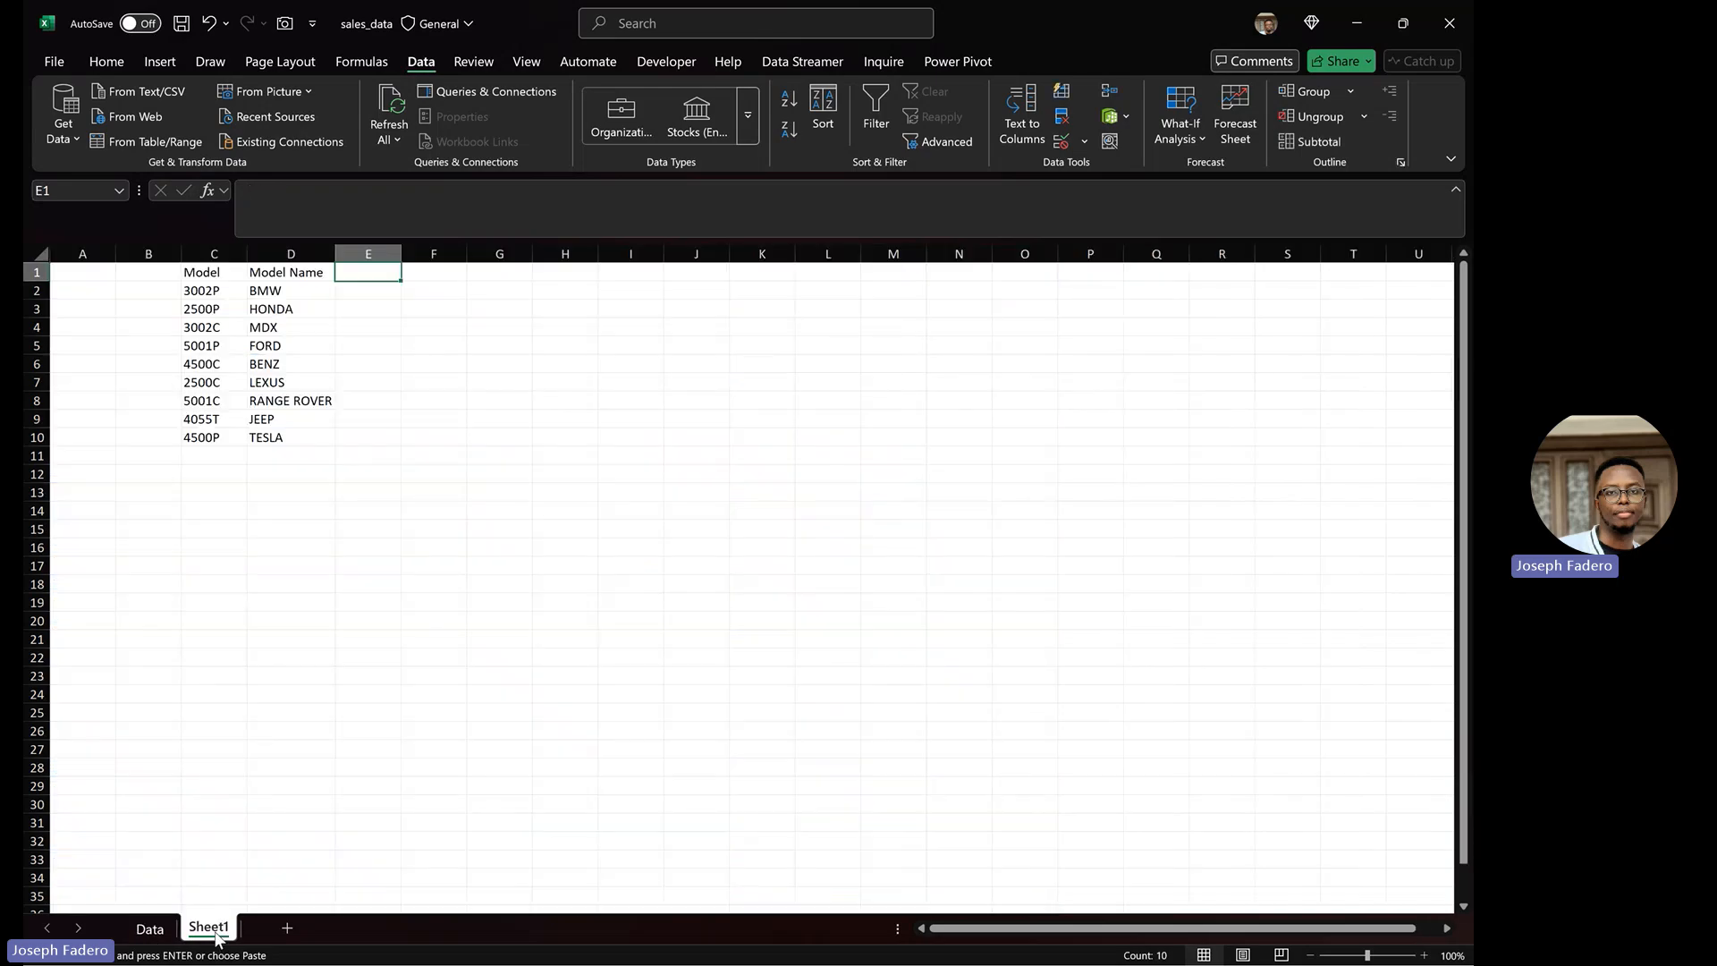
click(650, 287)
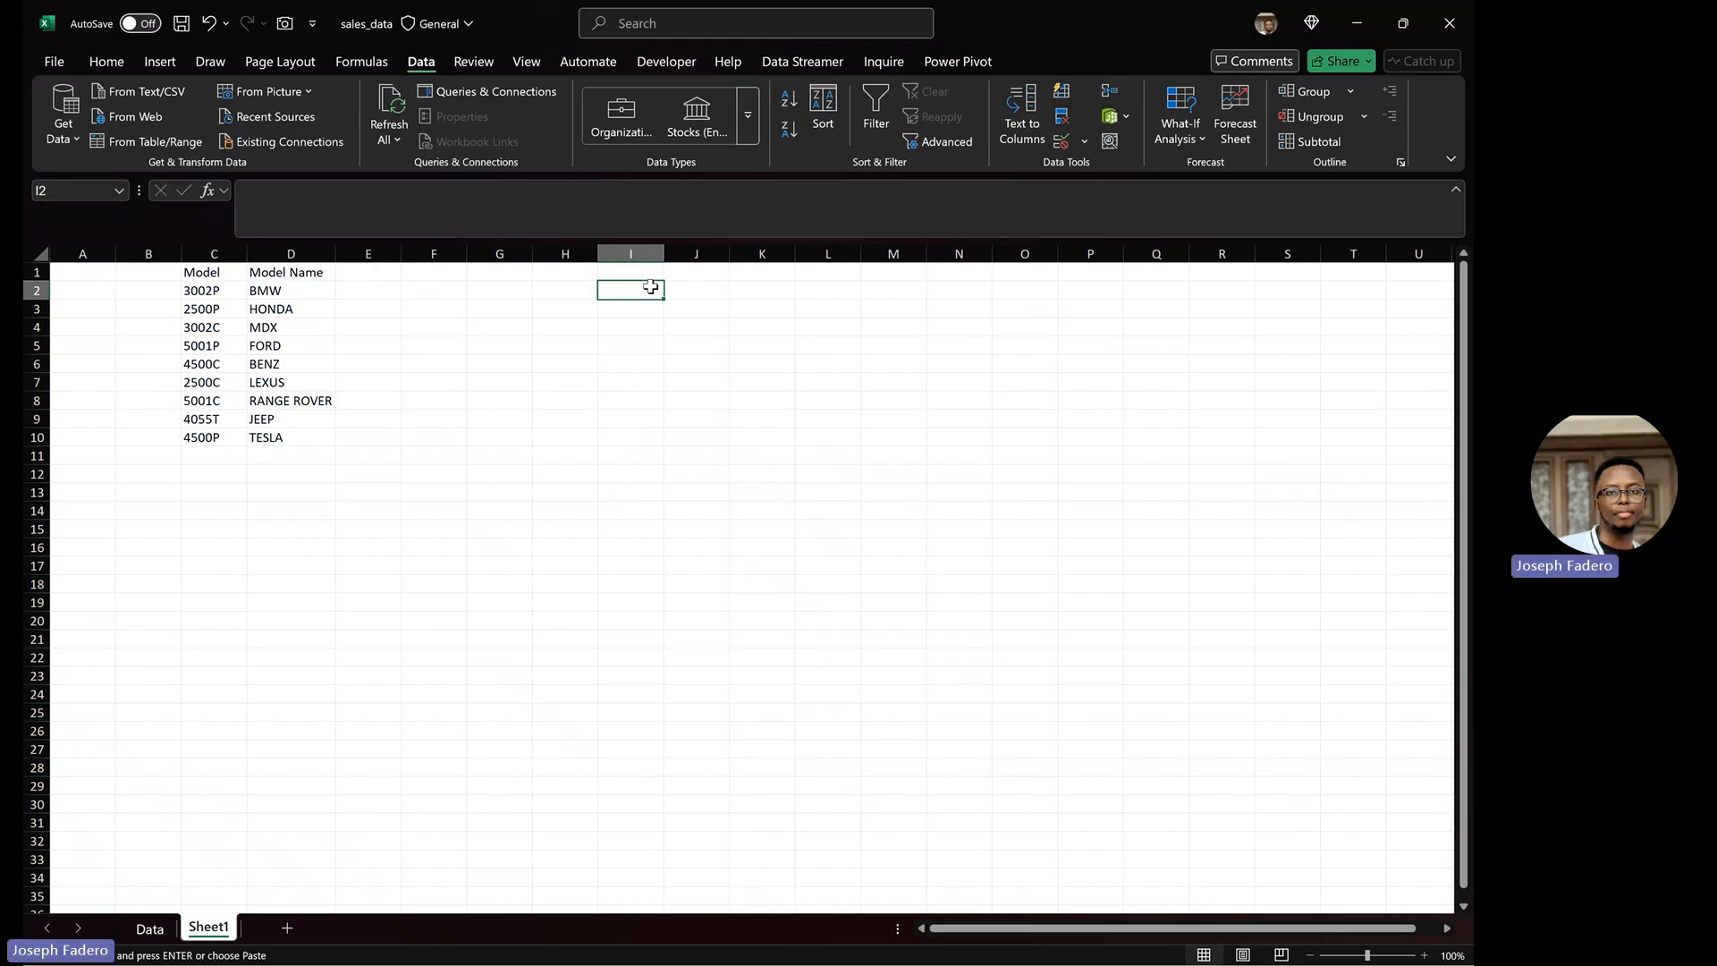
key(ctrl+alt+v)
key(v)
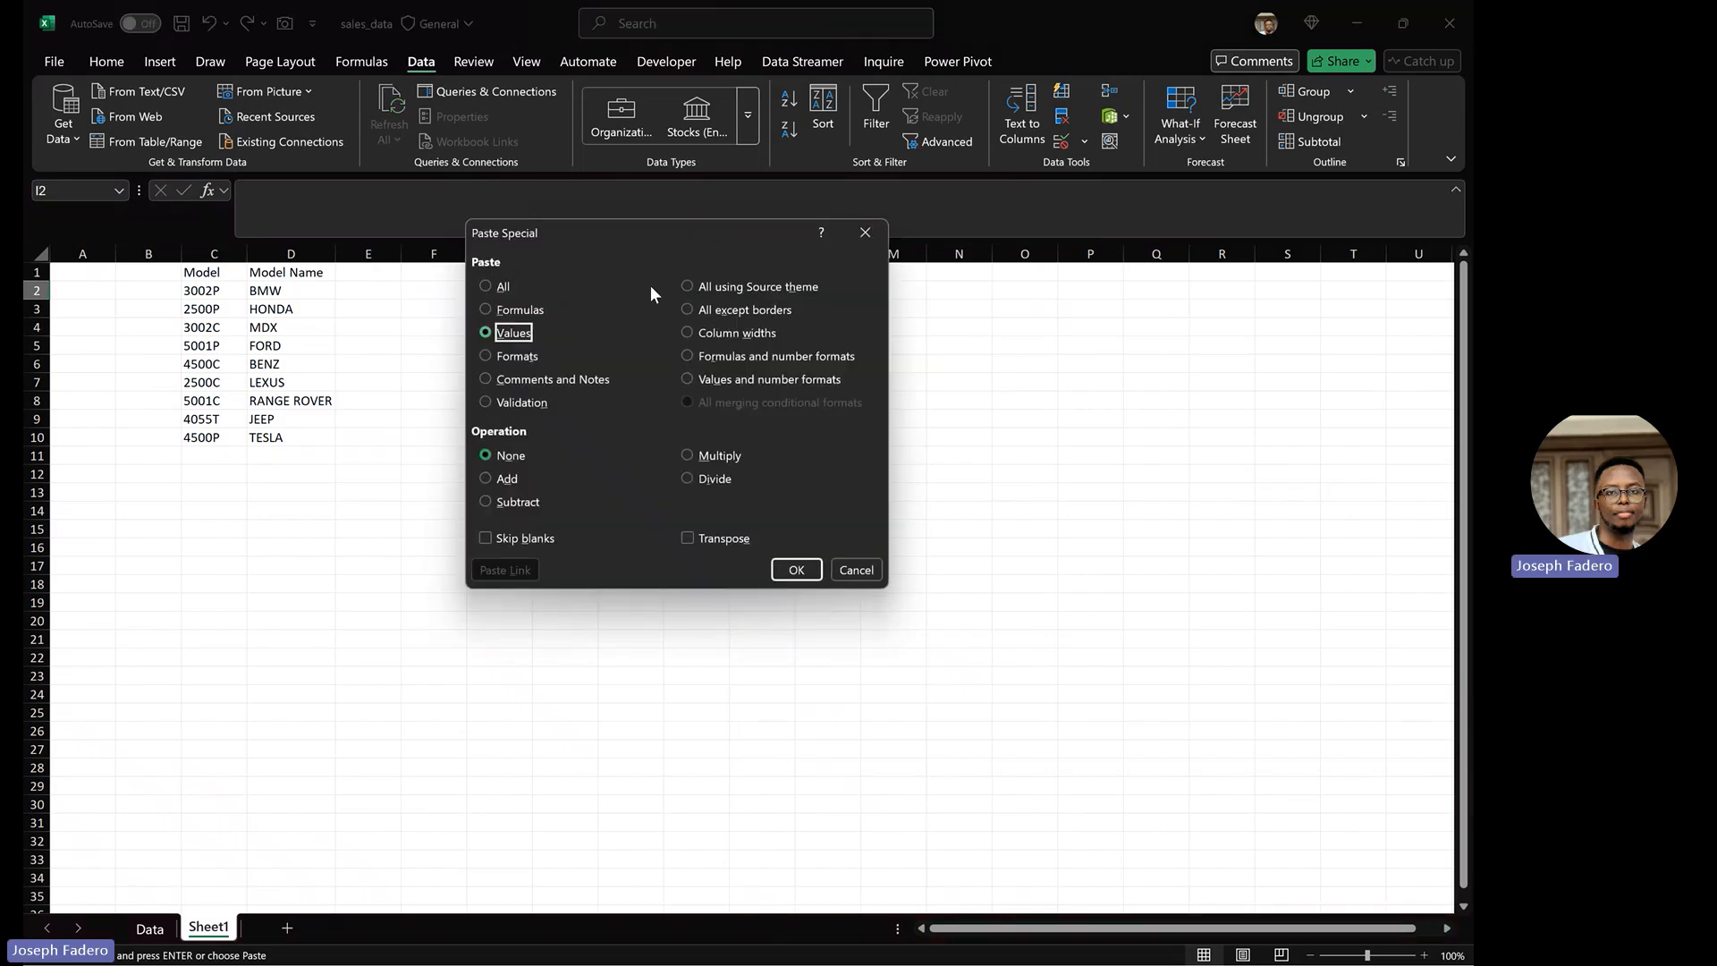
click(706, 537)
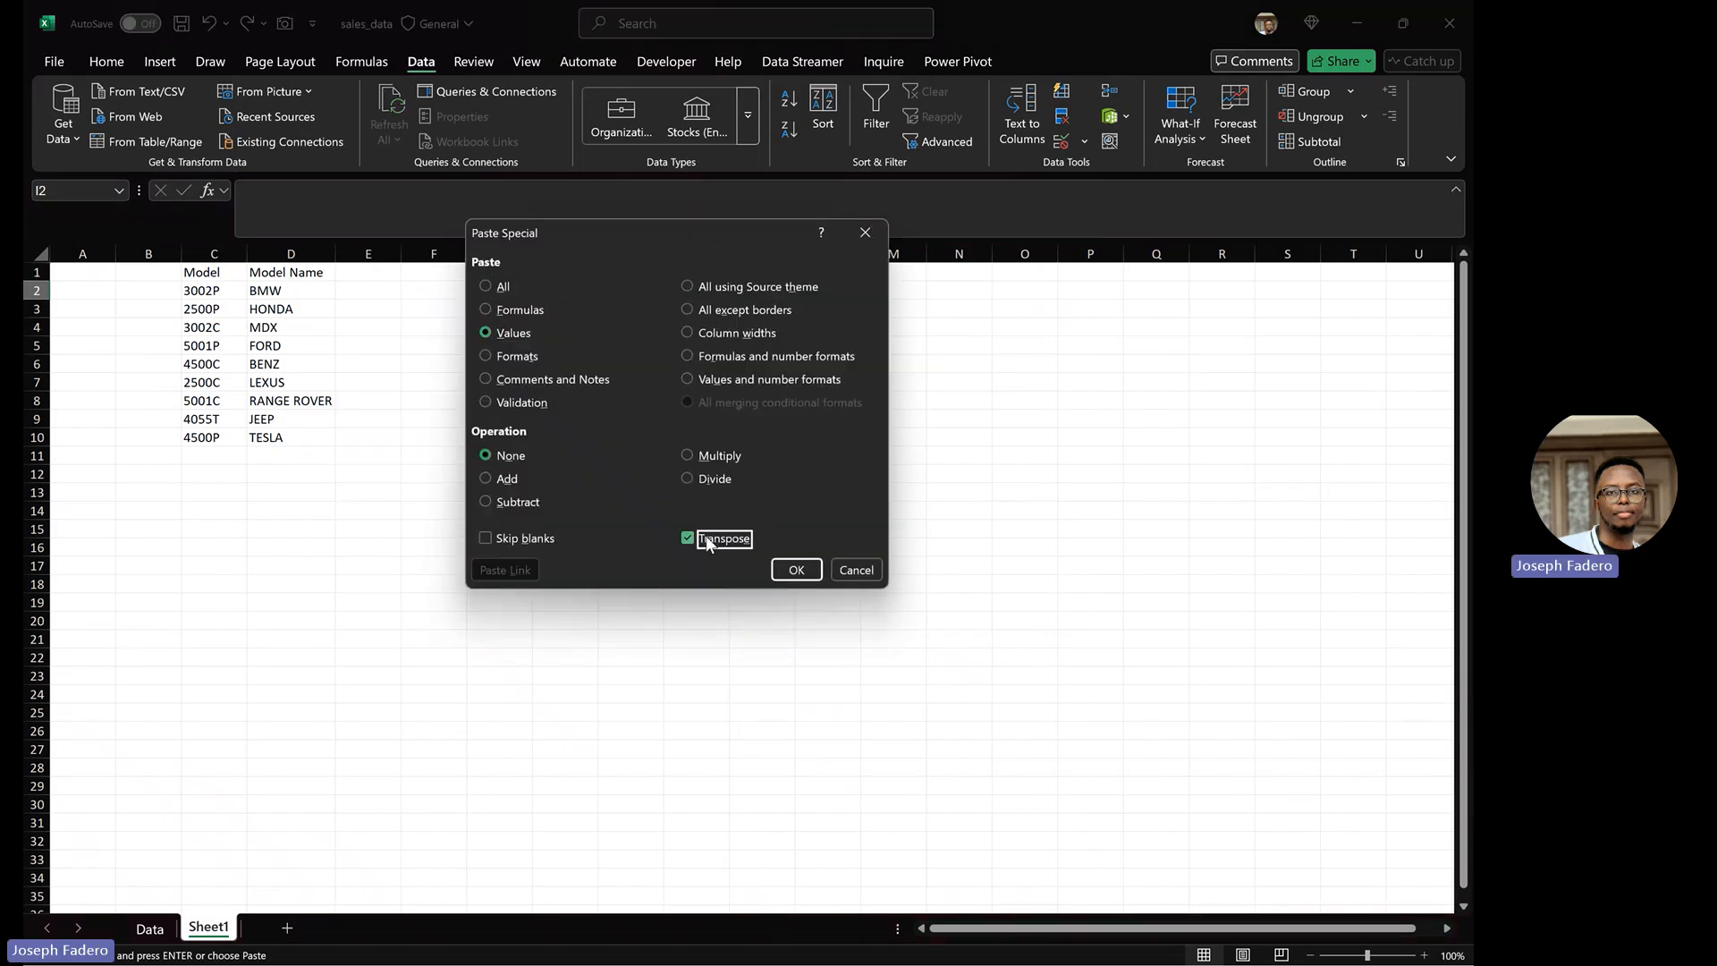
click(796, 569)
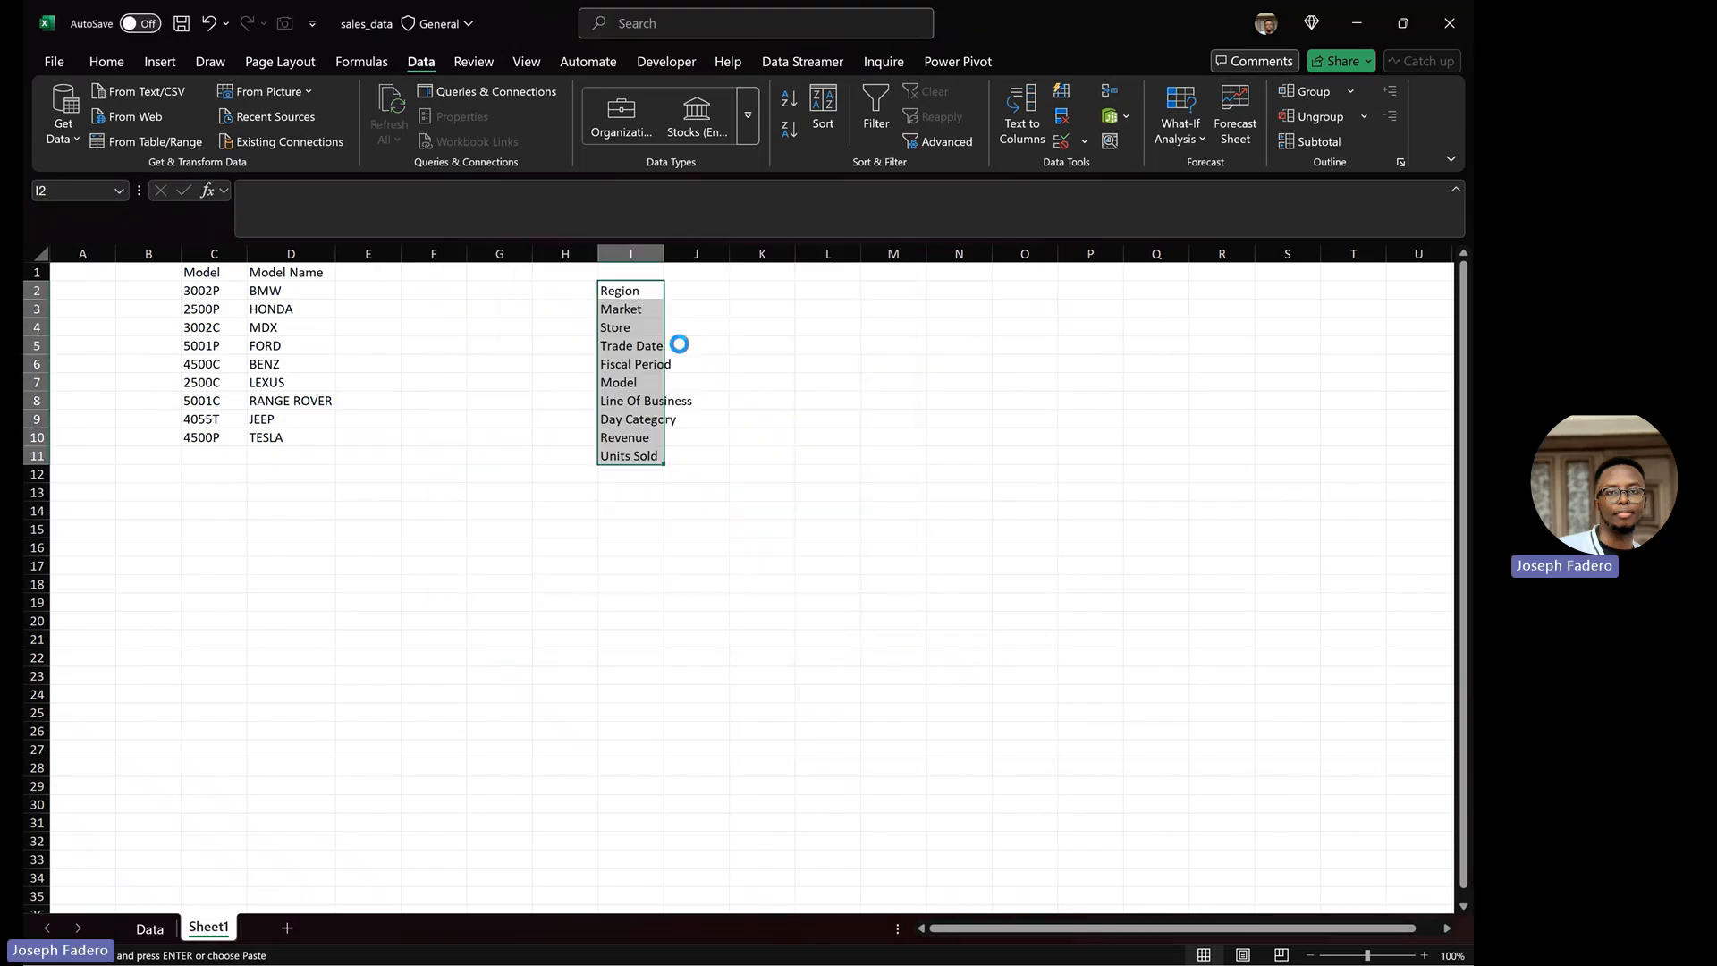
click(660, 268)
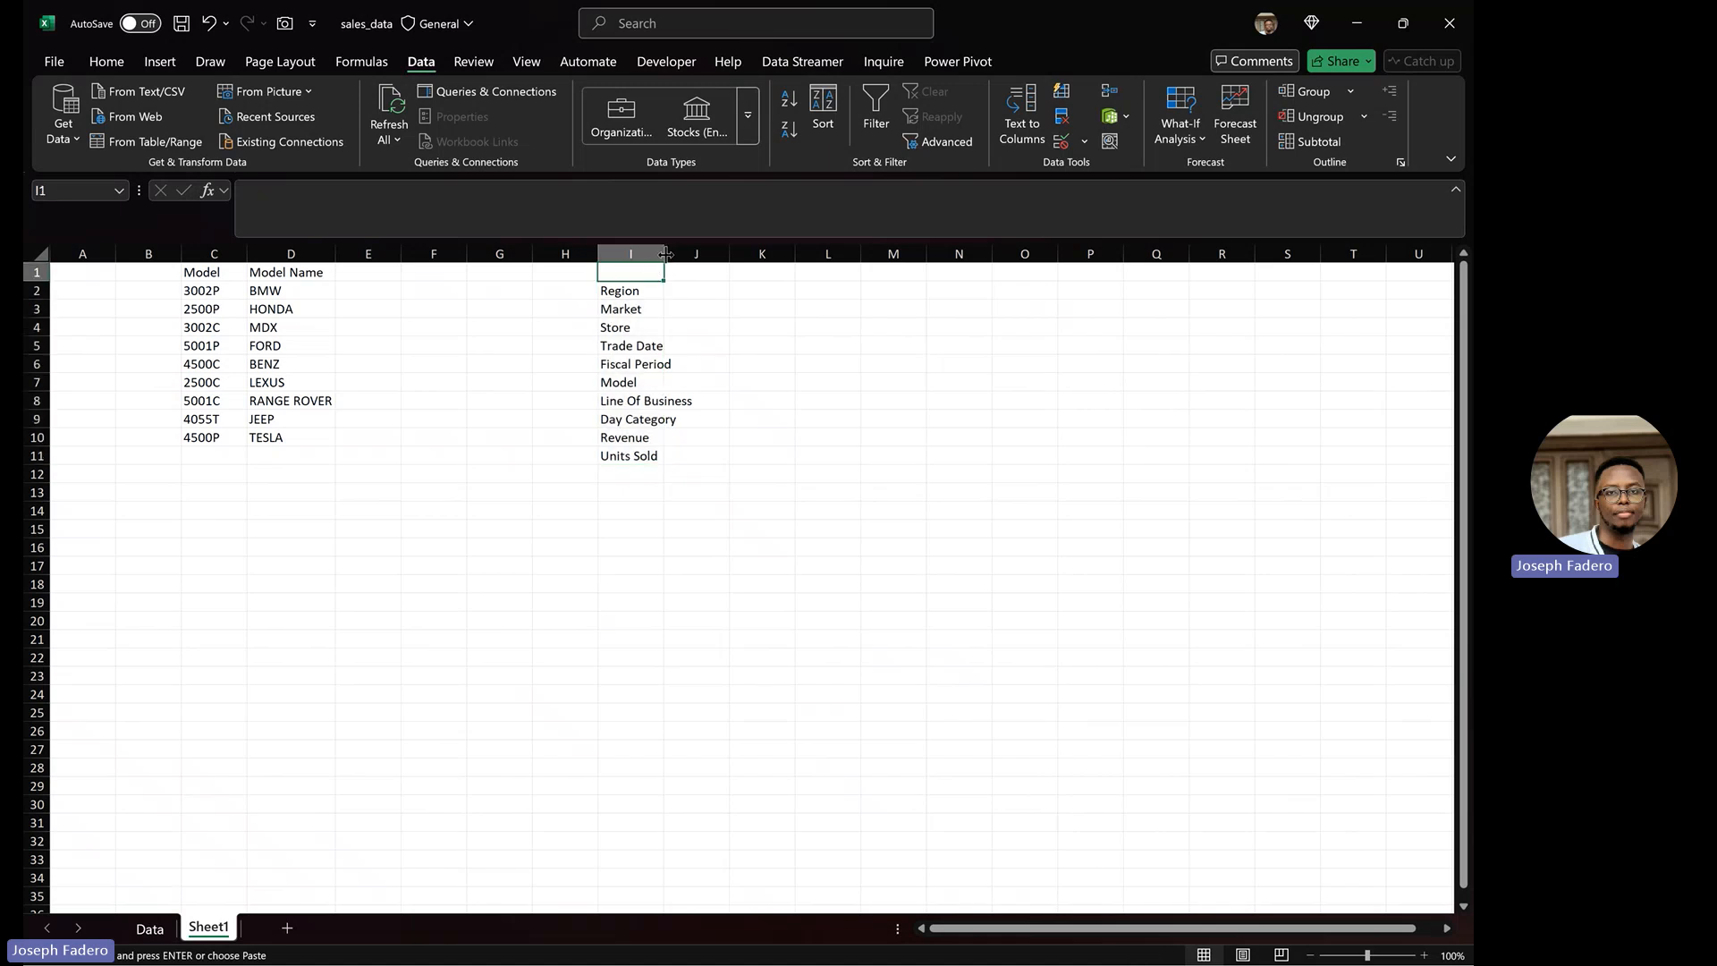
double_click(663, 253)
Enter the labels Dimensions in M2 and Fact in M3 on Sheet1
click(716, 292)
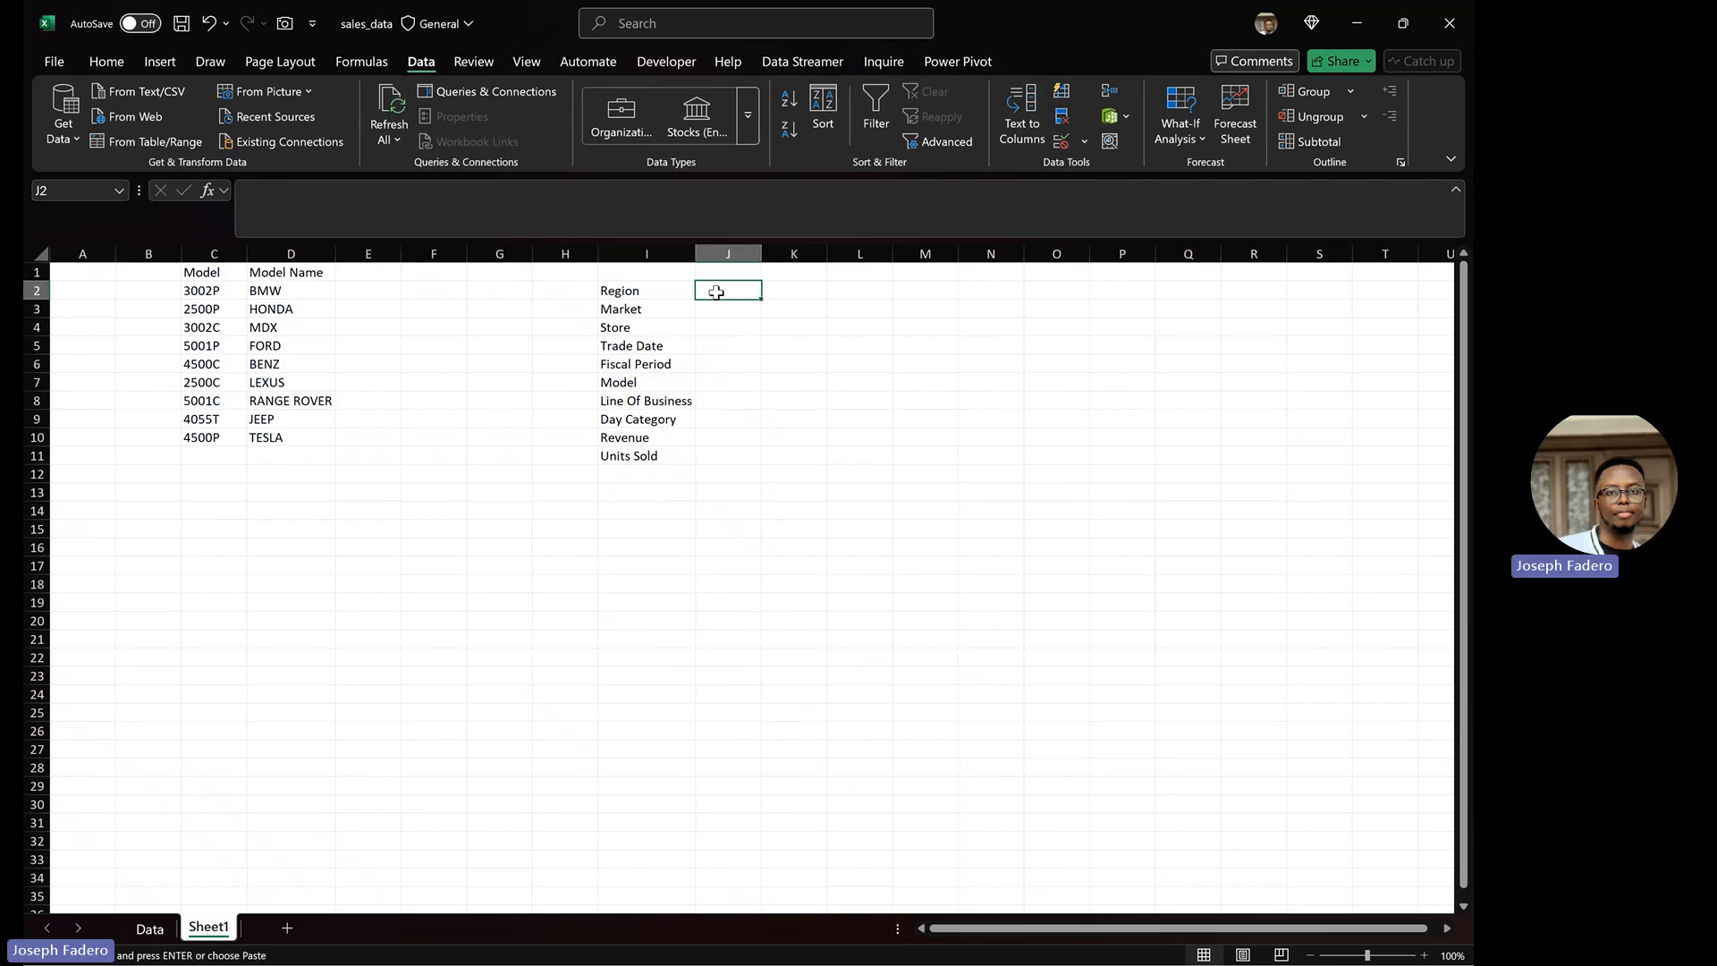
key(Right)
key(Right)
key(Right)
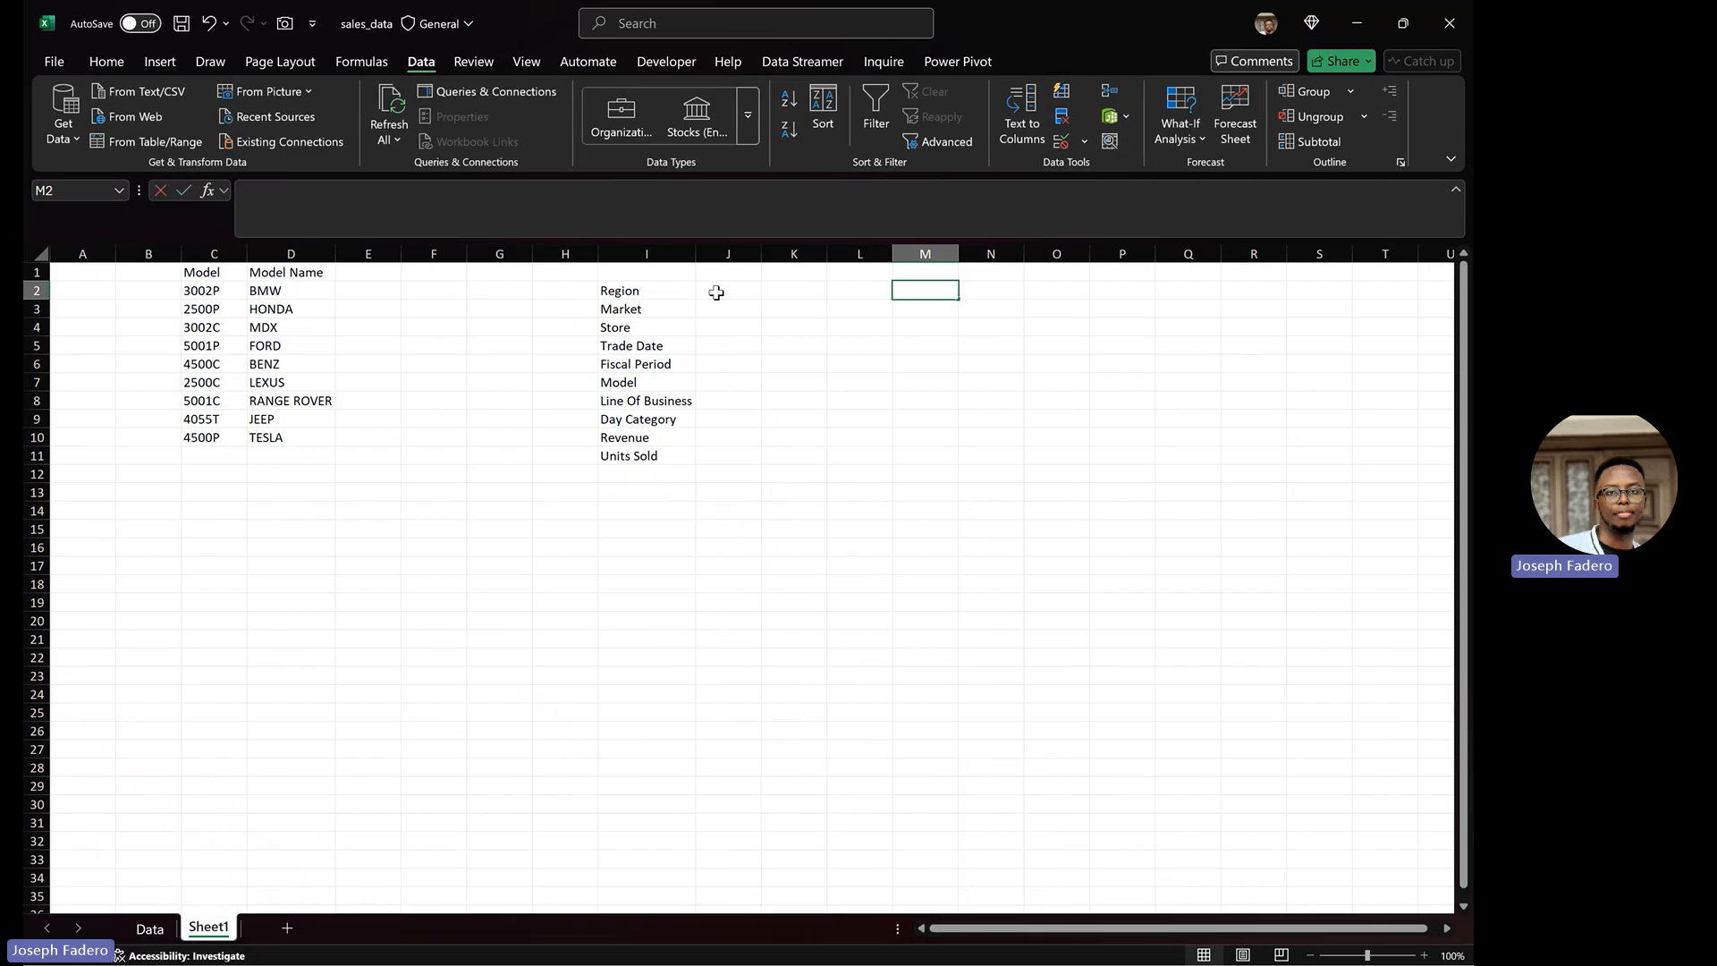
text(Dimensions)
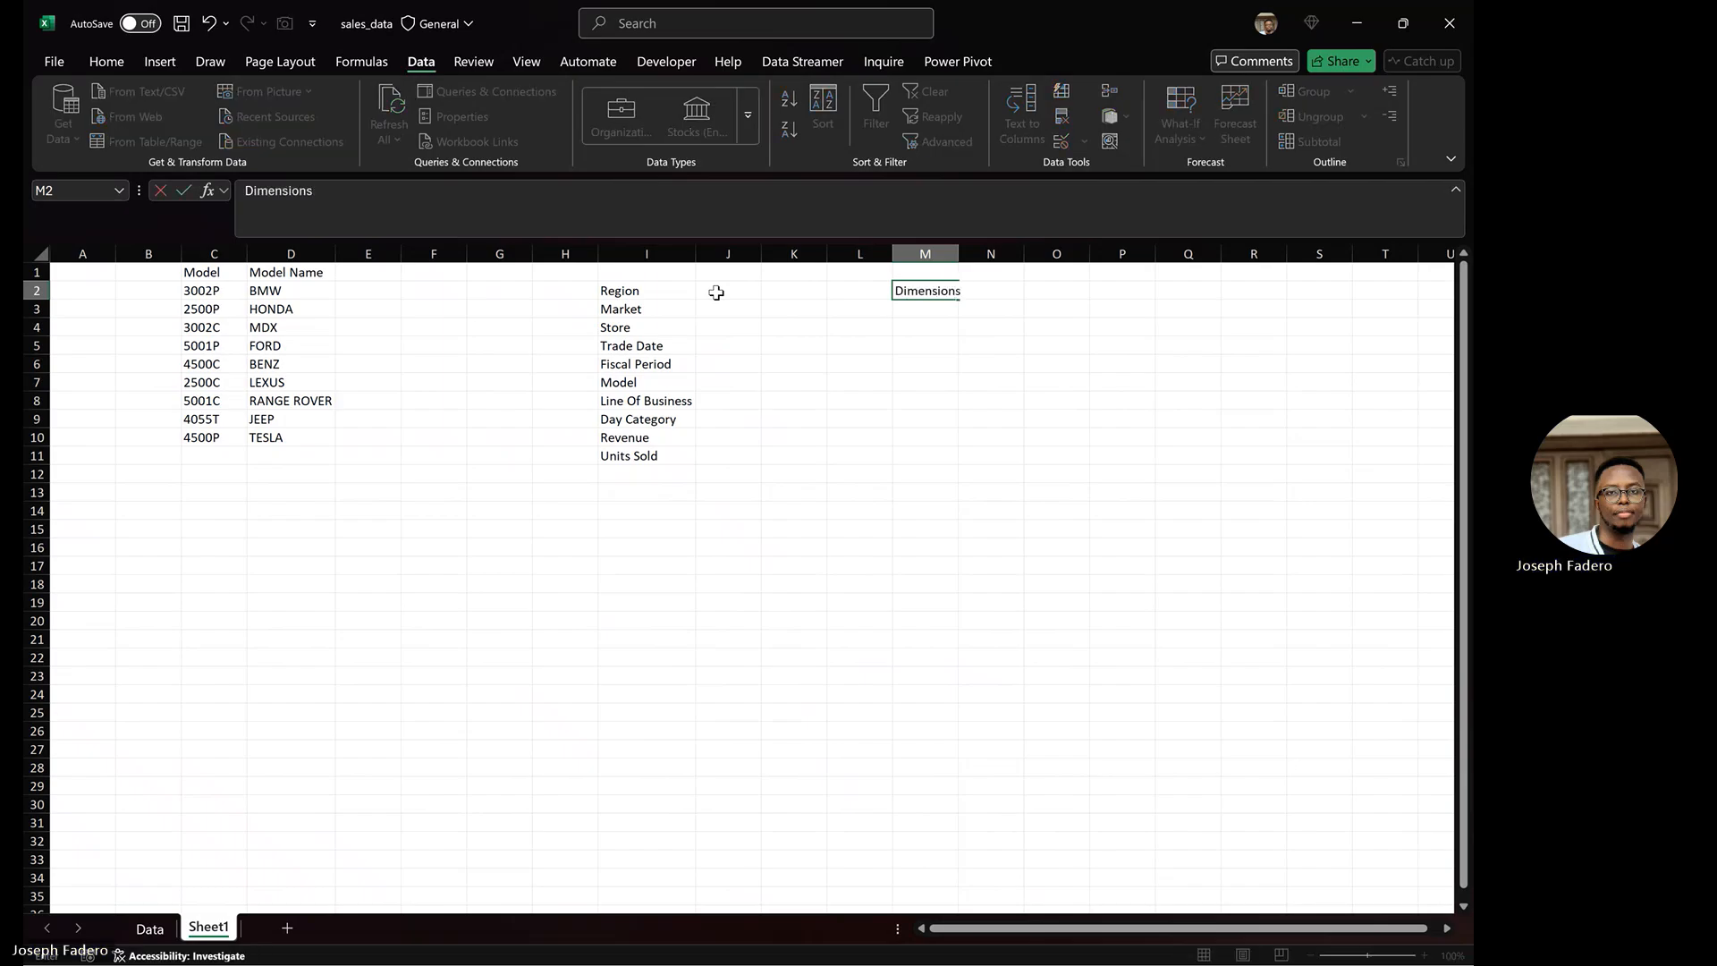
key(Tab)
key(Right)
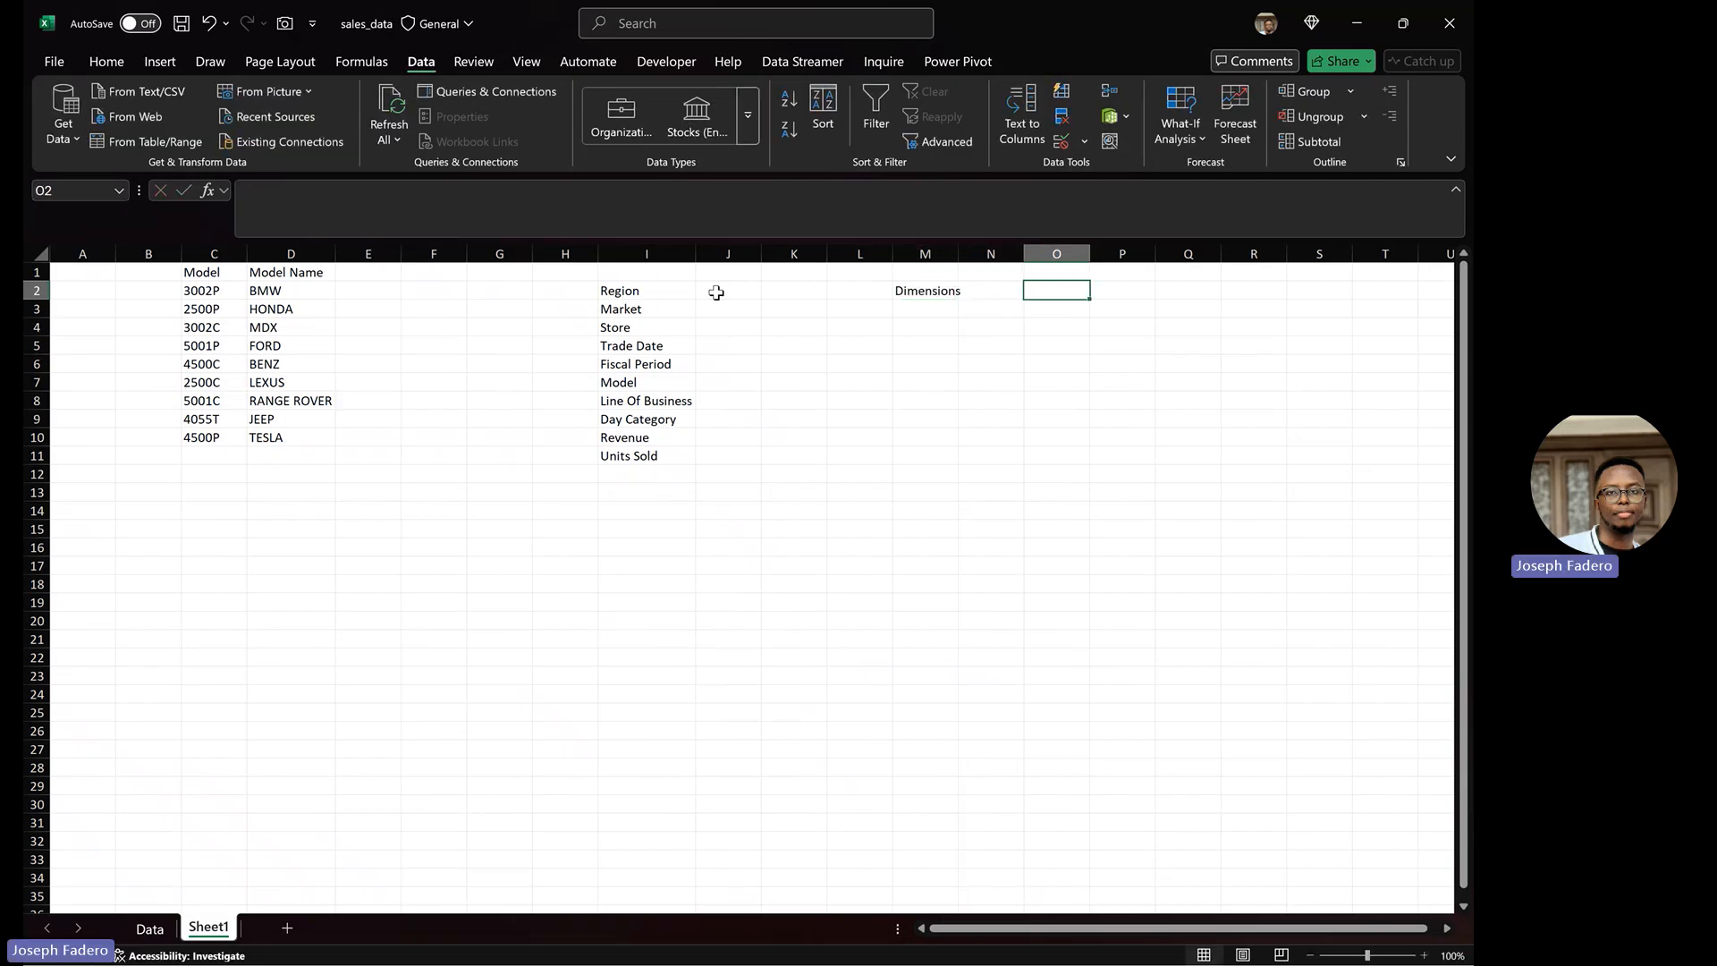
key(Left)
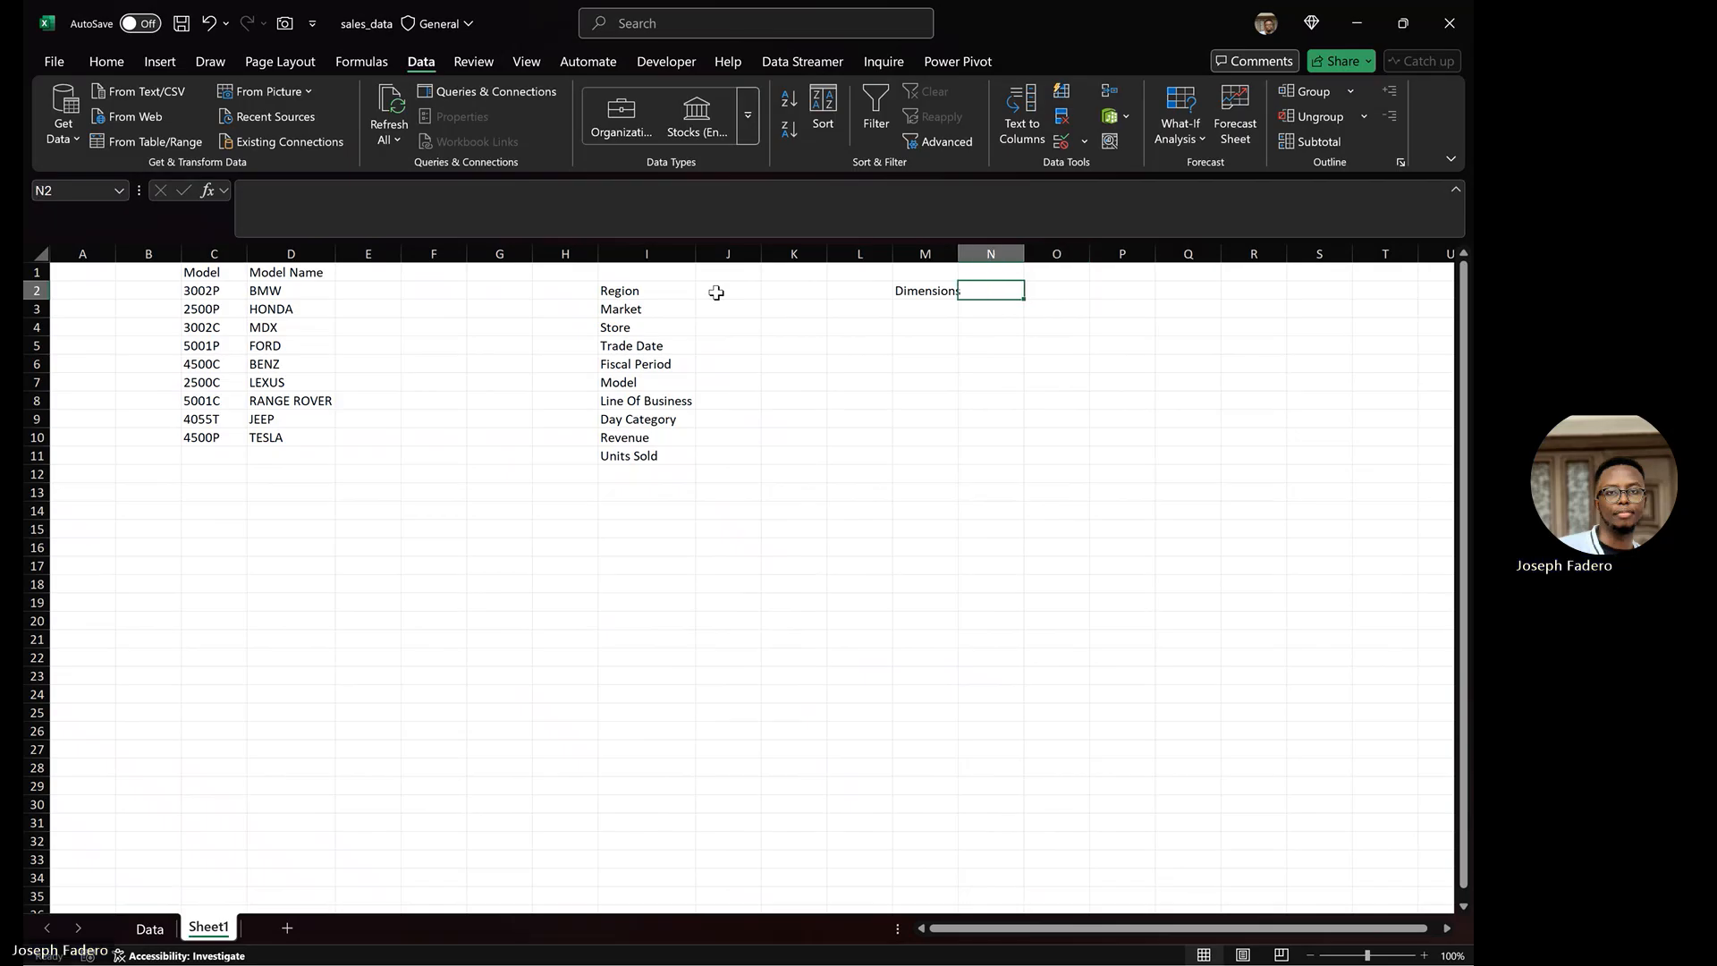
key(Left)
key(Down)
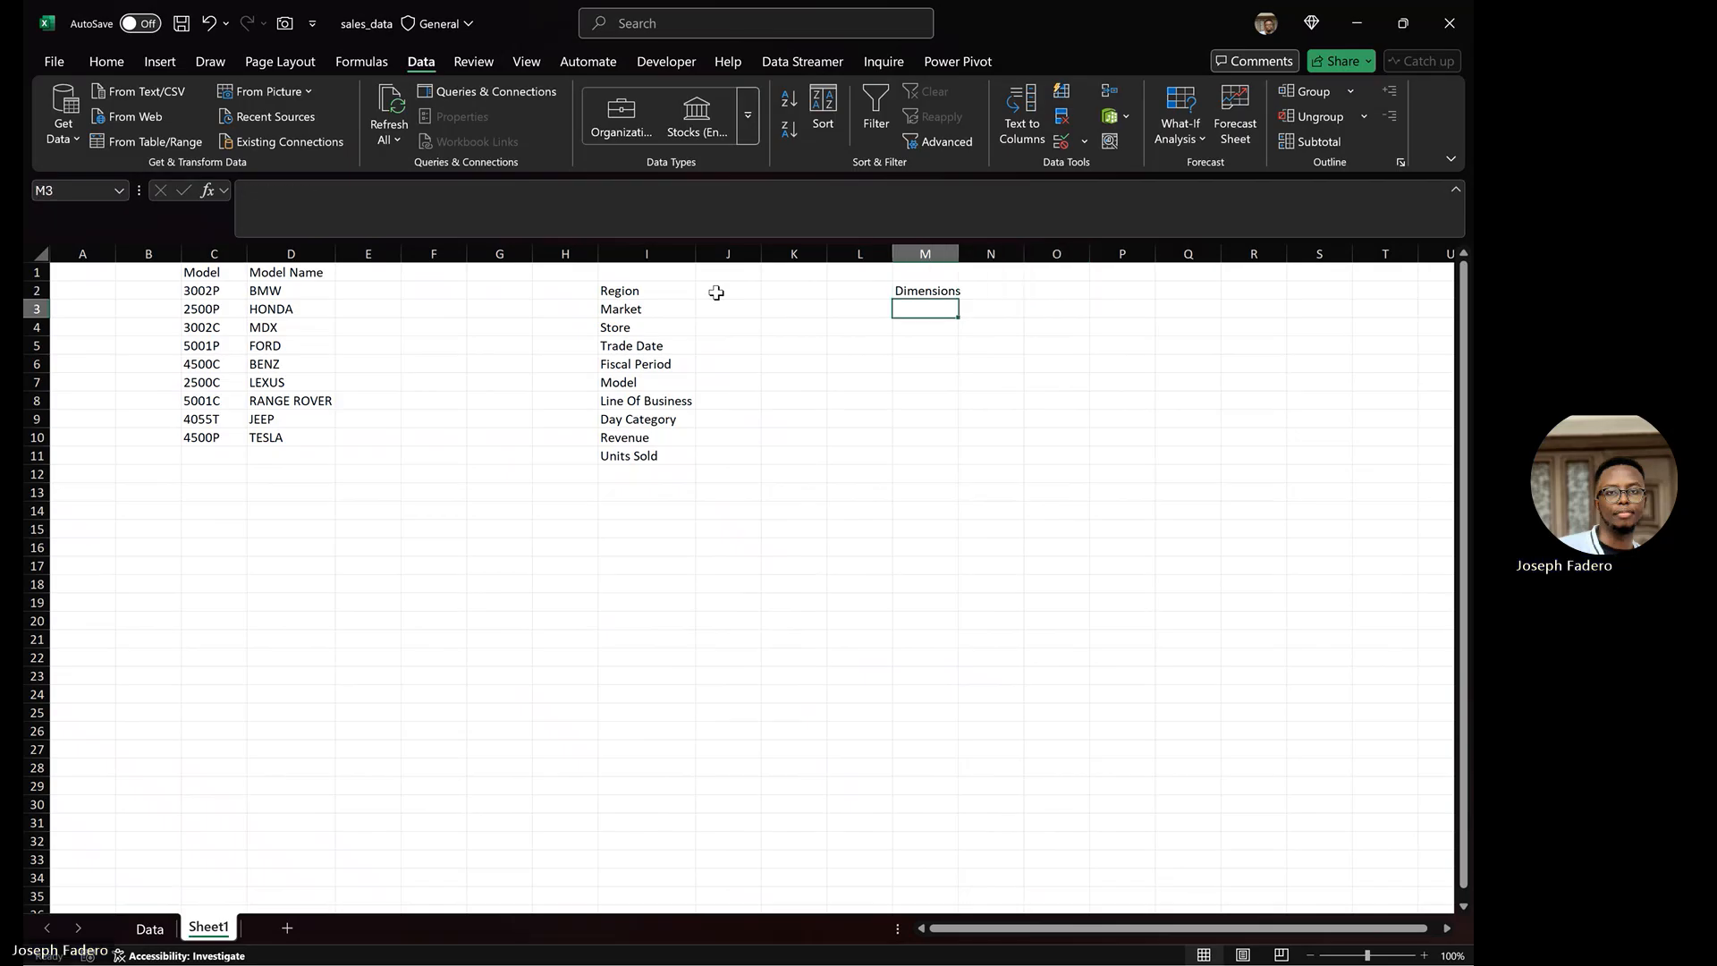
text(Fact)
key(Right)
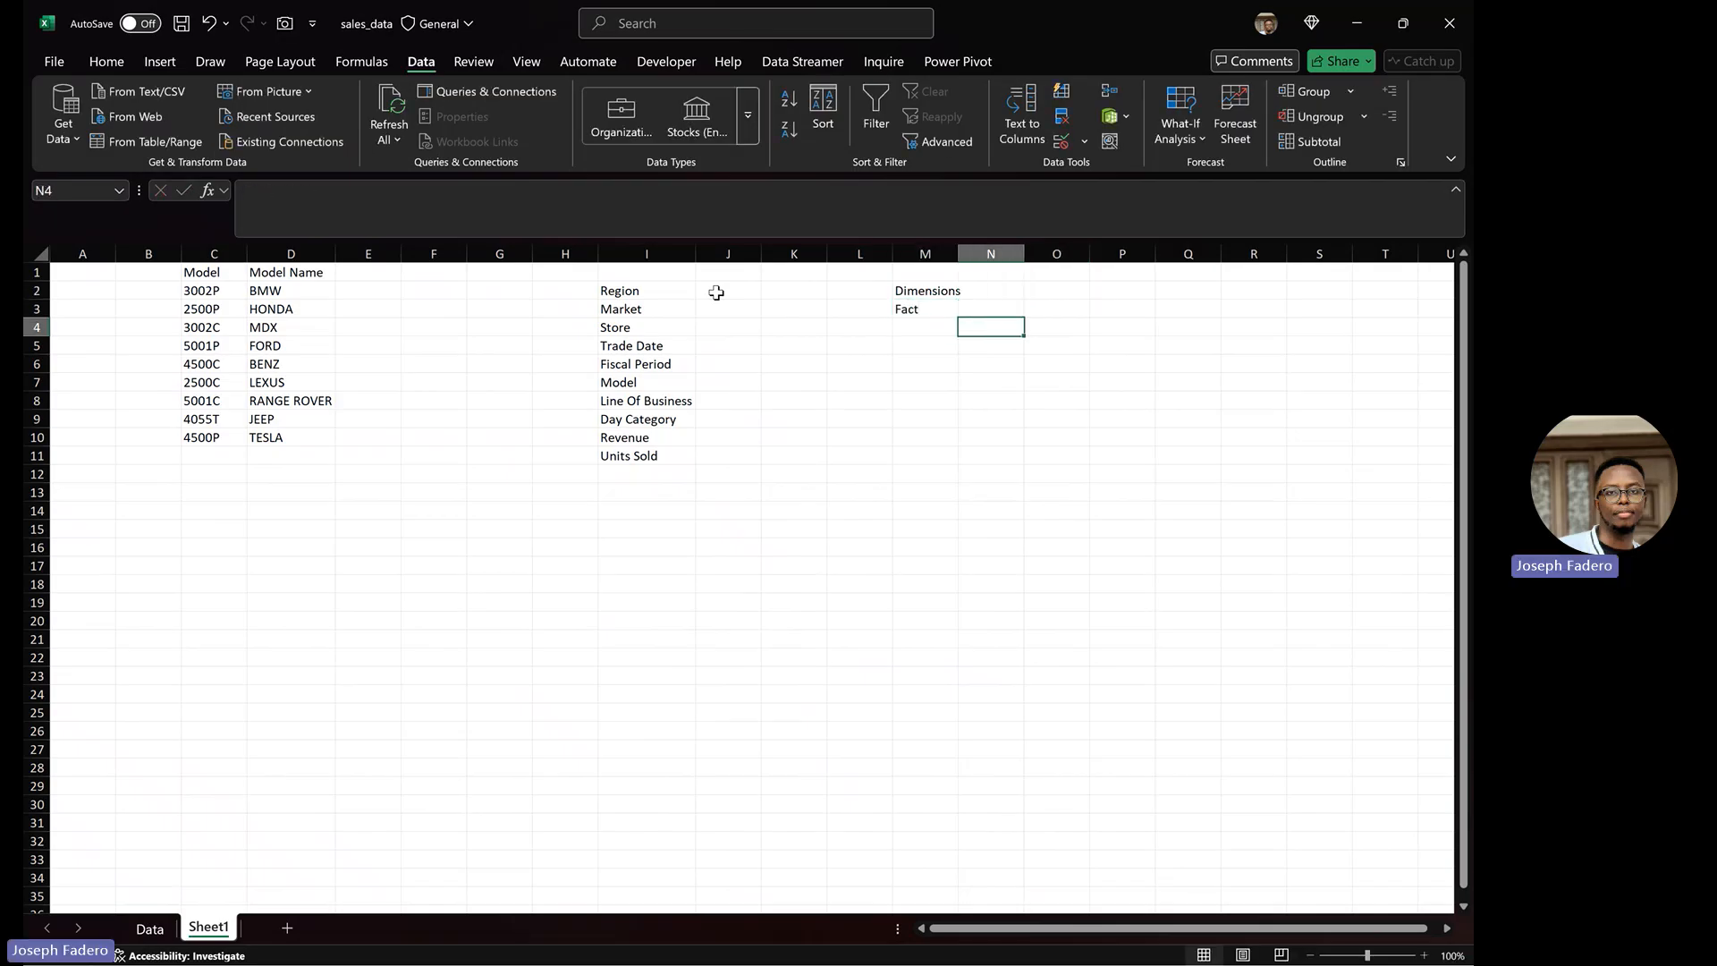
Enter "4 W'S" in N2 beside the Dimensions label
key(Right)
key(Up)
key(Up)
key(Left)
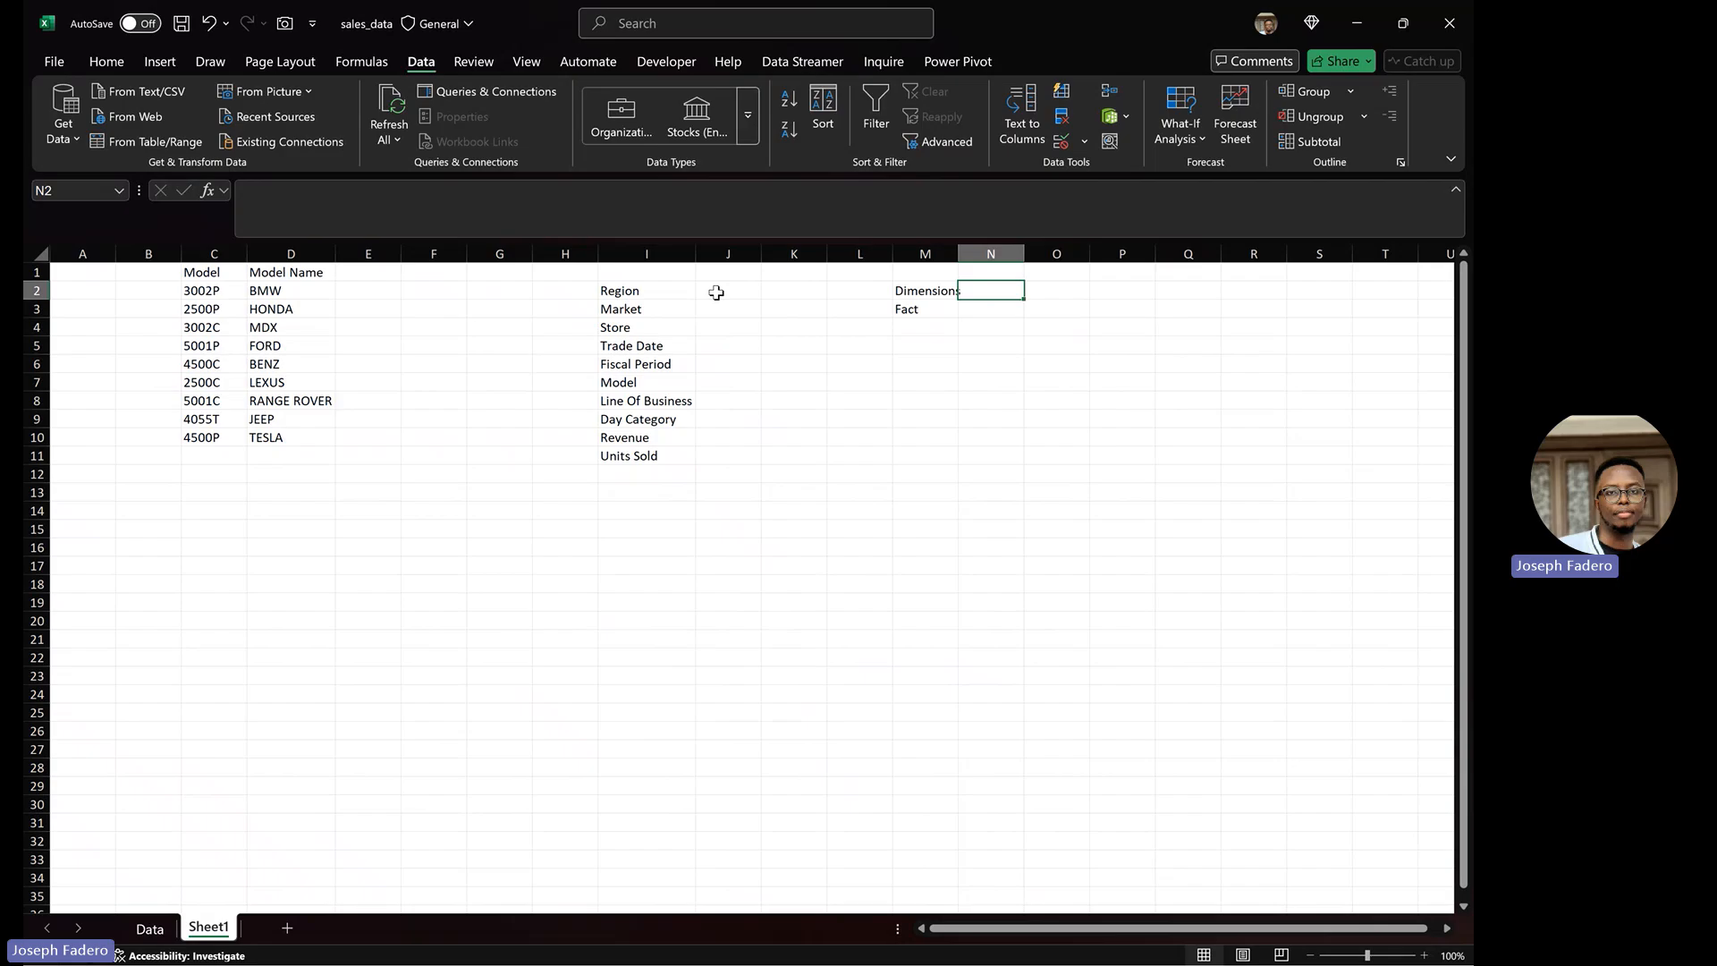
text(4 W)
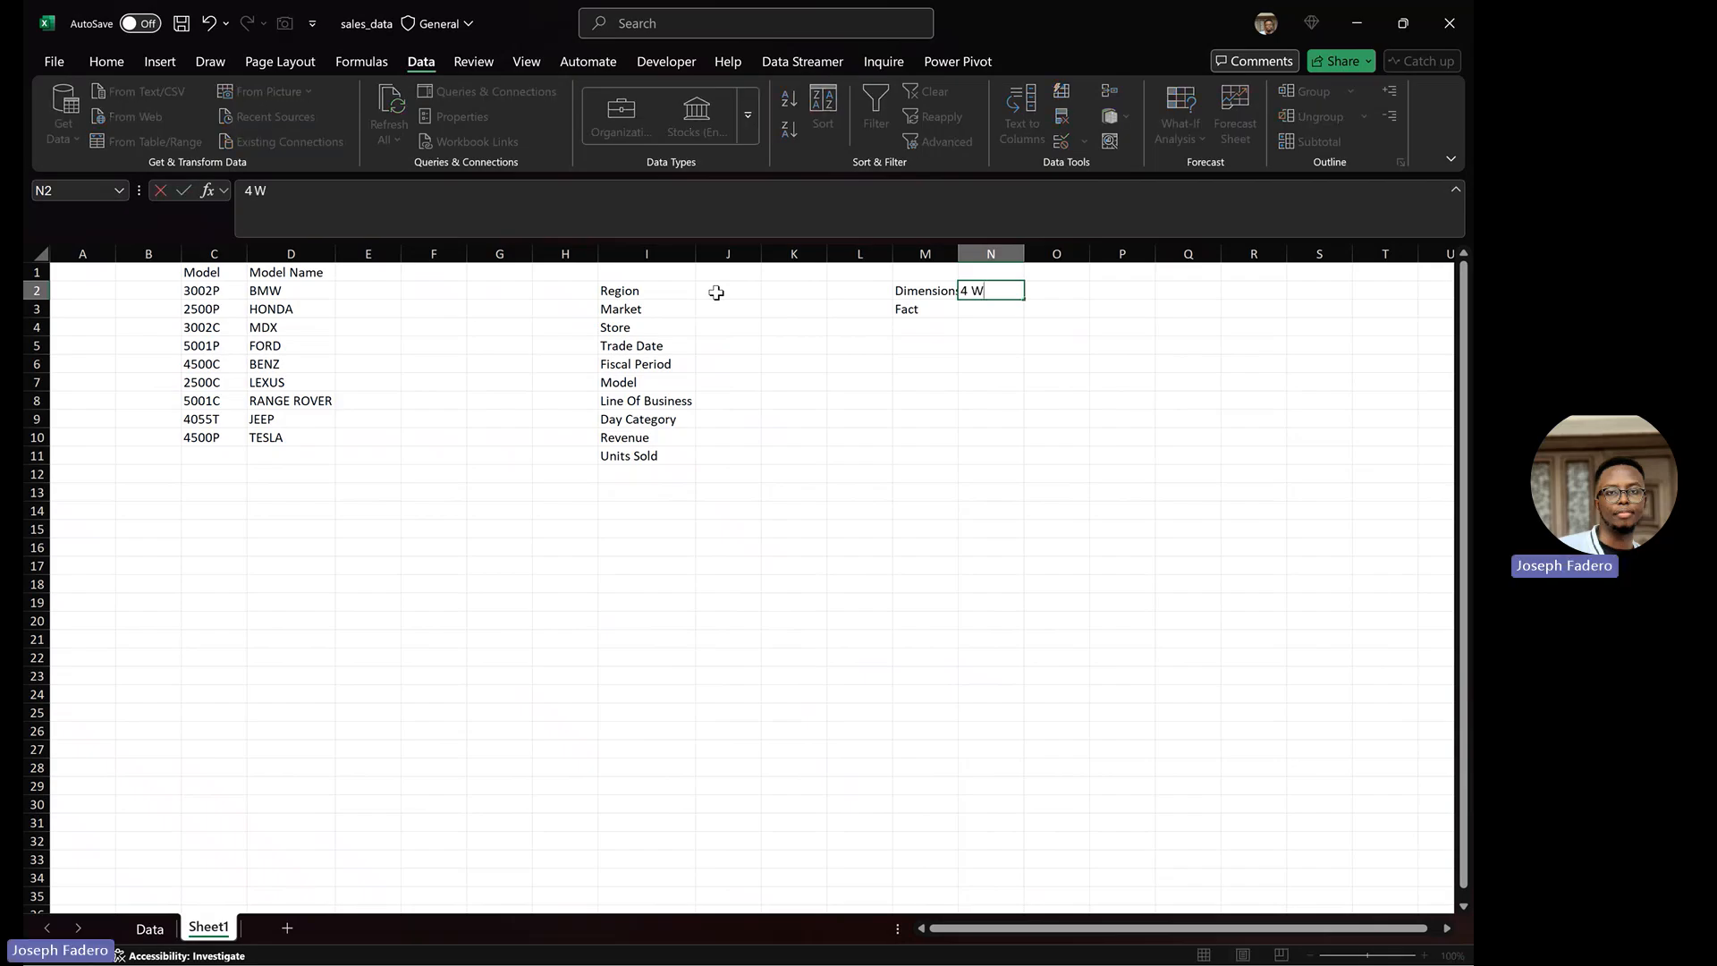
text('S)
key(Return)
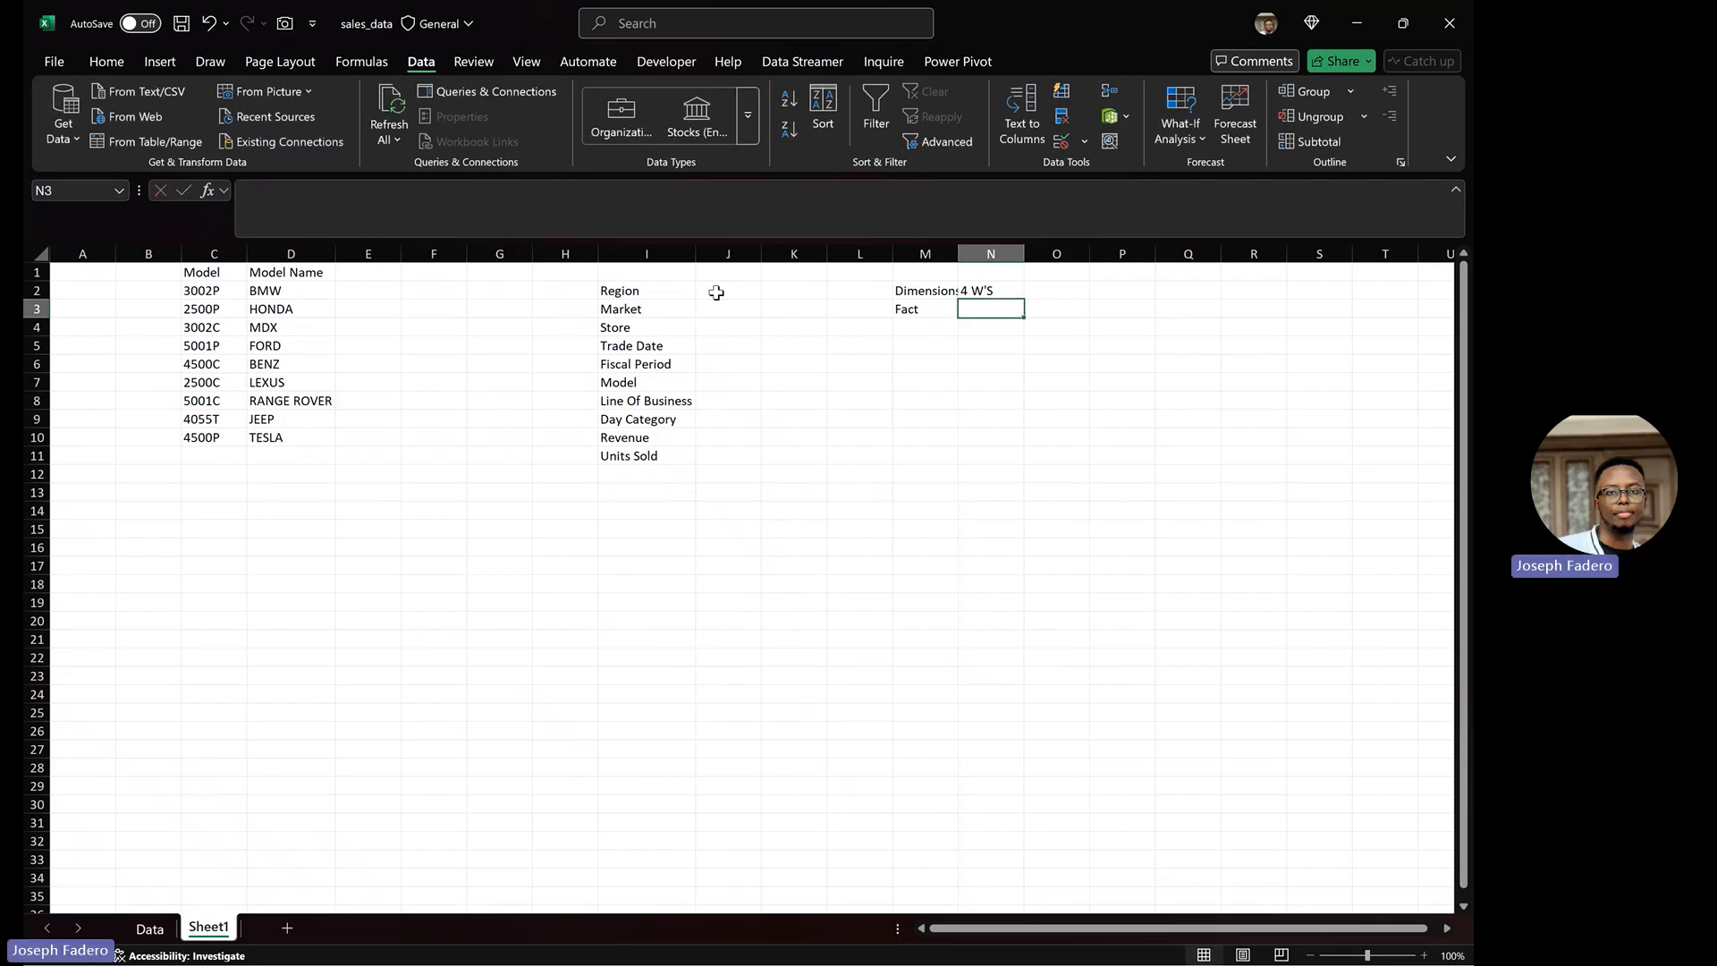
Fit column M's width to its contents and enter "ID, Values" in N3 beside the Fact label
double_click(962, 255)
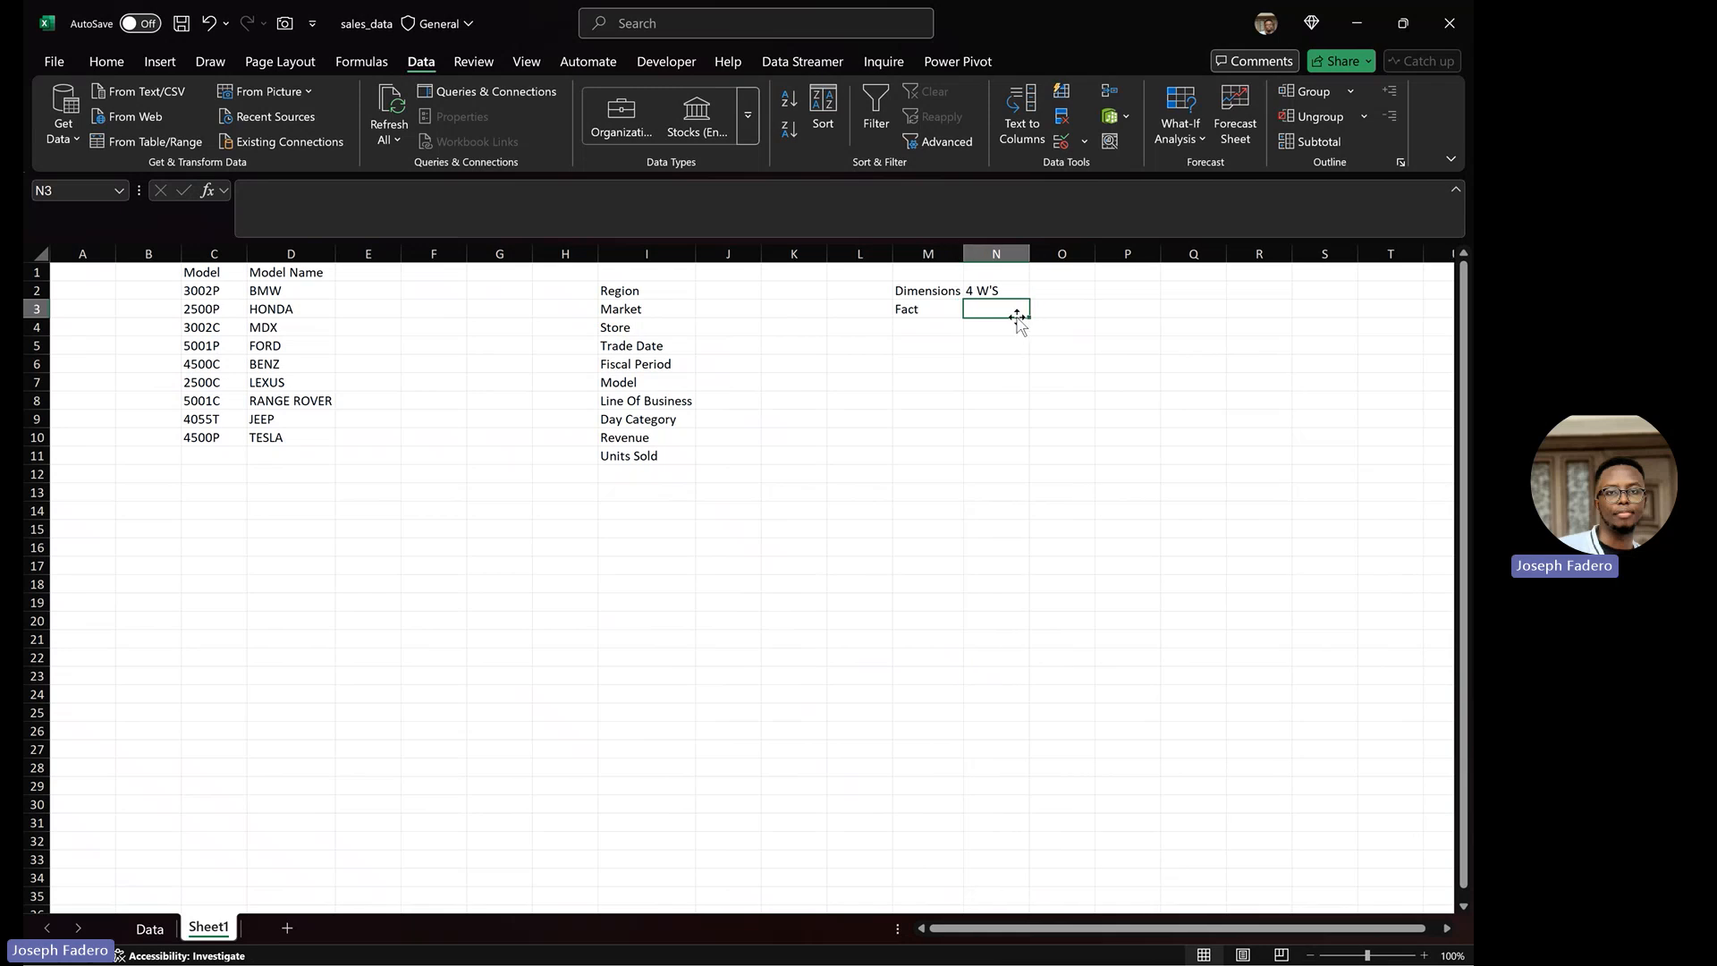
text(ID)
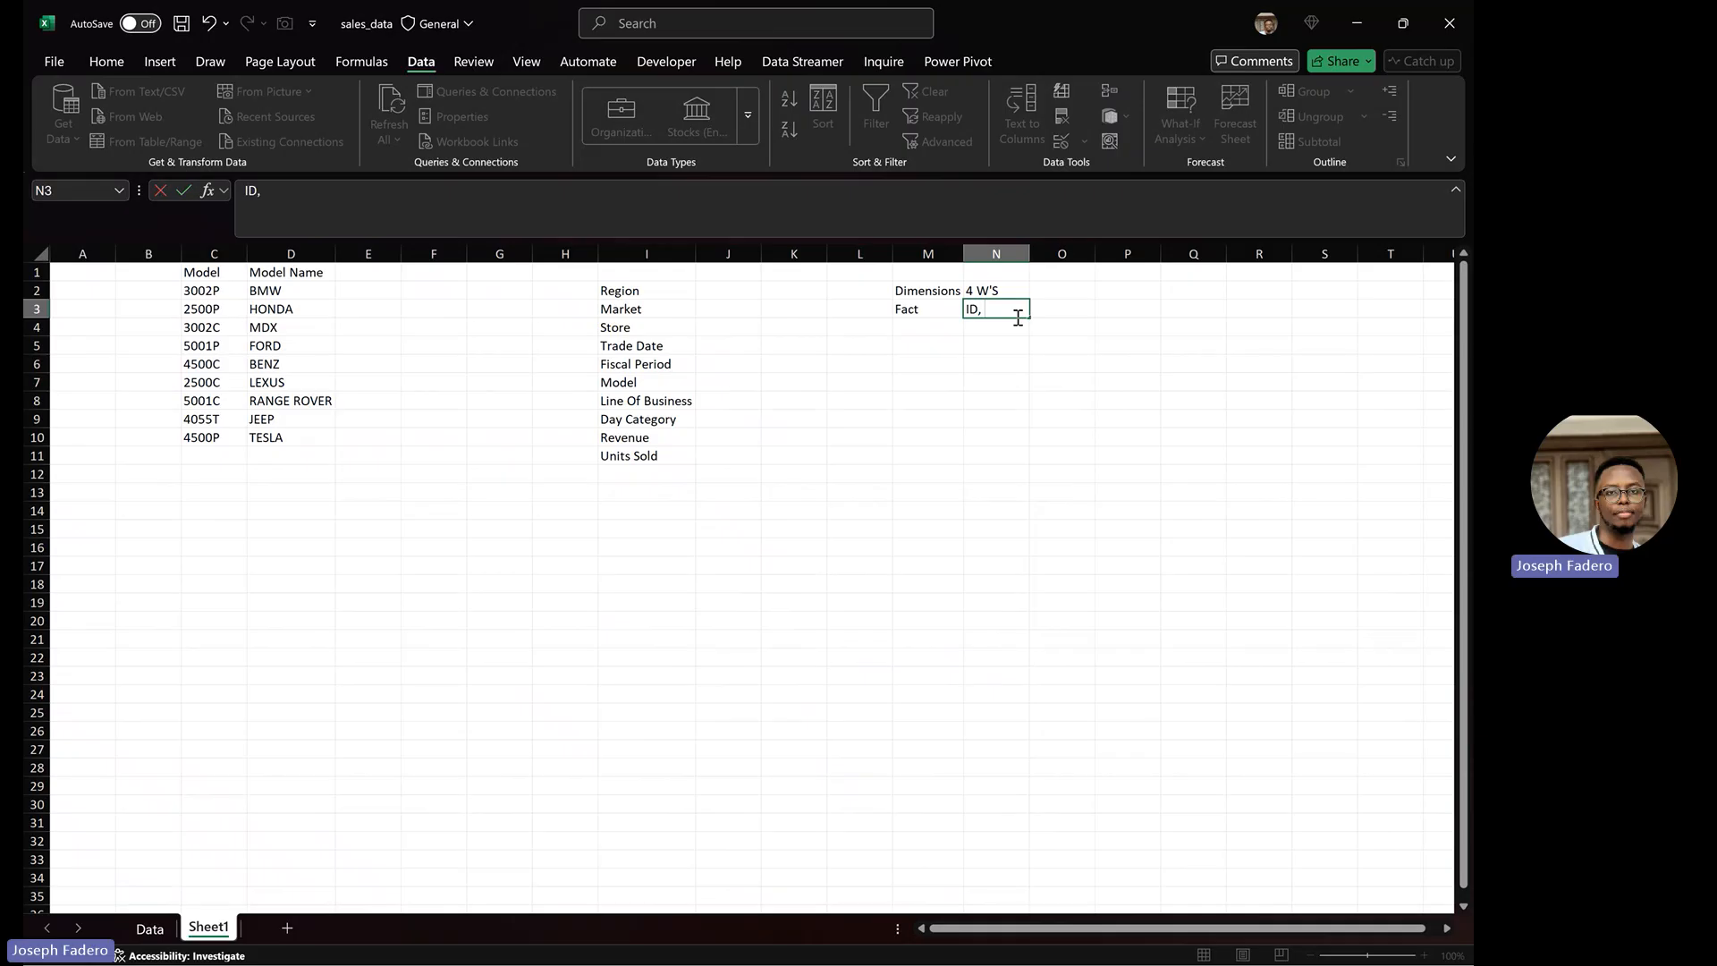
text(, Values)
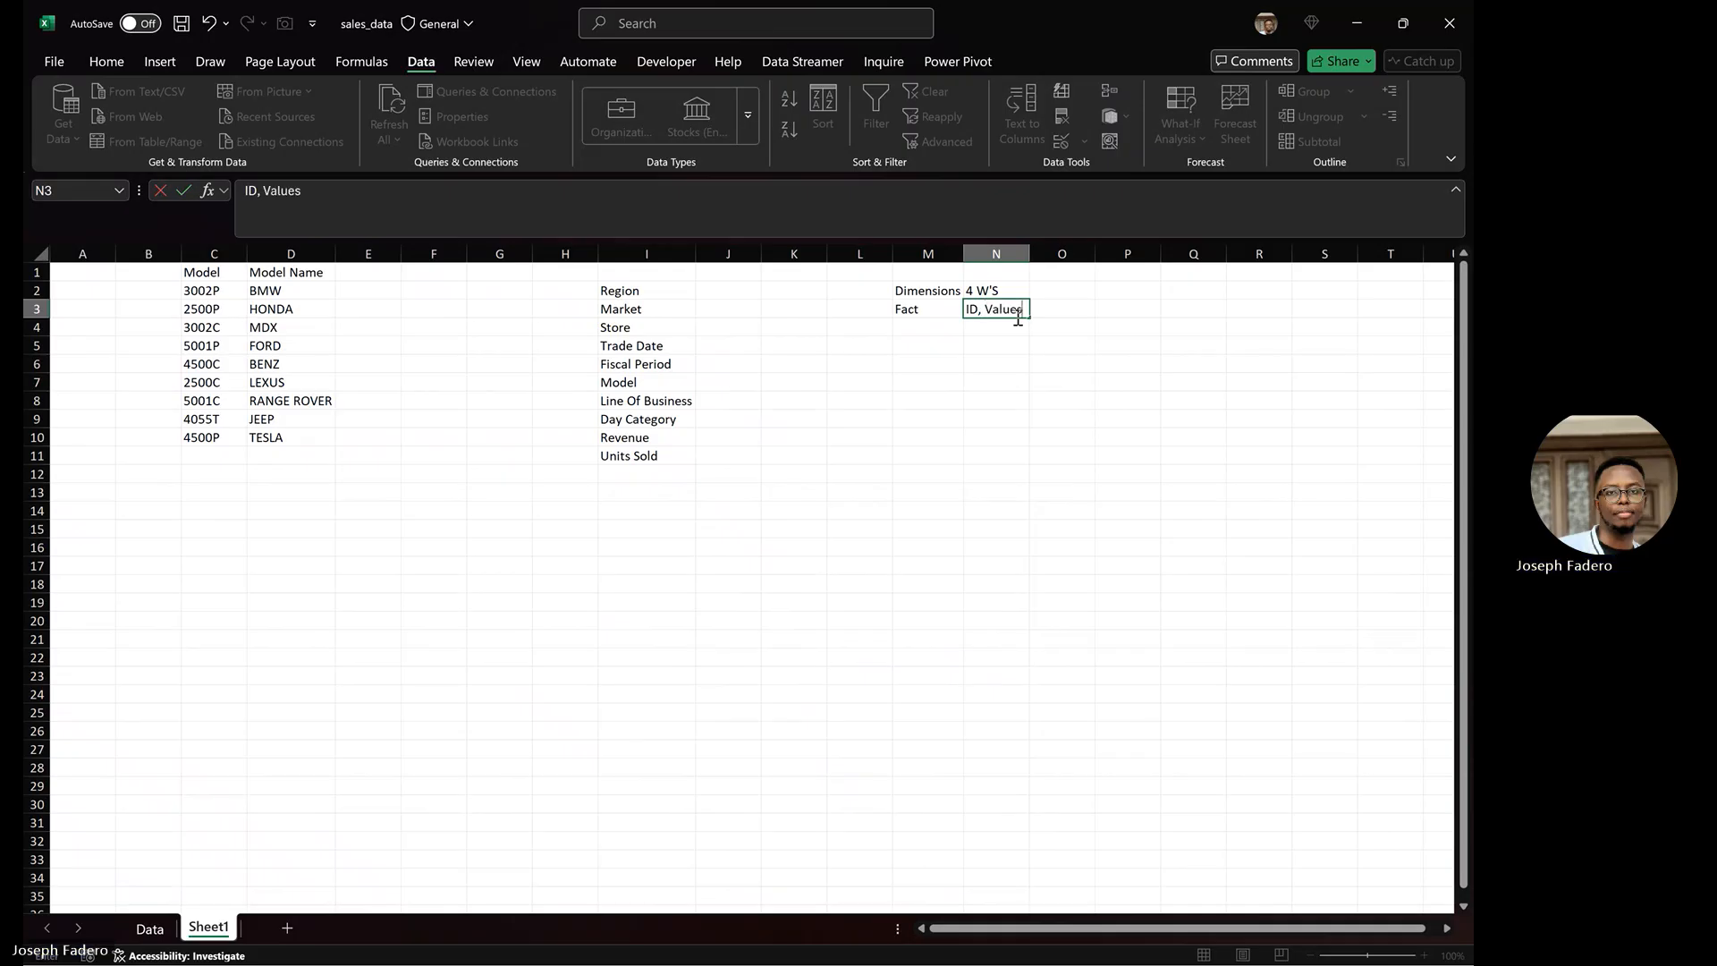
key(Return)
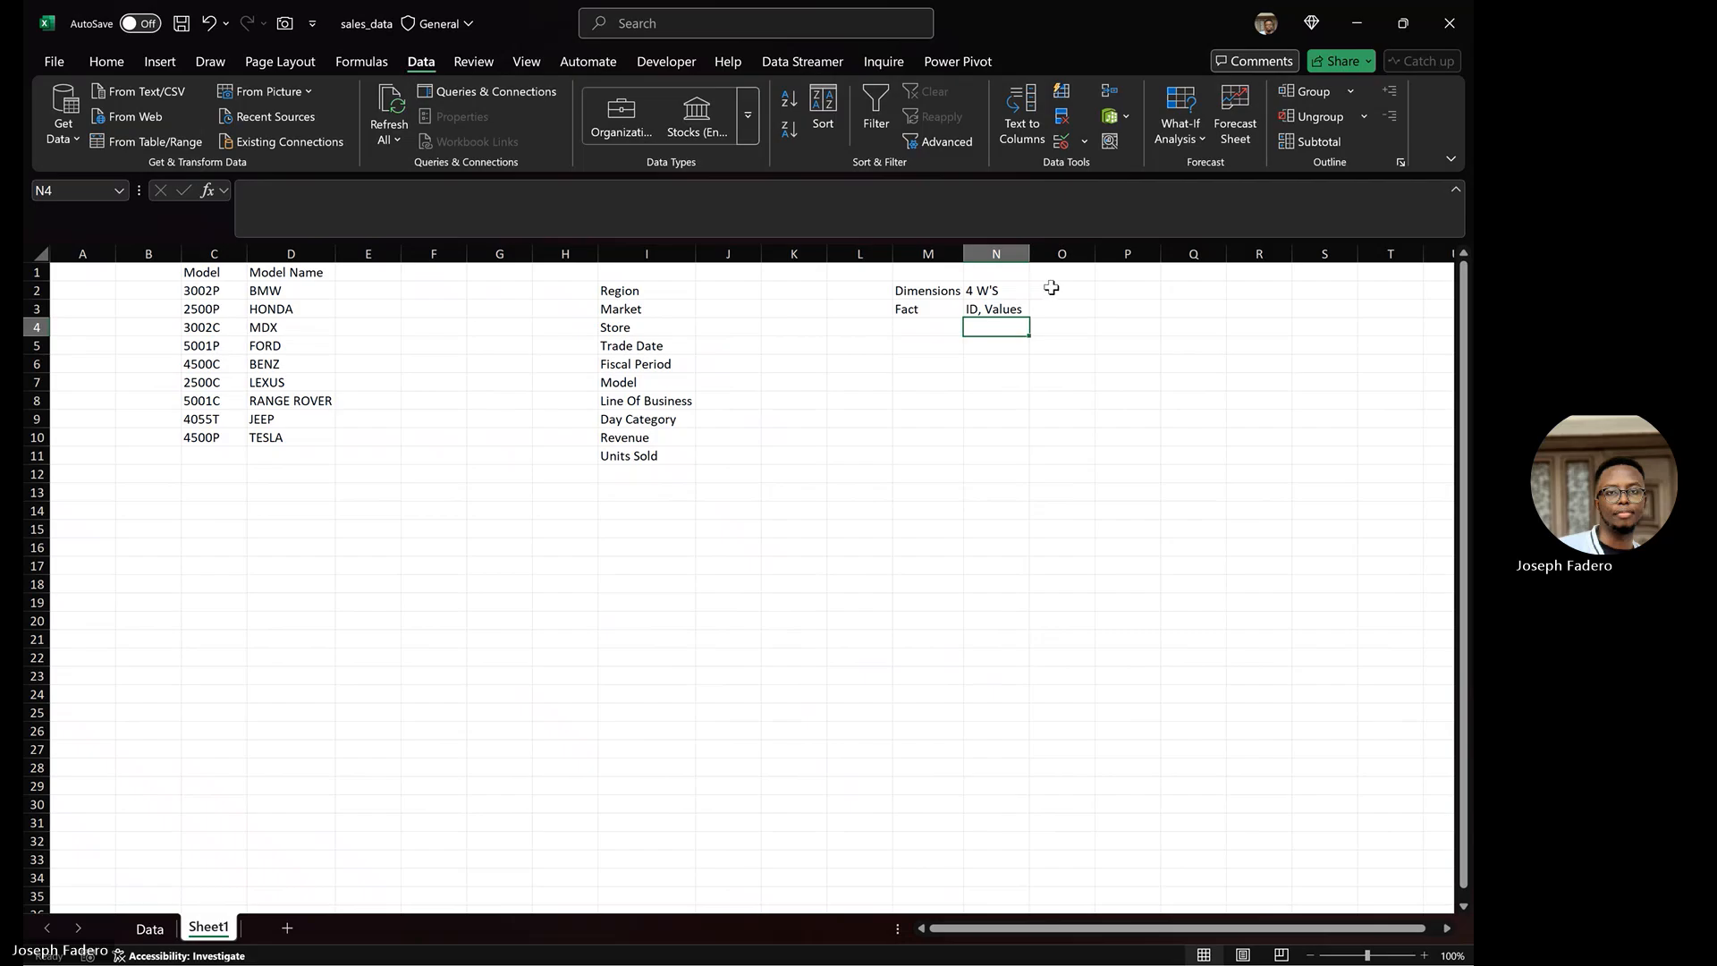
Enter the note "ID'S must not contain duplicate" in O2 beside the 4 W'S entry
click(1052, 287)
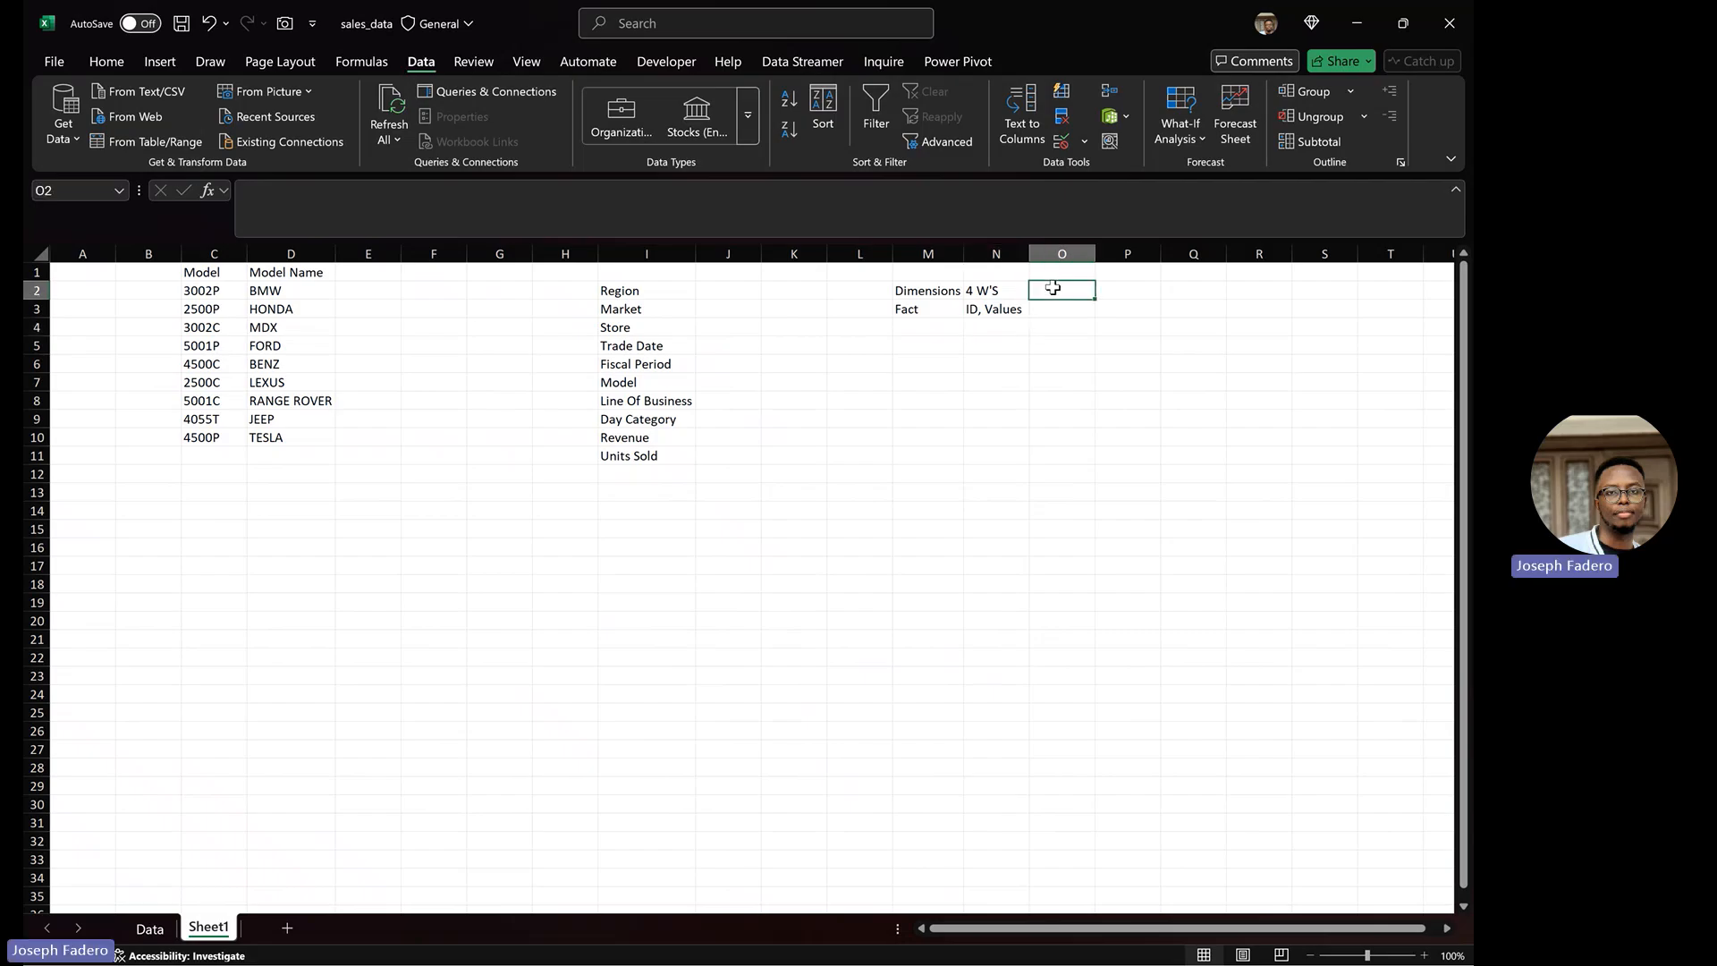
text(ID'S)
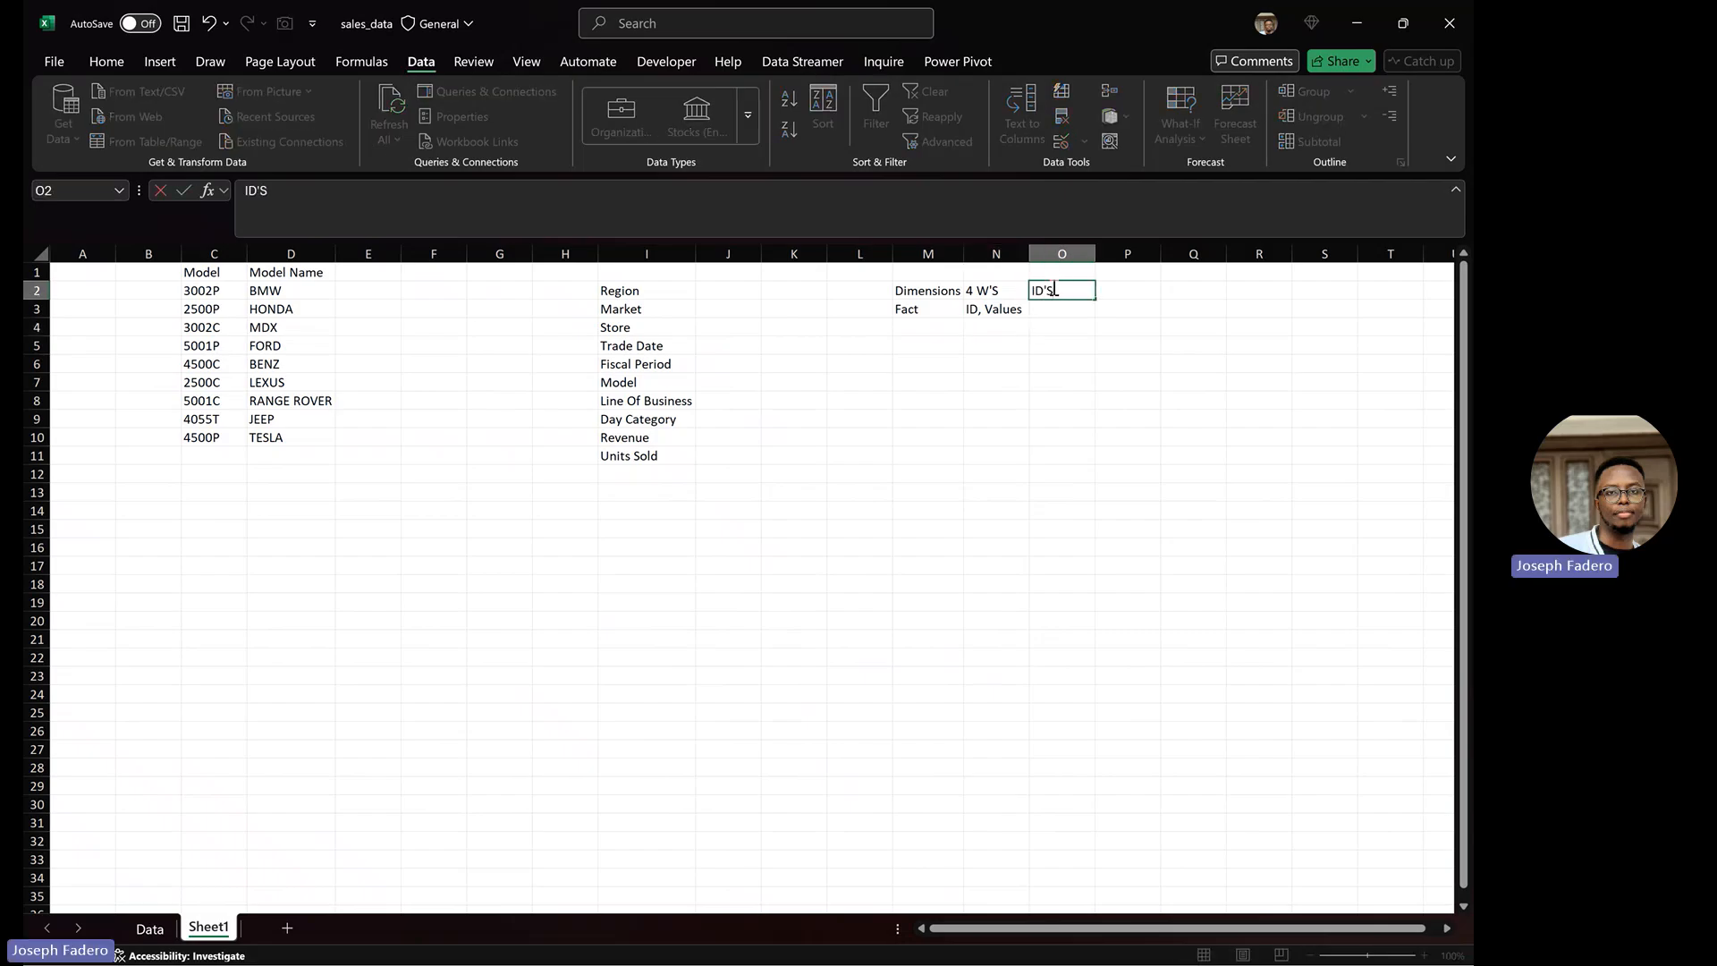
text( m)
text(ust be un)
text(ique)
key(BackSpace)
key(BackSpace)
key(BackSpace)
key(BackSpace)
key(BackSpace)
key(BackSpace)
key(BackSpace)
key(BackSpace)
key(BackSpace)
key(BackSpace)
text(not contsi)
key(BackSpace)
key(BackSpace)
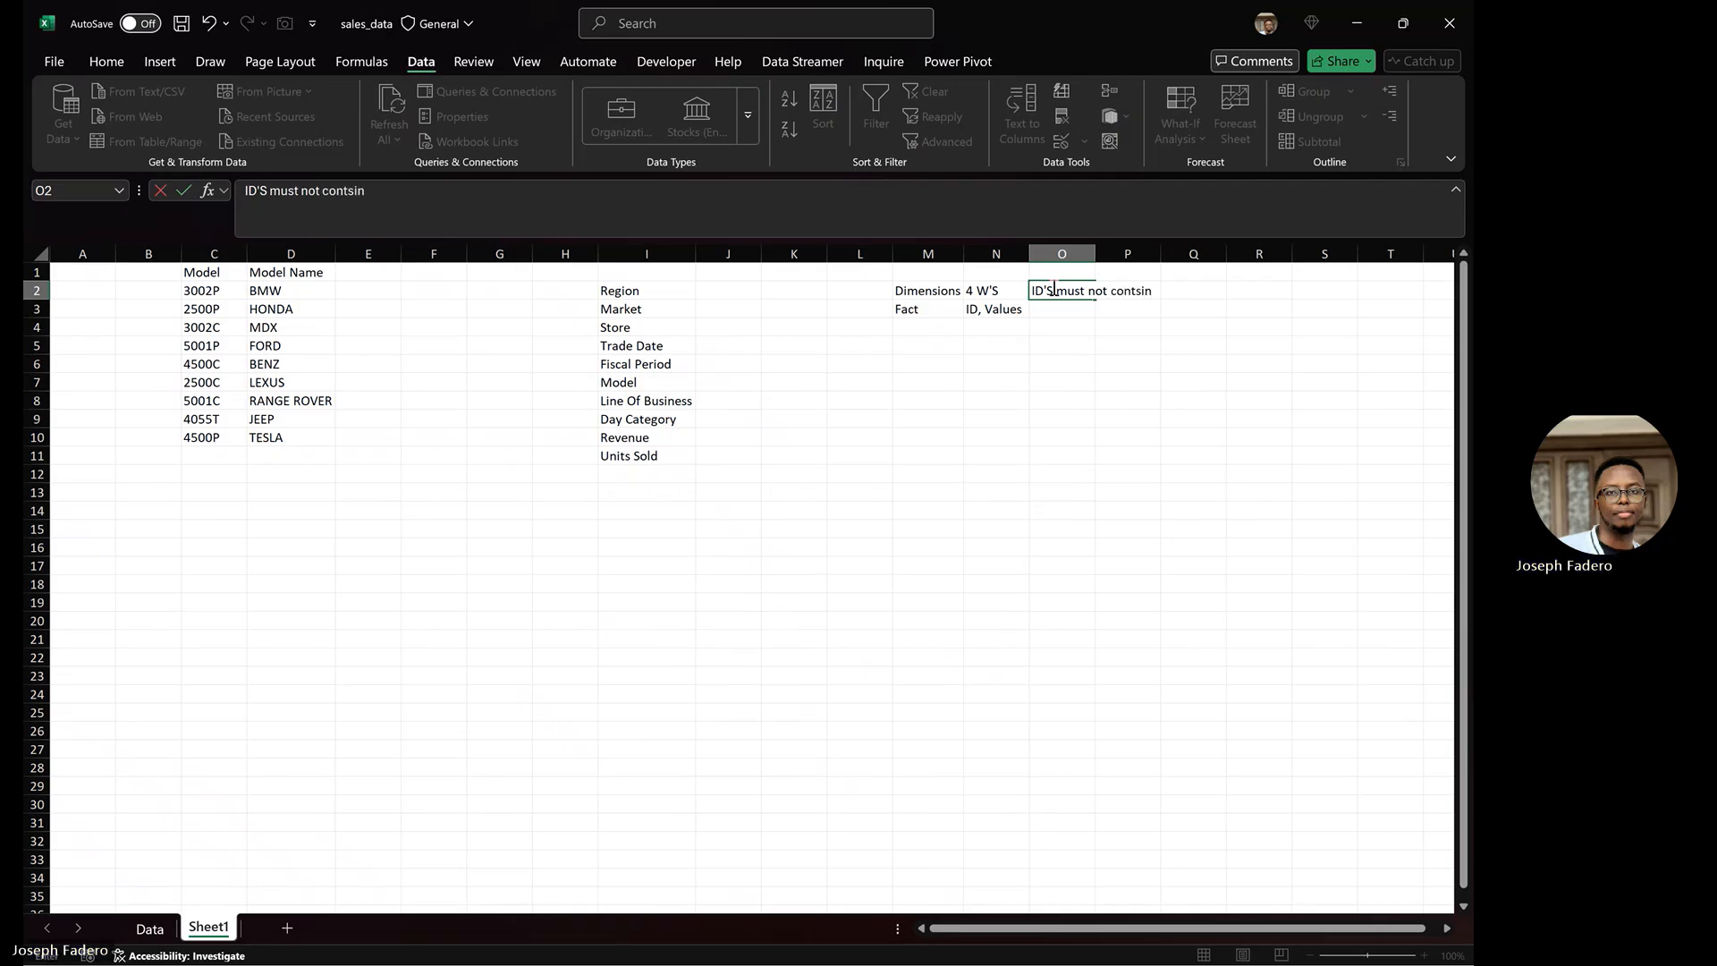
text(ain duplicate)
key(Return)
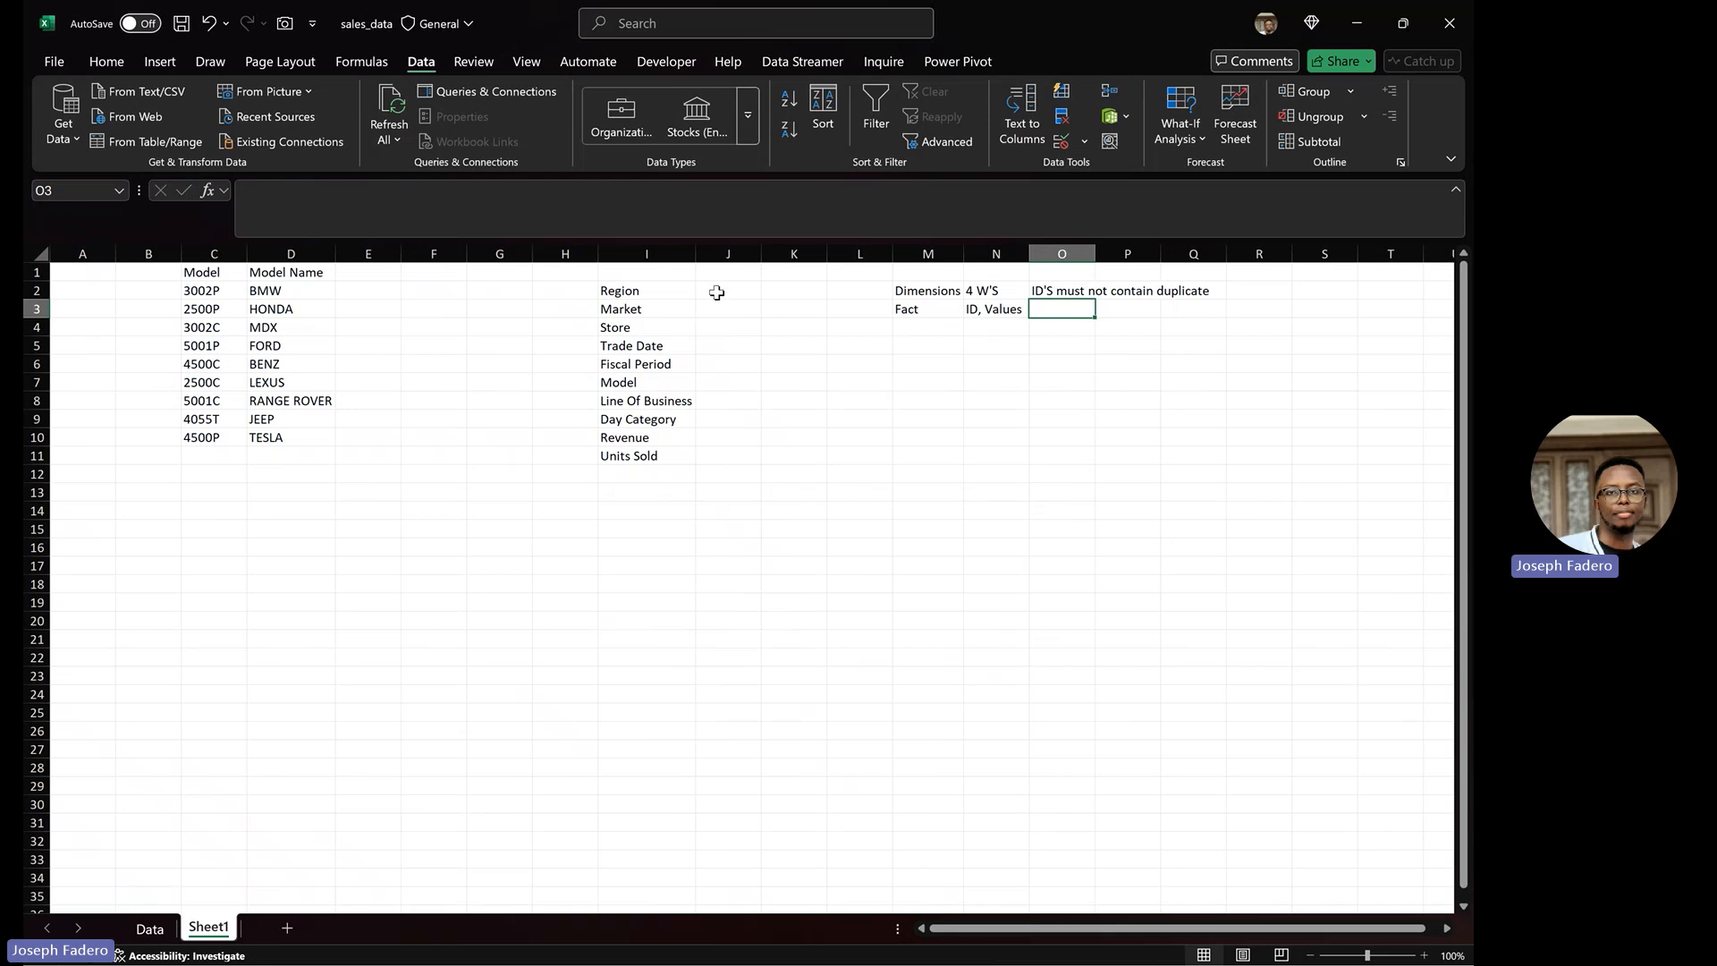
Check the location columns on the Data sheet and mark Region, Market and Store as DL in J2:J4 on Sheet1
click(150, 930)
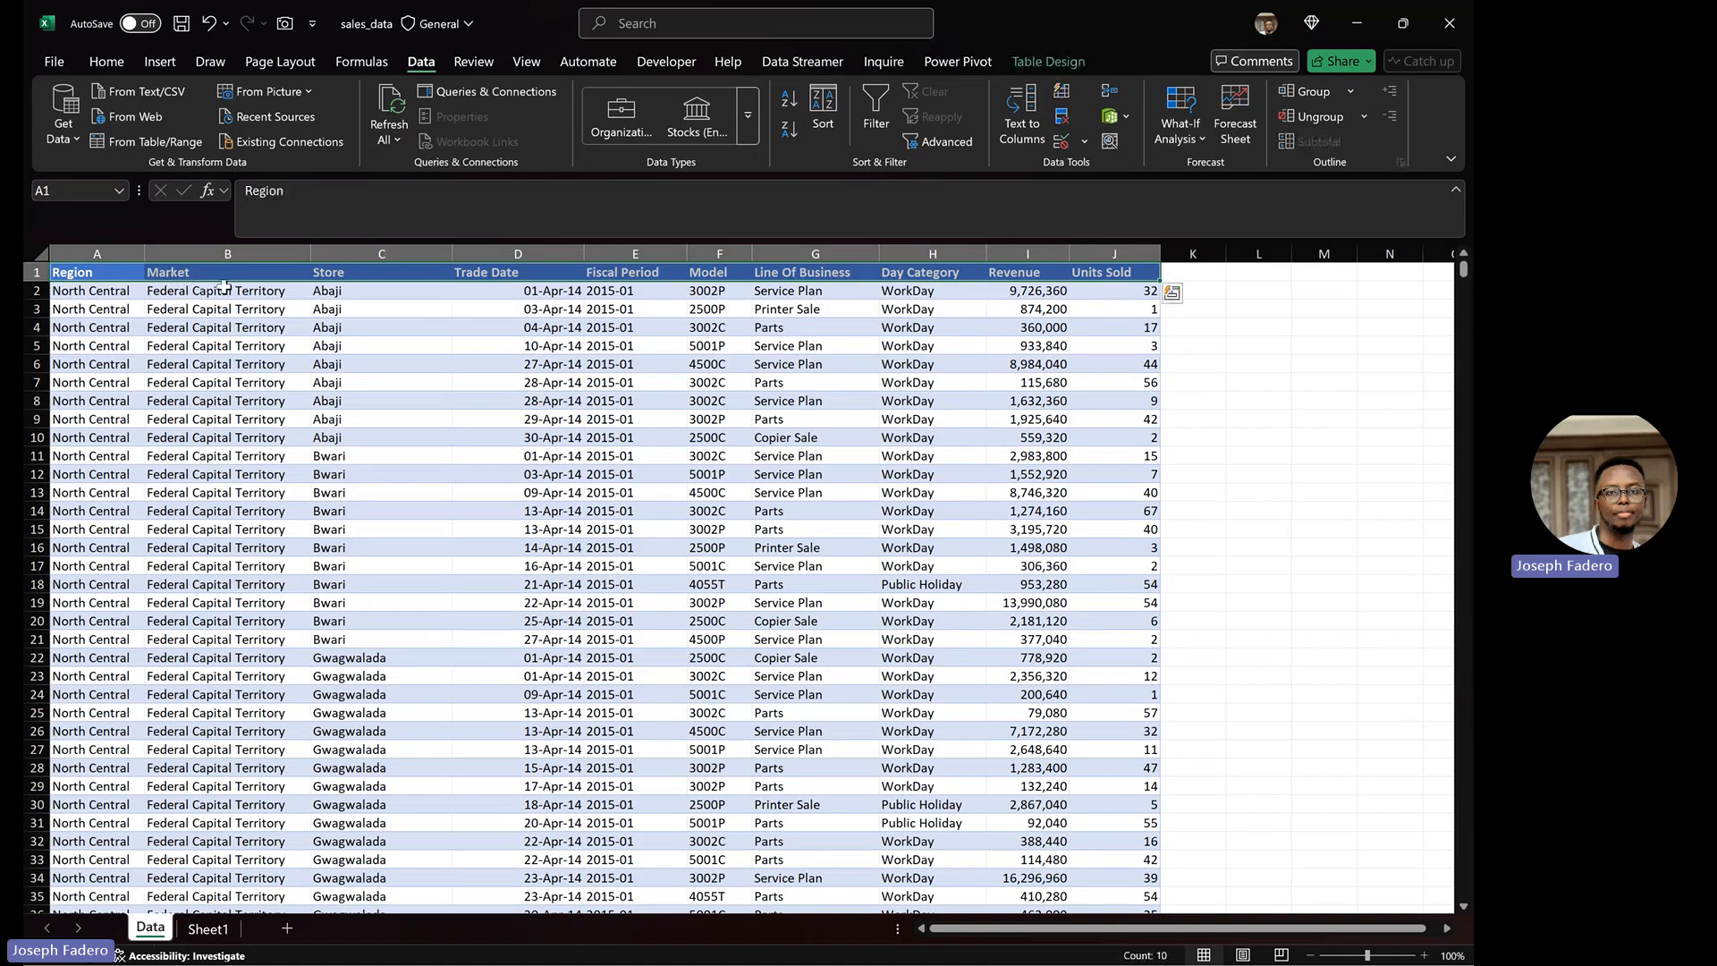
click(332, 294)
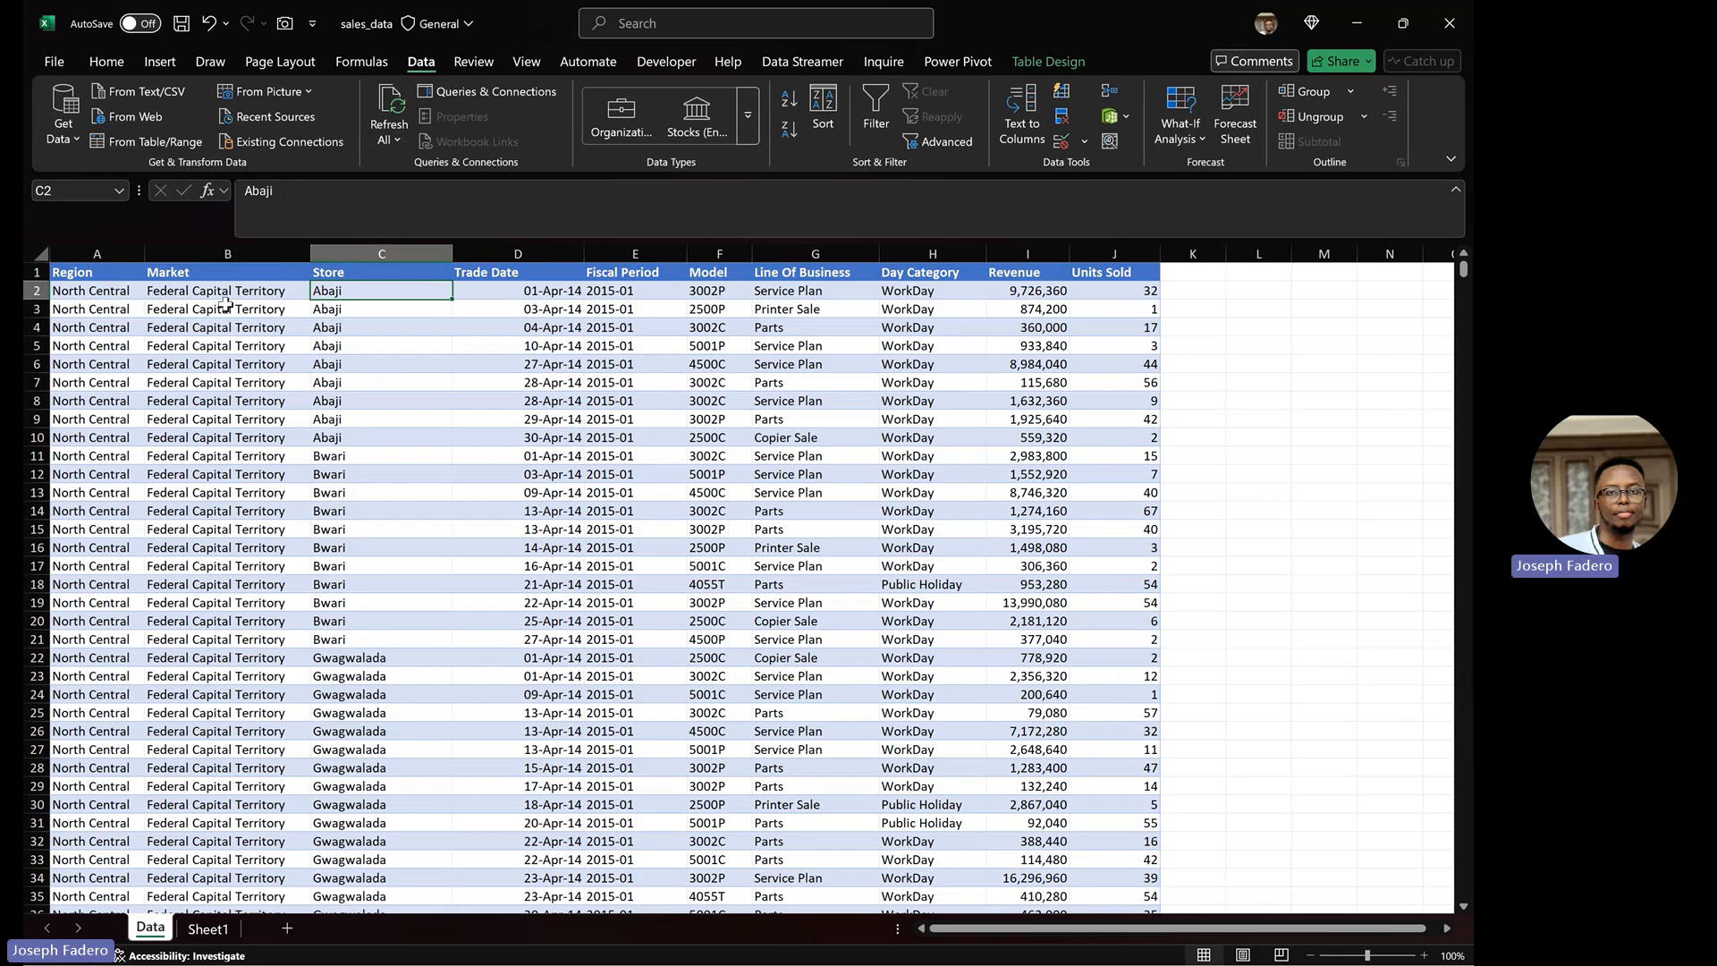
click(100, 295)
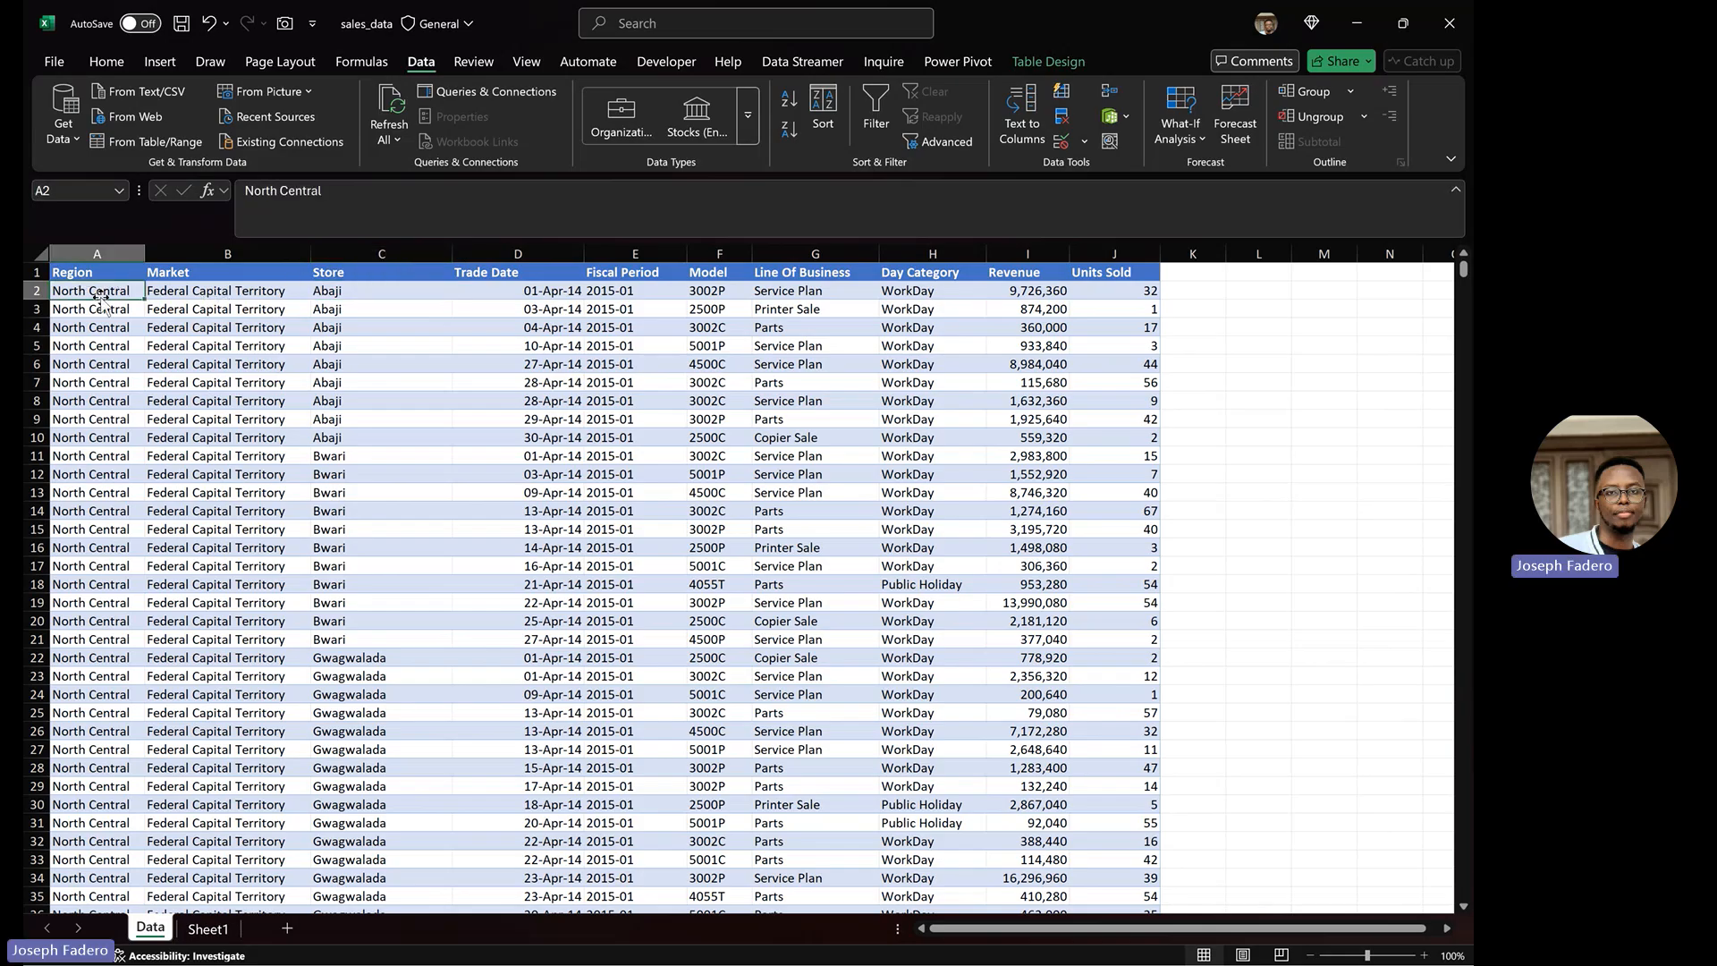
click(212, 289)
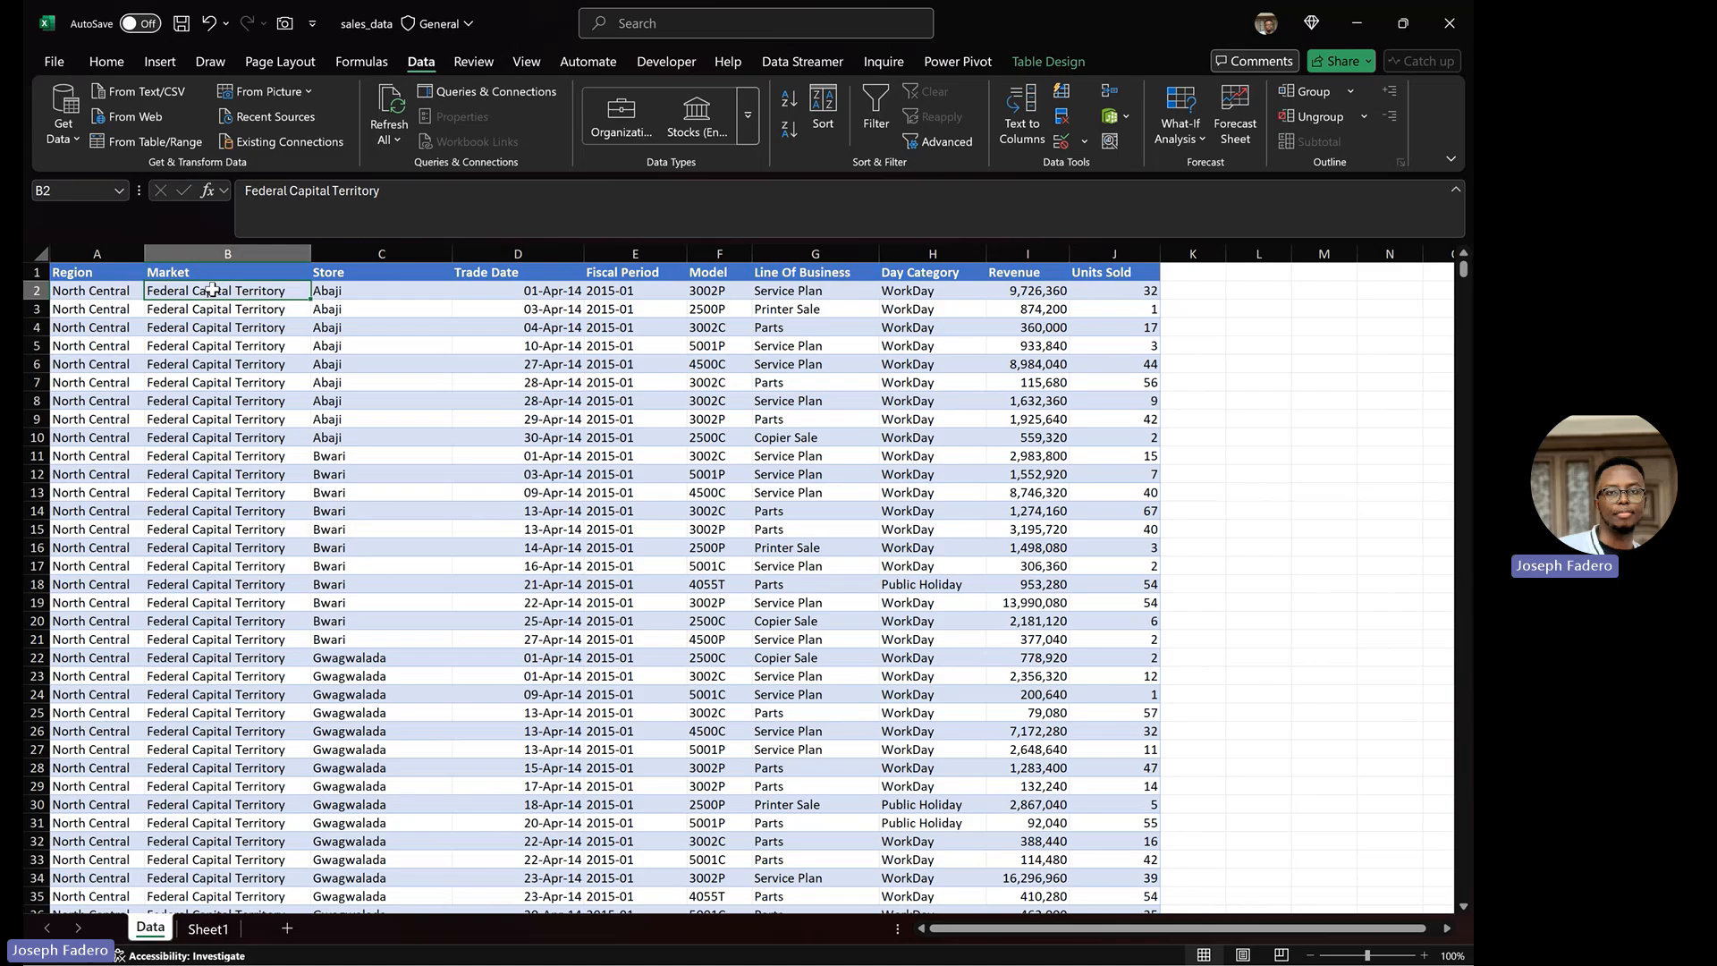
click(218, 929)
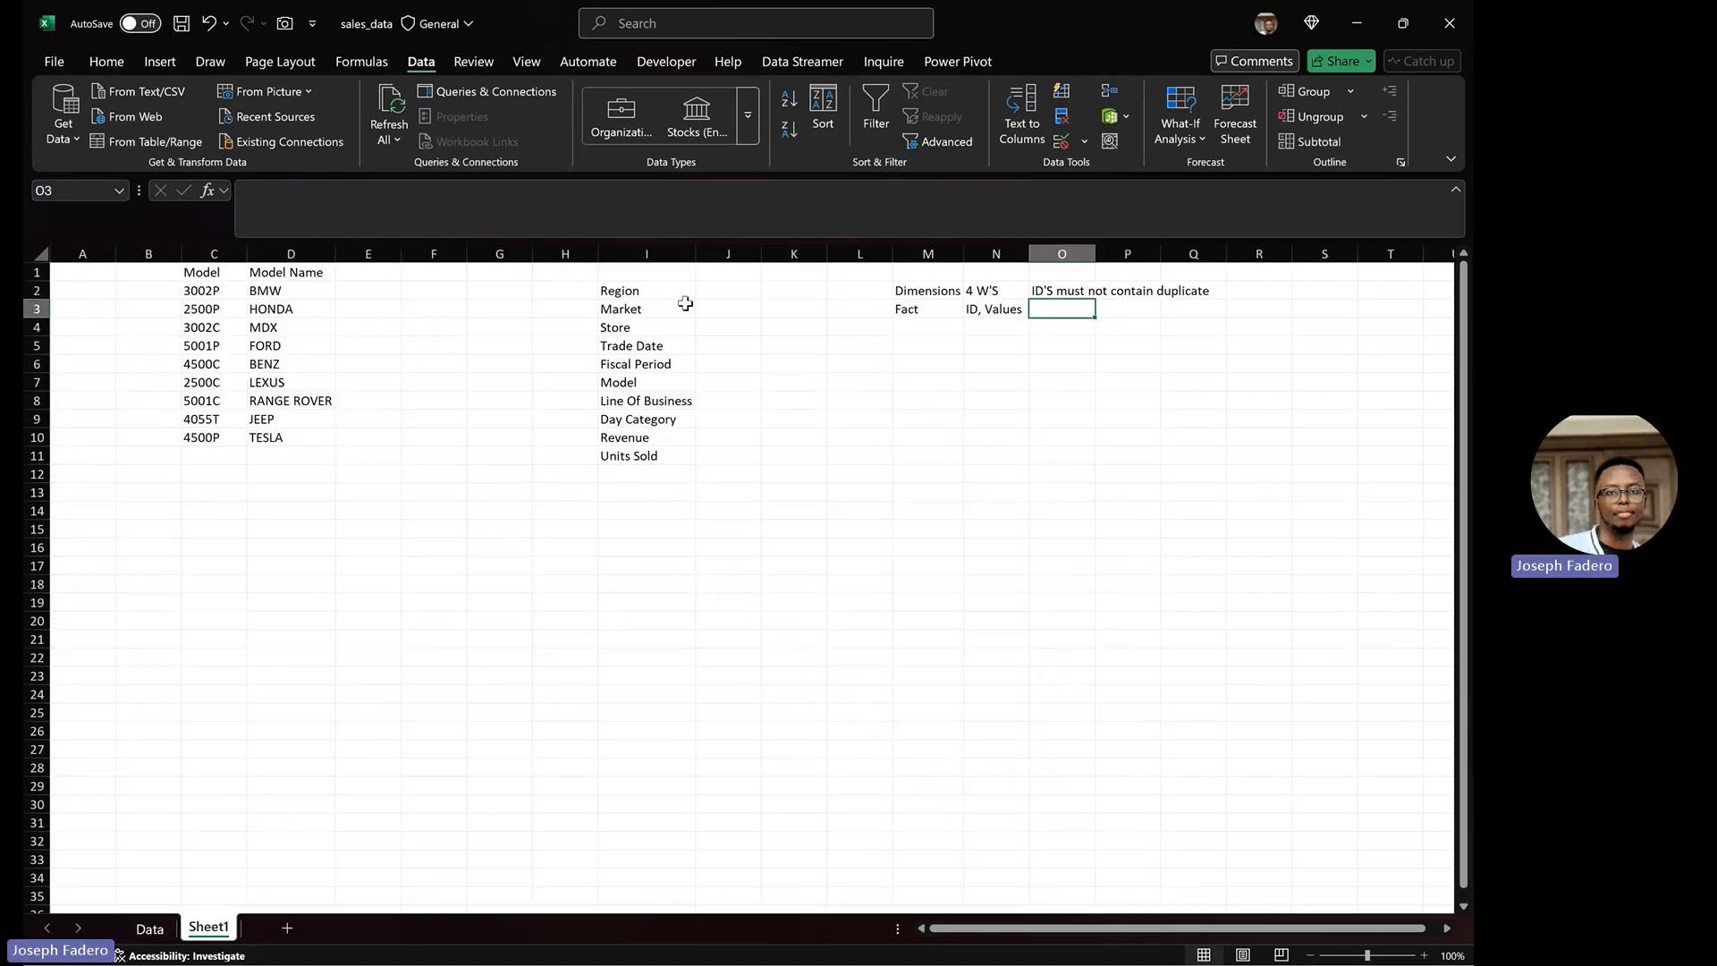
click(729, 293)
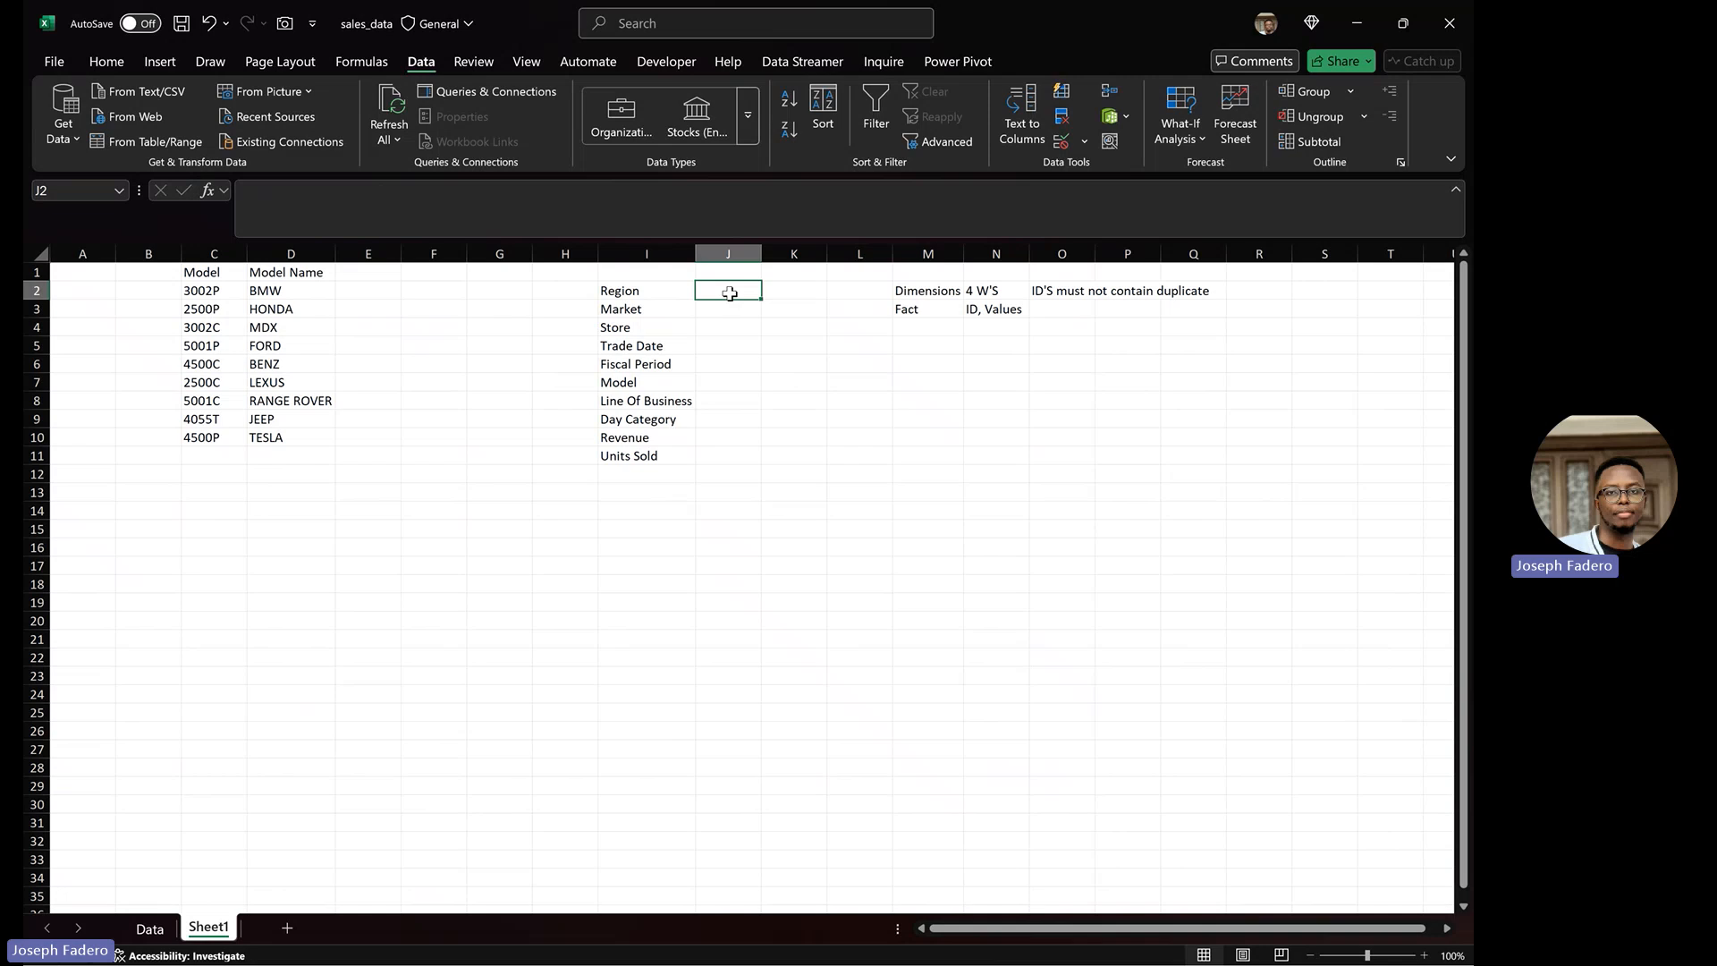
text(DL)
key(Return)
text(DL)
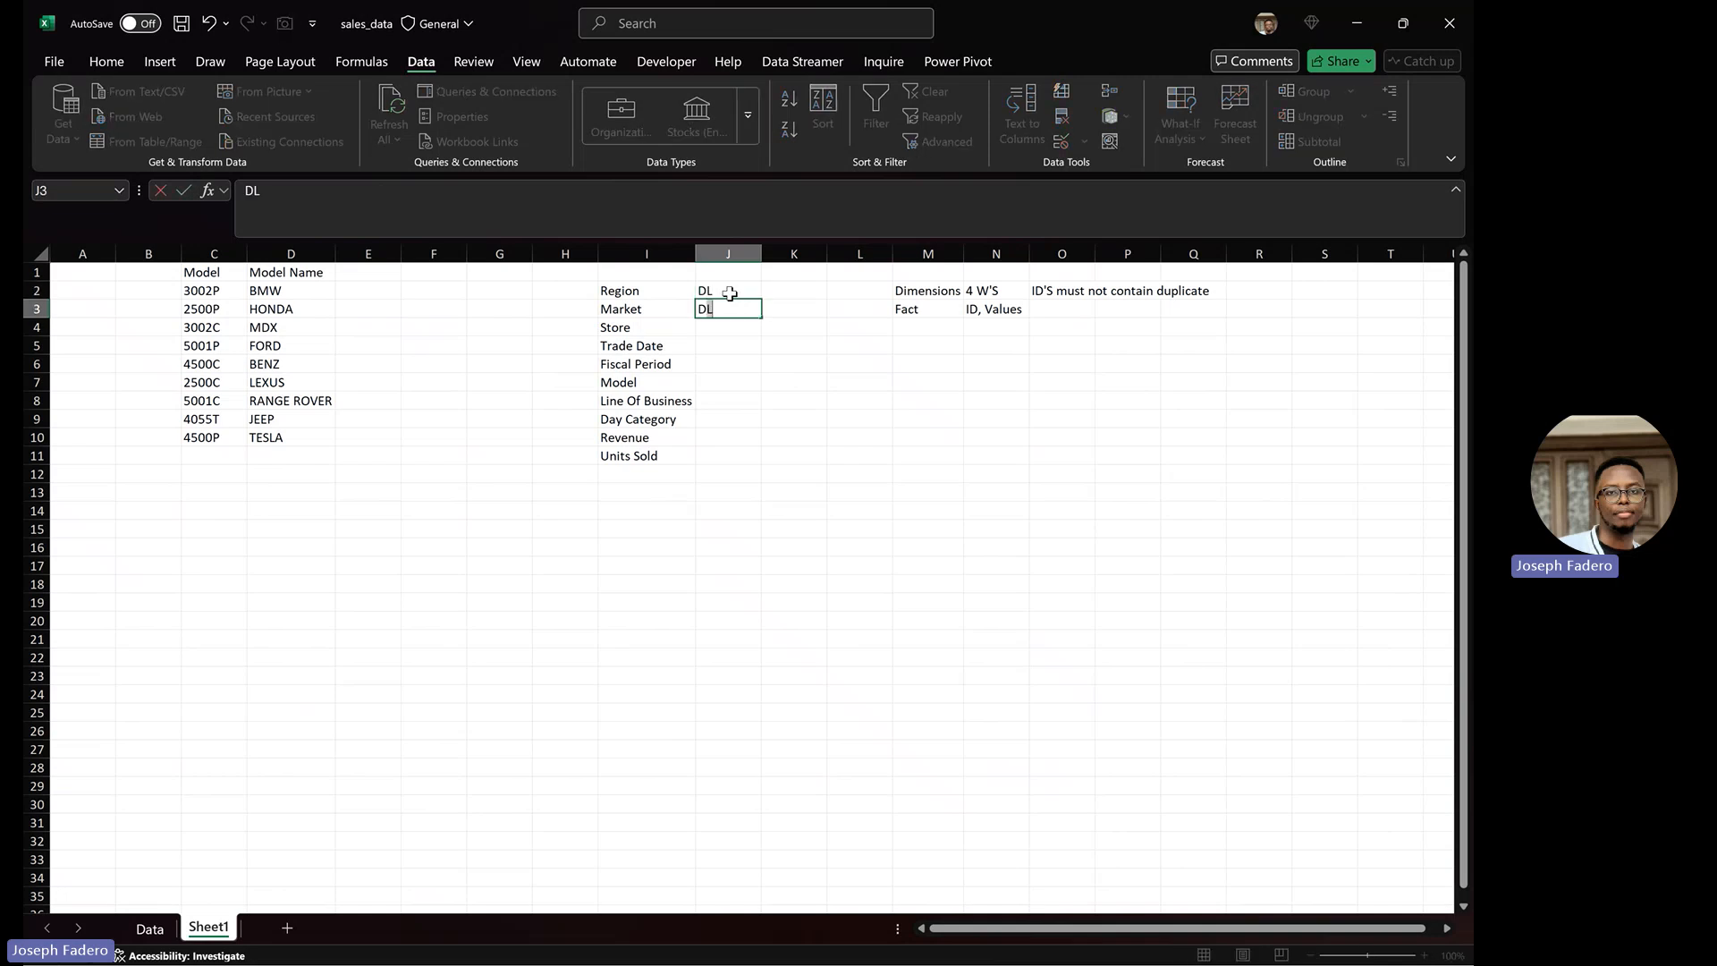
key(Return)
text(DL)
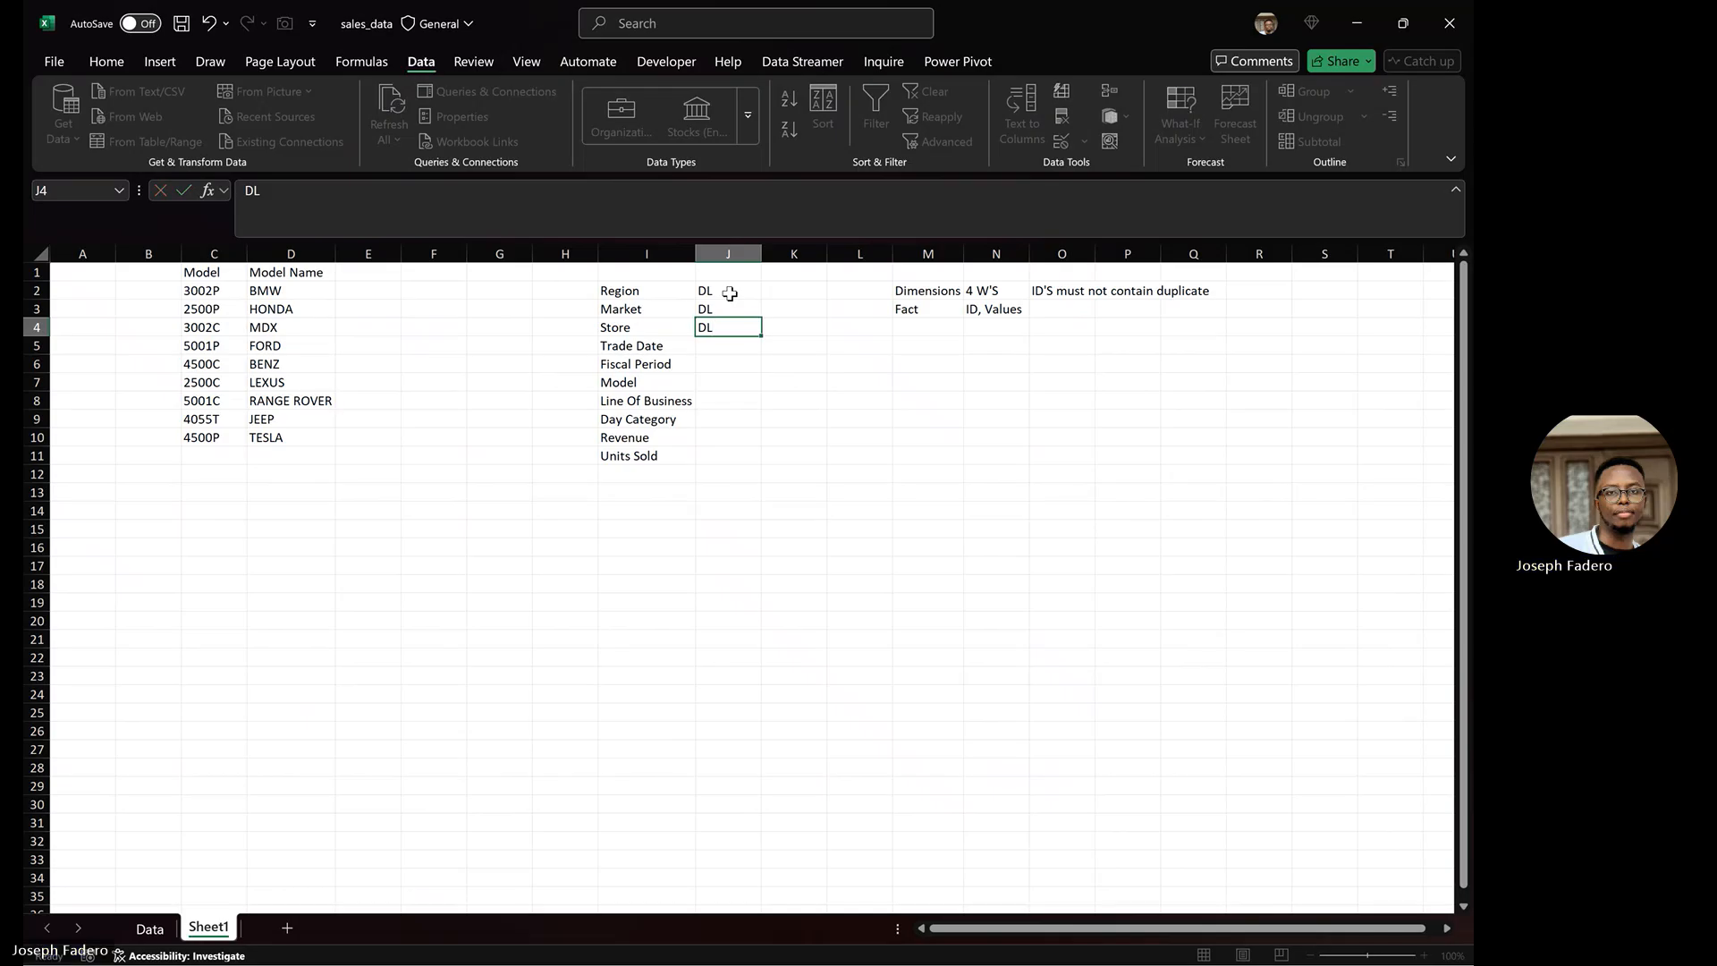
key(Up)
key(Up)
key(Down)
key(Down)
key(Down)
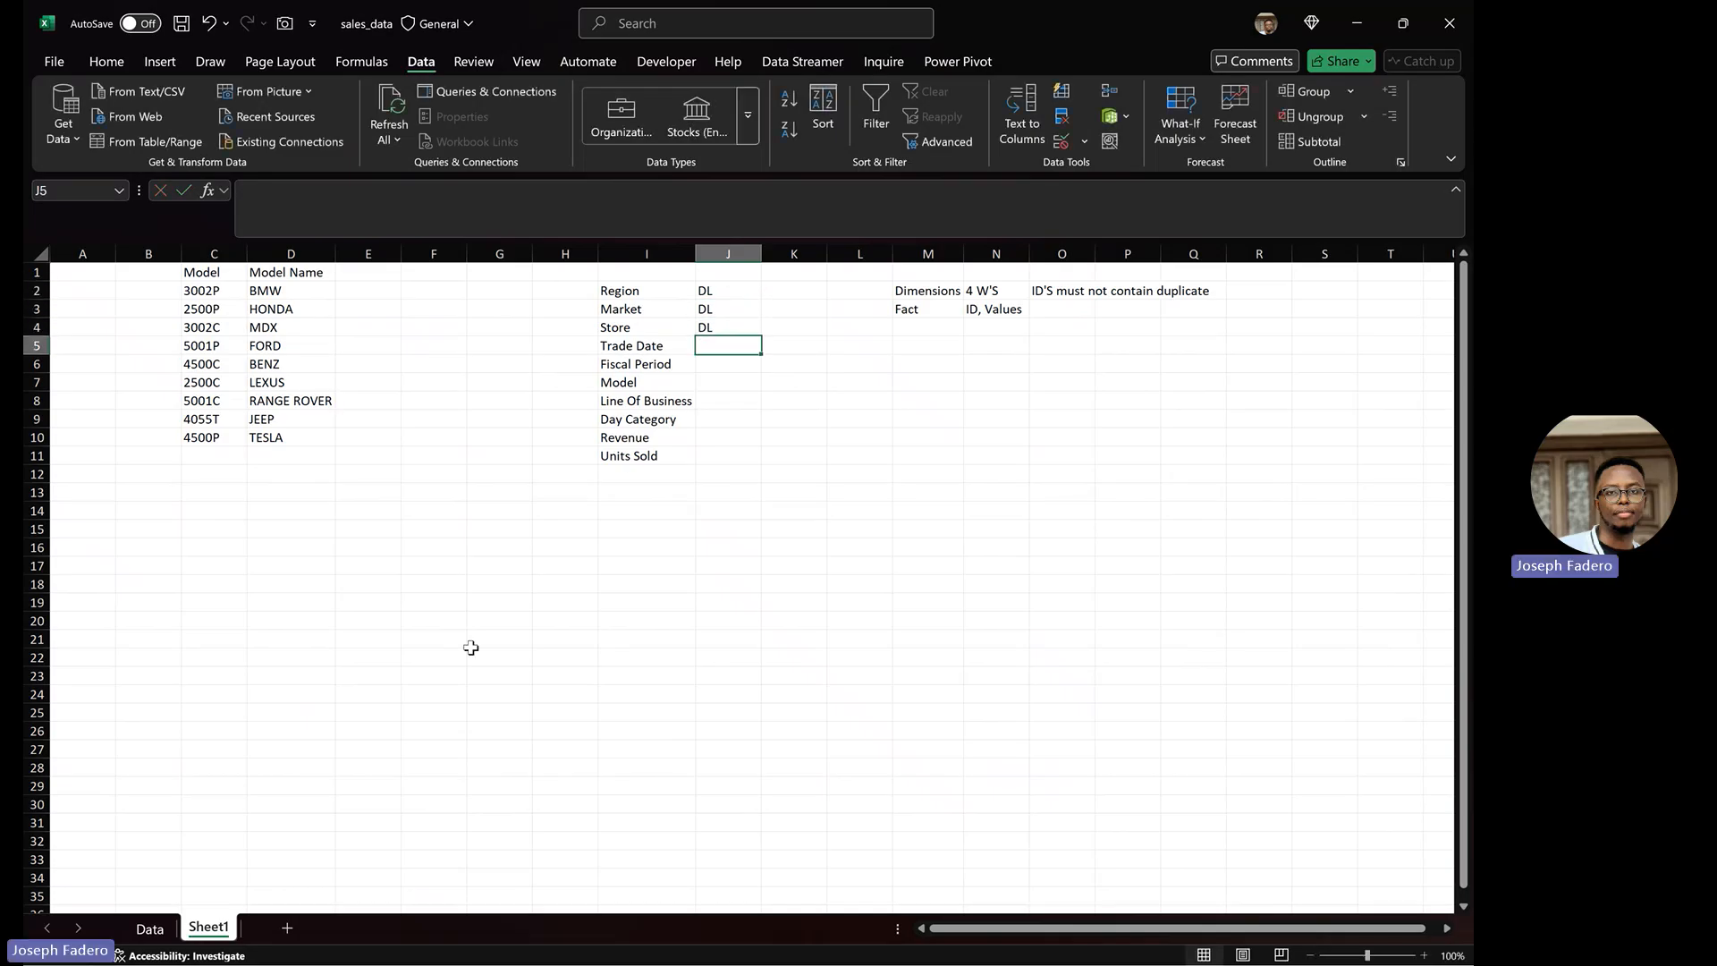
Check the date columns on the Data sheet and mark Trade Date, Fiscal Period and Day Category as DD in Sheet1's column J
click(158, 930)
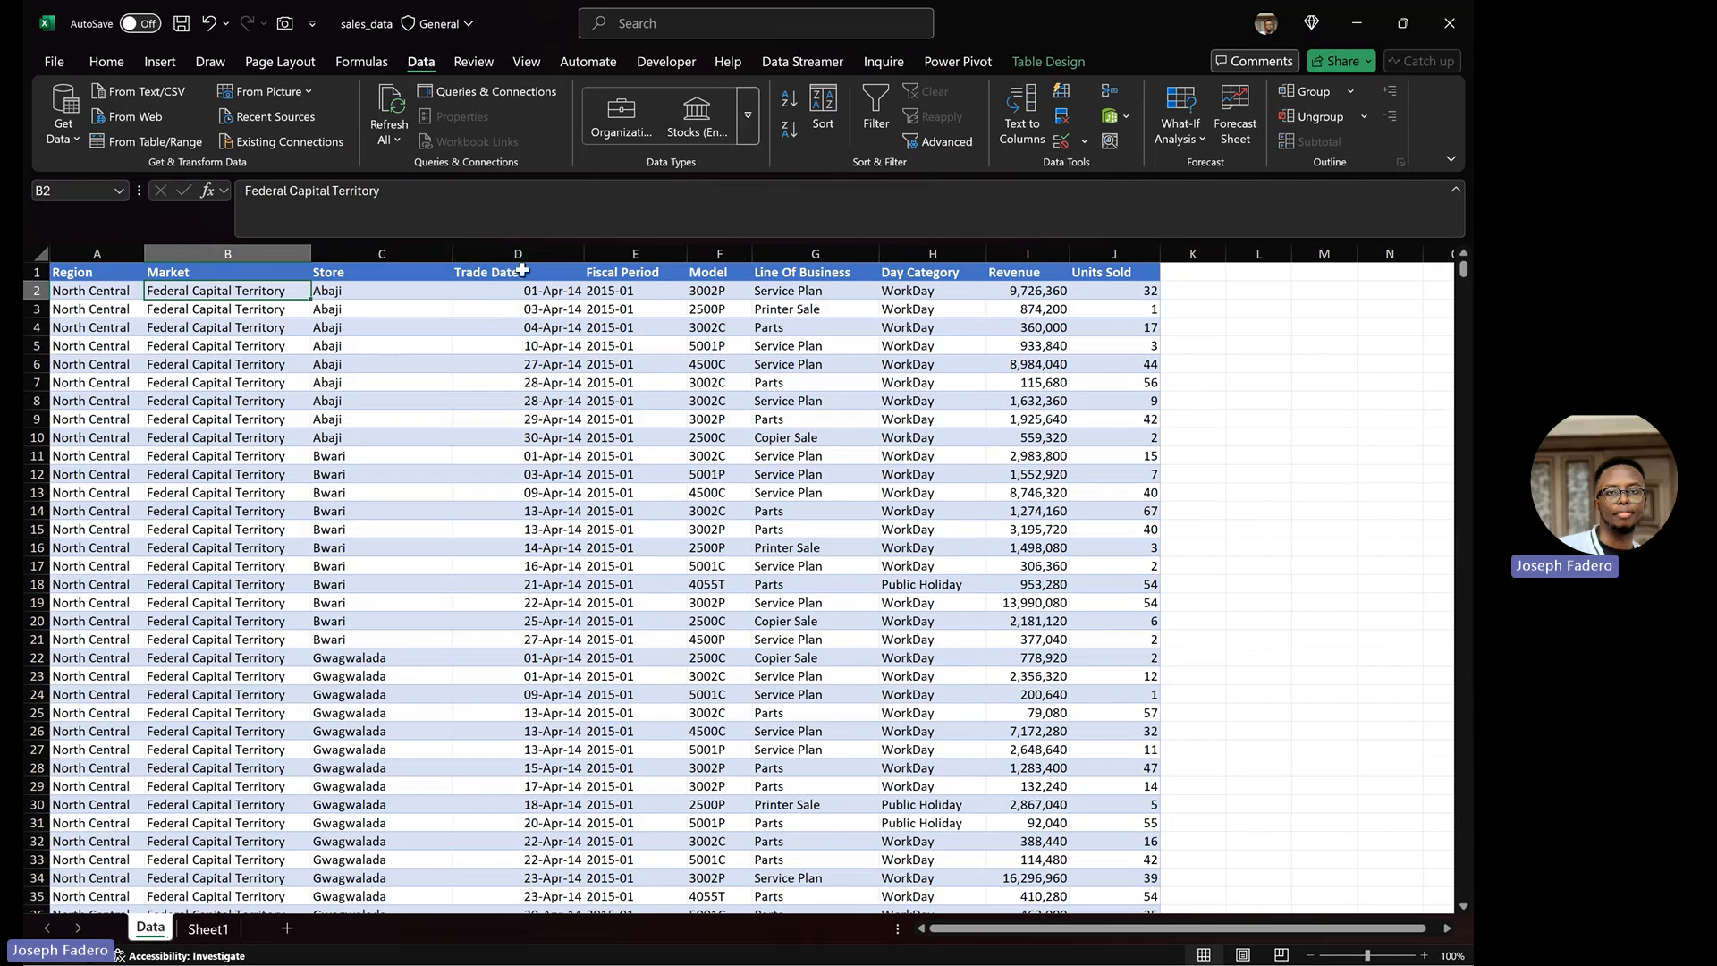
click(533, 254)
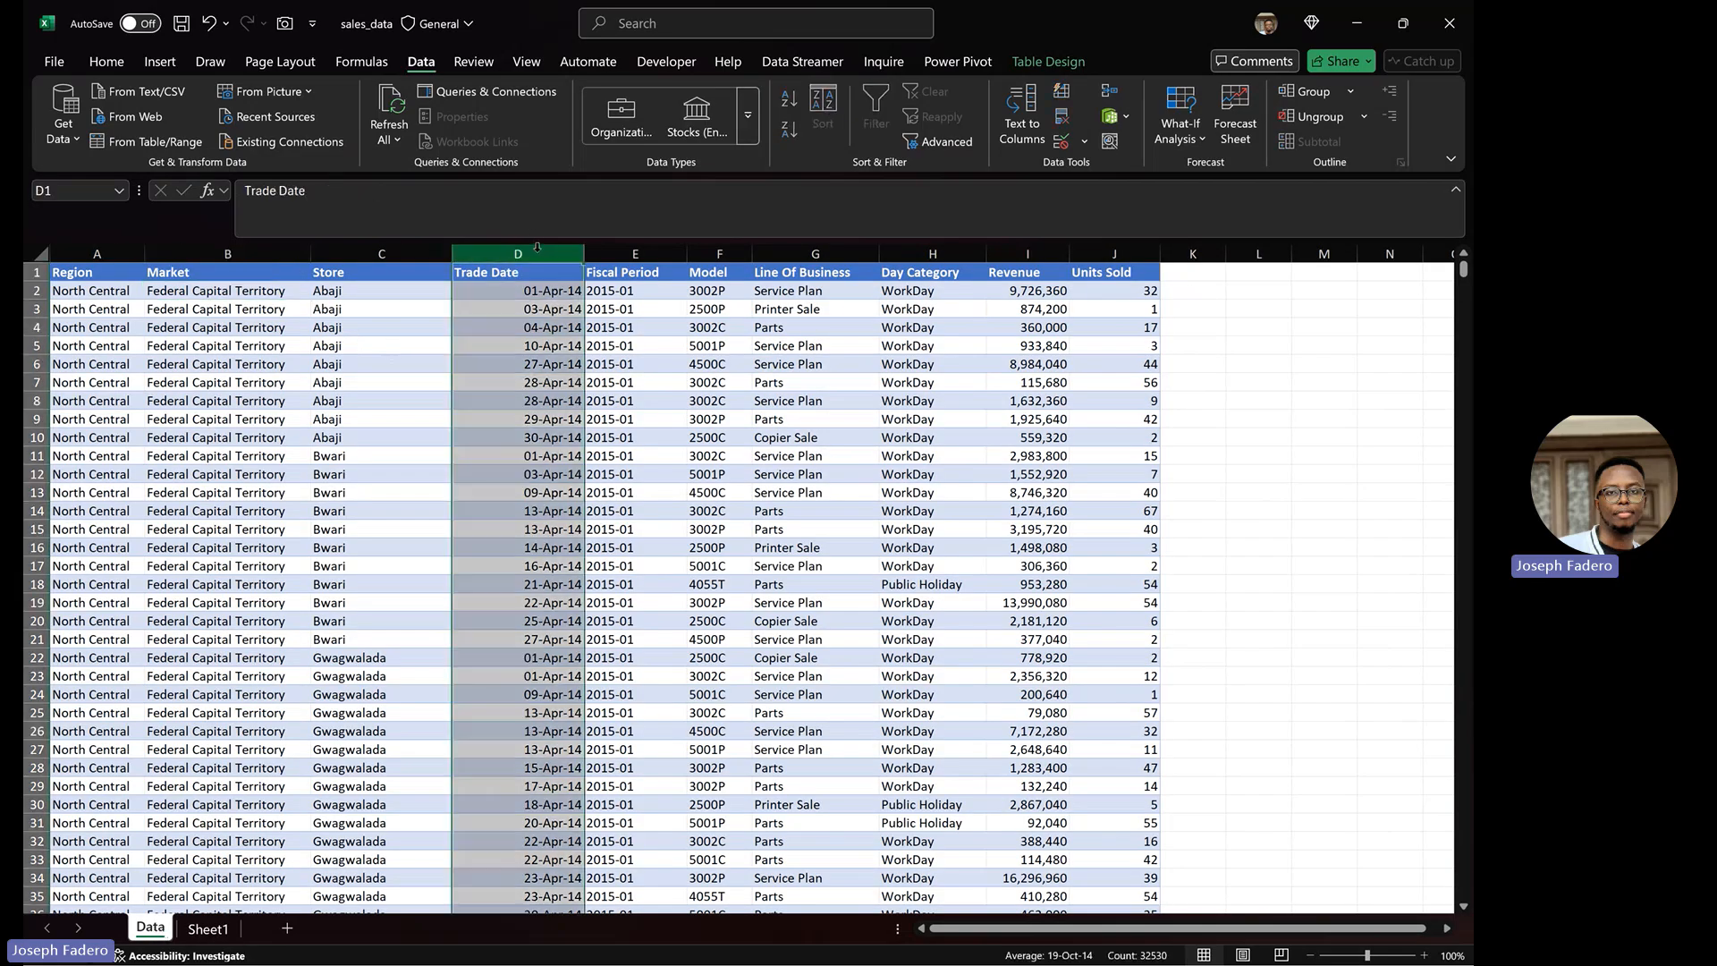
click(634, 254)
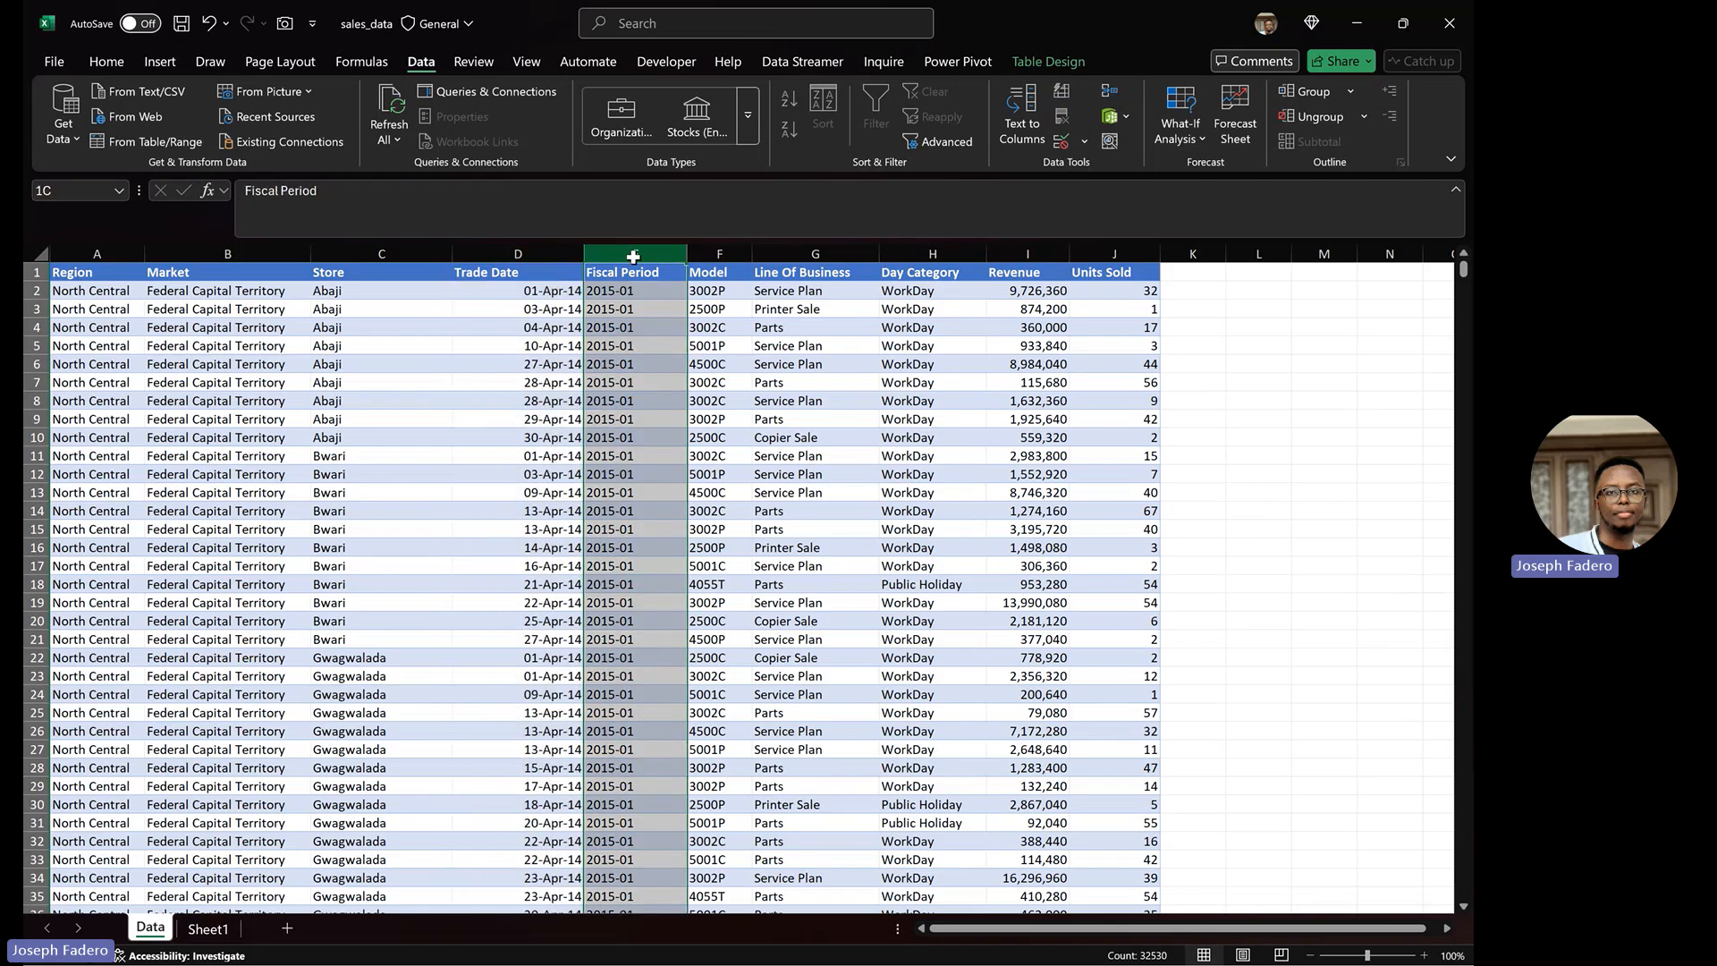
click(930, 254)
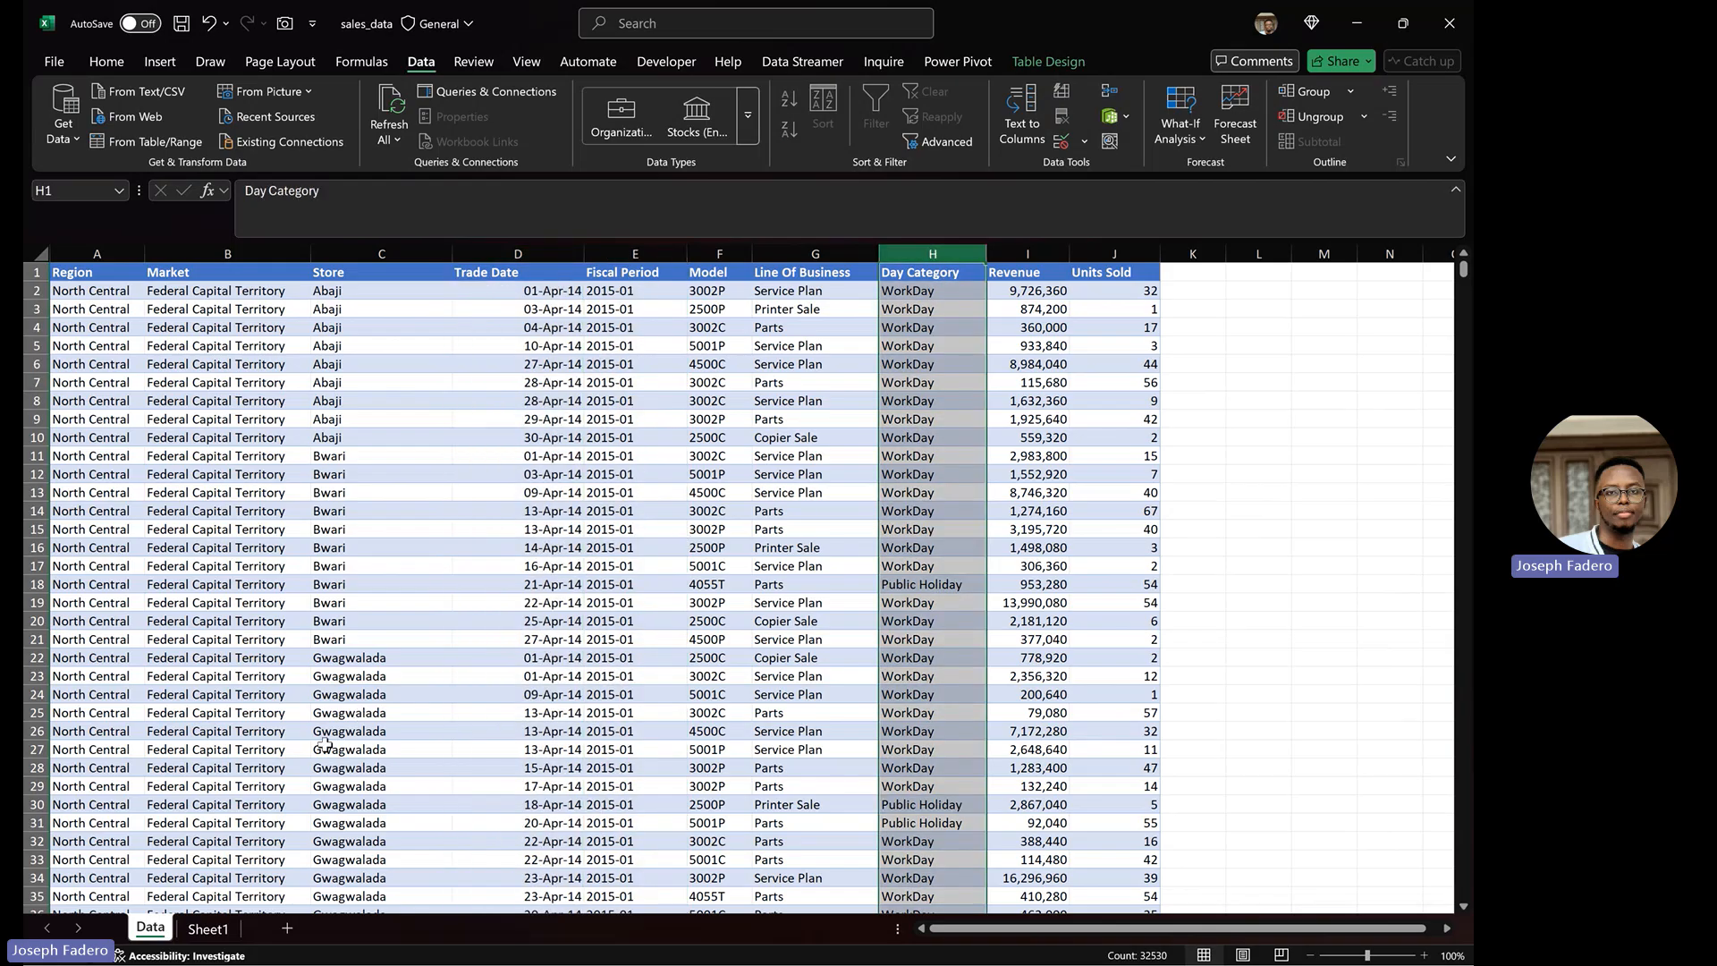
click(226, 933)
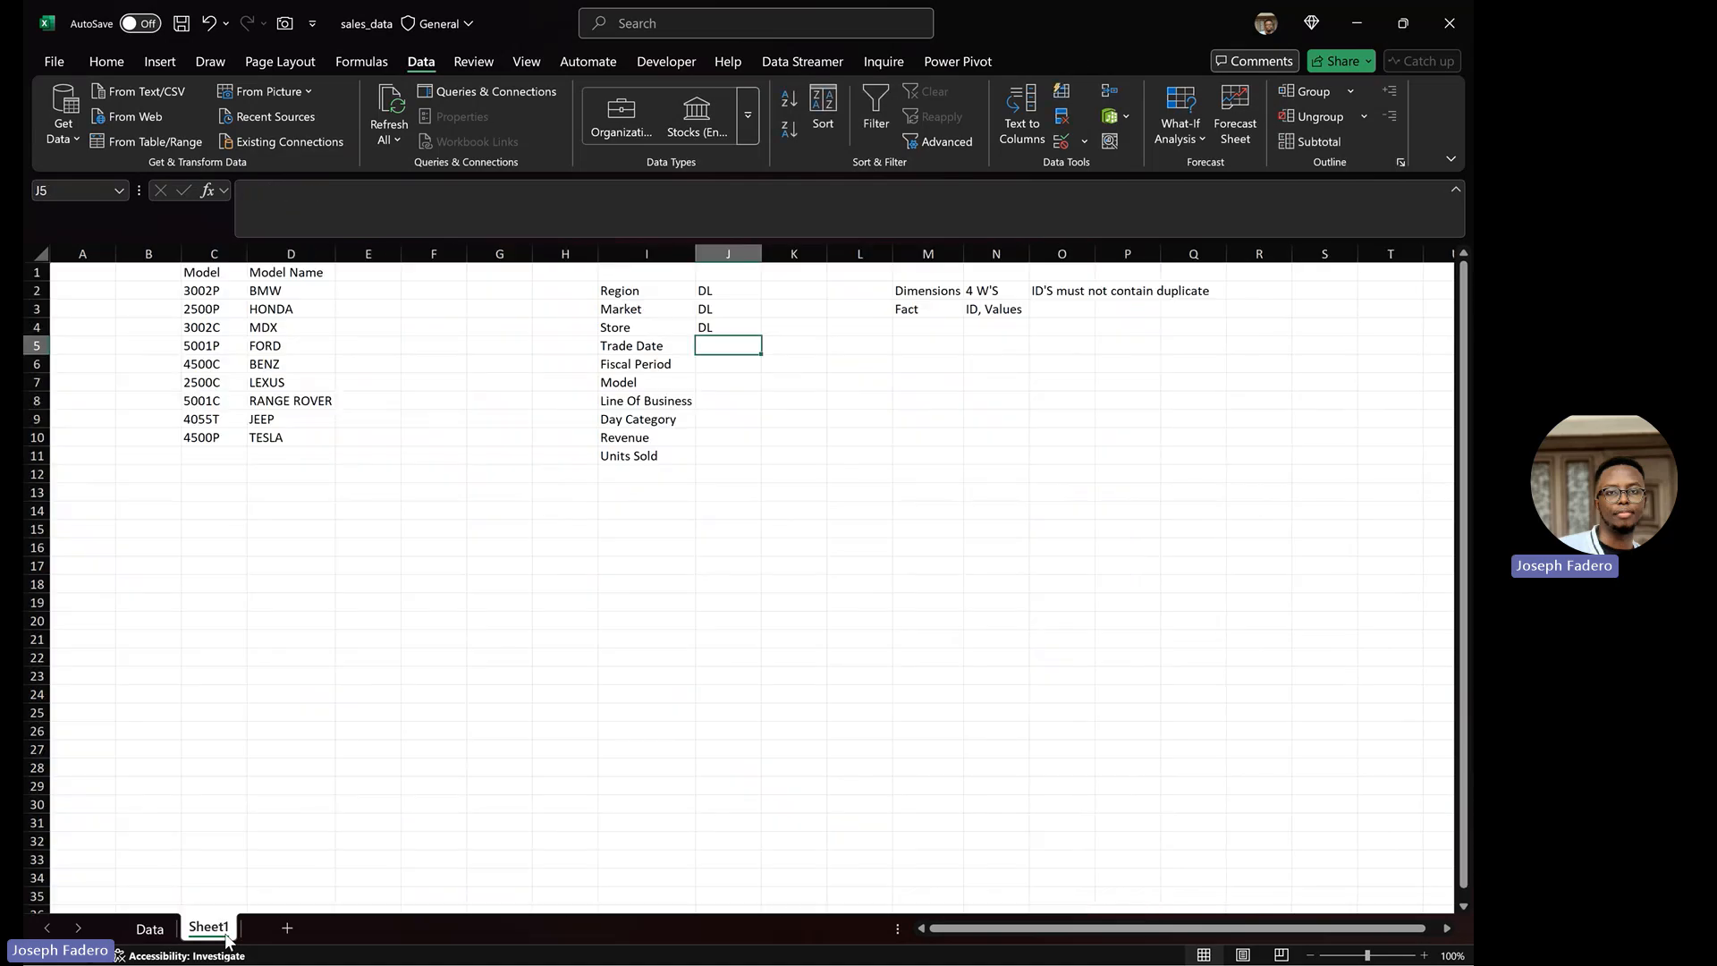
text(DL)
text(DD)
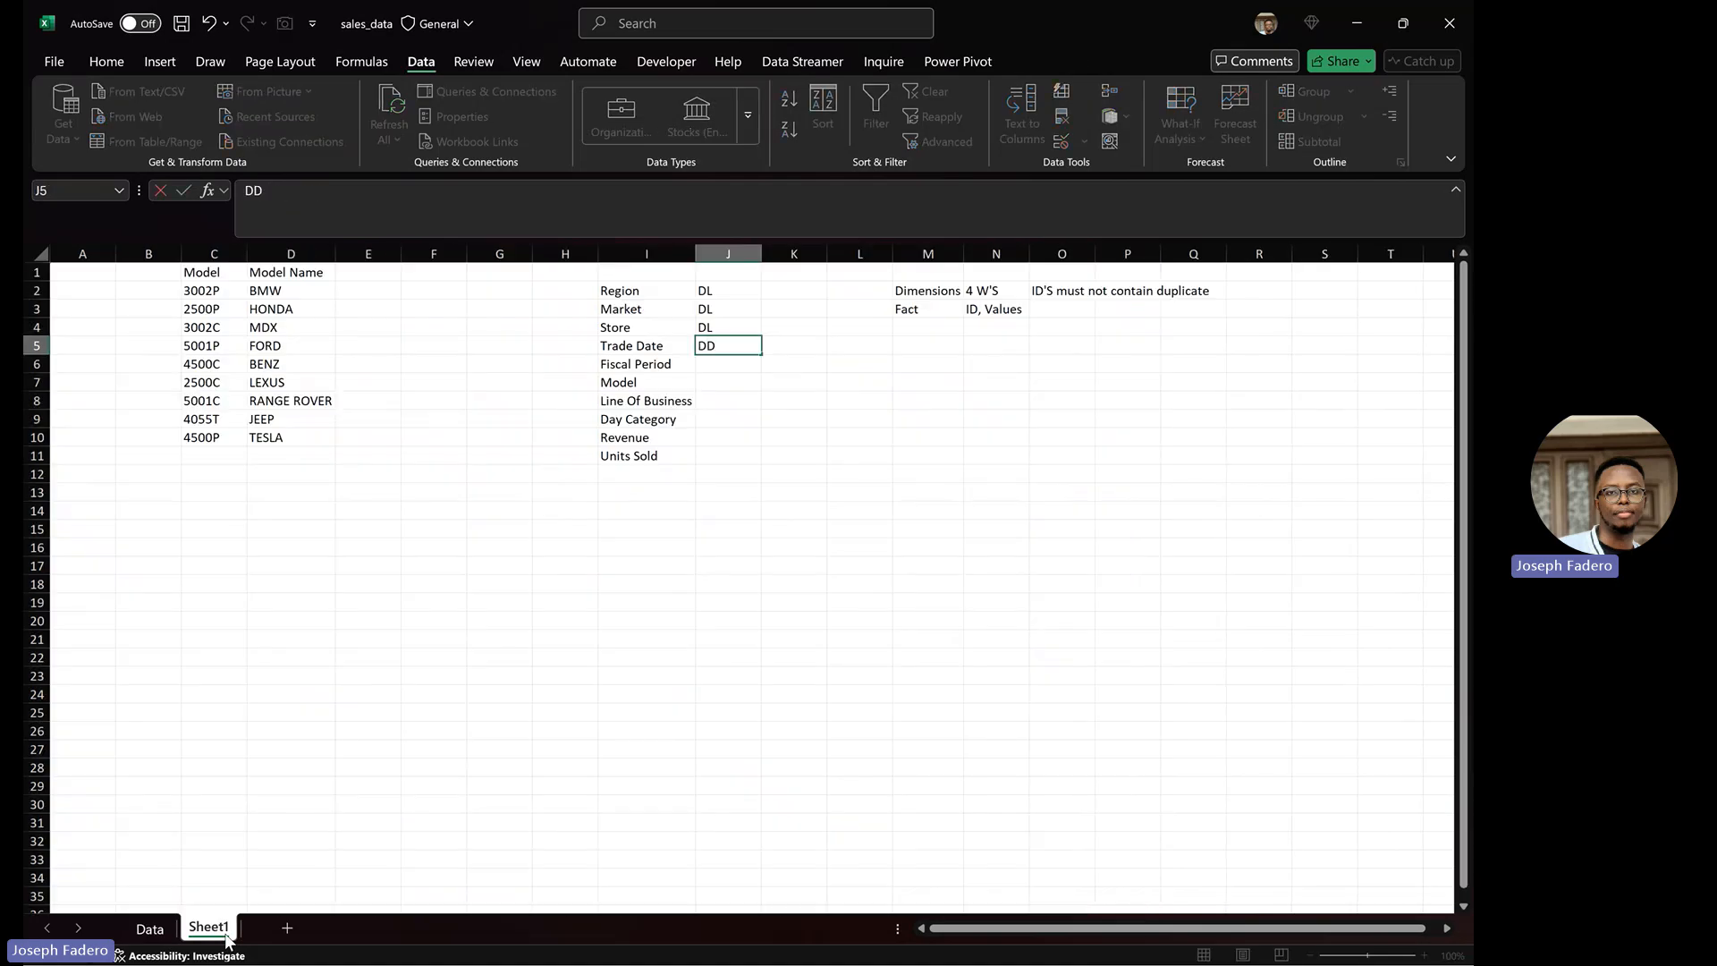
key(Return)
text(DD)
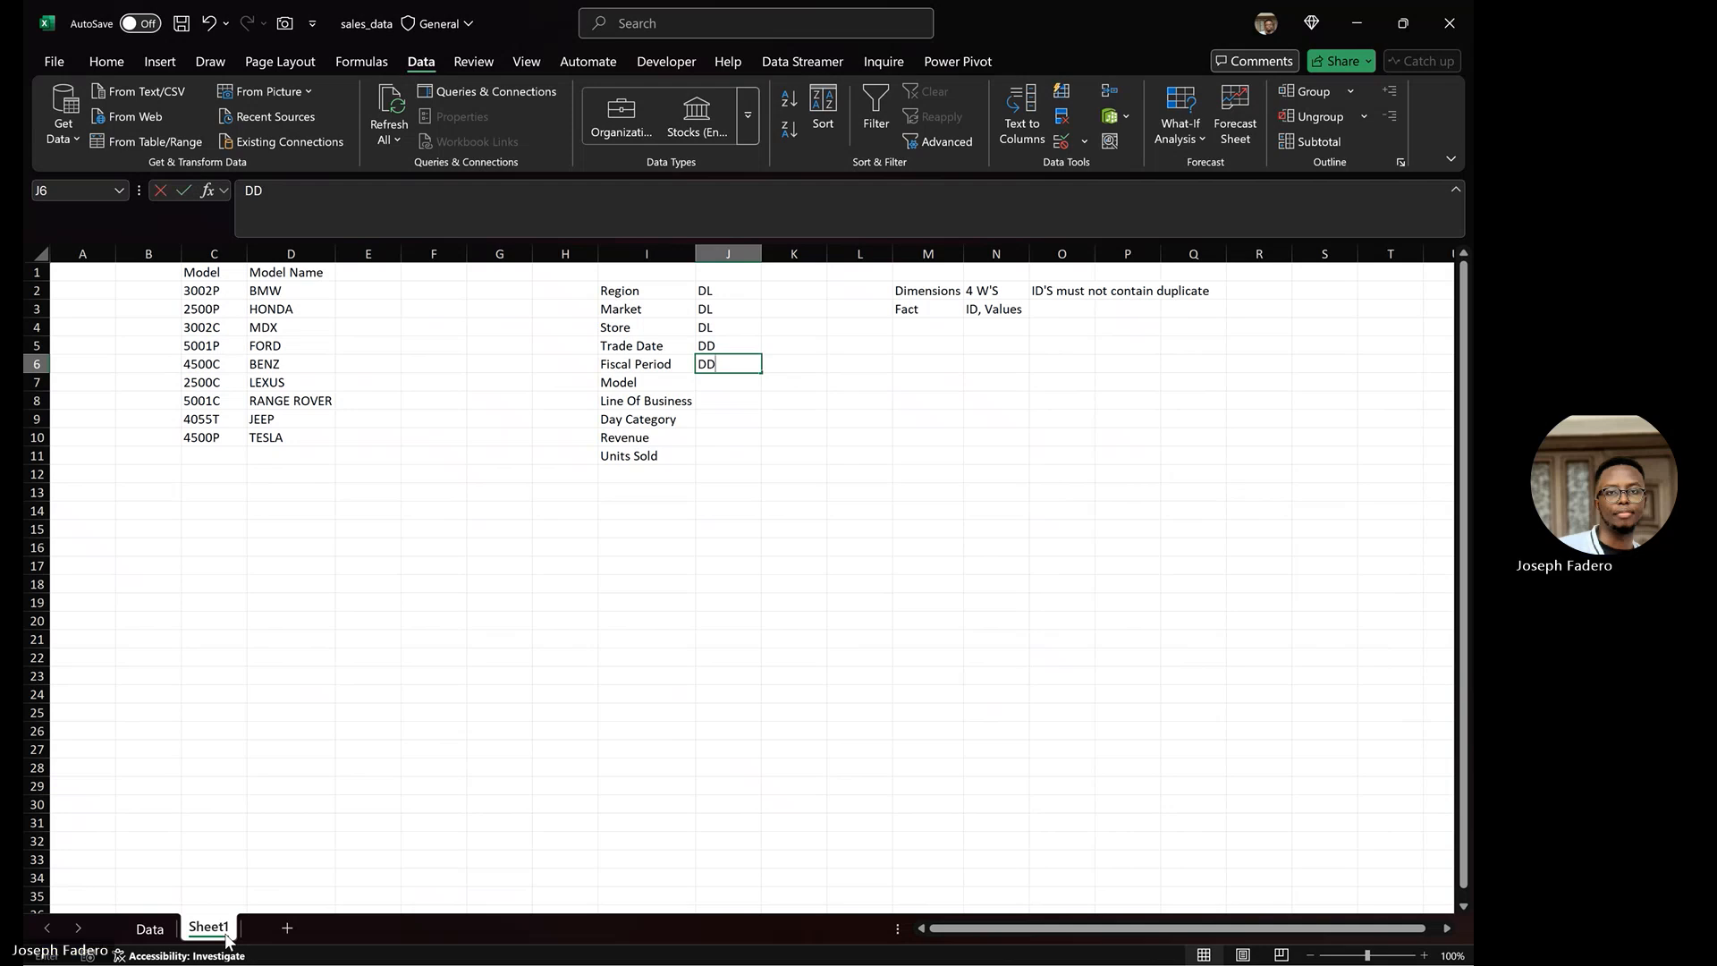
click(738, 420)
text(DD)
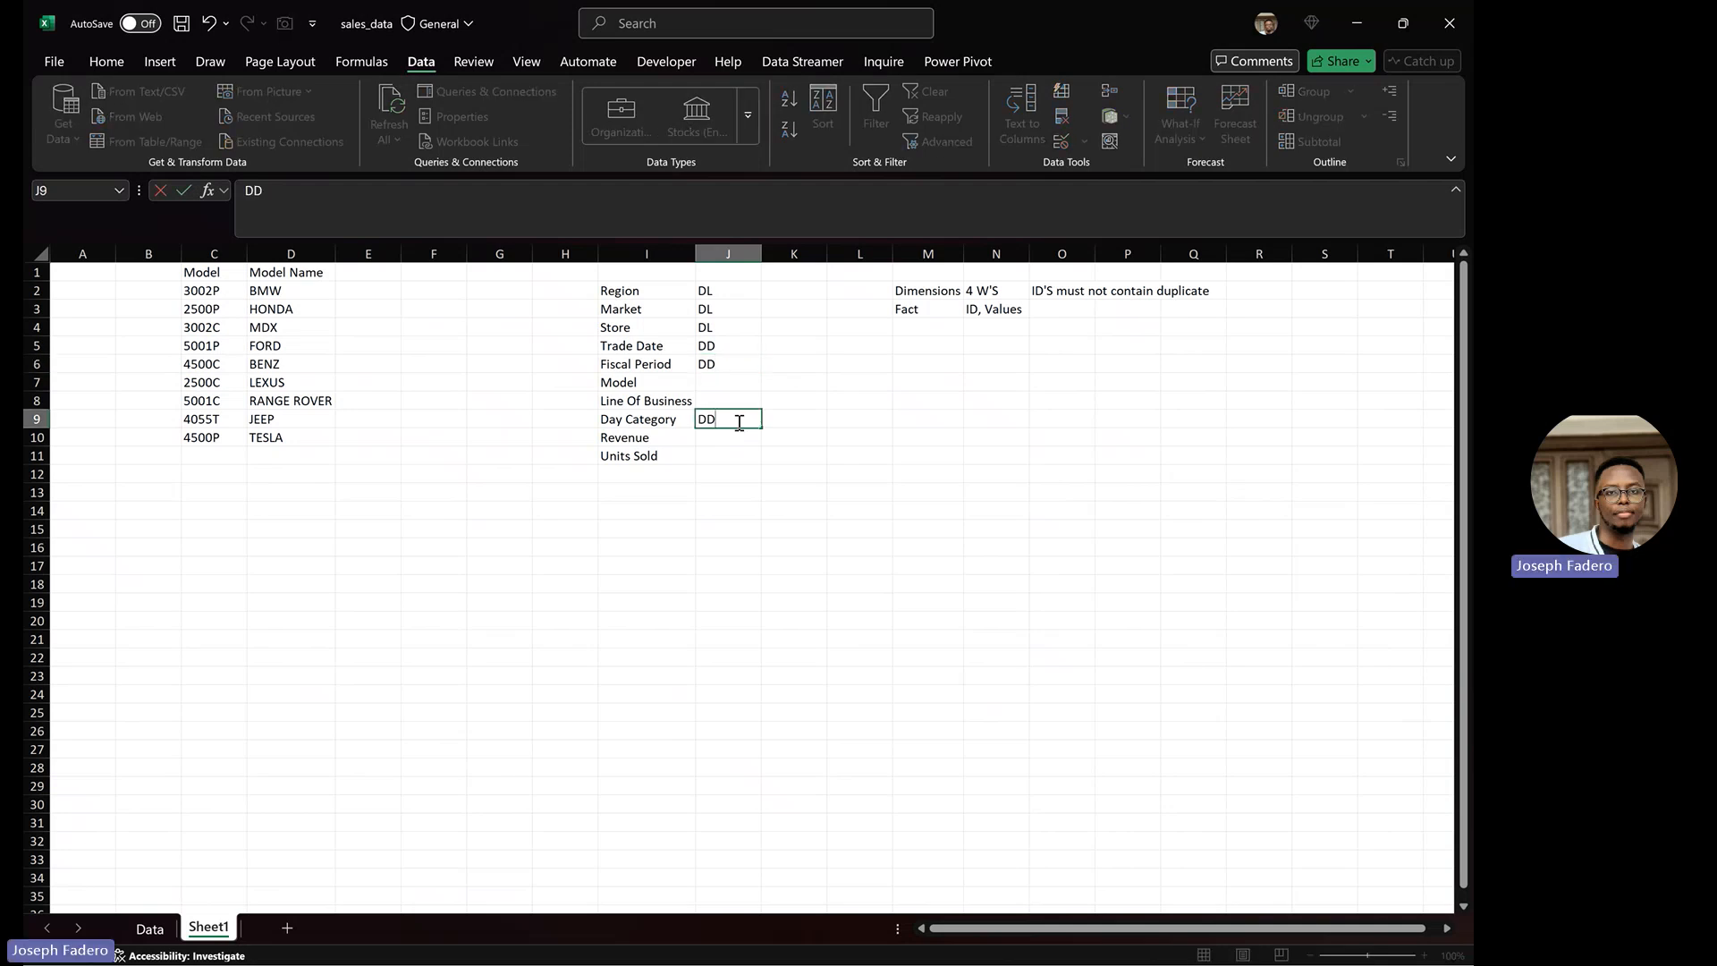
key(Return)
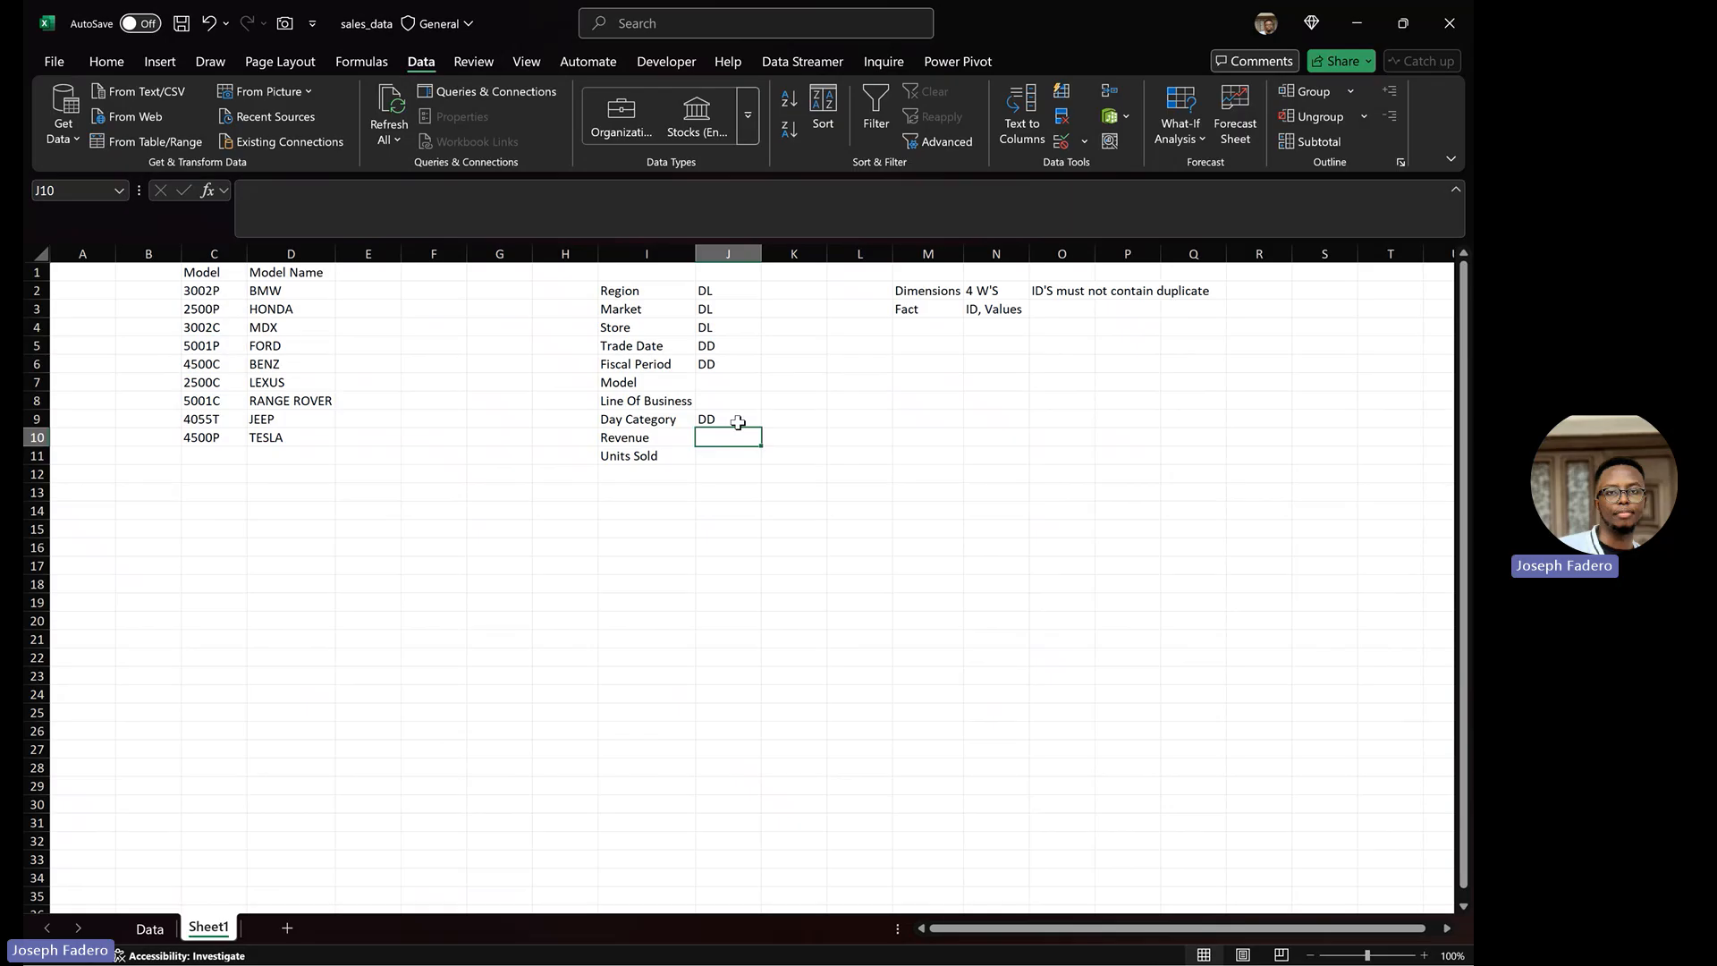
Mark Model as DM in J7 and Line Of Business as DLOB in J8
key(Up)
key(Up)
key(Up)
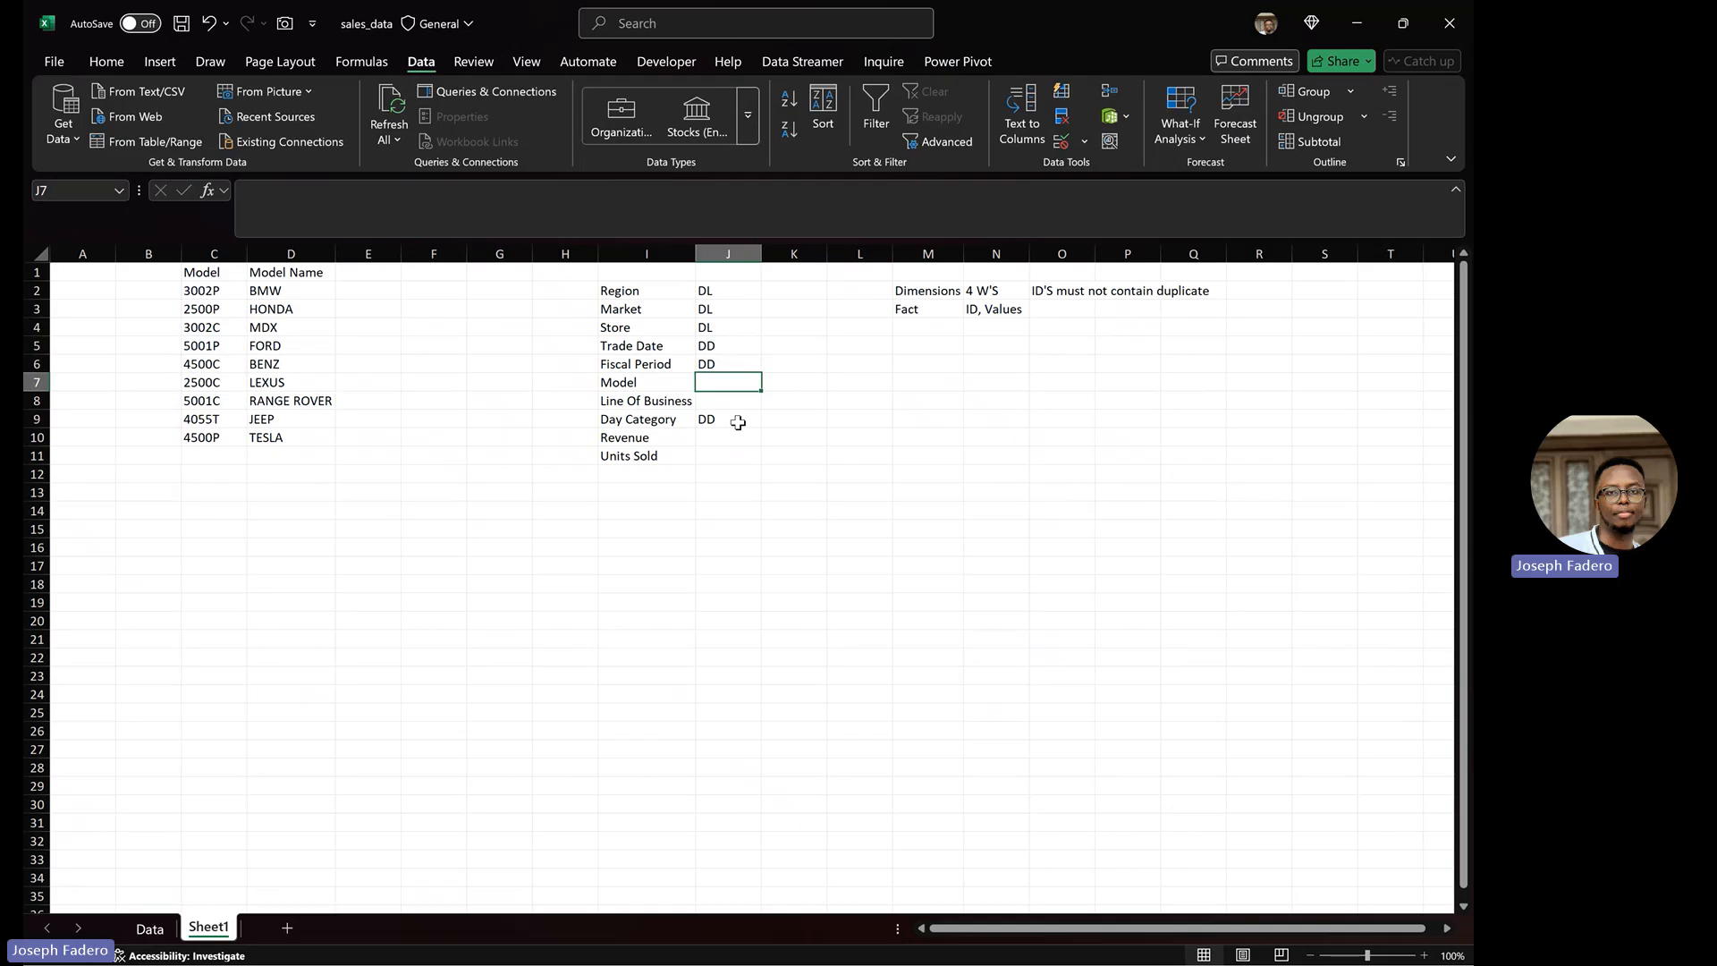
text(DM)
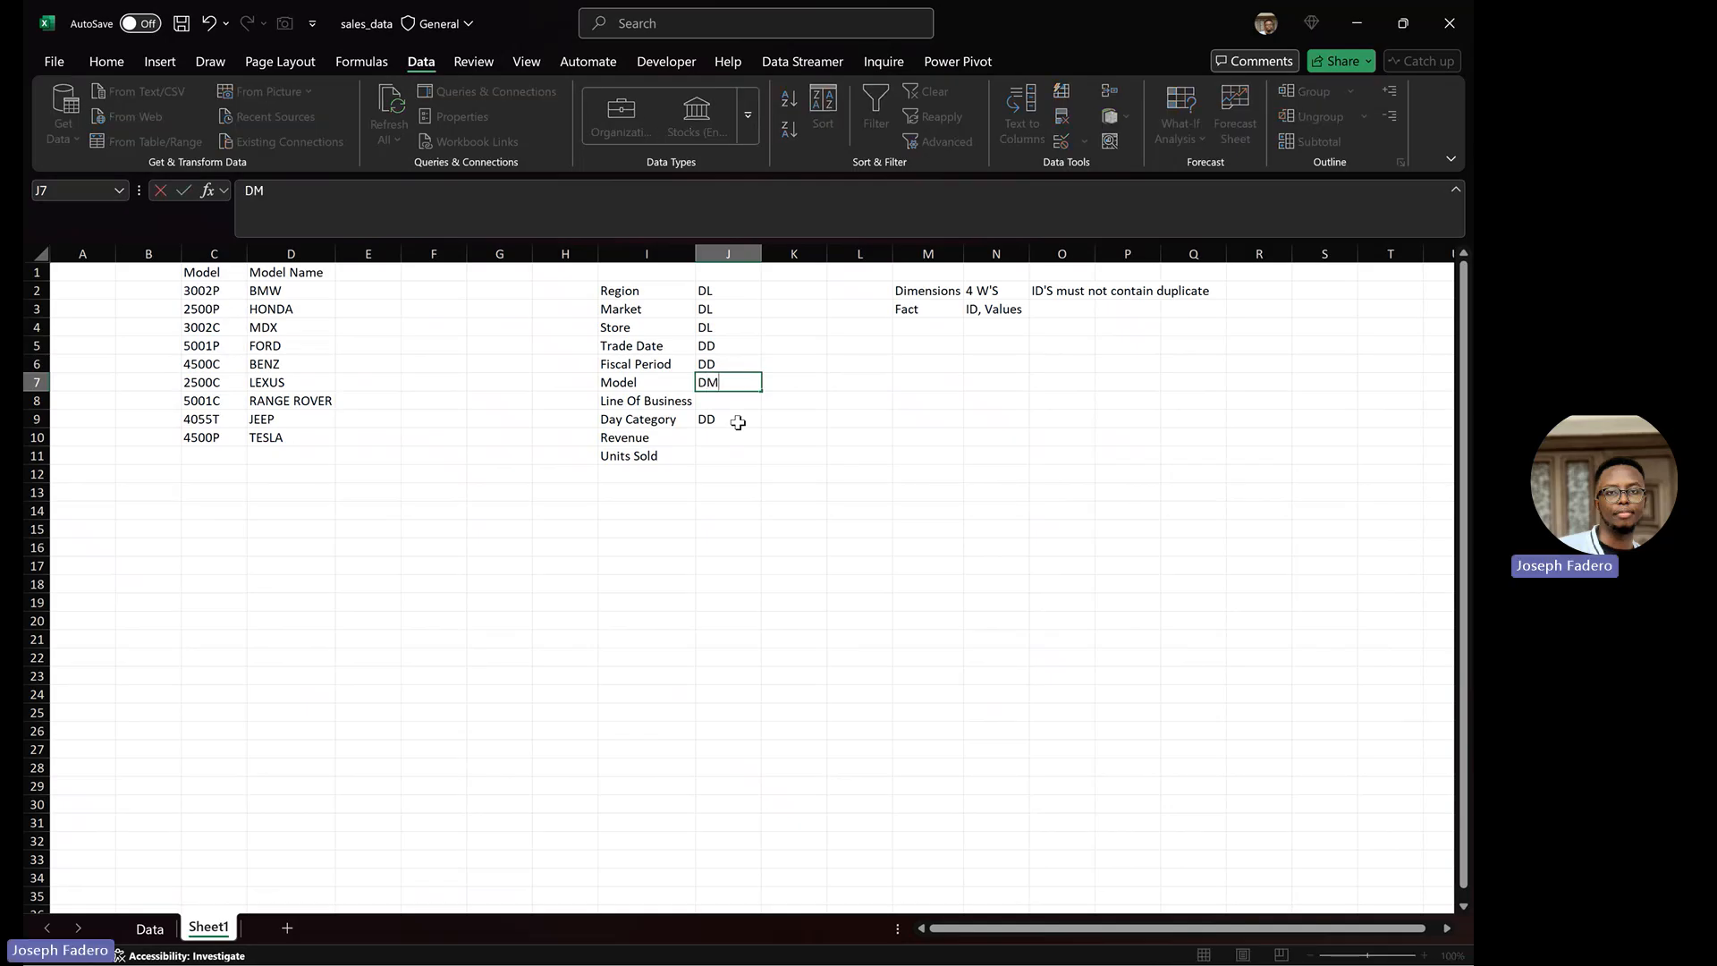
key(Return)
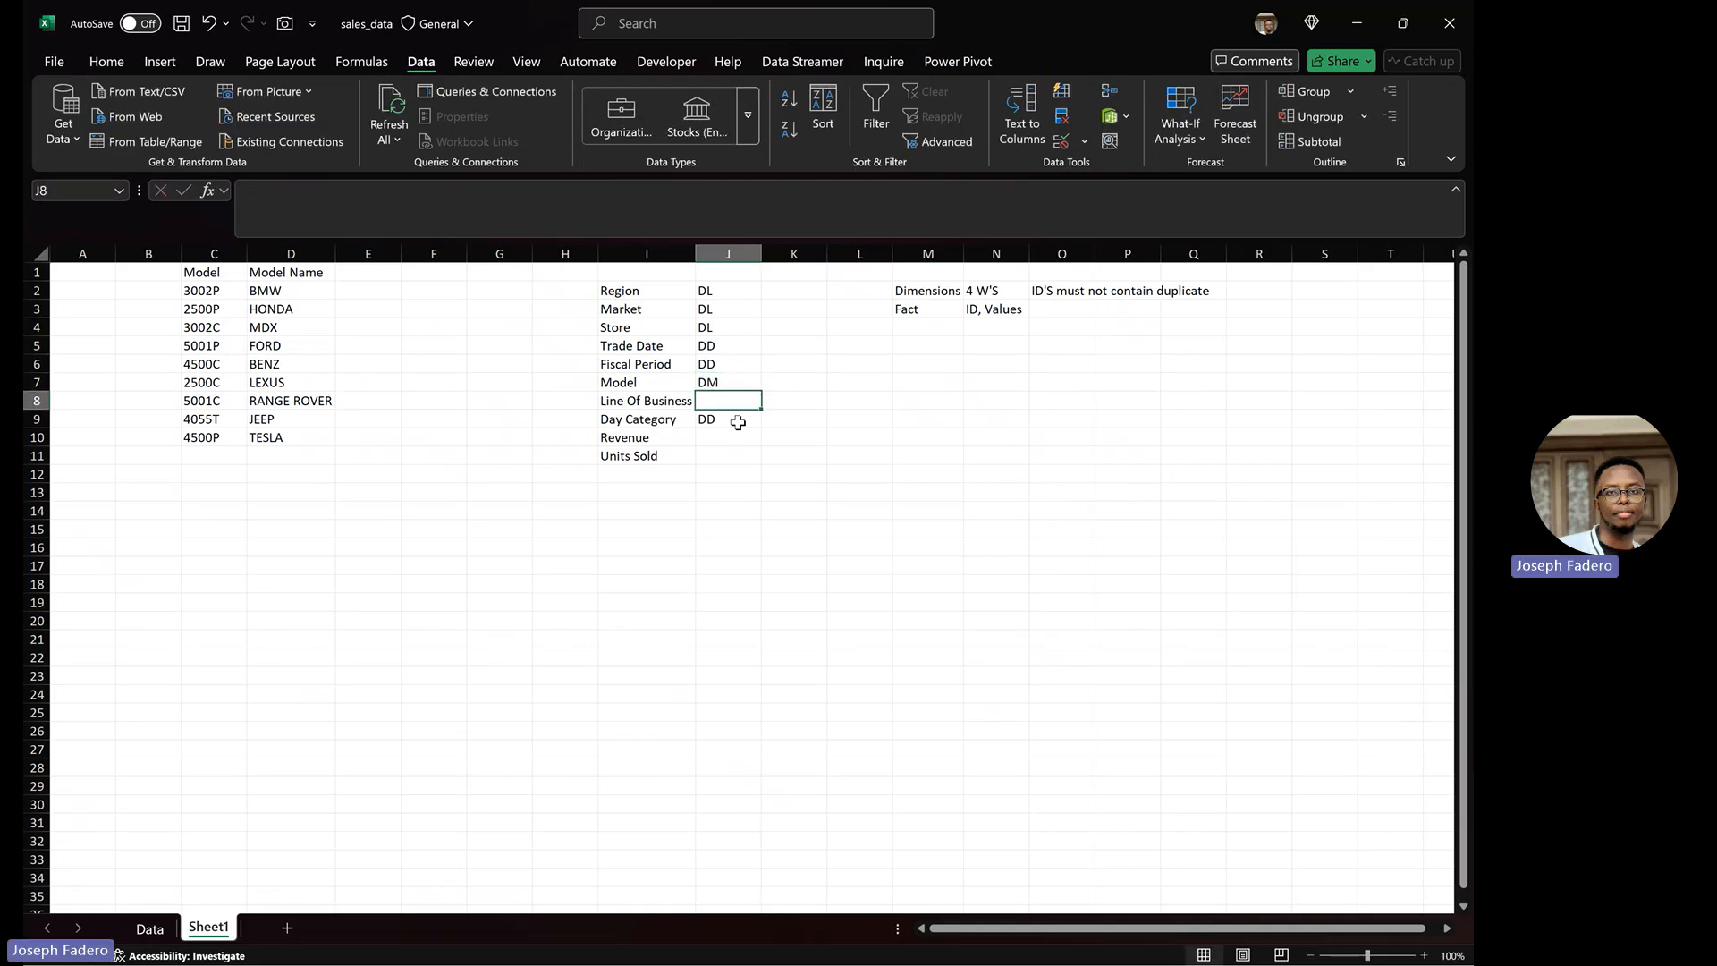
text(DLOB)
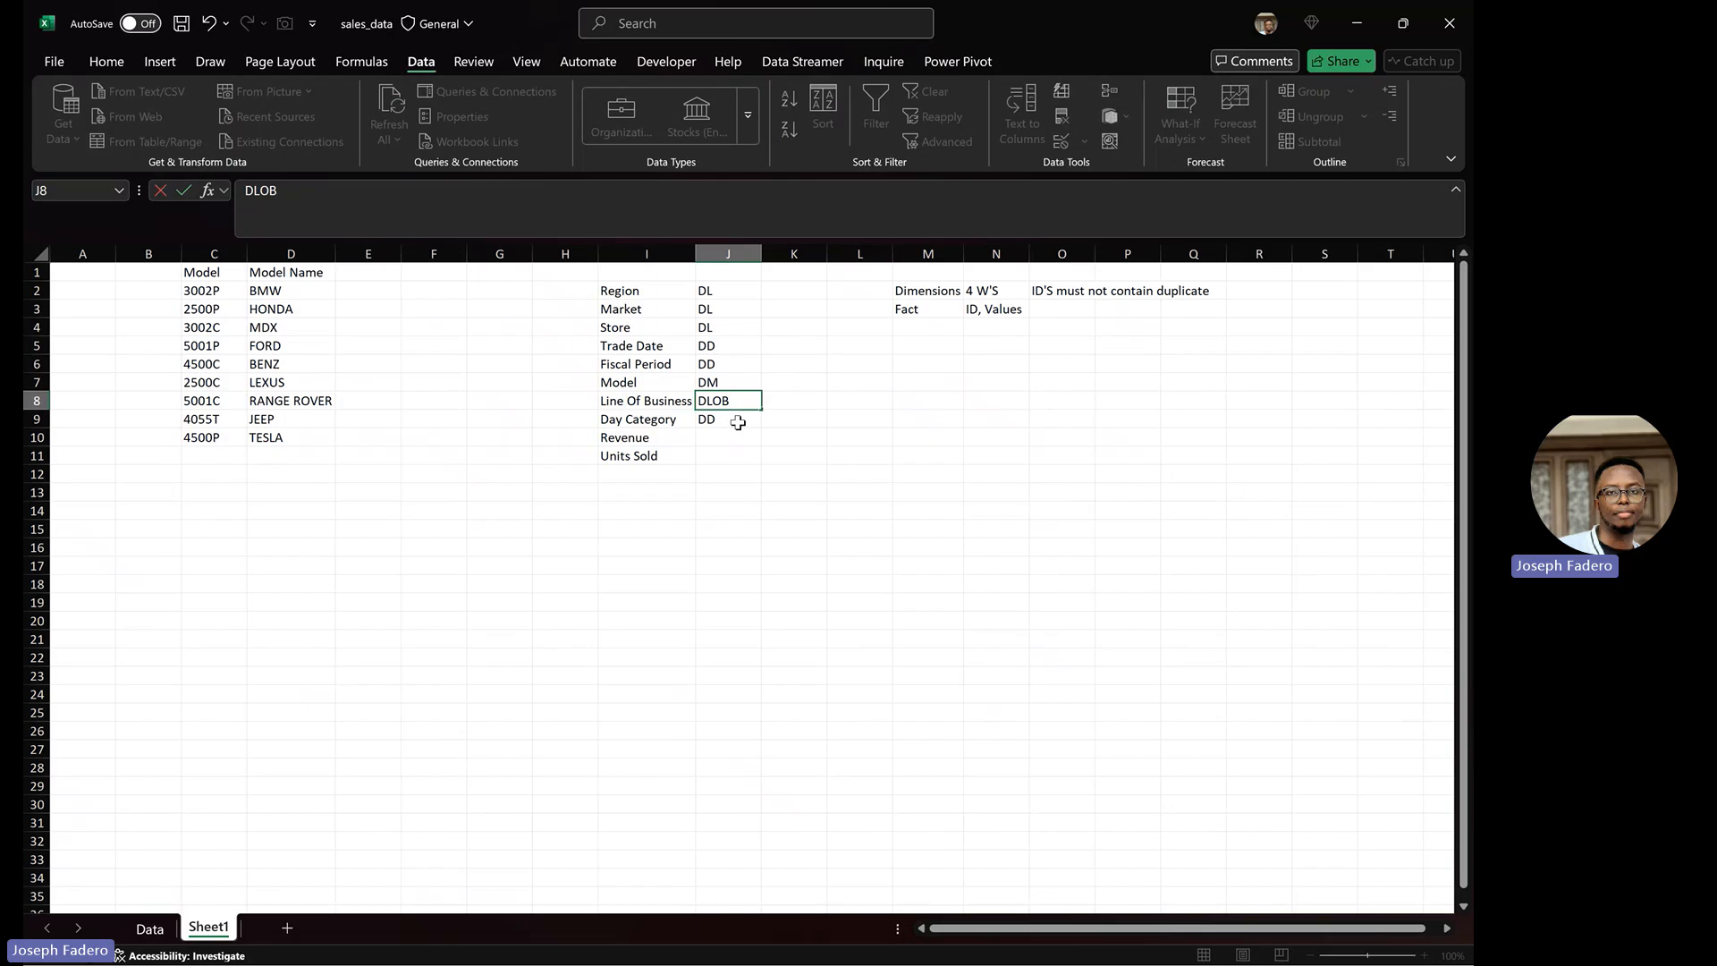
key(Return)
key(Return)
key(Return)
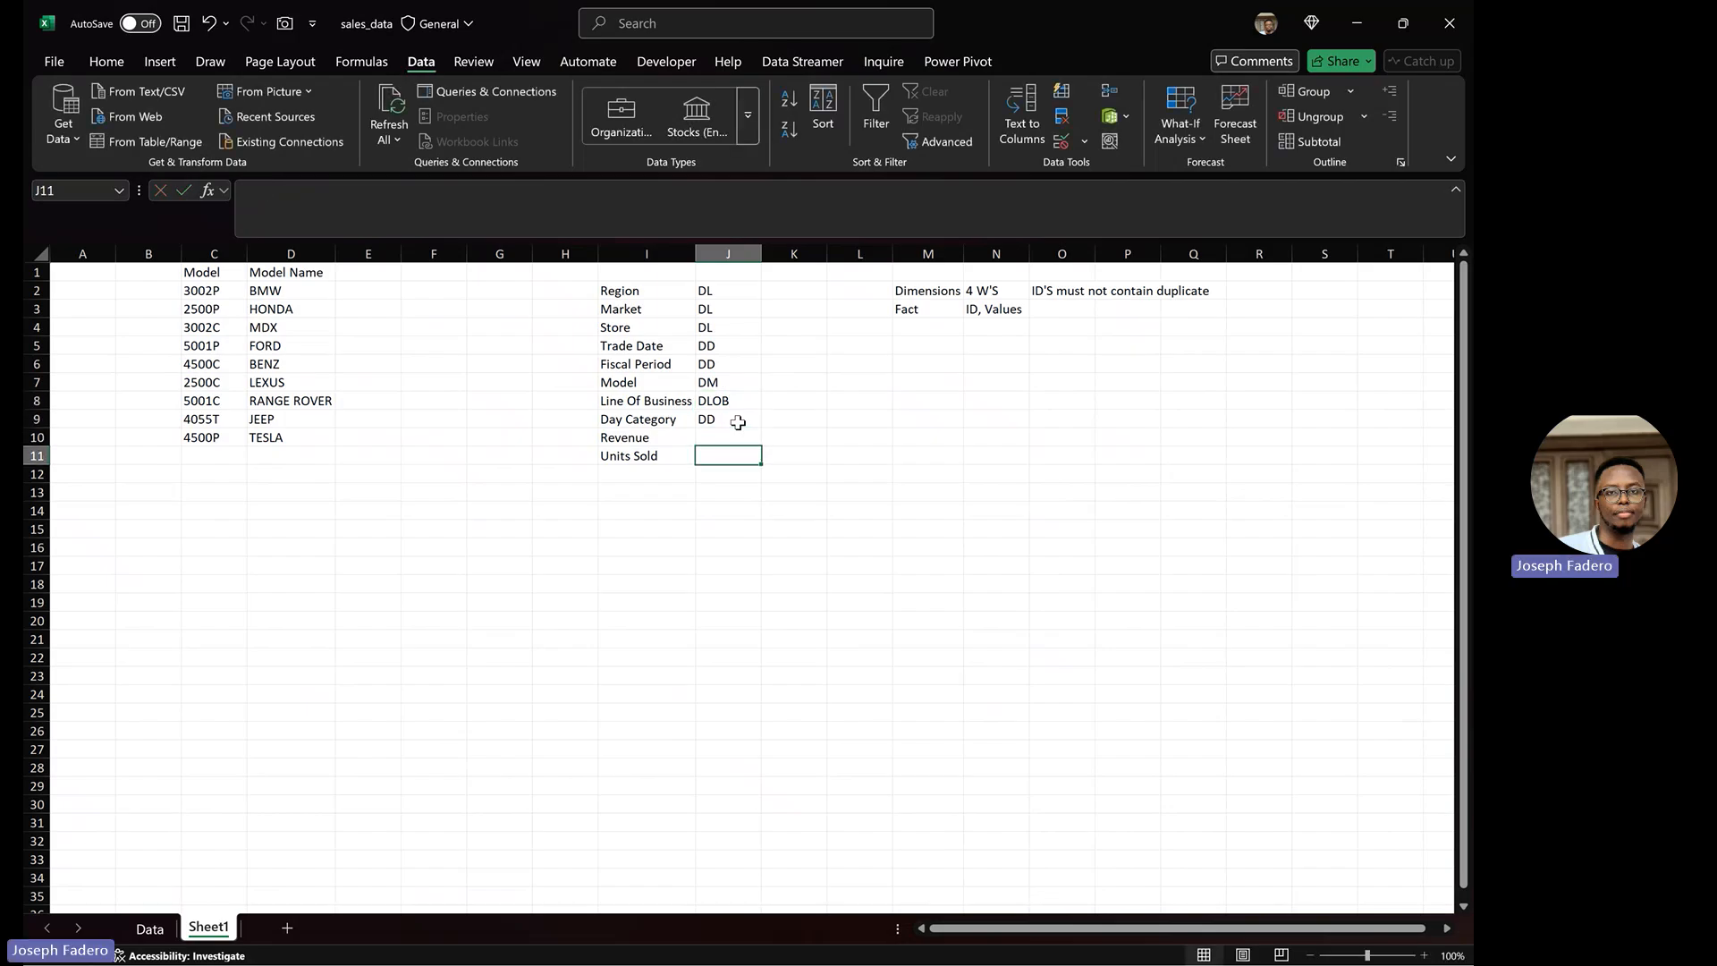
Mark Revenue and Units Sold as V in J10 and J11
key(Up)
key(Left)
key(Down)
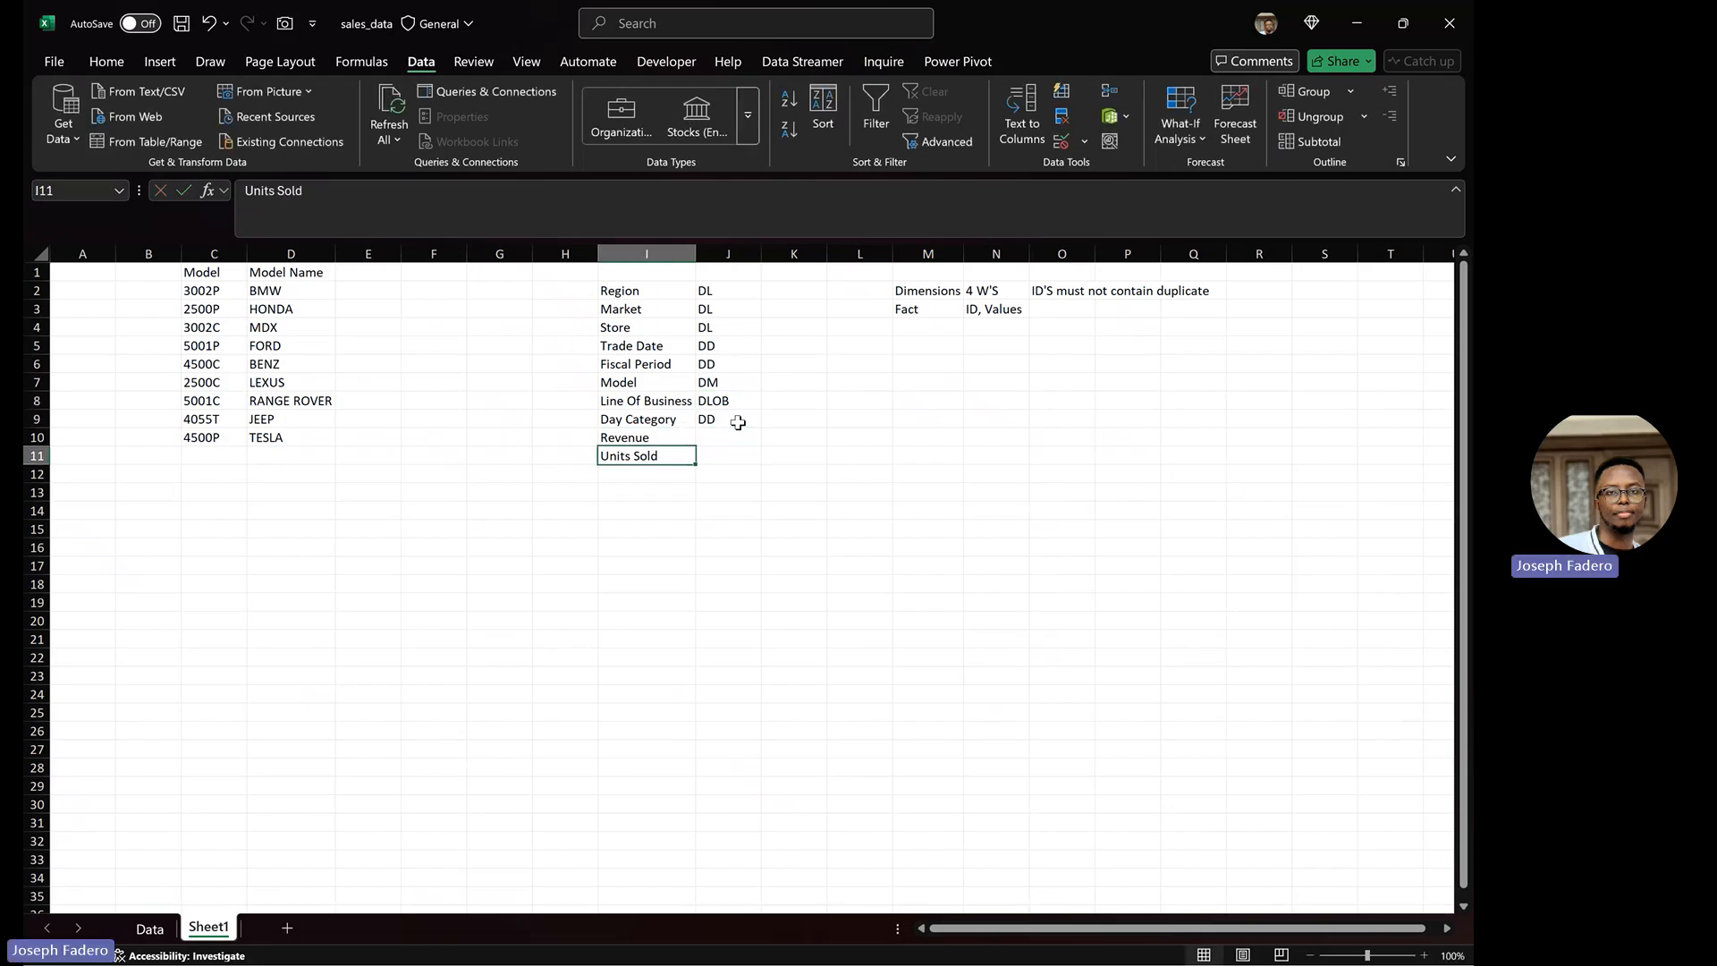
key(Right)
key(Up)
text(V)
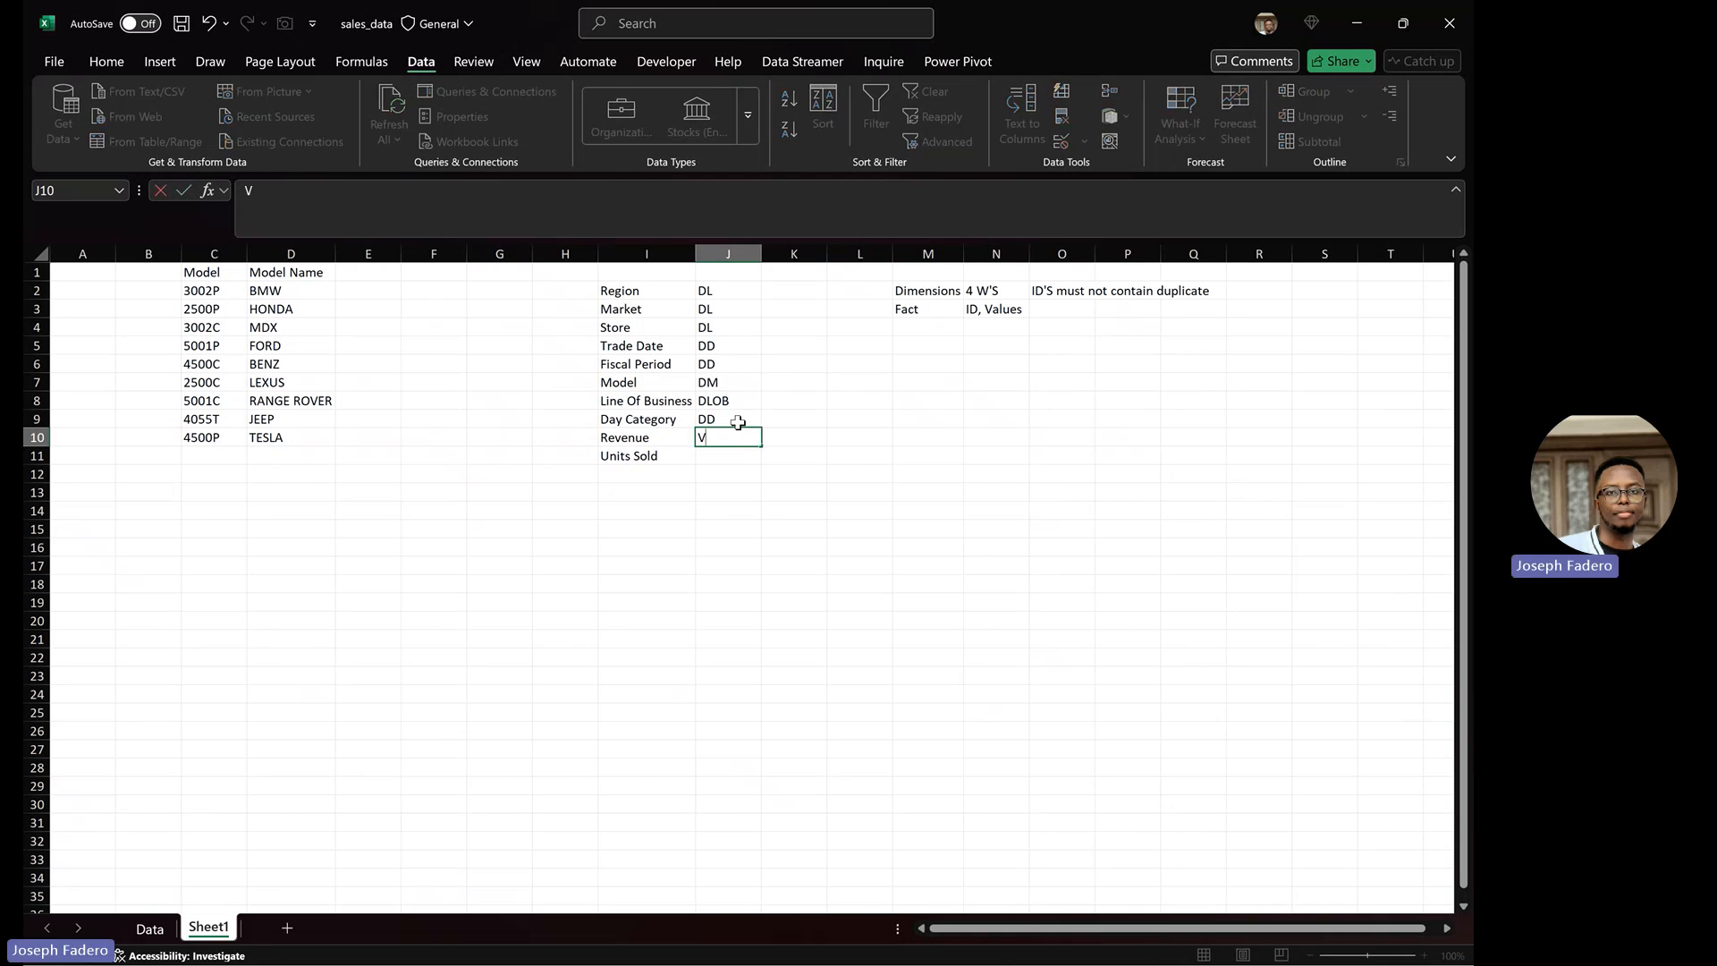
key(Return)
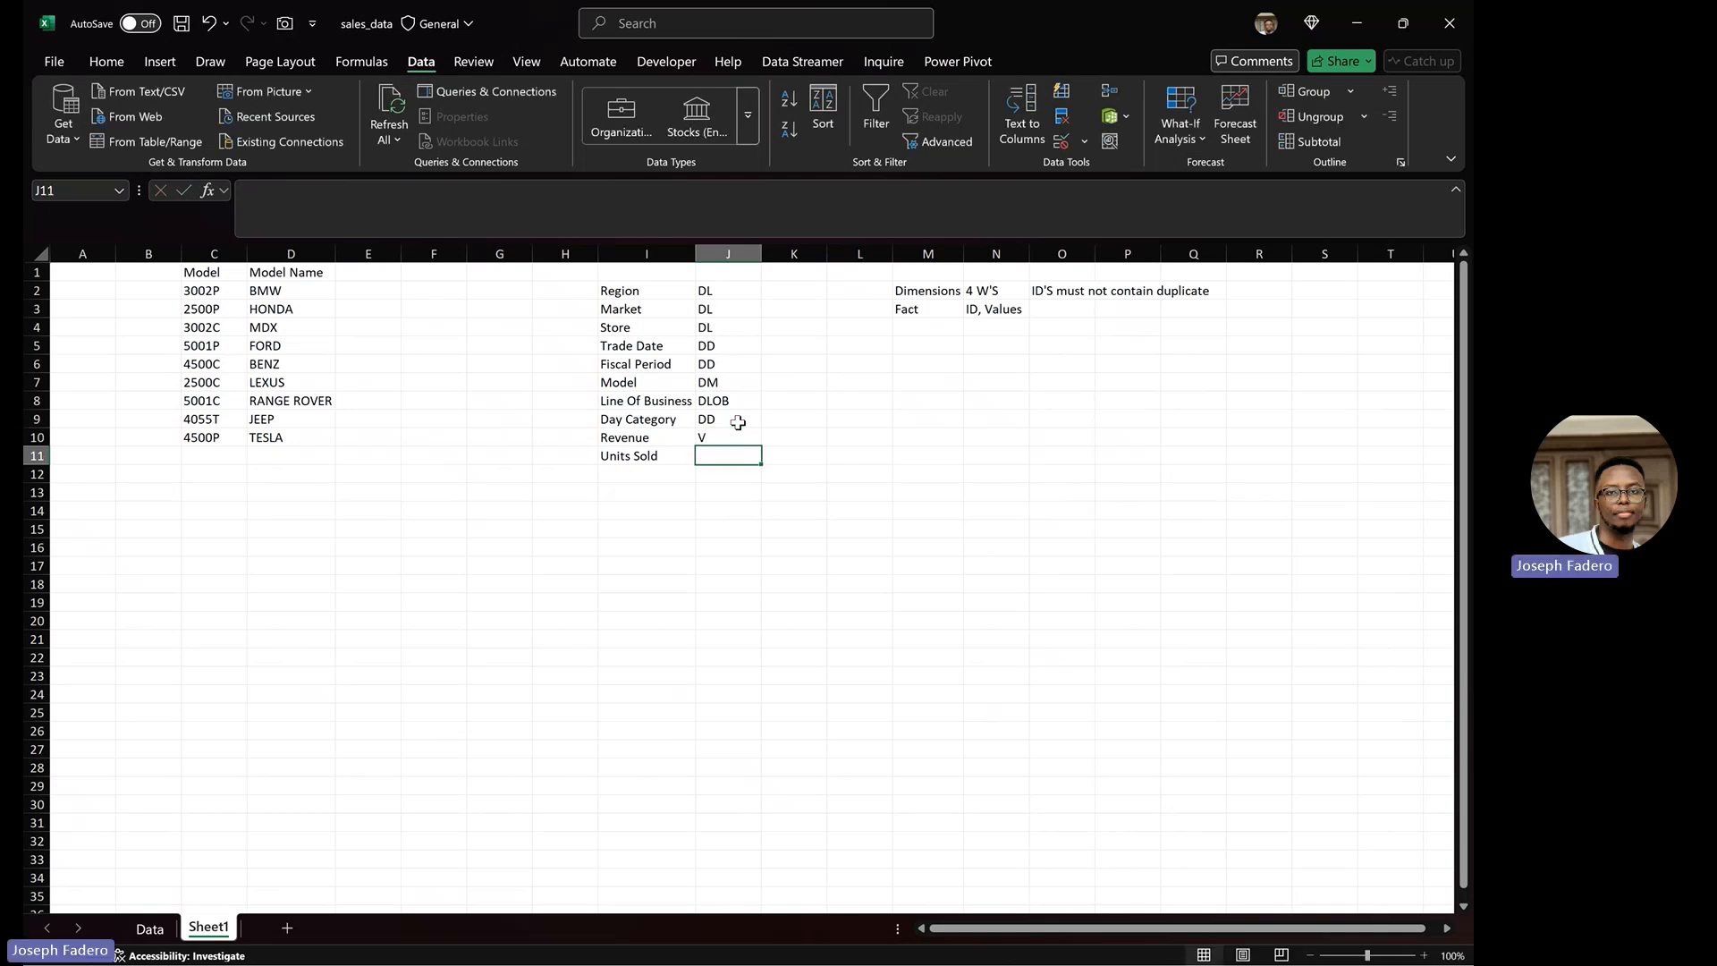
text(V)
key(Return)
key(Up)
key(Up)
key(Up)
key(Up)
key(Up)
key(Up)
key(Up)
key(Up)
key(Up)
key(Up)
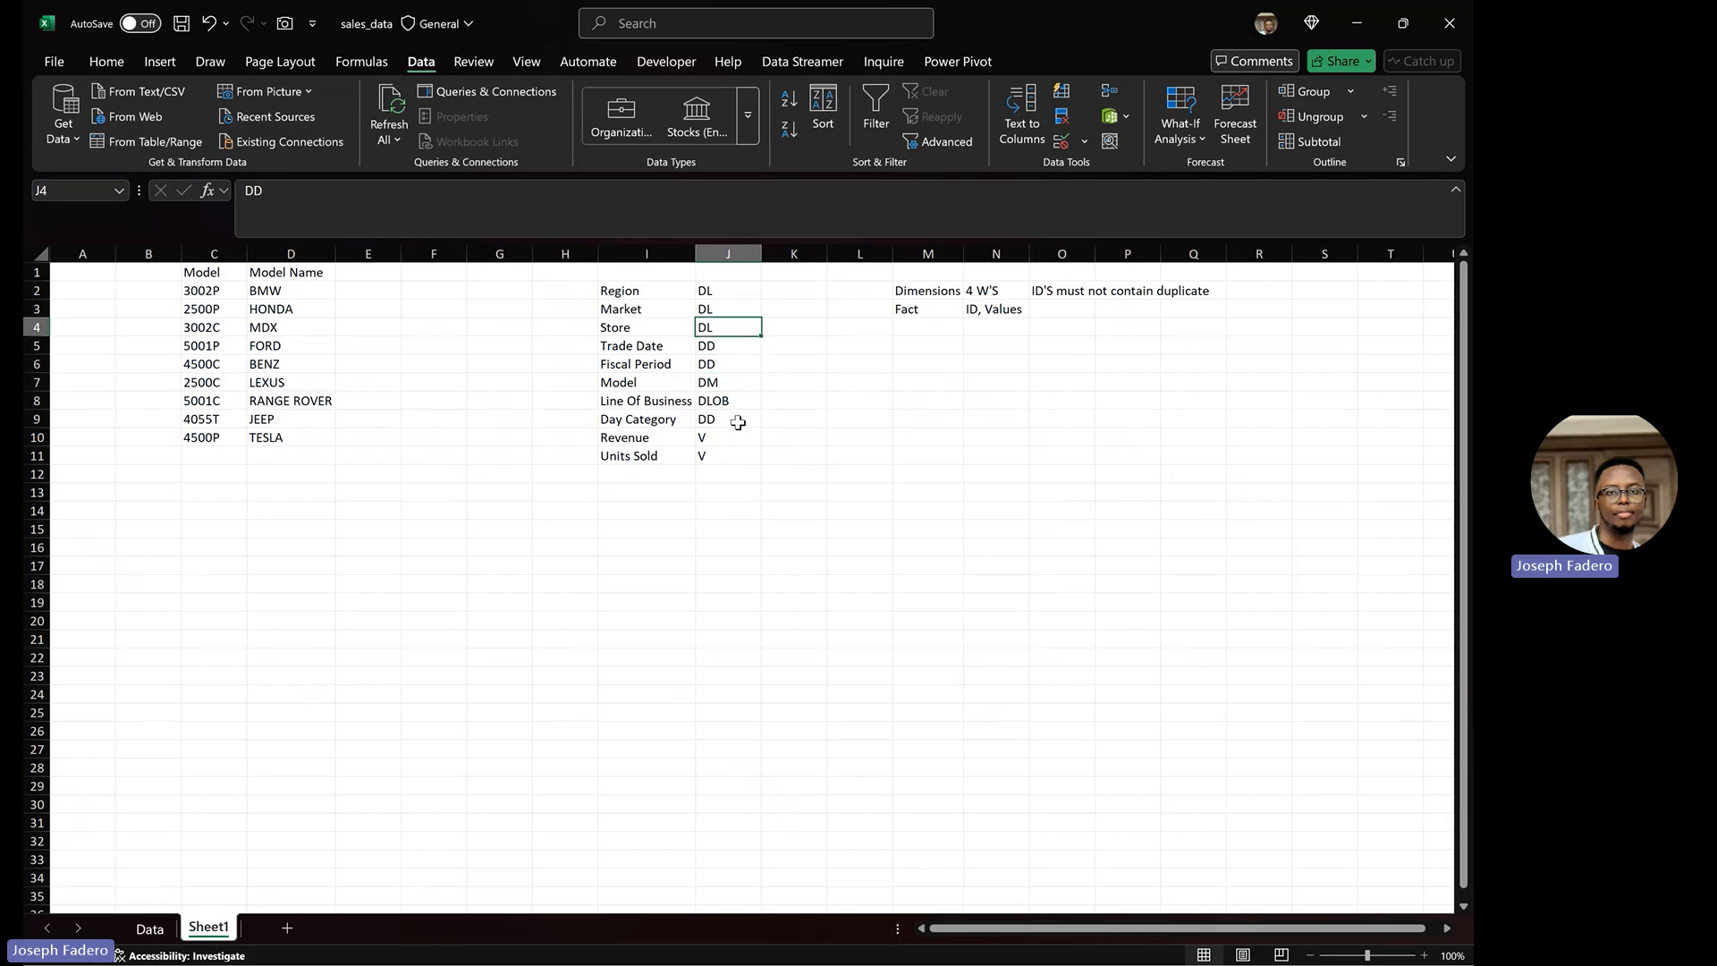
Enter the heading "Group Related fields" in J1 and widen column J to fit it
key(Up)
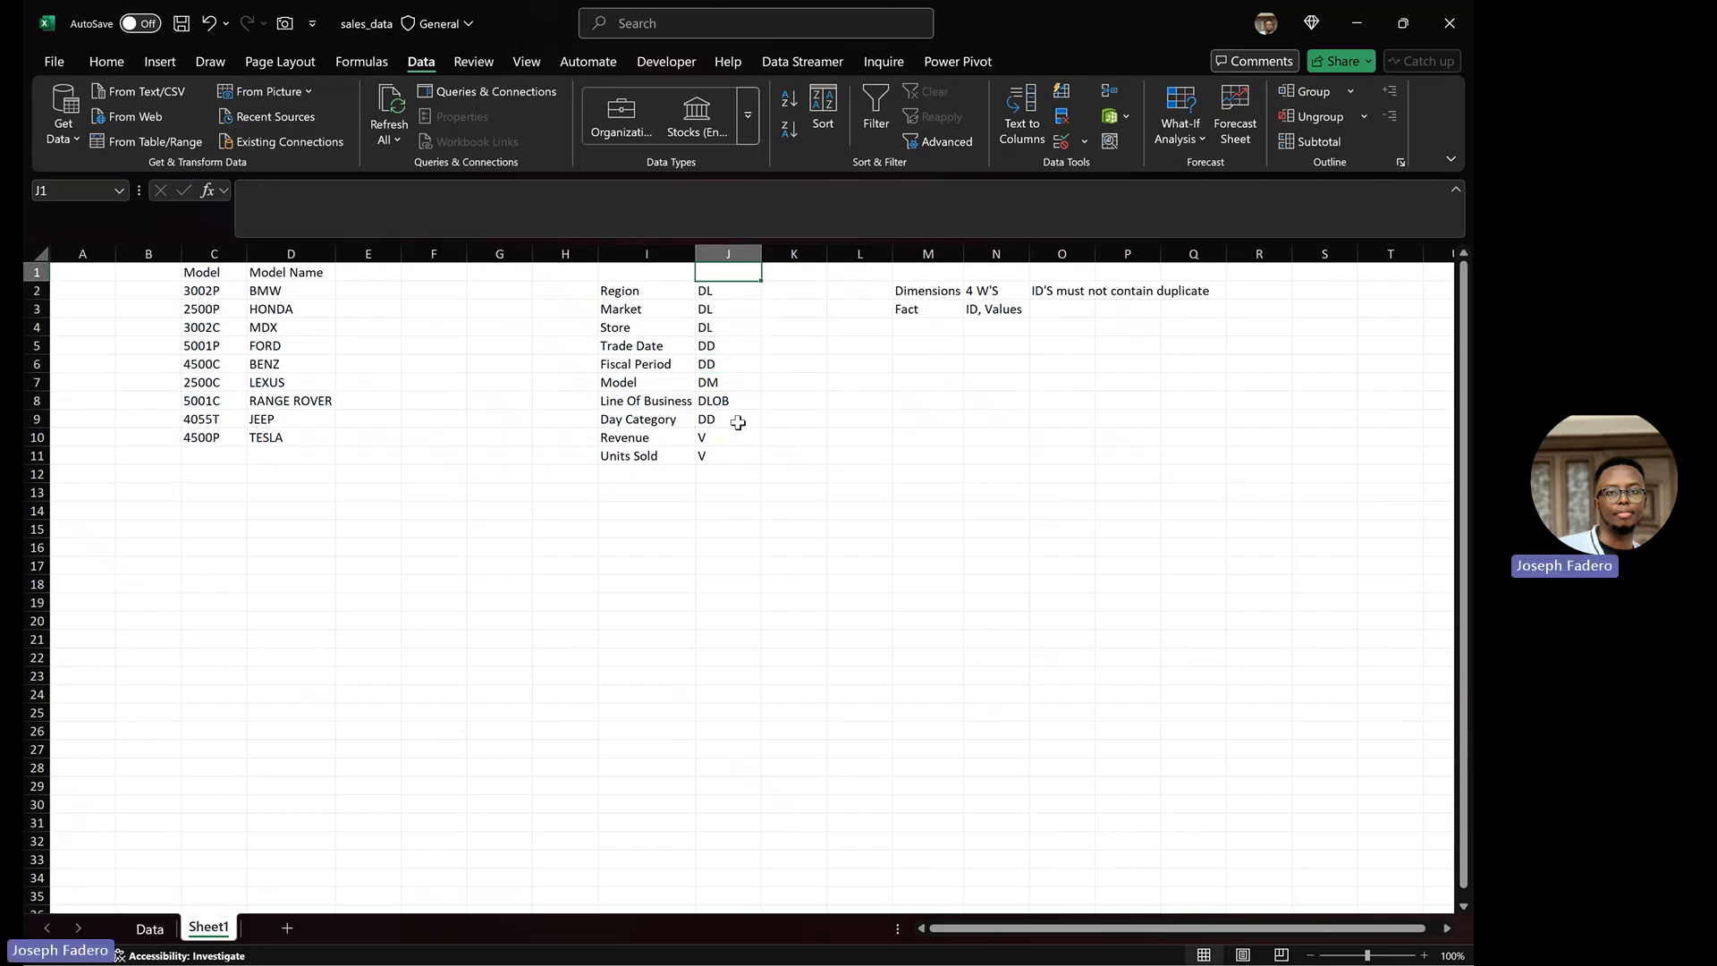
text(G)
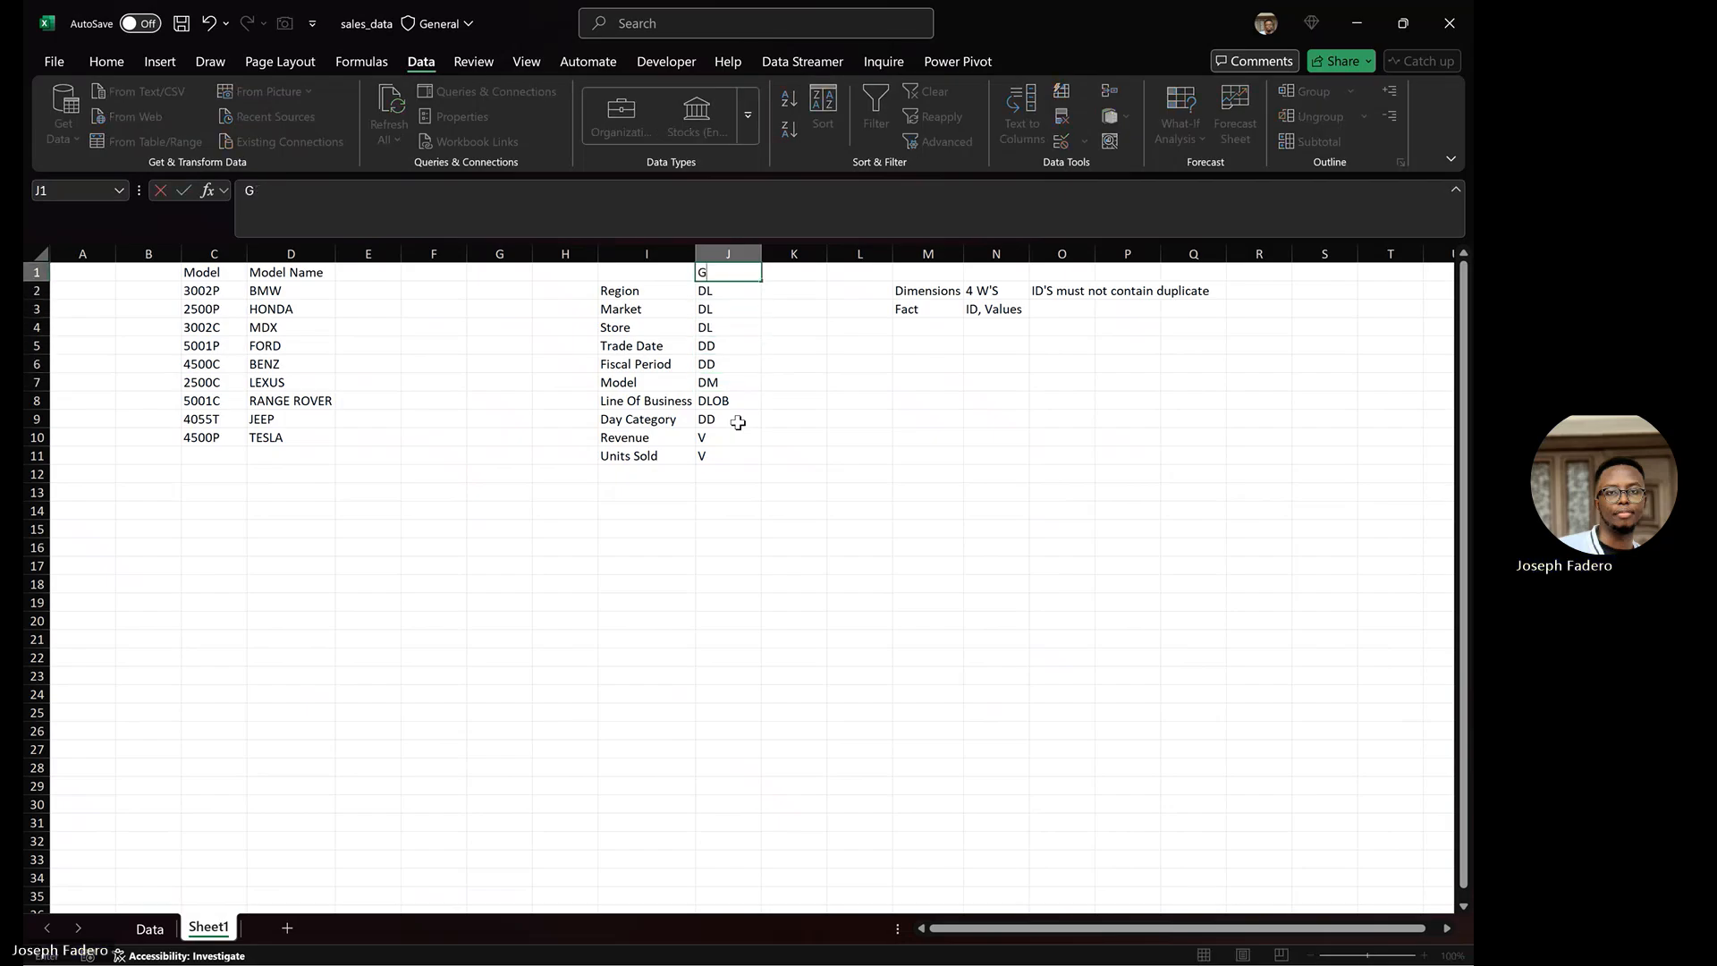
text(roup Related fields)
key(Return)
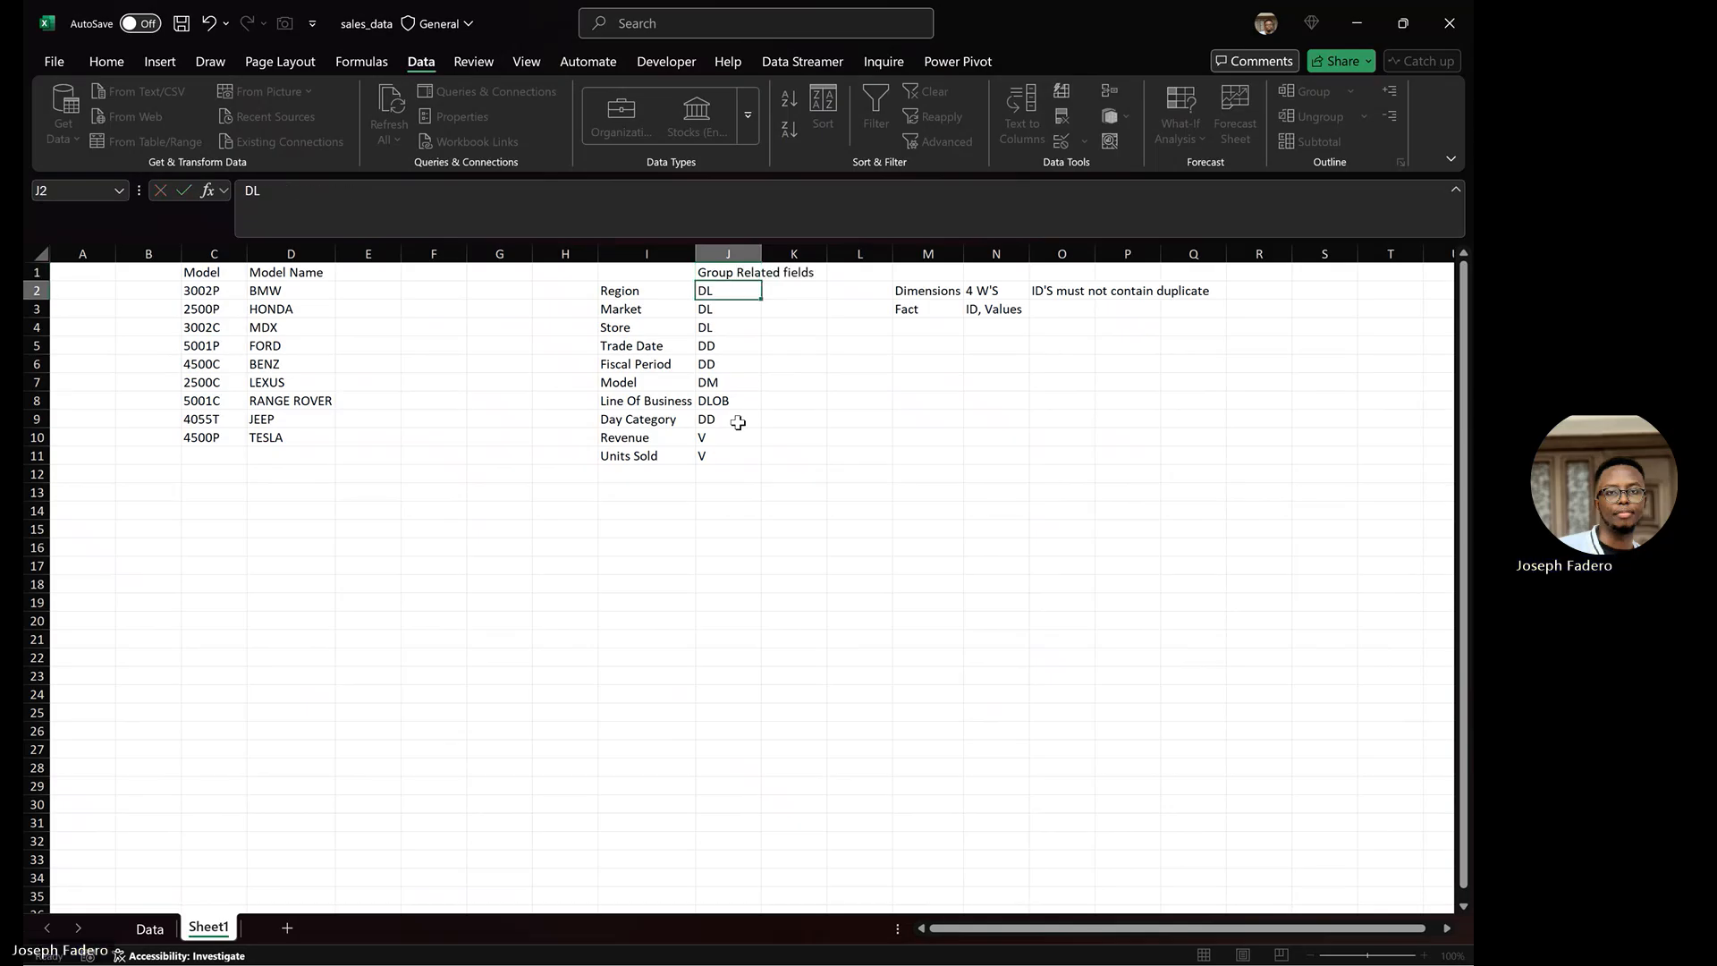
drag(773, 255, 819, 255)
click(863, 294)
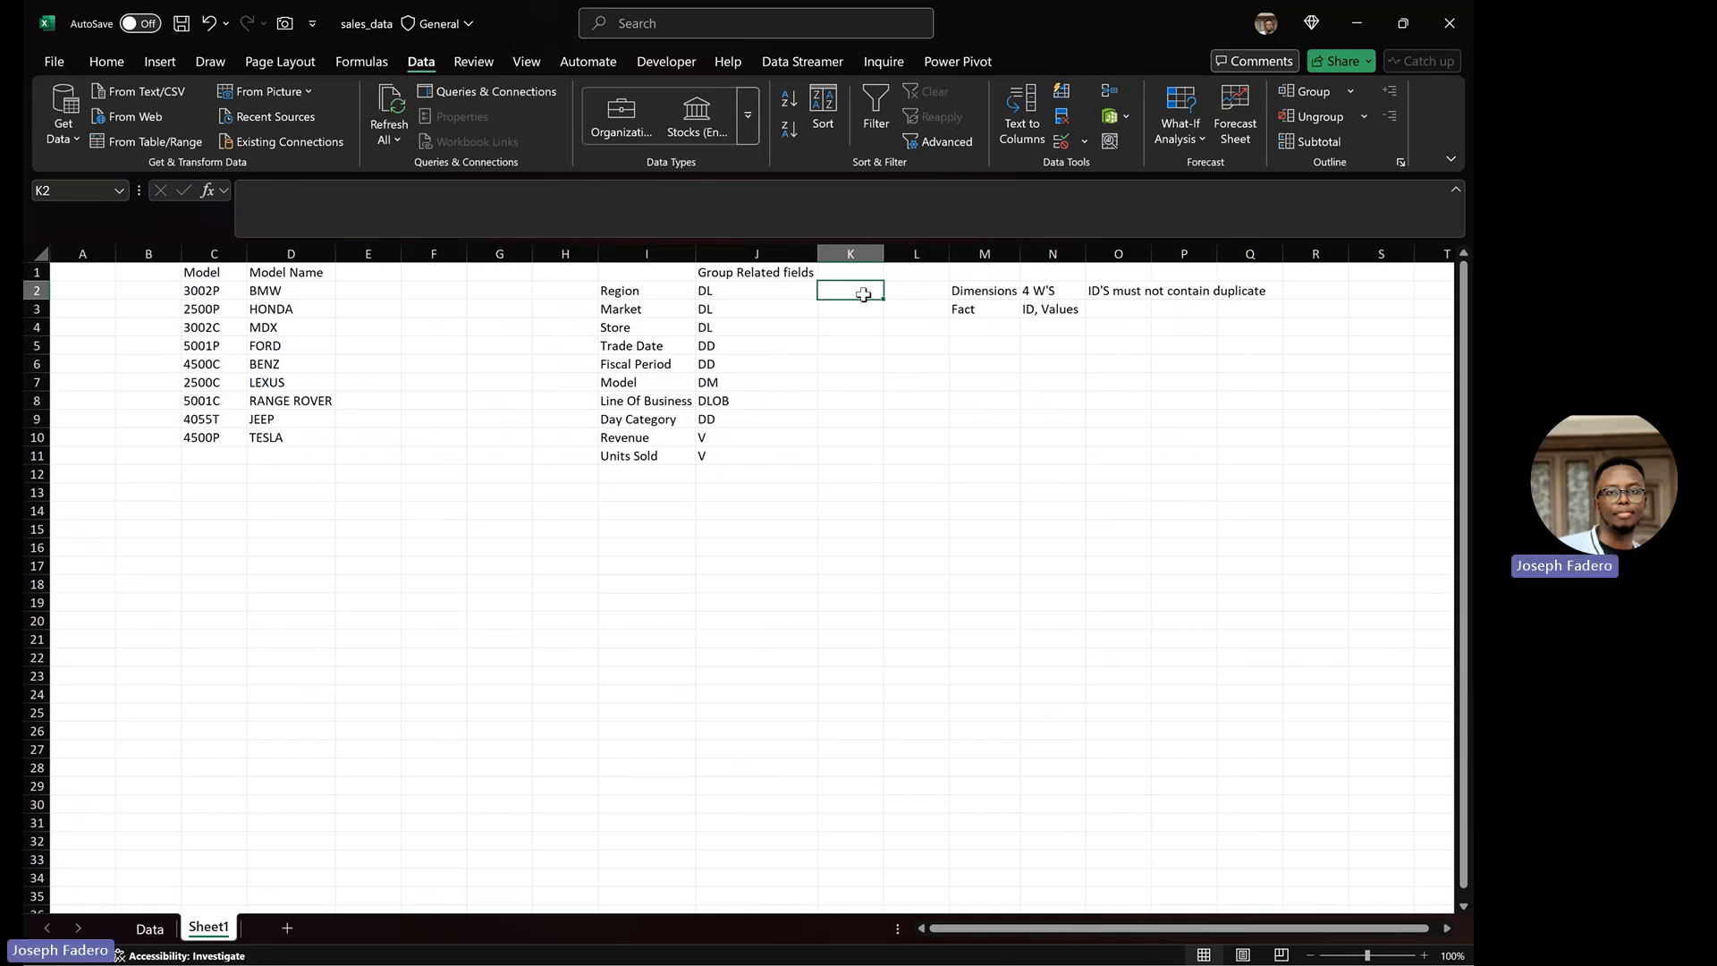
Examine the Region, Market and Store columns on the Data sheet to judge which one can serve as the location key
click(154, 935)
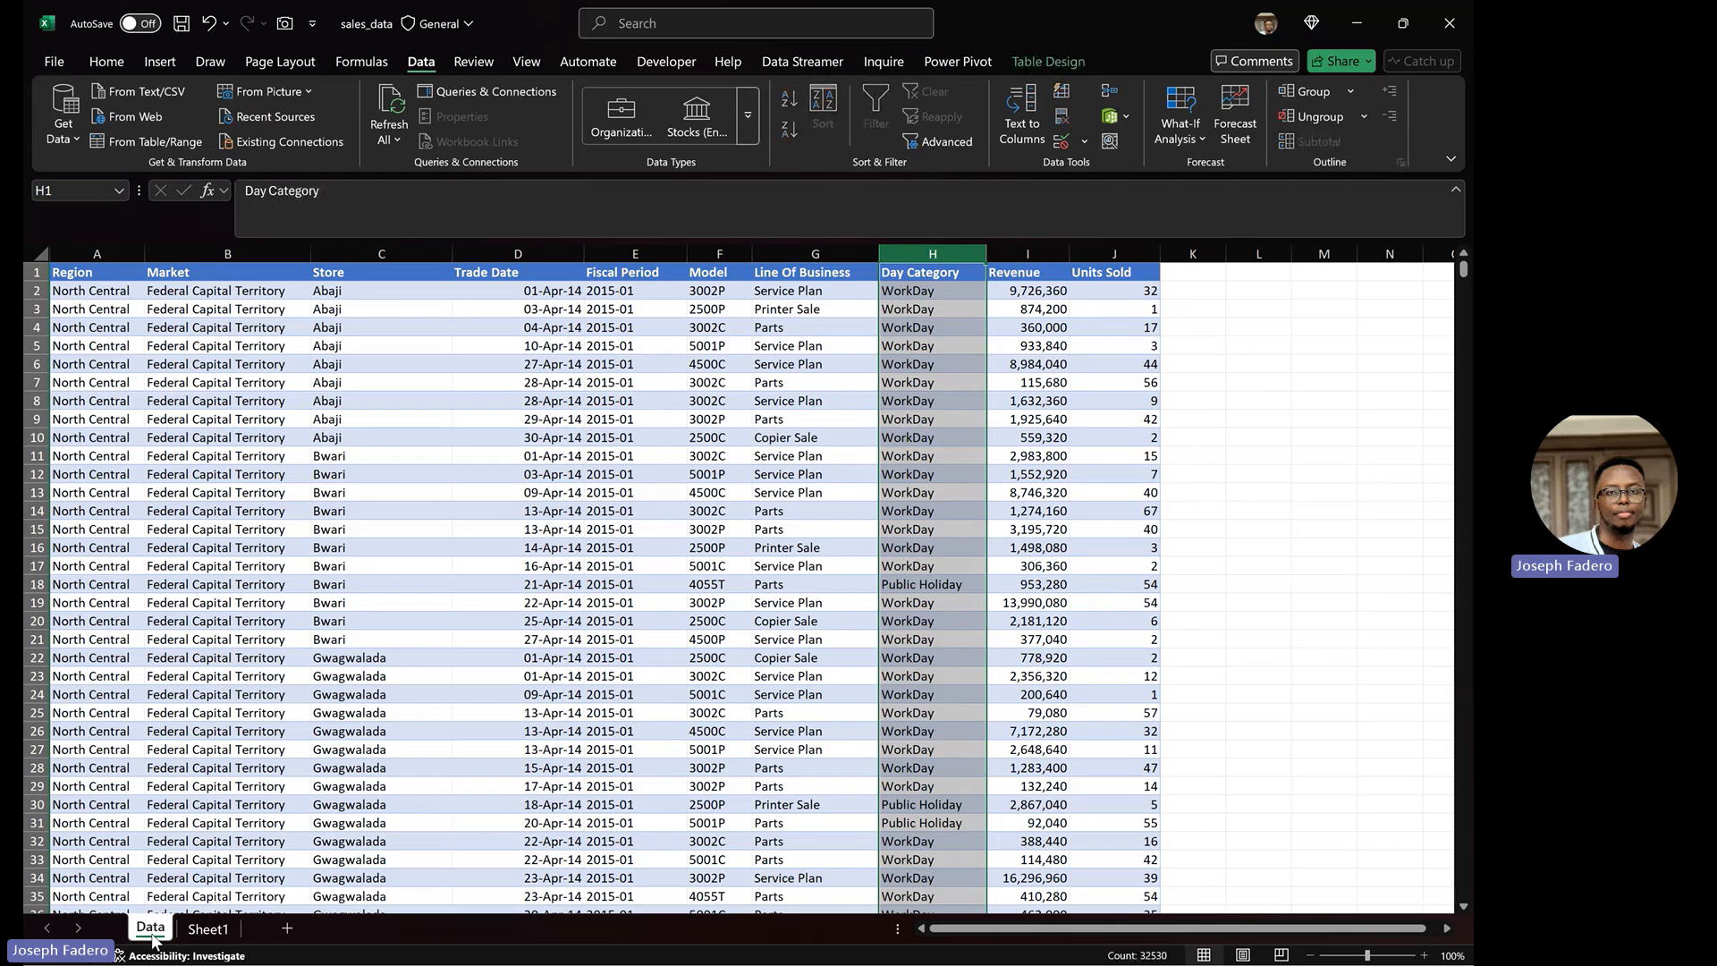
click(96, 249)
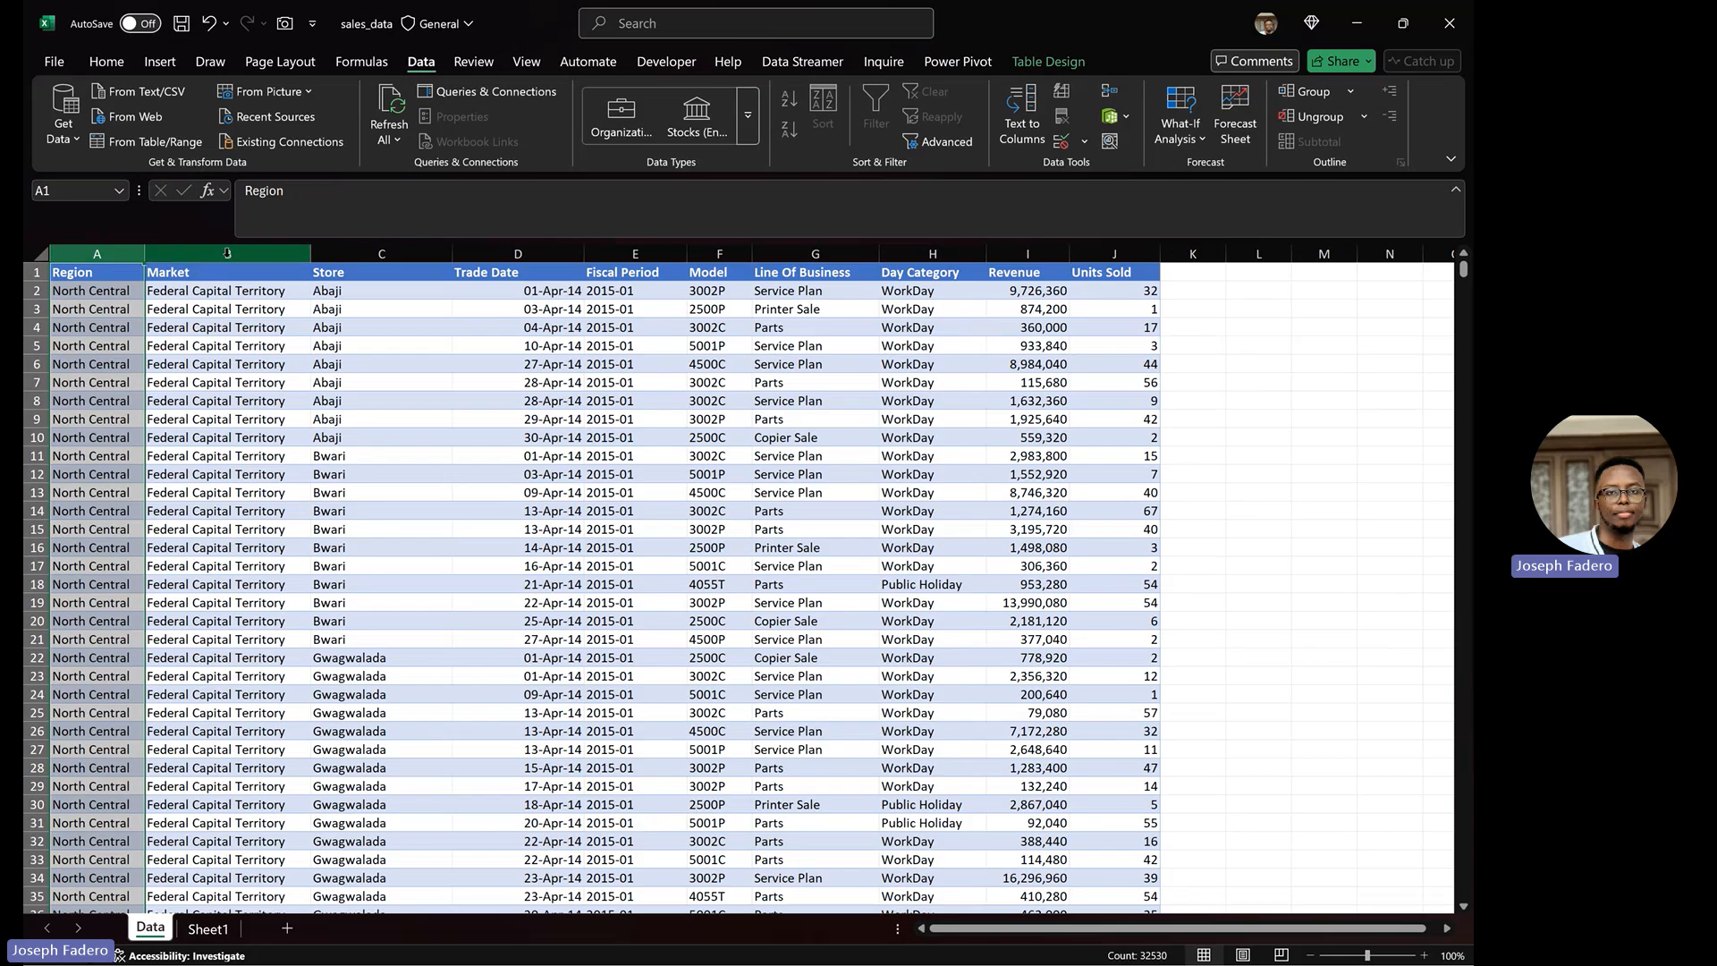
shift+click(359, 257)
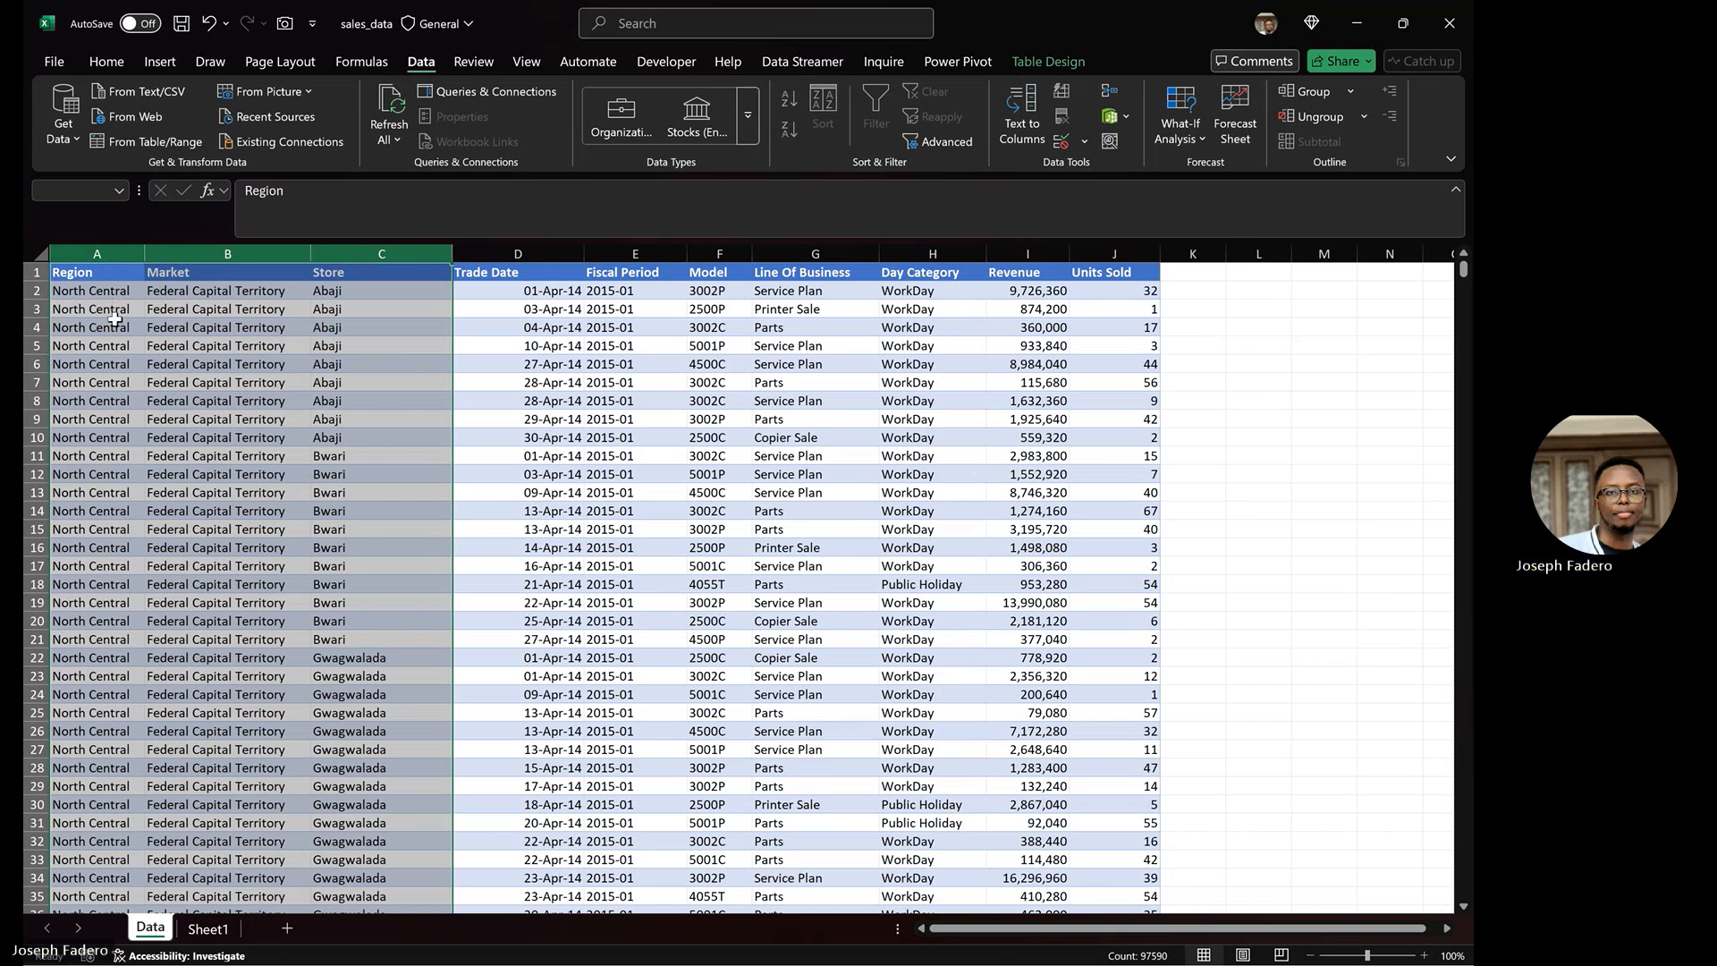
click(116, 254)
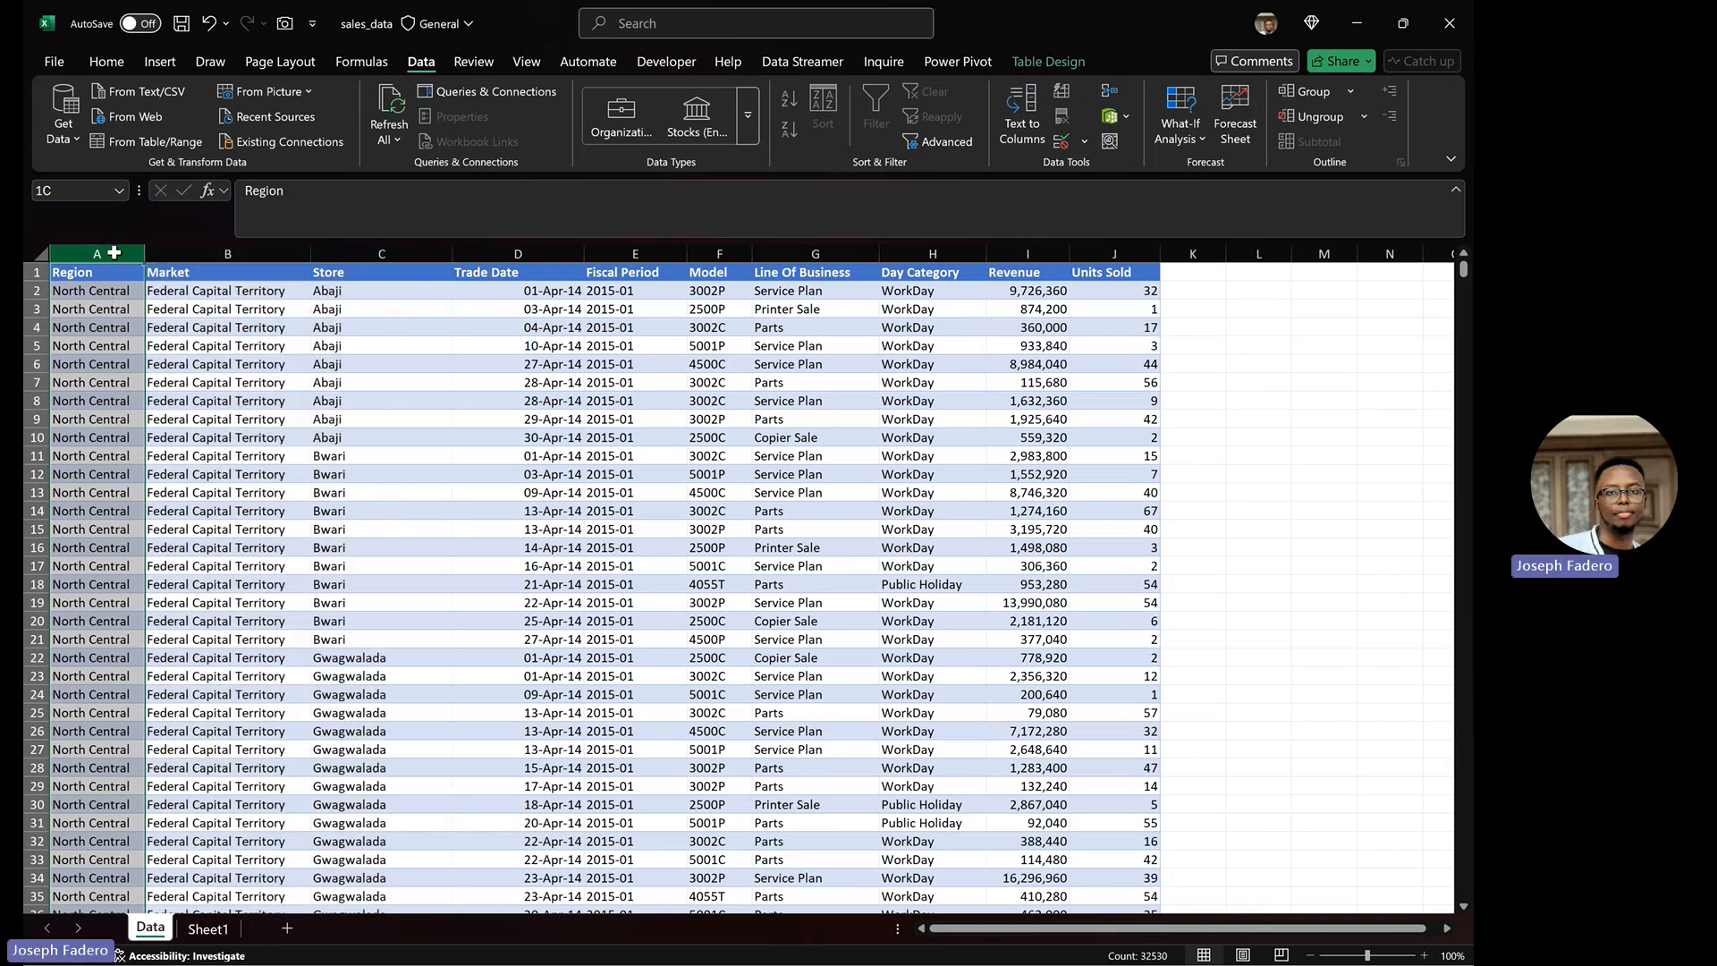
click(235, 252)
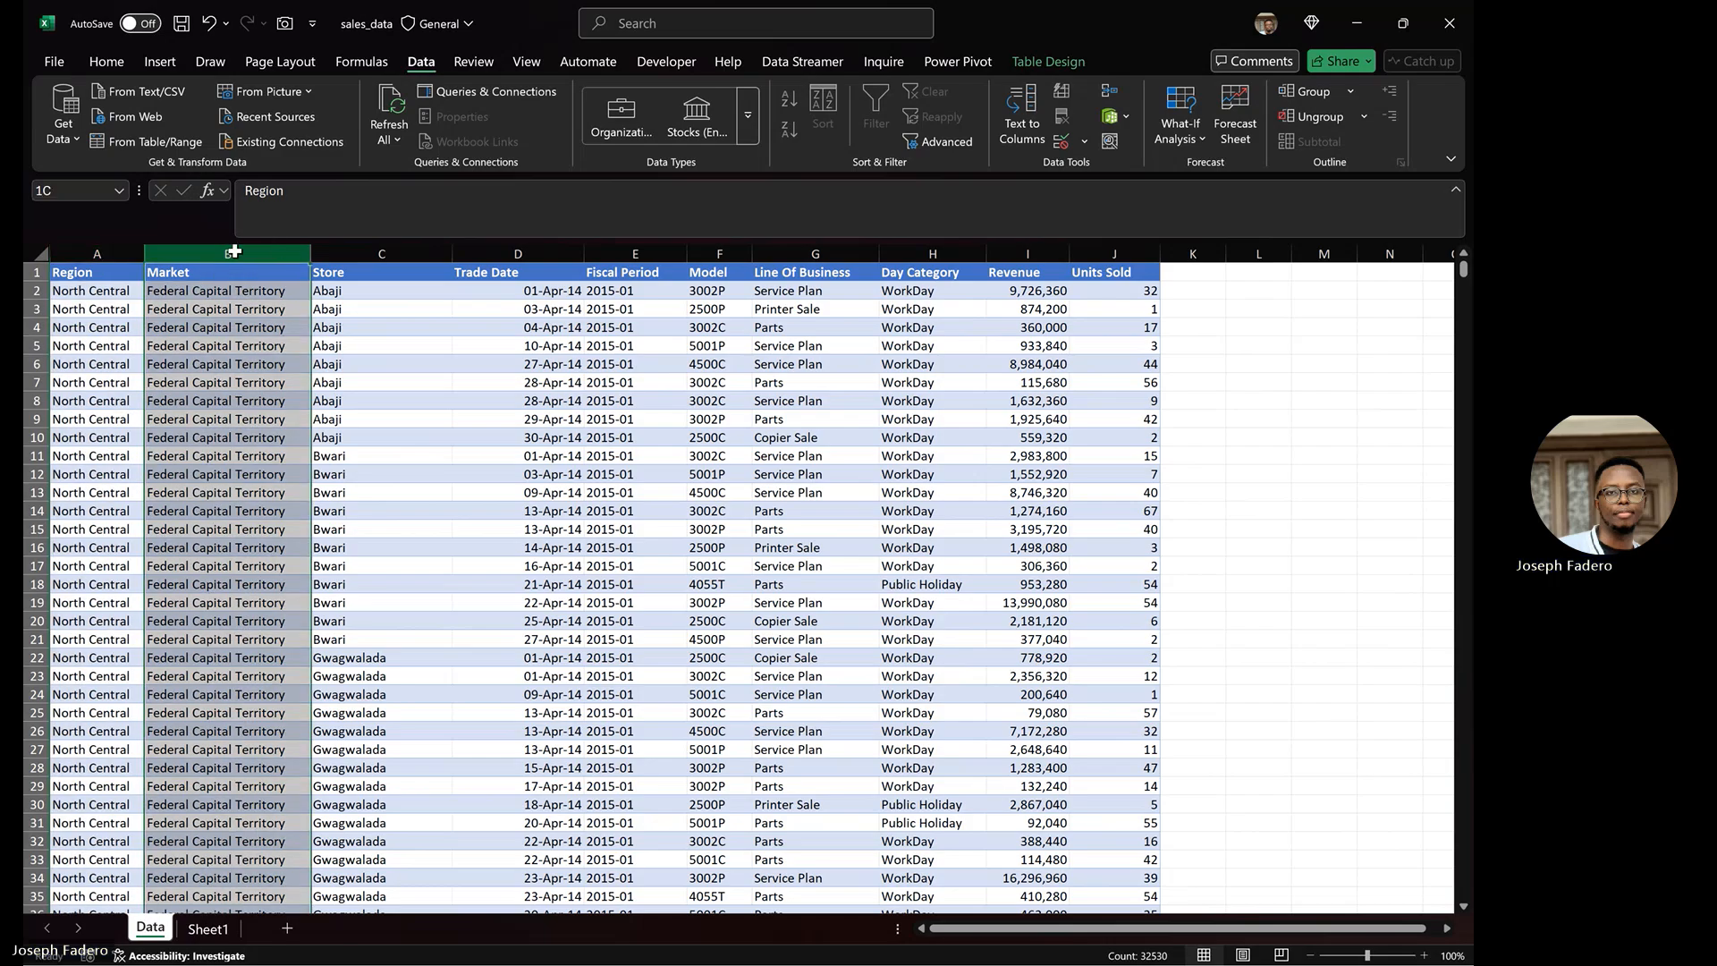
shift+click(391, 253)
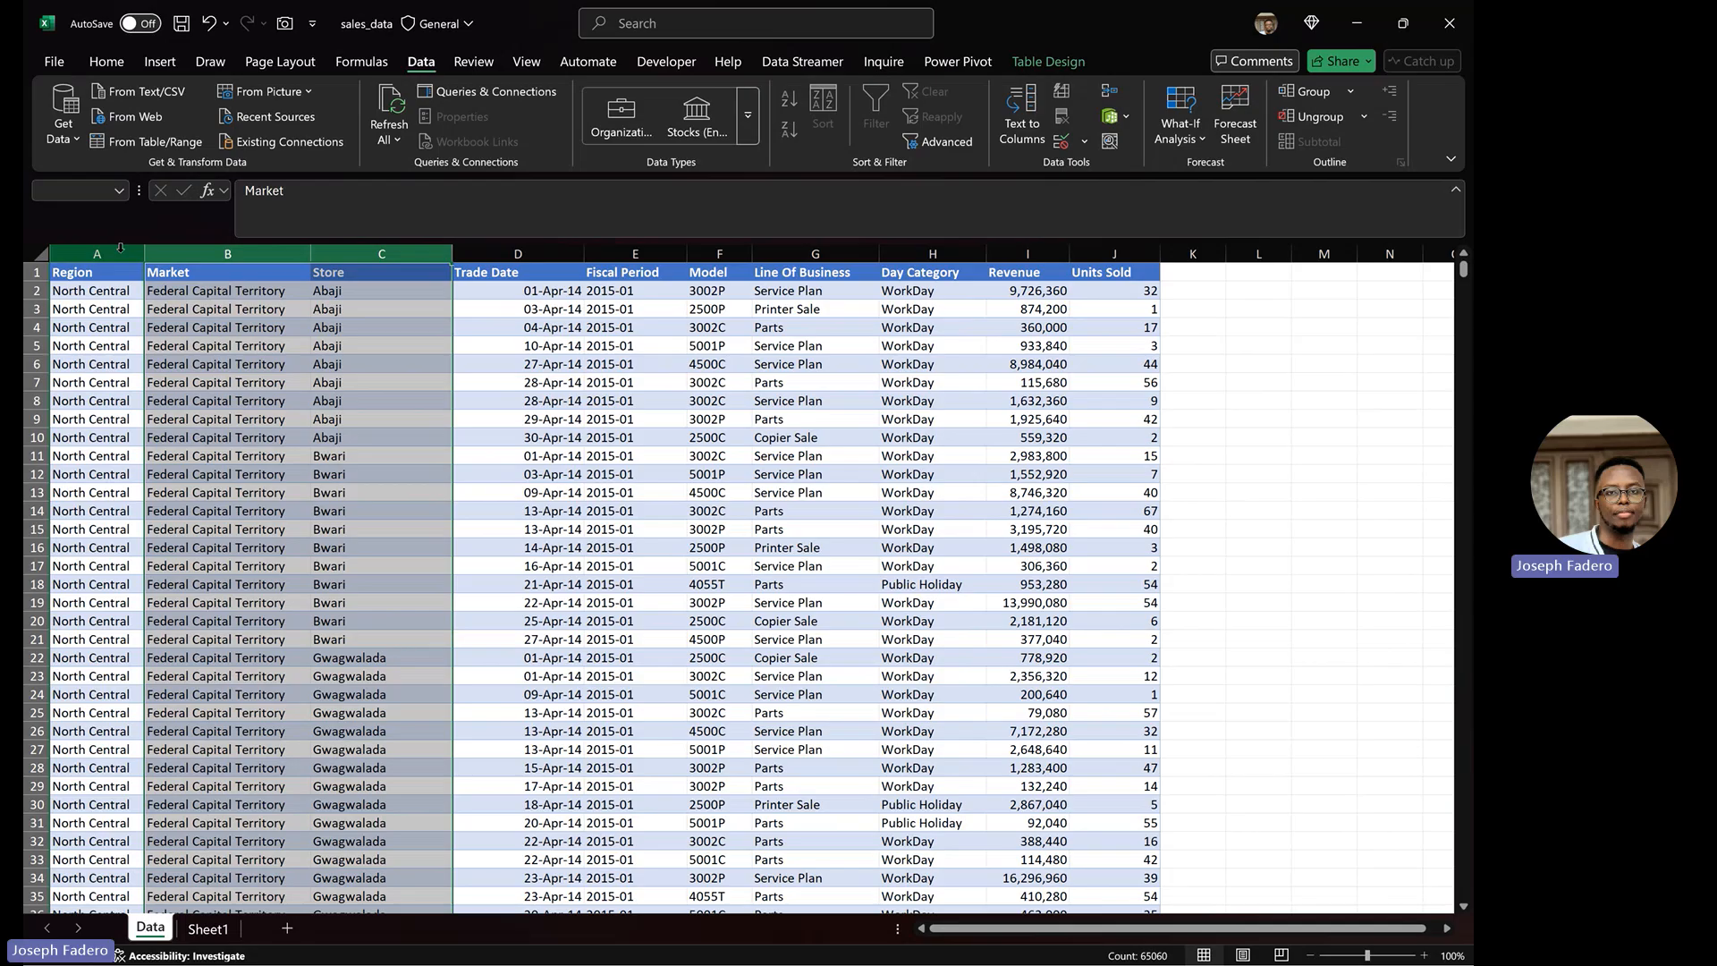
click(240, 254)
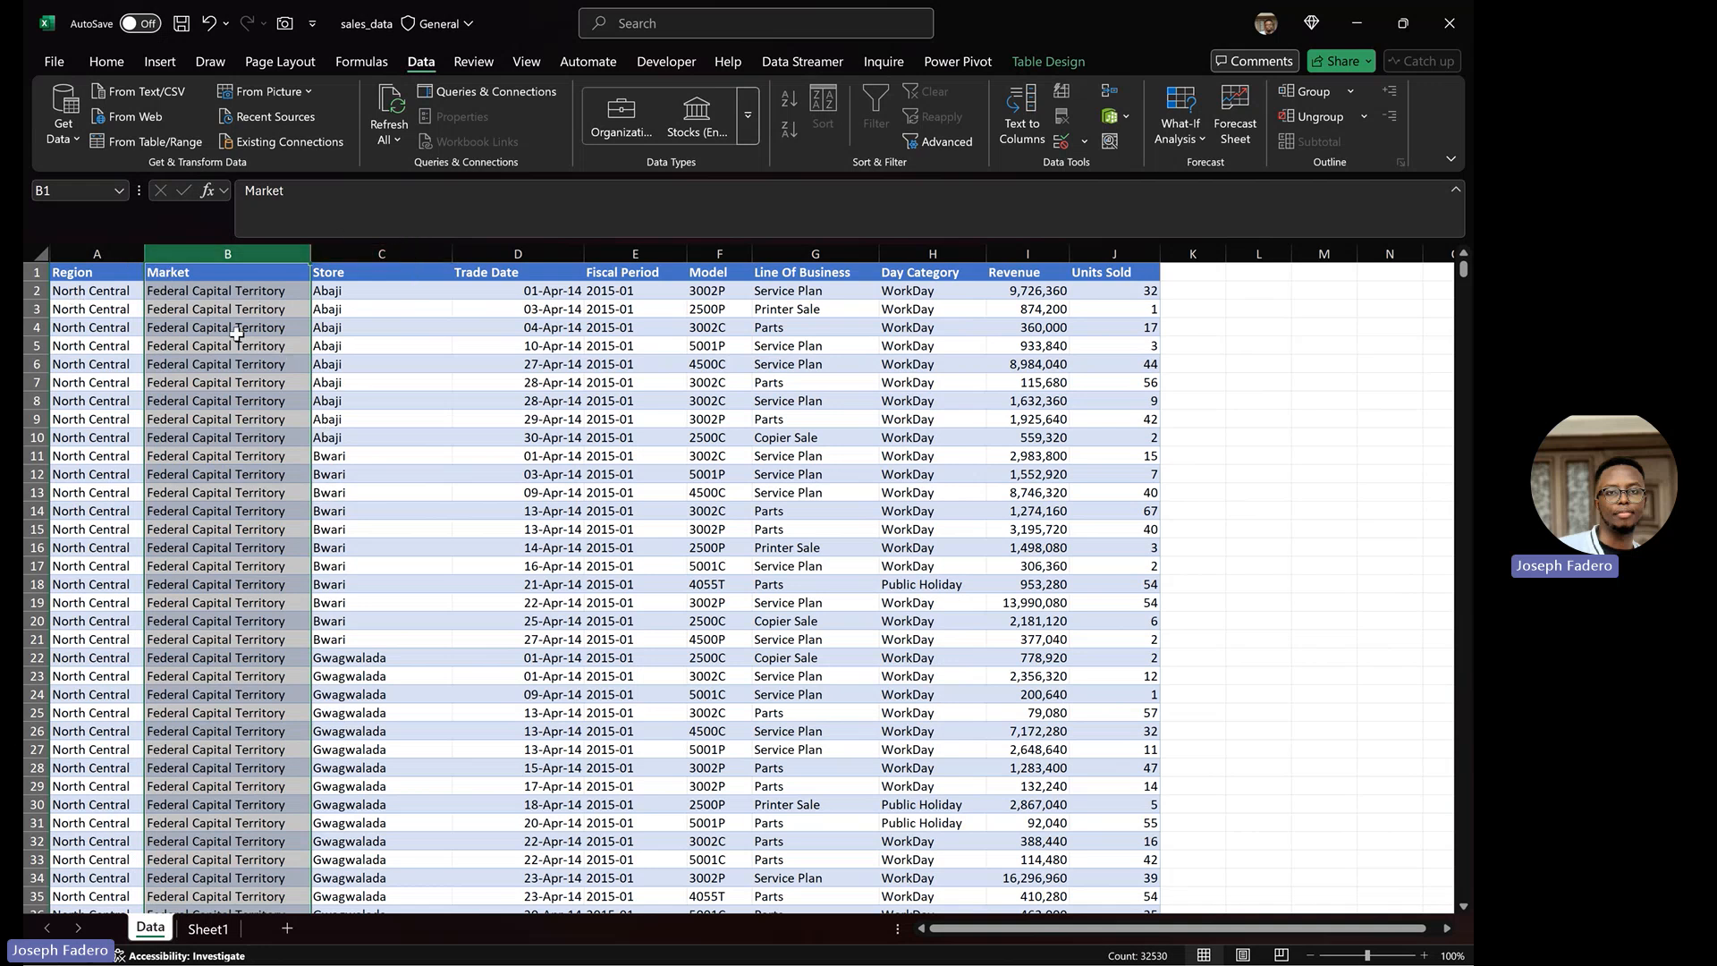
click(385, 251)
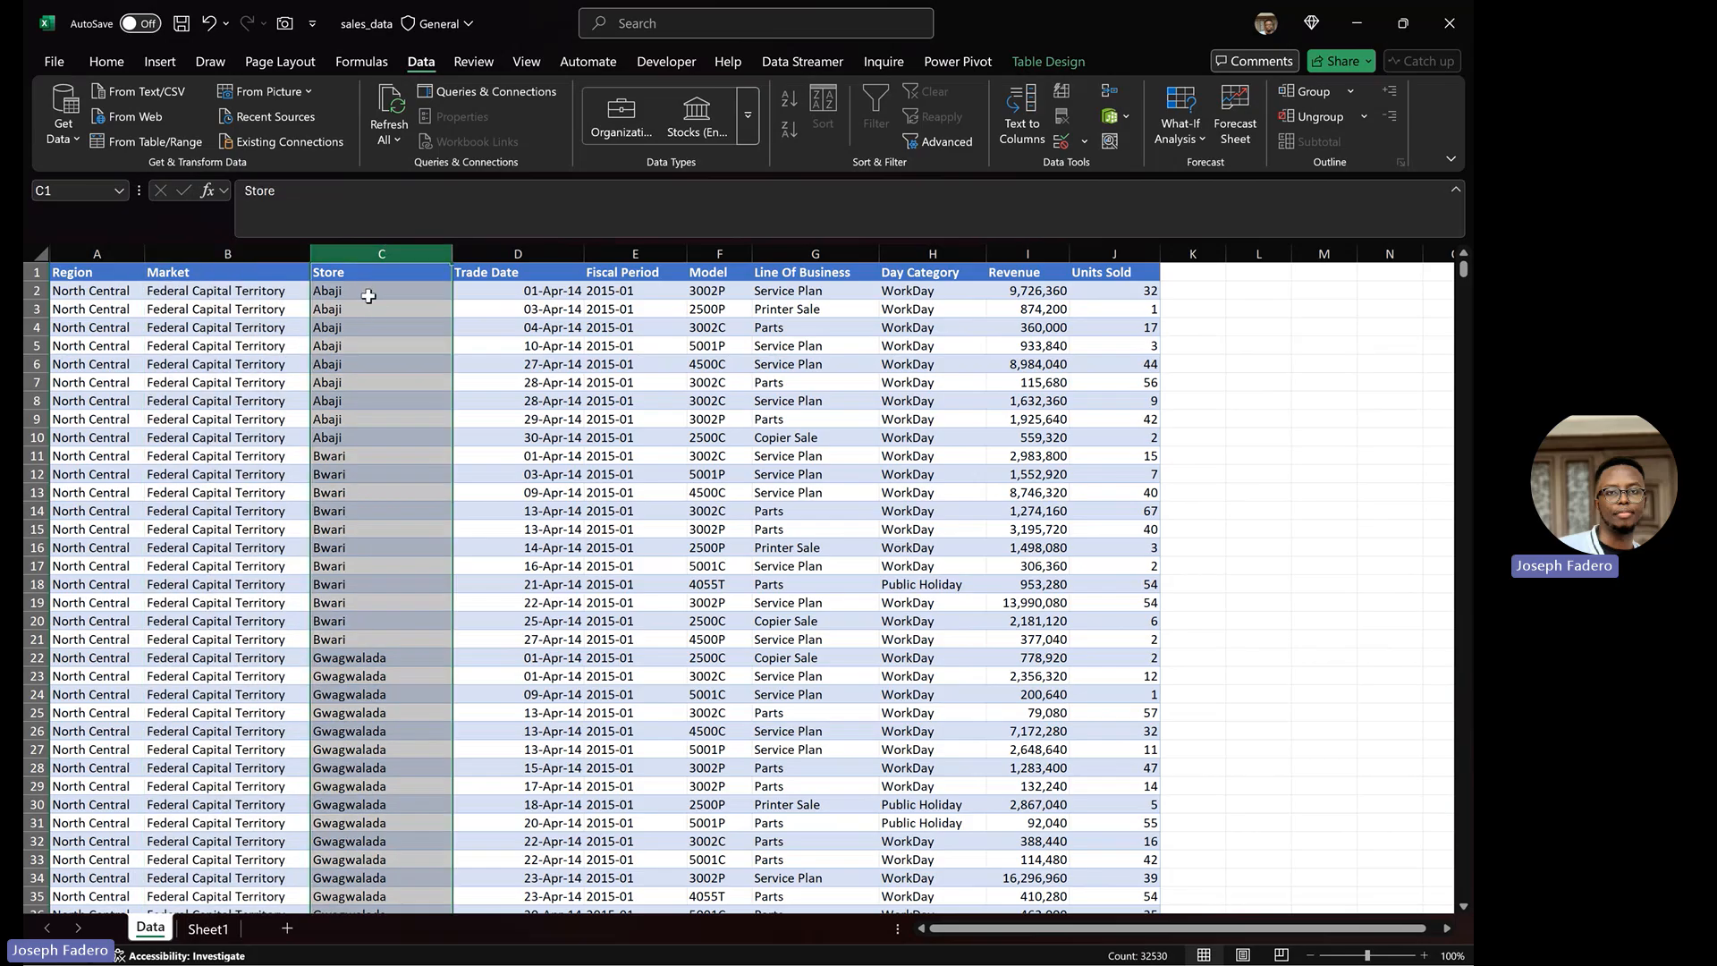
click(368, 296)
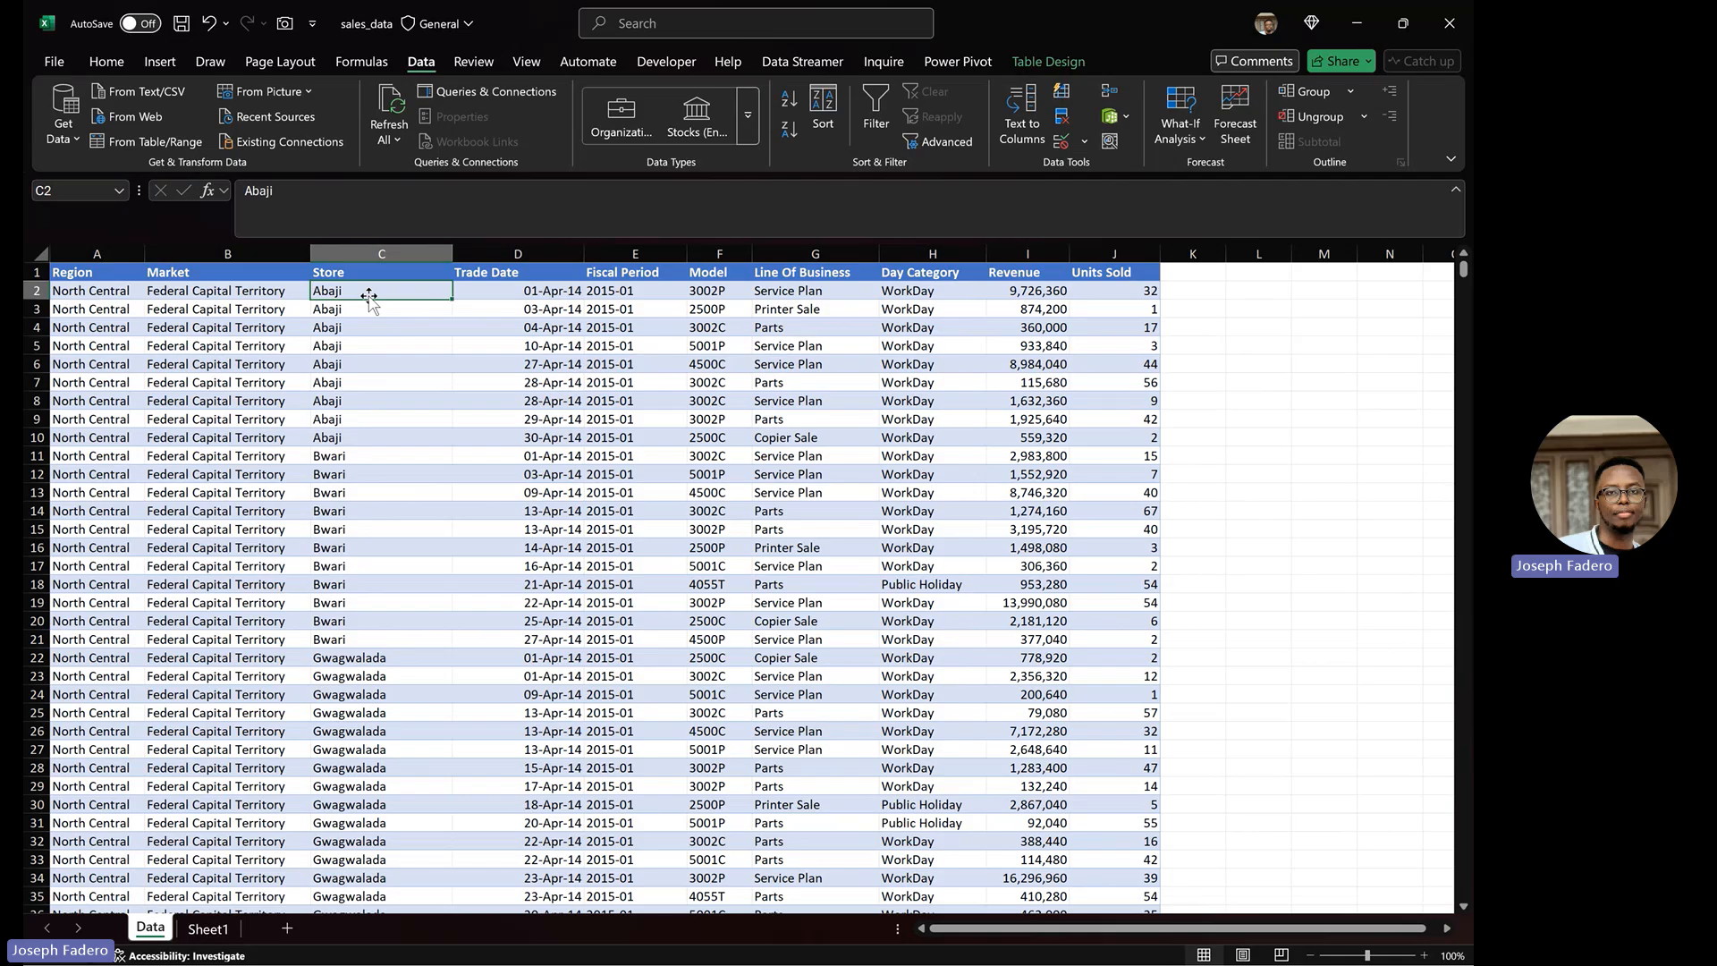
click(104, 251)
key(shift+Right)
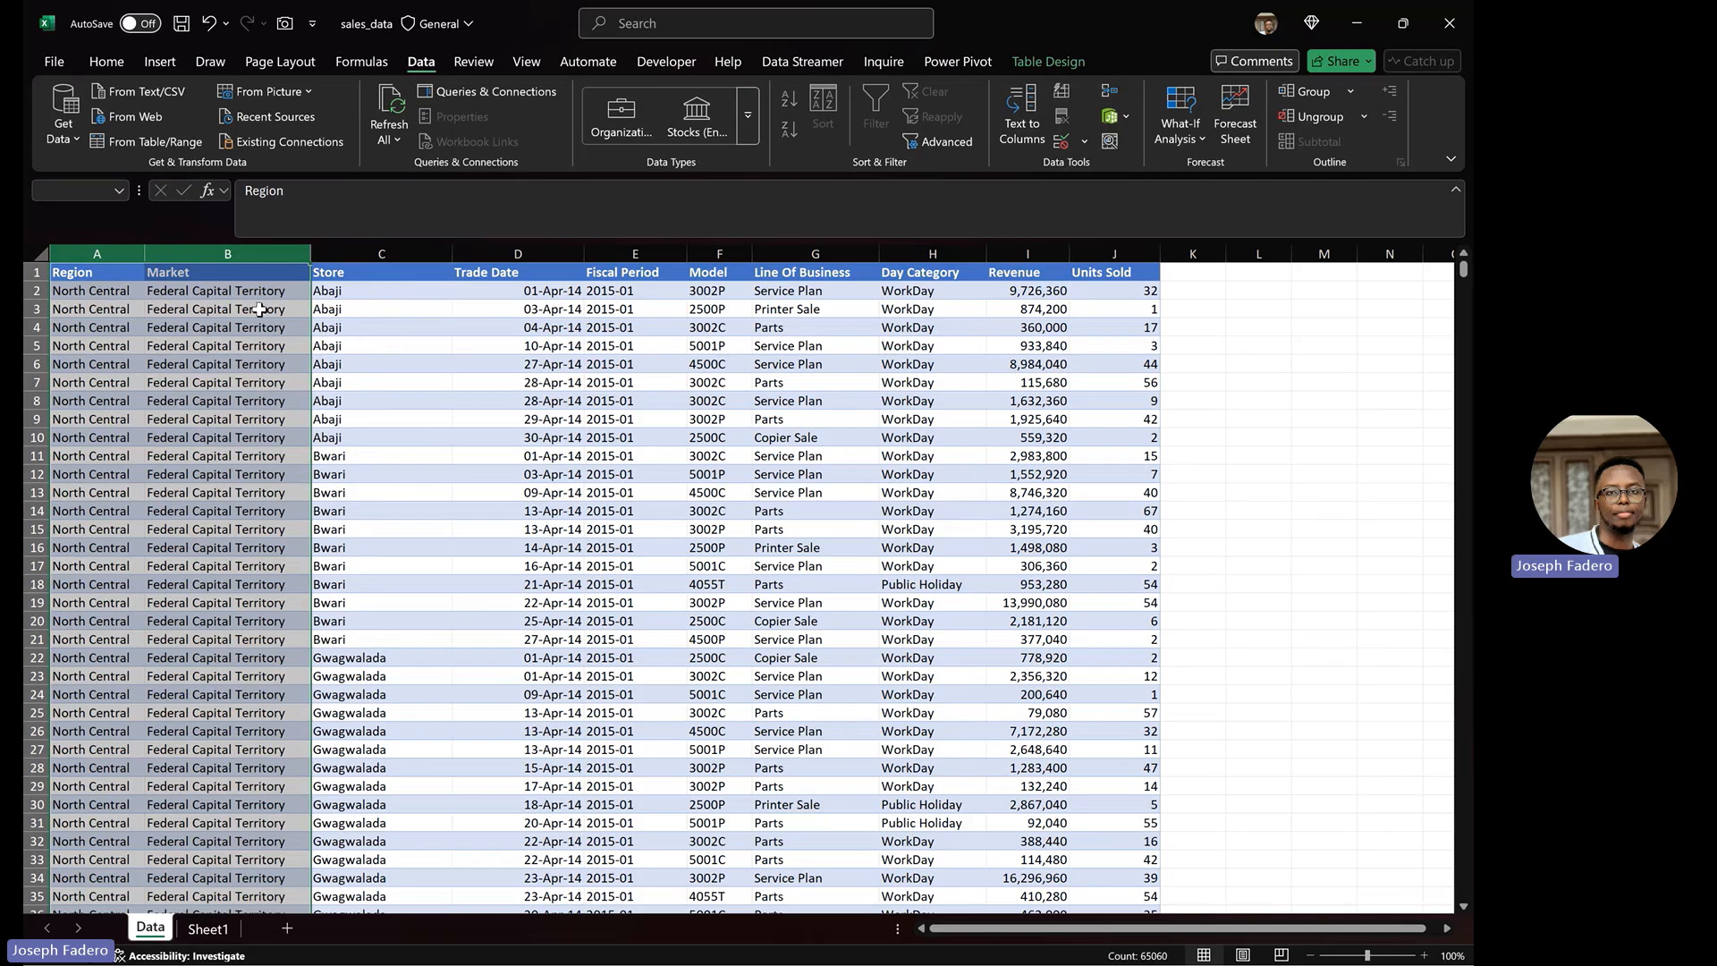
Mark Store as K1 in K4 on Sheet1
click(213, 931)
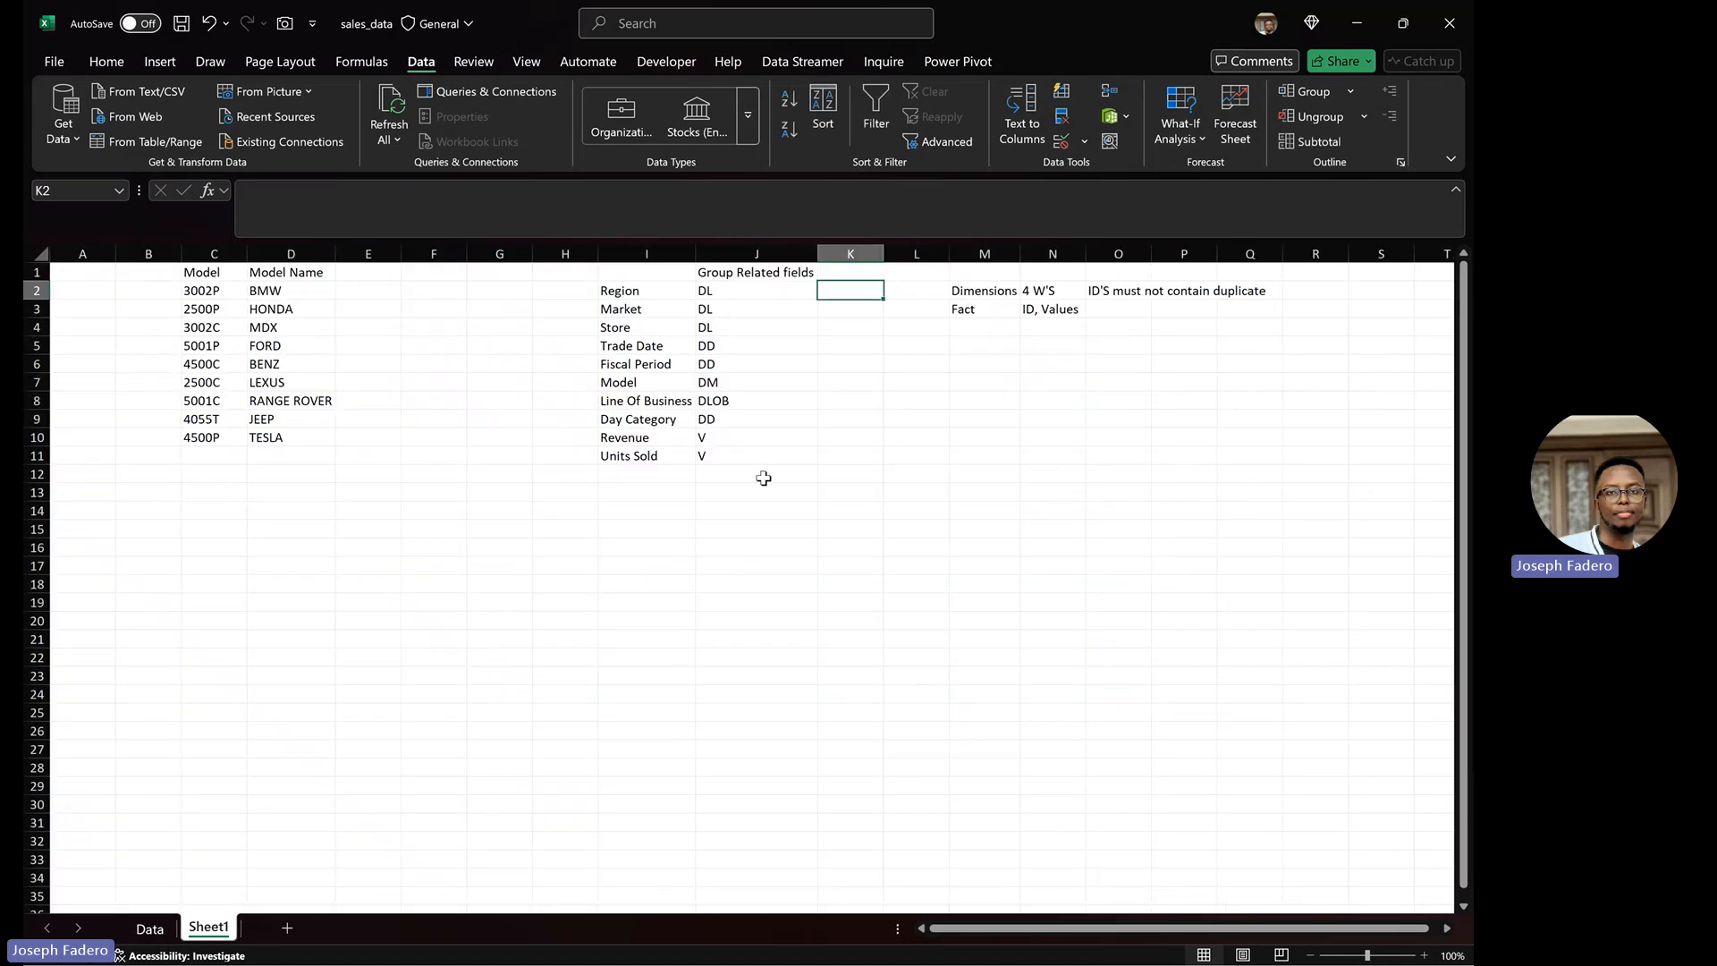
click(839, 329)
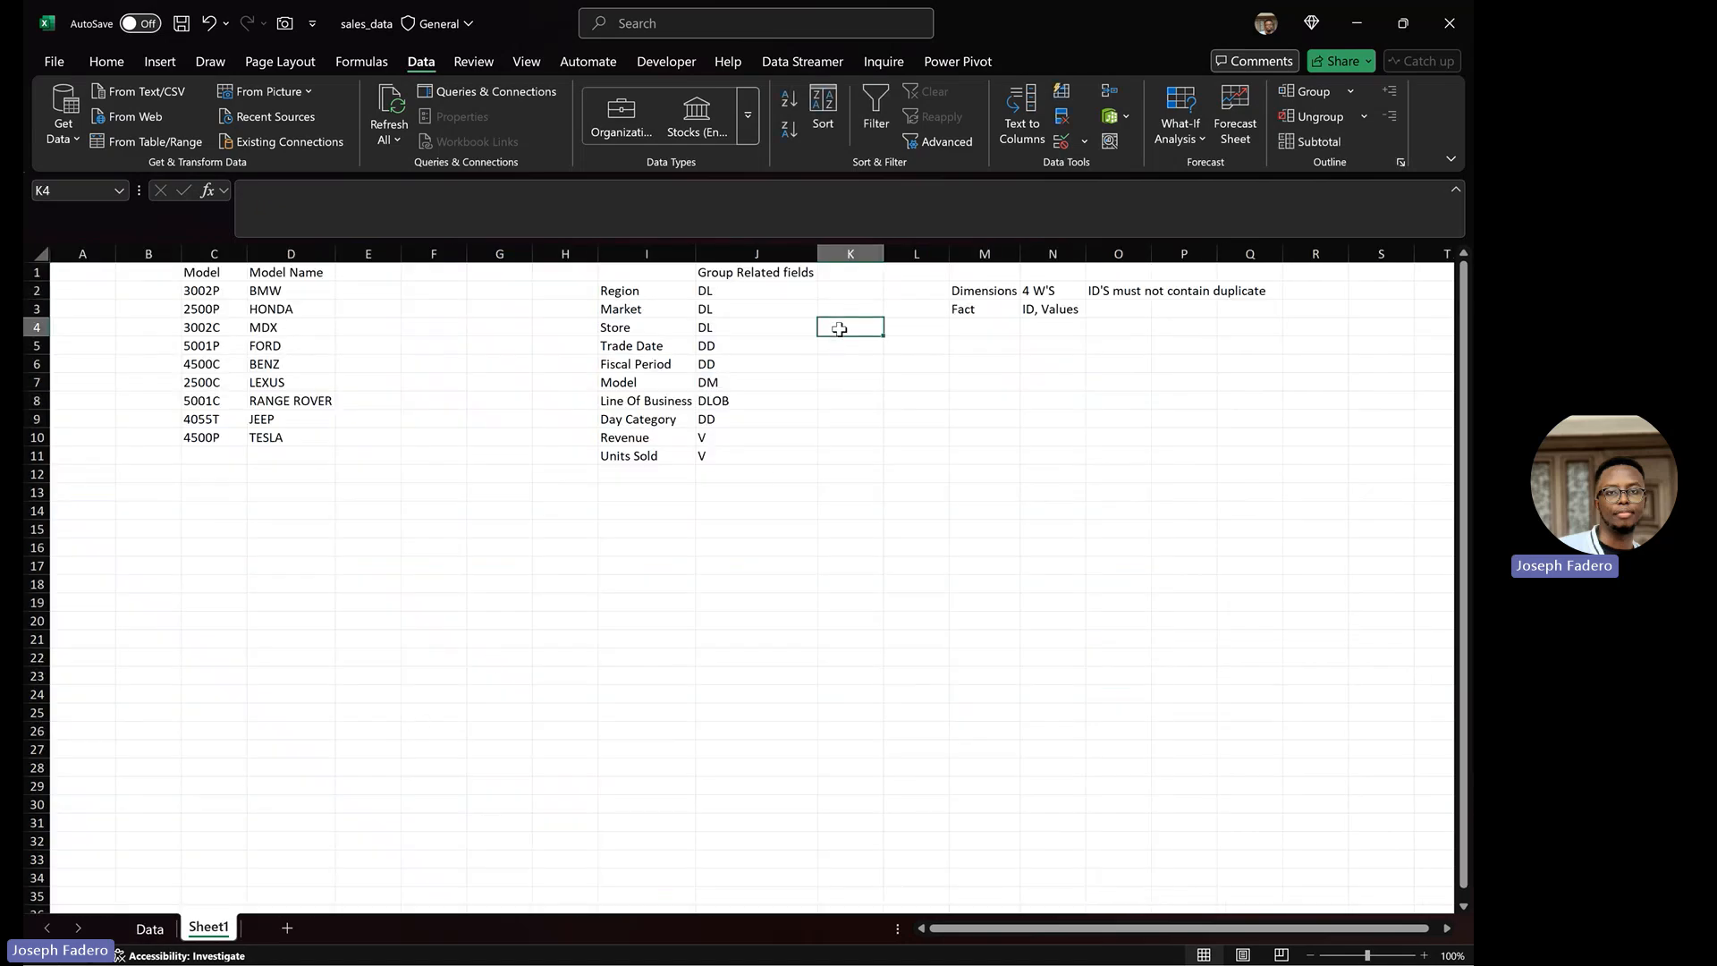
text(K1)
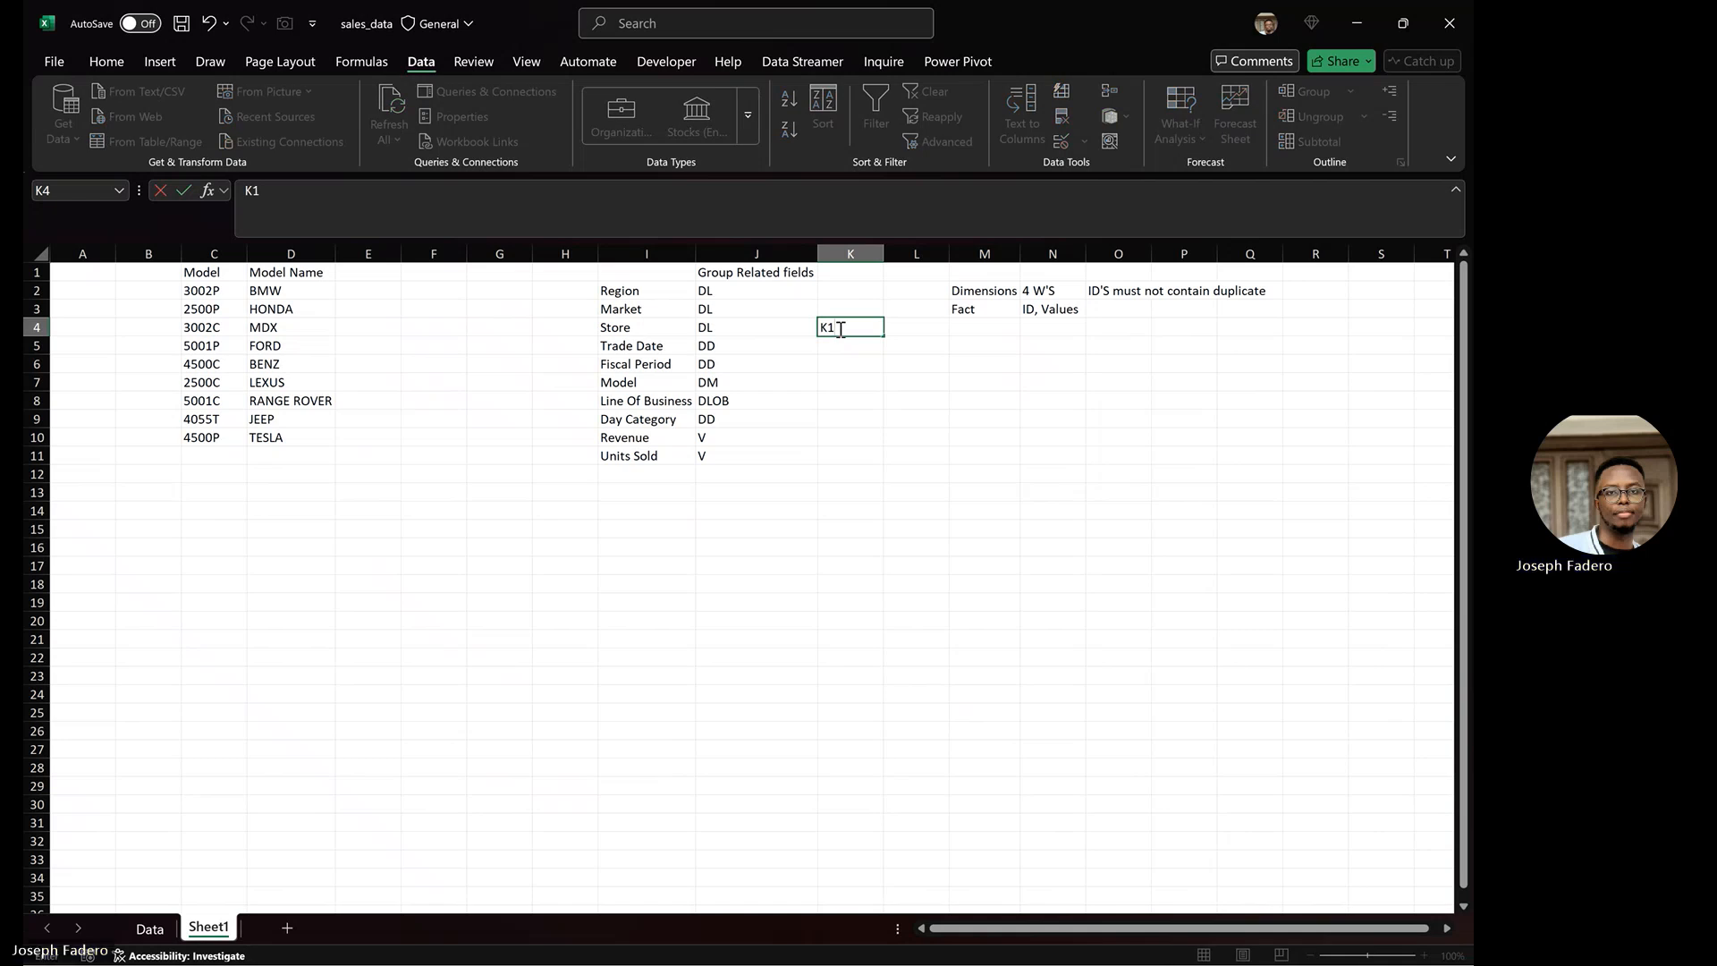
key(Return)
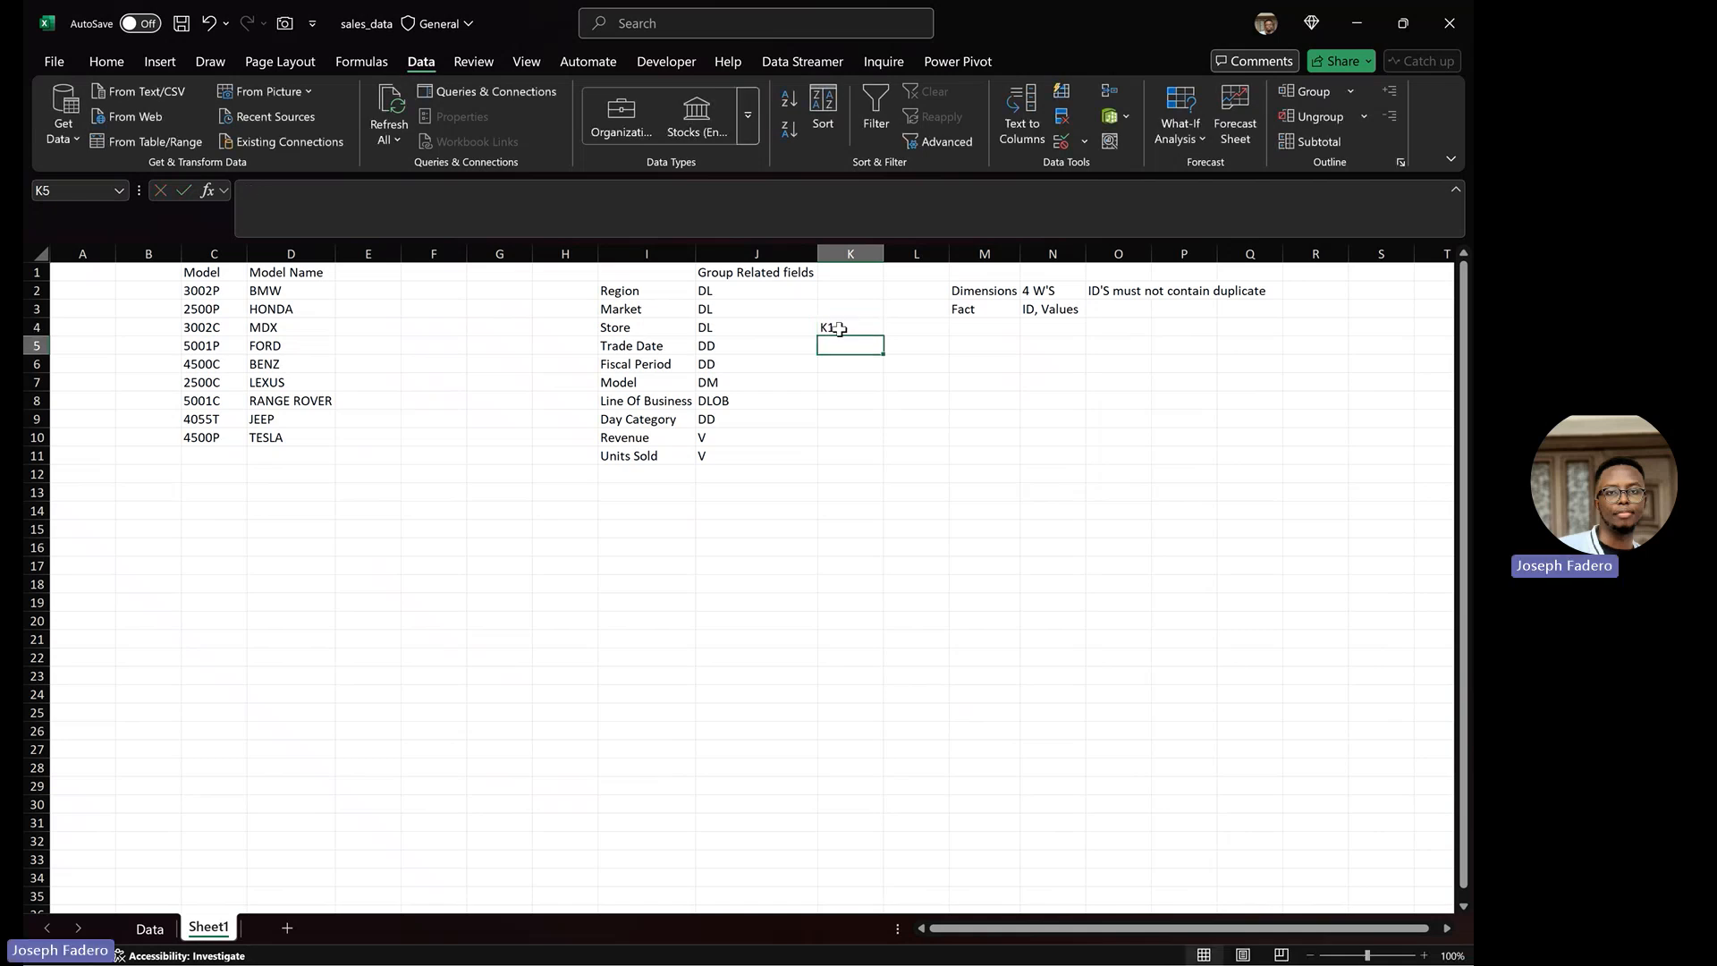
Check the Trade Date, Fiscal Period and Day Category columns on the Data sheet and mark Trade Date as K2 in K5 on Sheet1
click(150, 930)
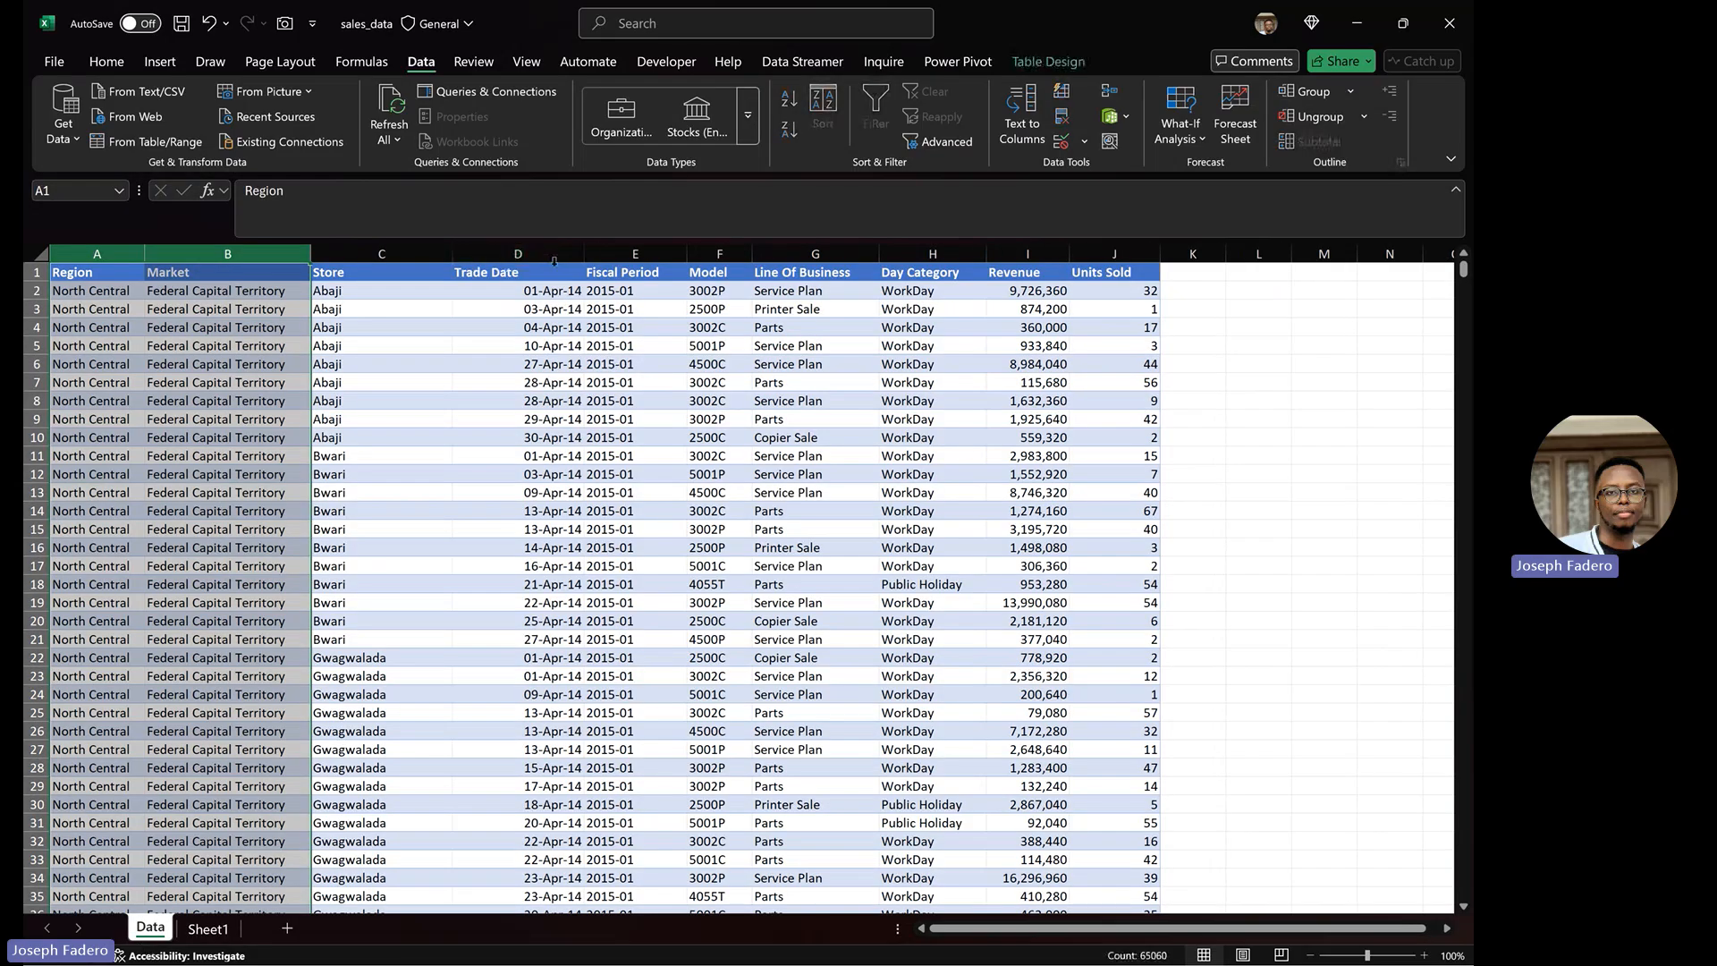
click(554, 261)
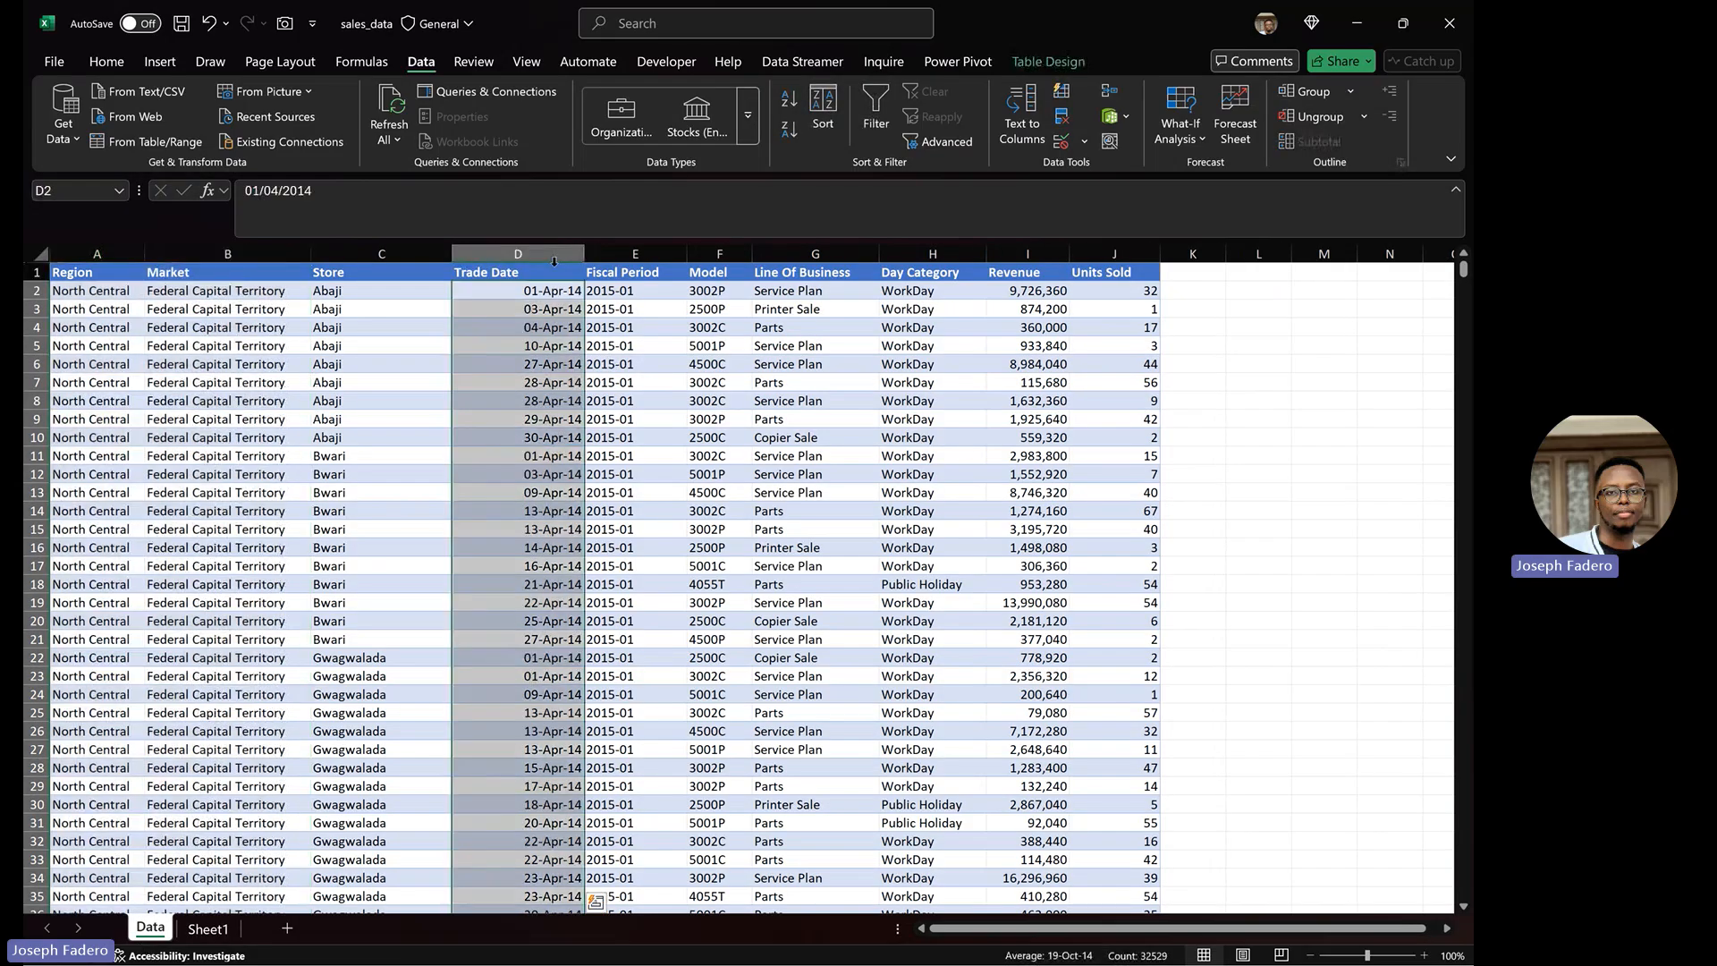
shift+click(645, 245)
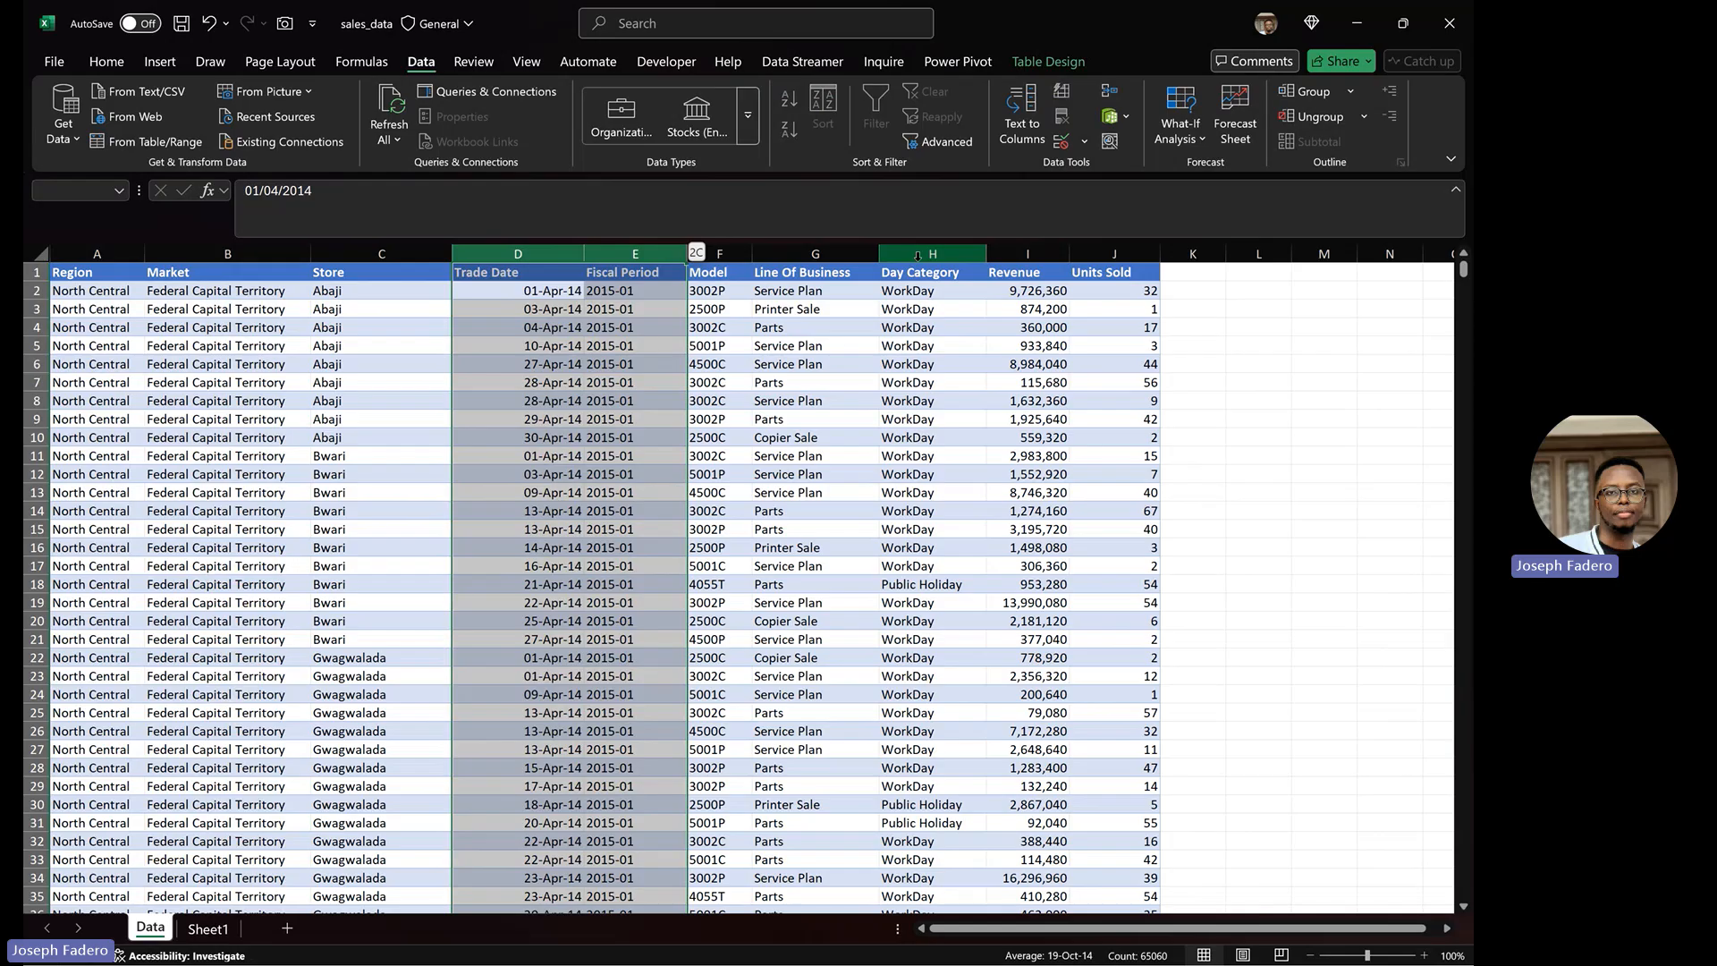
drag(916, 257, 916, 257)
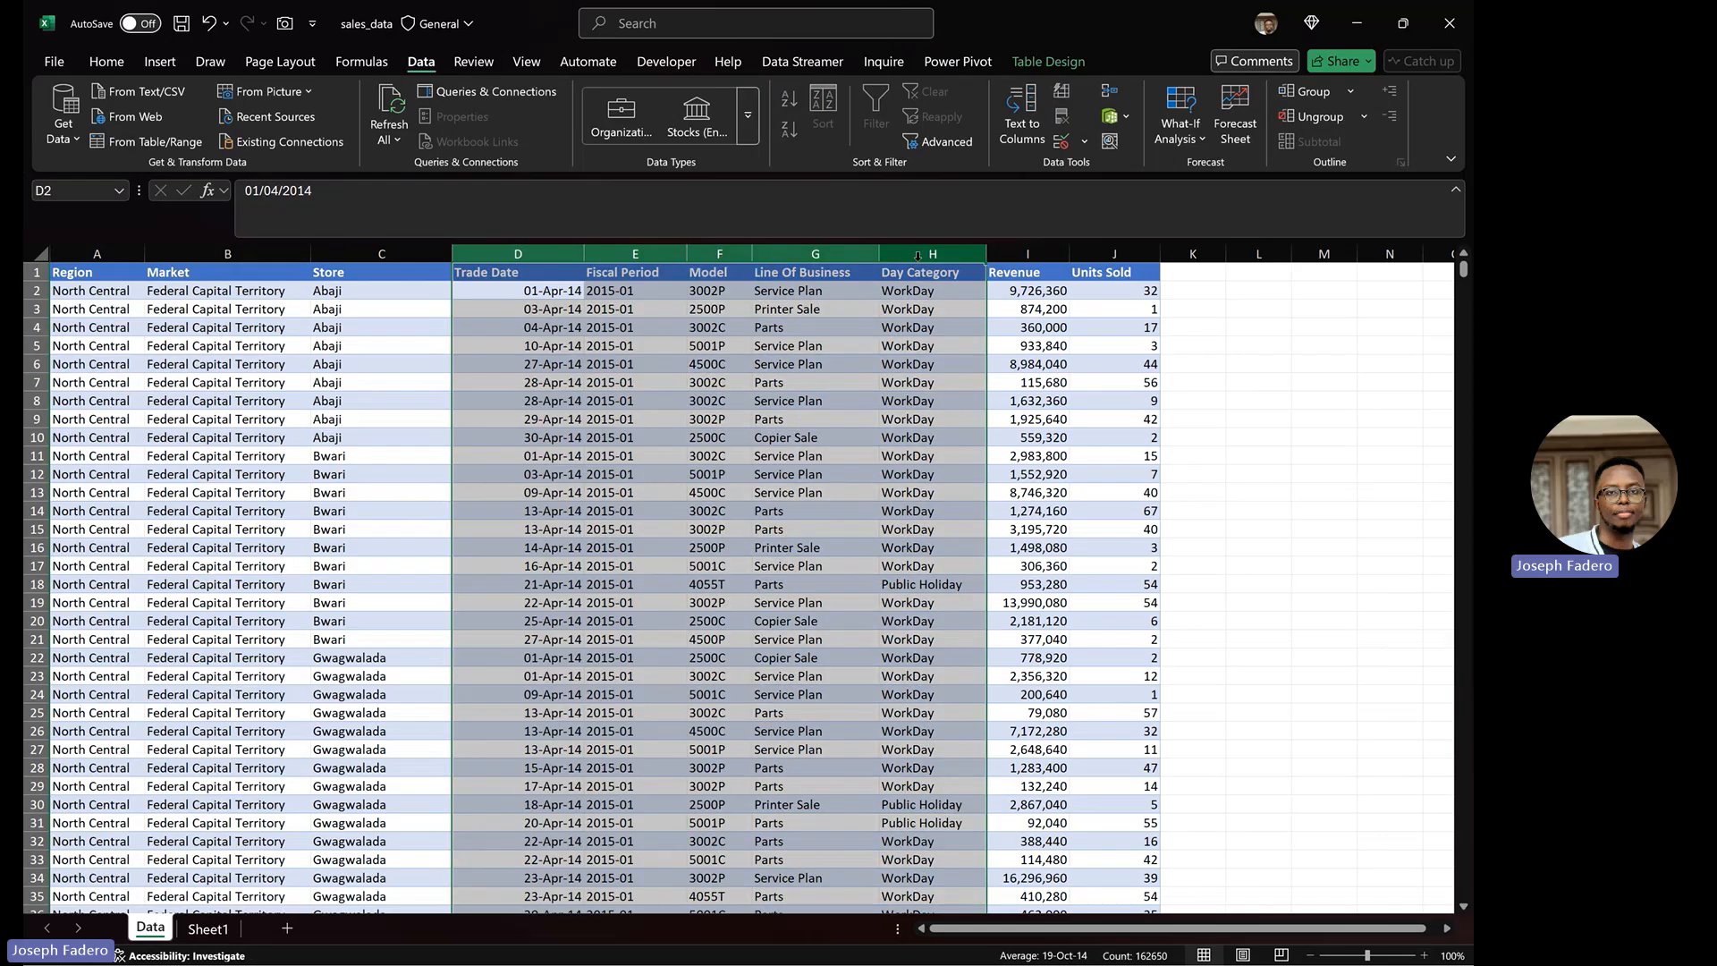
click(529, 252)
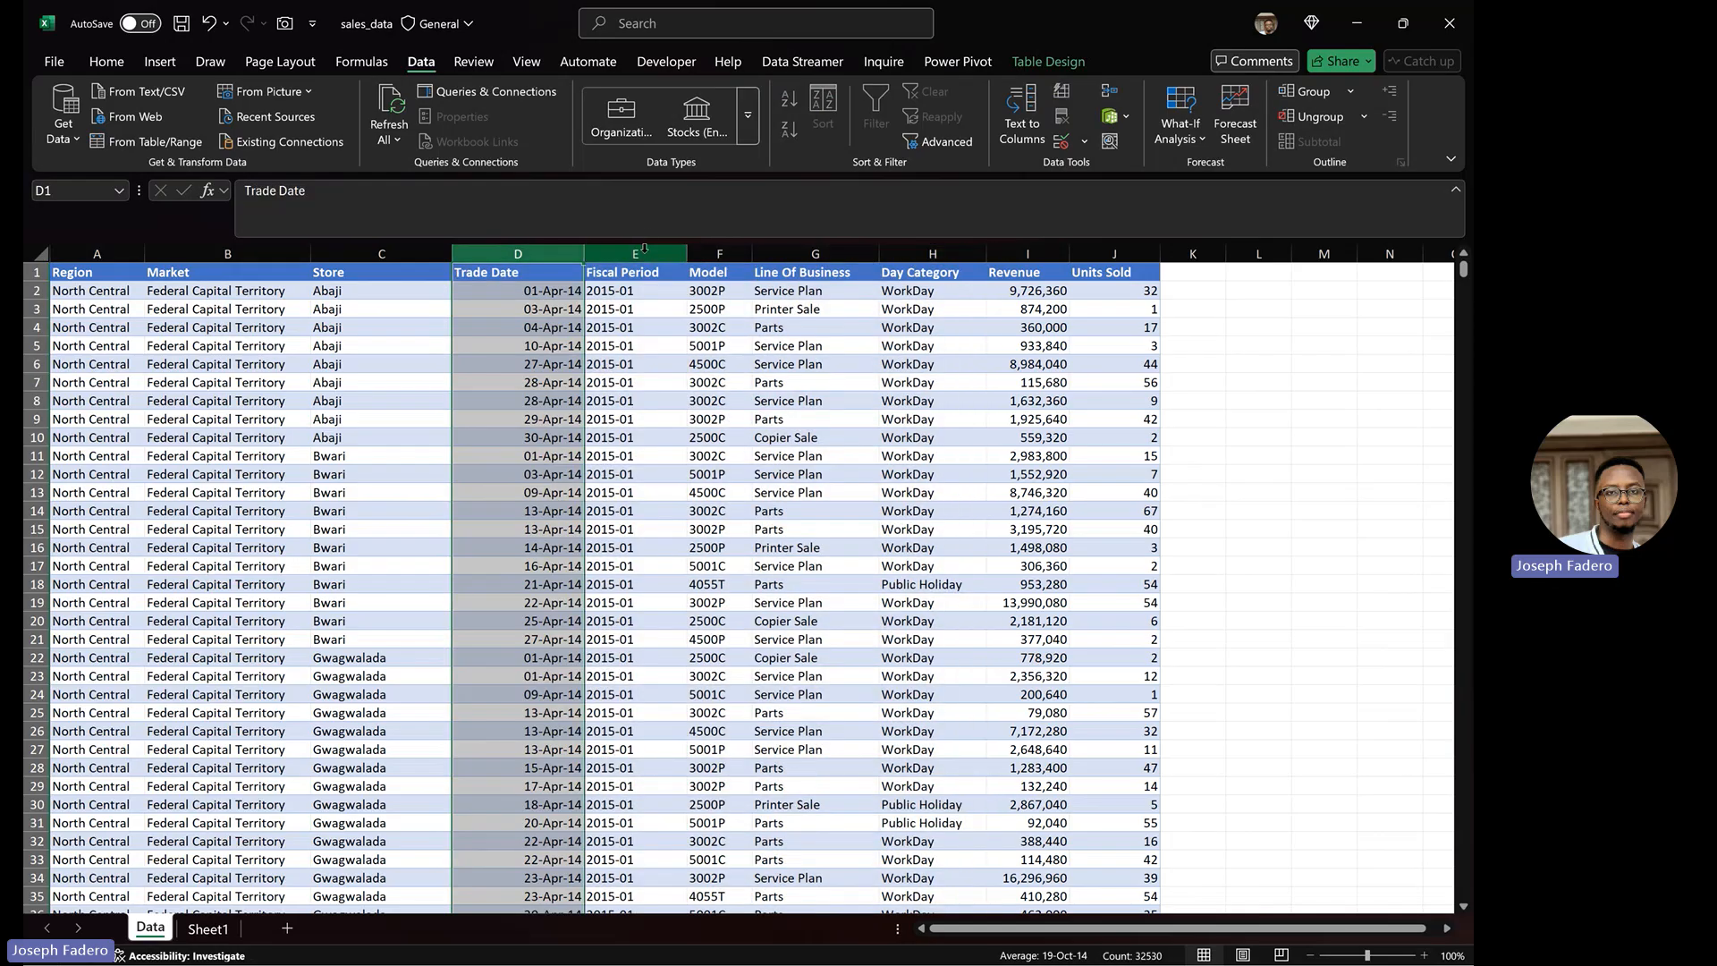
ctrl+click(647, 245)
ctrl+click(955, 251)
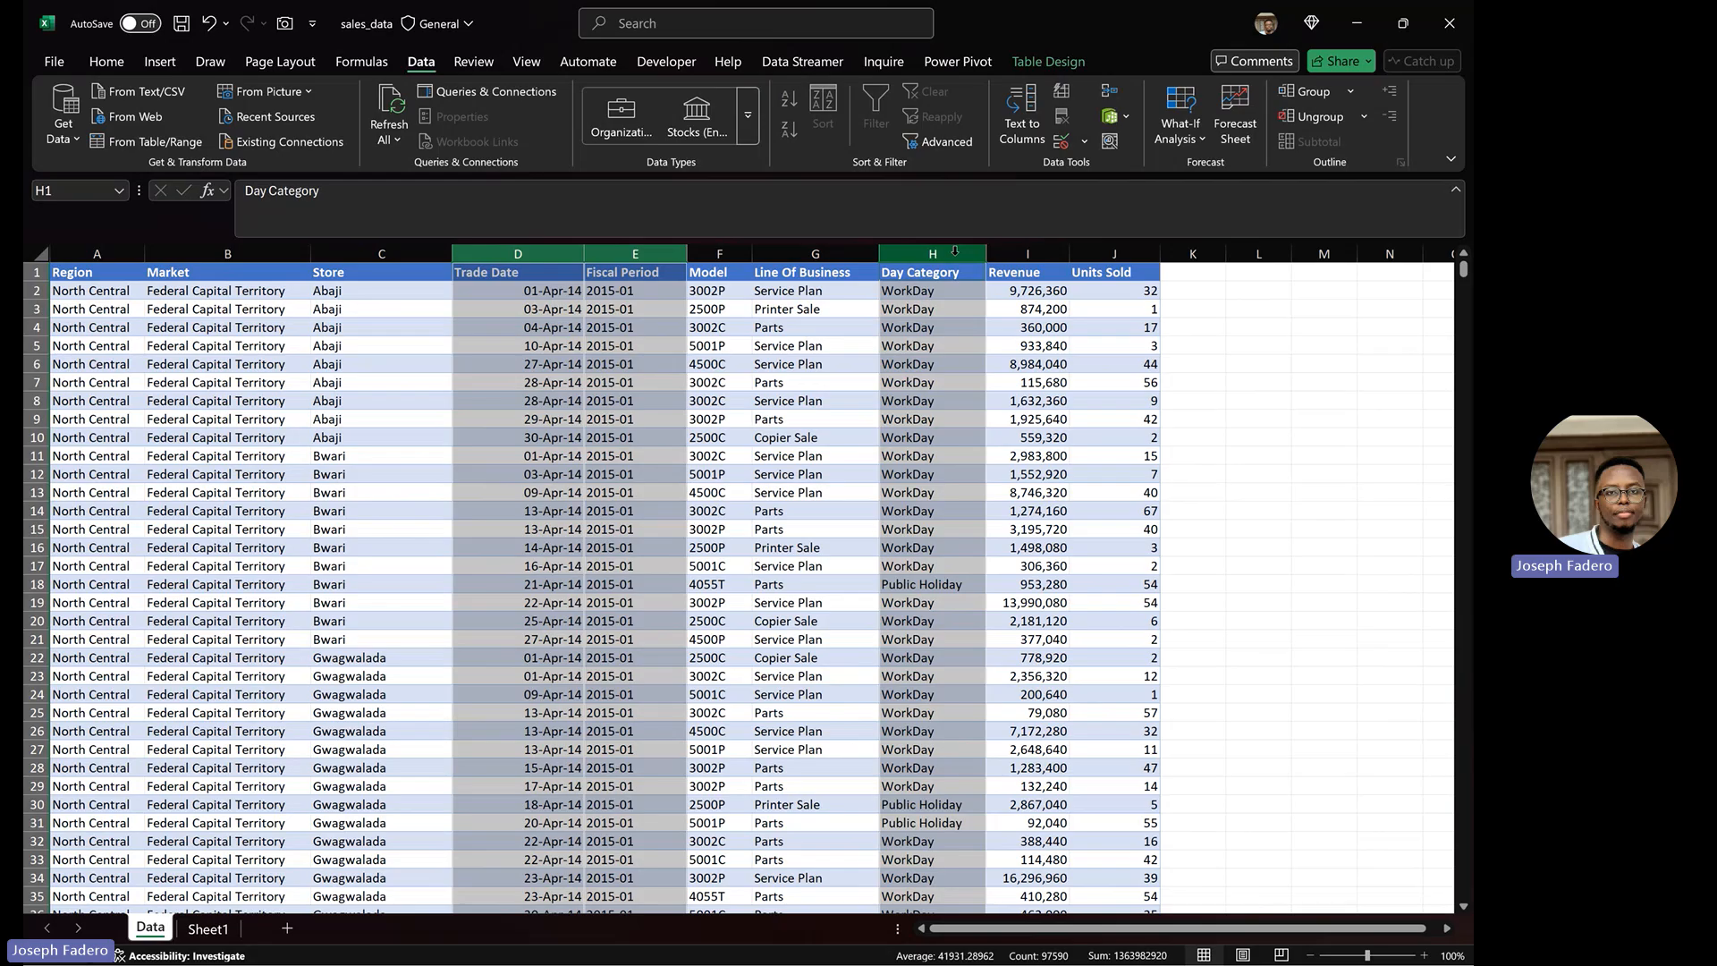
click(547, 288)
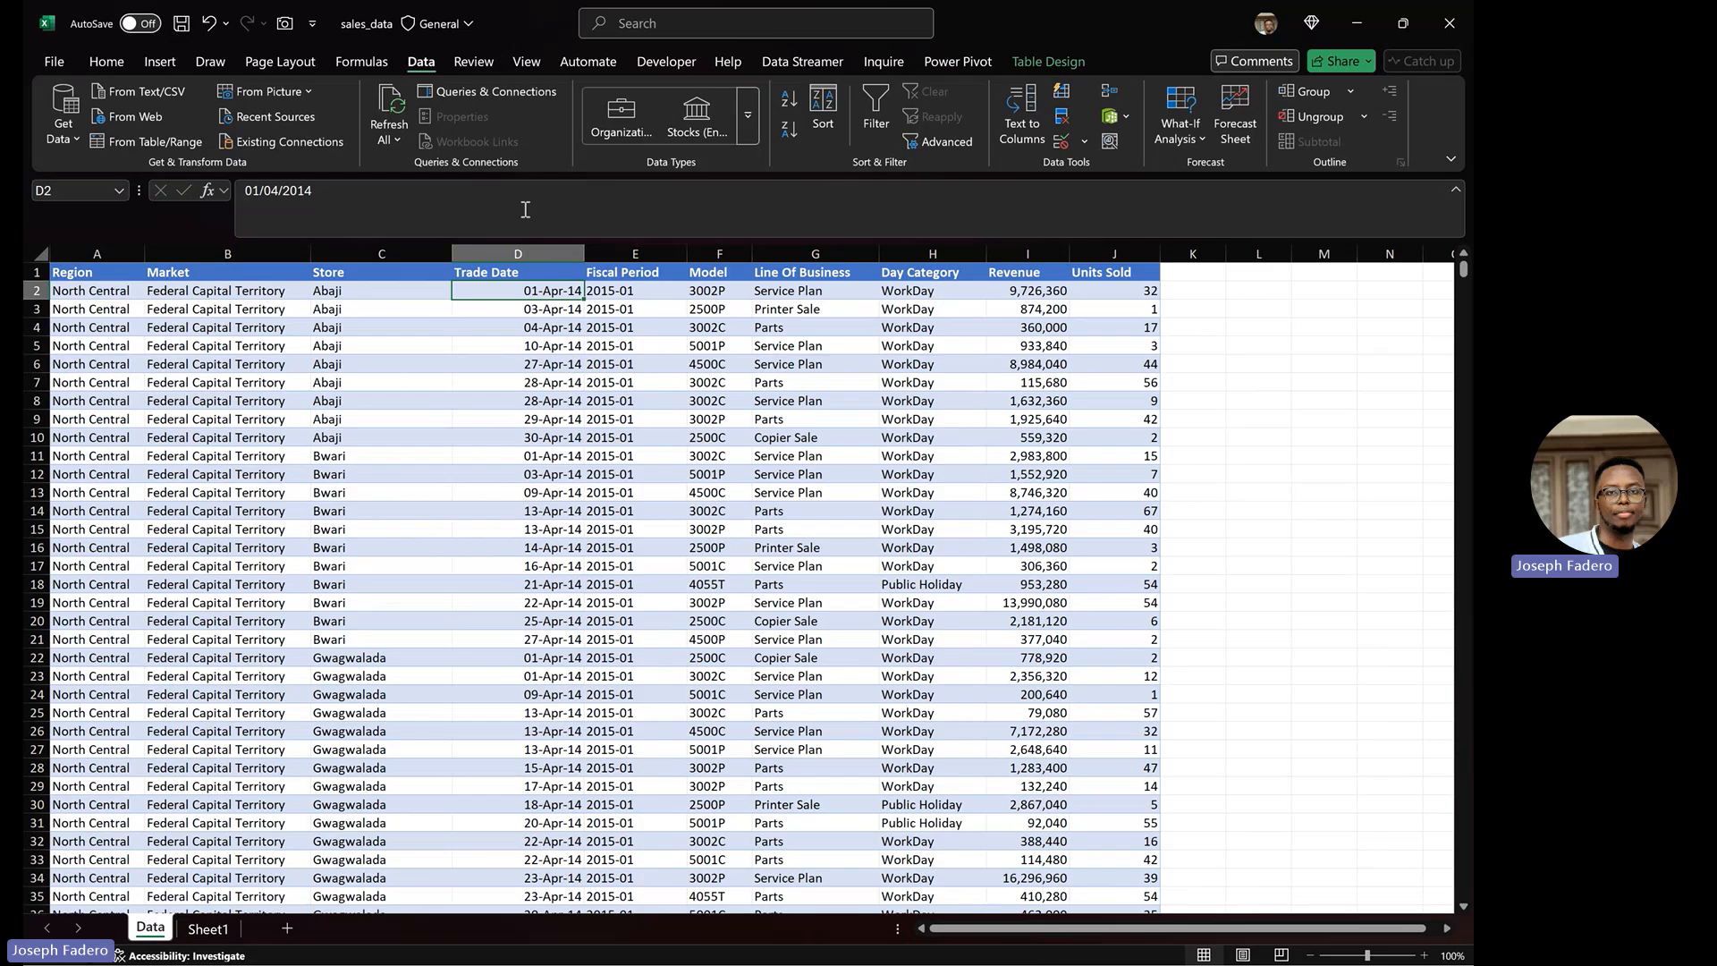
click(214, 930)
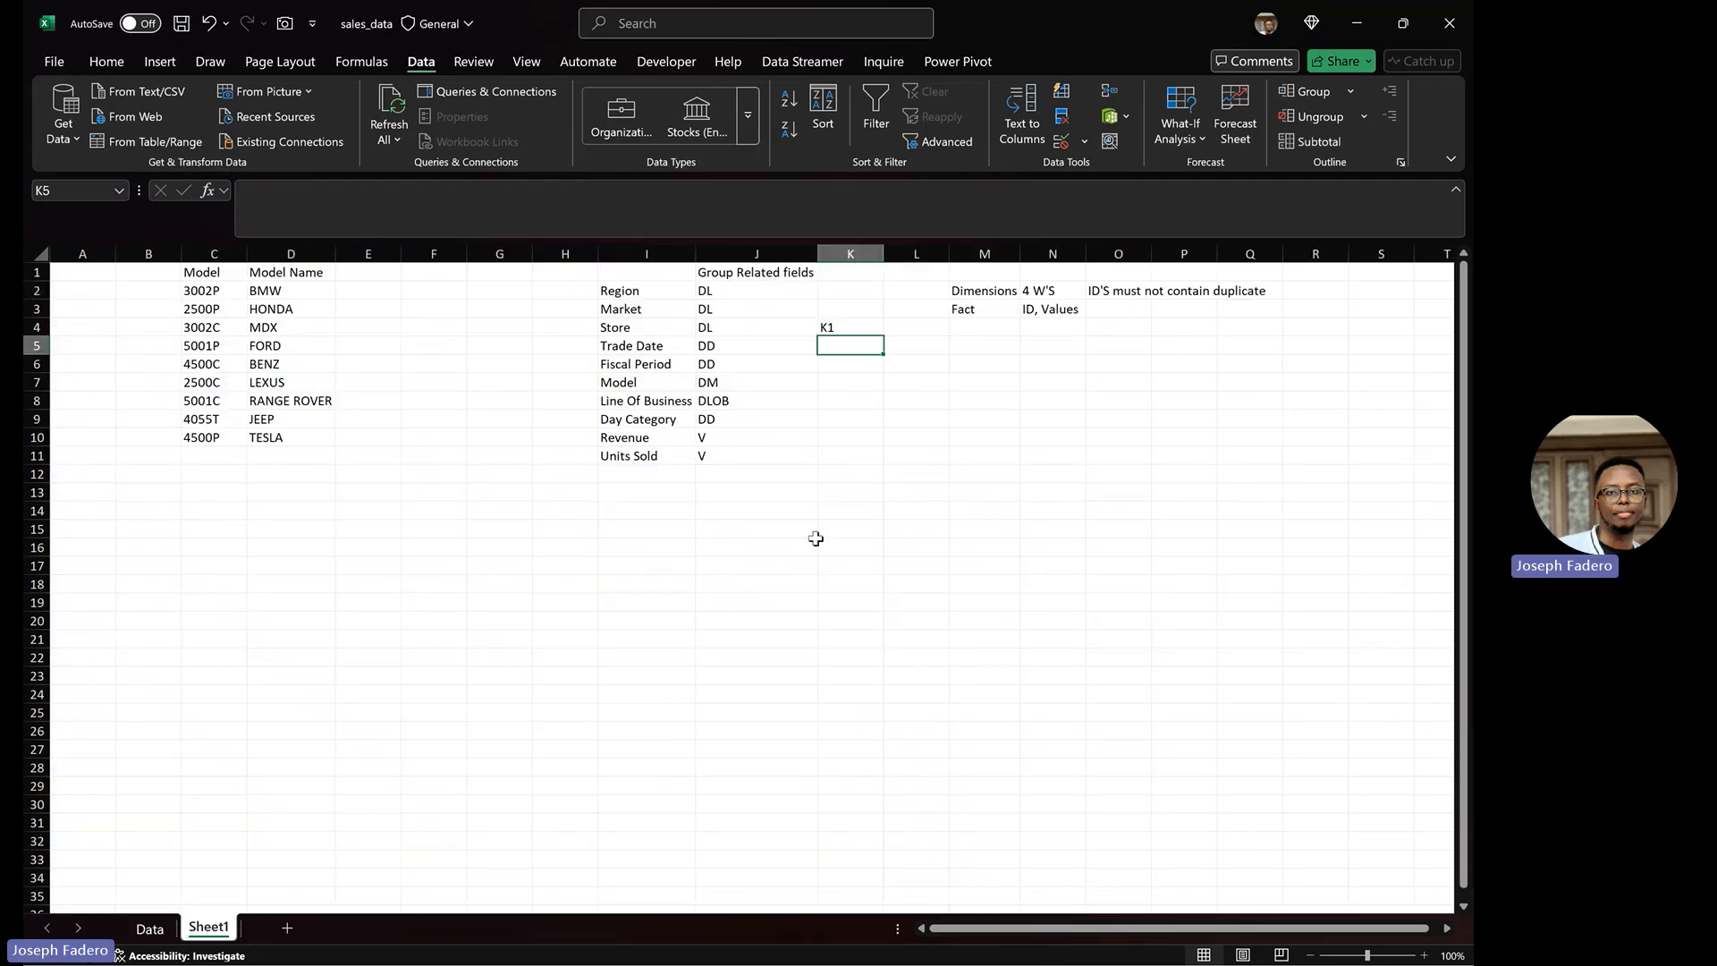
text(K2)
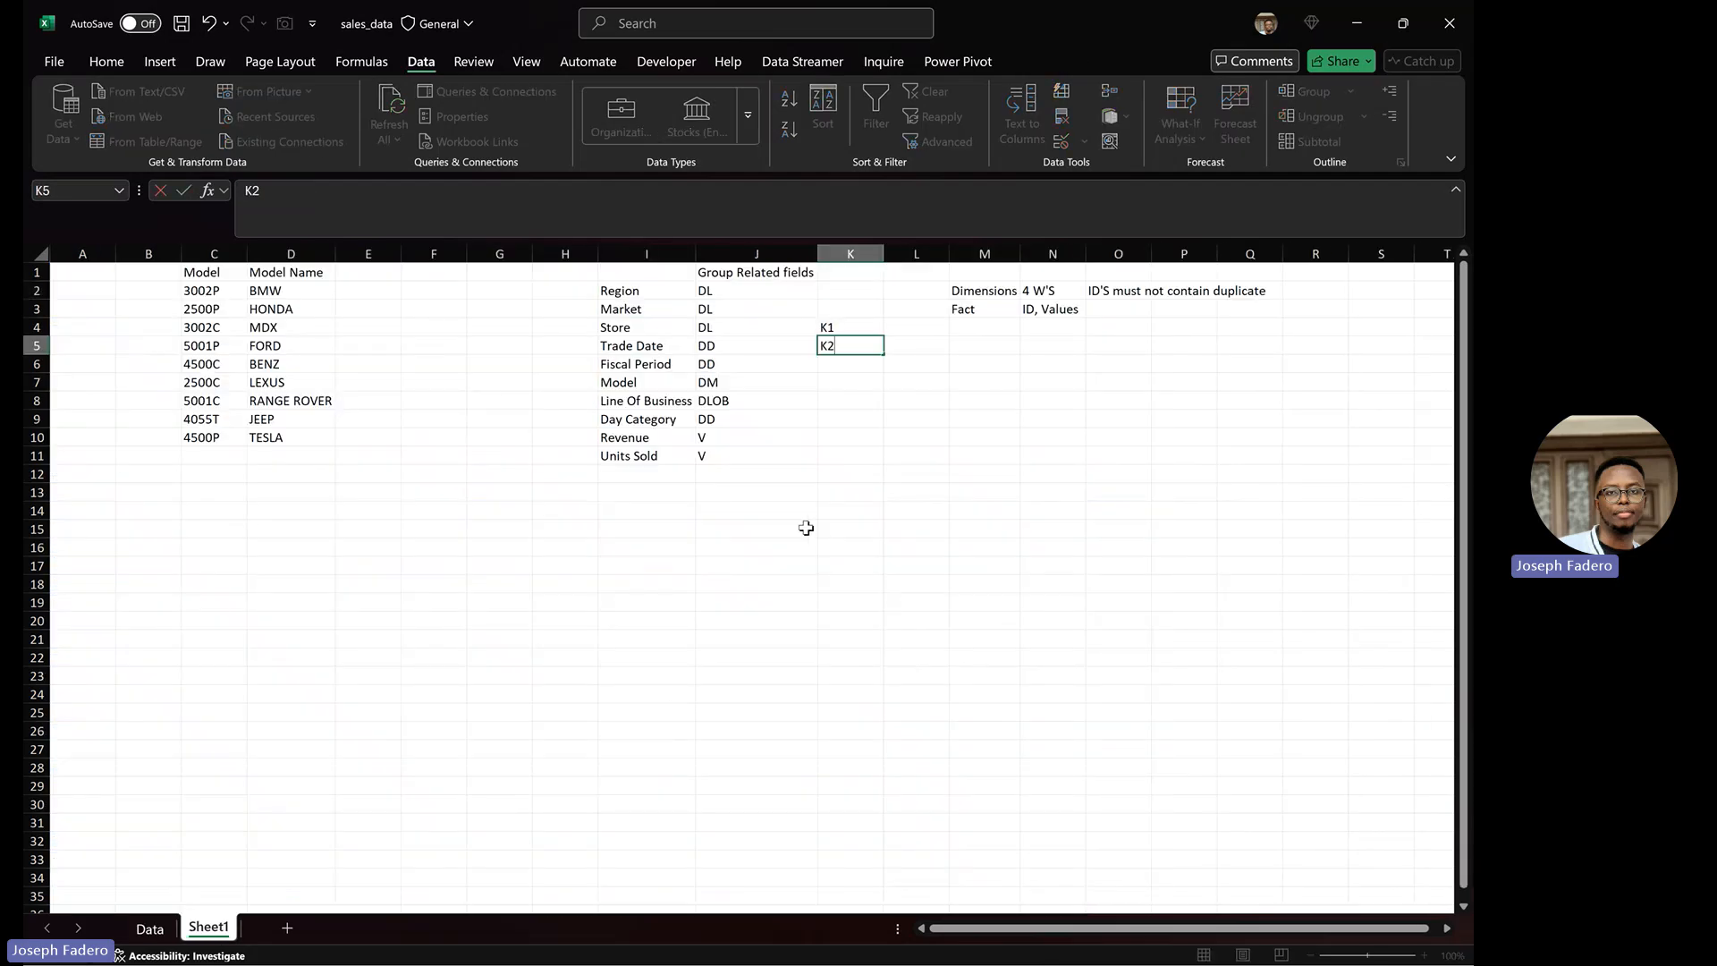
key(Return)
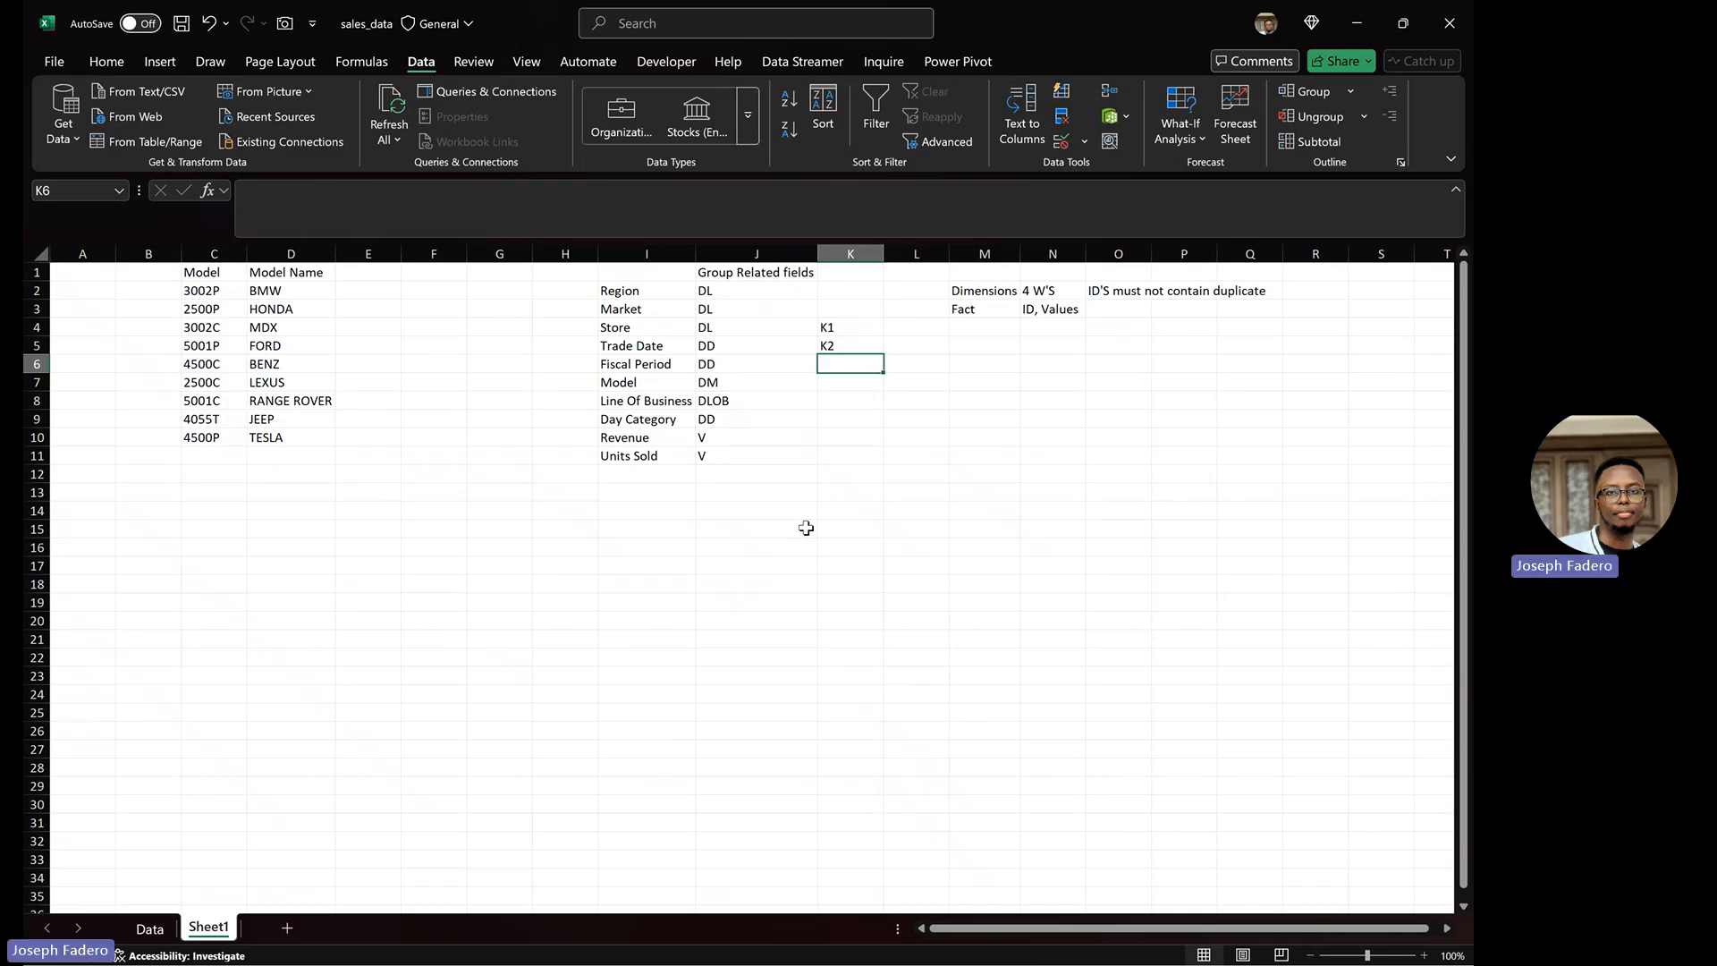
Mark Model as K3 in K7 and Line Of Business as K4 in K8
key(Down)
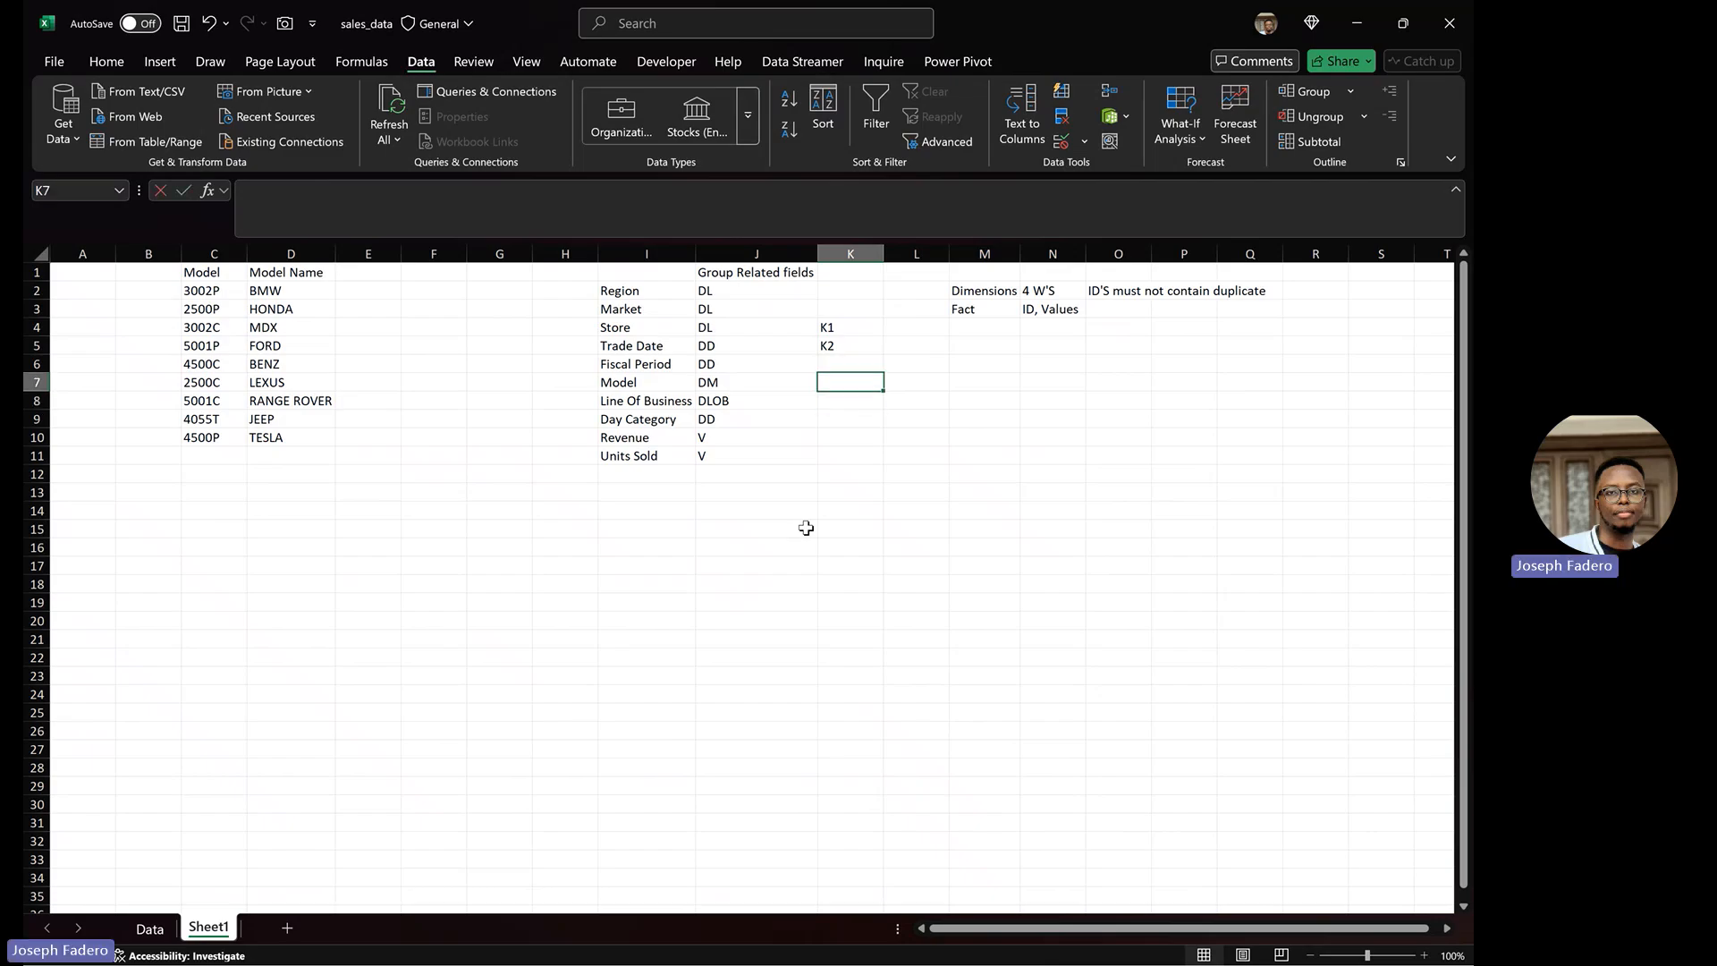
text(K3)
key(Return)
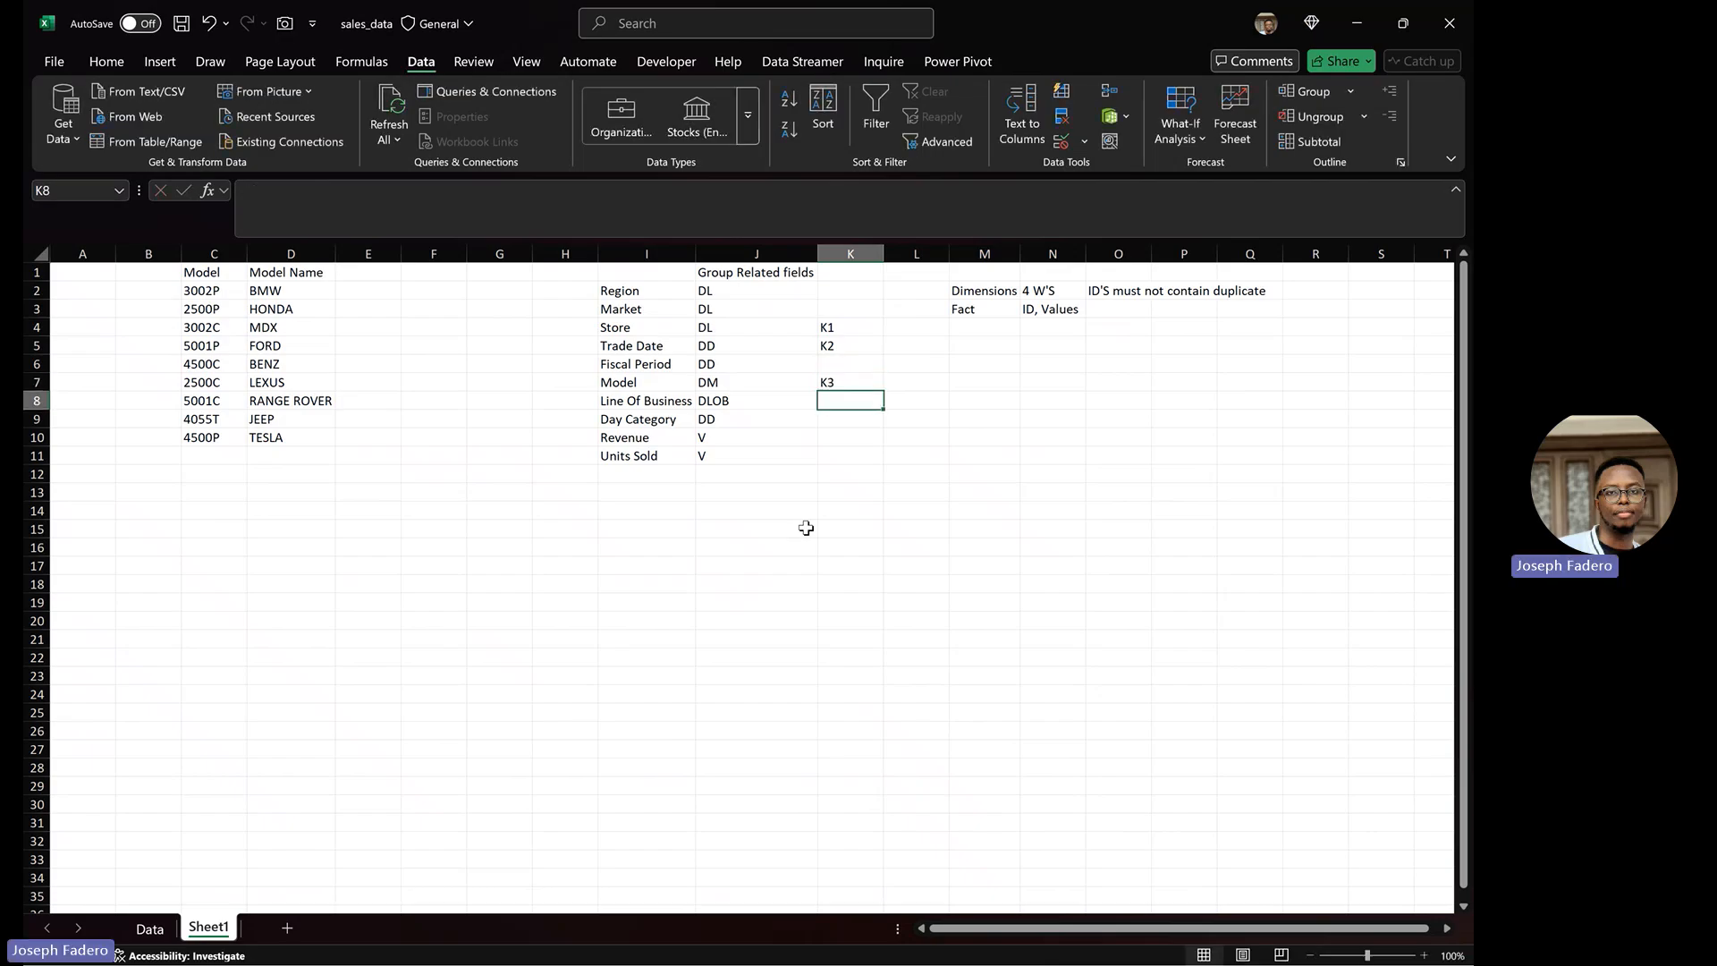
text(K4)
key(Return)
key(Return)
key(Return)
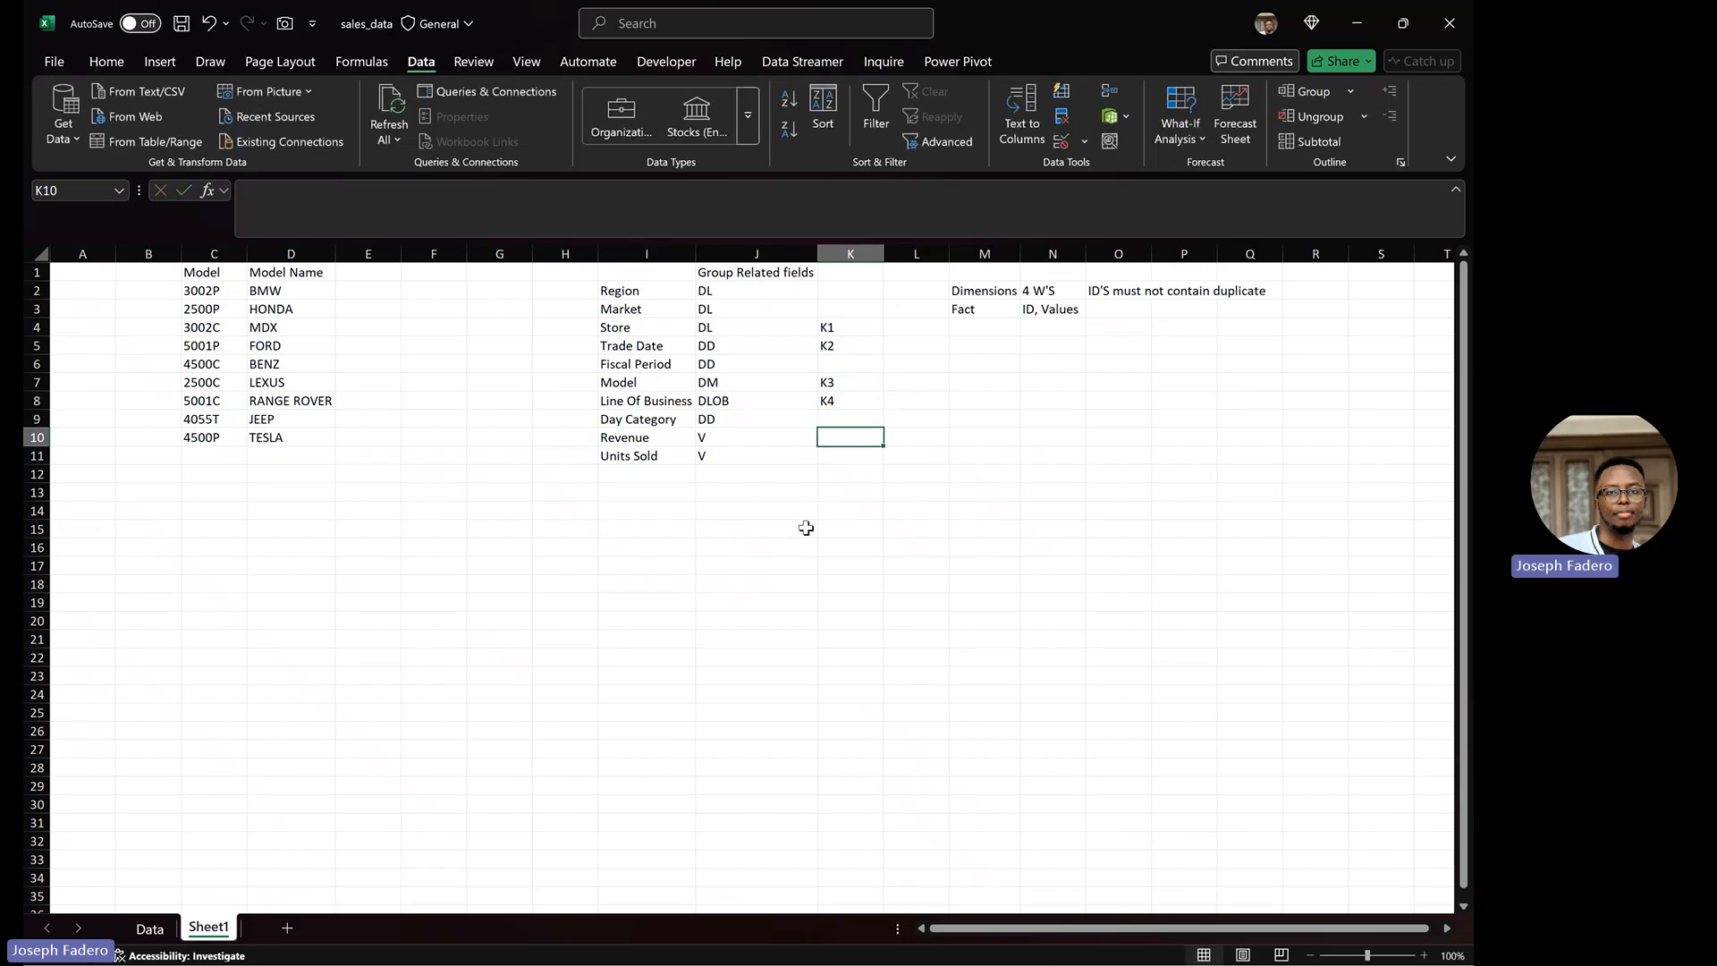
key(Up)
key(Up)
key(Up)
key(Up)
key(Up)
key(Up)
key(Up)
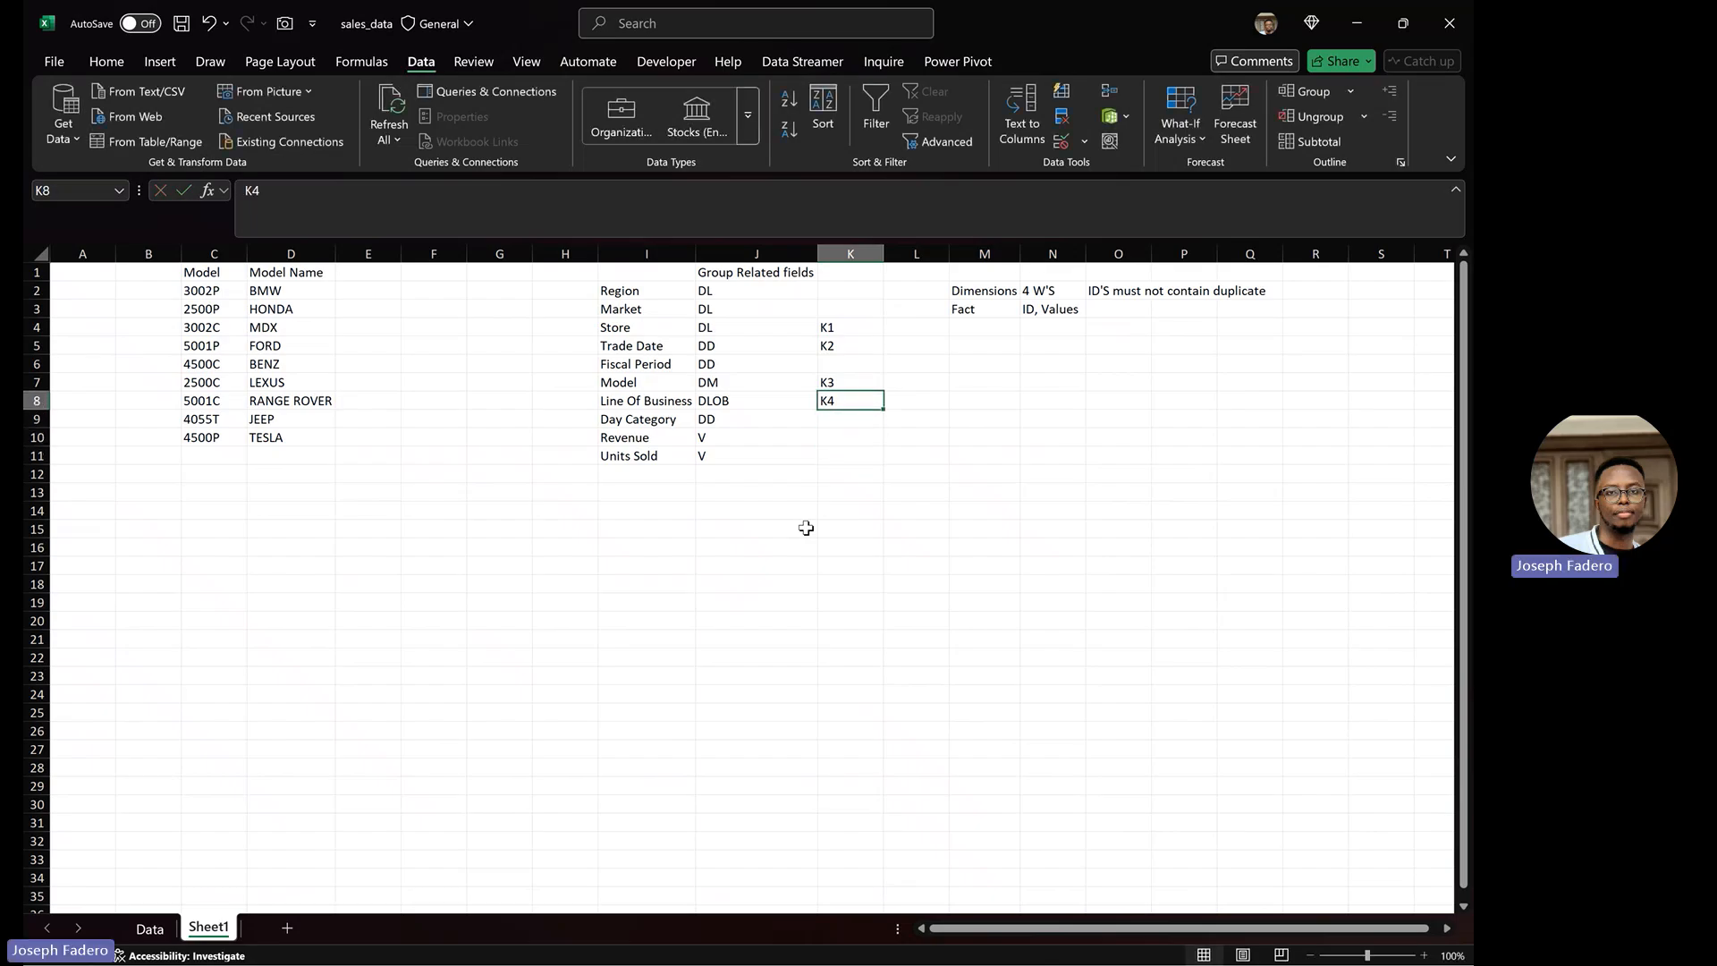
key(Down)
key(Down)
key(Down)
key(Down)
key(Down)
key(Down)
Enter V for Revenue in K10 and for Units Sold in K11
text(V)
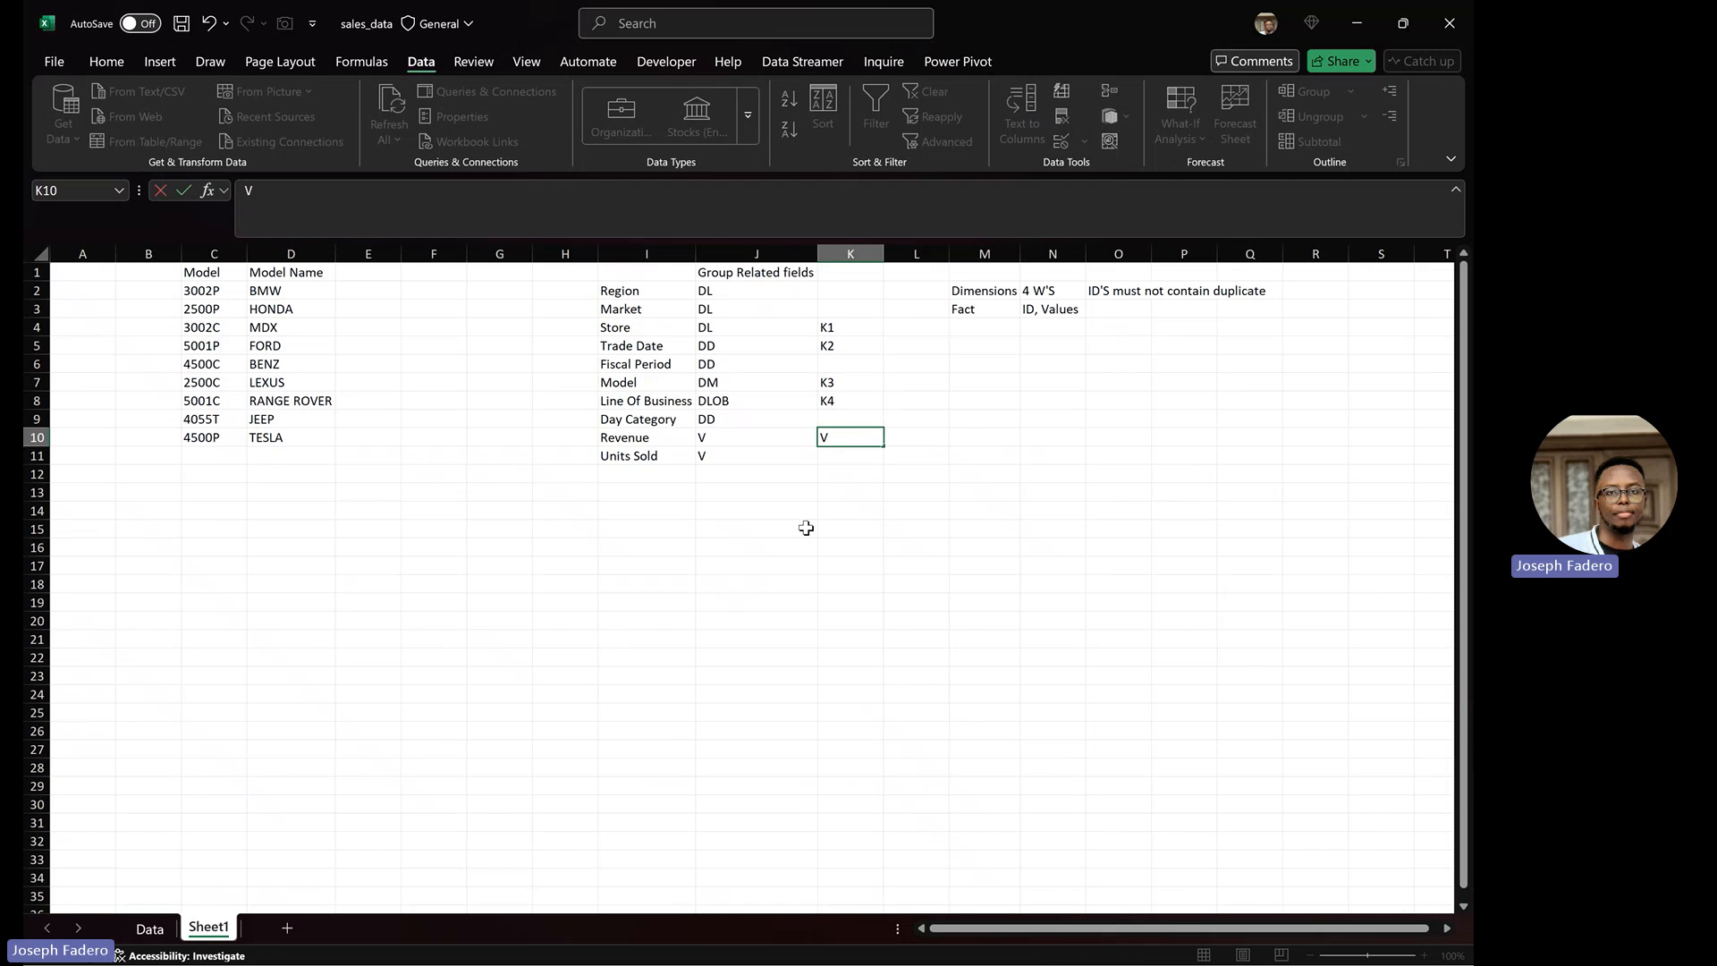
key(Return)
text(V)
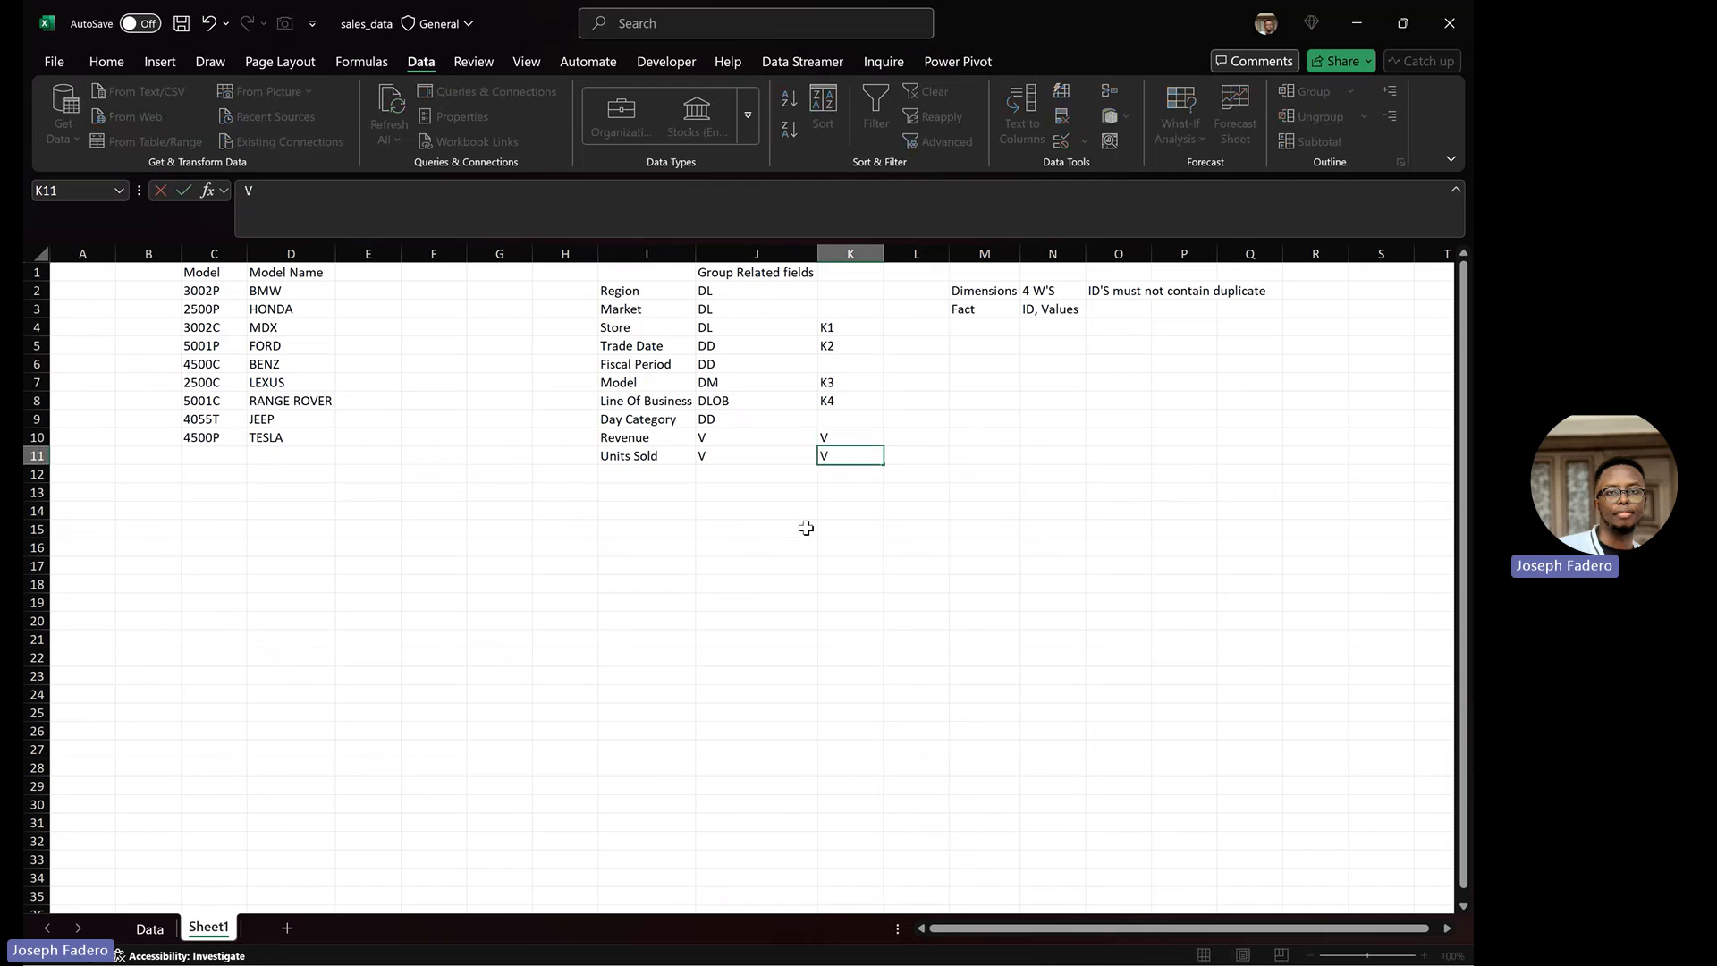
key(Tab)
key(Up)
key(Up)
key(Up)
key(Up)
key(Up)
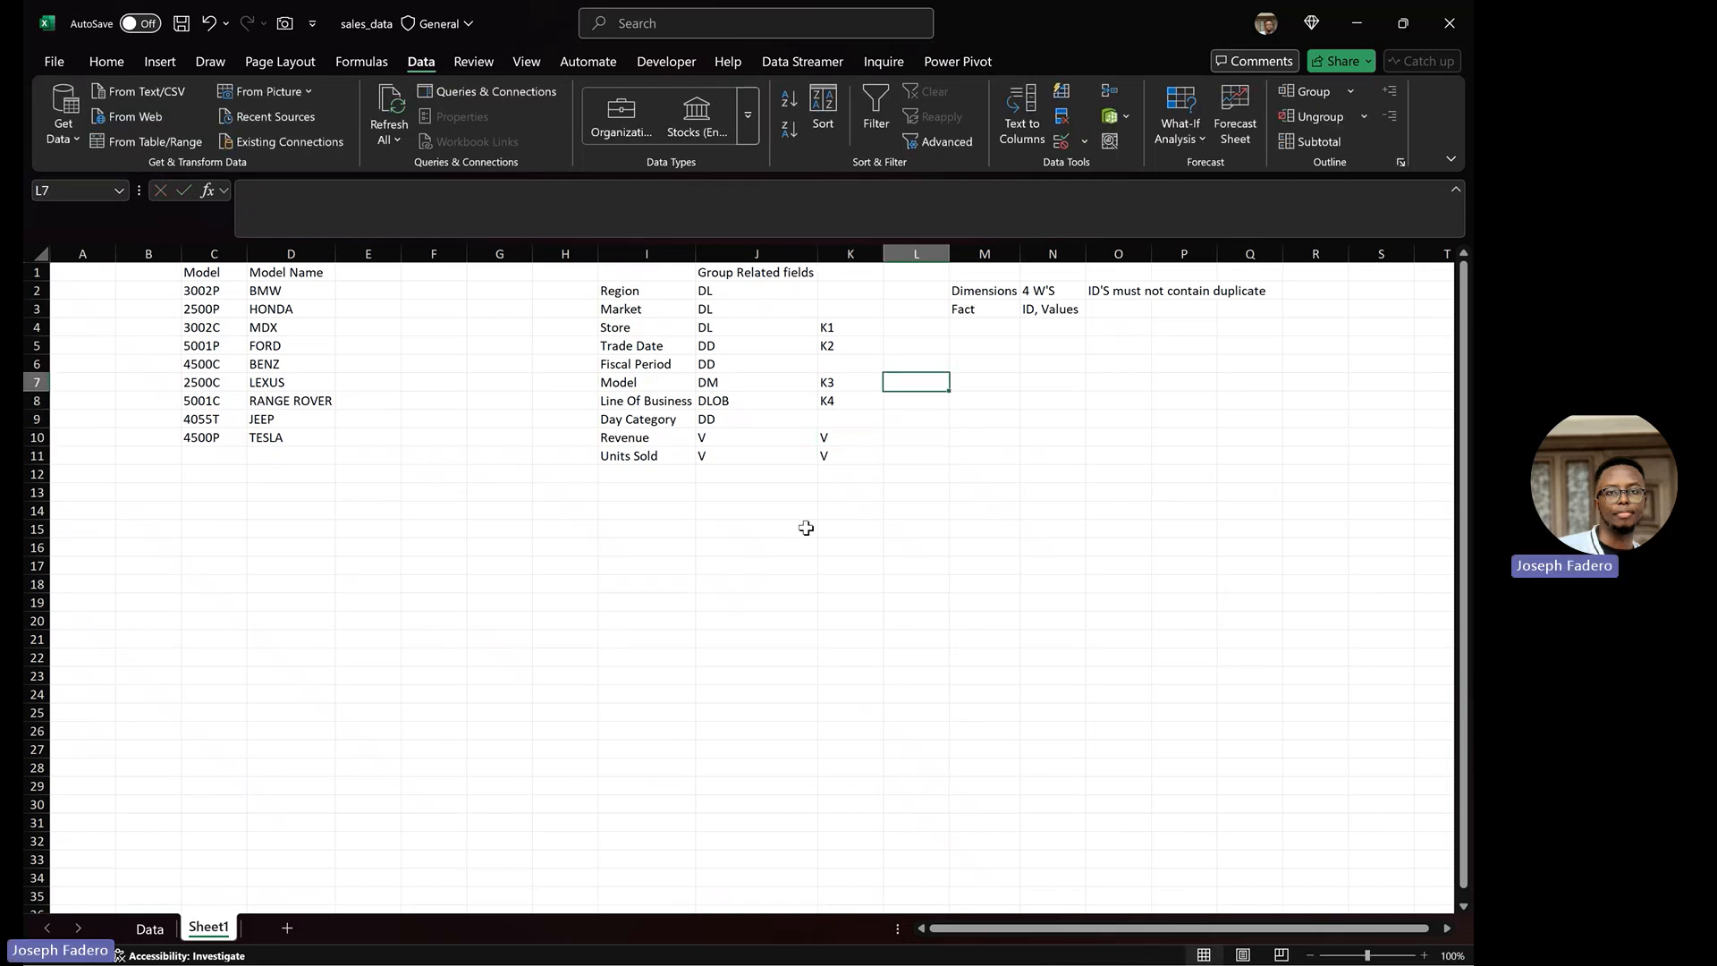
Insert a blank column before the Dimensions and Fact notes in column M
key(Down)
key(Up)
key(Up)
key(Up)
key(Up)
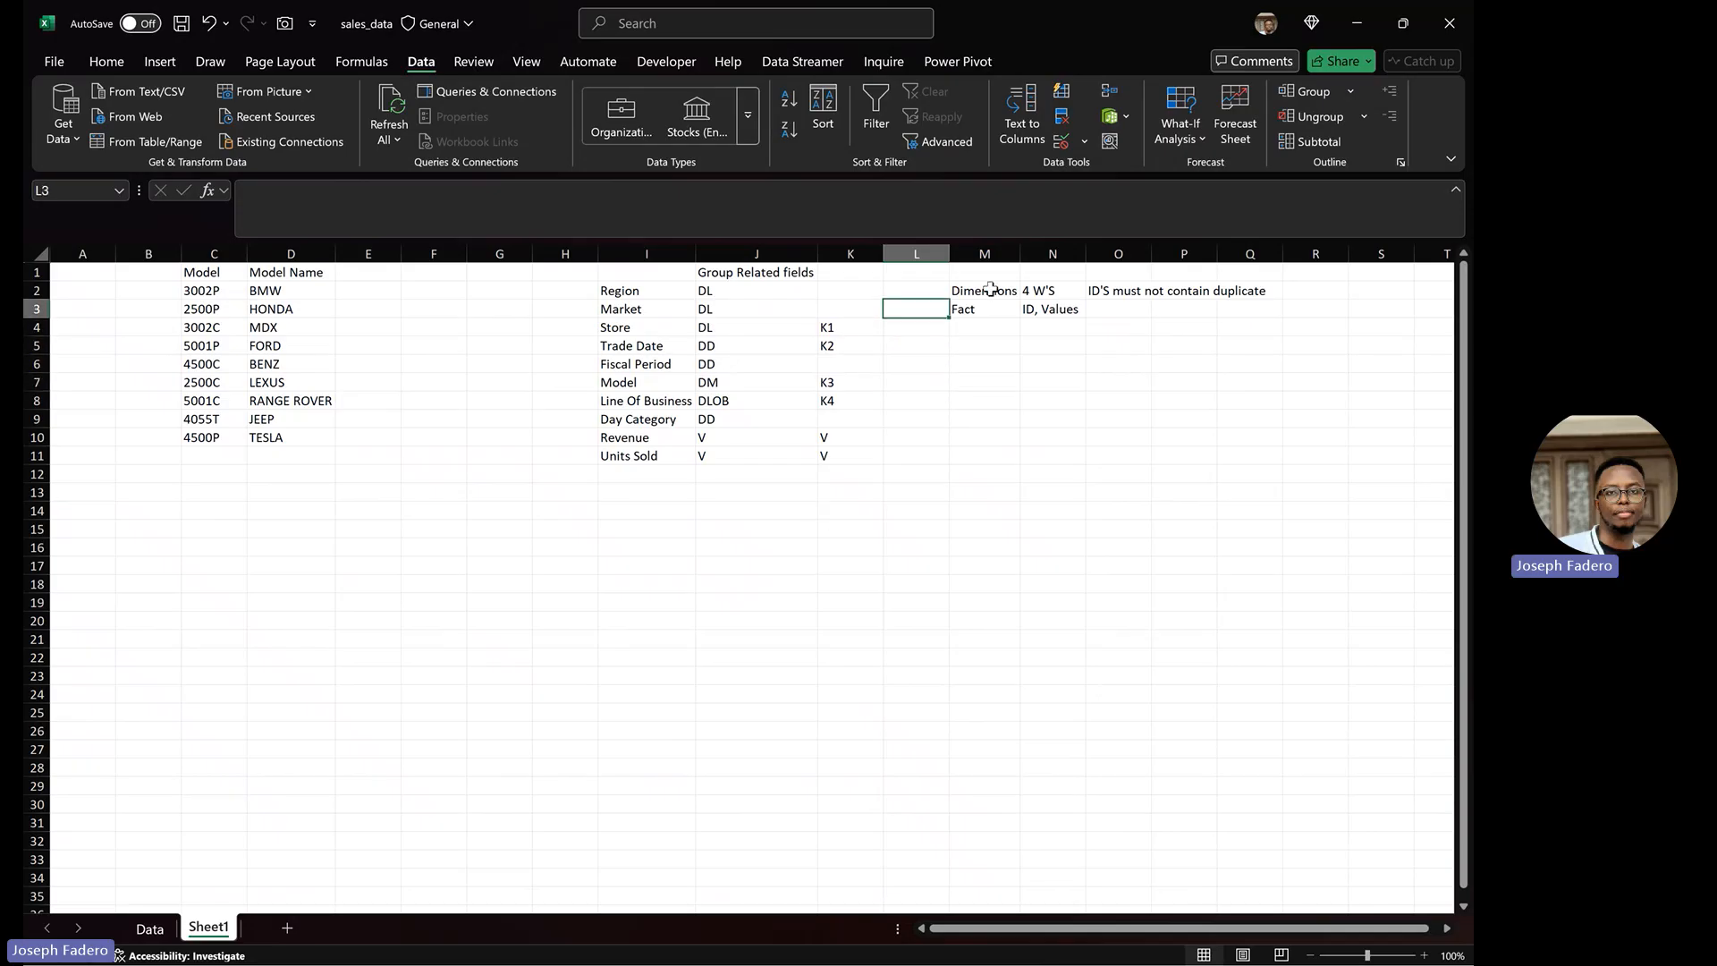
click(985, 253)
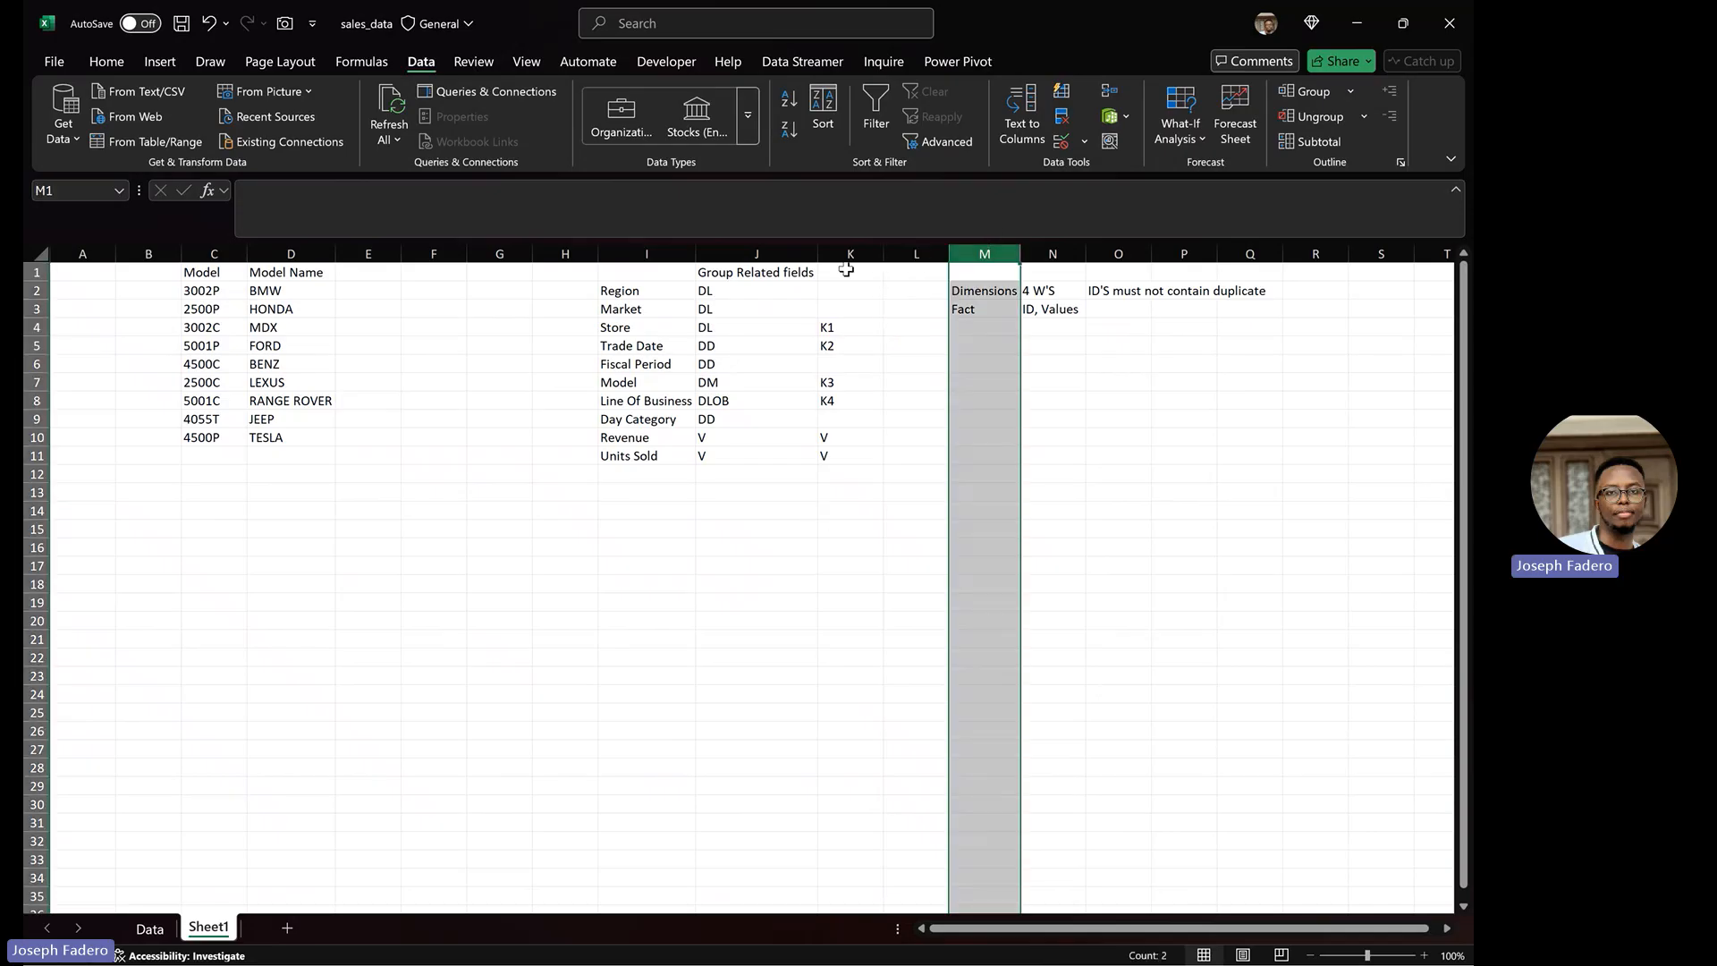
key(ctrl+shift+plus)
Mark Store in L4 and Trade Date in L5 as F for the fact table
key(Left)
key(Down)
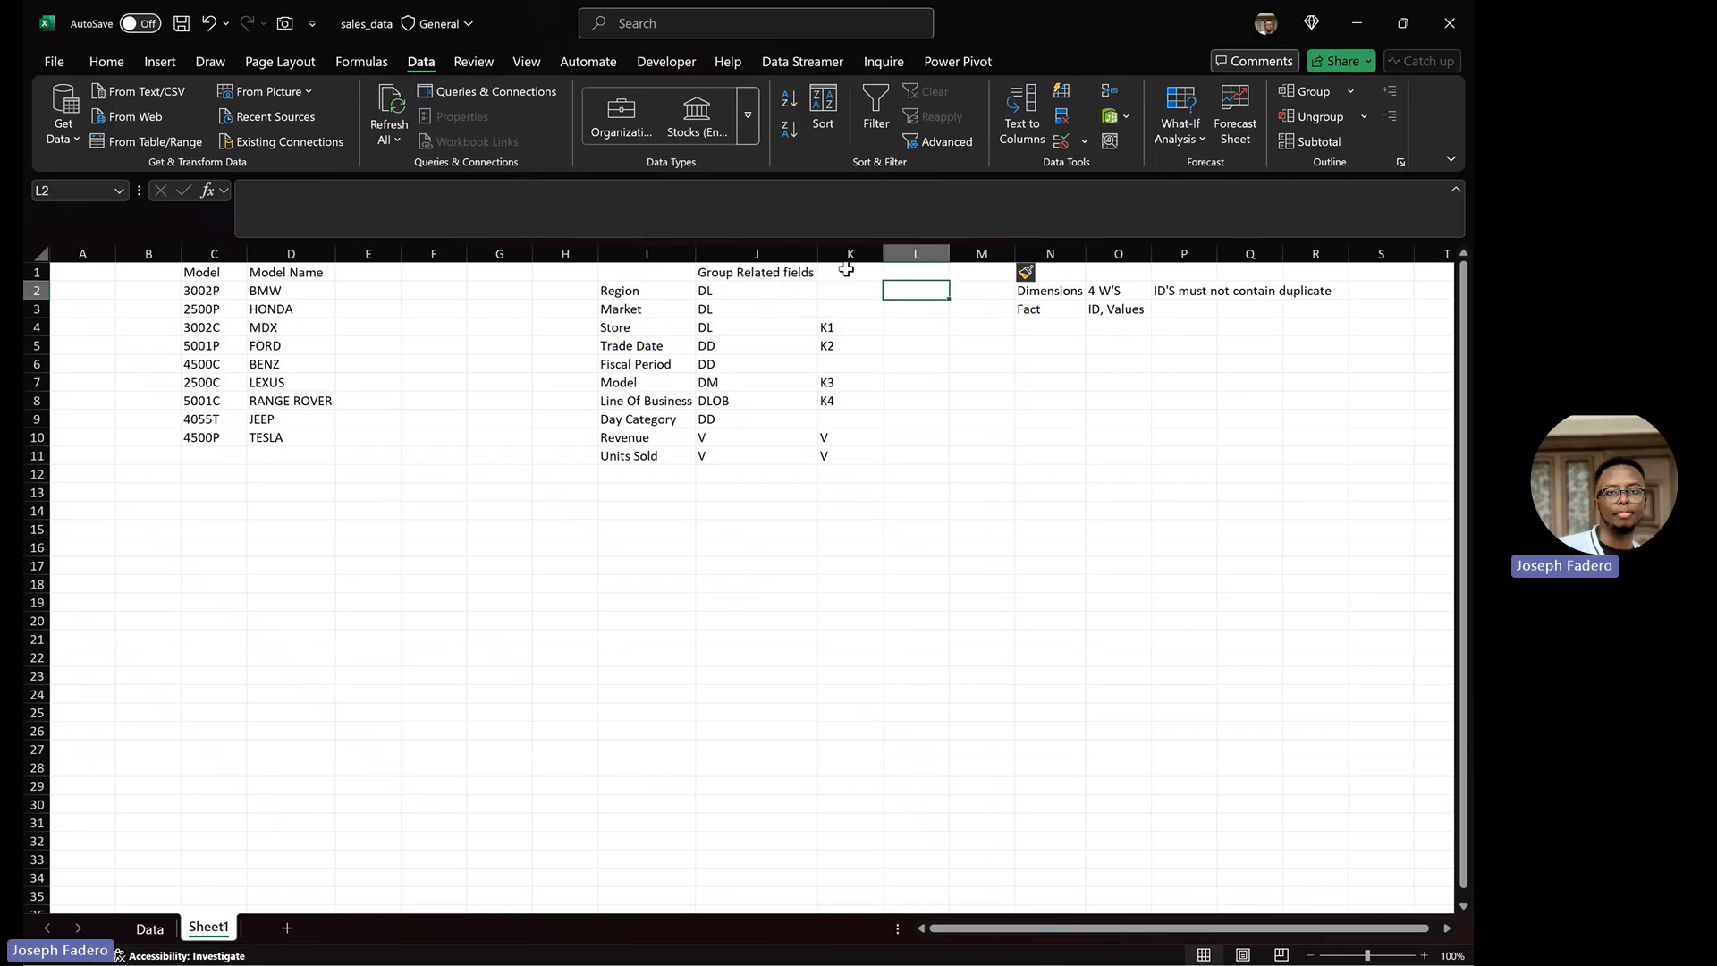
key(Down)
key(Down)
text(F)
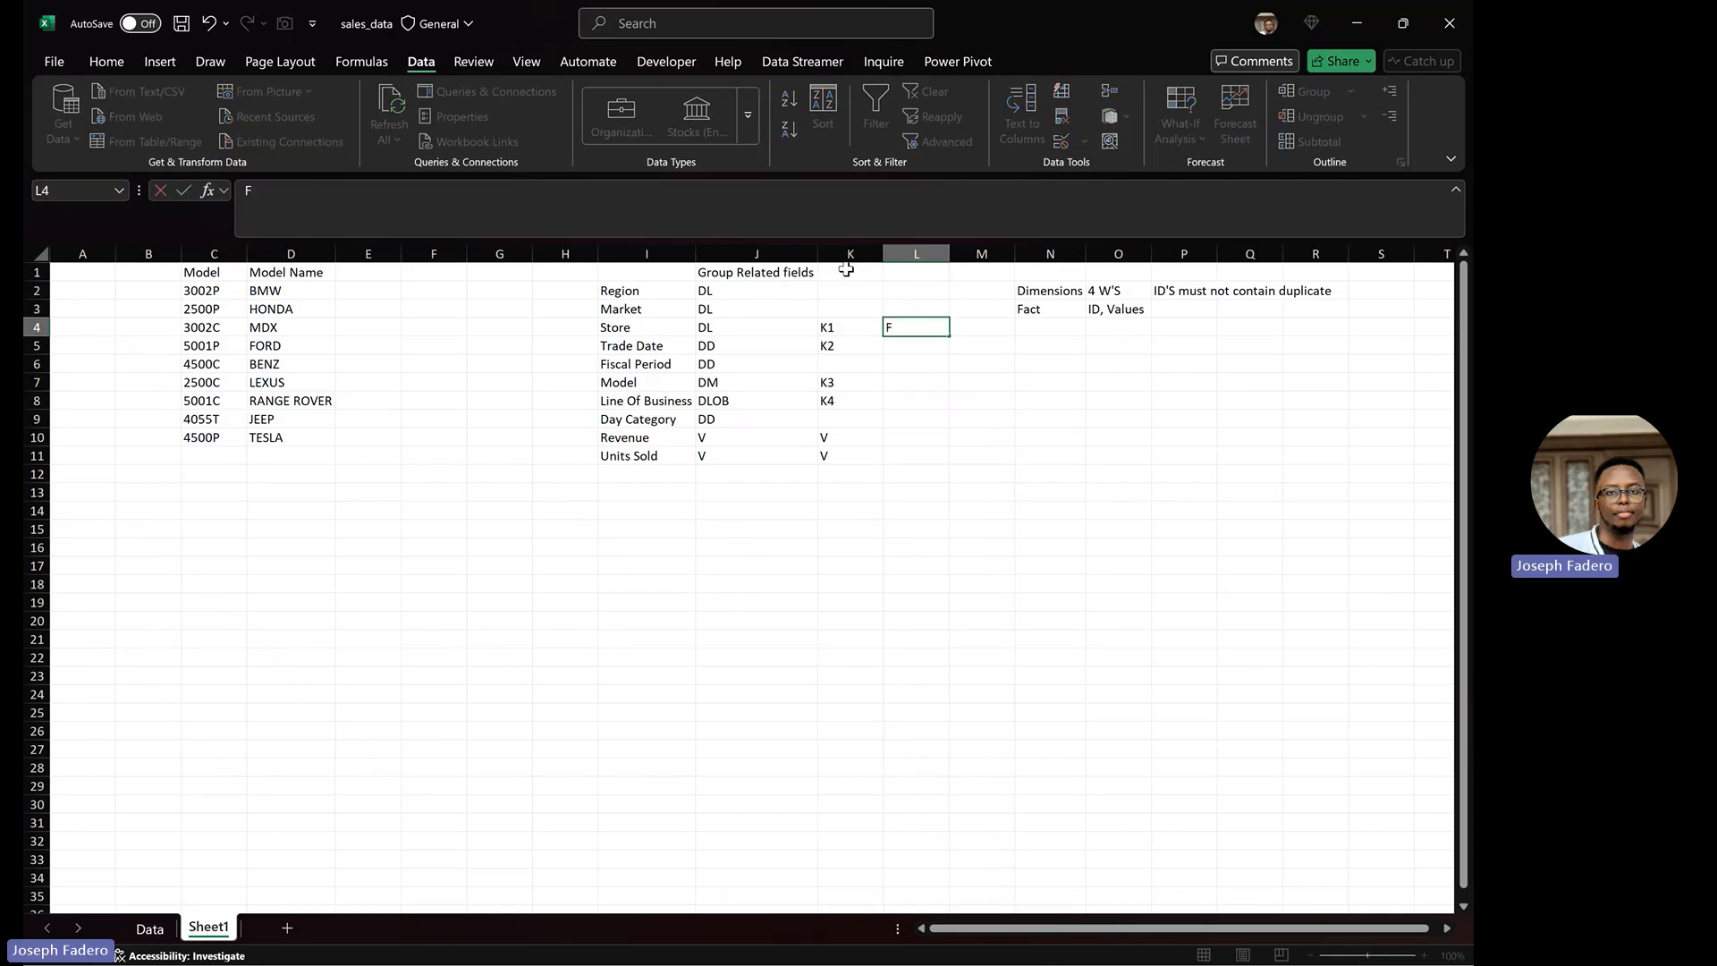
key(Return)
text(F)
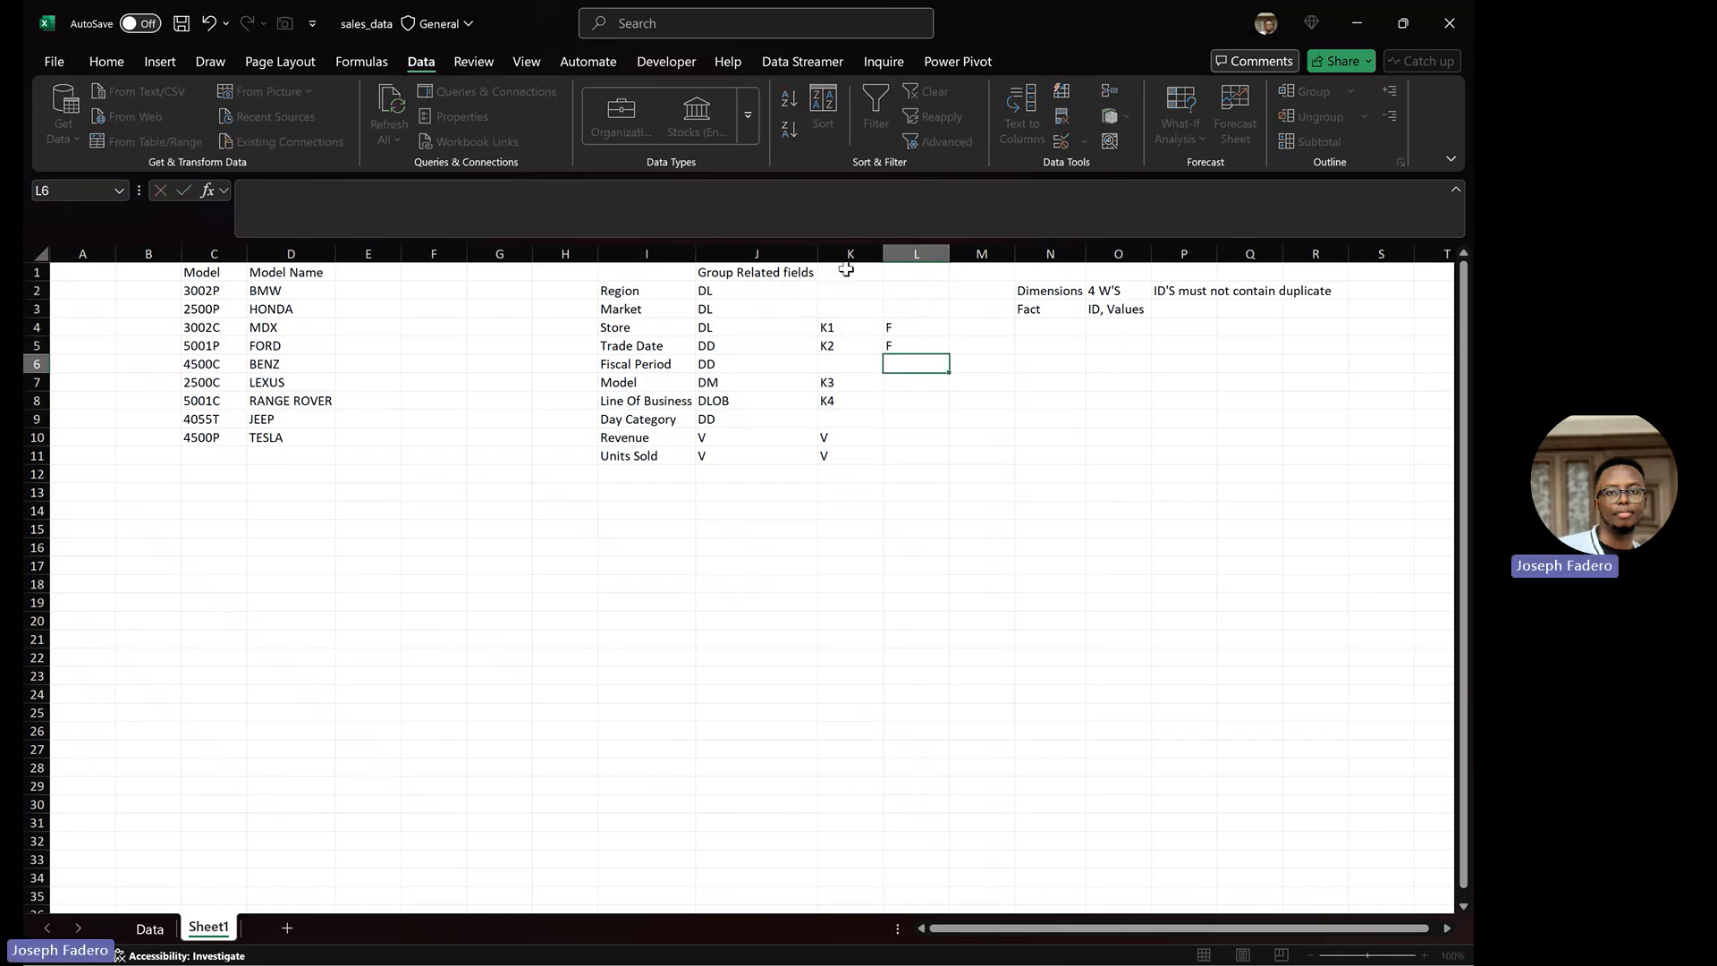
key(Return)
Enter F for Model in L7 and for Line Of Business in L8
key(Return)
text(F)
key(Return)
text(F)
key(Return)
key(Return)
key(Return)
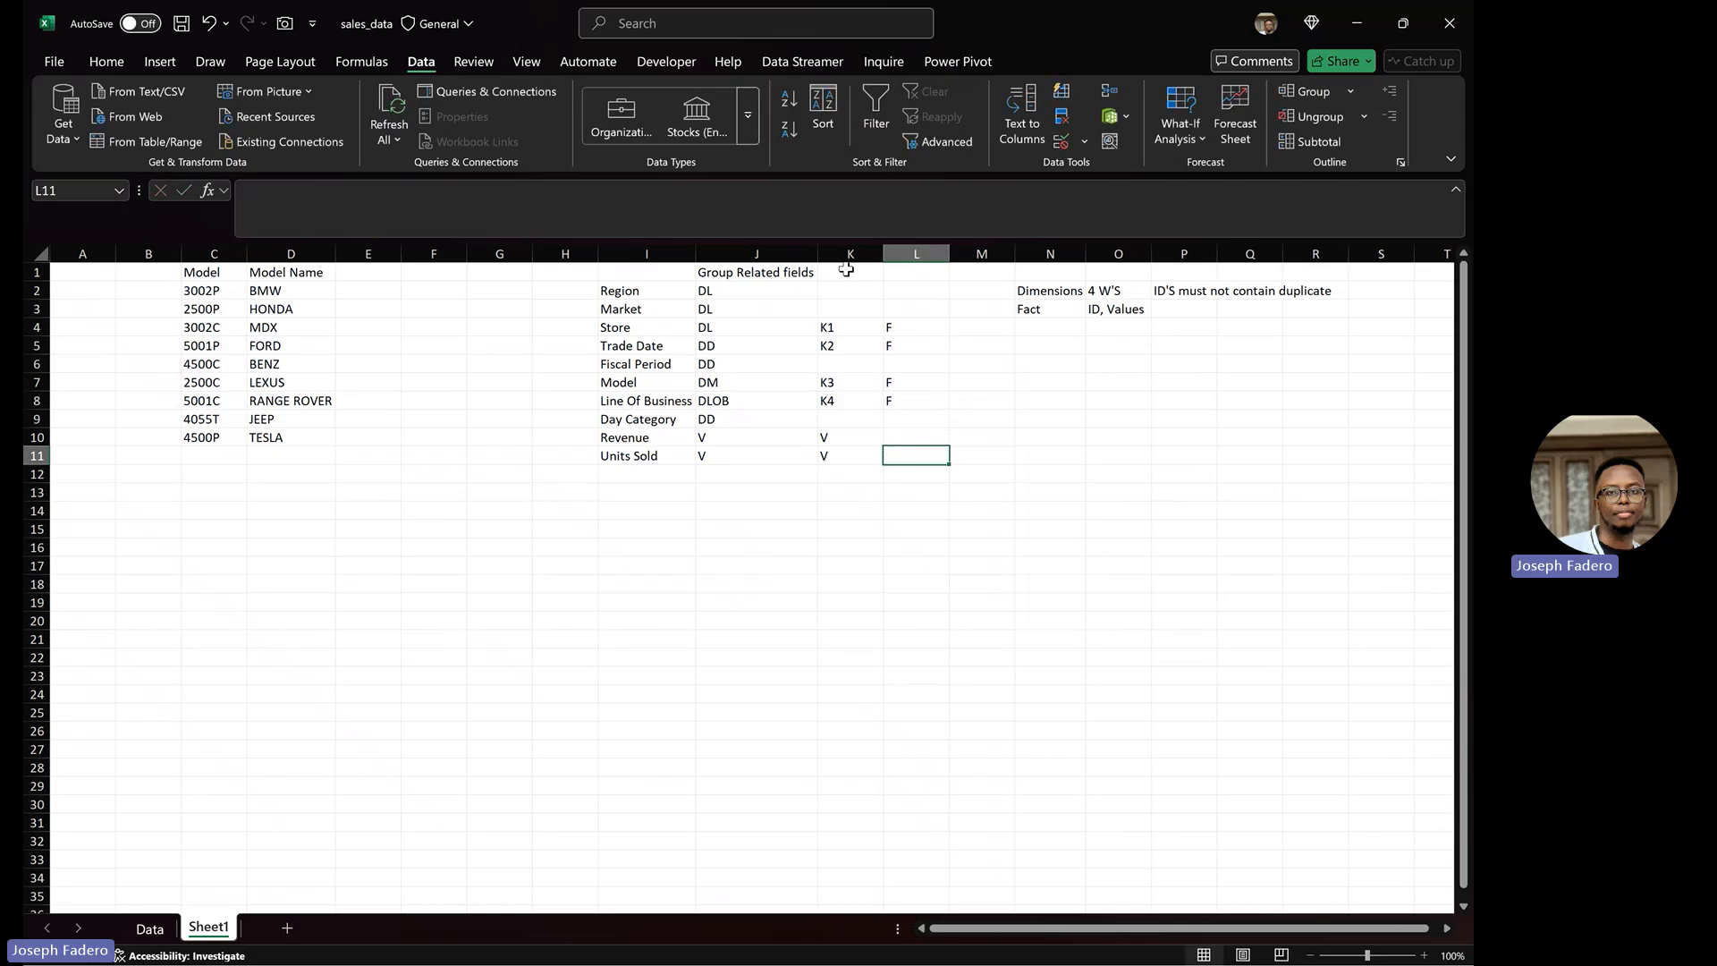
Enter F for Revenue in L10 and for Units Sold in L11
key(Up)
text(F)
key(Return)
text(F)
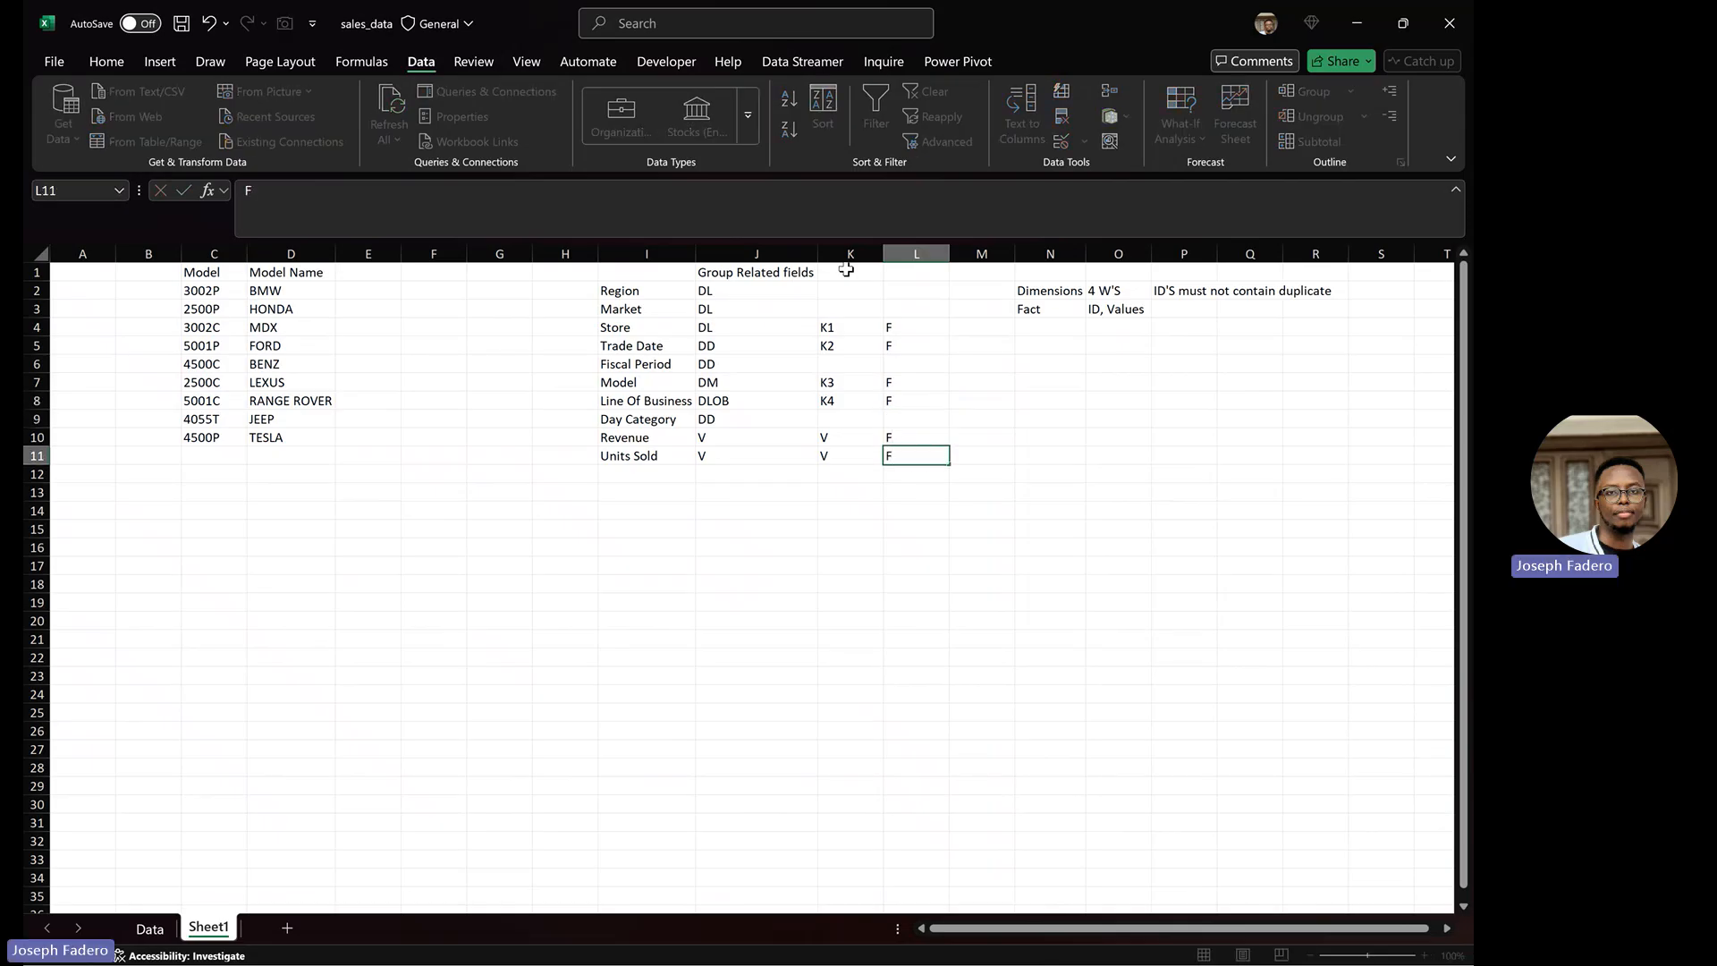
Review the F marks in column L against the key and value fields, and save the workbook
key(Up)
key(Up)
key(Up)
key(Up)
key(Up)
key(Up)
key(Up)
key(Down)
key(Down)
key(Down)
key(Down)
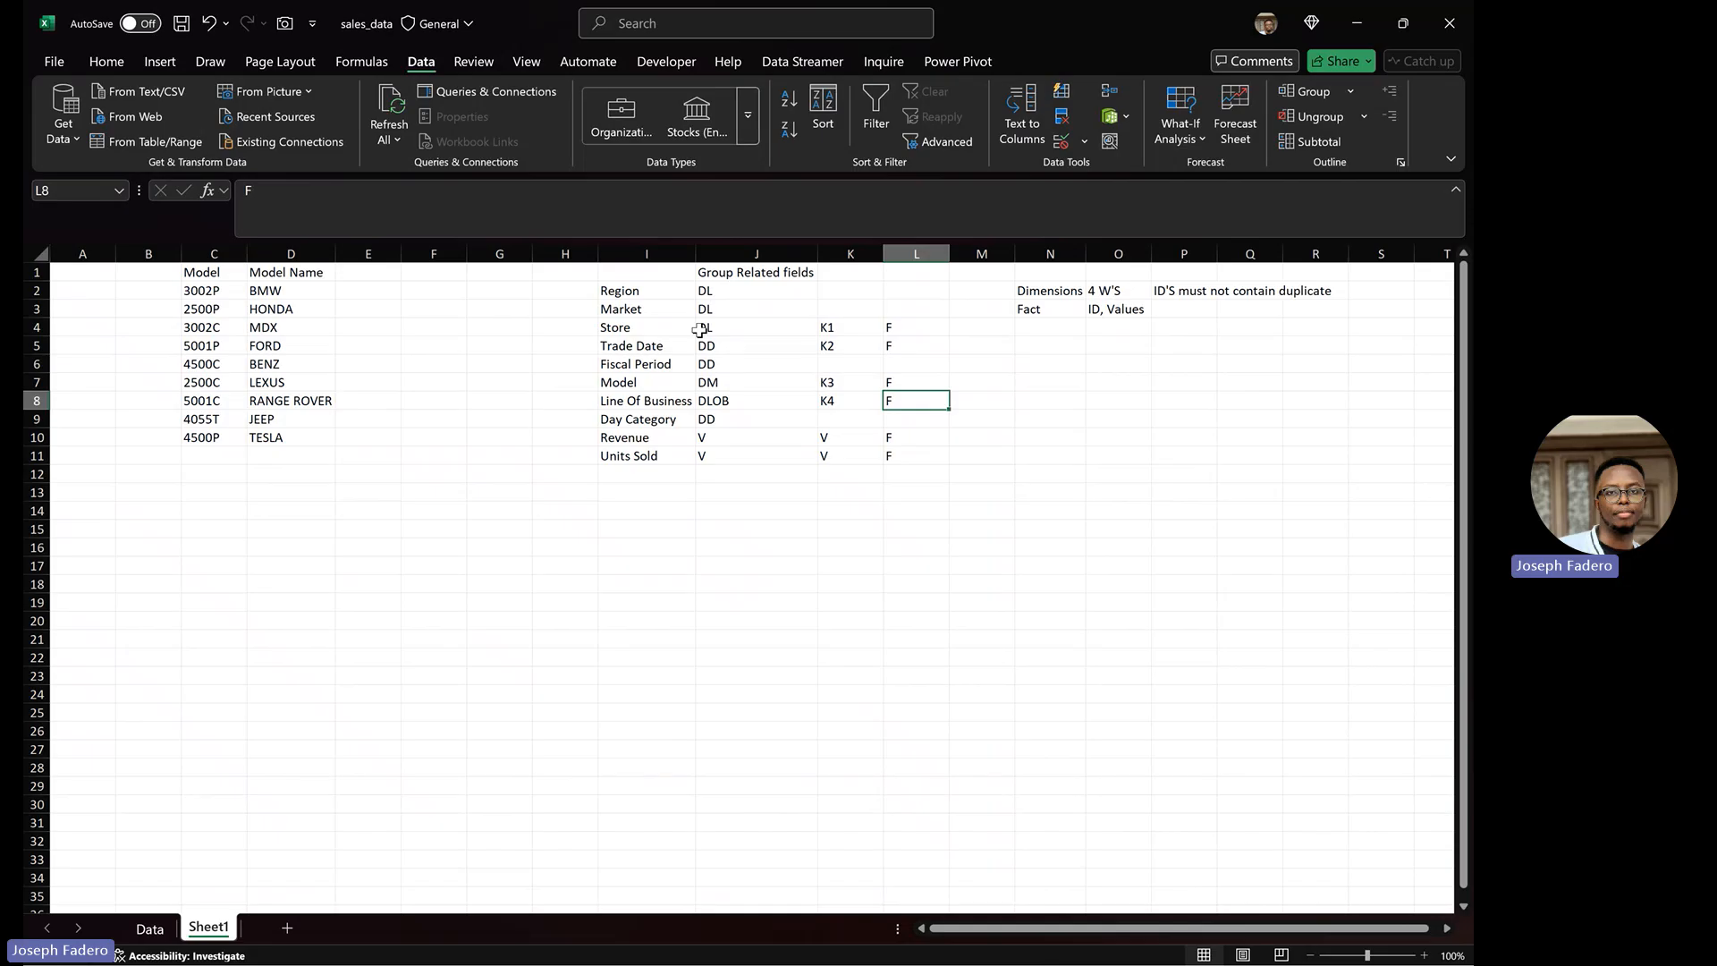
key(ctrl+s)
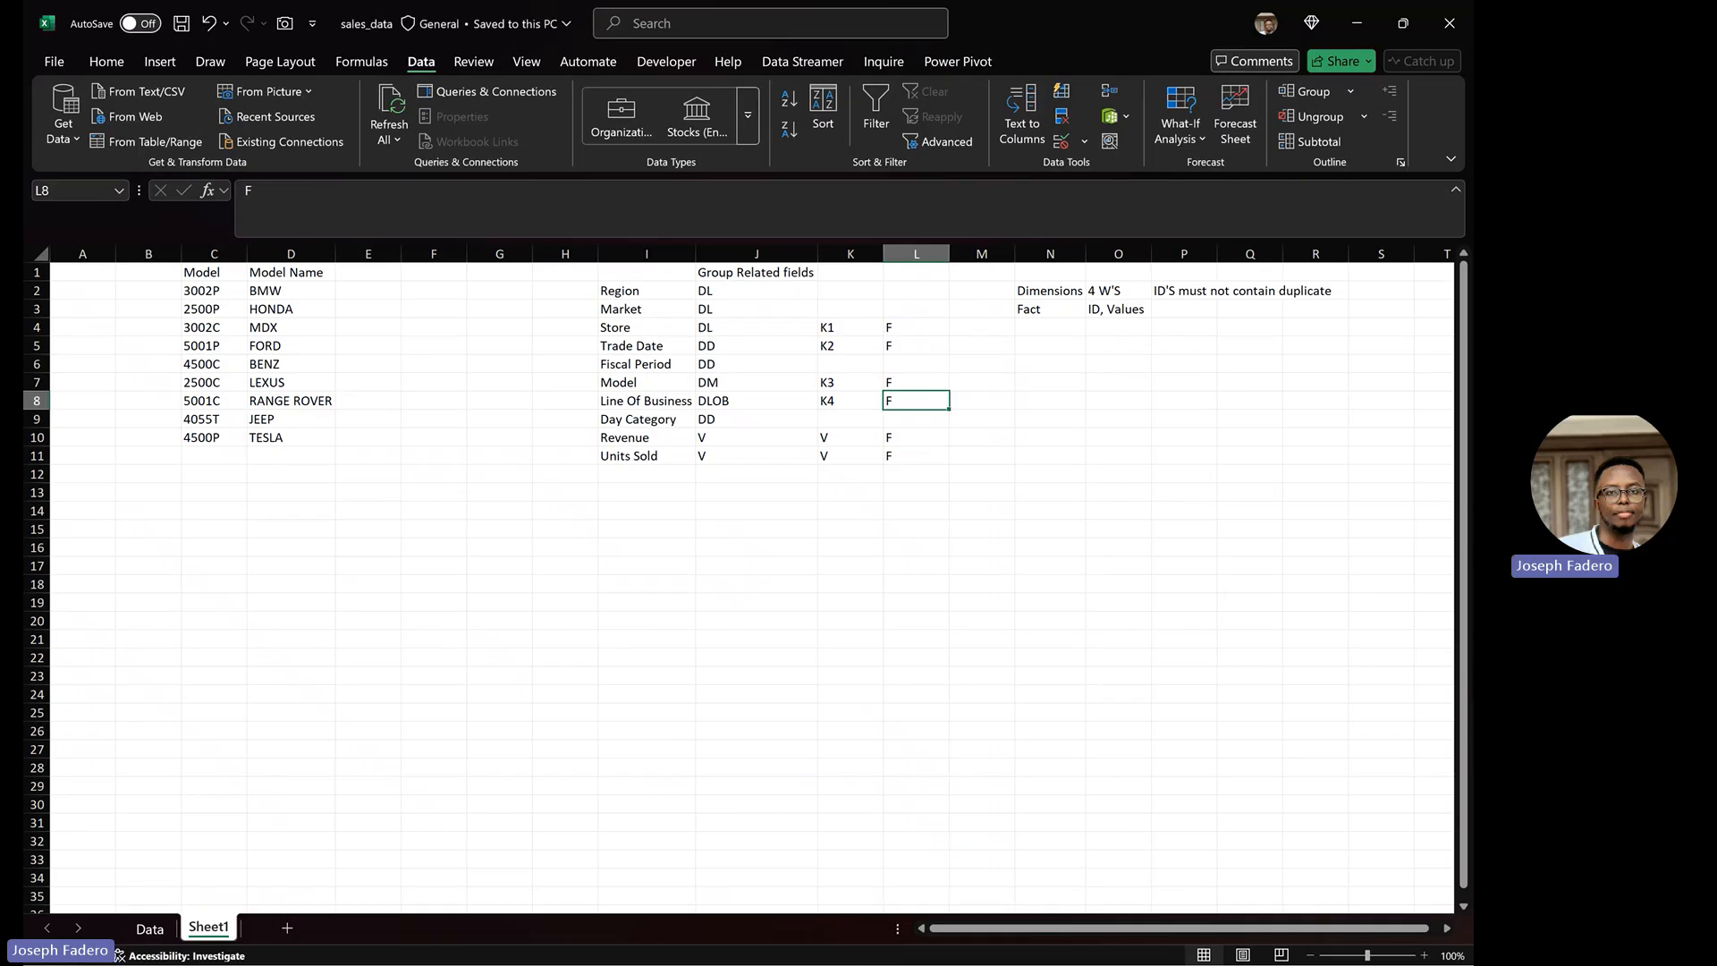
click(1030, 948)
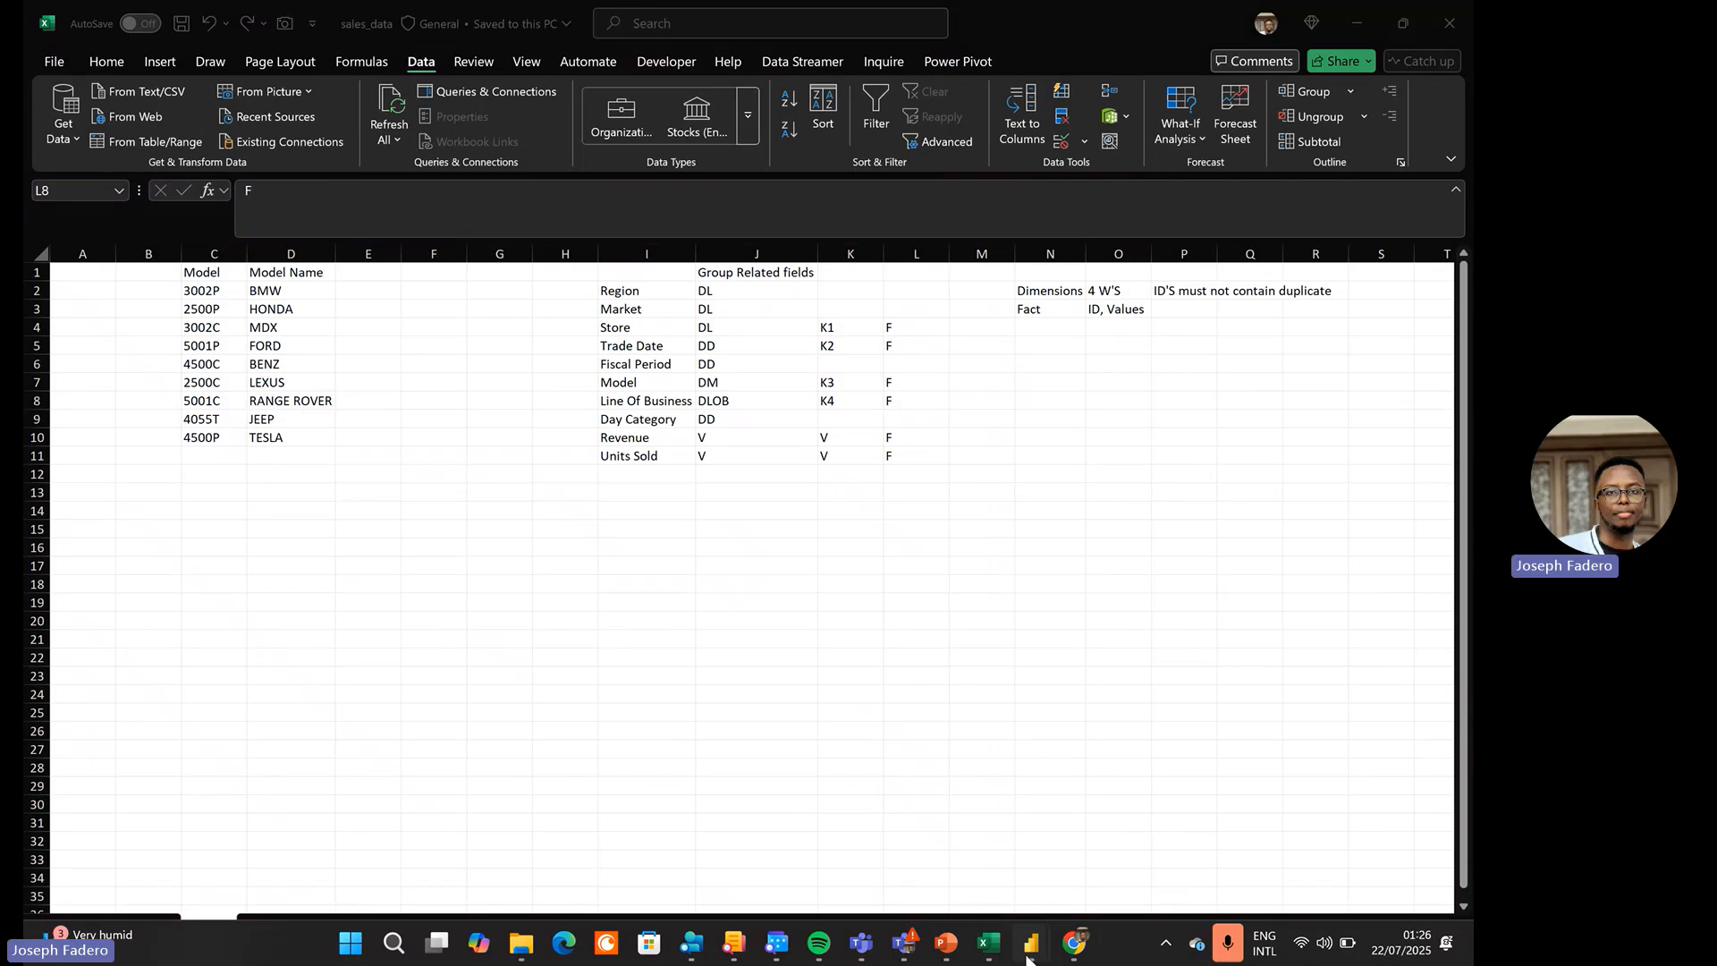
click(937, 813)
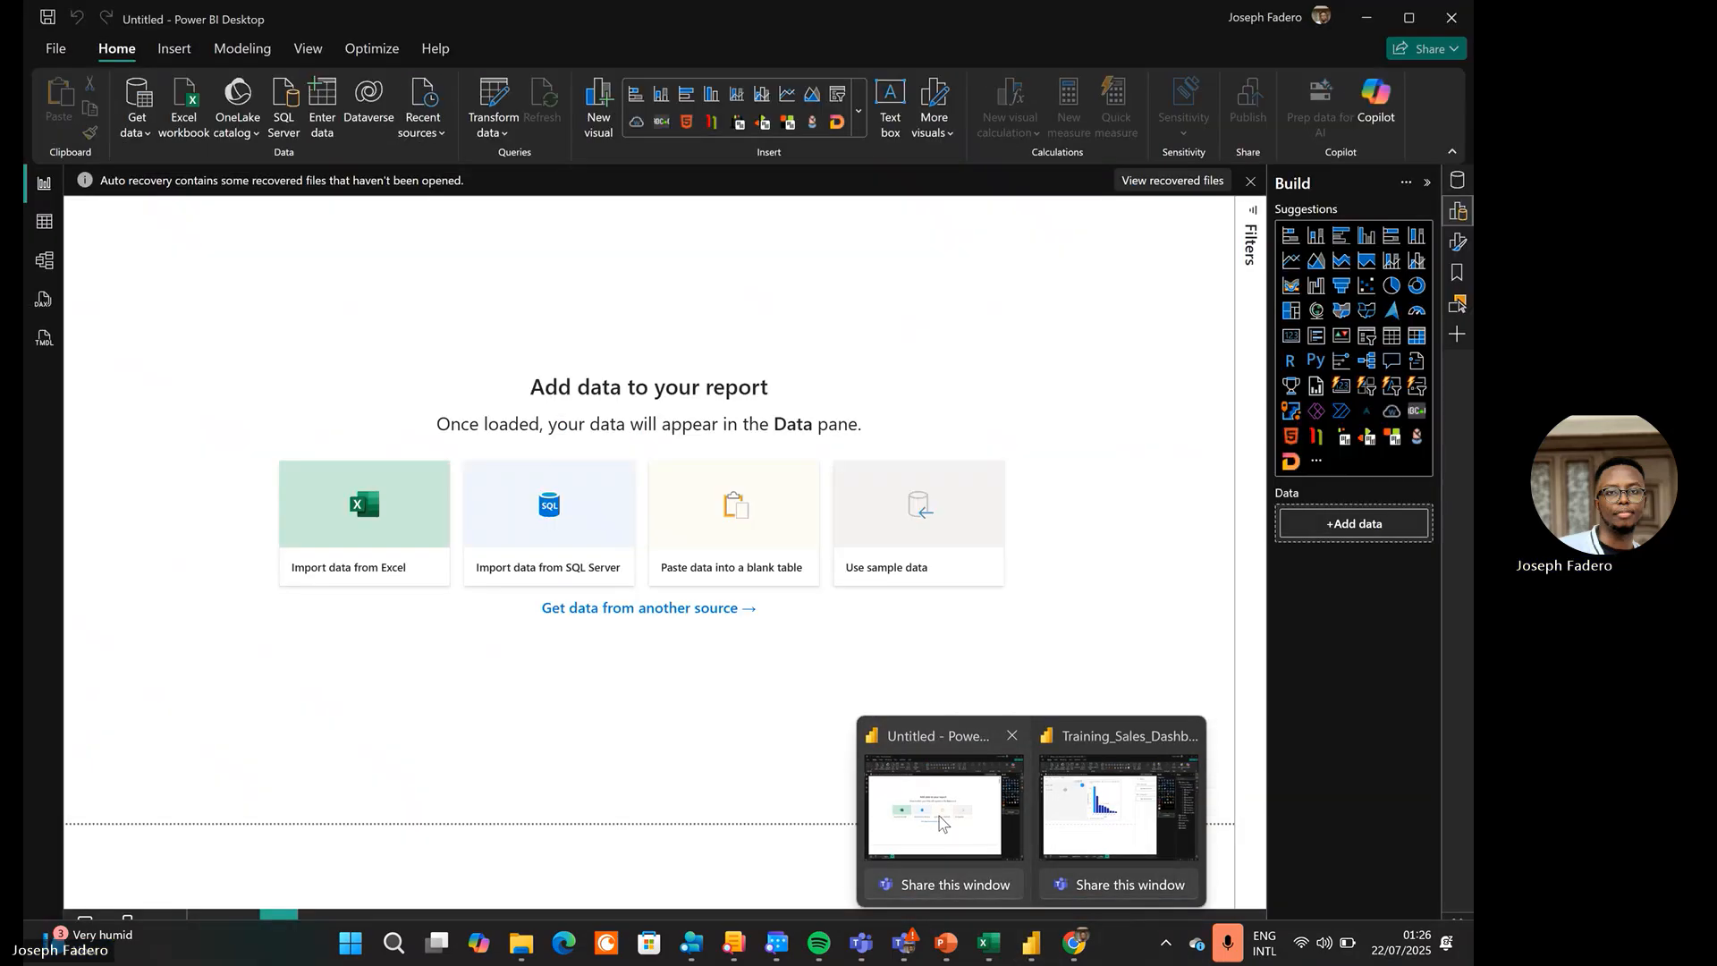
click(137, 130)
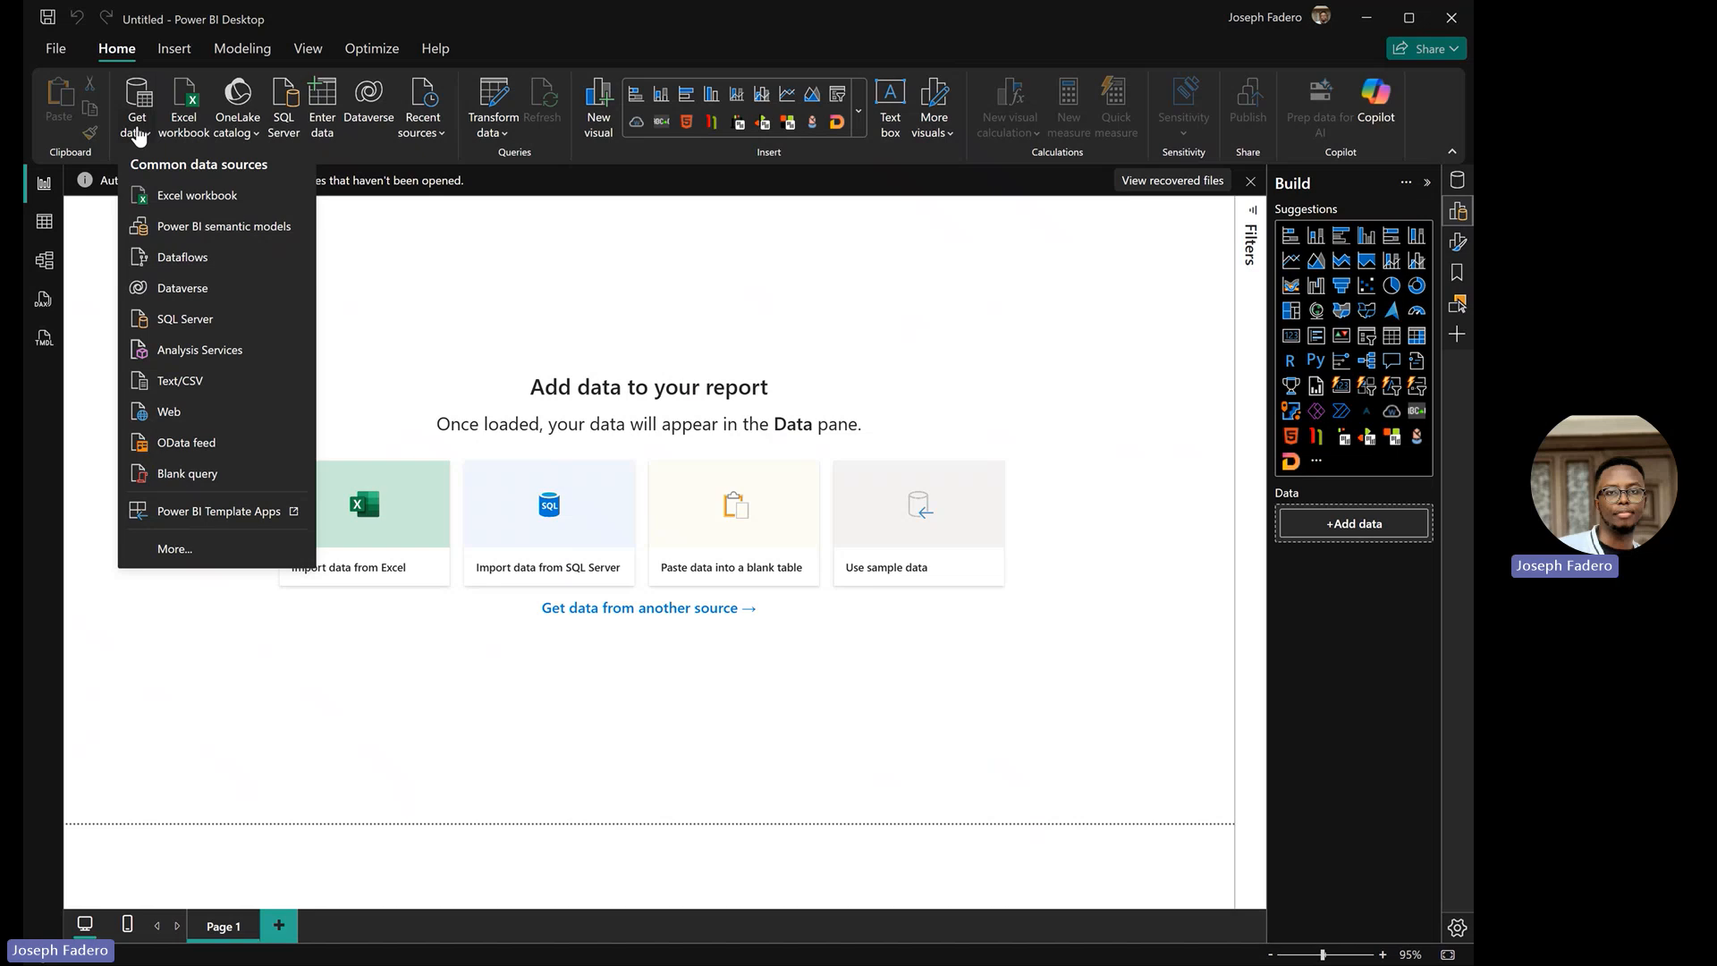
click(196, 195)
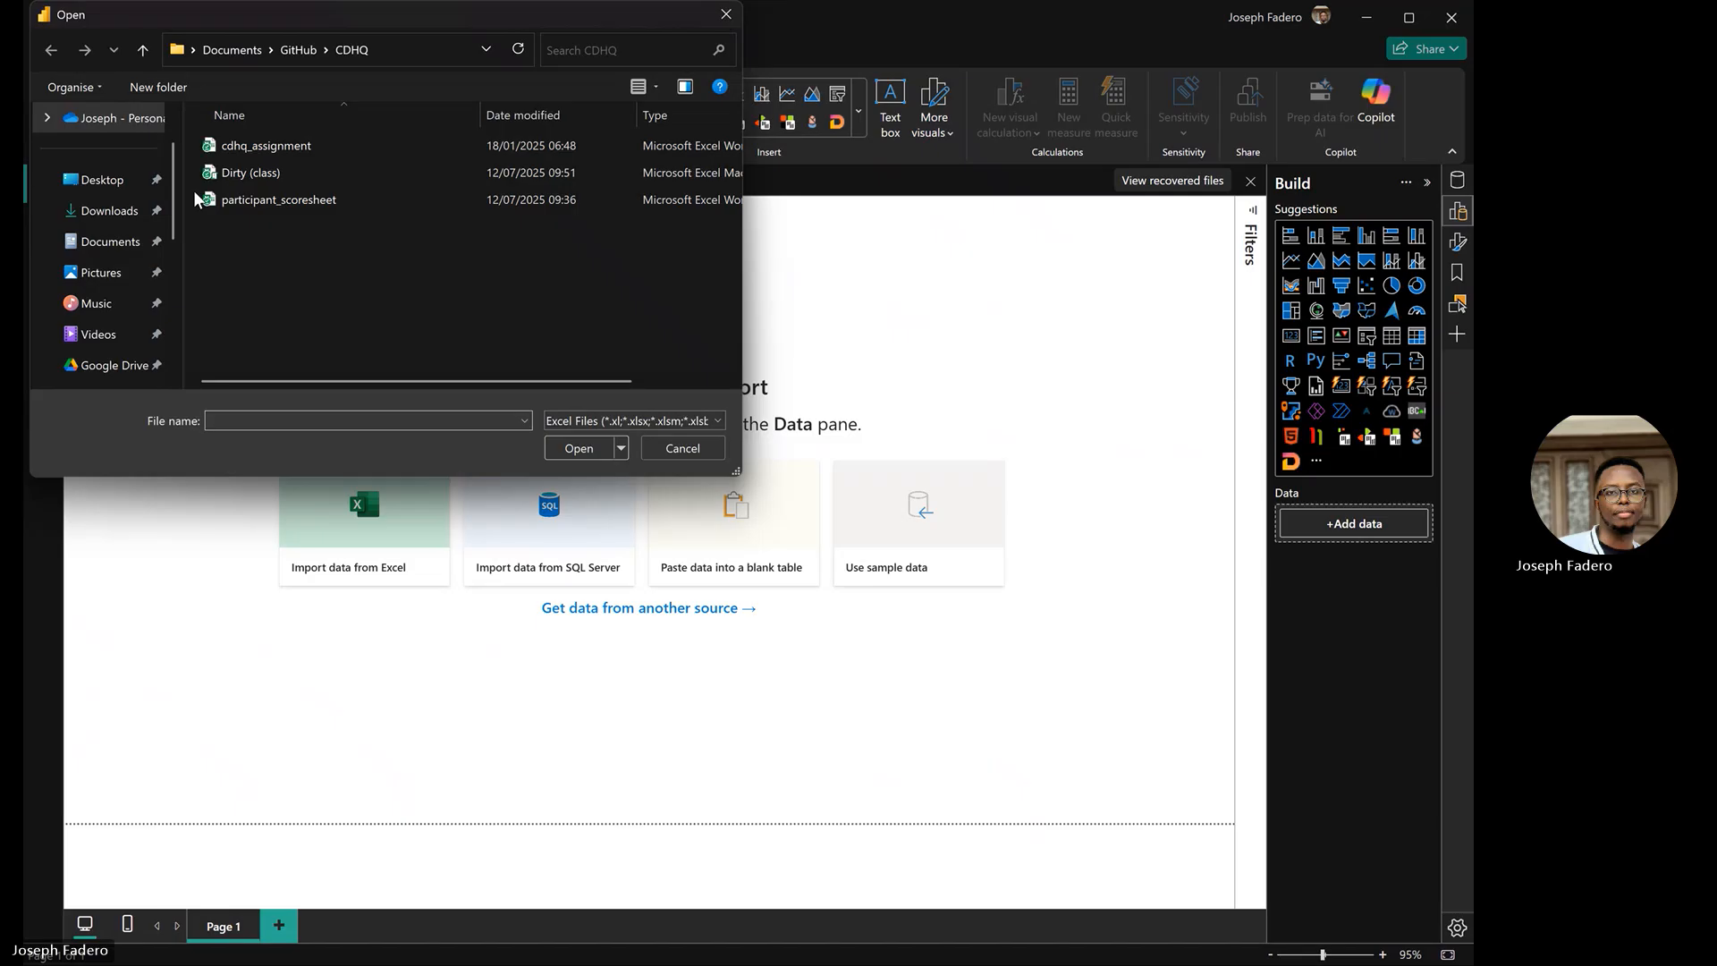
click(143, 210)
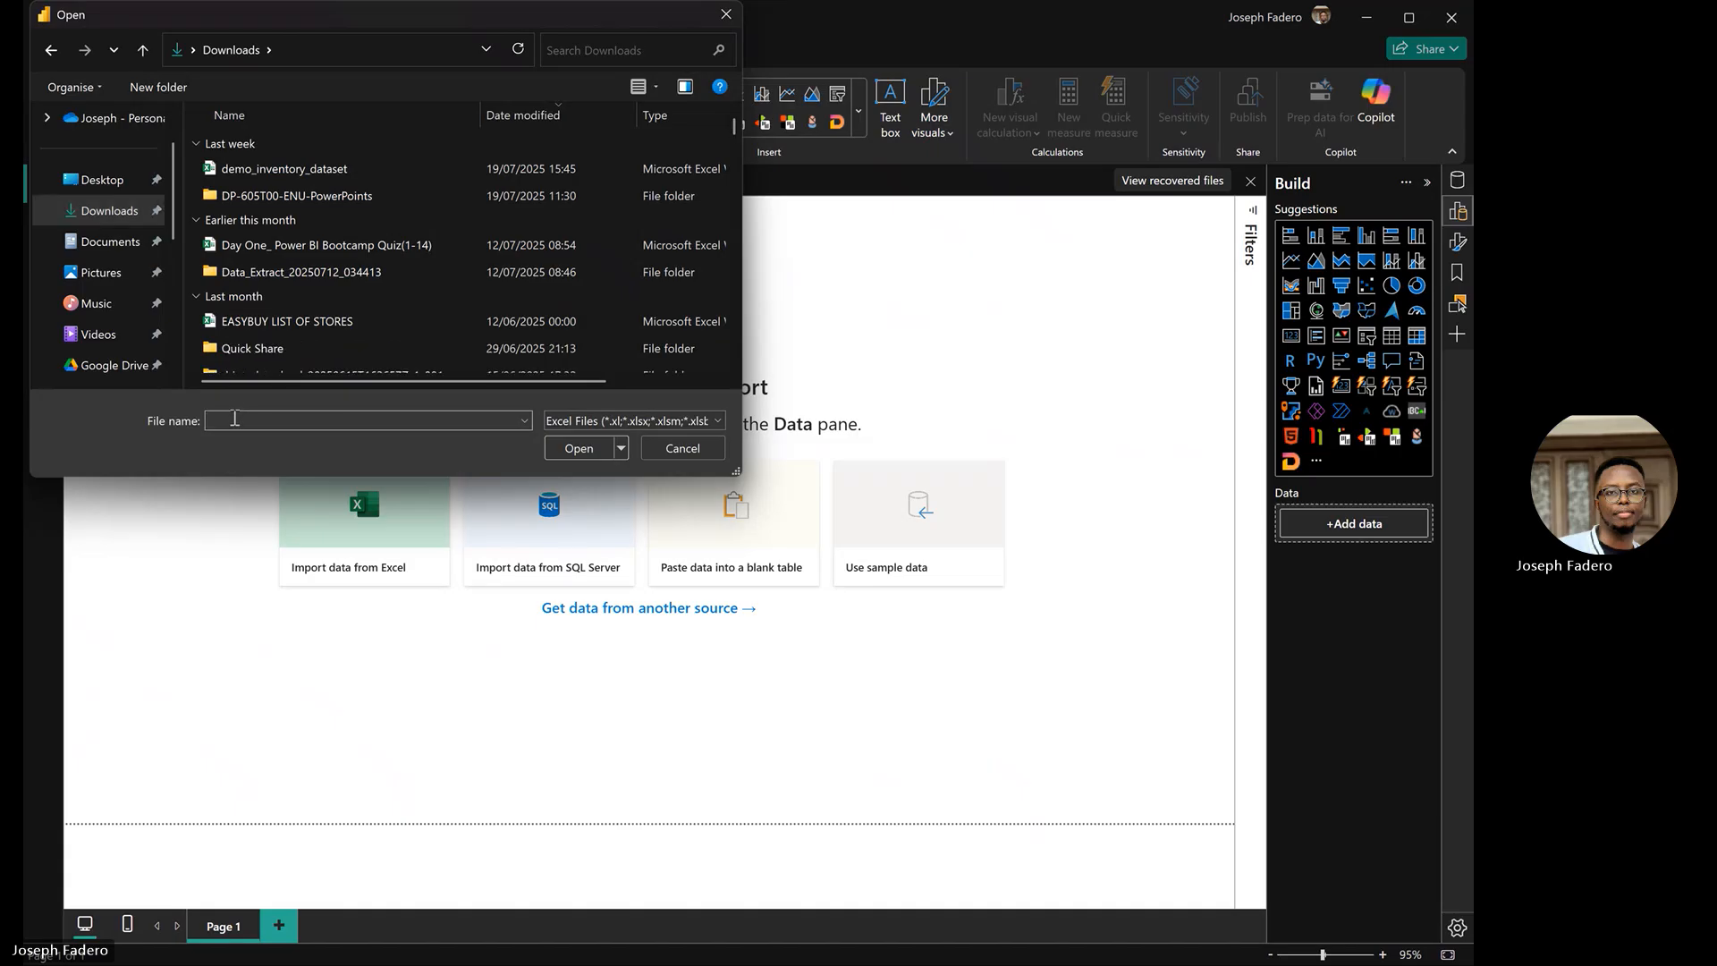
text(SA)
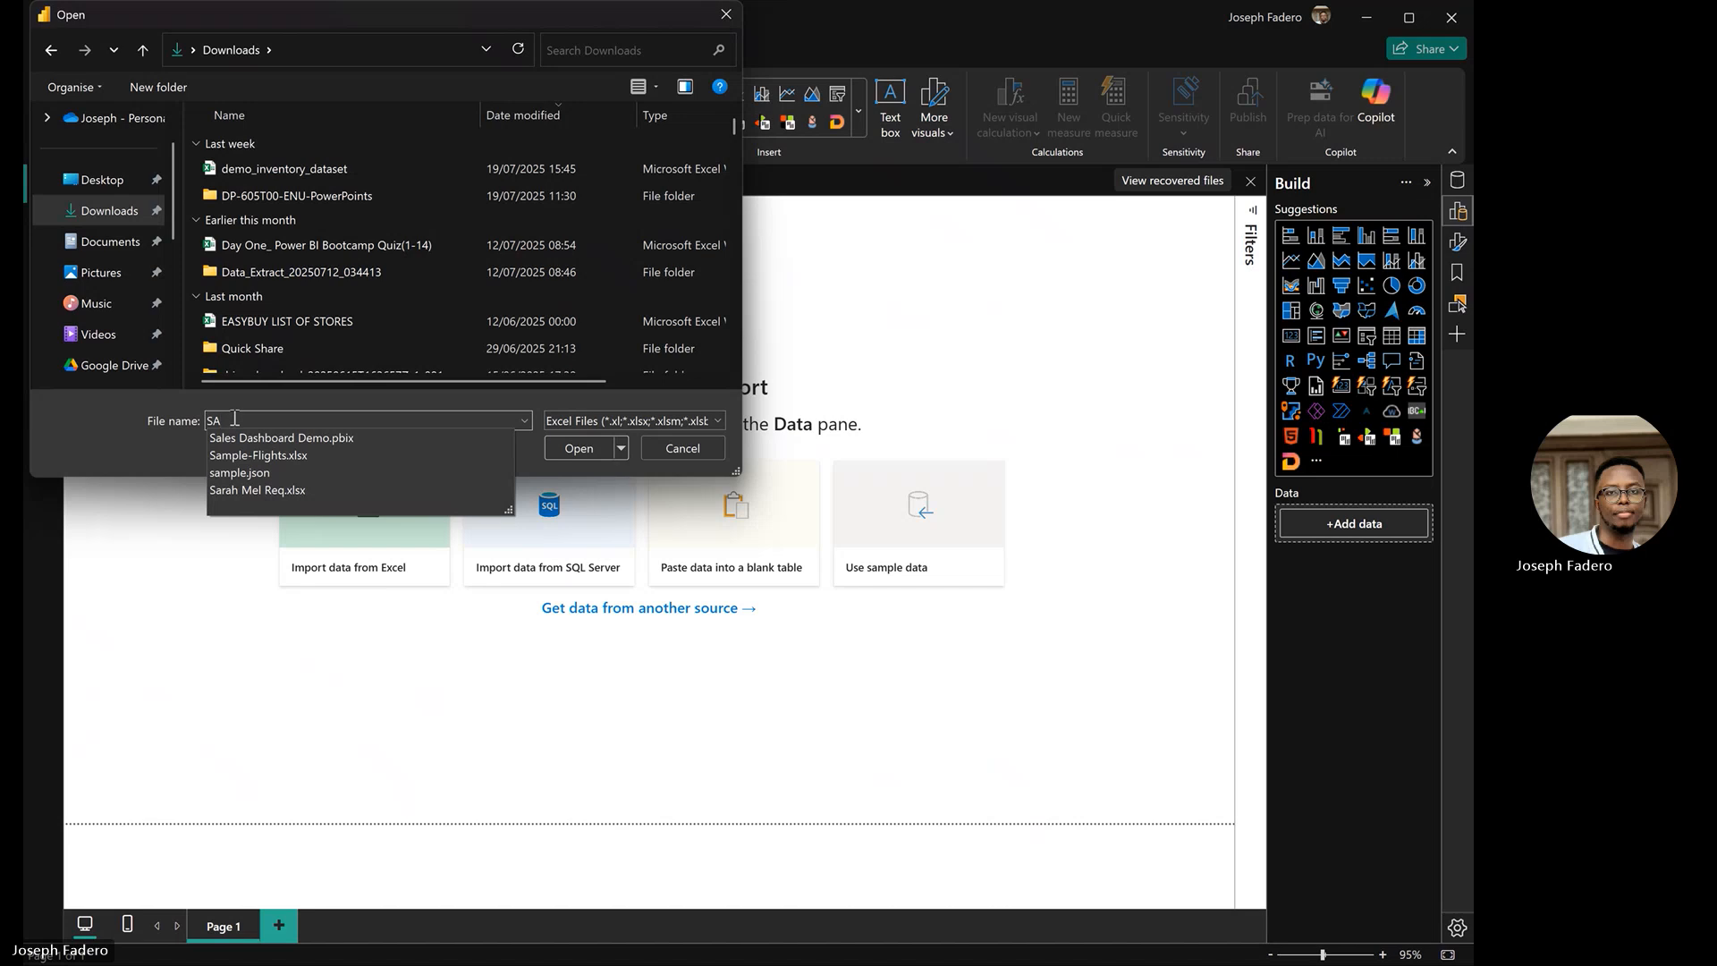
key(BackSpace)
key(BackSpace)
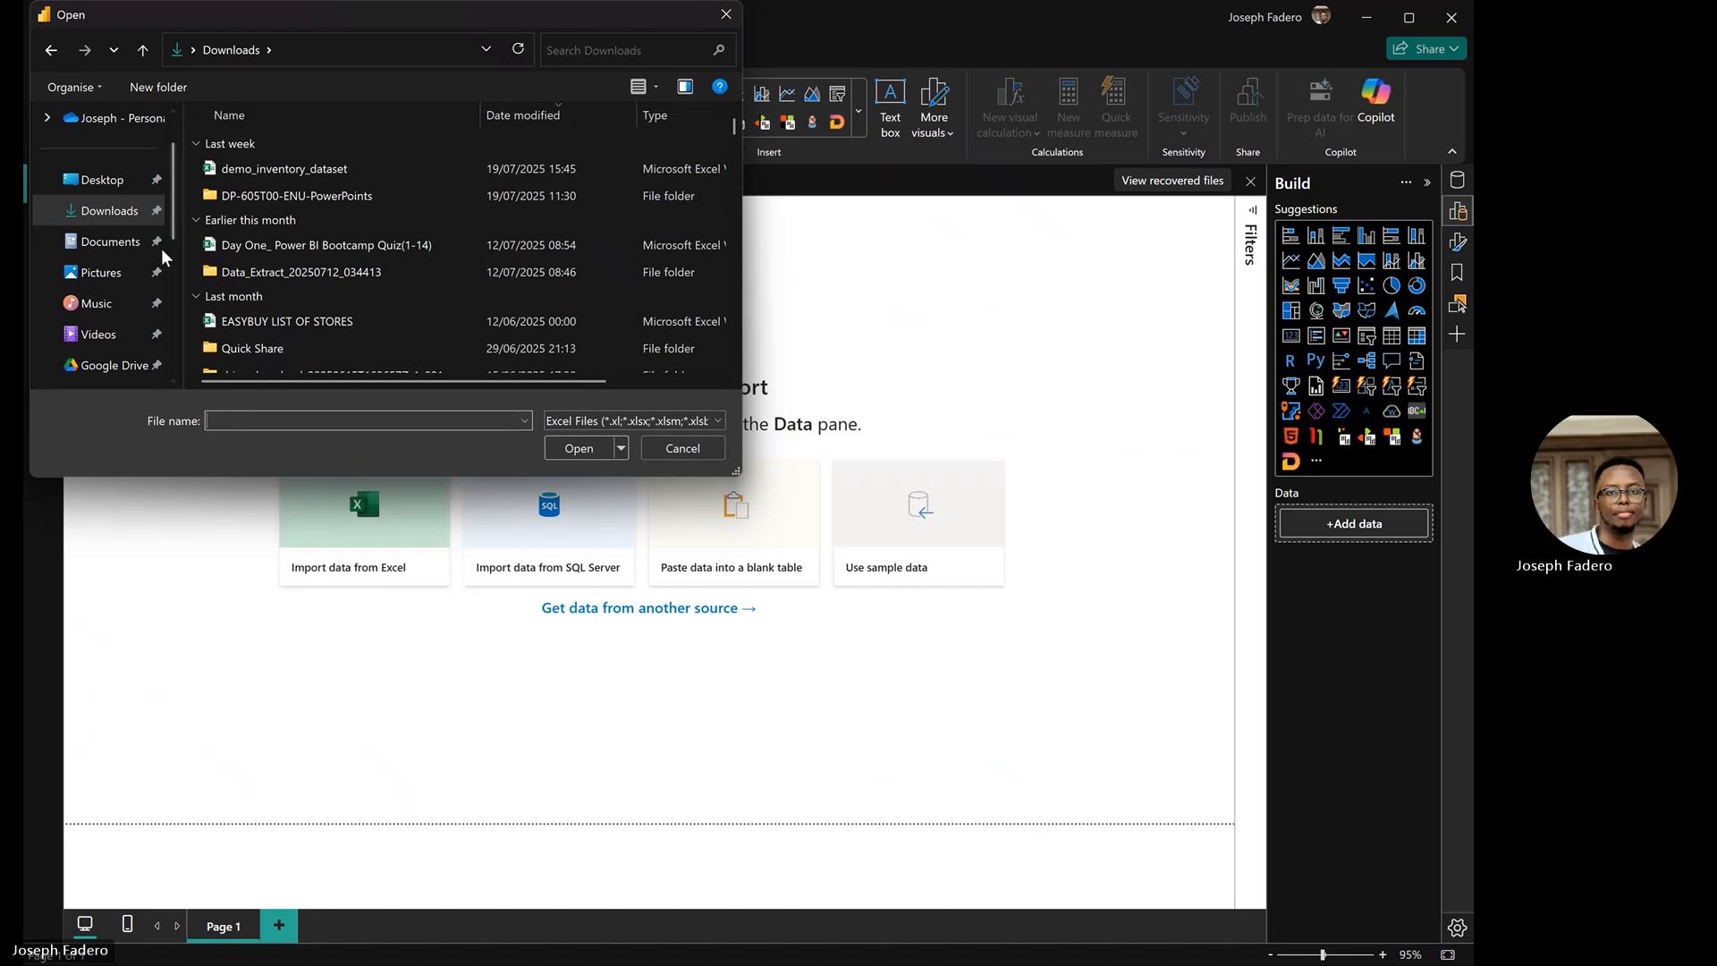
click(124, 251)
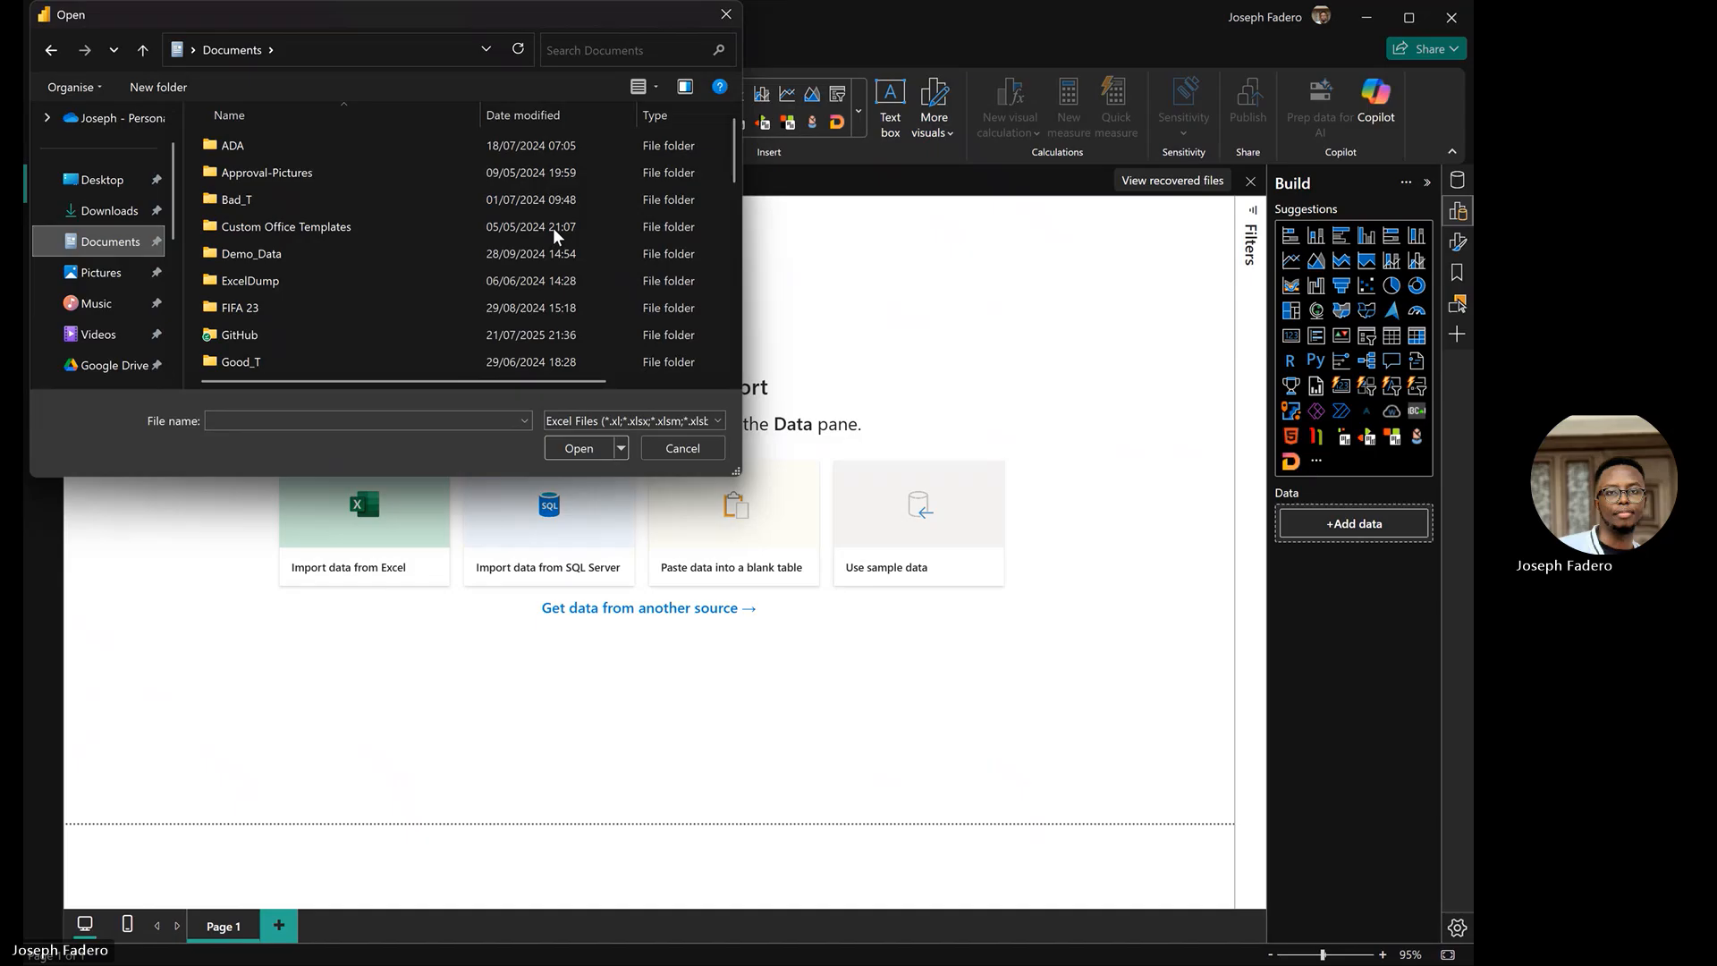
click(282, 335)
key(Return)
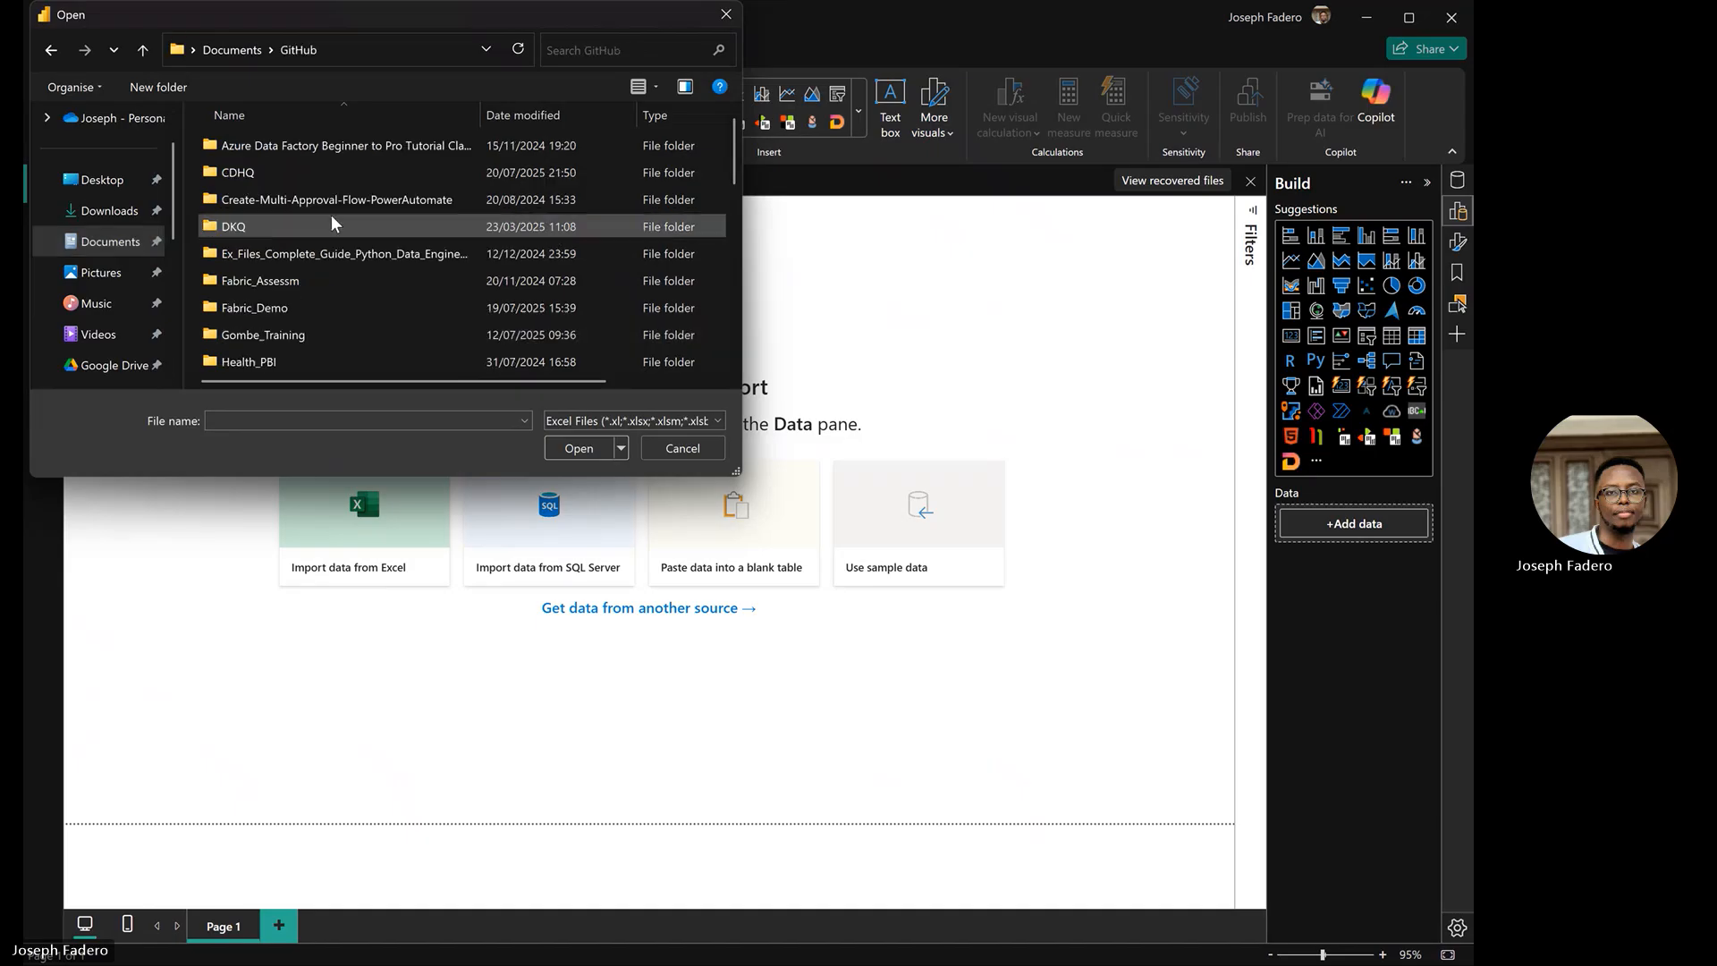
click(682, 447)
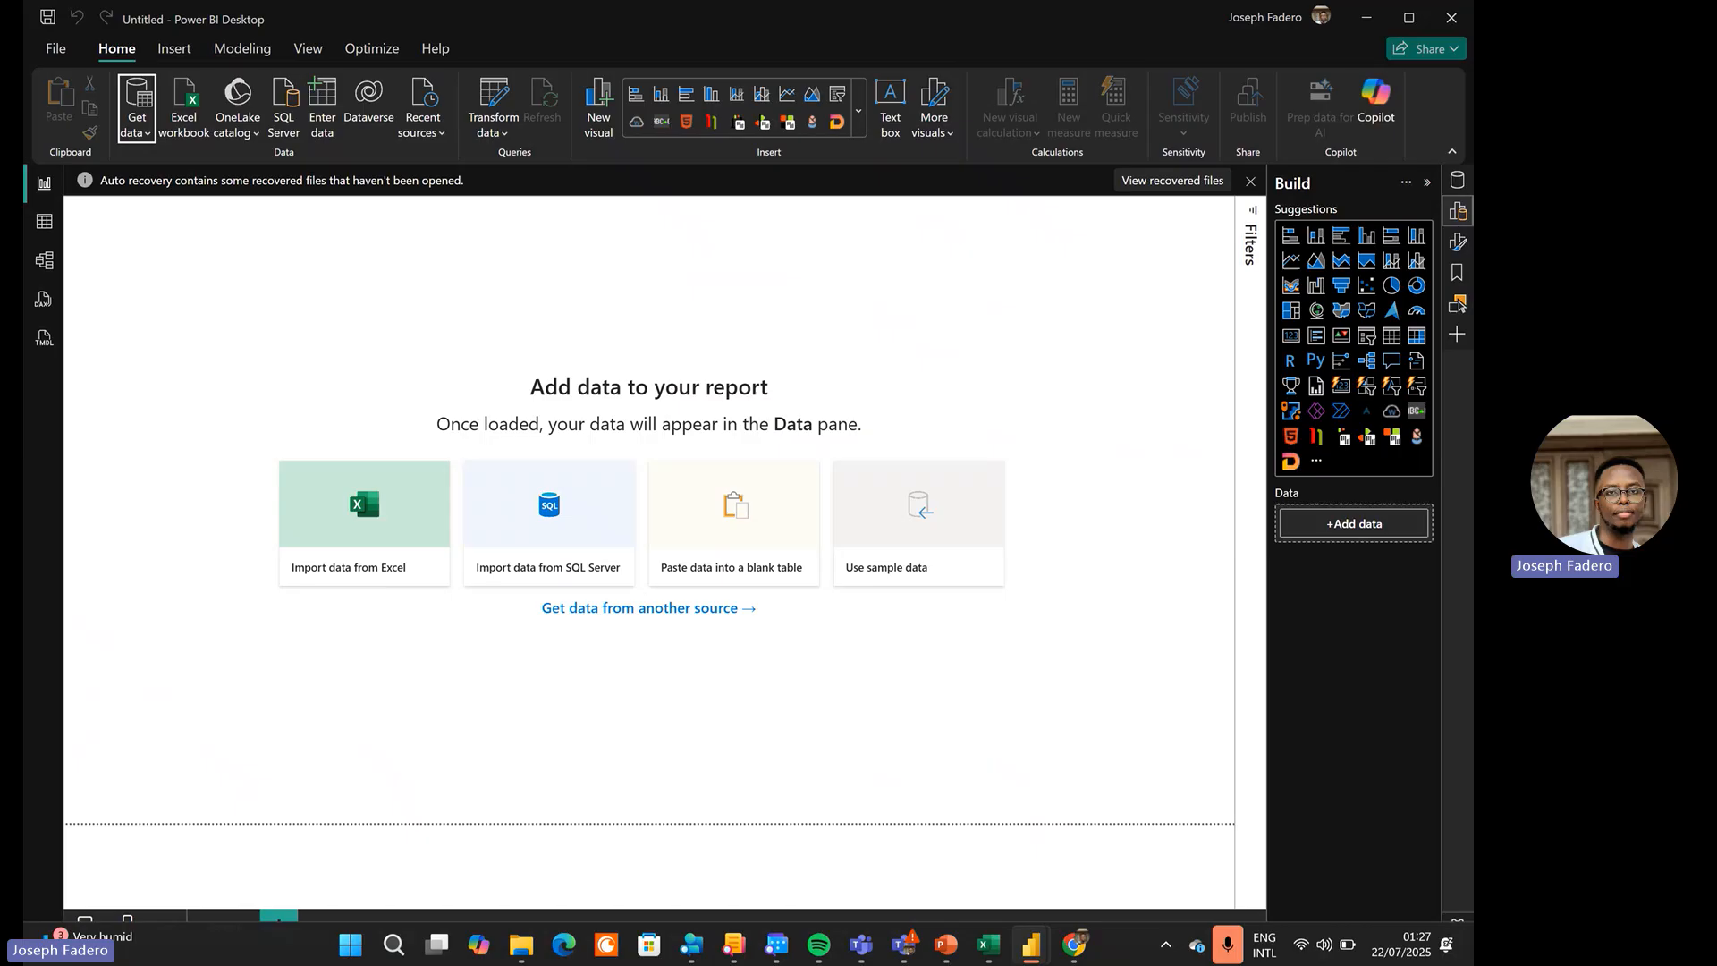
Switch to Excel and copy the file path of the sales_data workbook
click(988, 945)
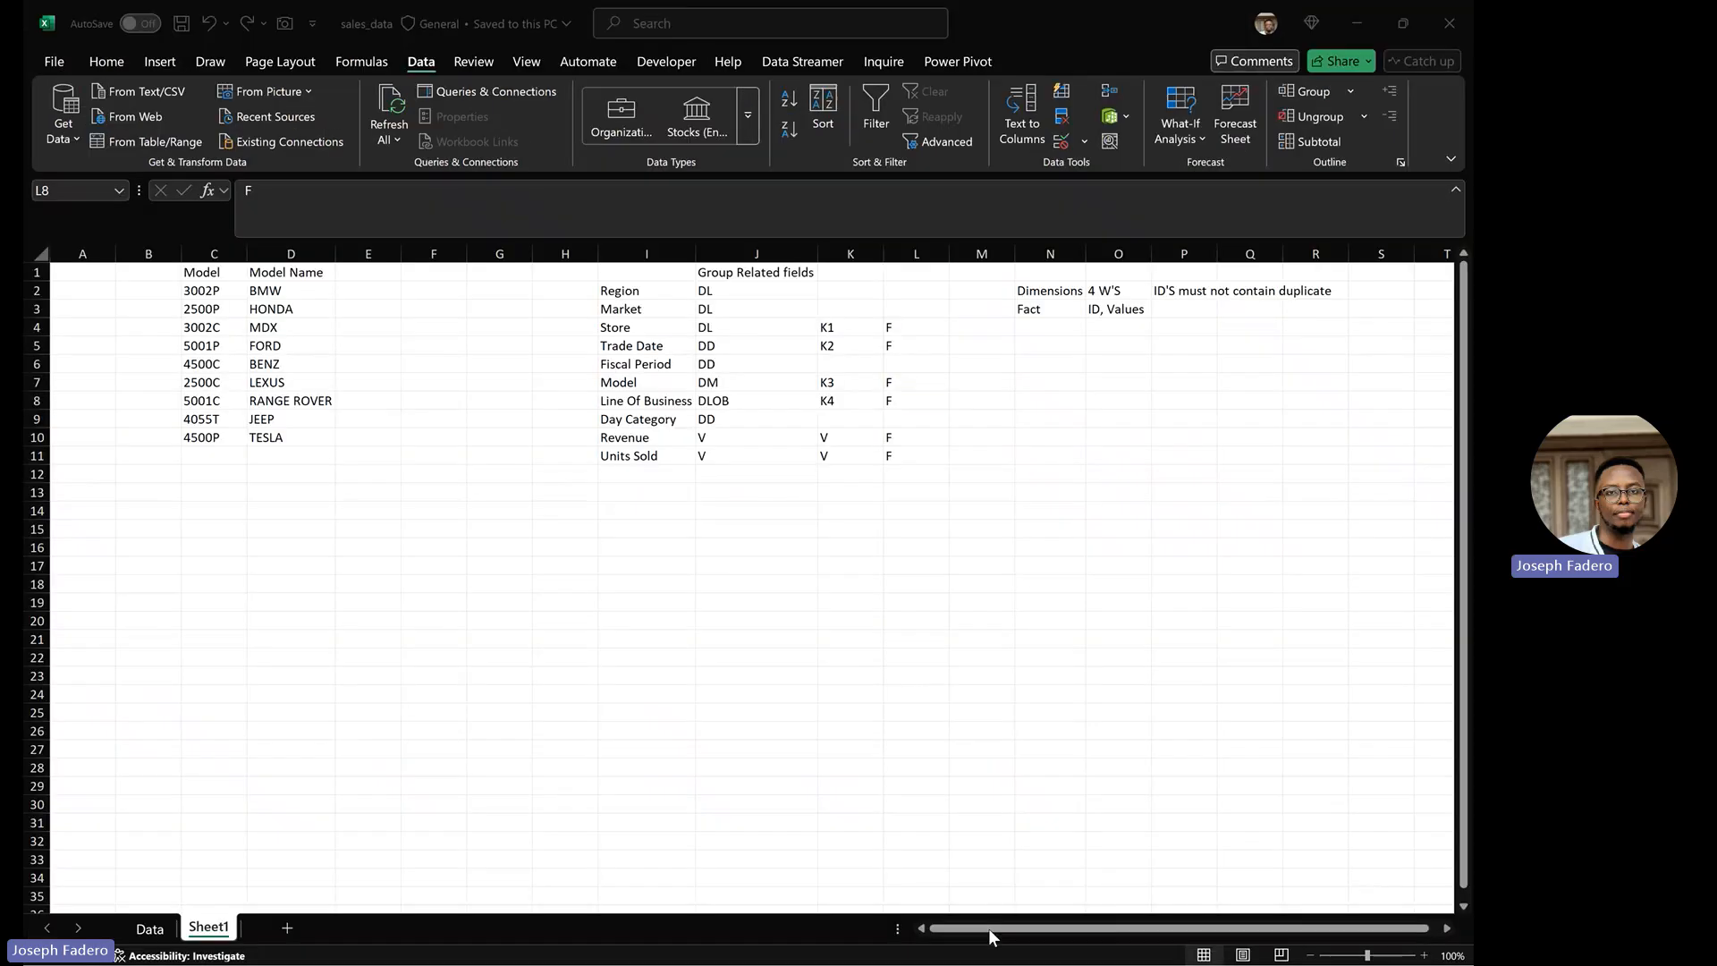
click(498, 21)
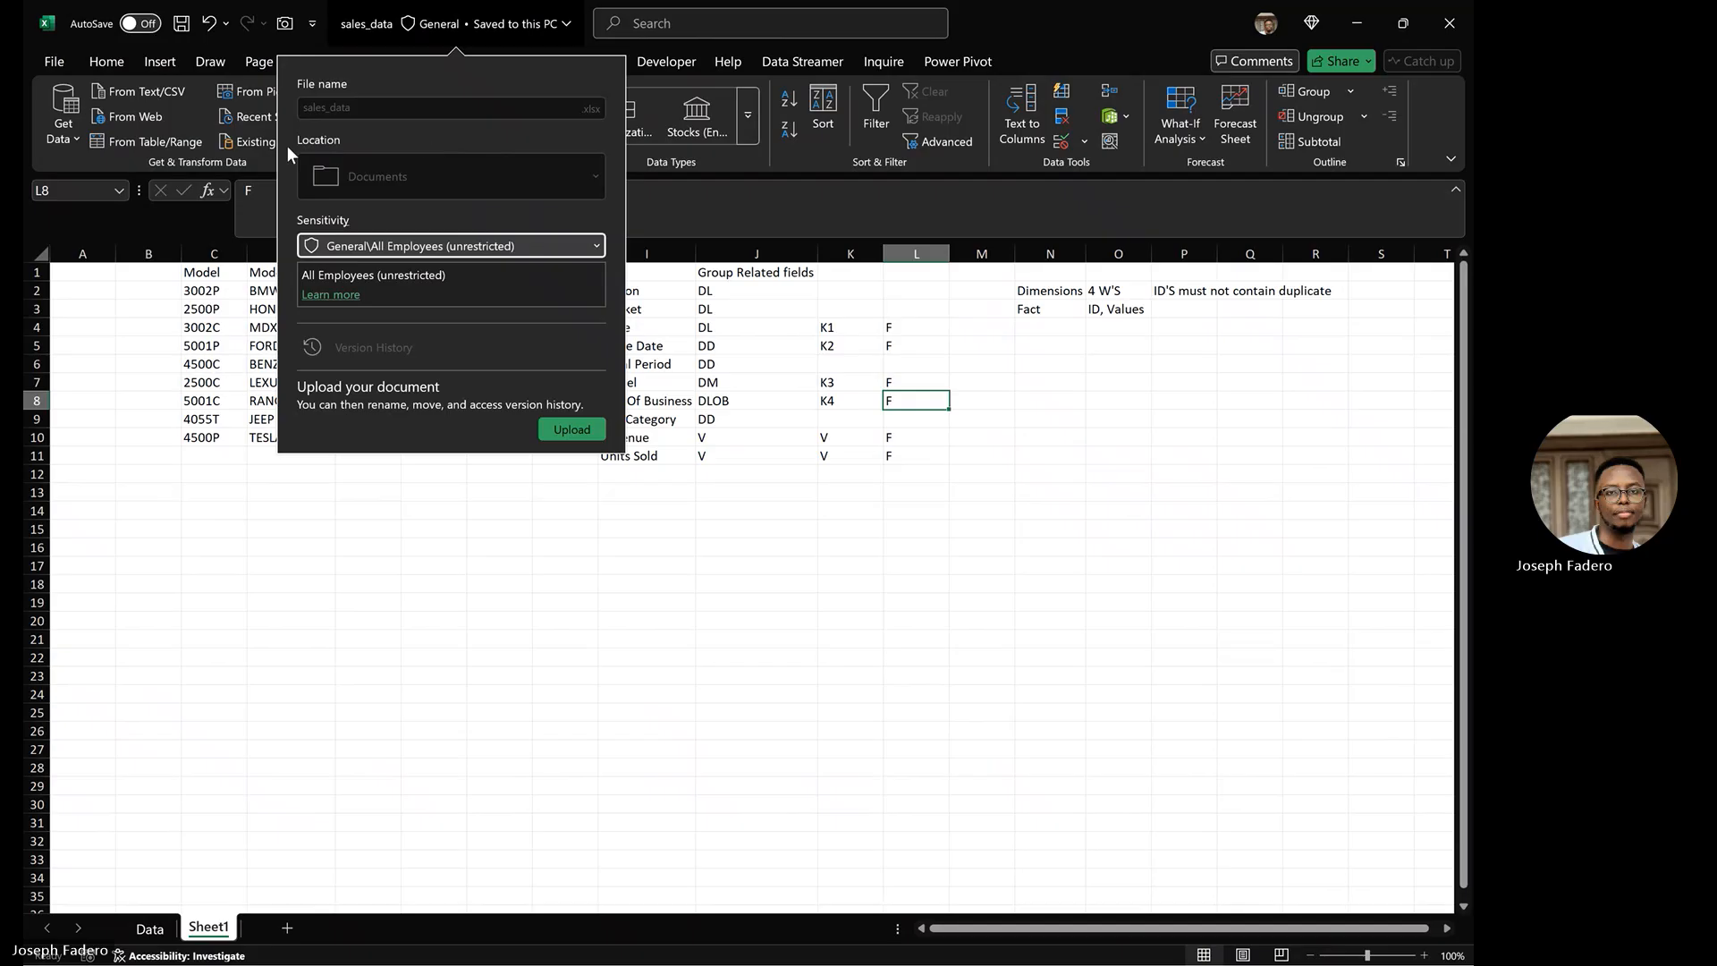
click(67, 60)
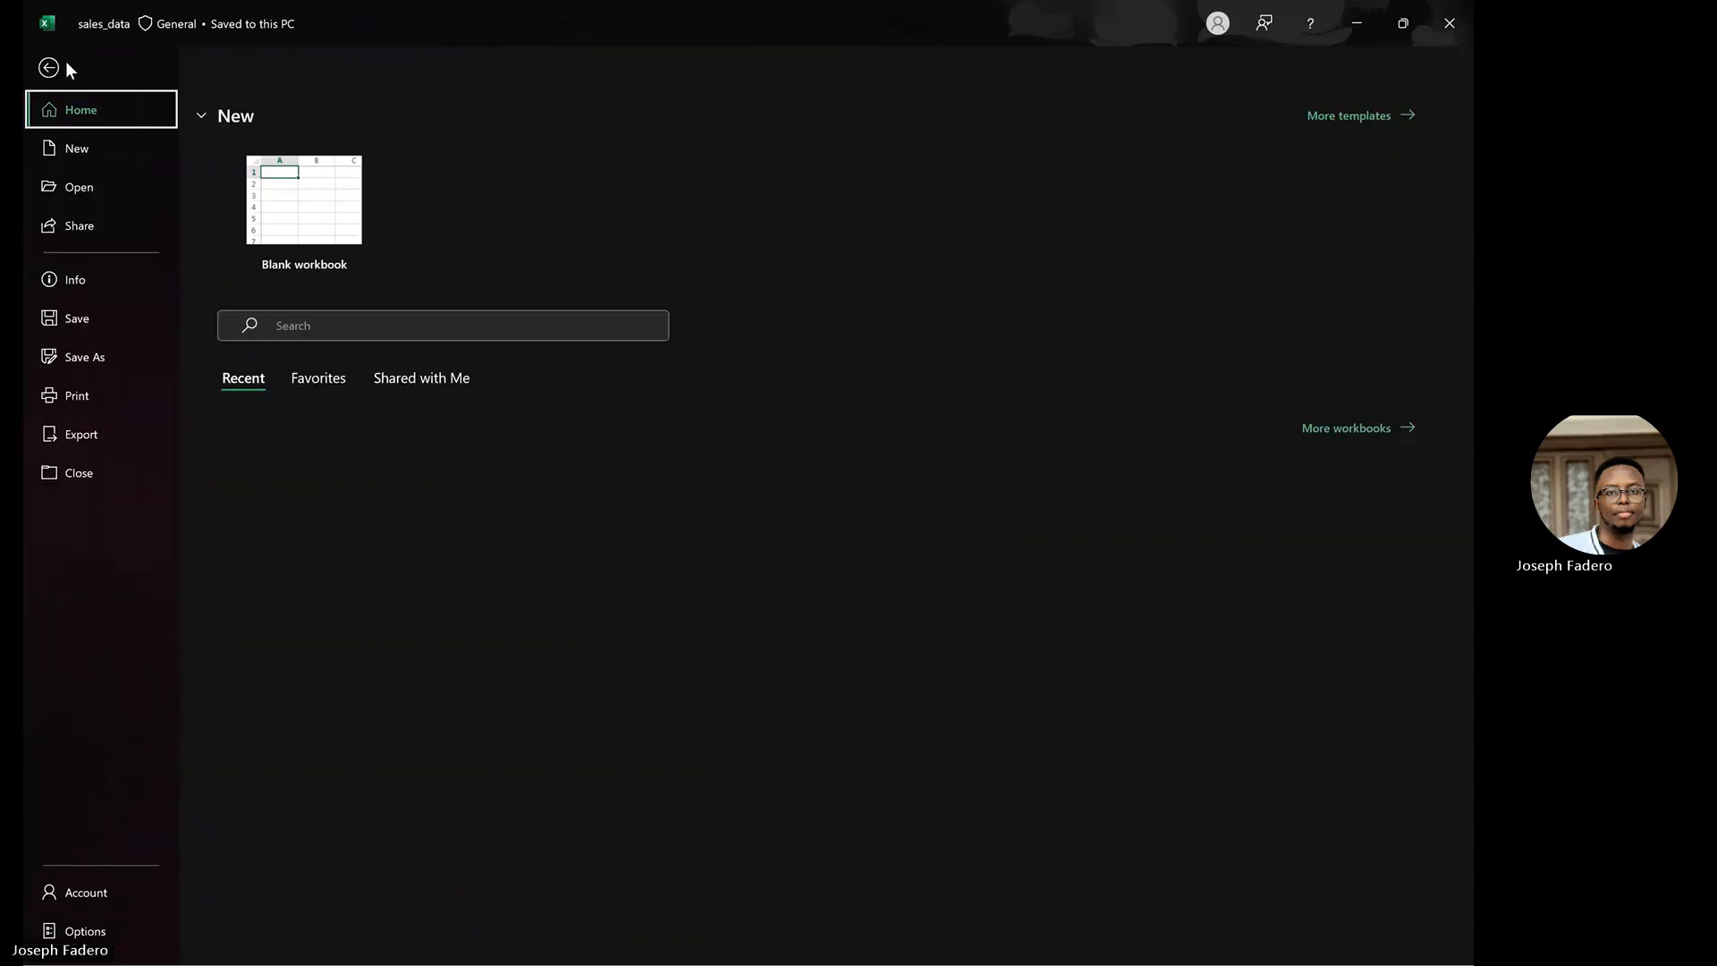
click(109, 186)
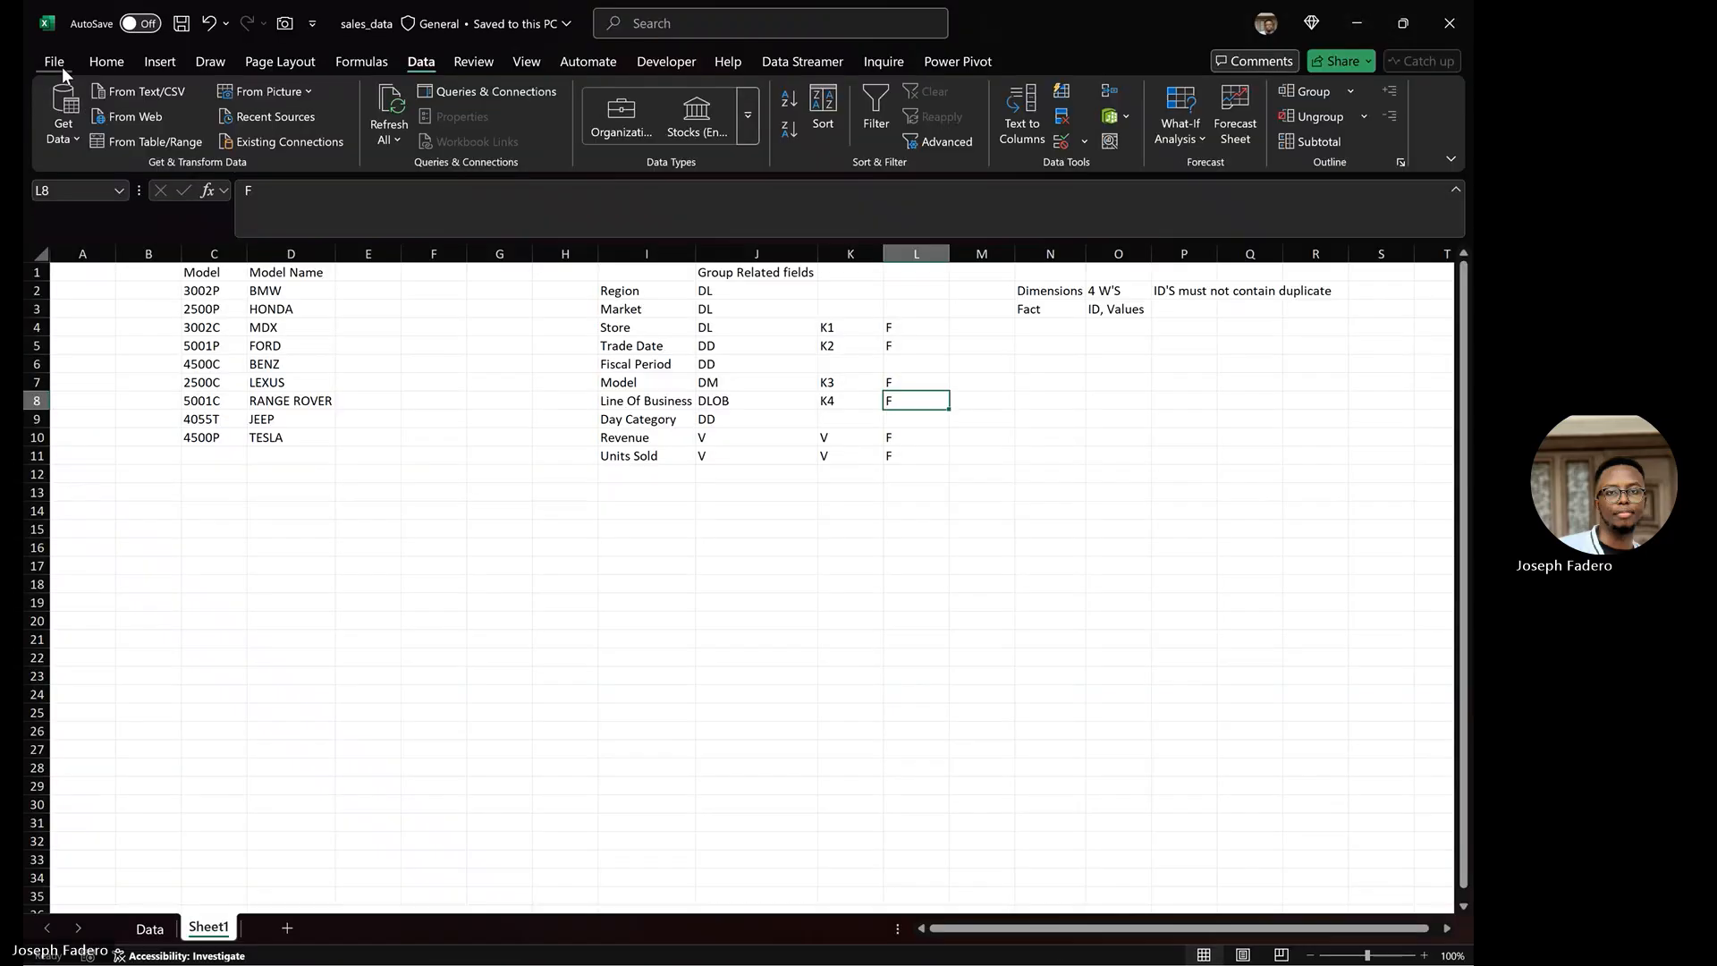
click(61, 67)
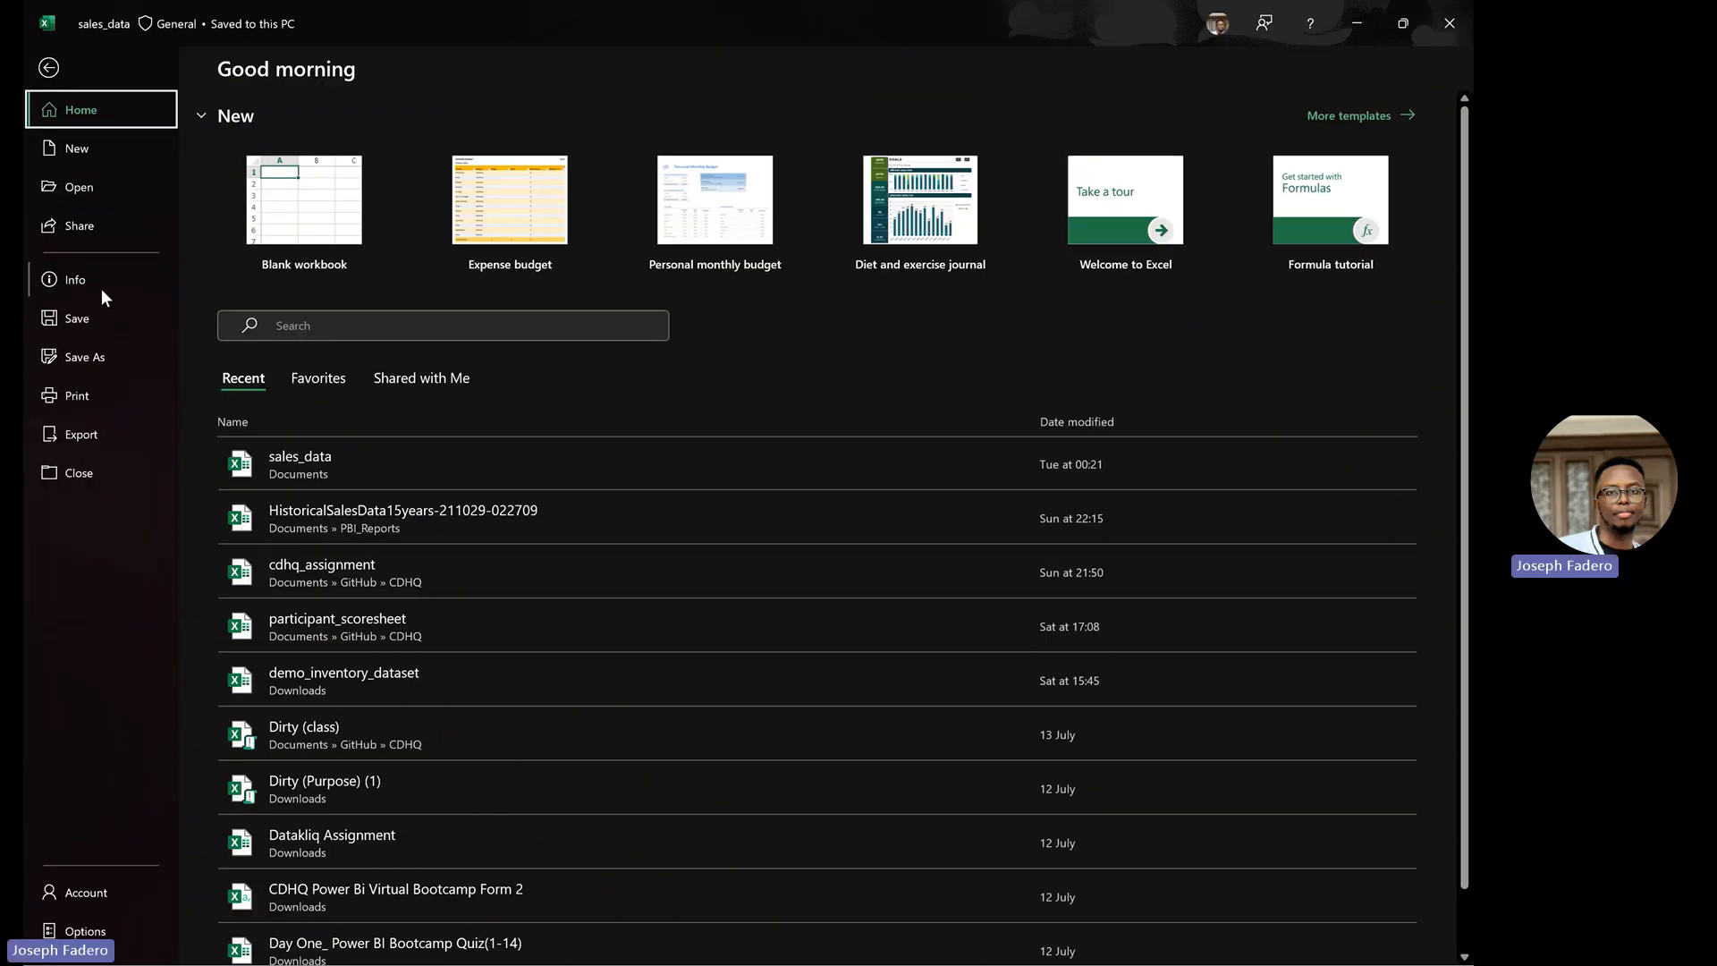
click(102, 293)
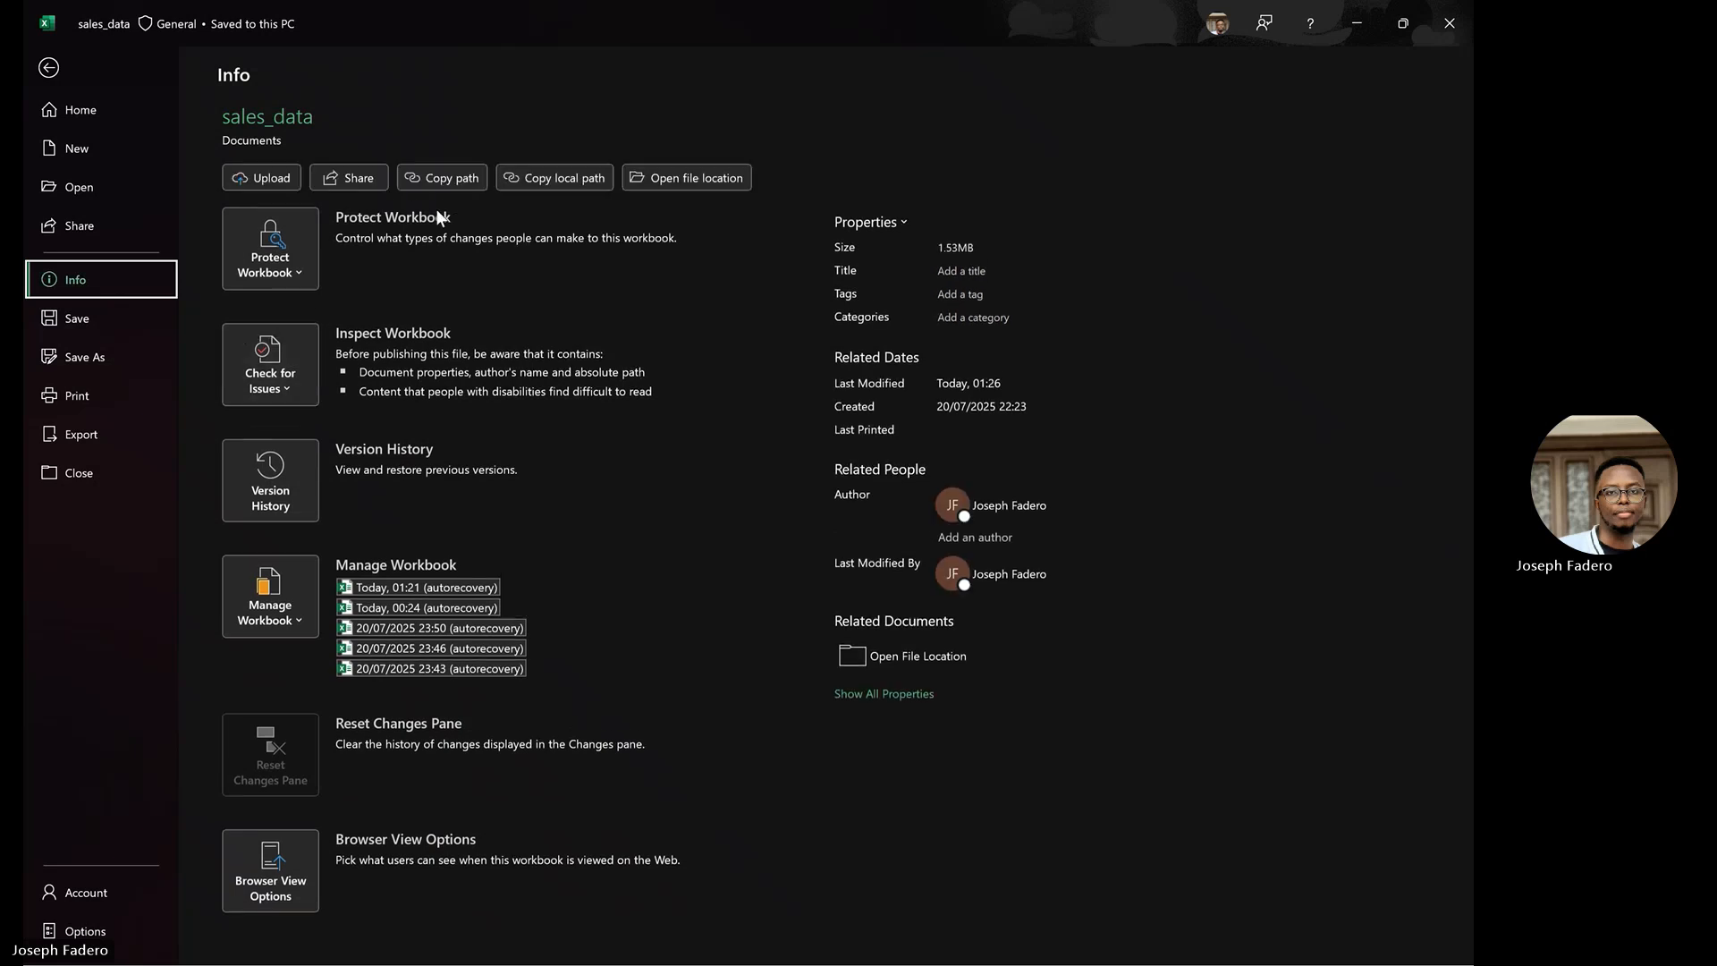
click(465, 179)
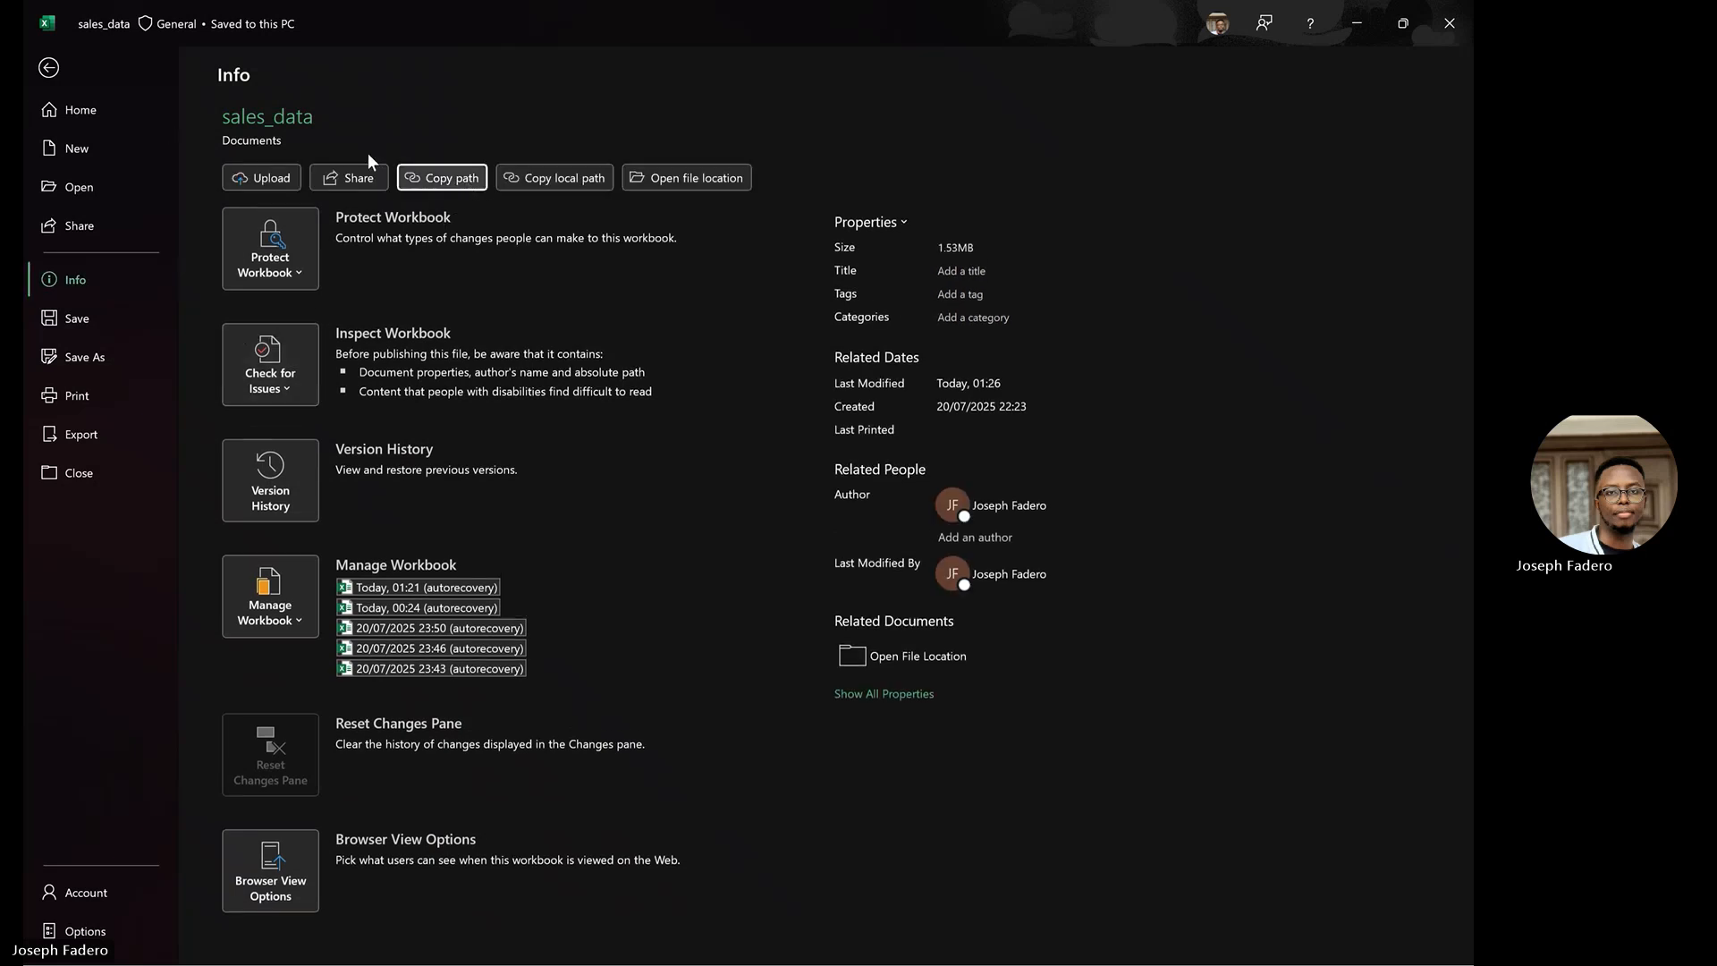
click(46, 72)
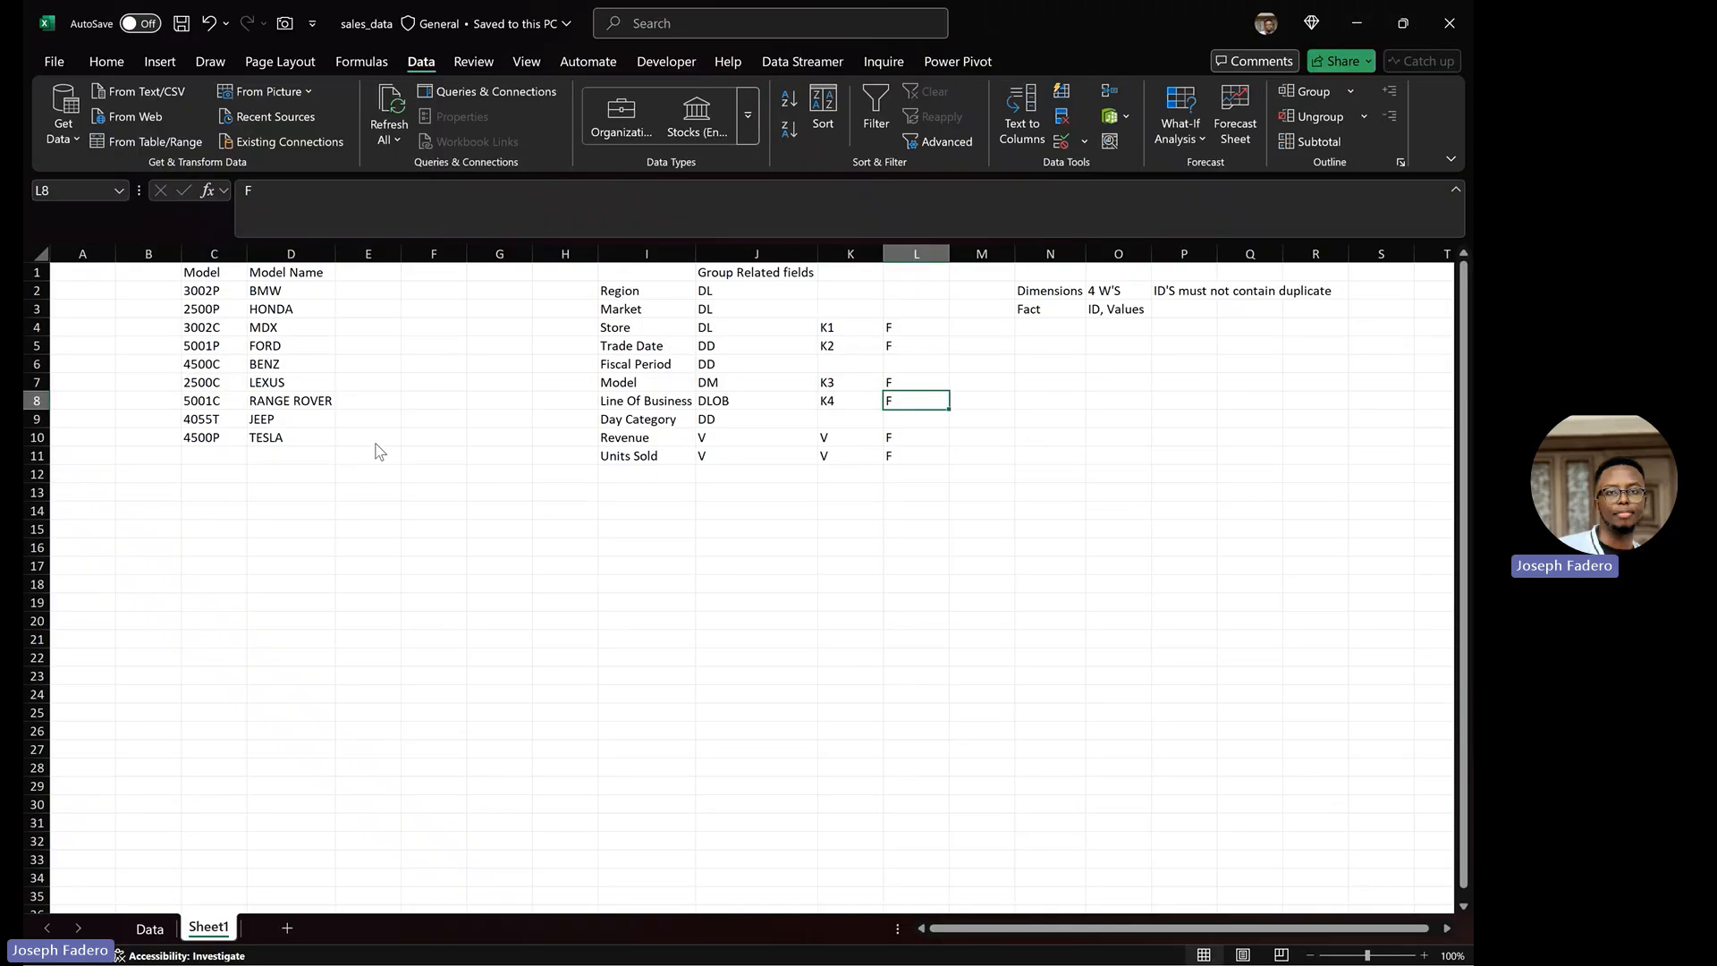
Switch to the untitled Power BI Desktop report, start importing an Excel workbook and browse to This PC
key(alt+Tab)
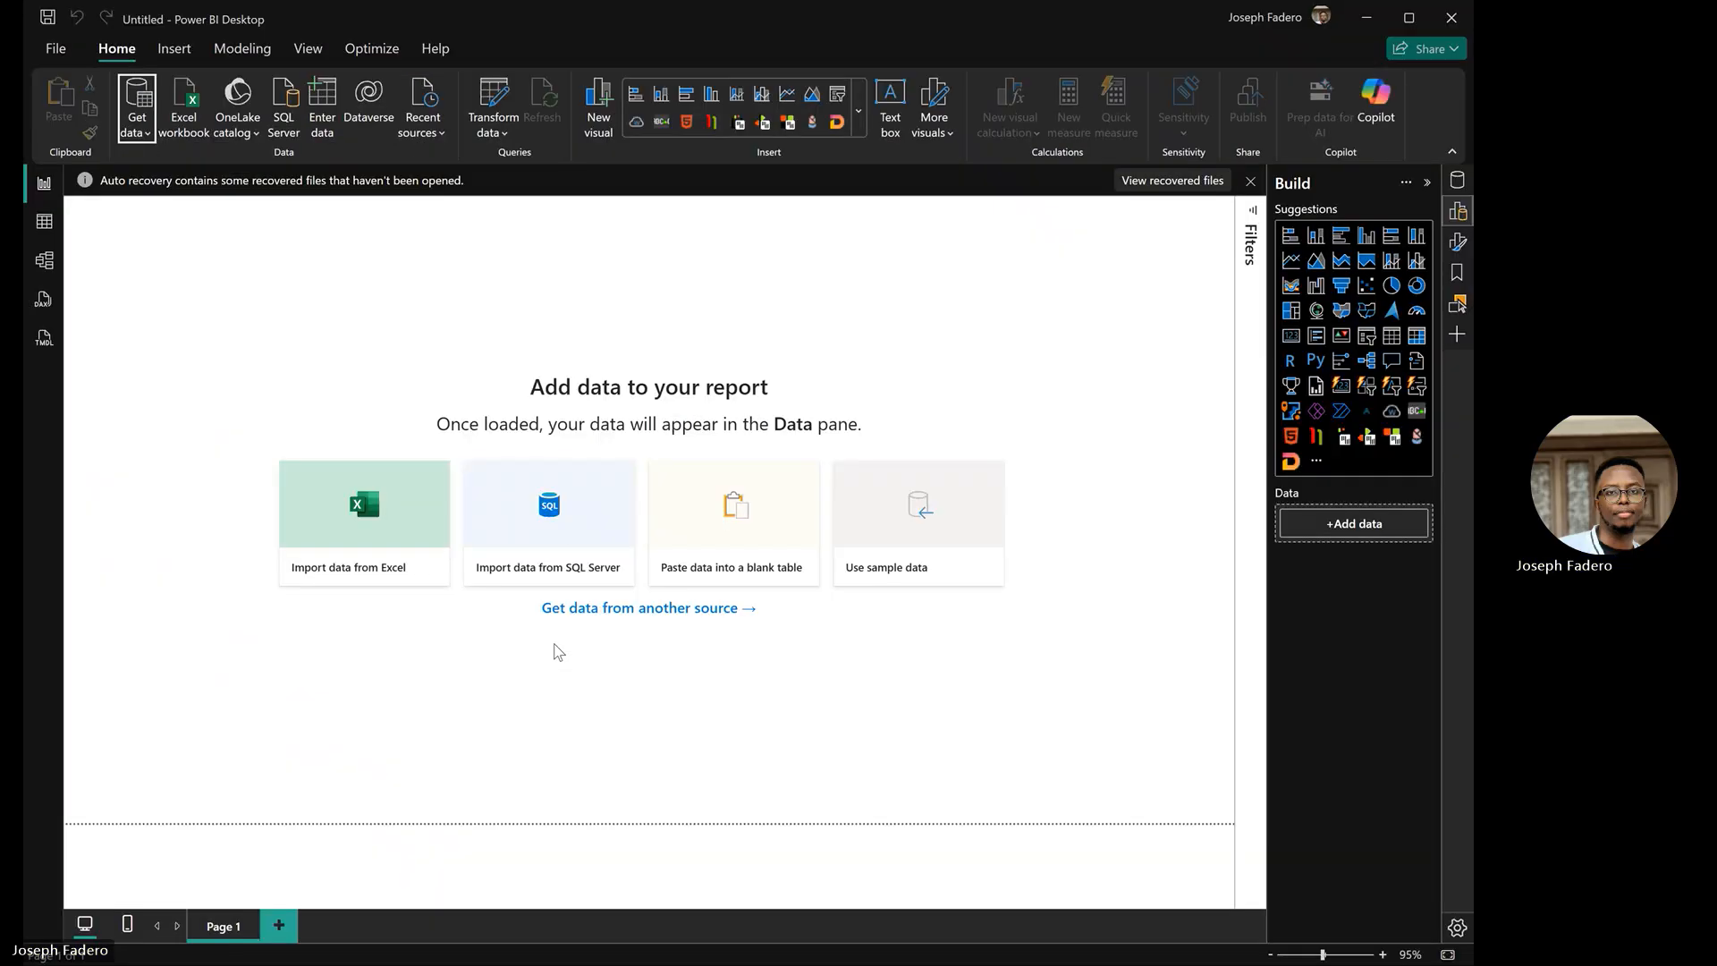
click(140, 136)
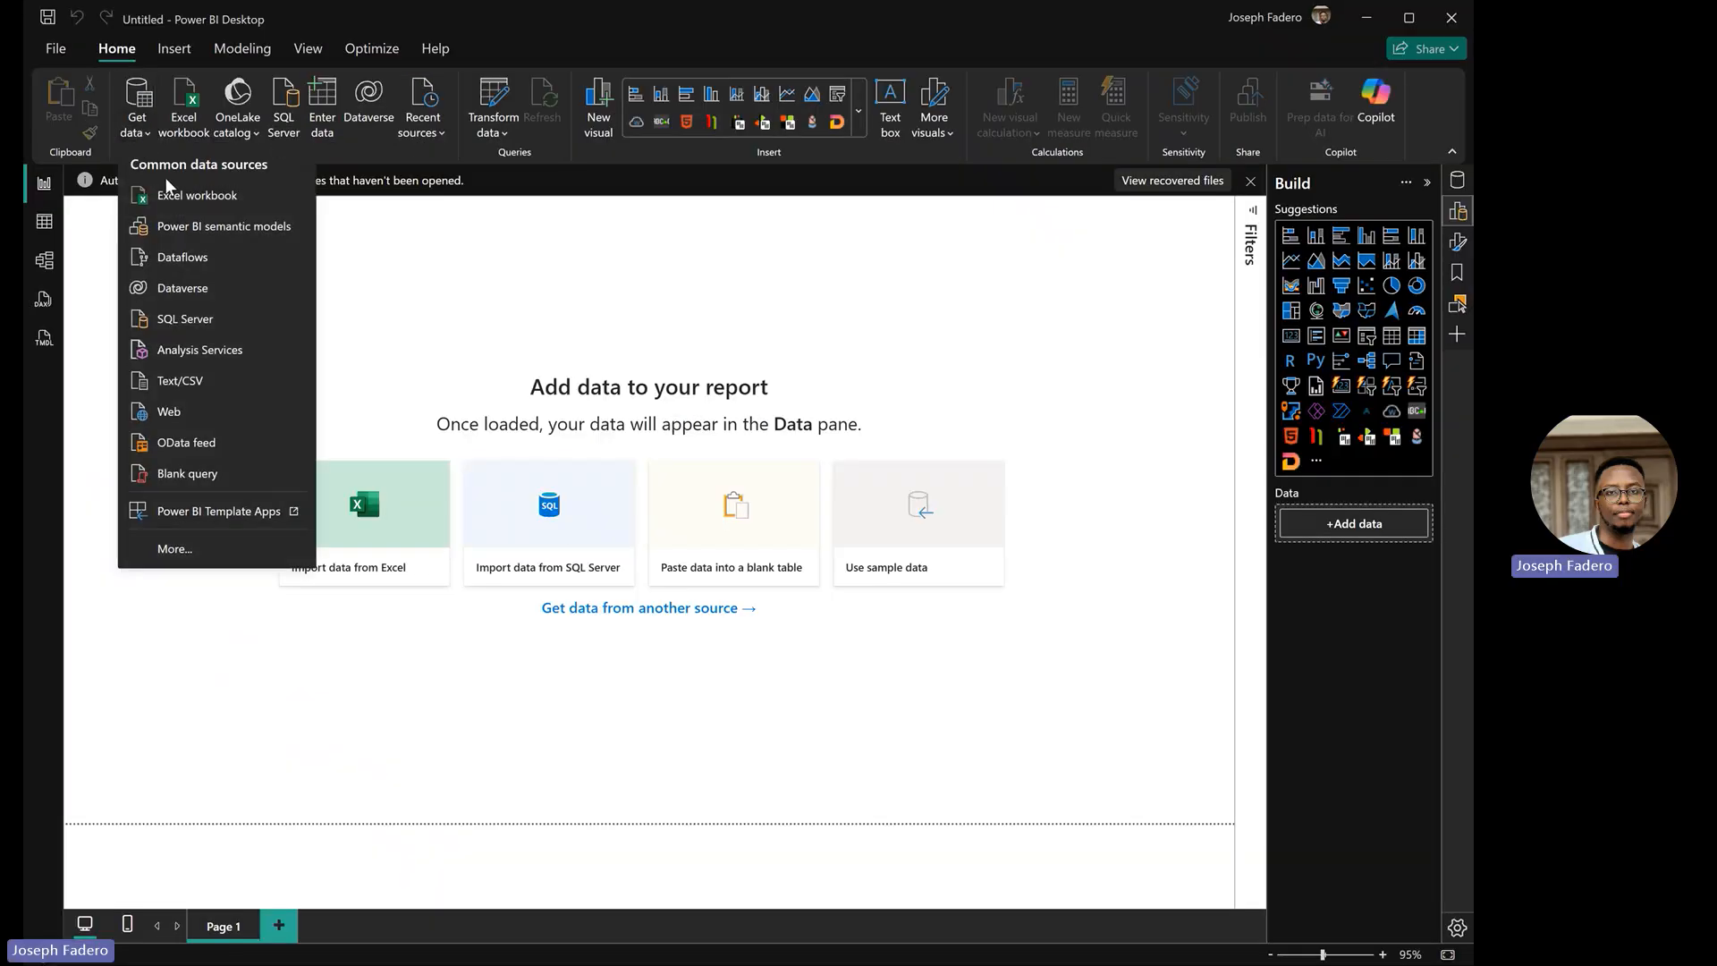
click(191, 192)
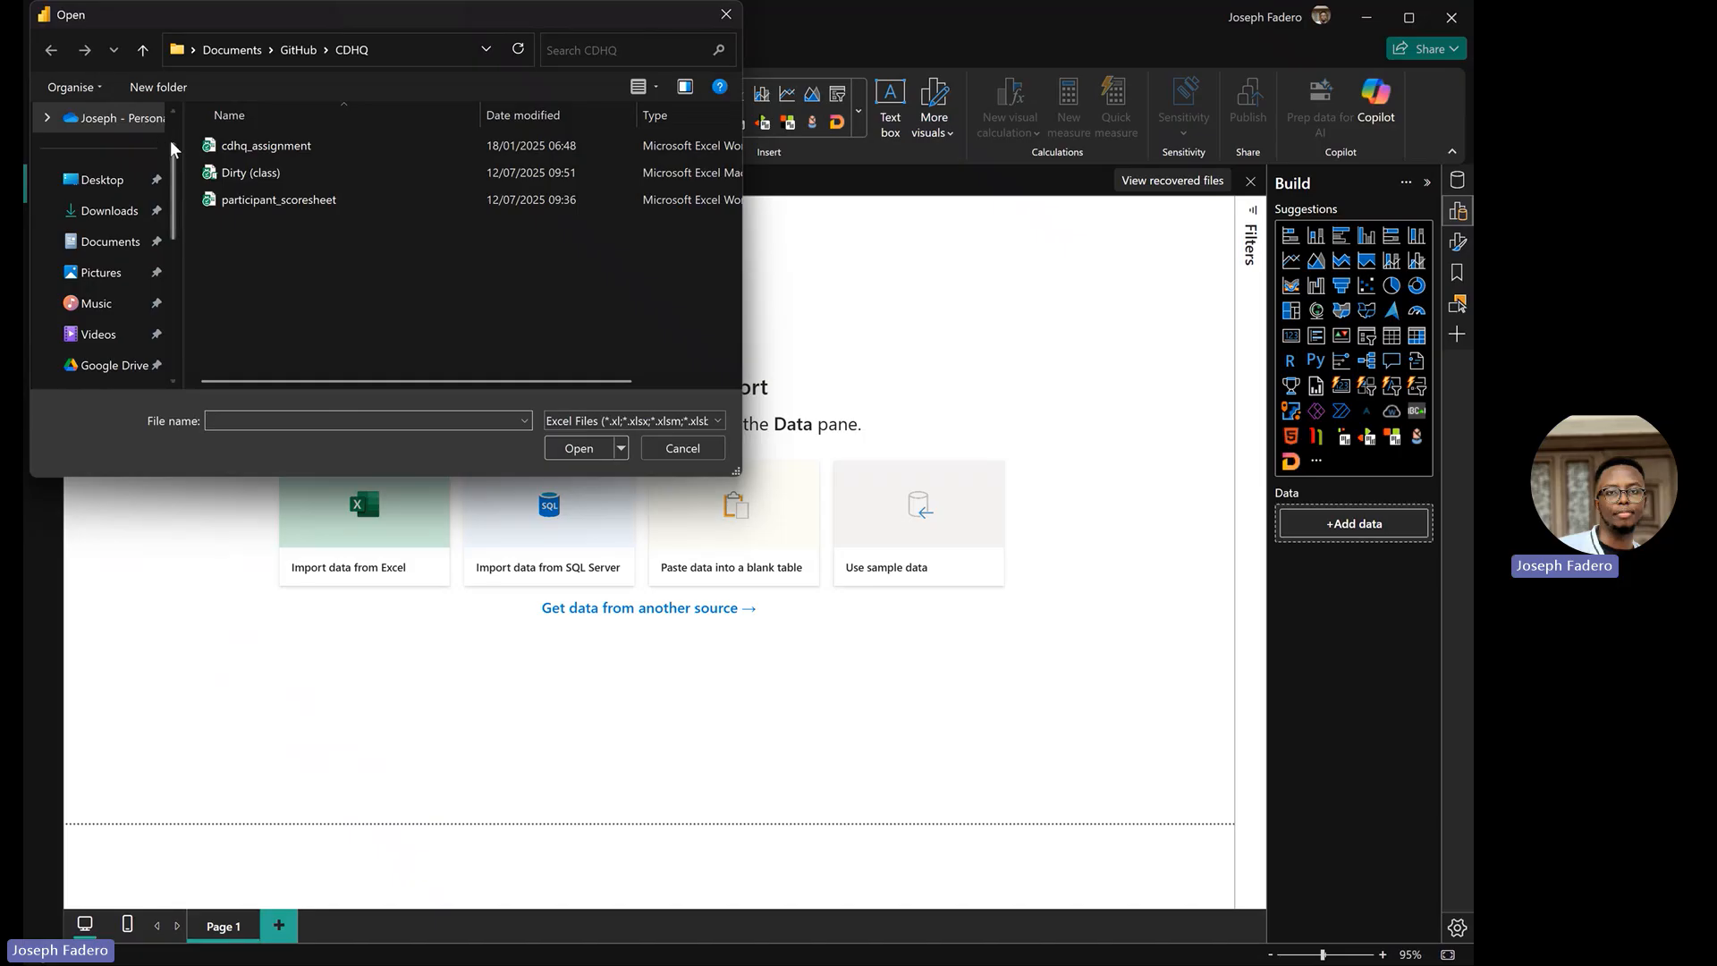
drag(170, 168, 164, 267)
click(116, 299)
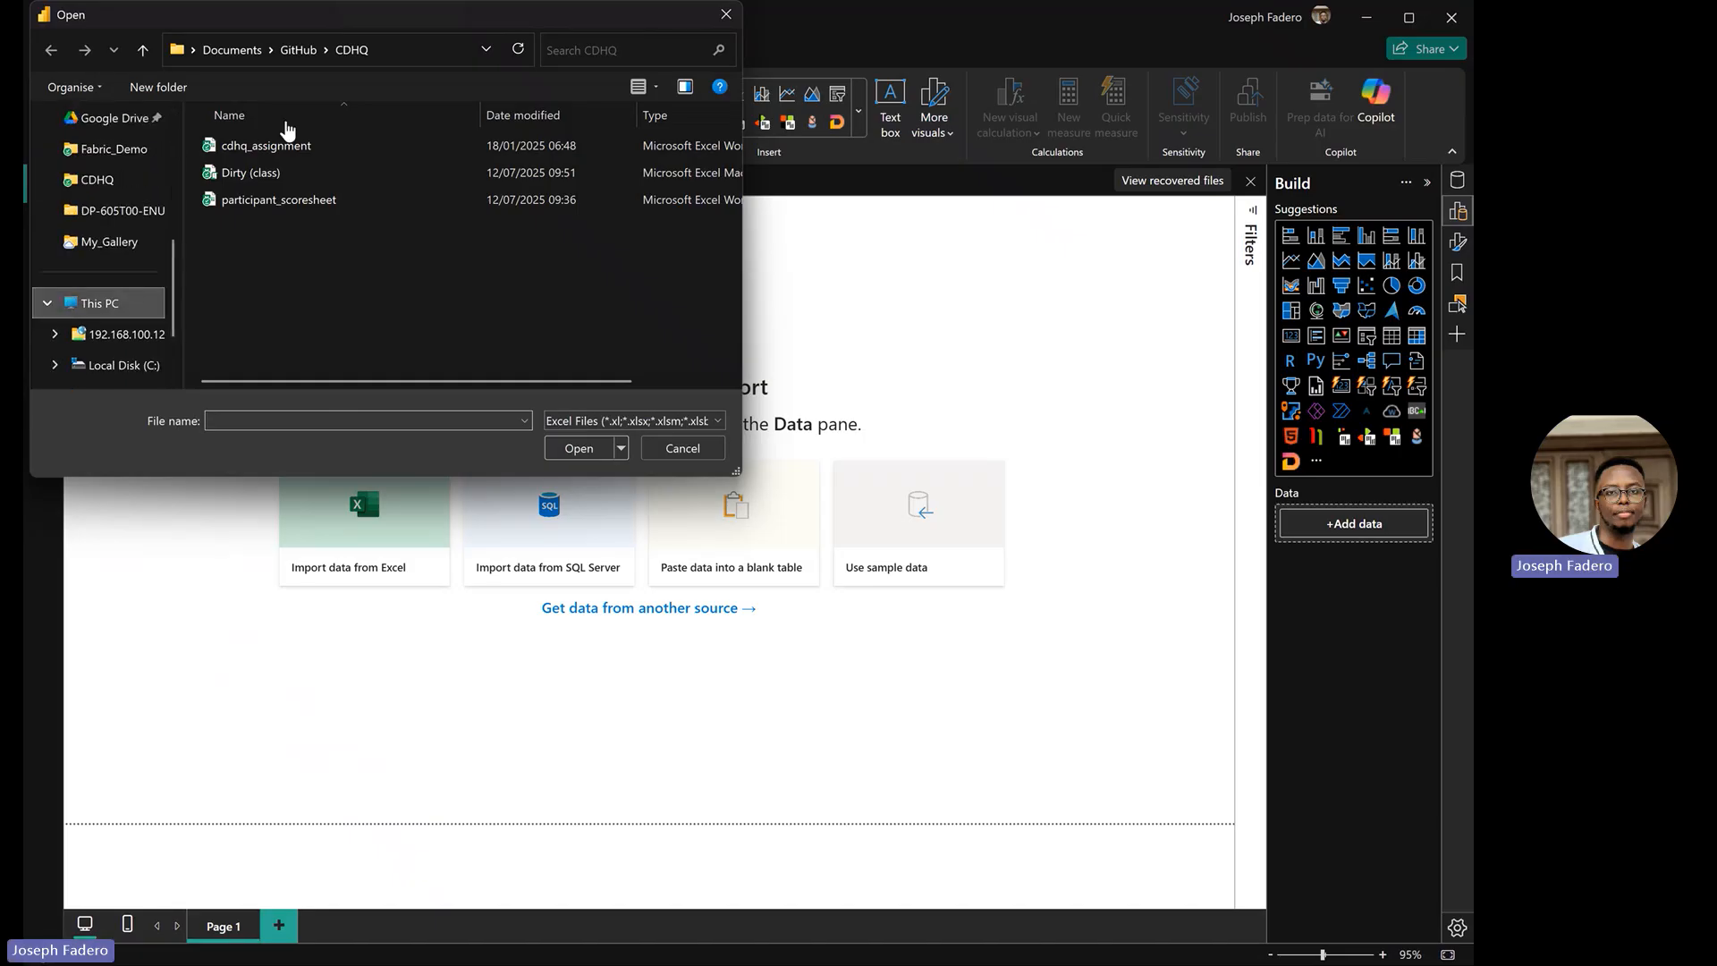
Try to open the workbook through its pasted path C:\Users\Surface Book 3\Documents\sales_data.xlsx in the folder address
click(394, 54)
text(C:\Users\Surface Book 3\Documents\sales_data.xlsx)
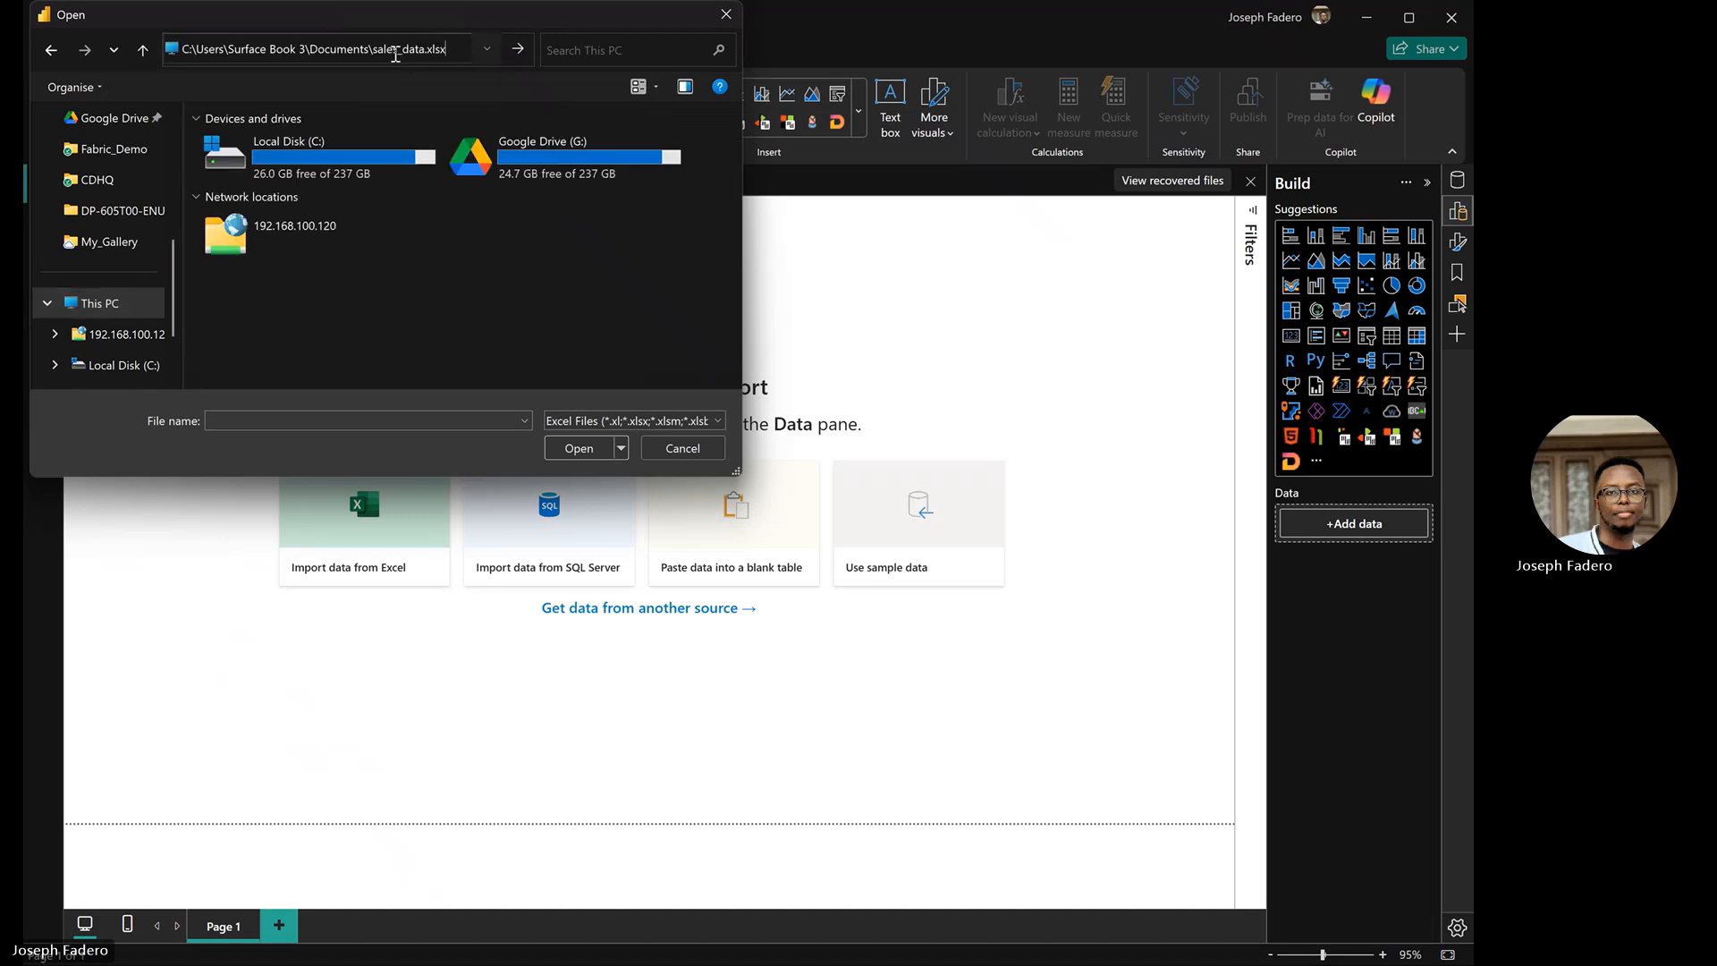
key(Return)
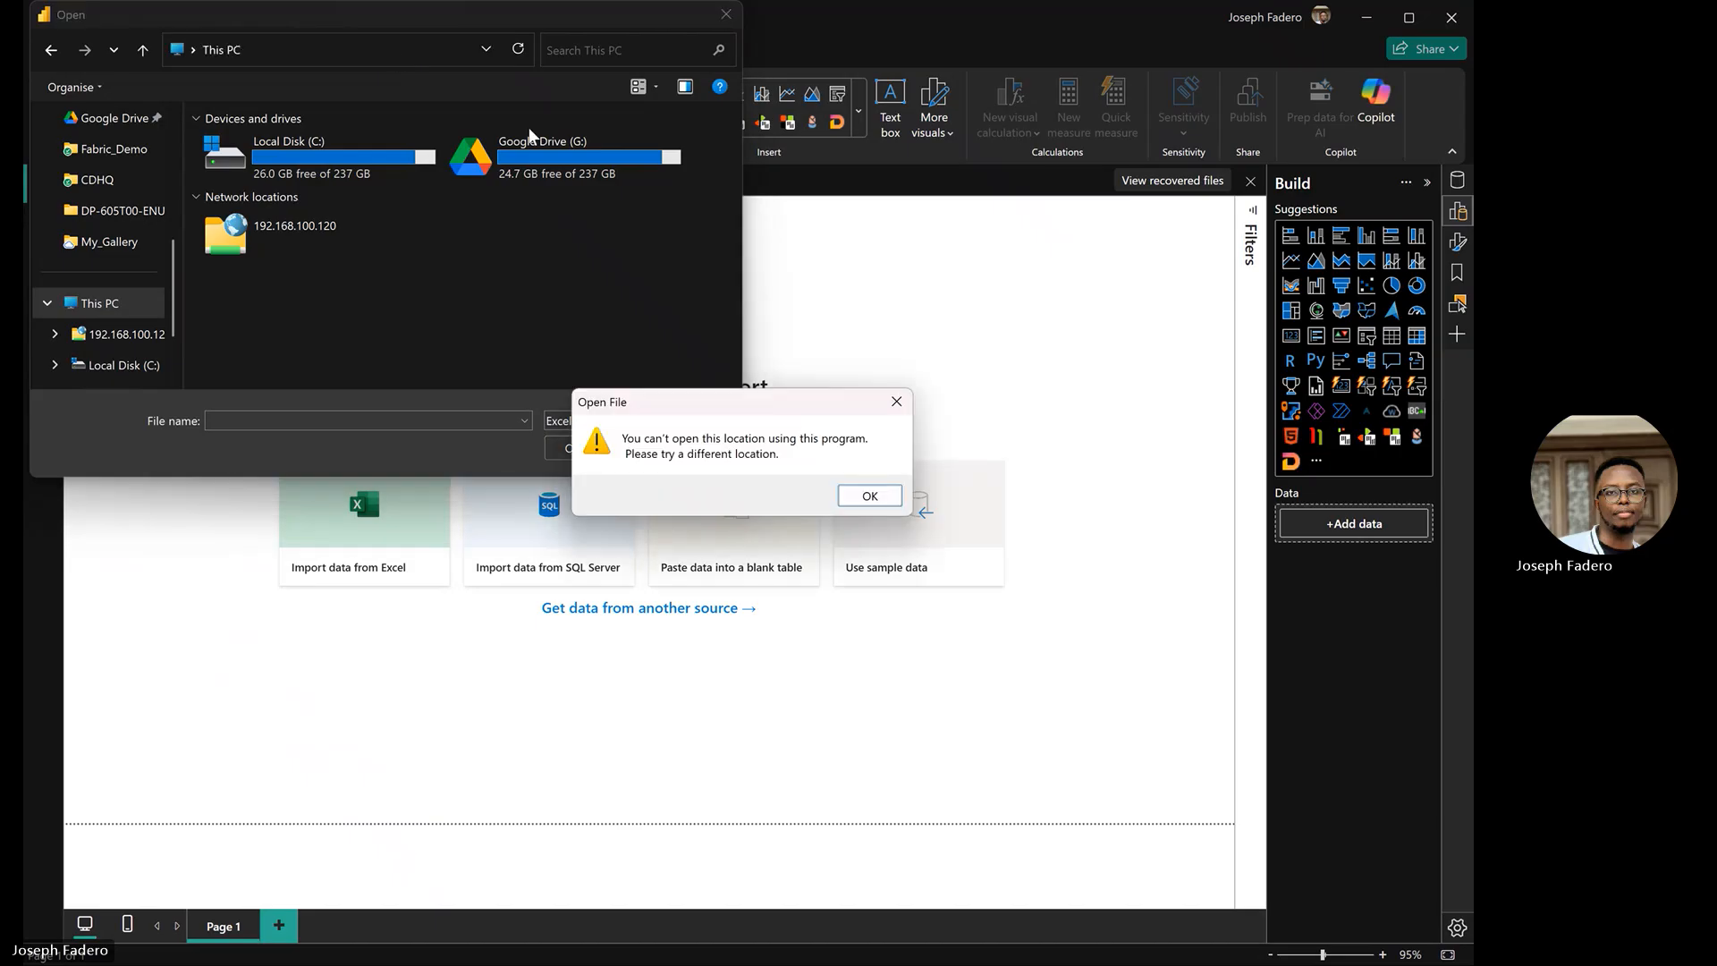
click(865, 496)
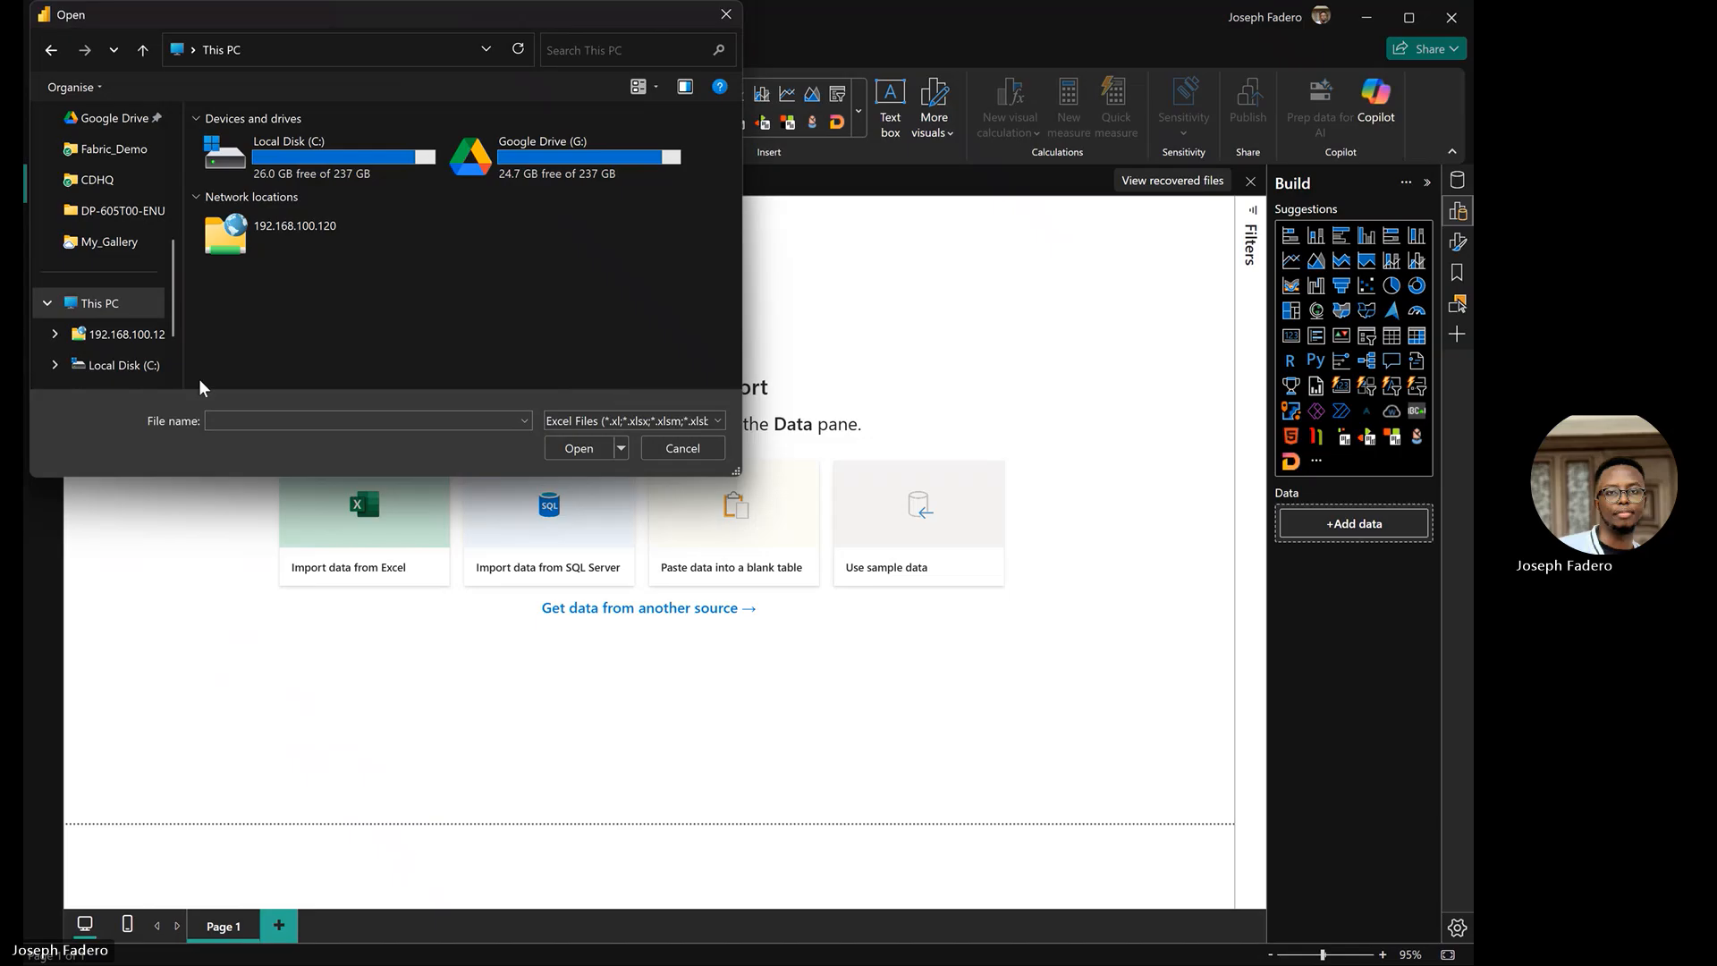
click(306, 116)
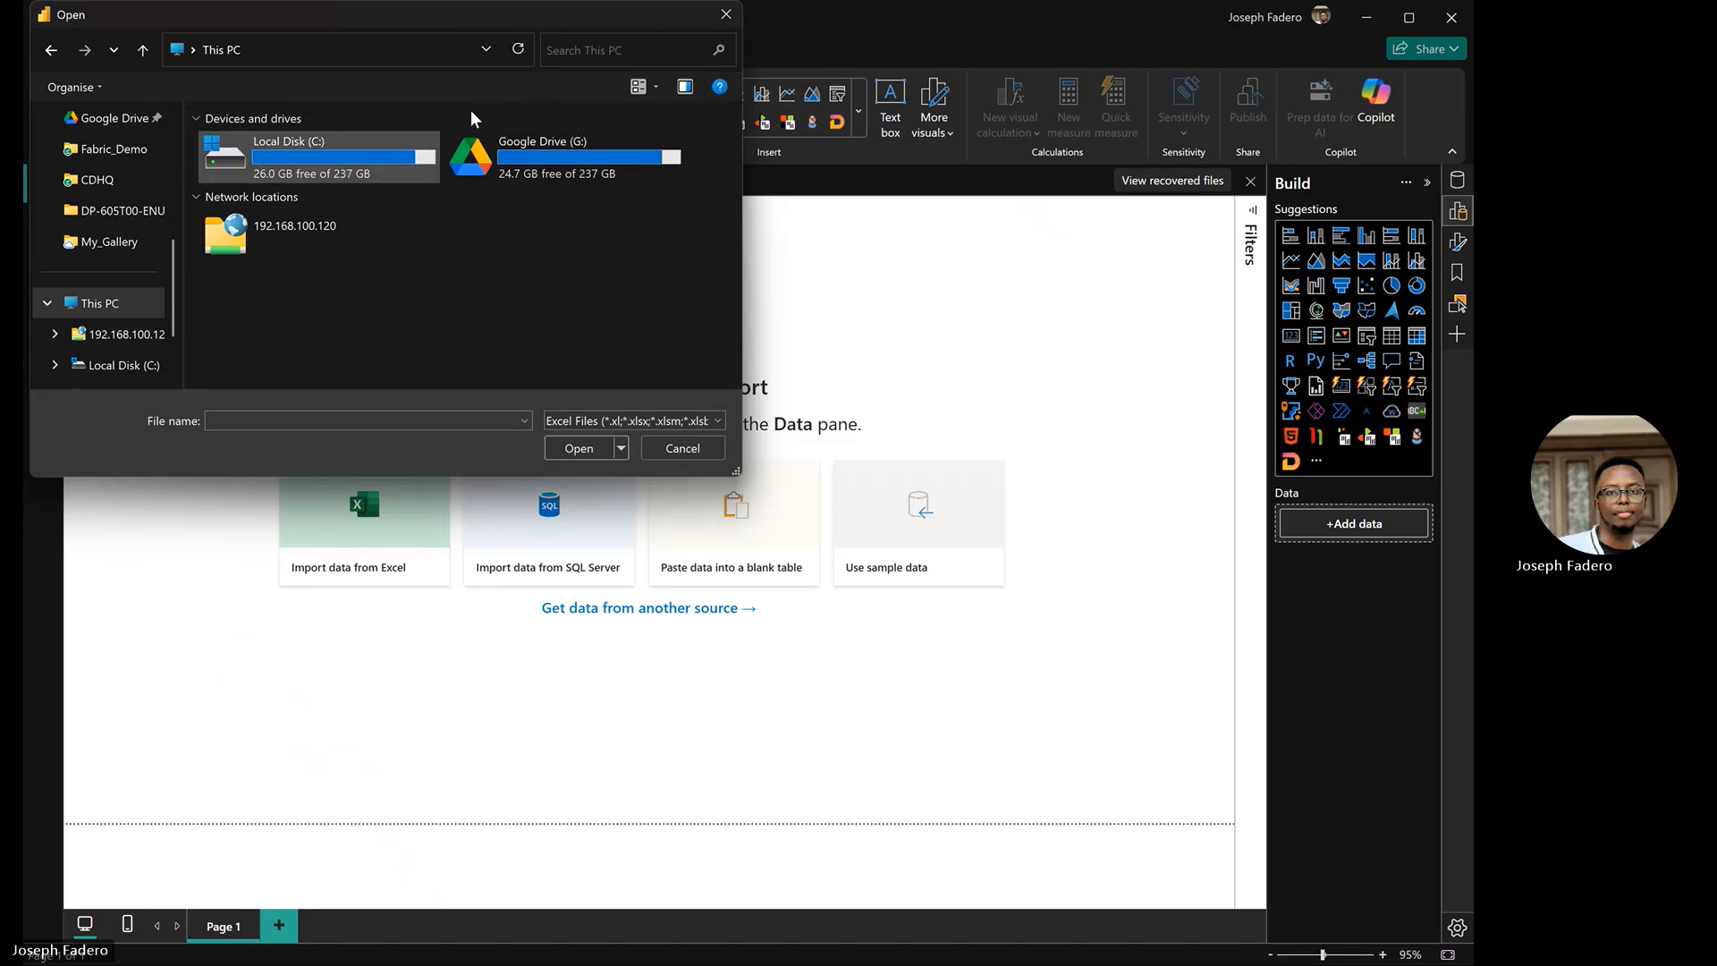
Browse to the Documents folder for the Excel workbook import
click(565, 54)
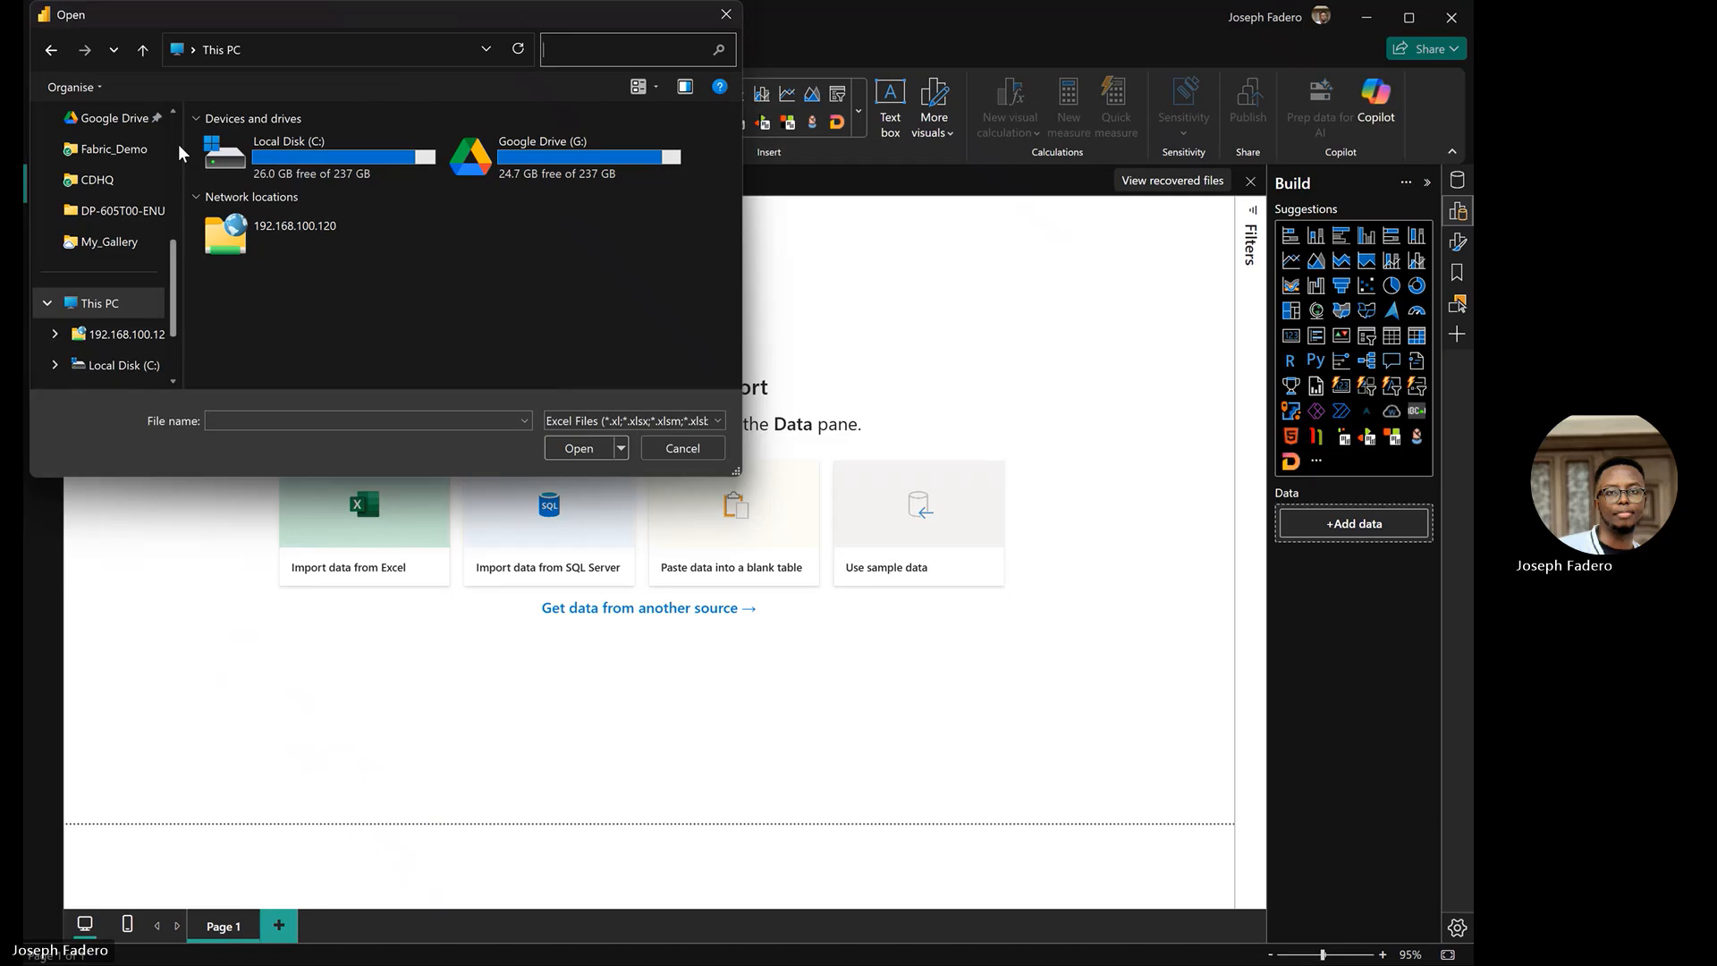
scroll(179, 147, up, 3)
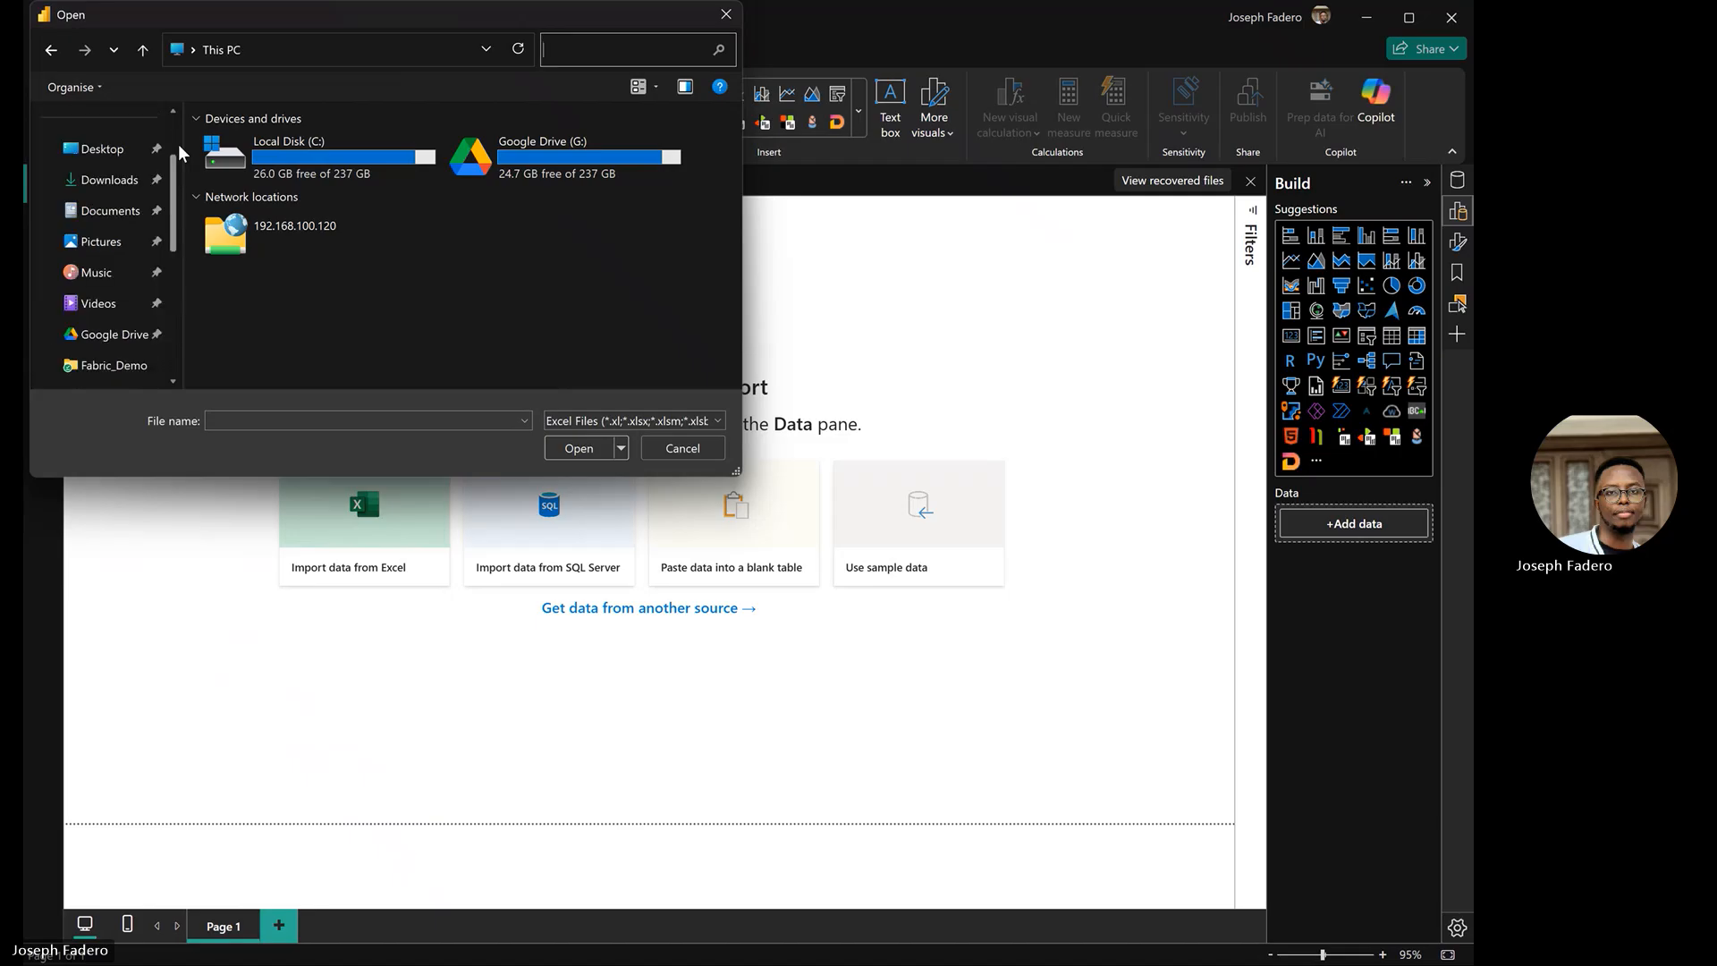
click(116, 210)
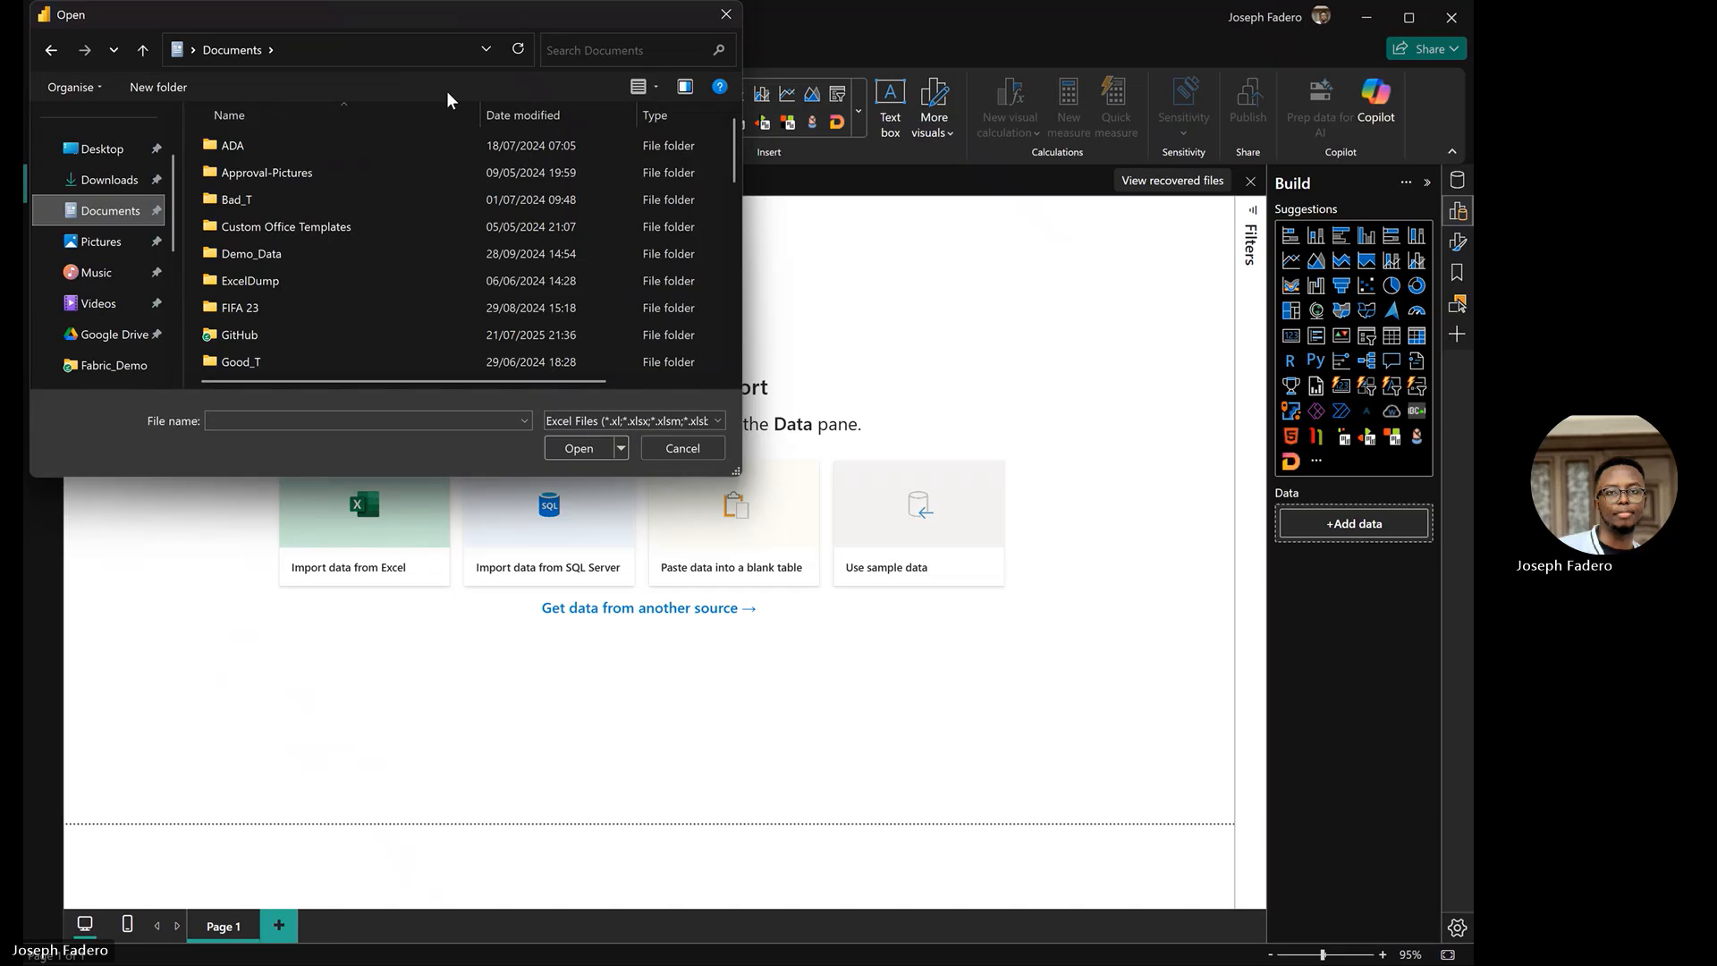
Try to find the workbook by searching Documents for its pasted path C:\Users\Surface Book 3\Documents\sales_data.xlsx
click(560, 51)
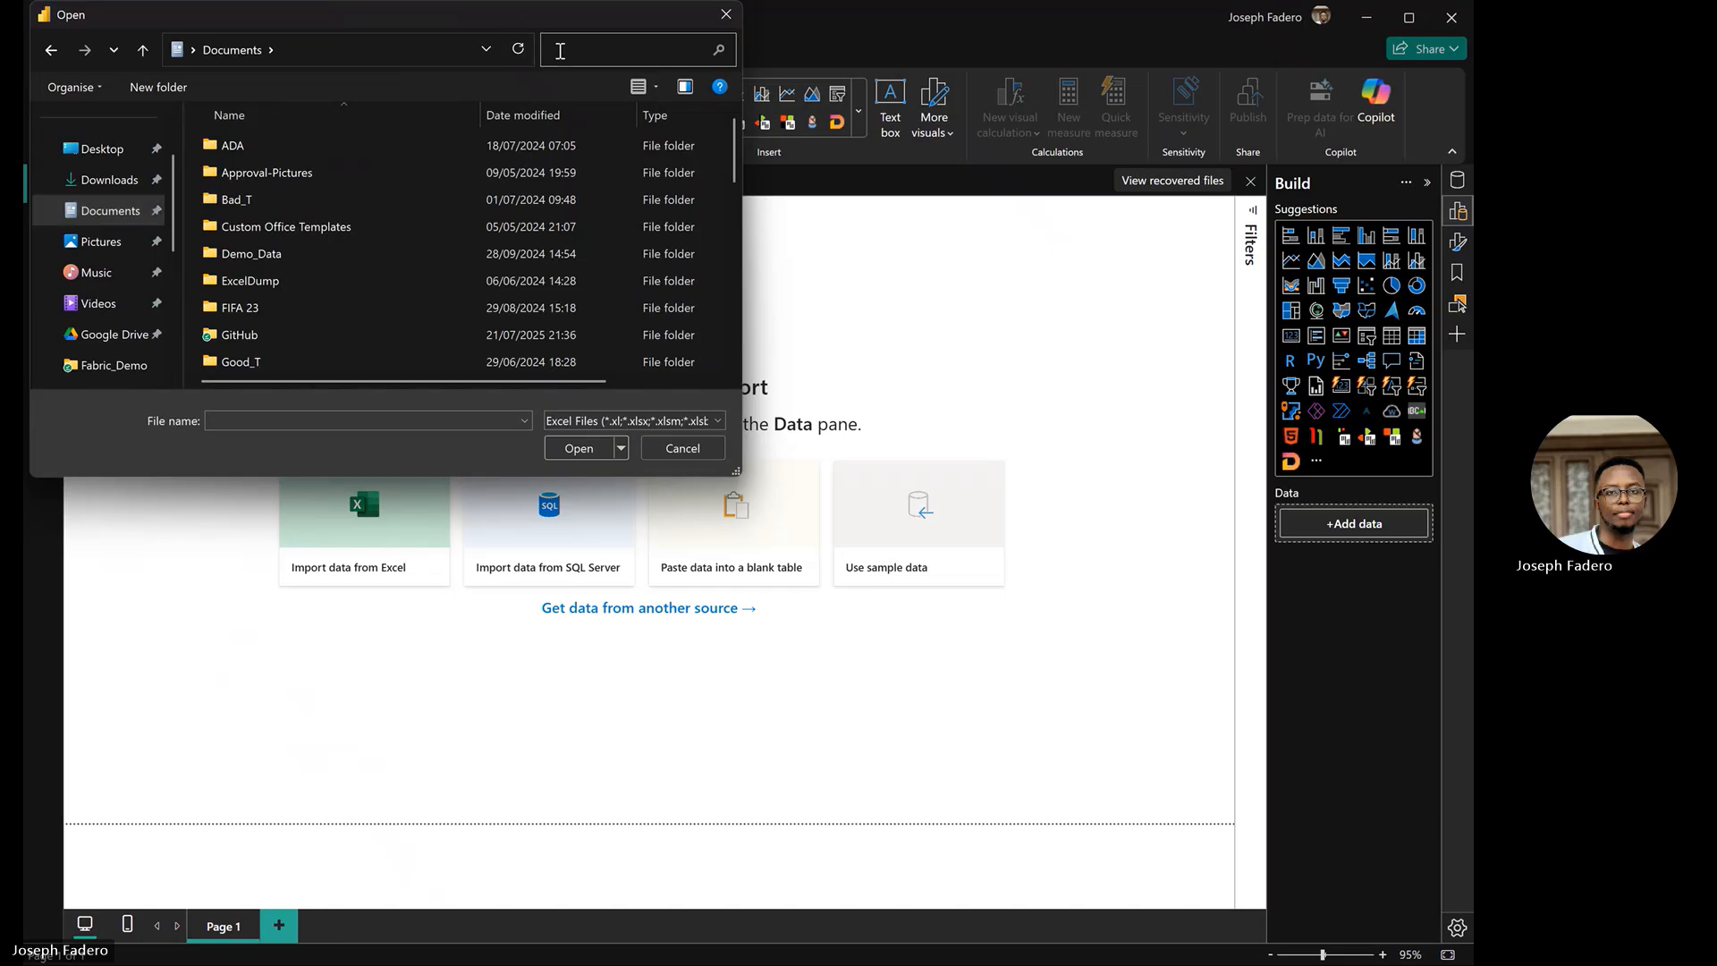
key(ctrl+v)
key(super+v)
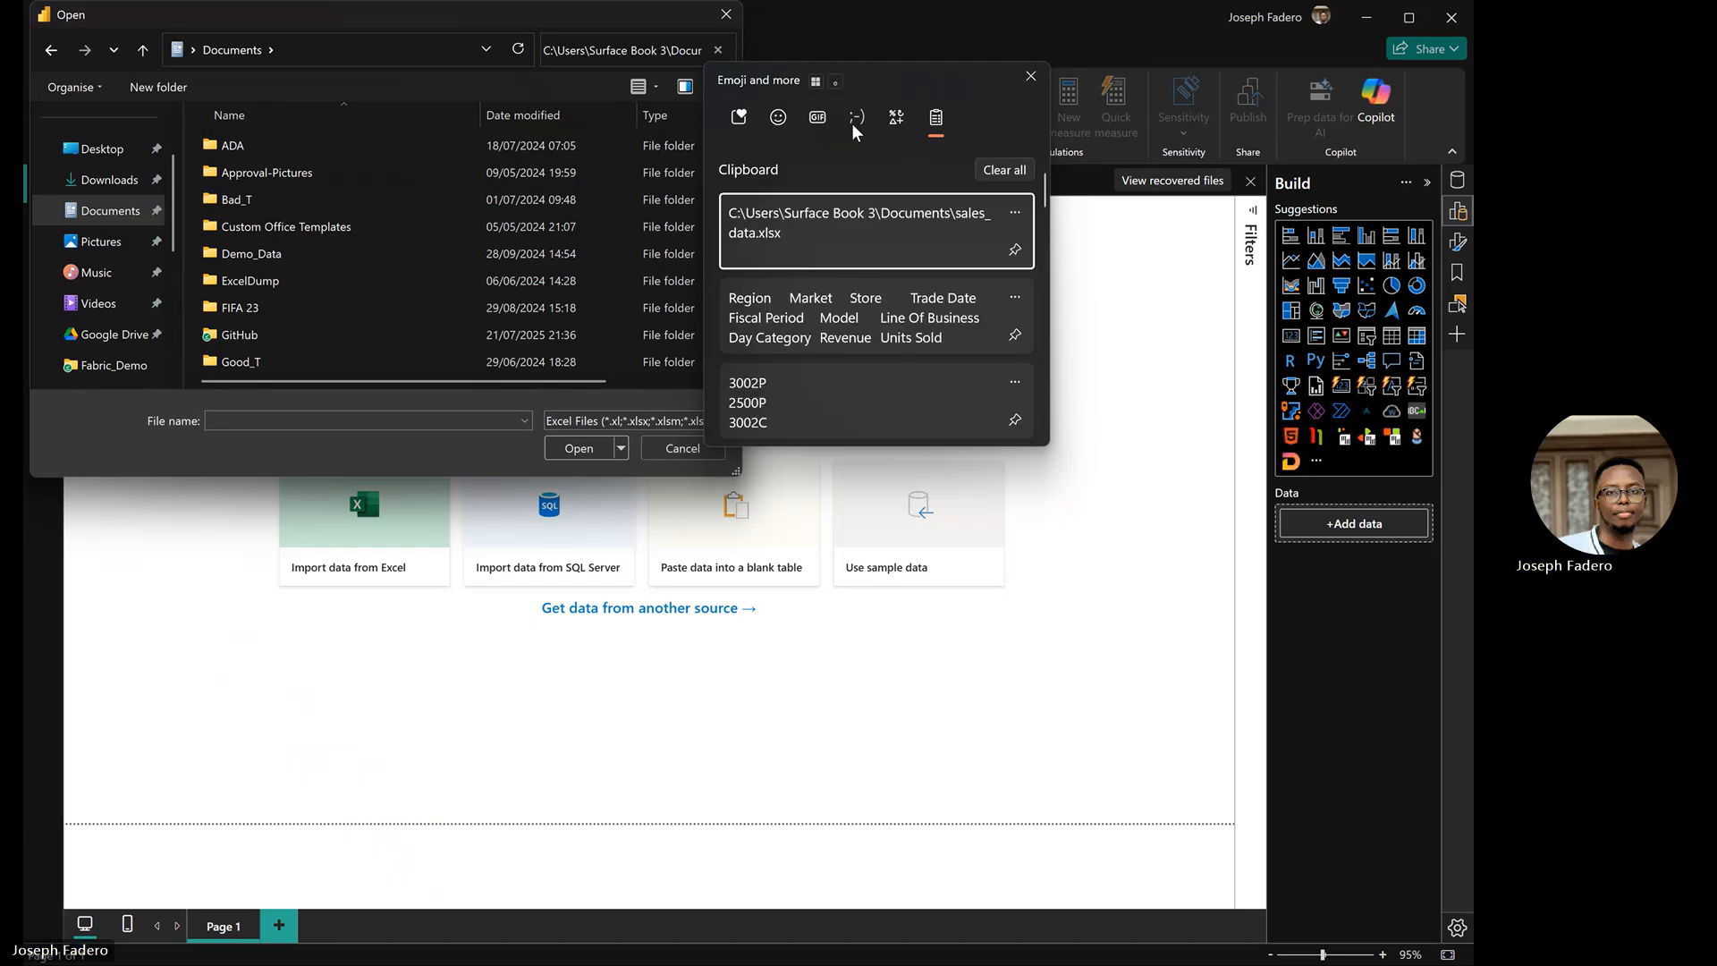
click(1030, 79)
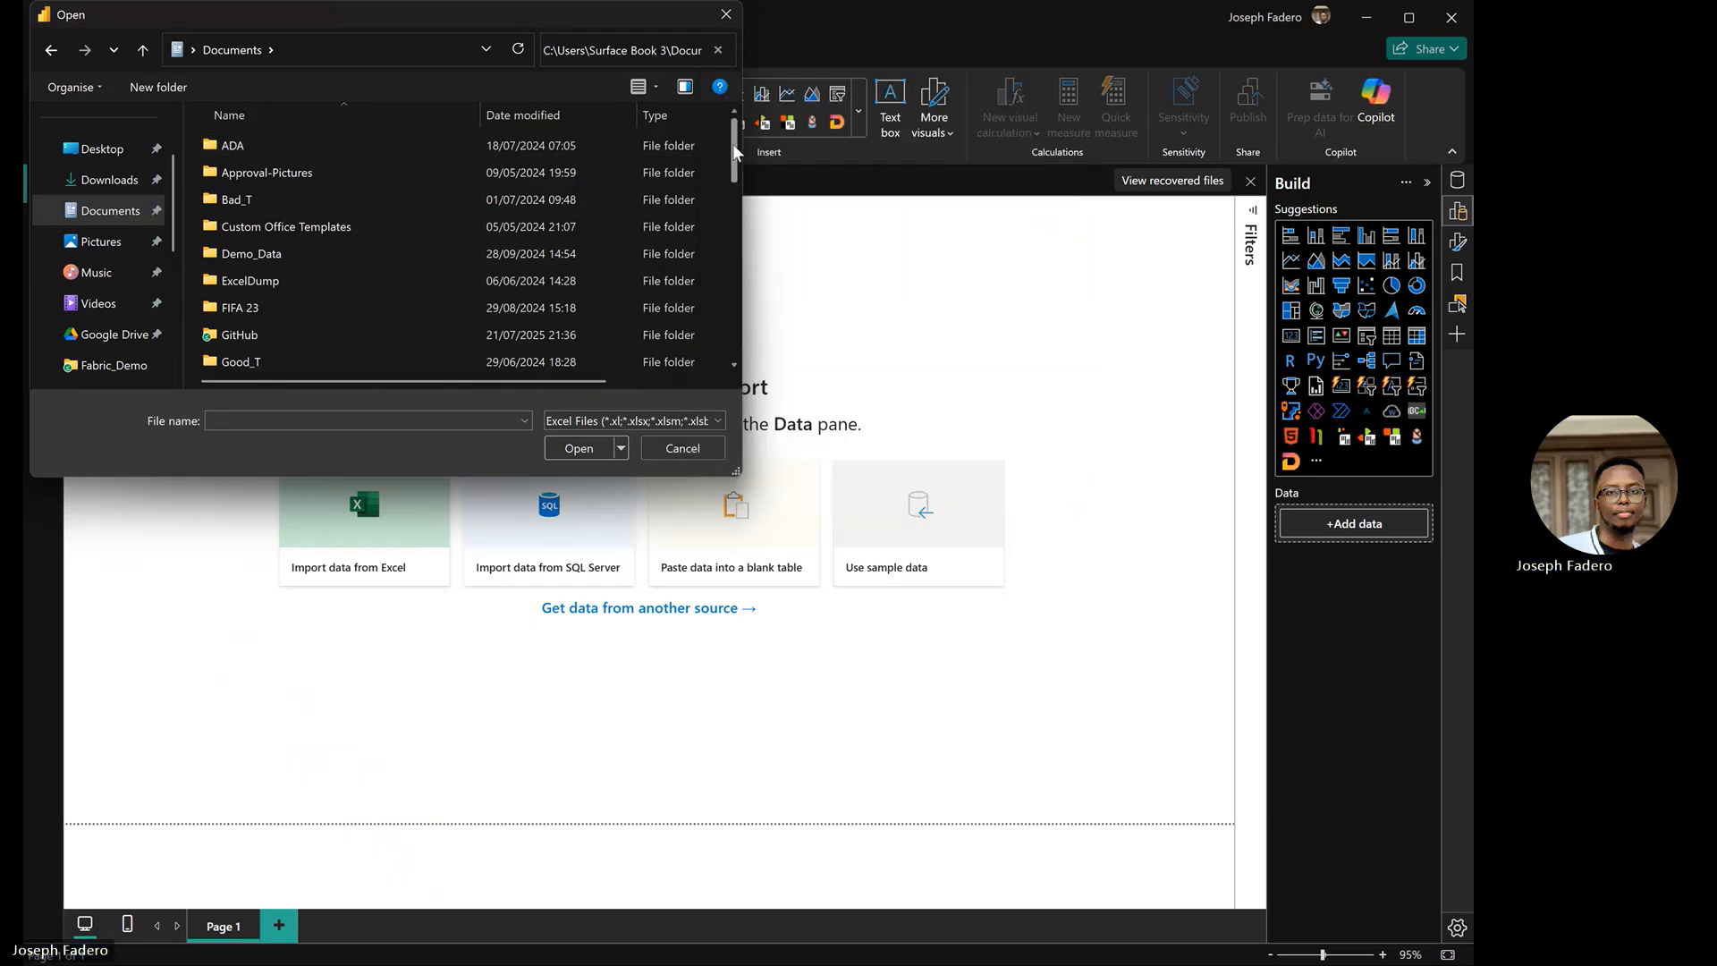
Open the sales_data workbook from the end of the Documents file list
drag(733, 143, 737, 356)
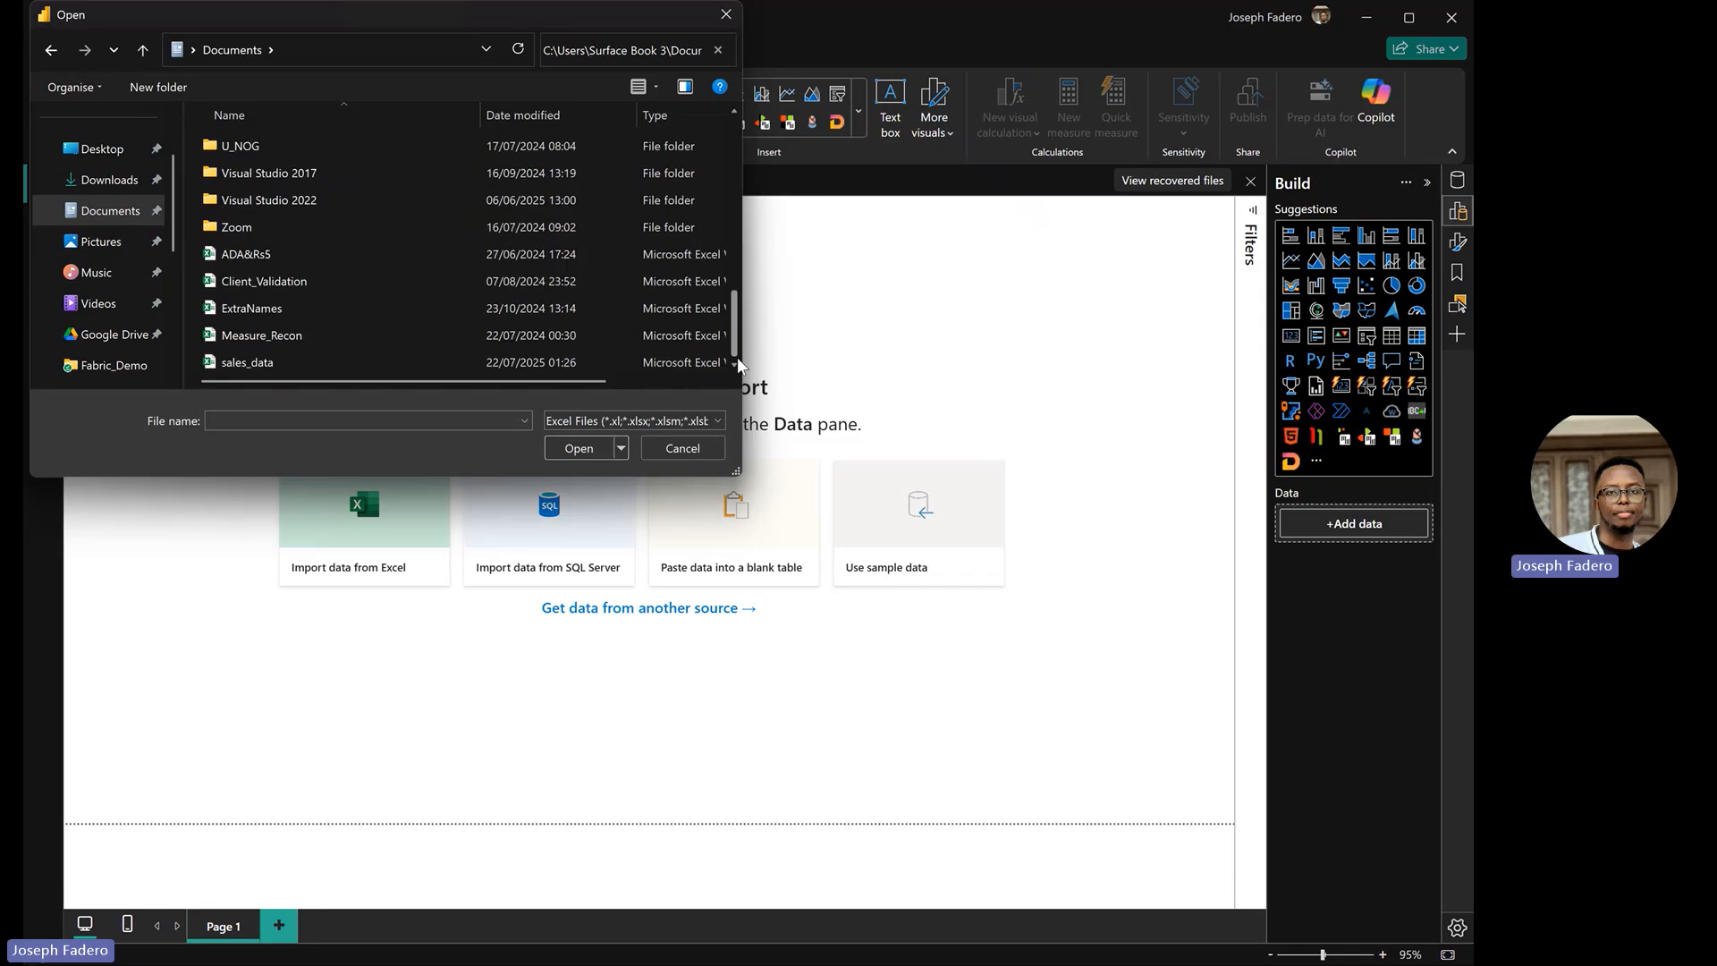
click(351, 361)
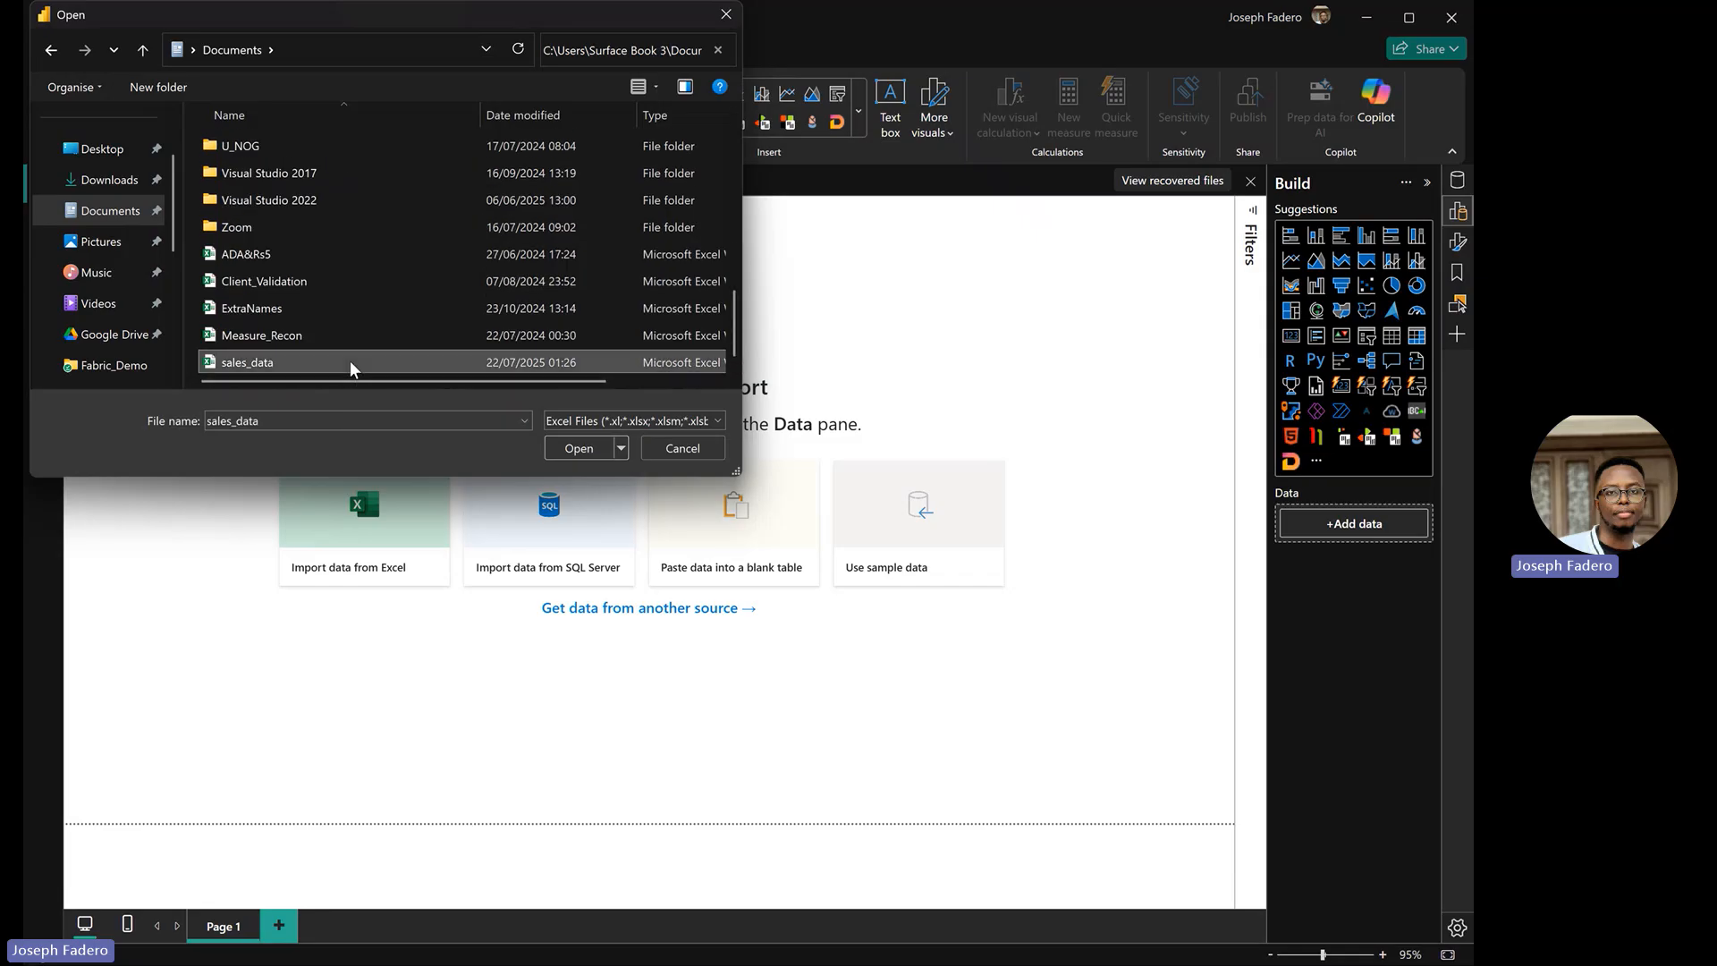
click(598, 444)
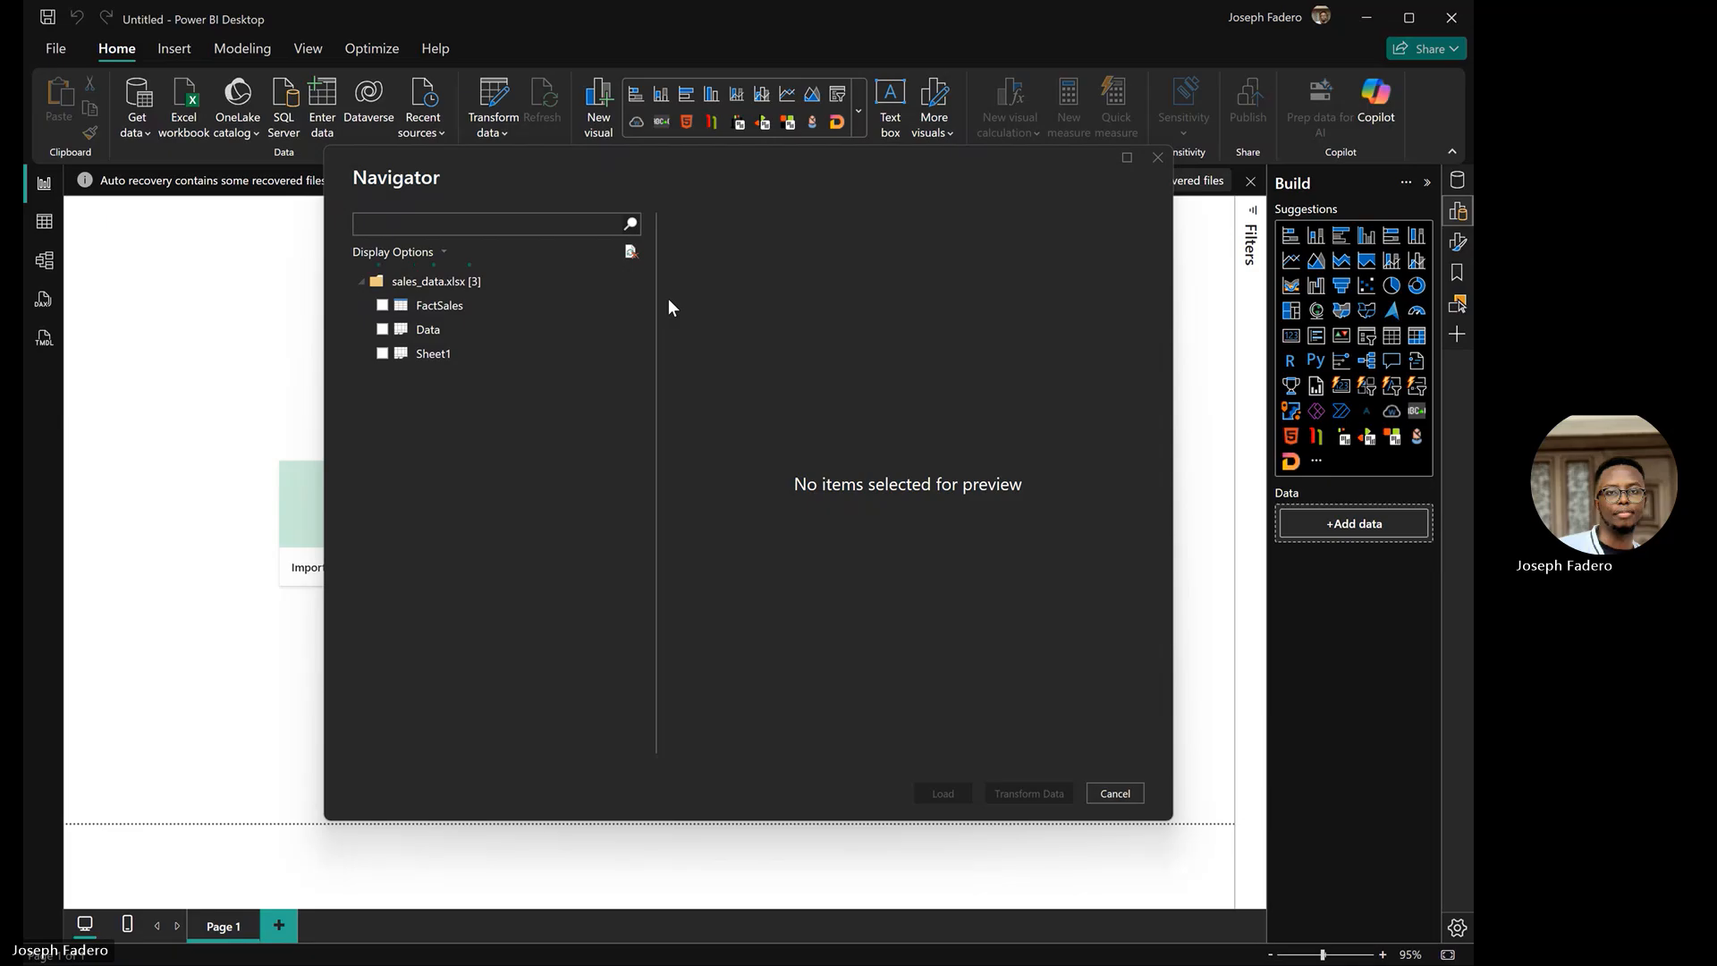
Select the FactSales table for transformation in Power Query Editor and review its columns from Region to Units Sold
click(382, 306)
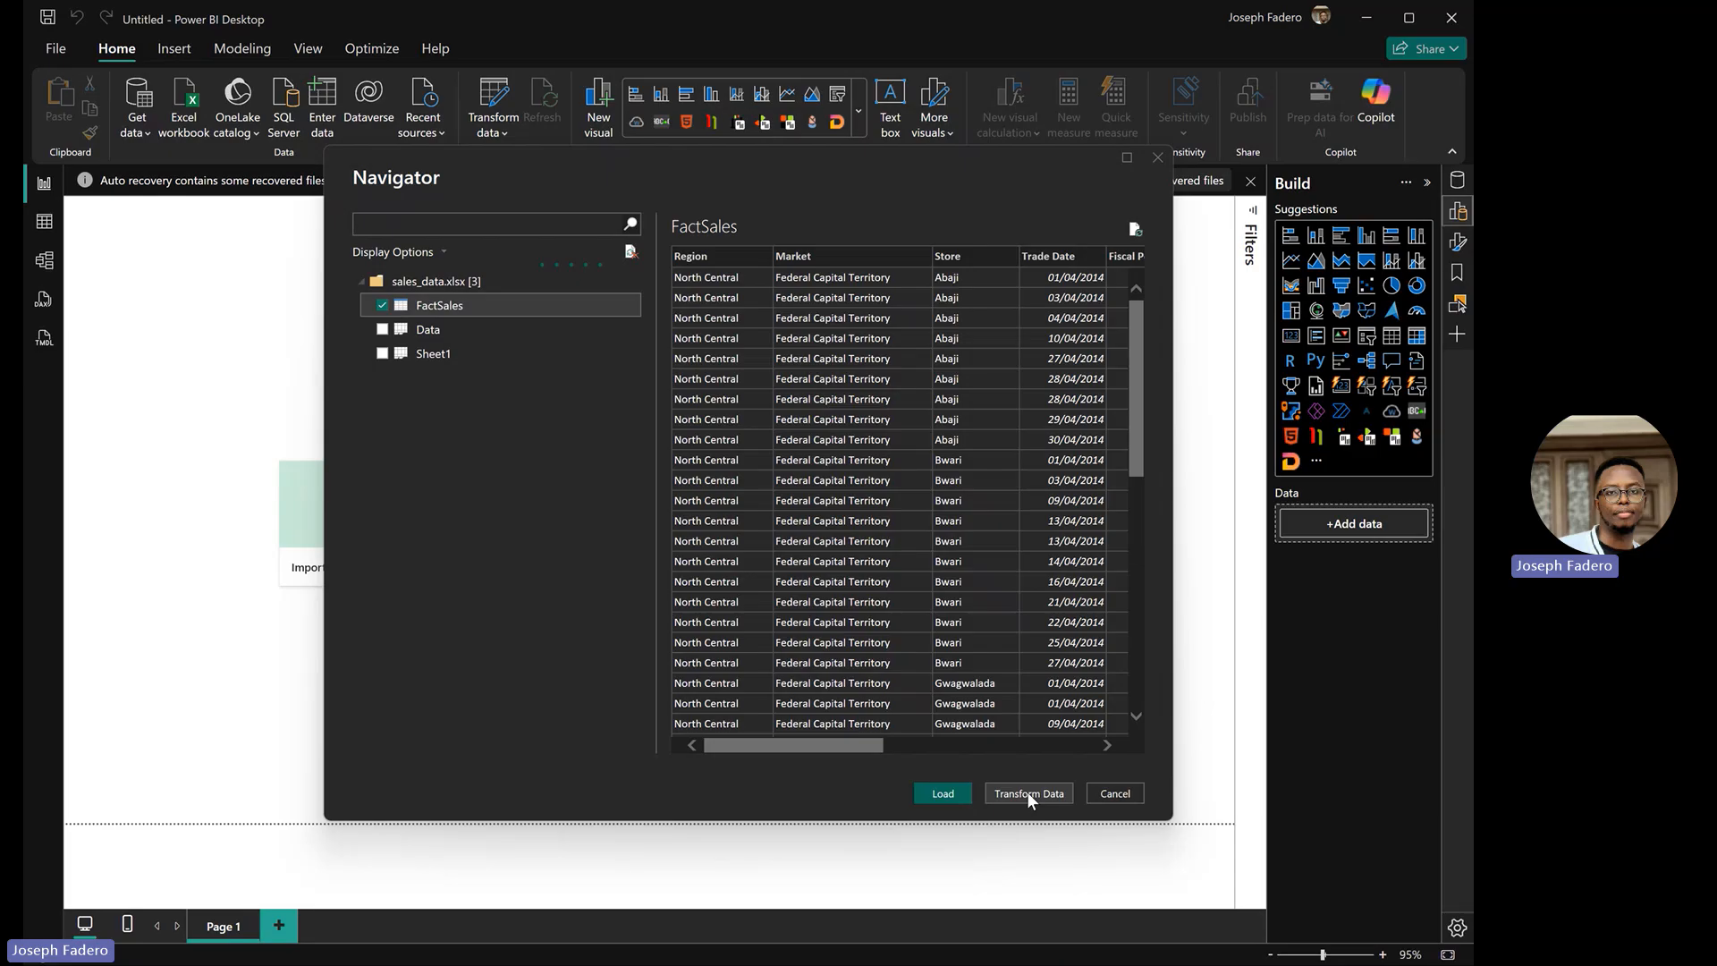
key(alt+Tab)
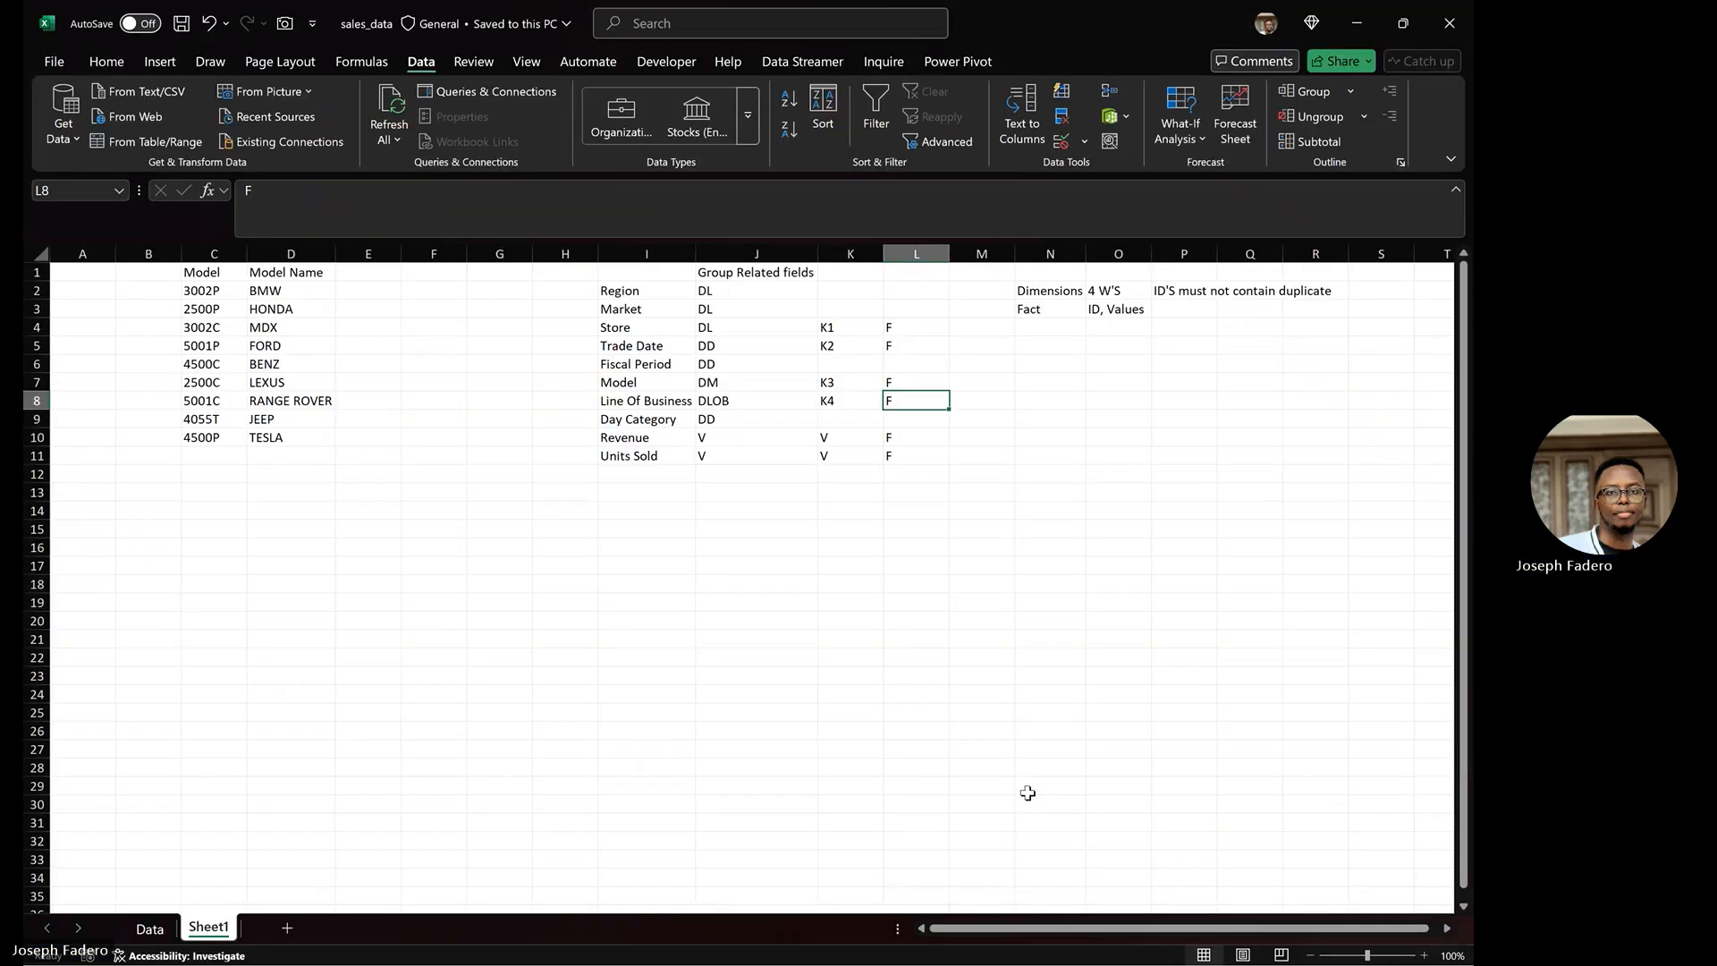
key(alt+Tab)
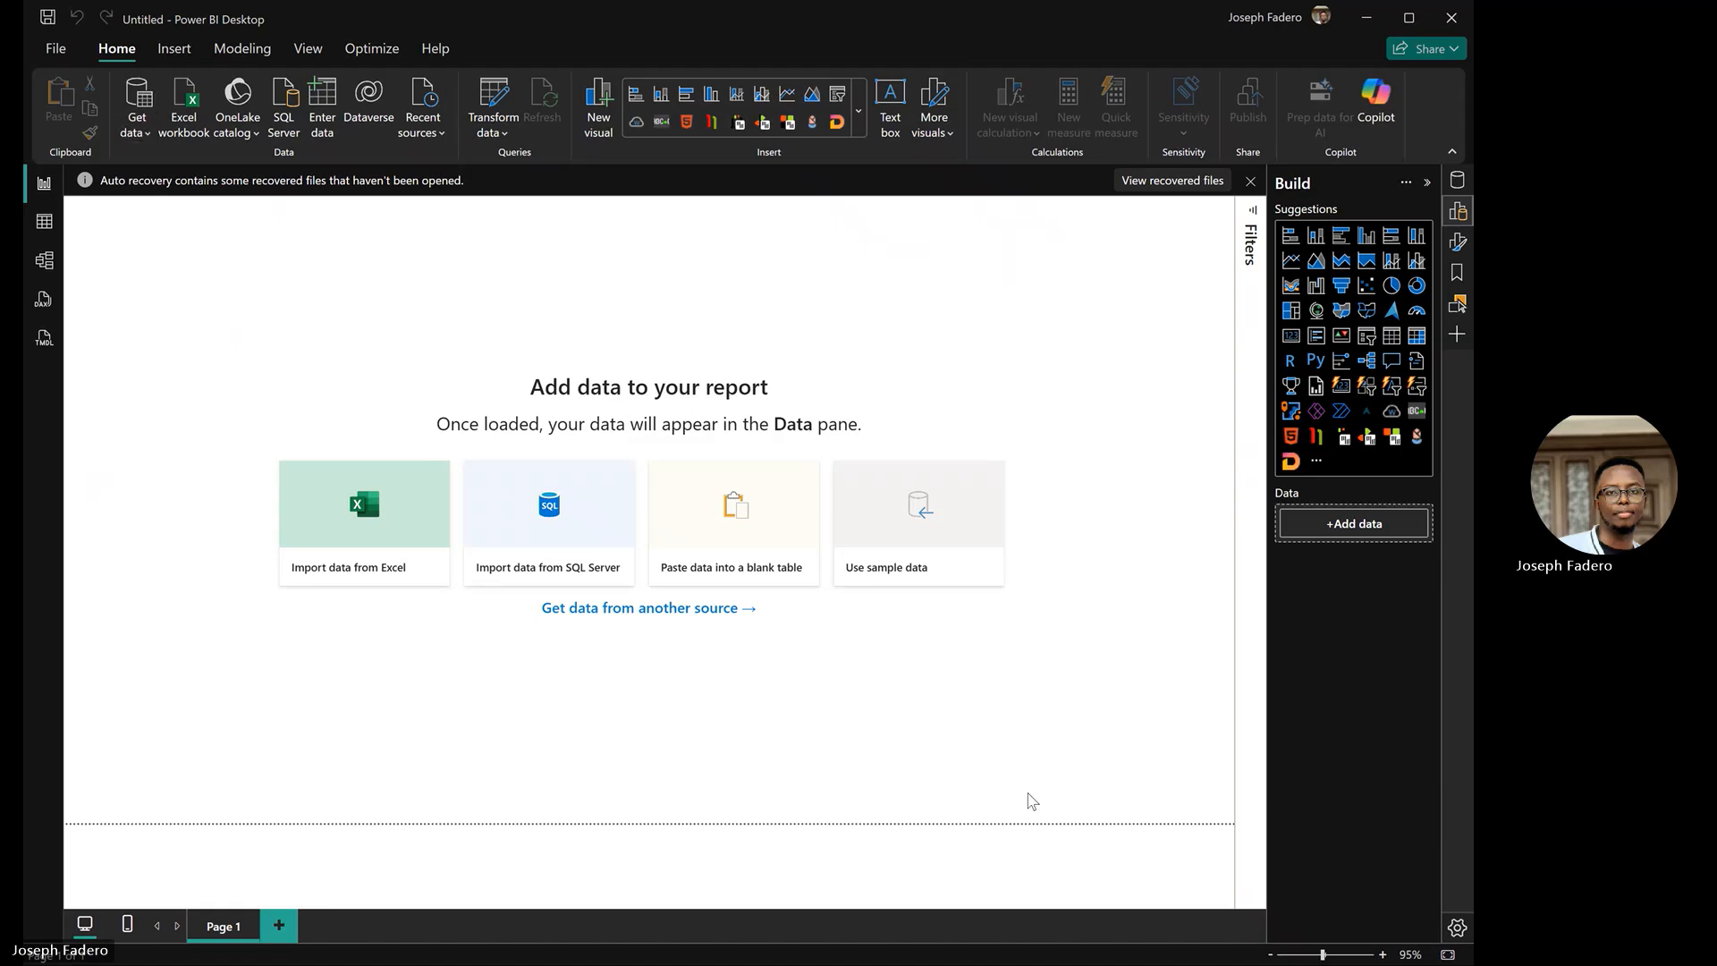
key(alt+Tab)
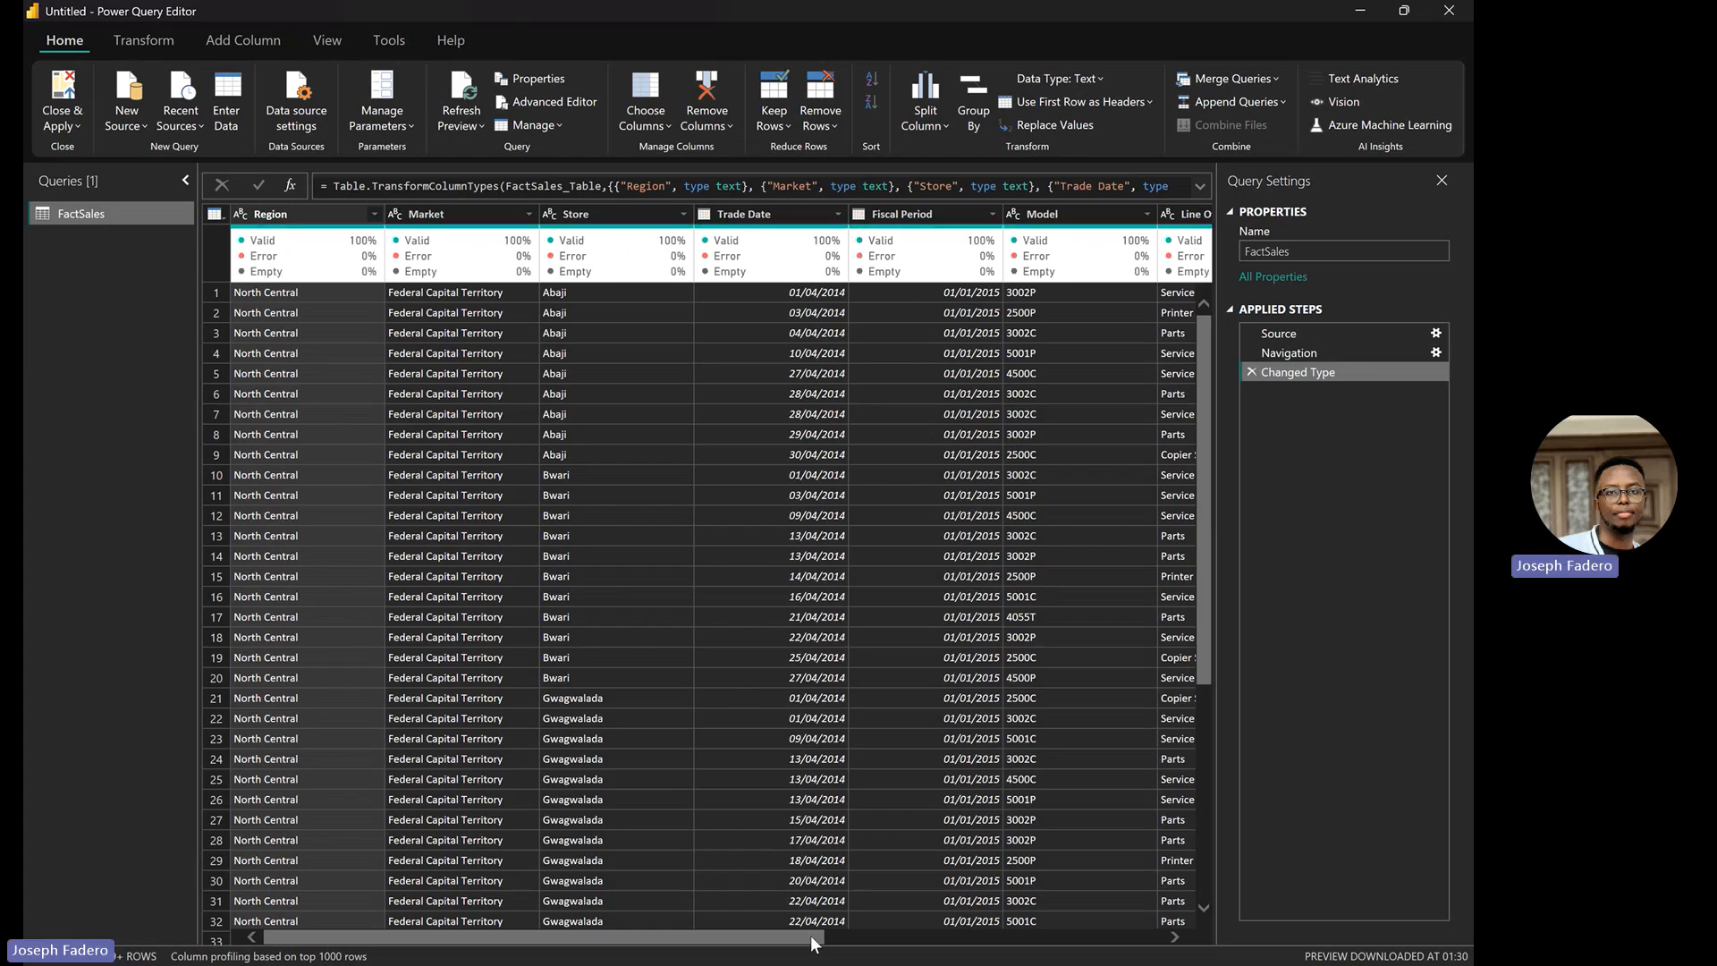
drag(820, 938, 1153, 939)
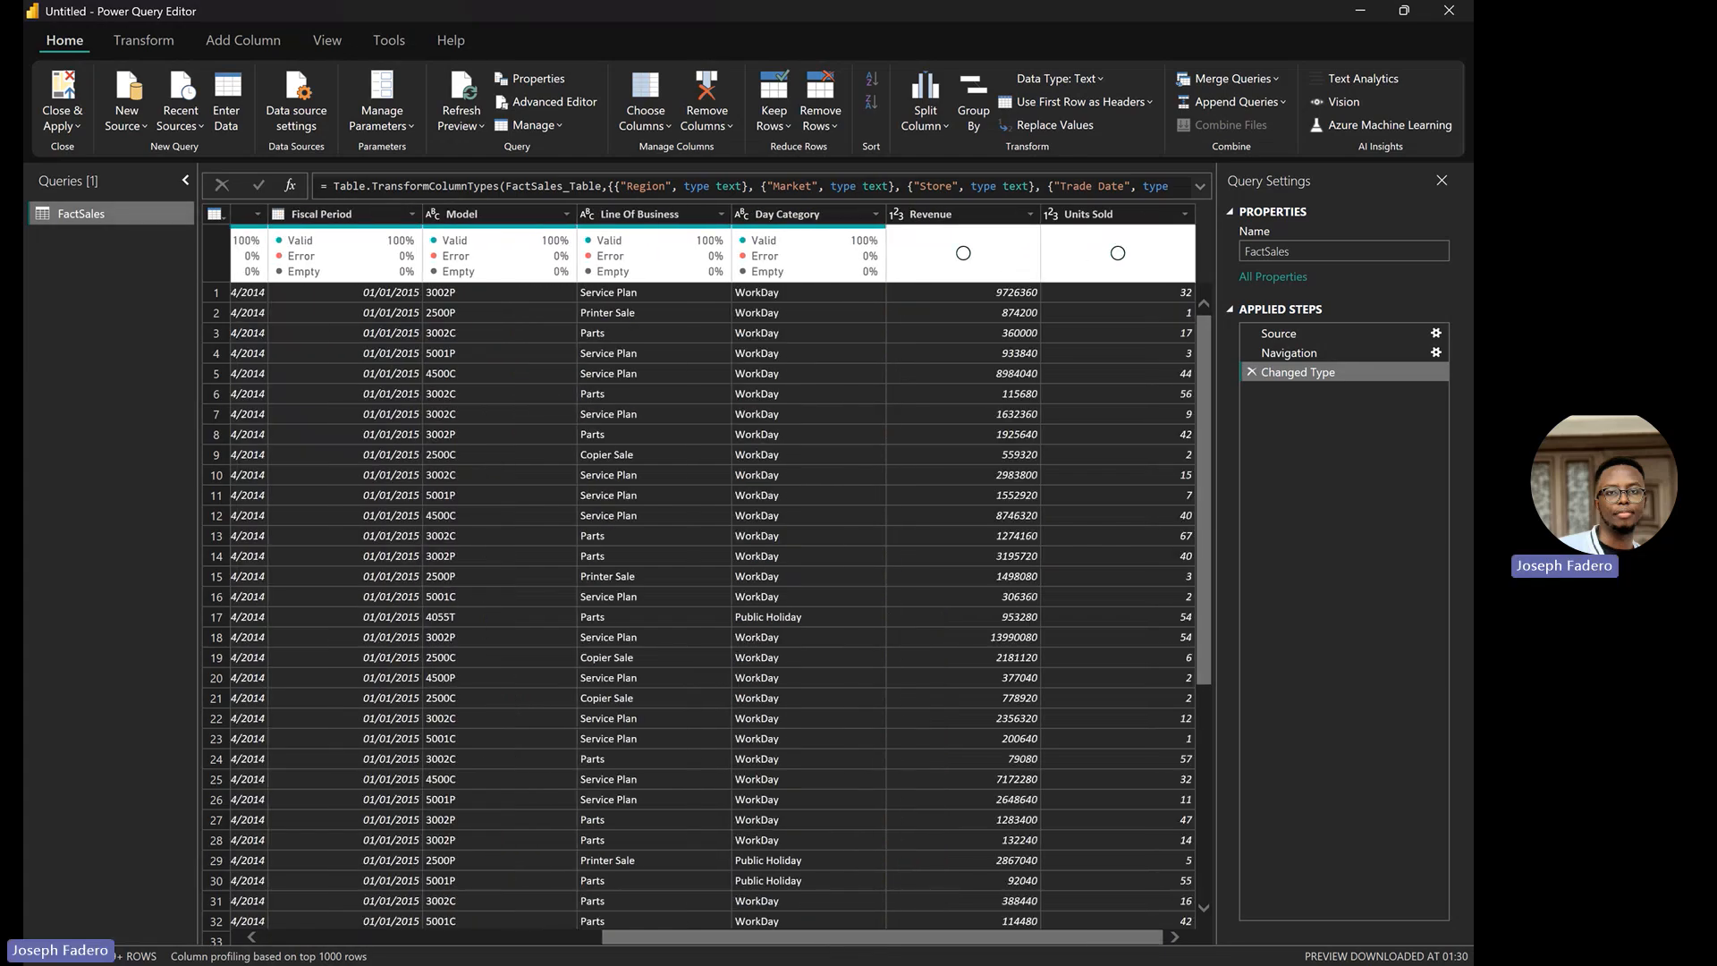
drag(842, 940, 484, 948)
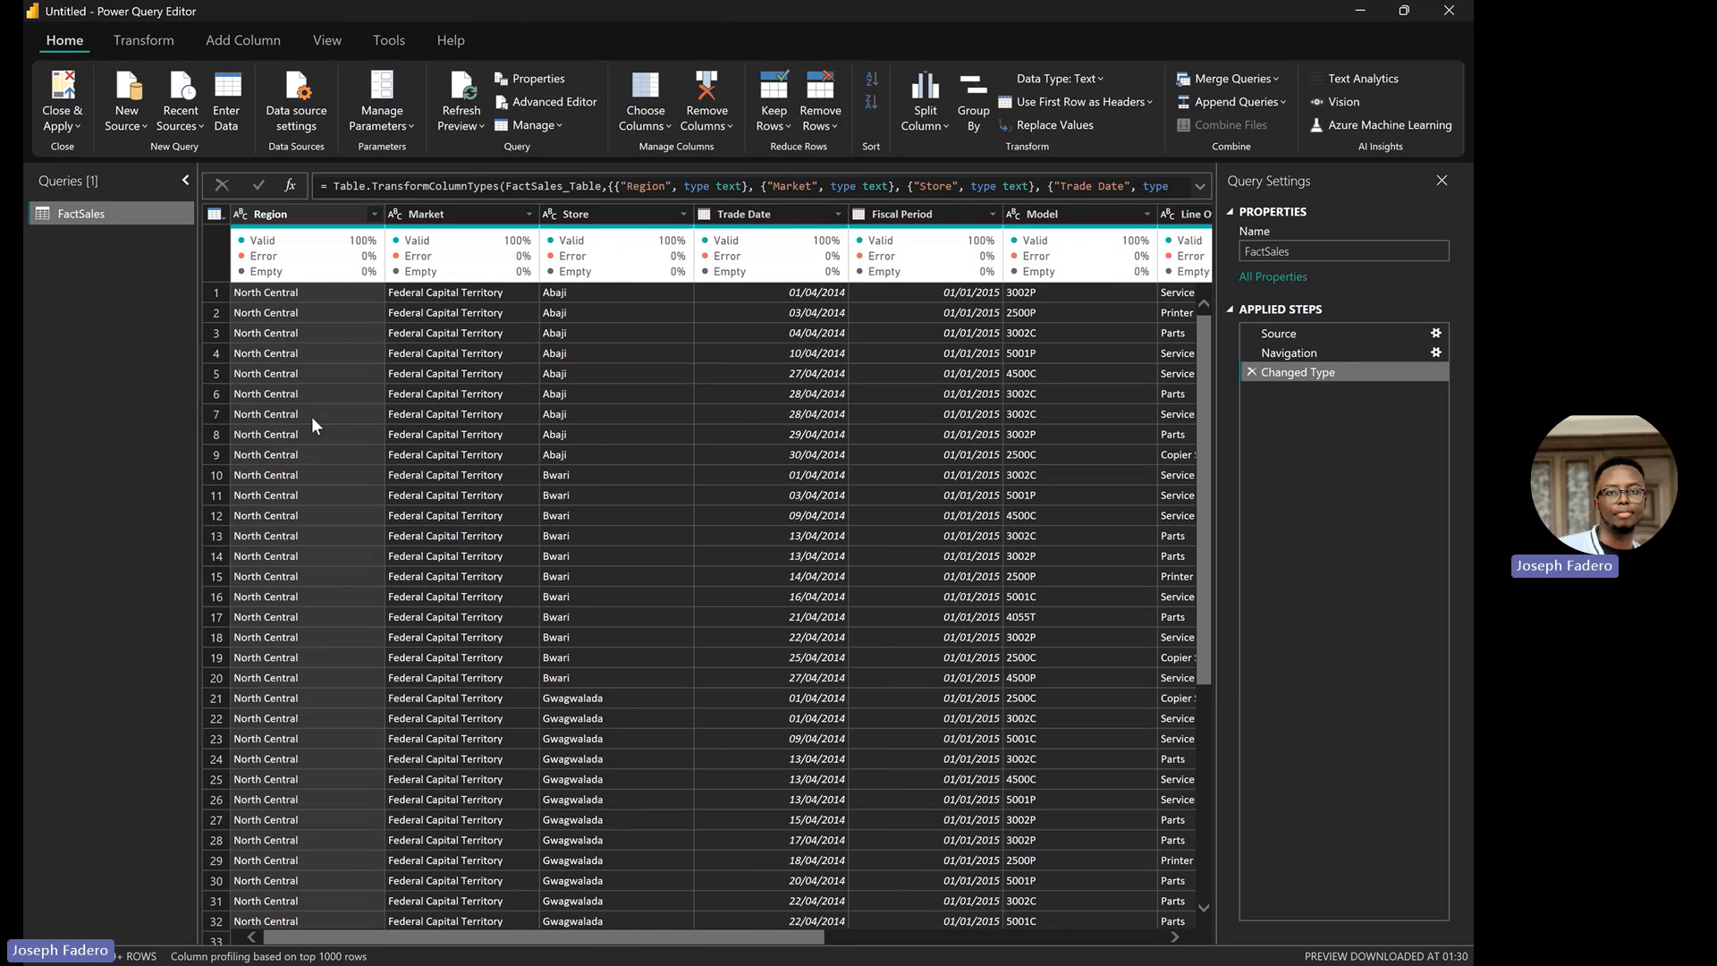
Create four duplicates of the FactSales query, FactSales (2) to FactSales (5), duplicating the newest copy each time
right_click(158, 212)
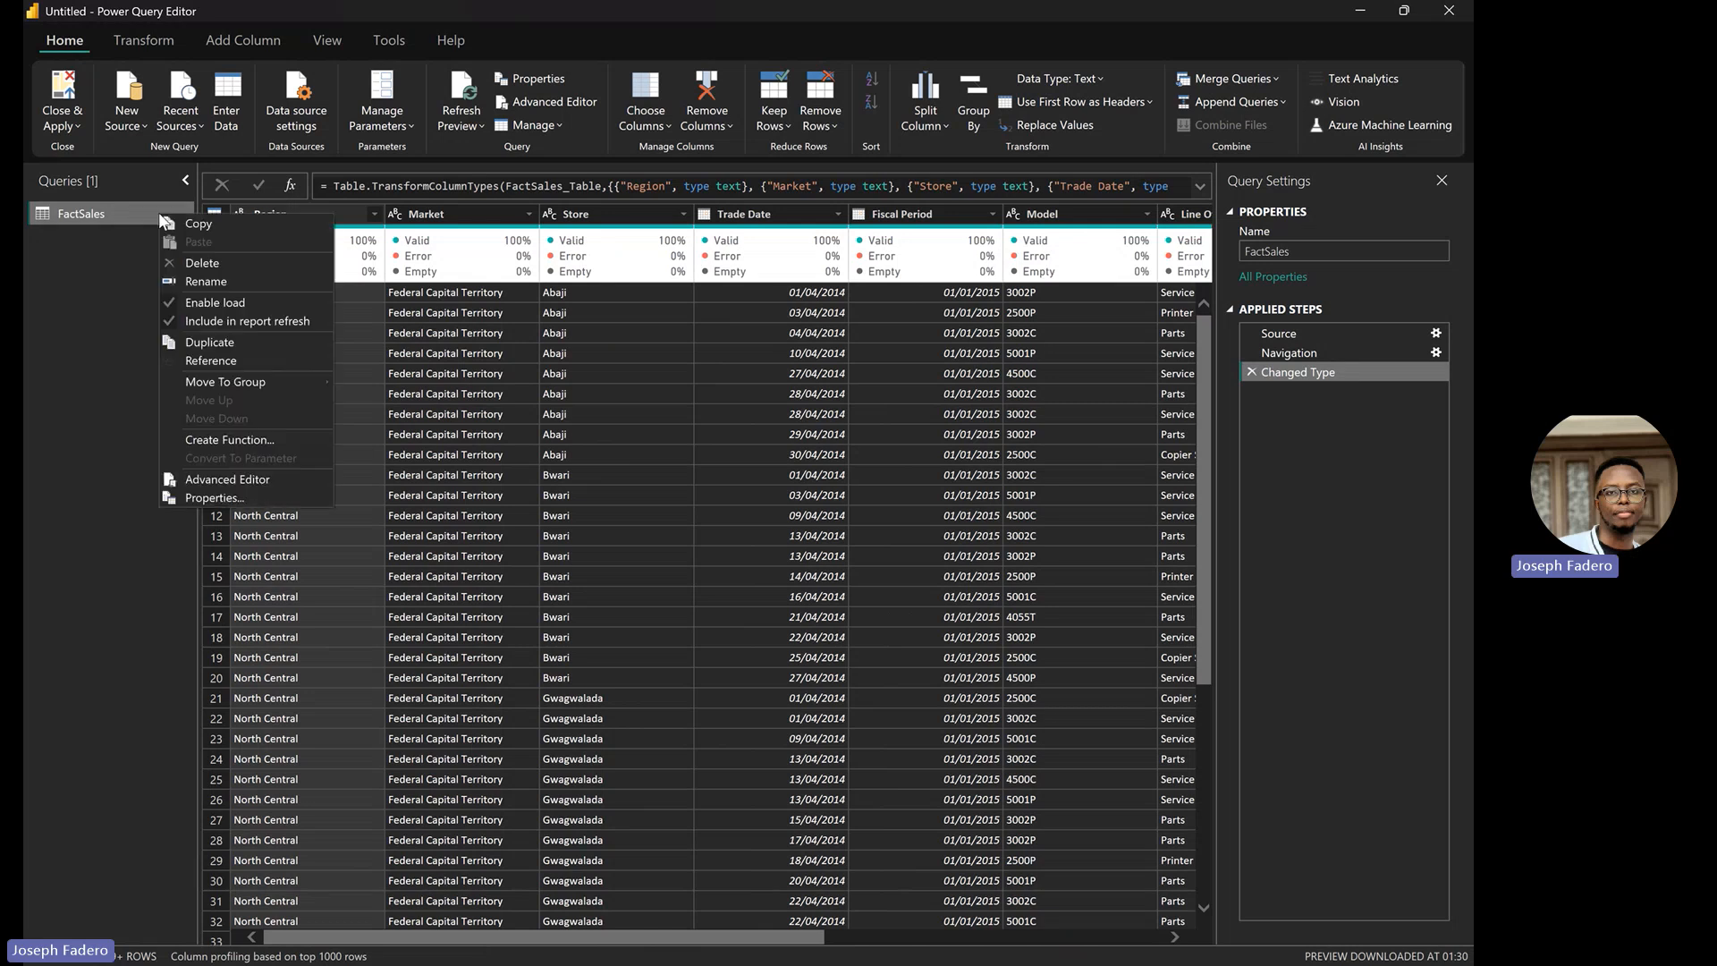
click(254, 341)
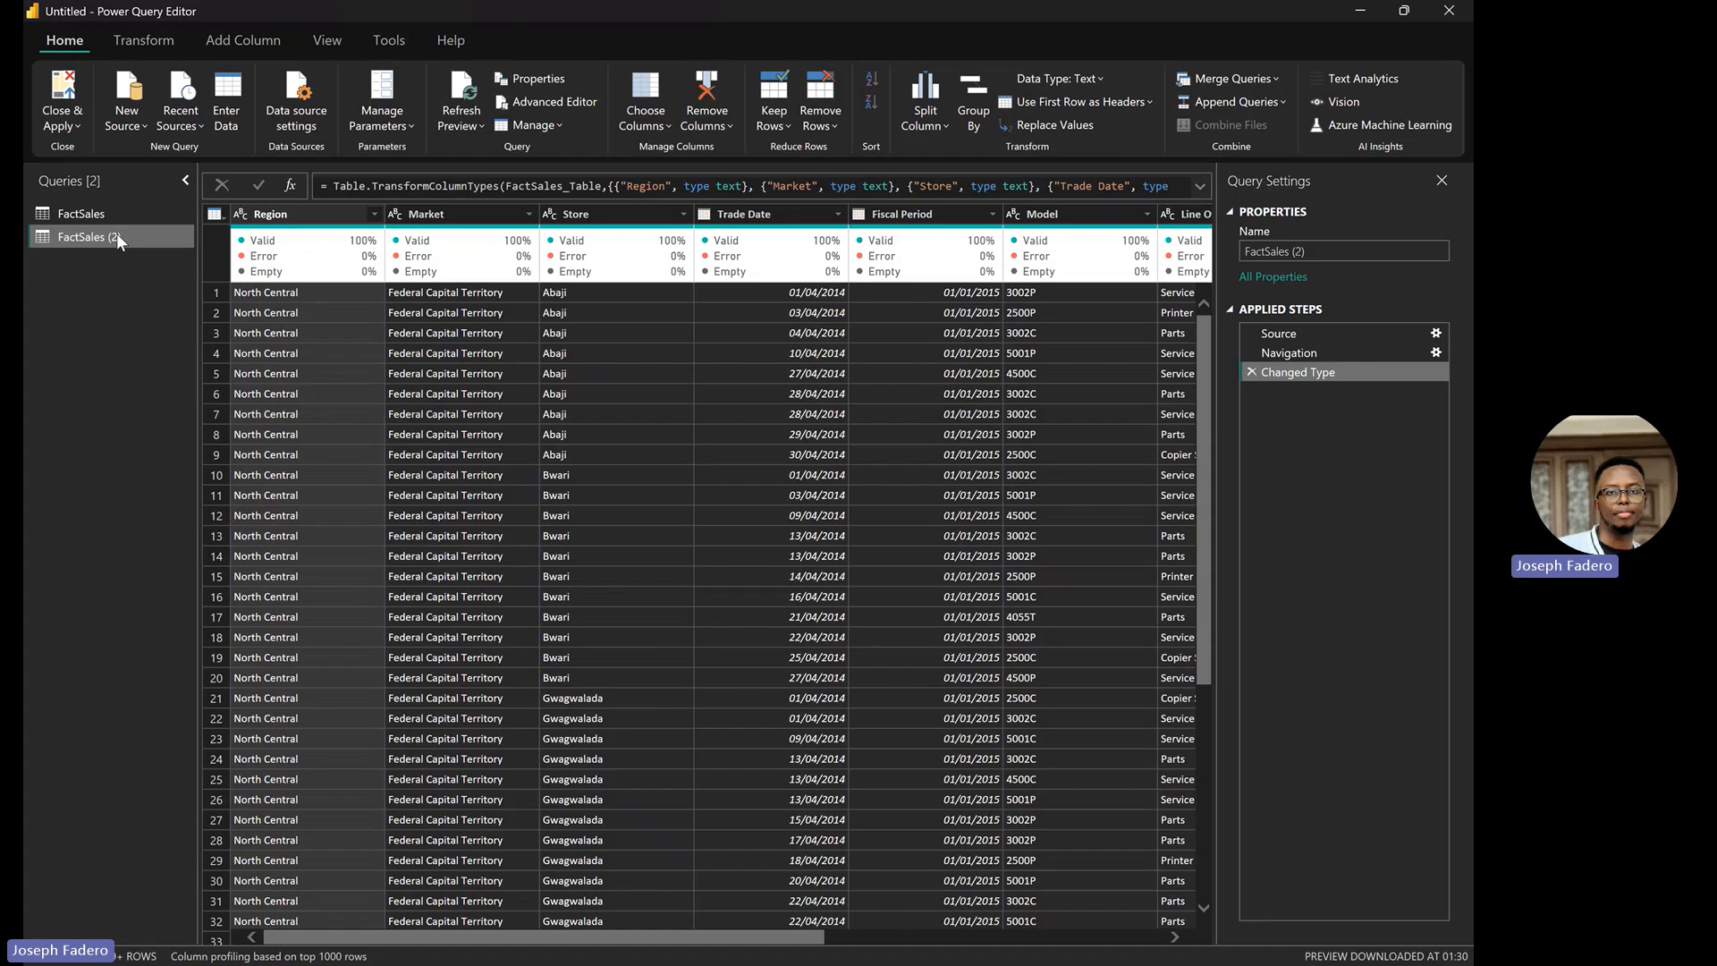
right_click(117, 236)
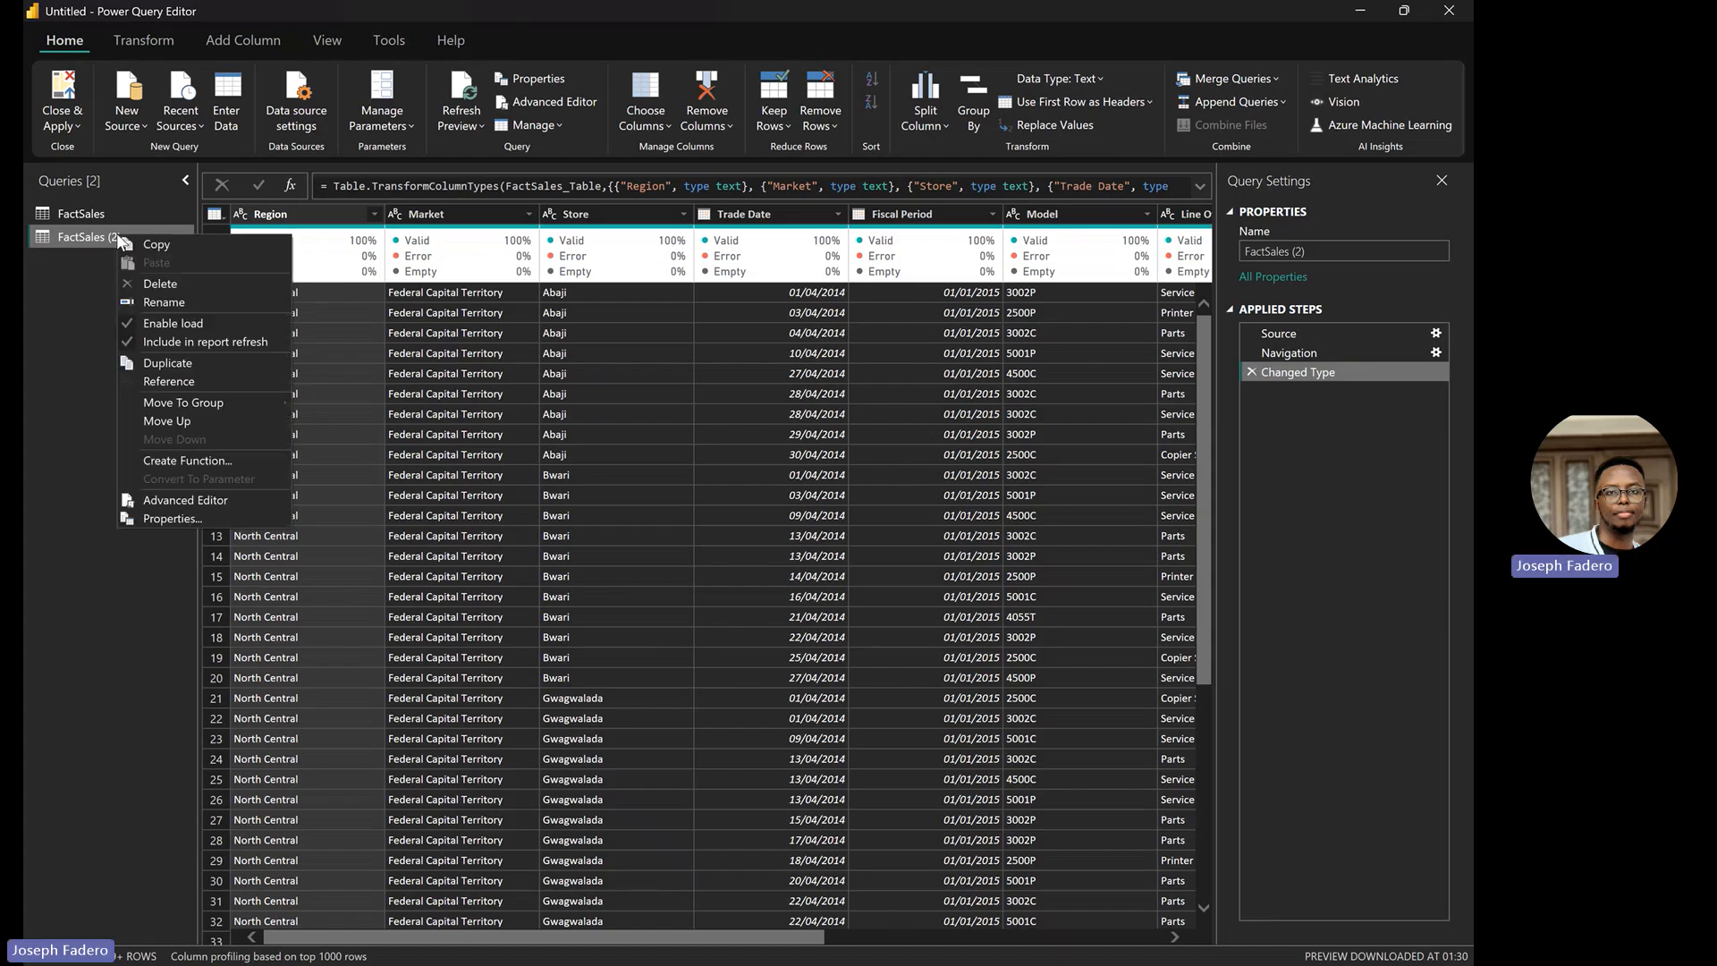
click(209, 359)
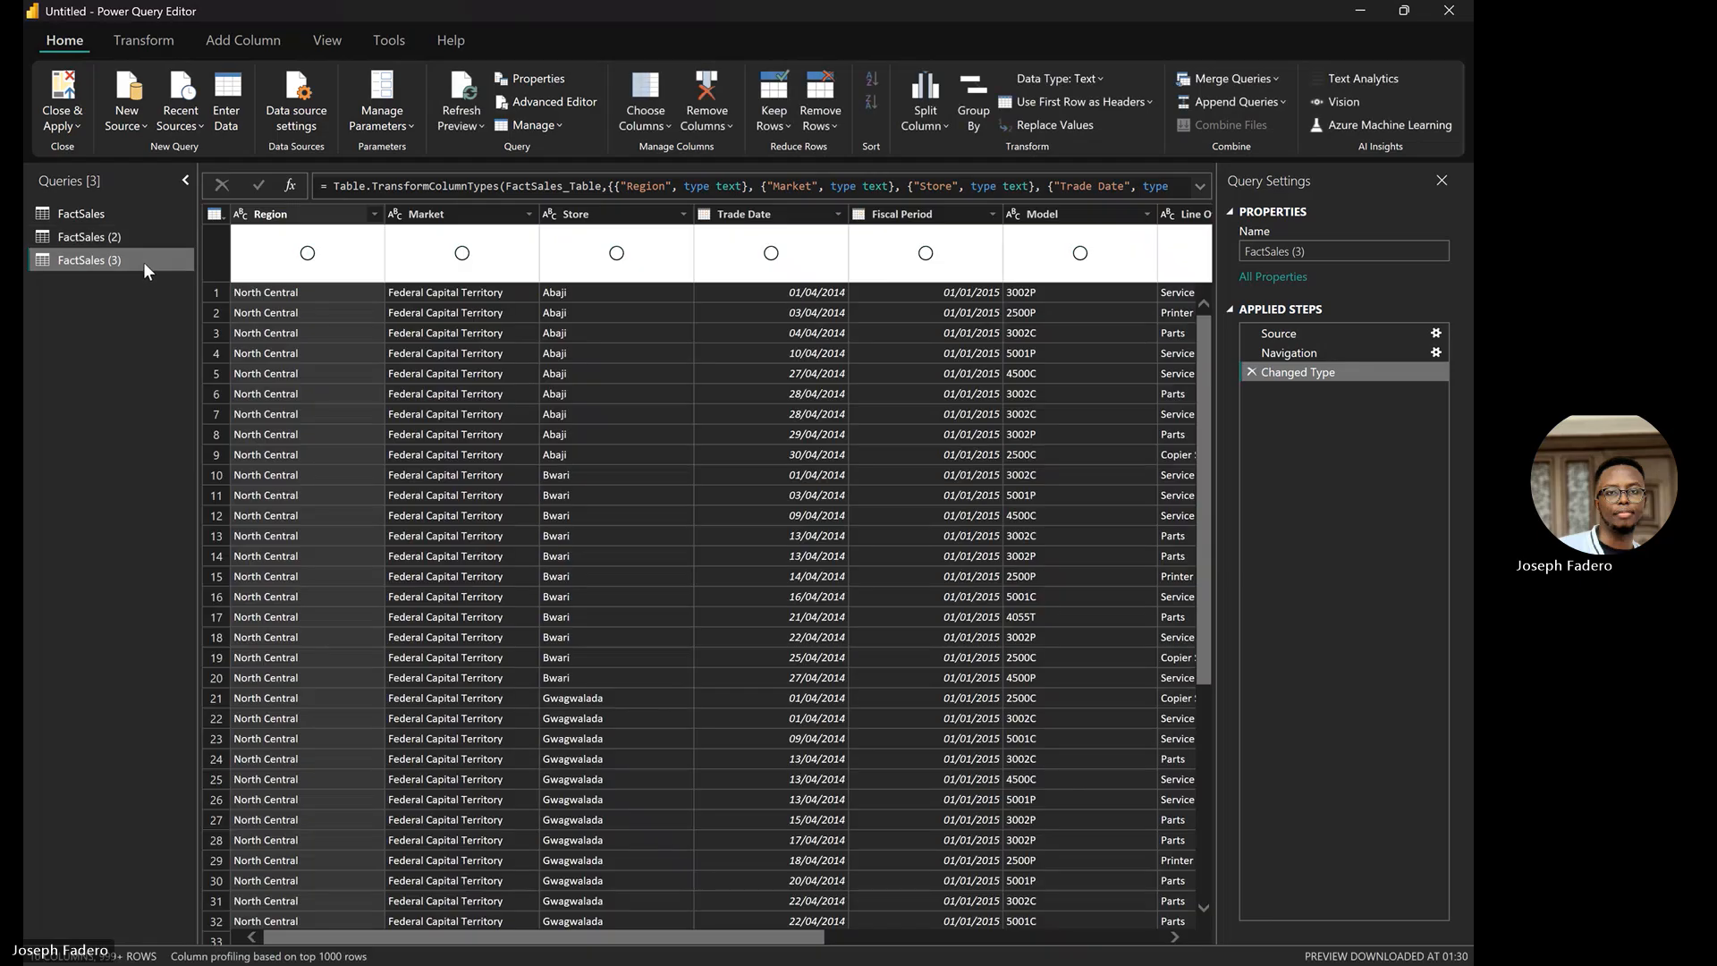
right_click(143, 261)
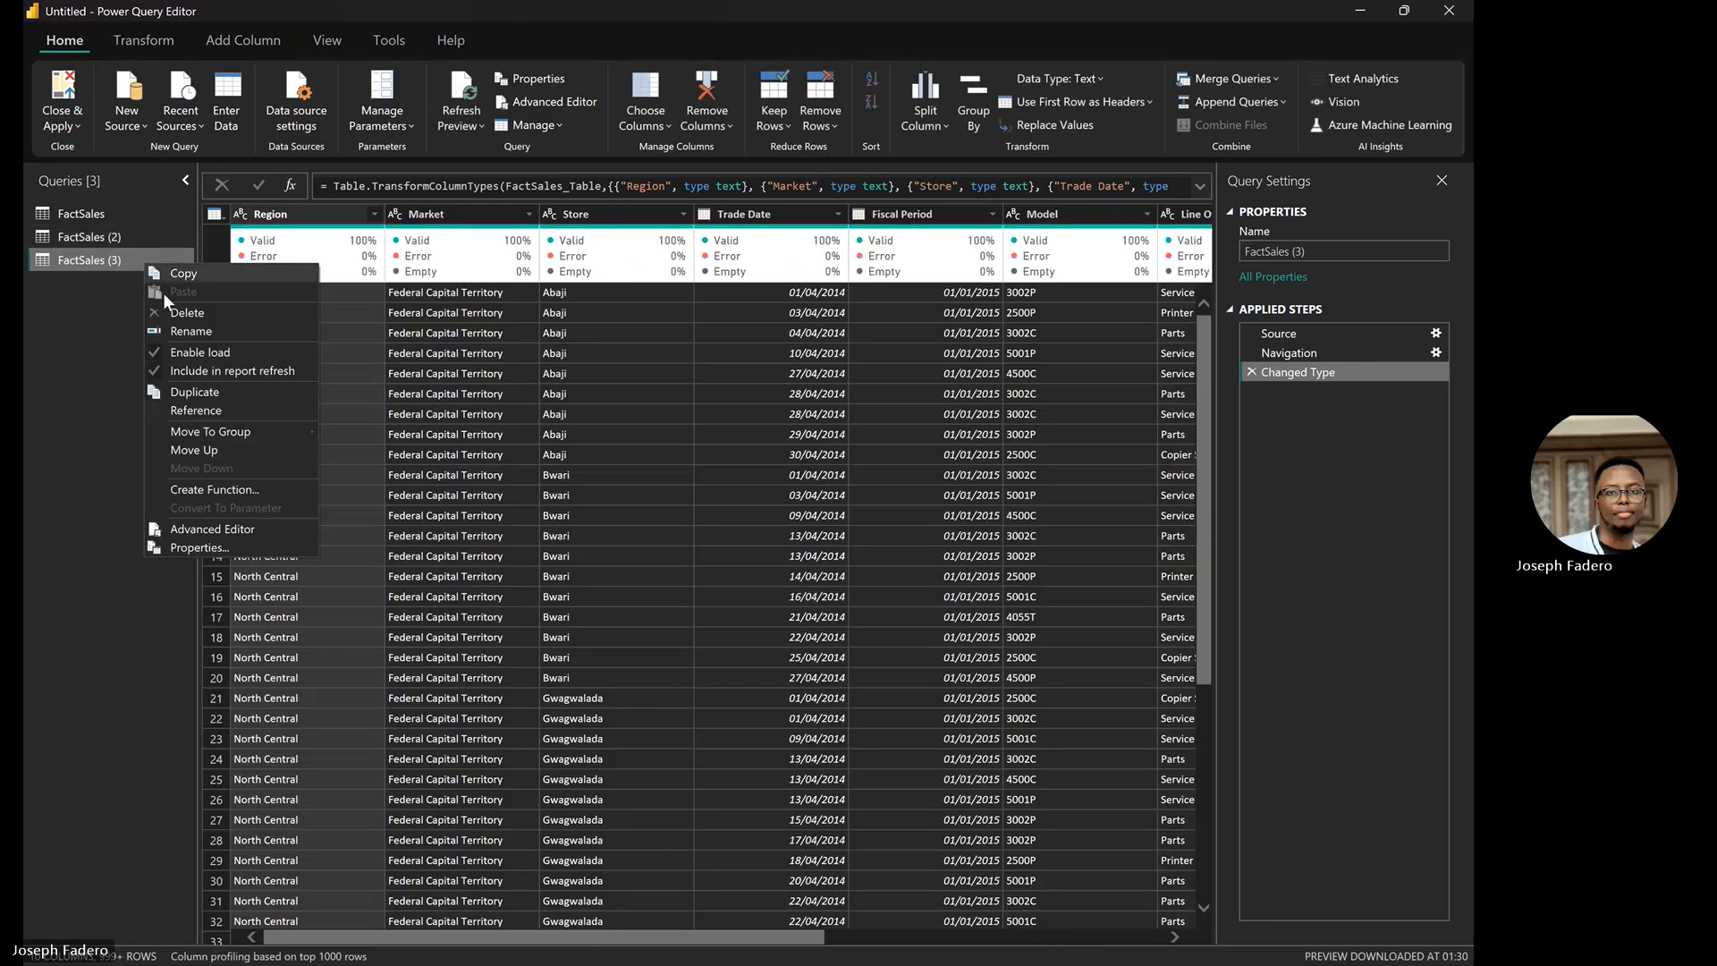
click(212, 394)
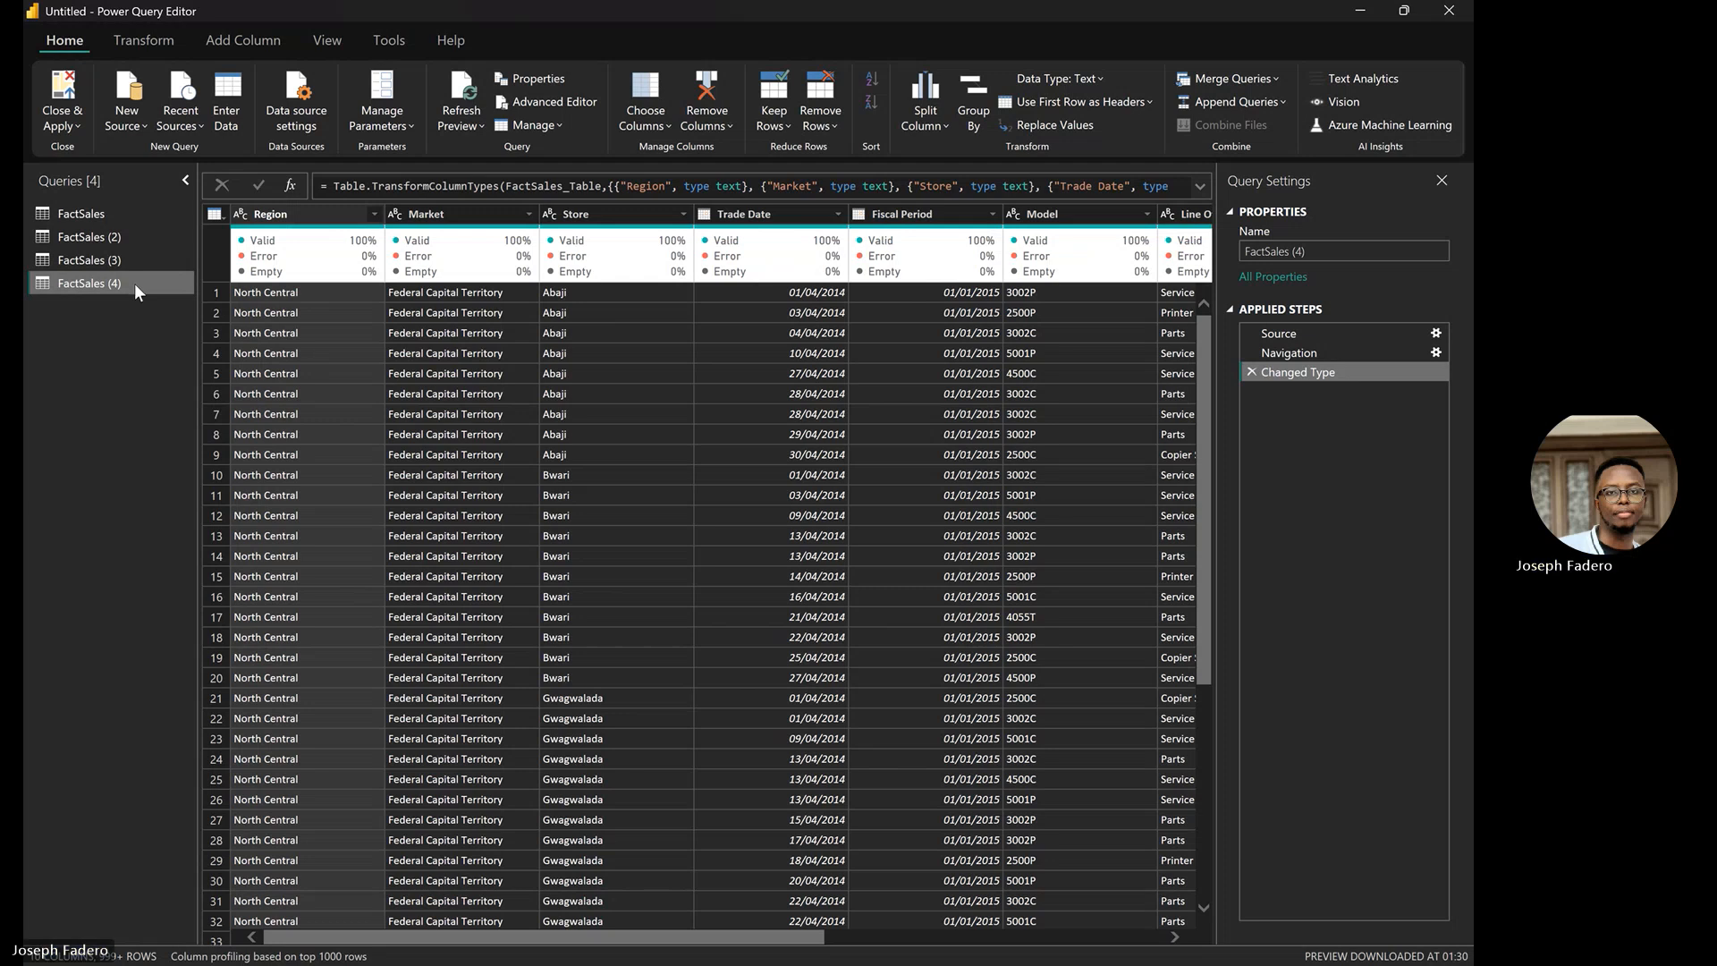
right_click(134, 283)
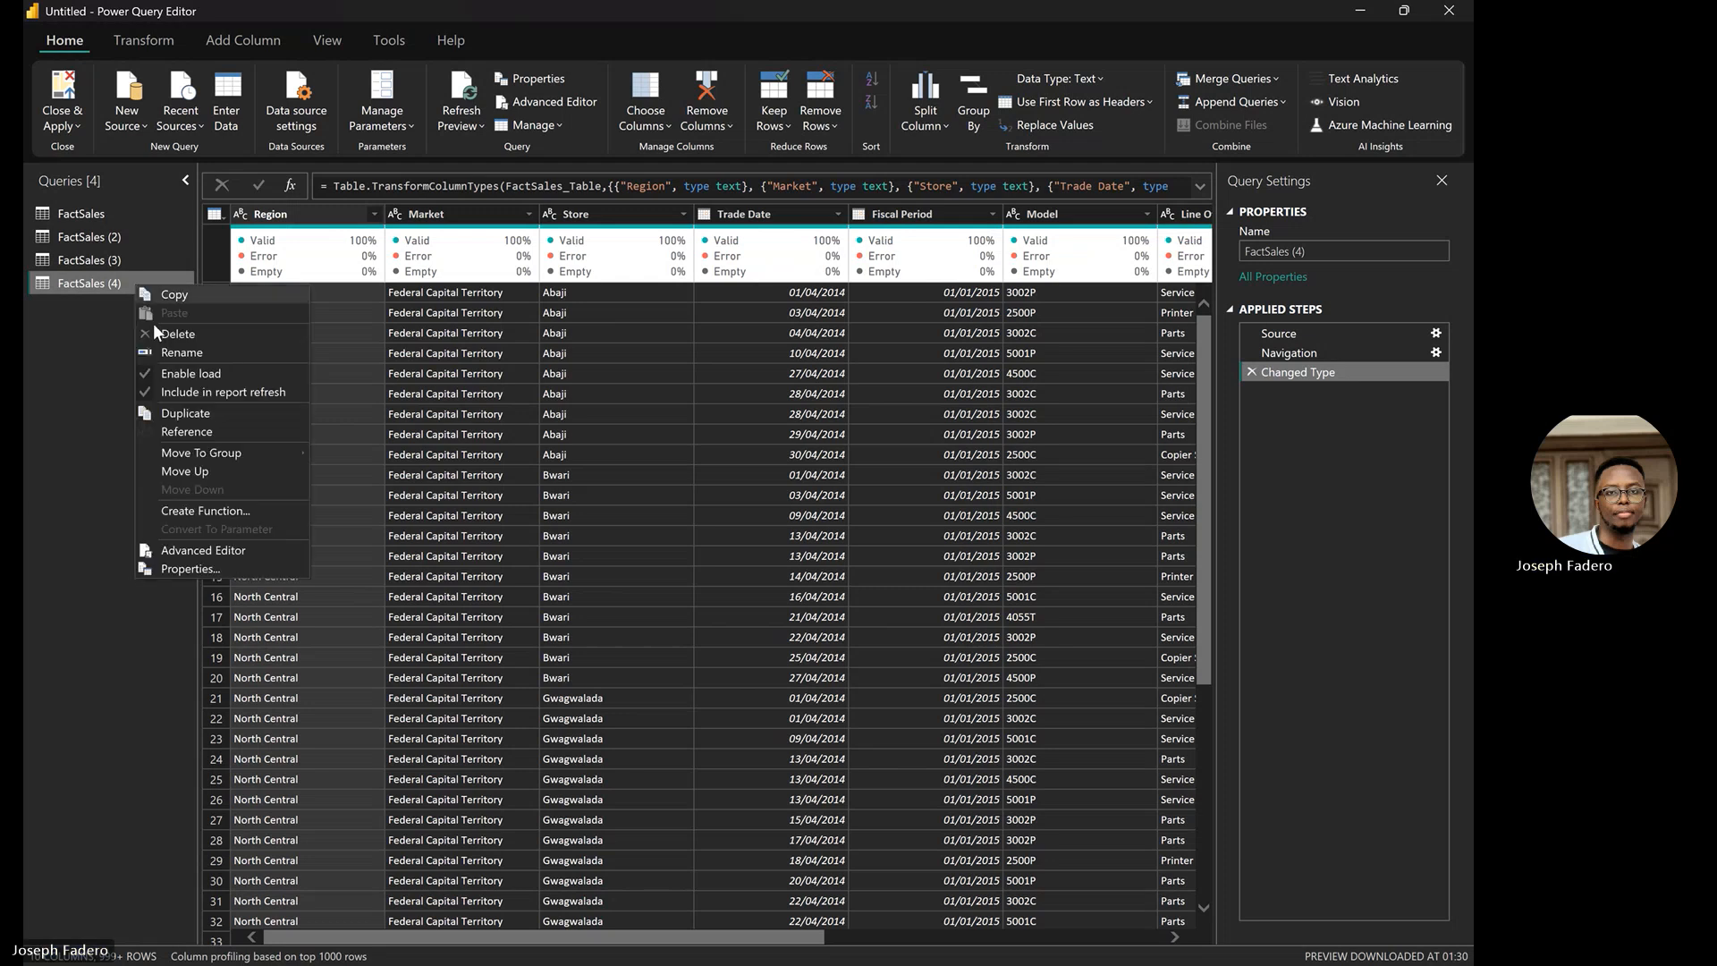
click(219, 418)
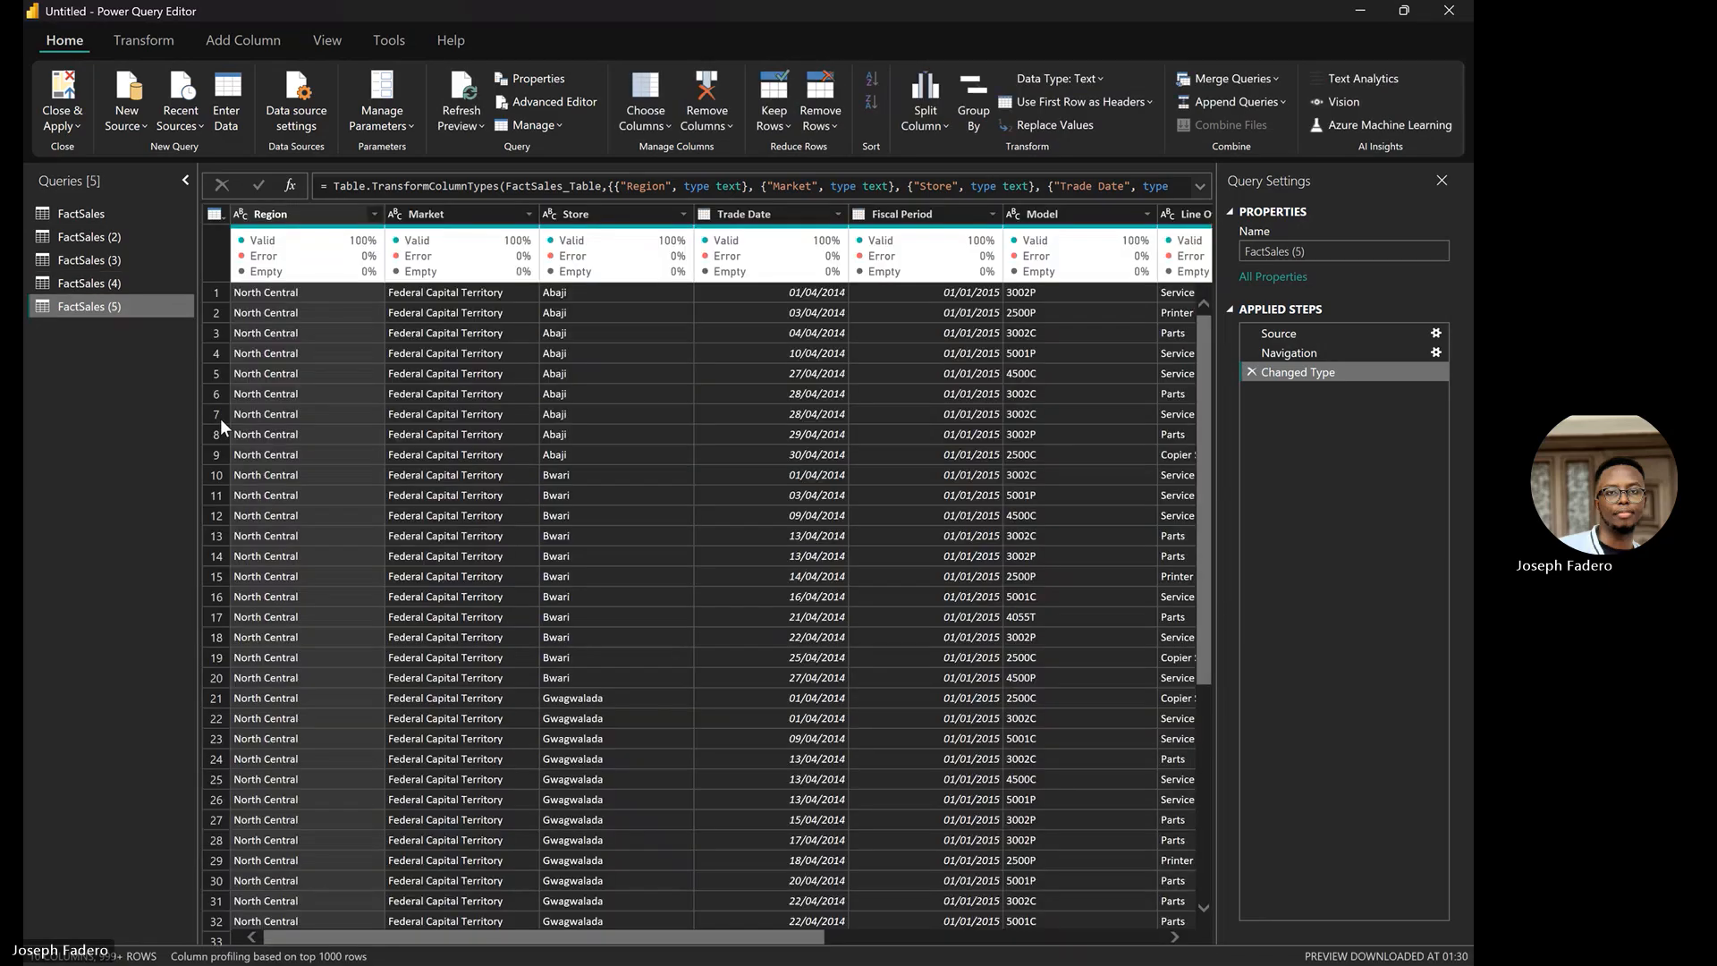
Keep only the Region, Market and Store columns in the FactSales (2) query
click(122, 235)
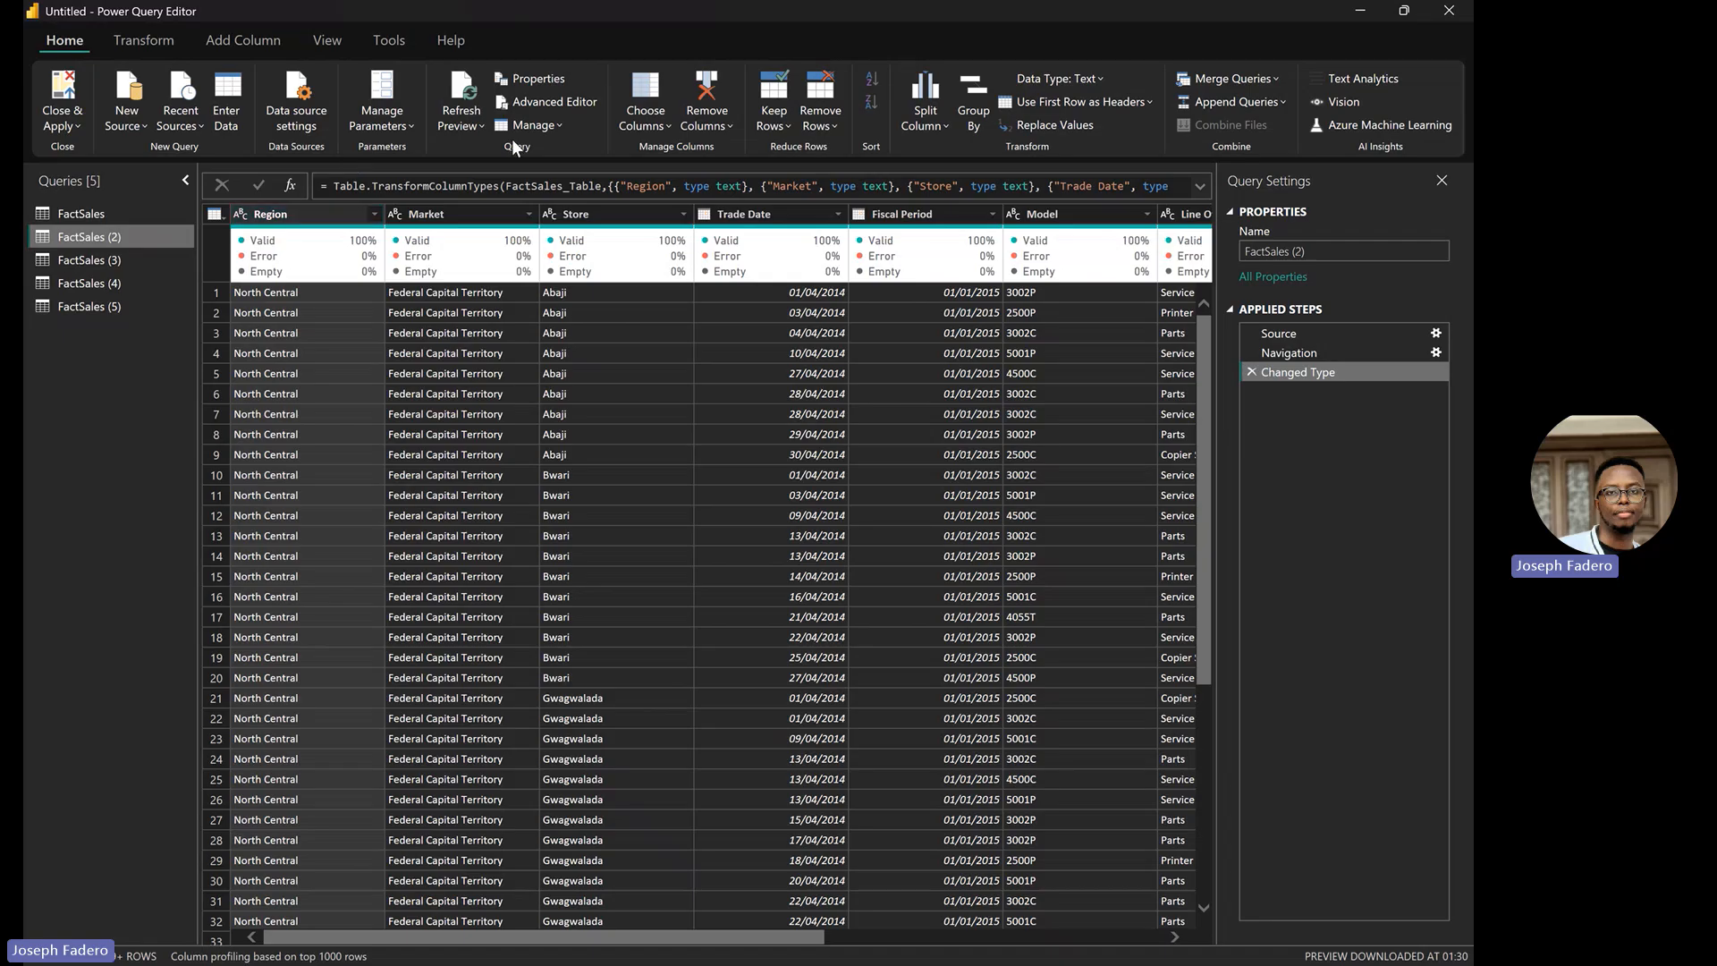
click(640, 119)
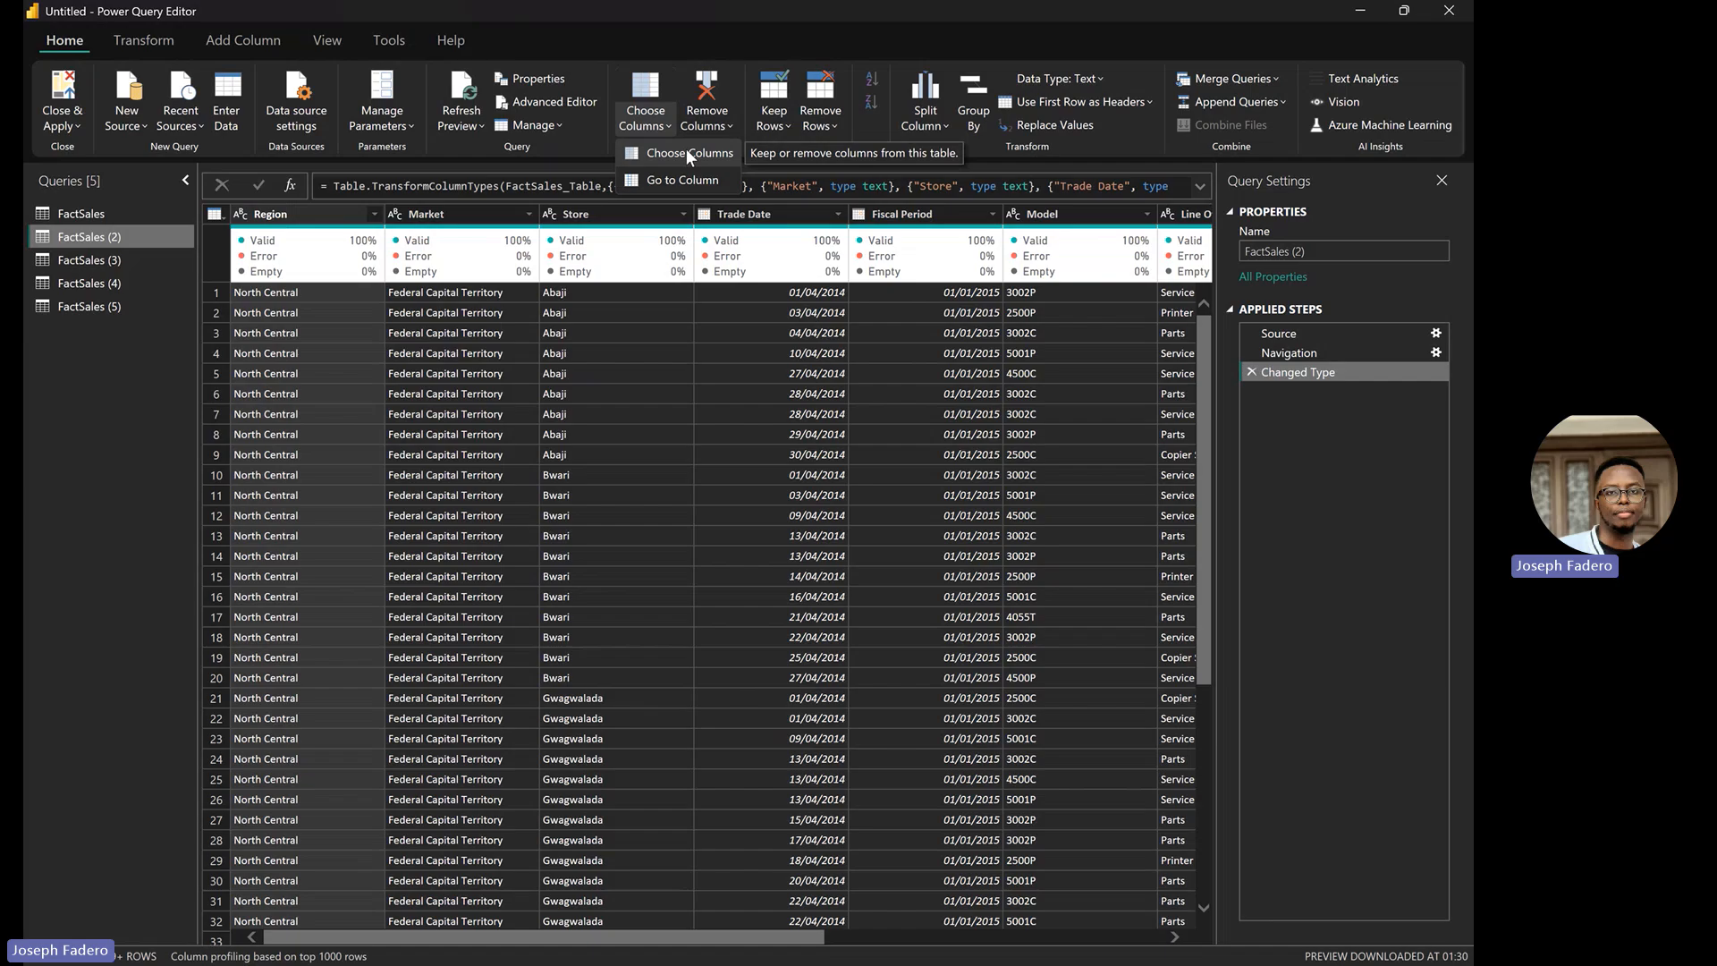
click(687, 154)
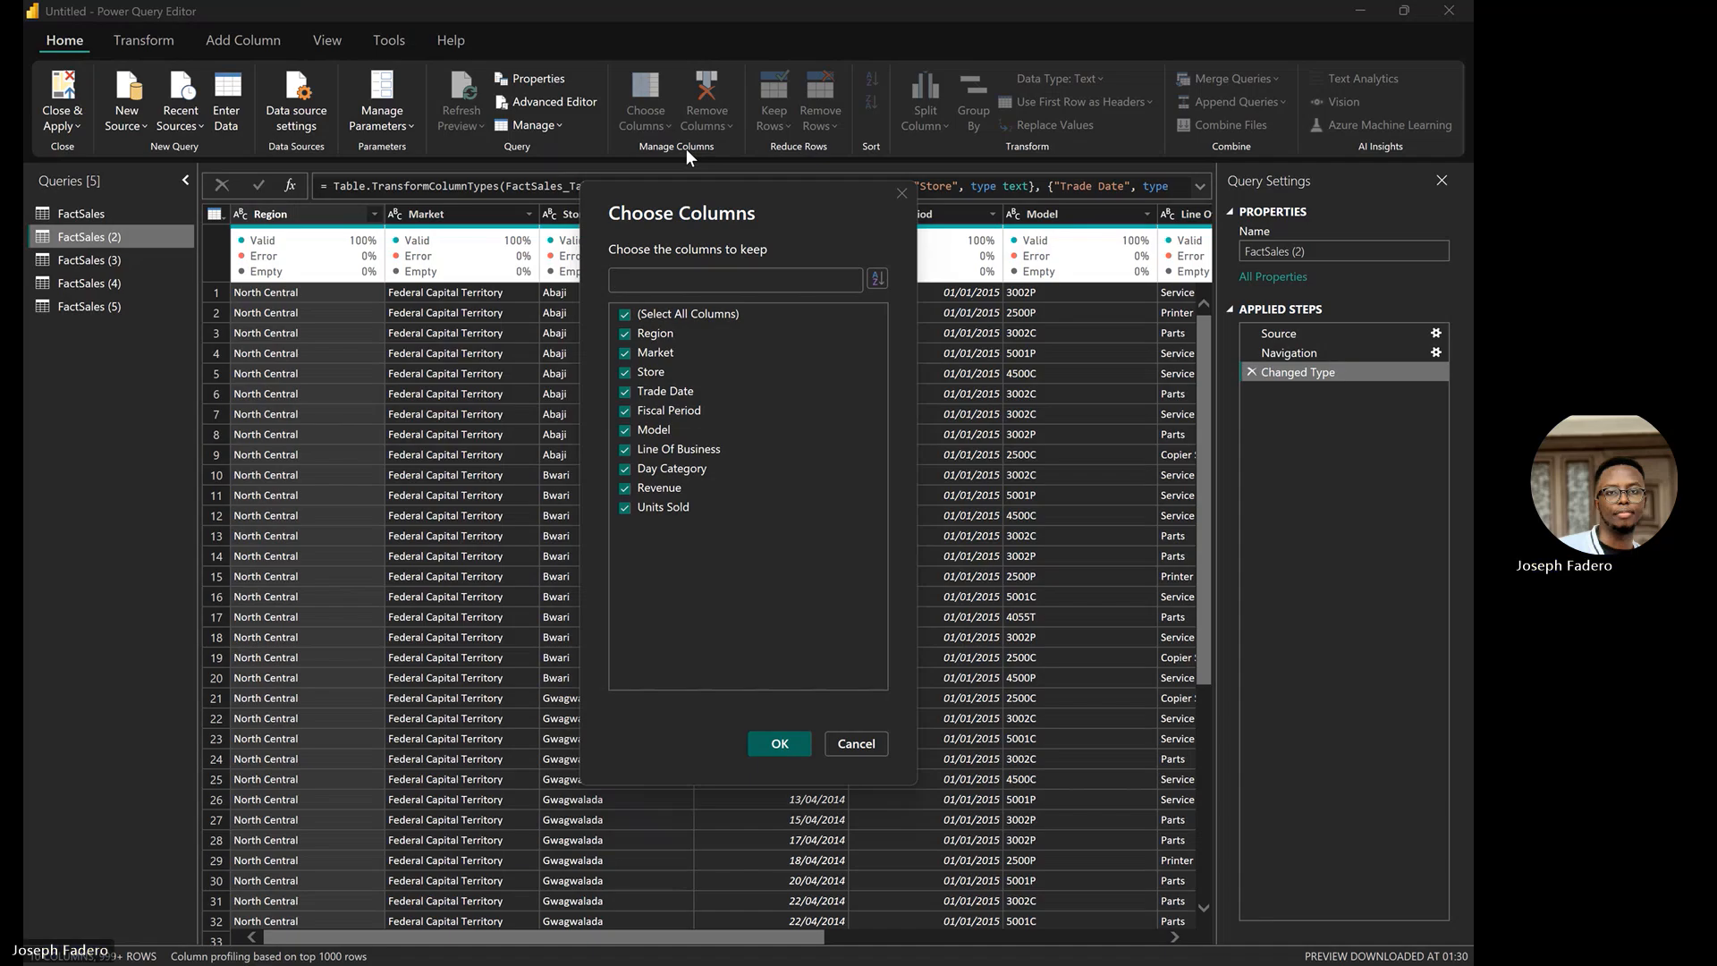
click(625, 314)
click(629, 331)
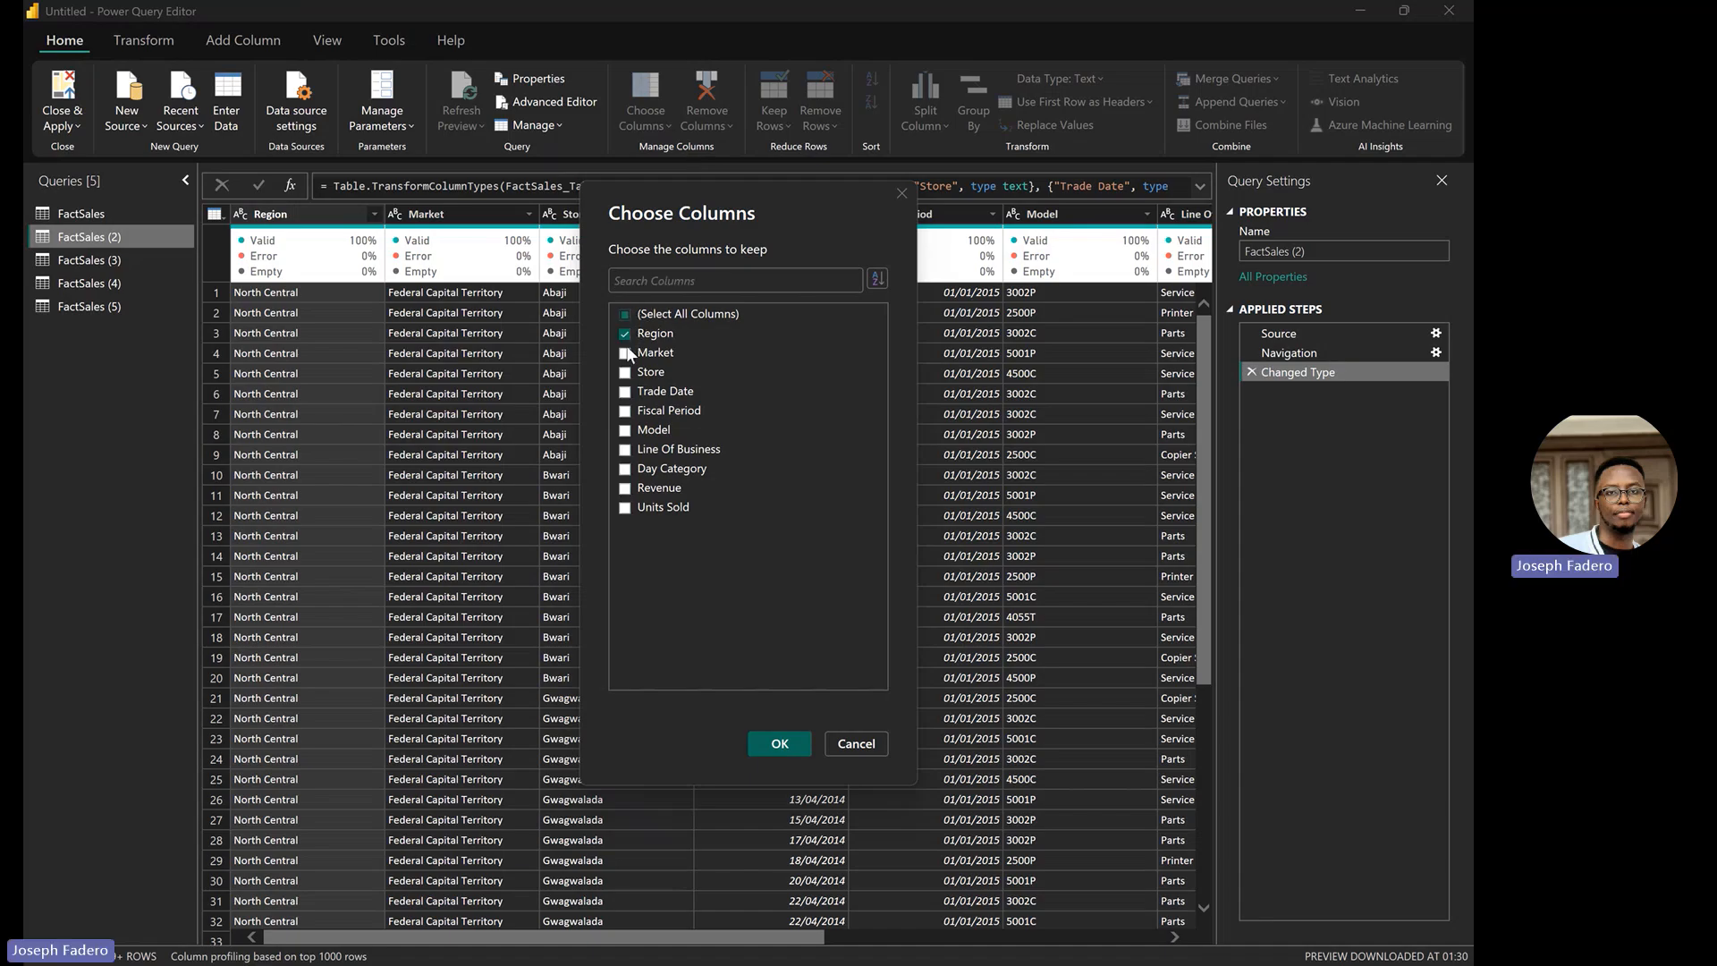
click(626, 352)
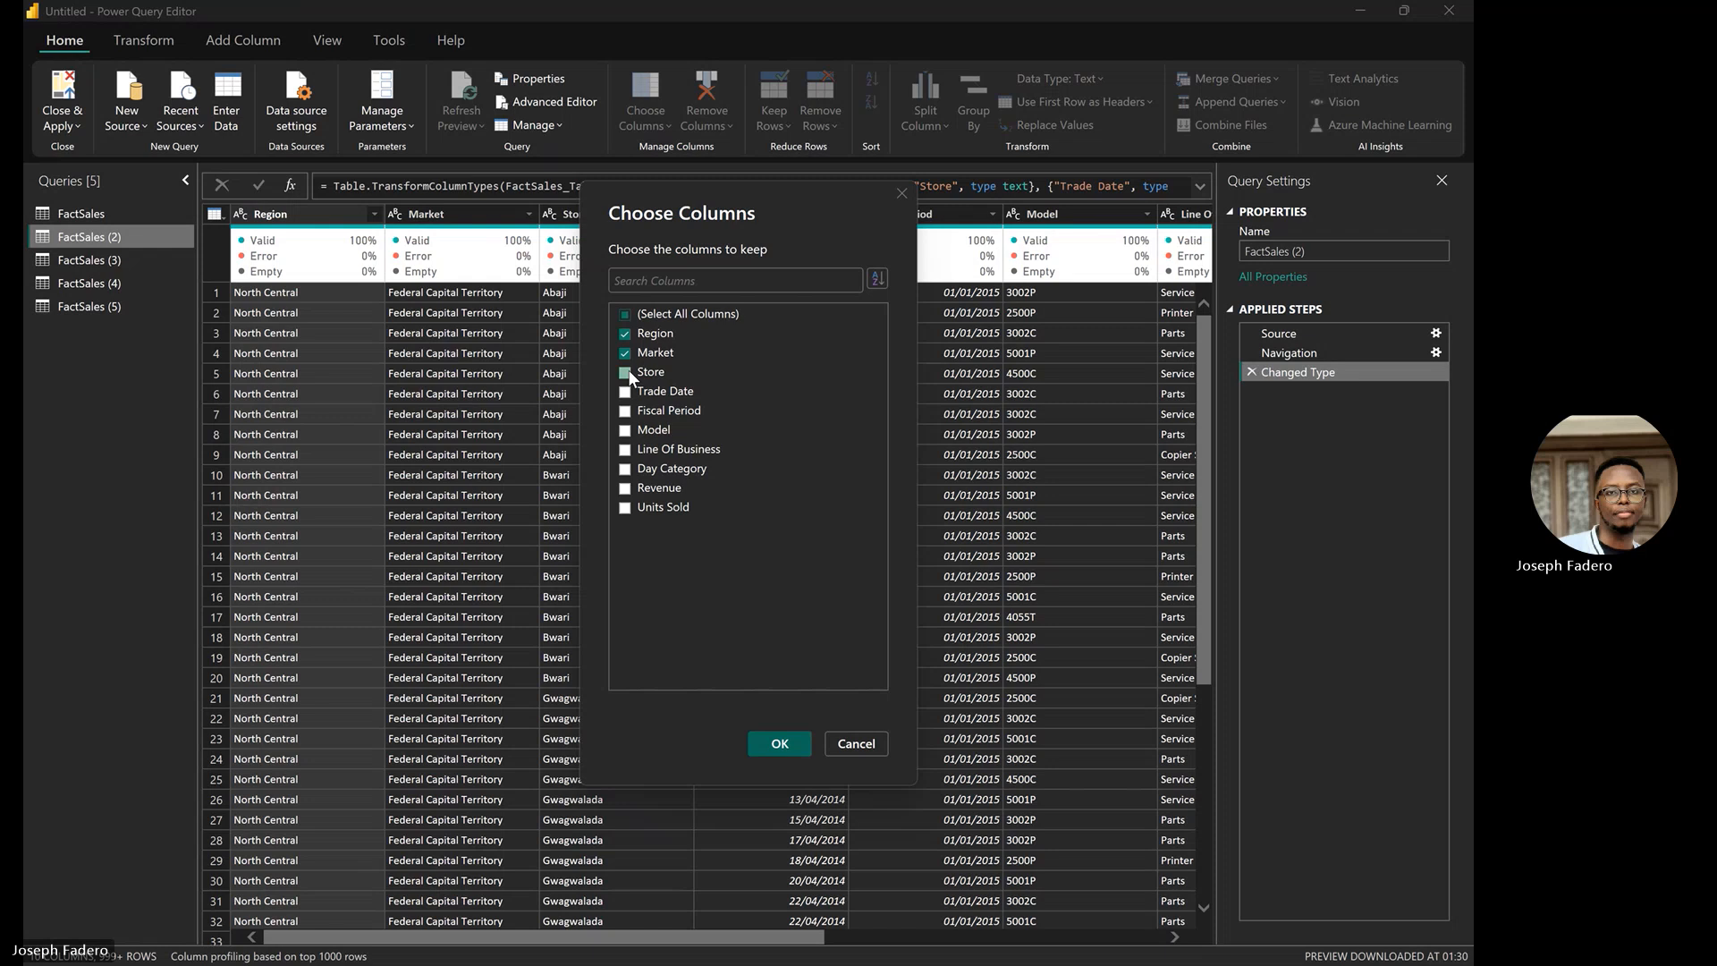
click(626, 372)
click(778, 743)
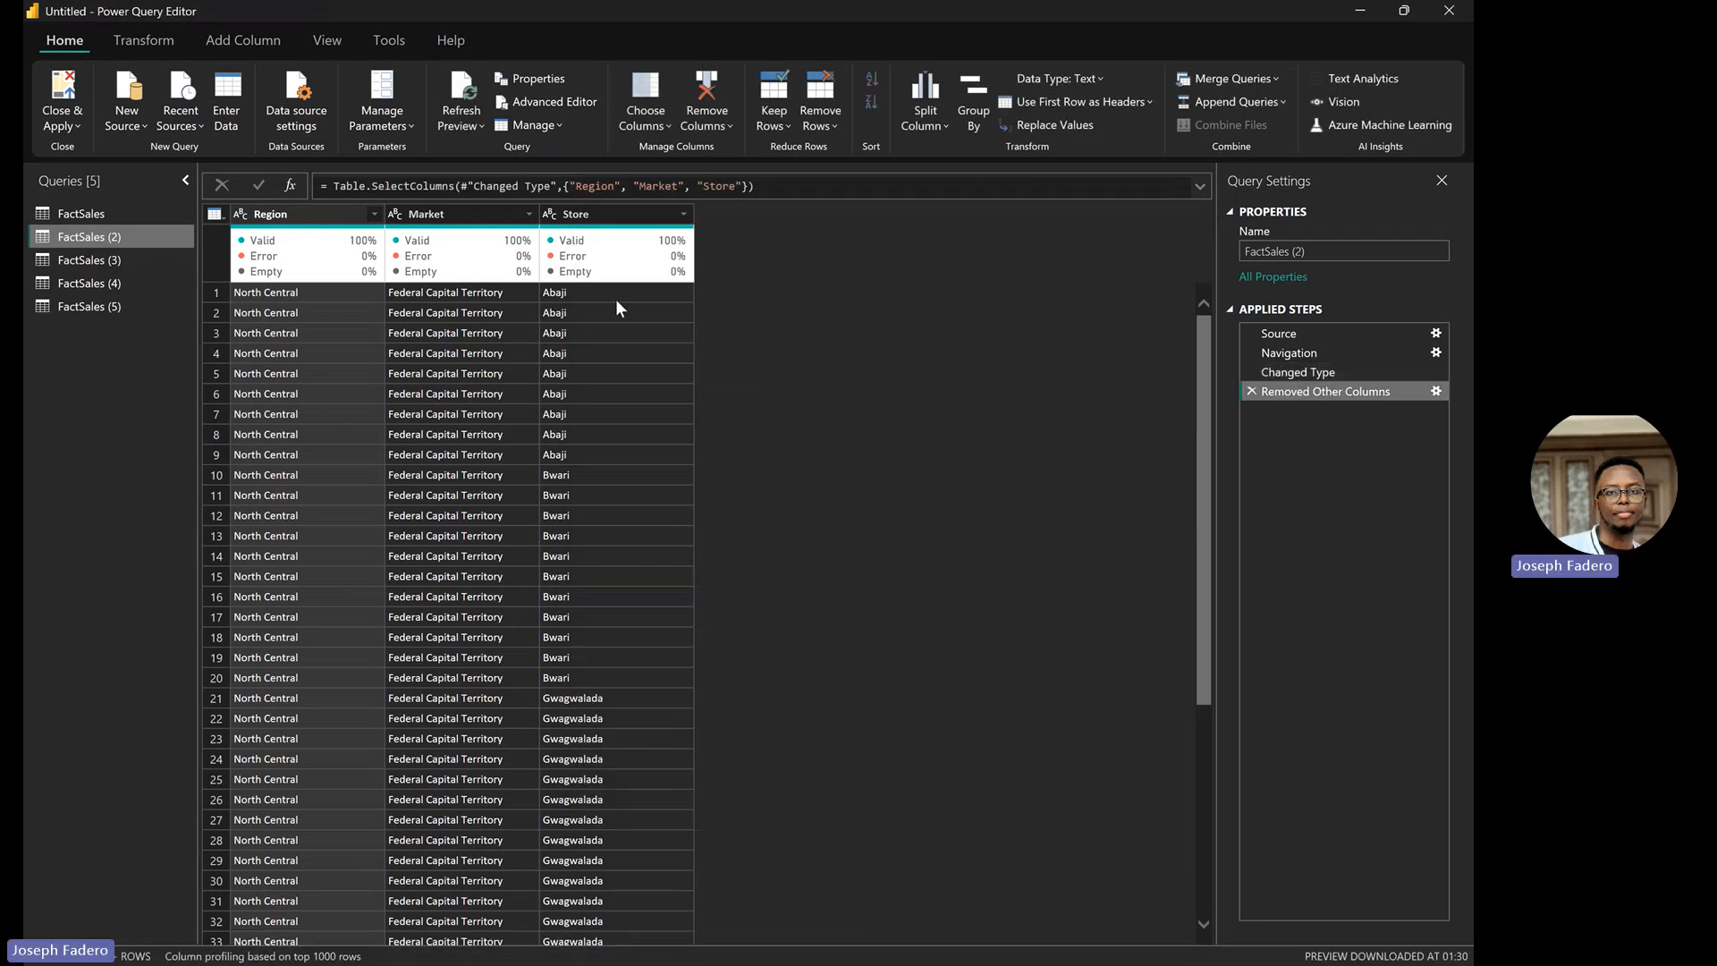
Remove duplicate rows from FactSales (2) based on the Store column
click(607, 219)
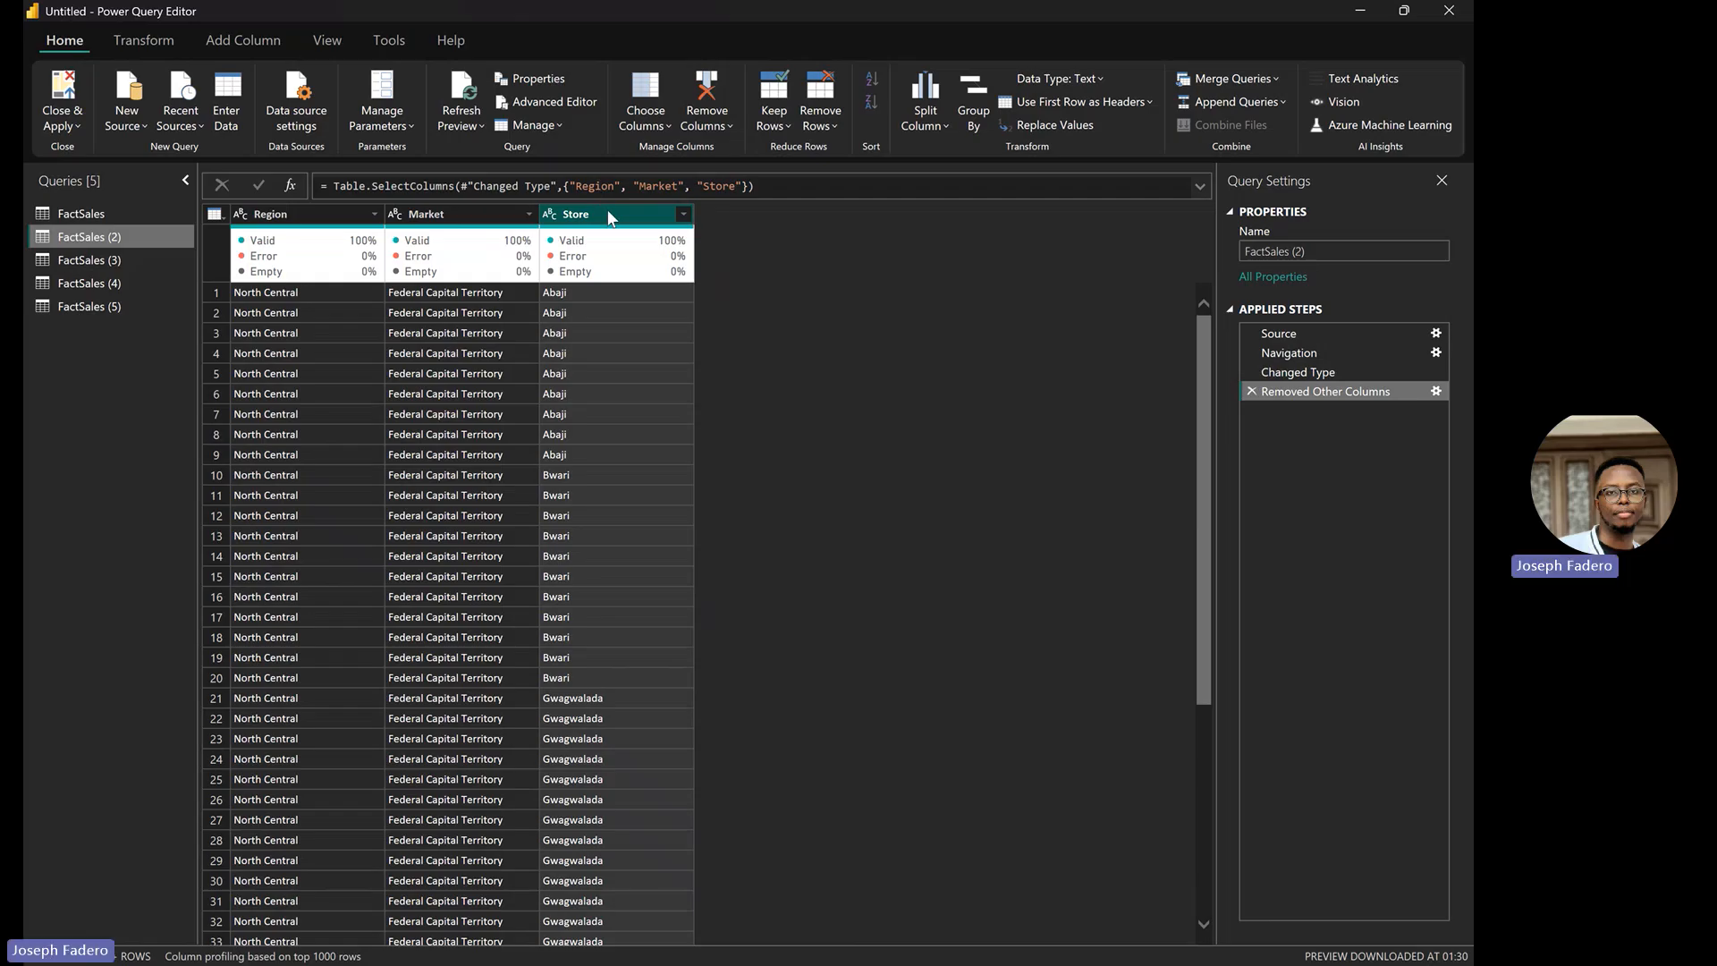
right_click(612, 218)
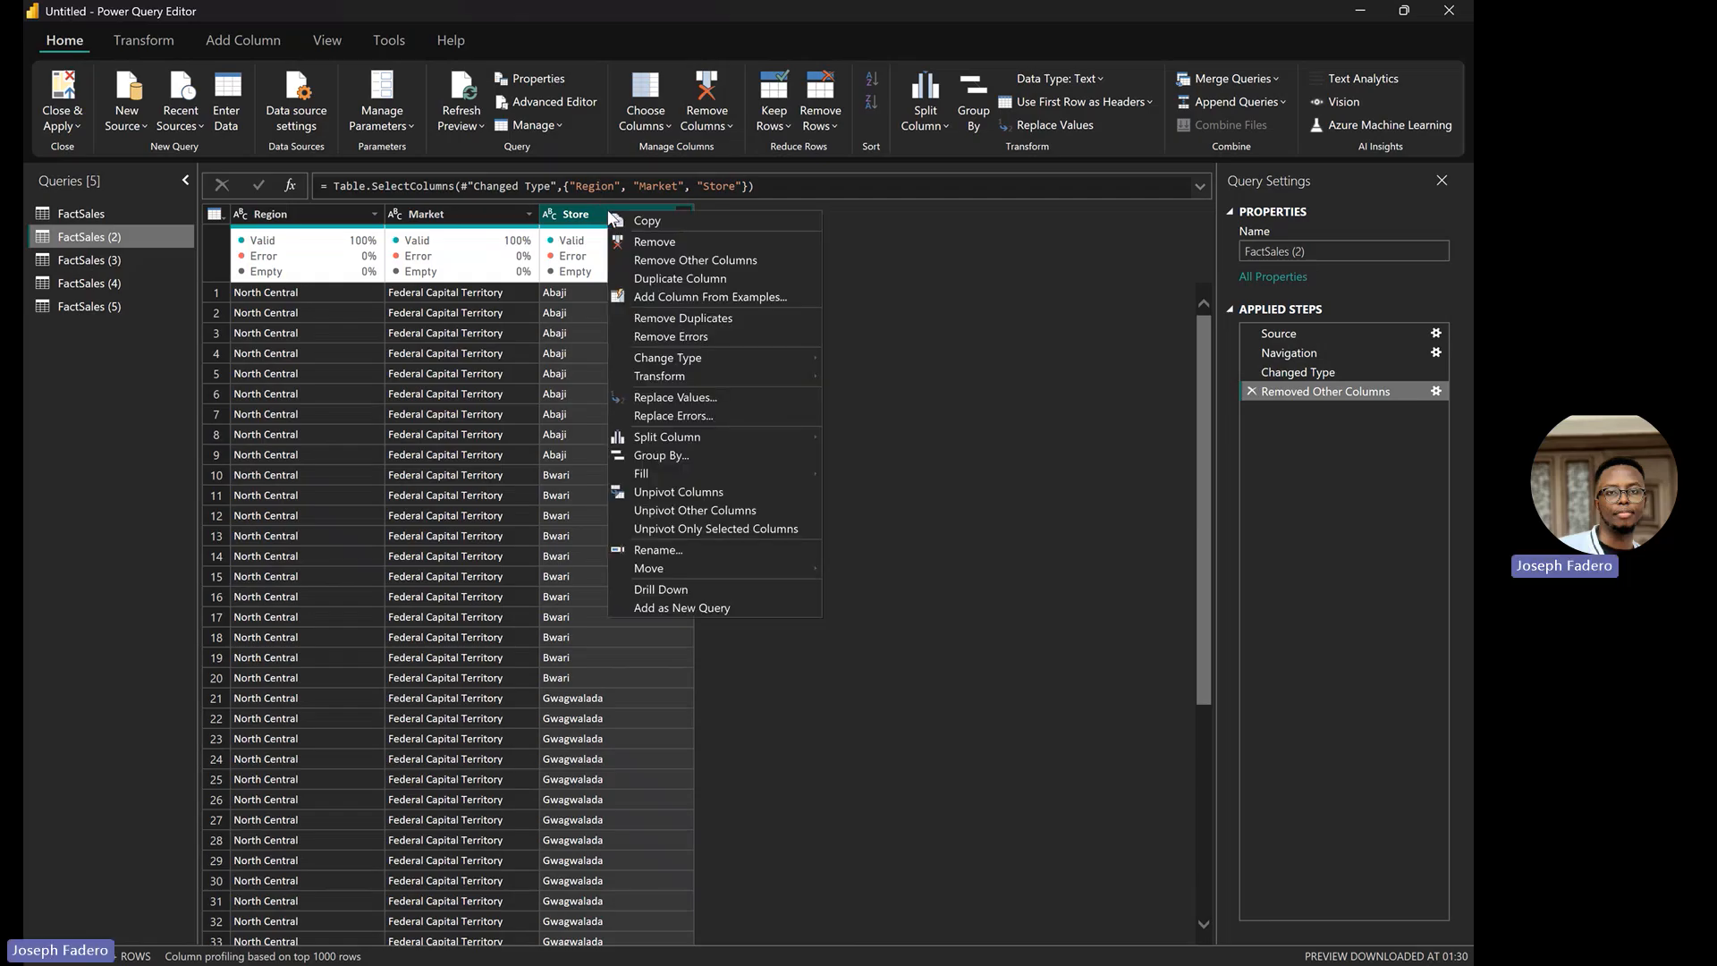
click(678, 313)
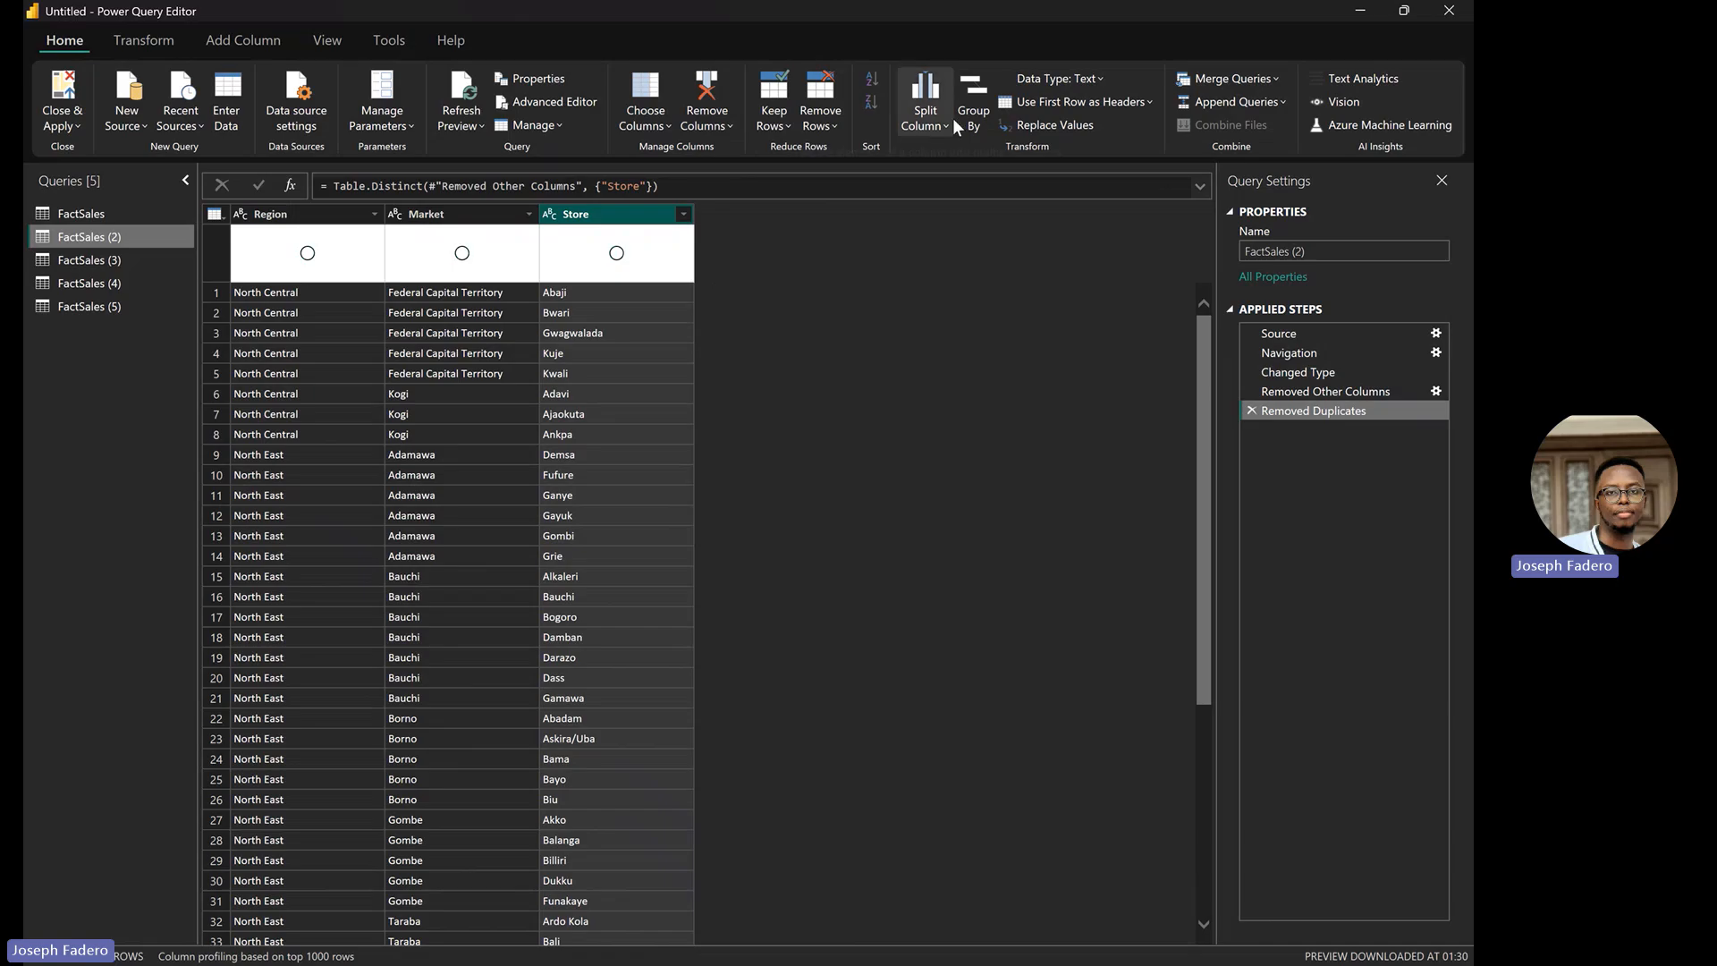
Rename the FactSales (2) query as Dim_Location
drag(1325, 247, 1241, 247)
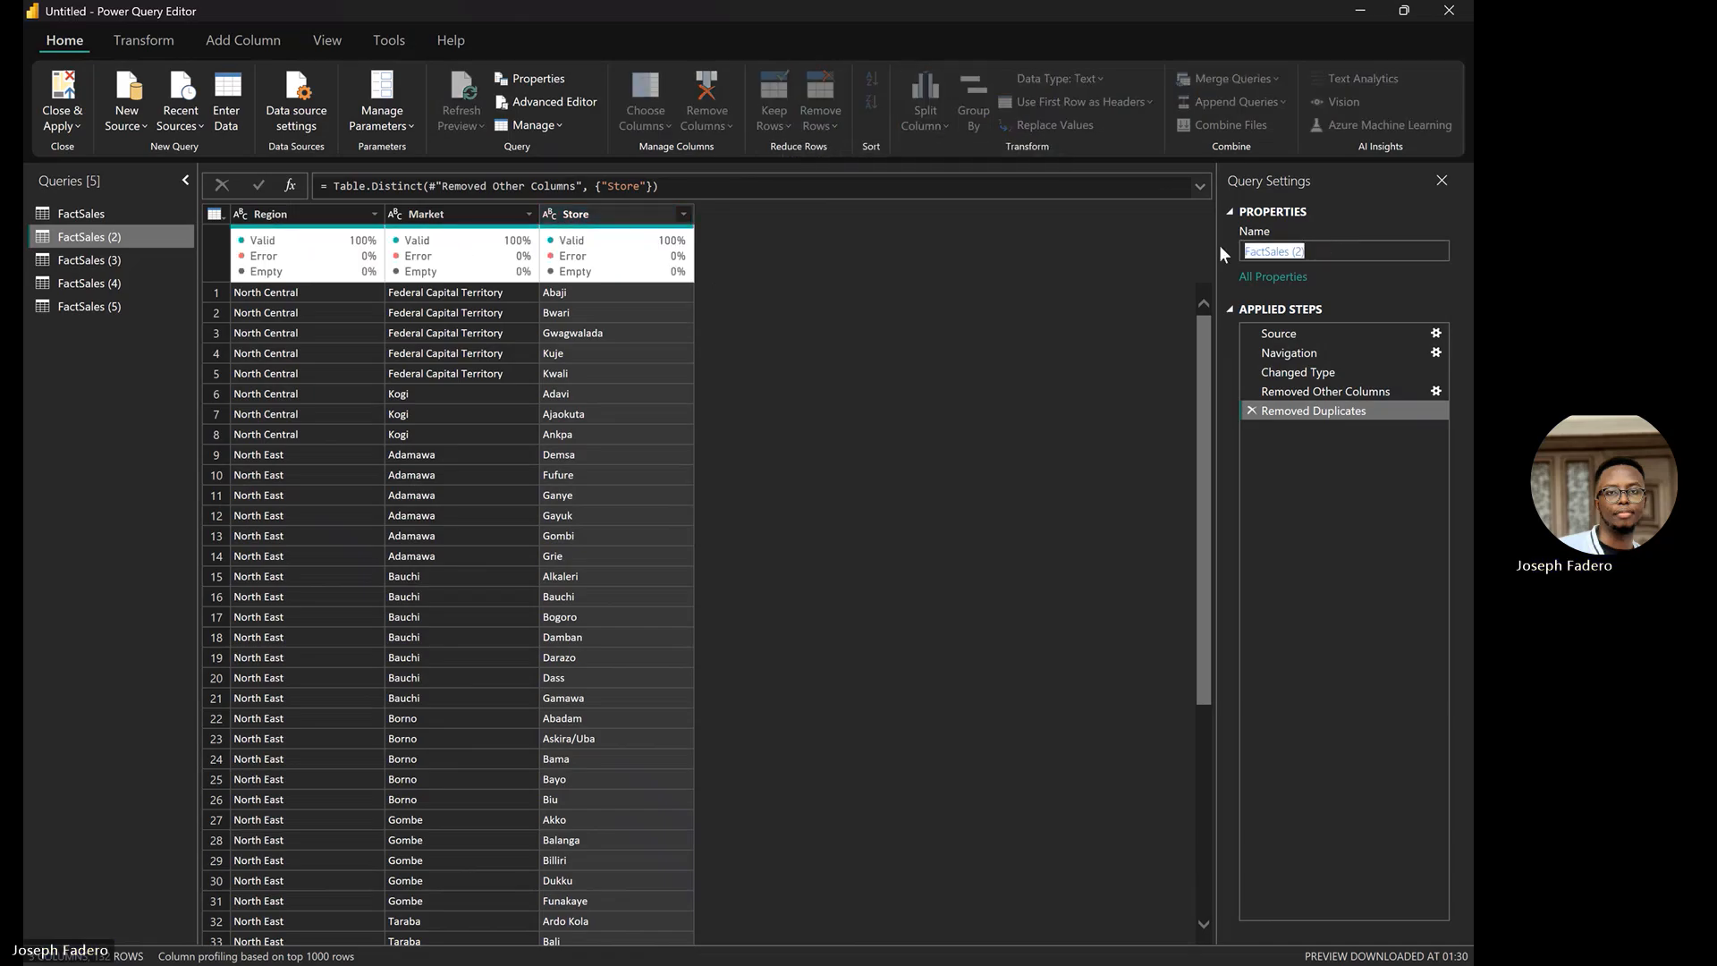
text(Dim)
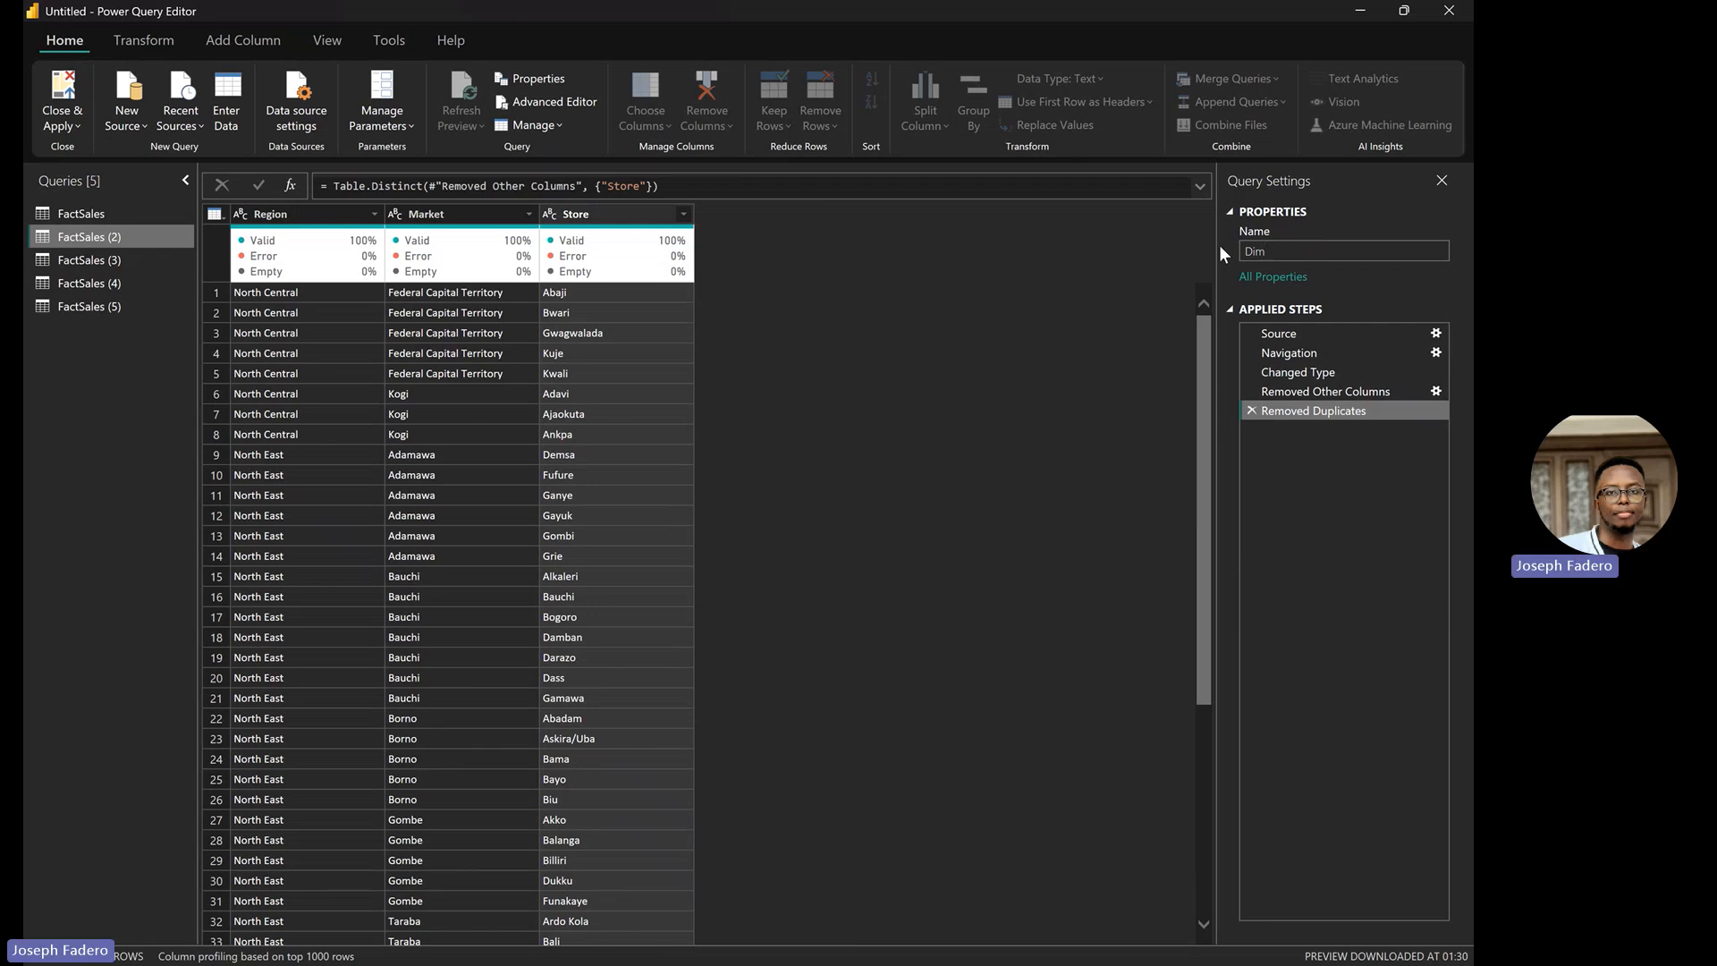
text(_Location)
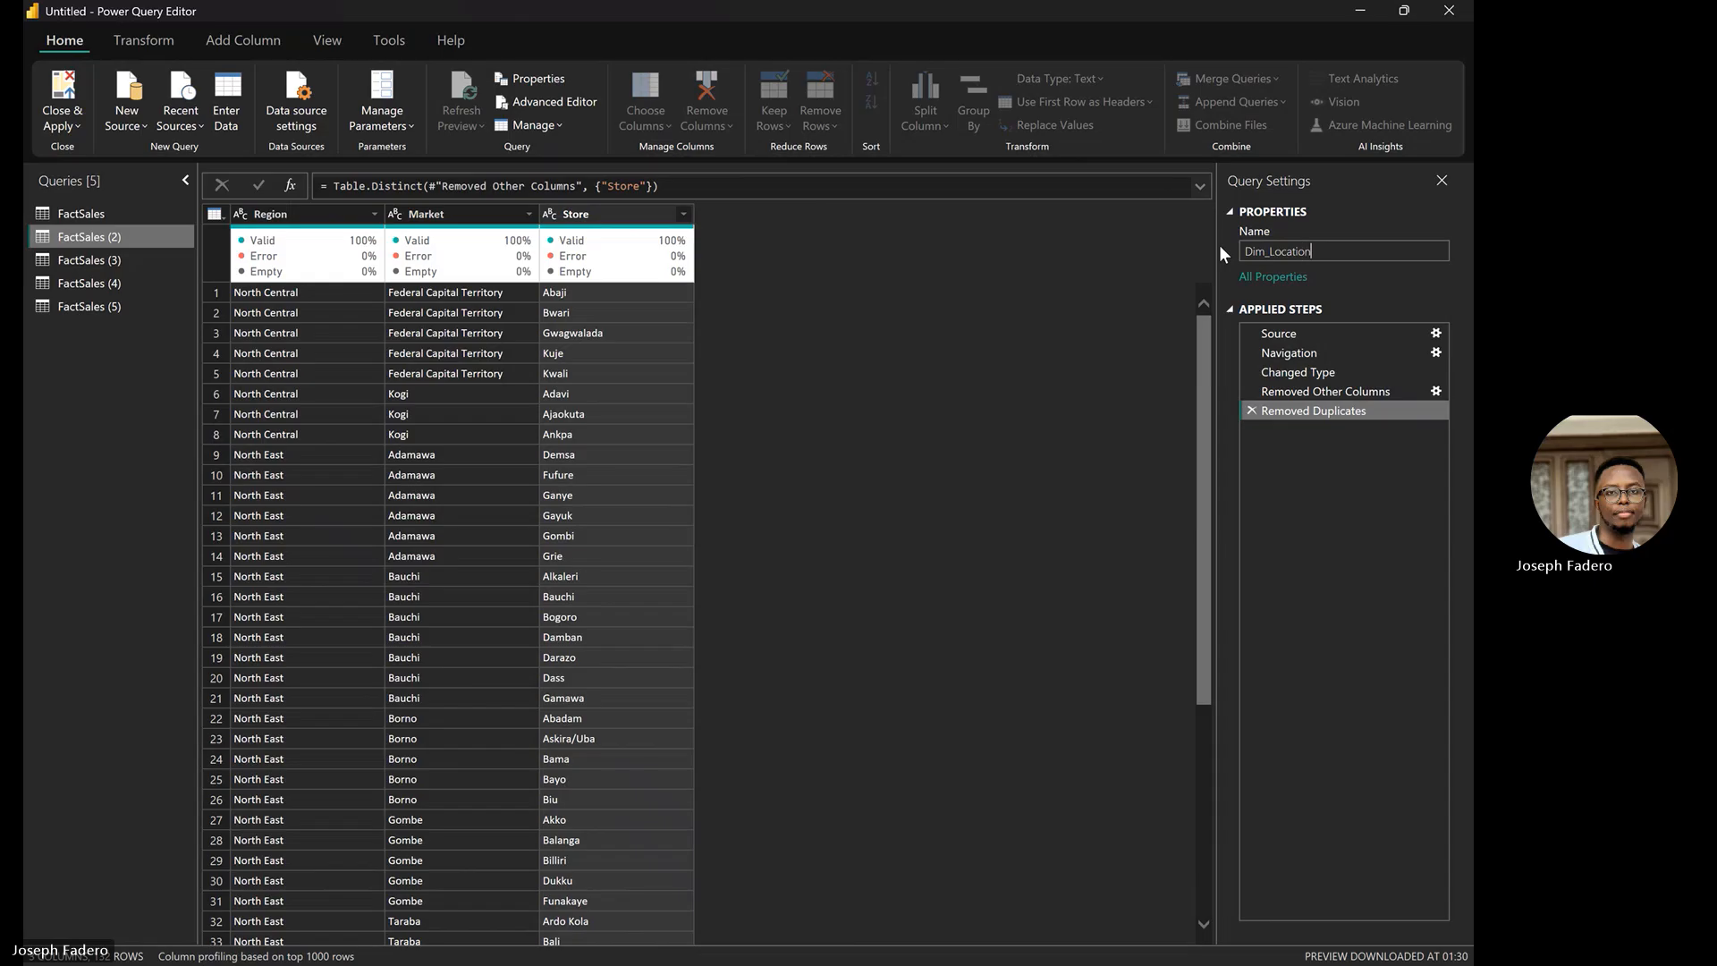
key(Return)
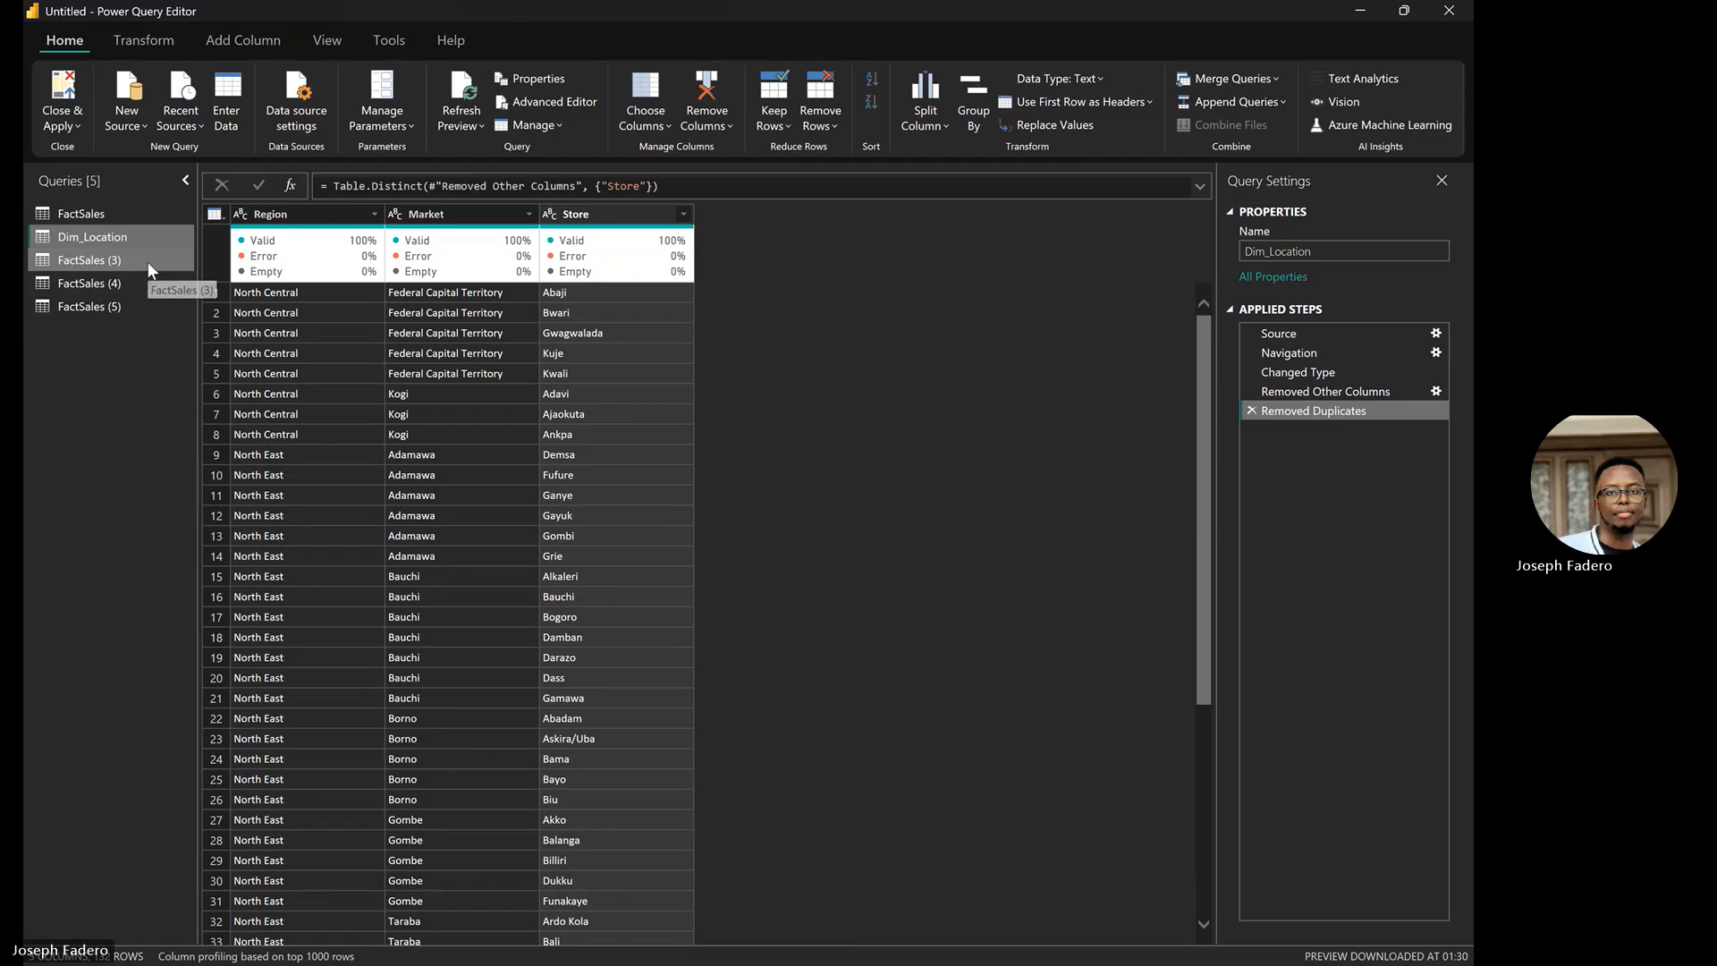
Keep only the Trade Date, Fiscal Period and Day Category columns in the FactSales (3) query
click(148, 263)
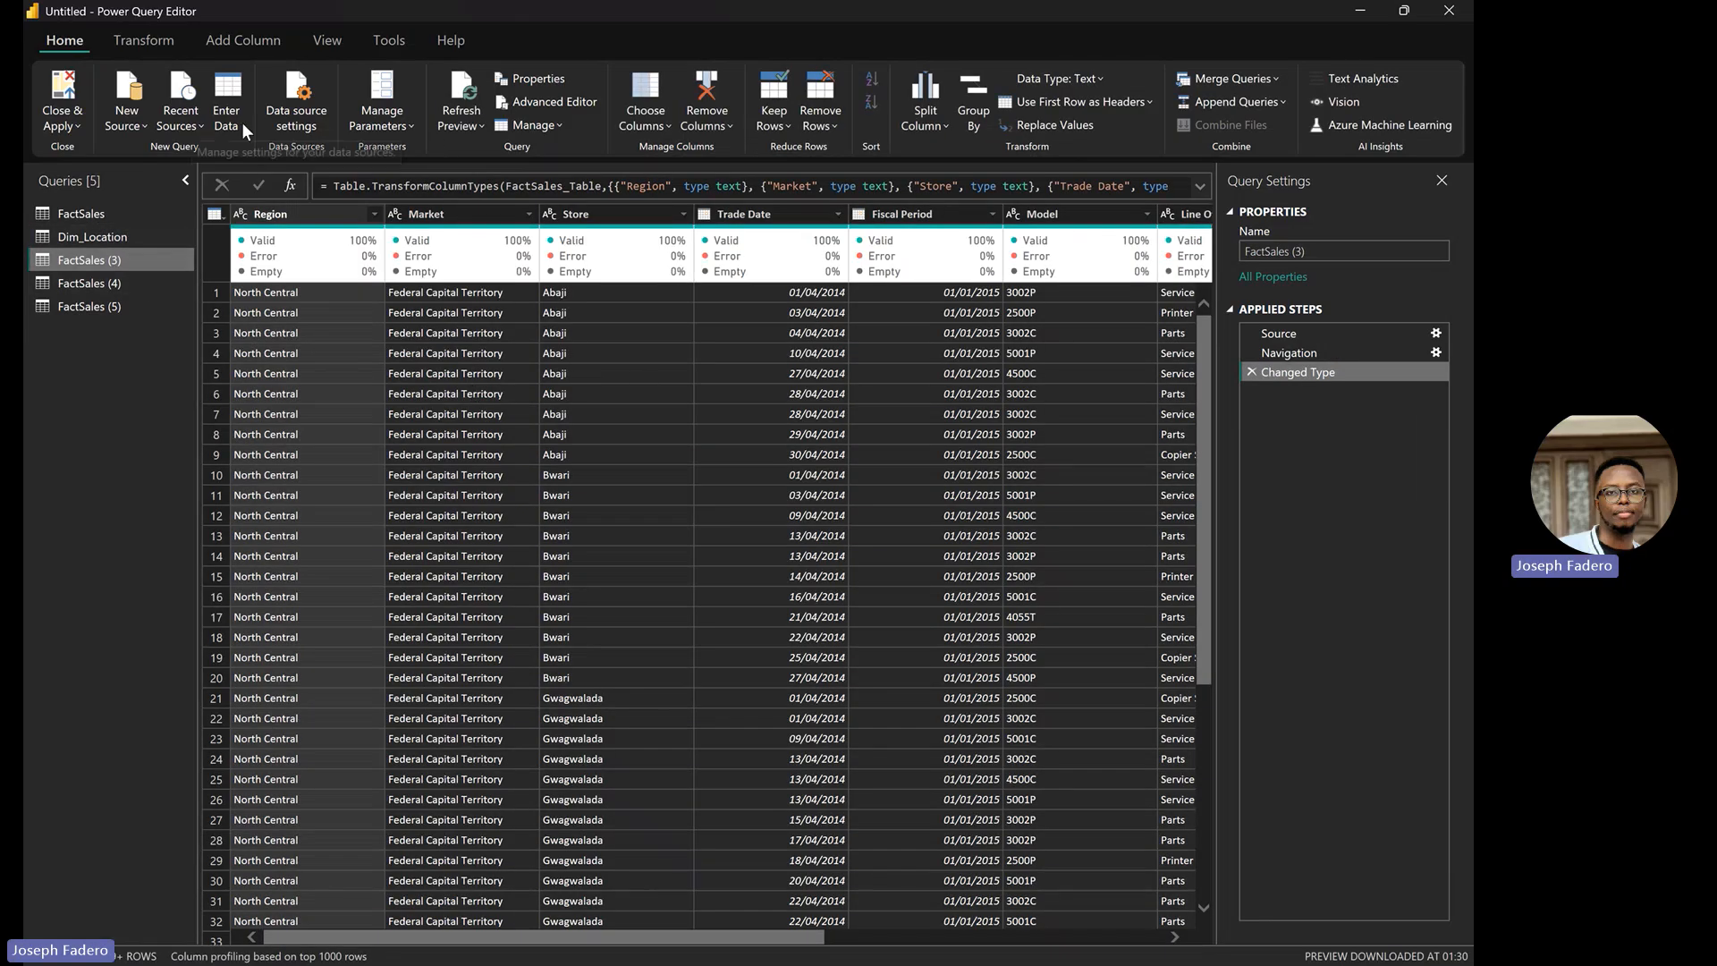
click(657, 120)
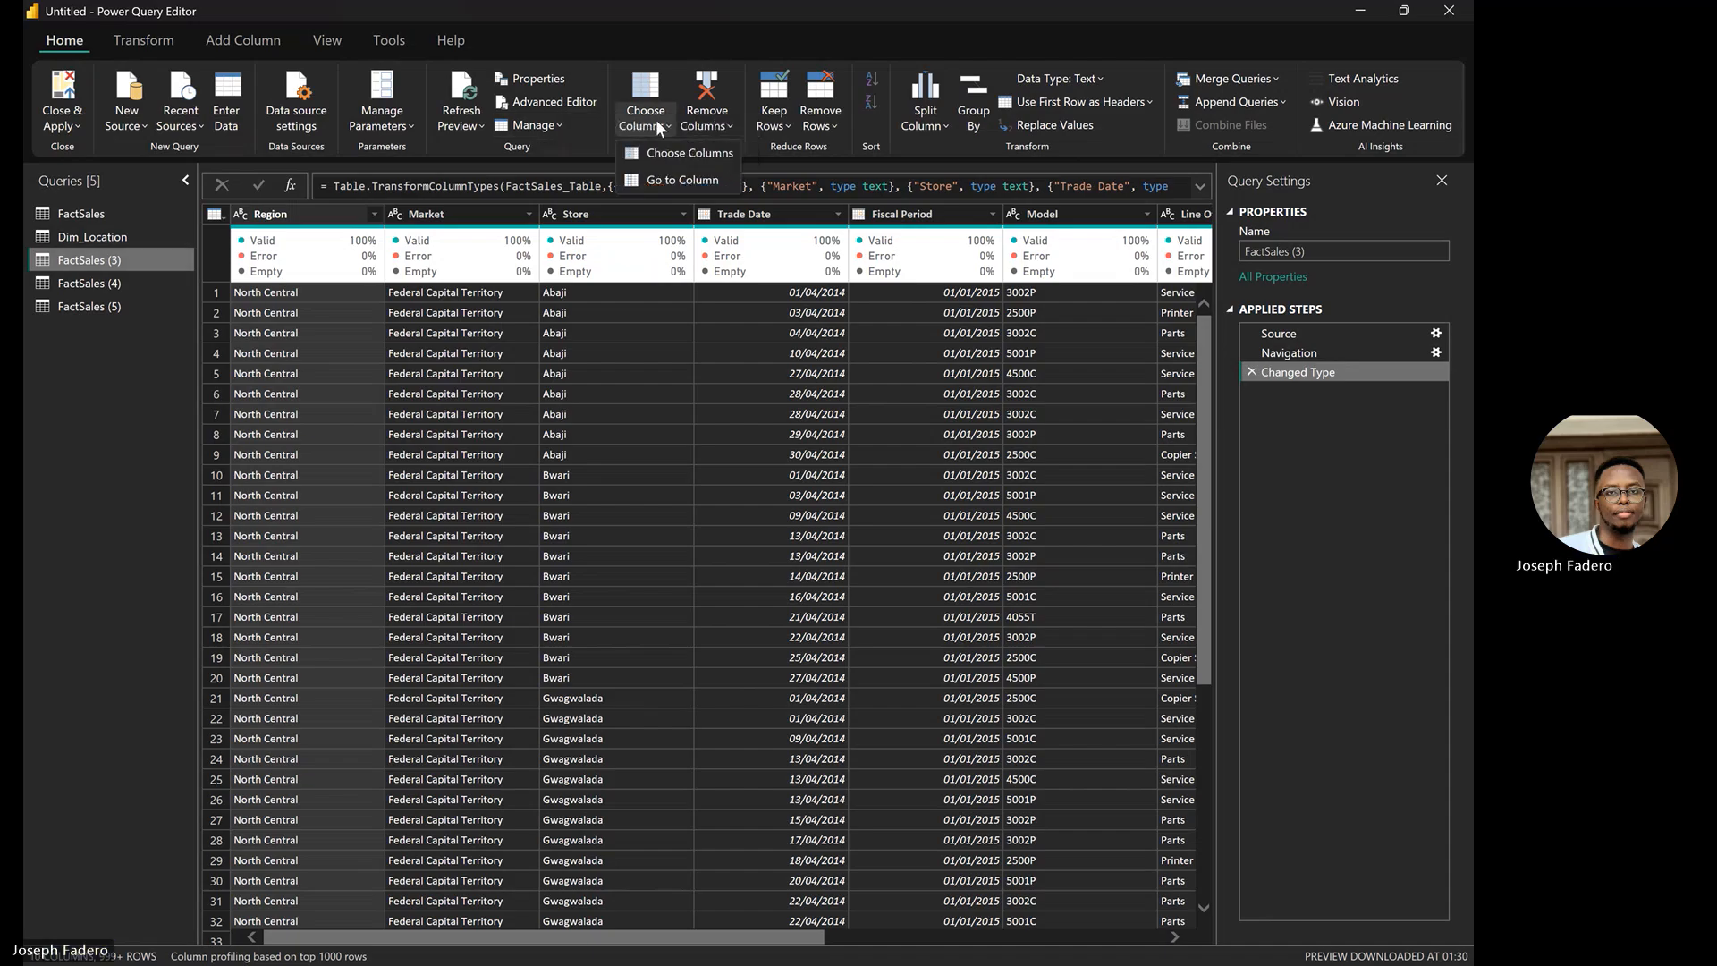
click(677, 147)
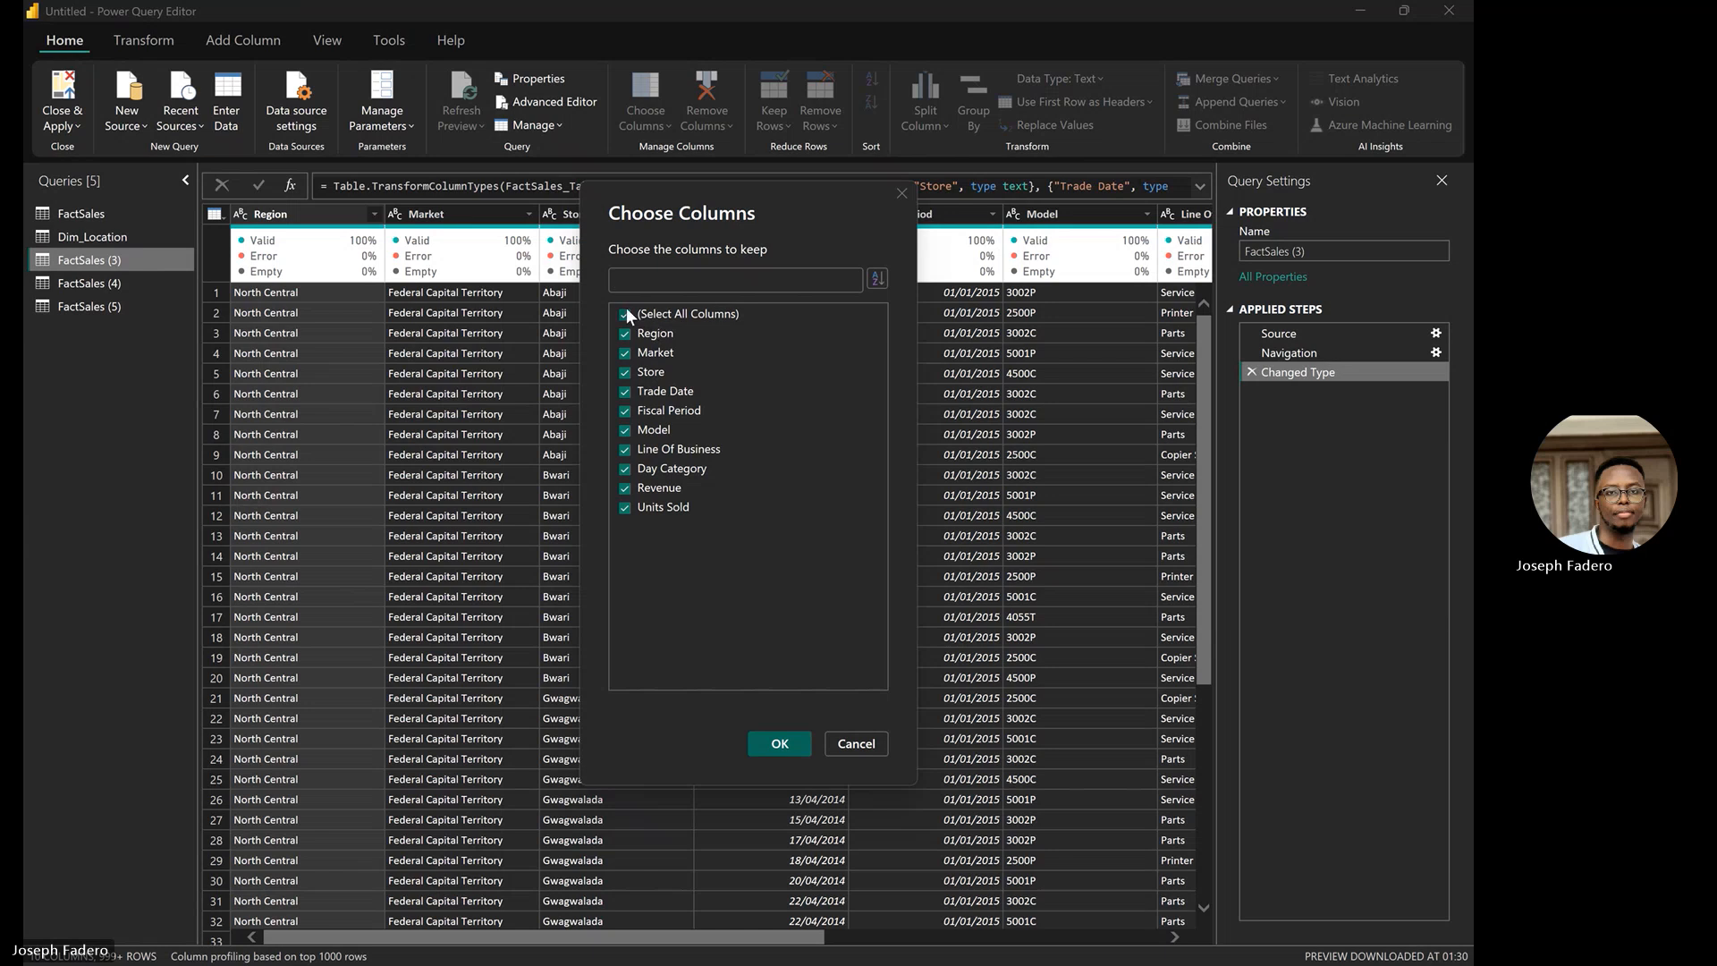
click(626, 312)
click(627, 394)
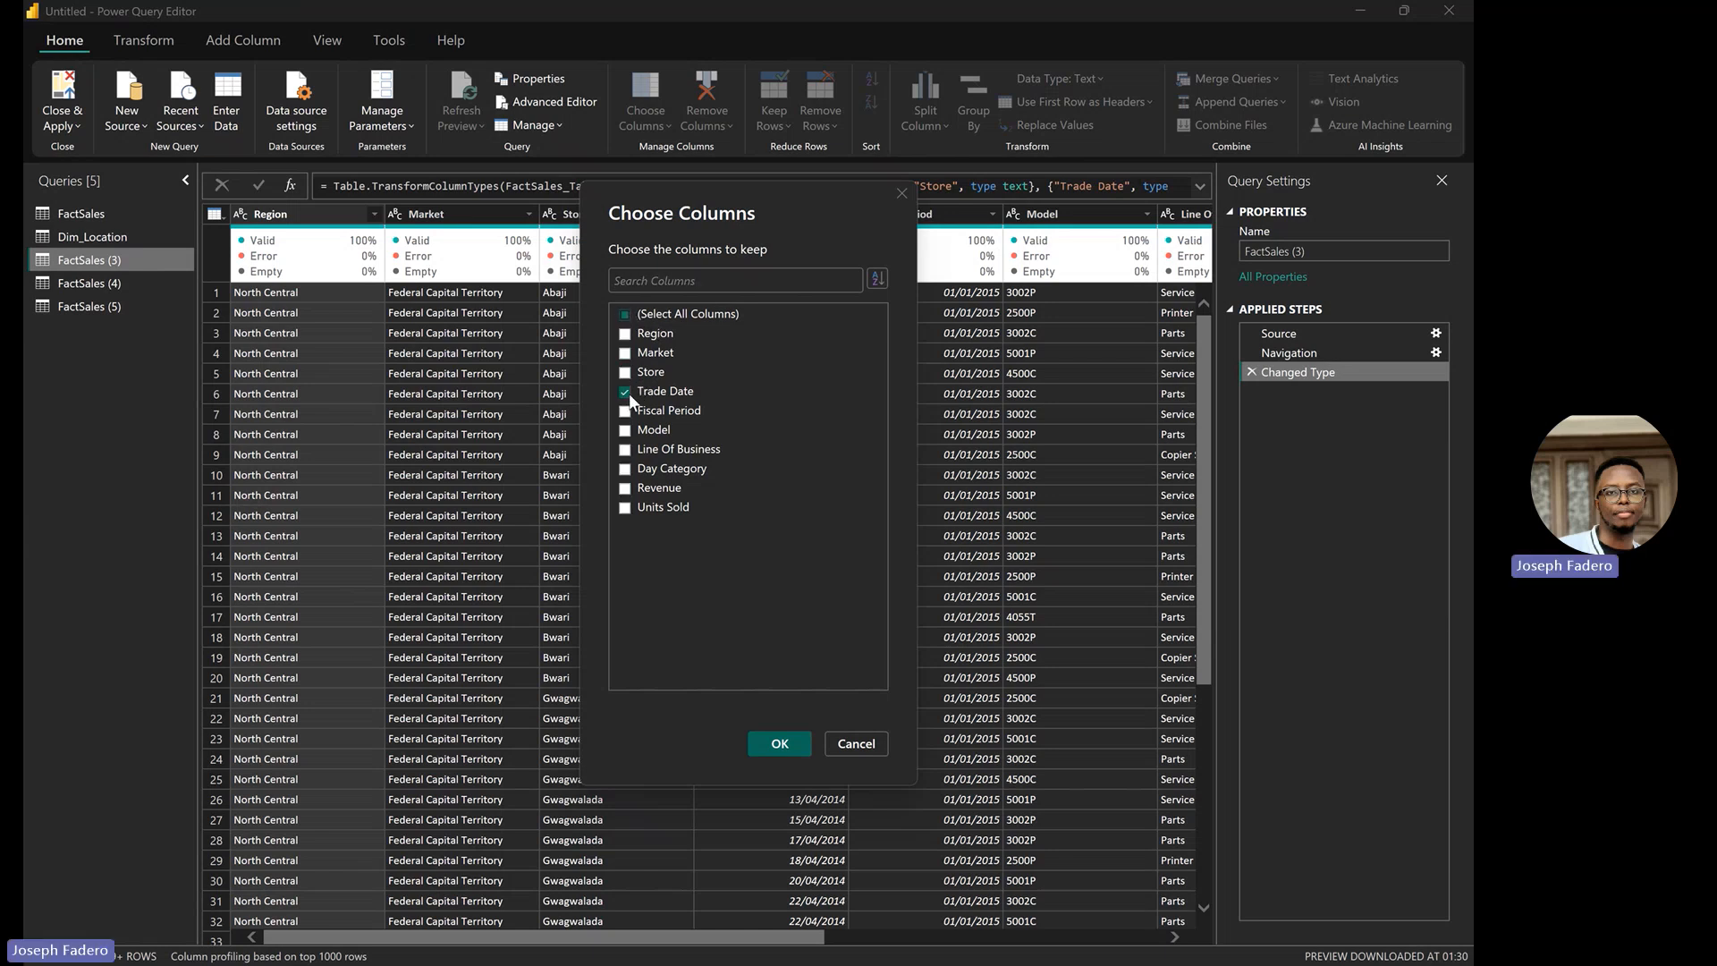
click(625, 411)
click(778, 744)
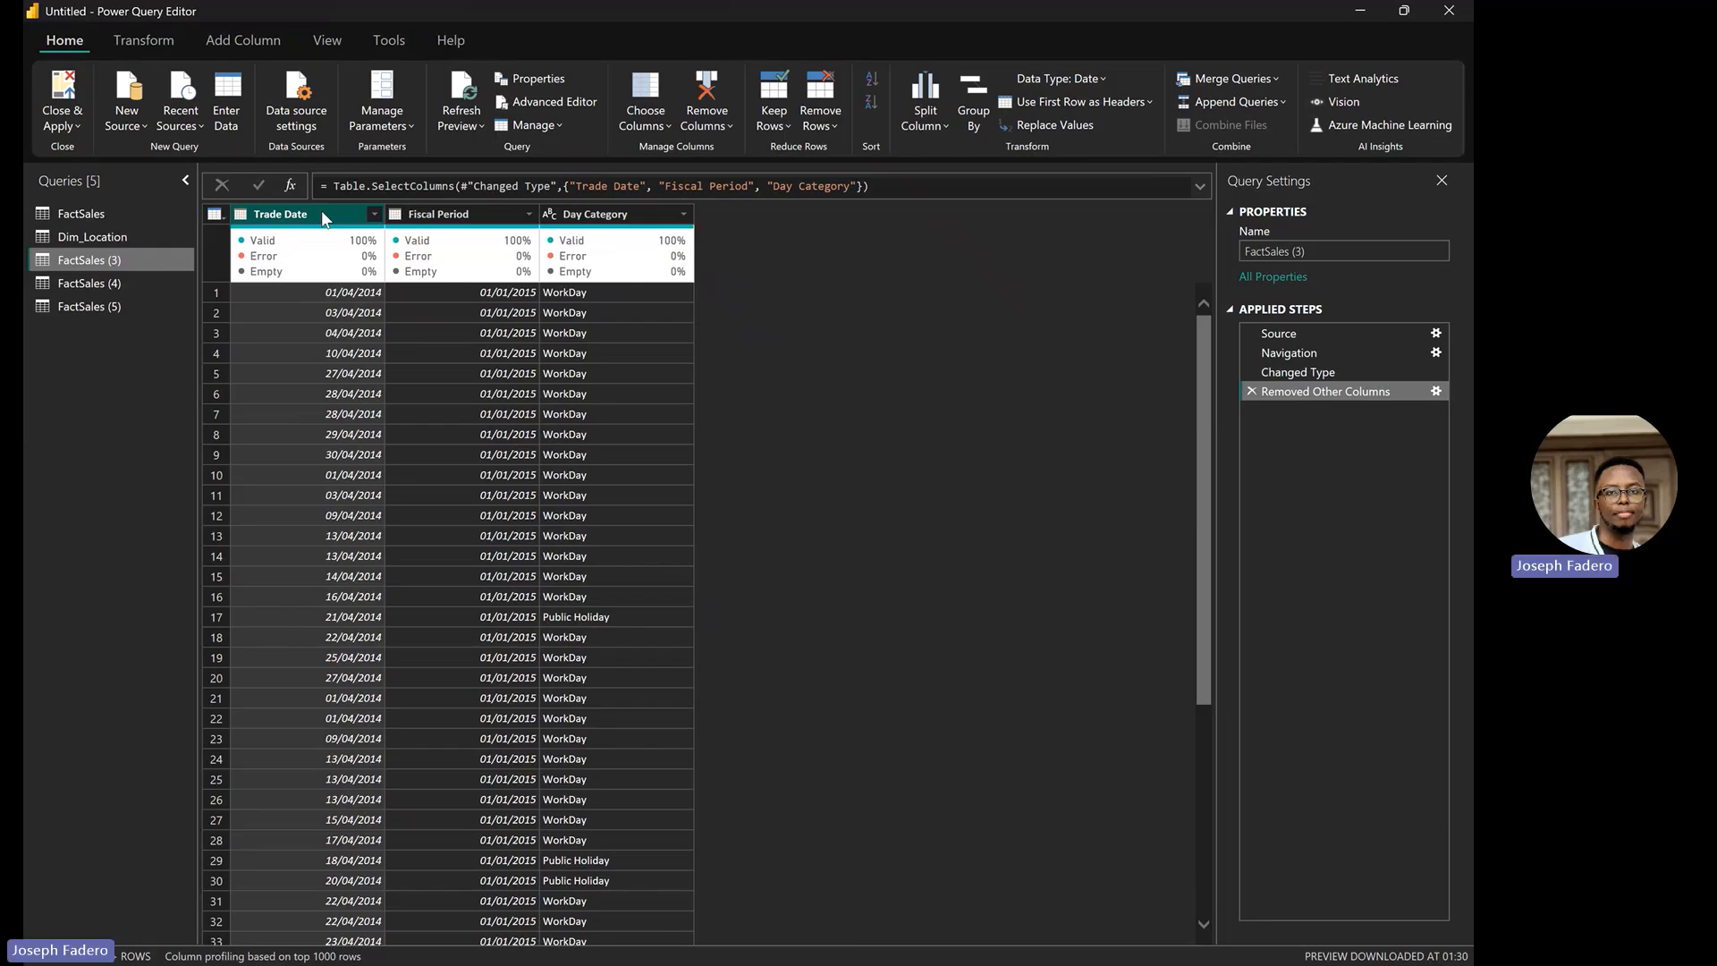
Remove duplicate rows from FactSales (3) based on the Trade Date column and rename the query as Dim_Calendar
right_click(322, 215)
click(434, 320)
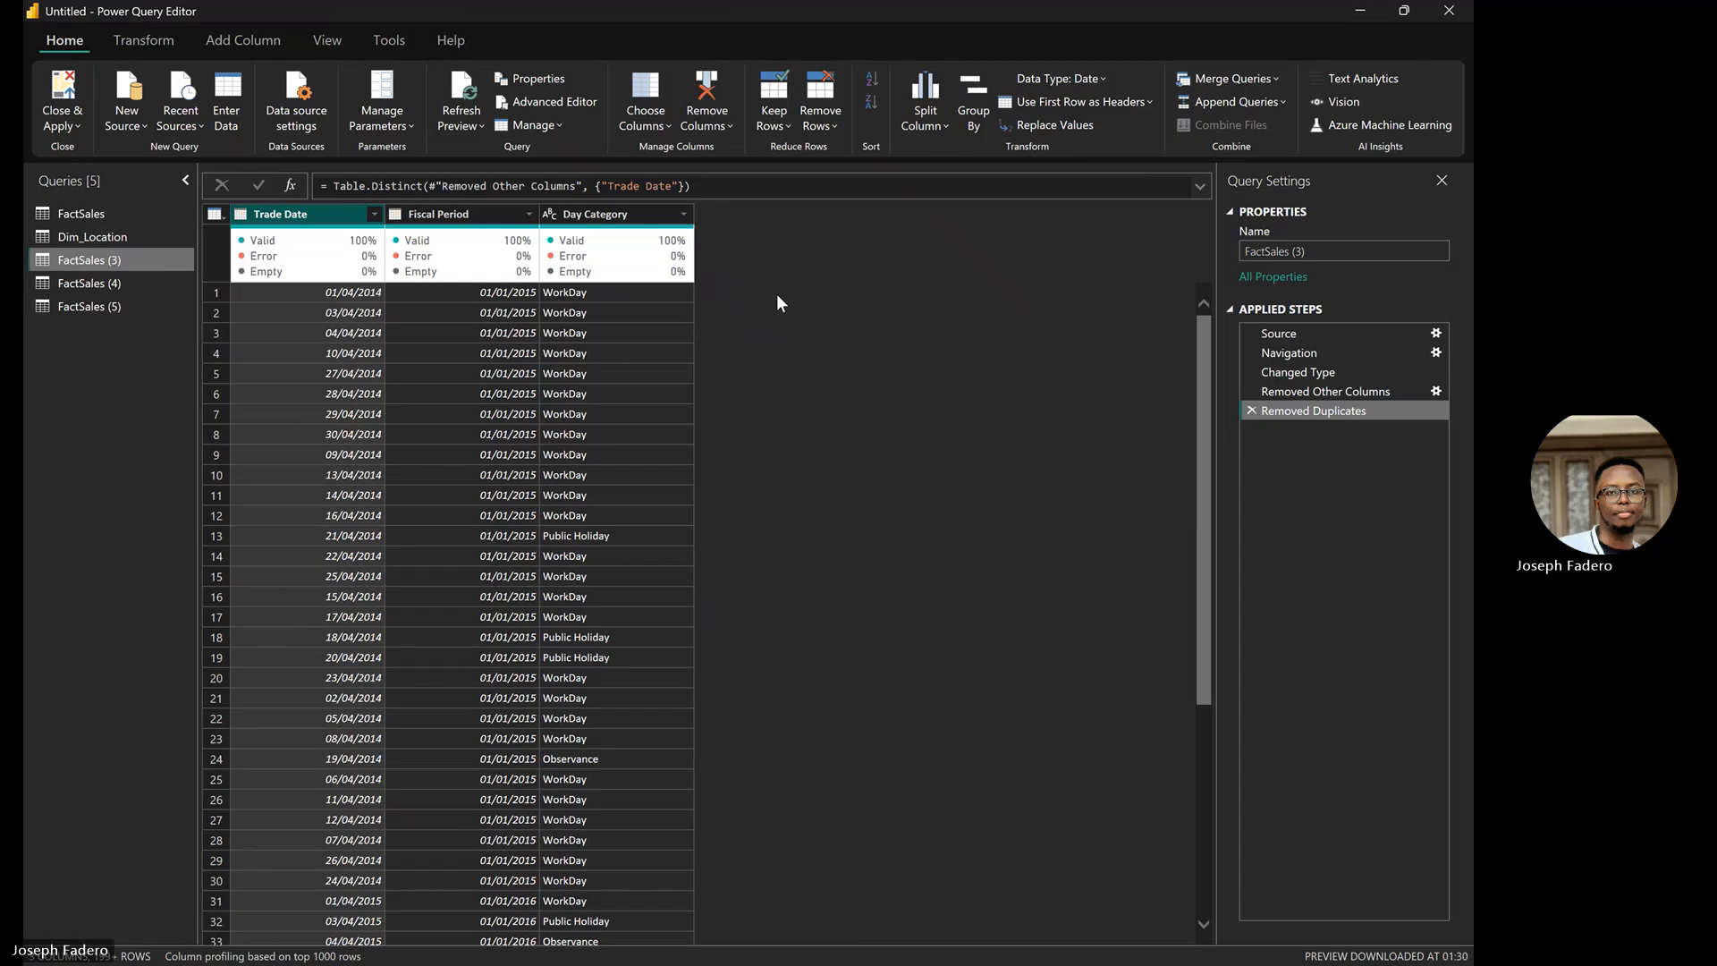
click(1310, 251)
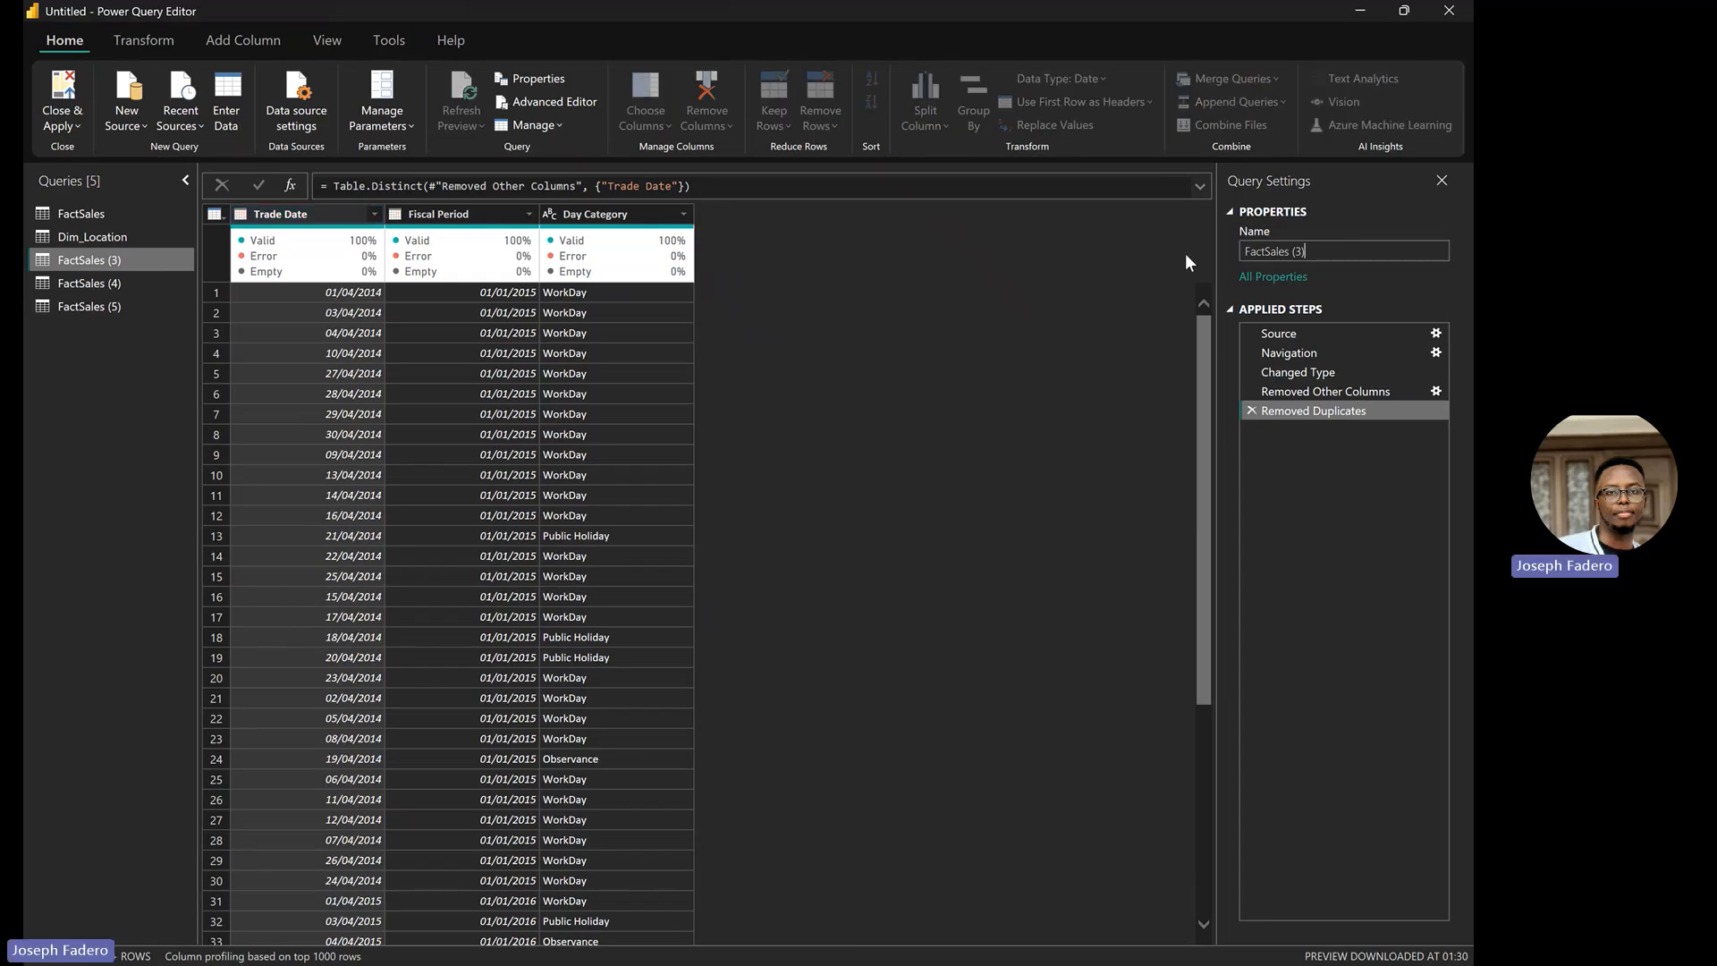
key(ctrl+a)
text(Di)
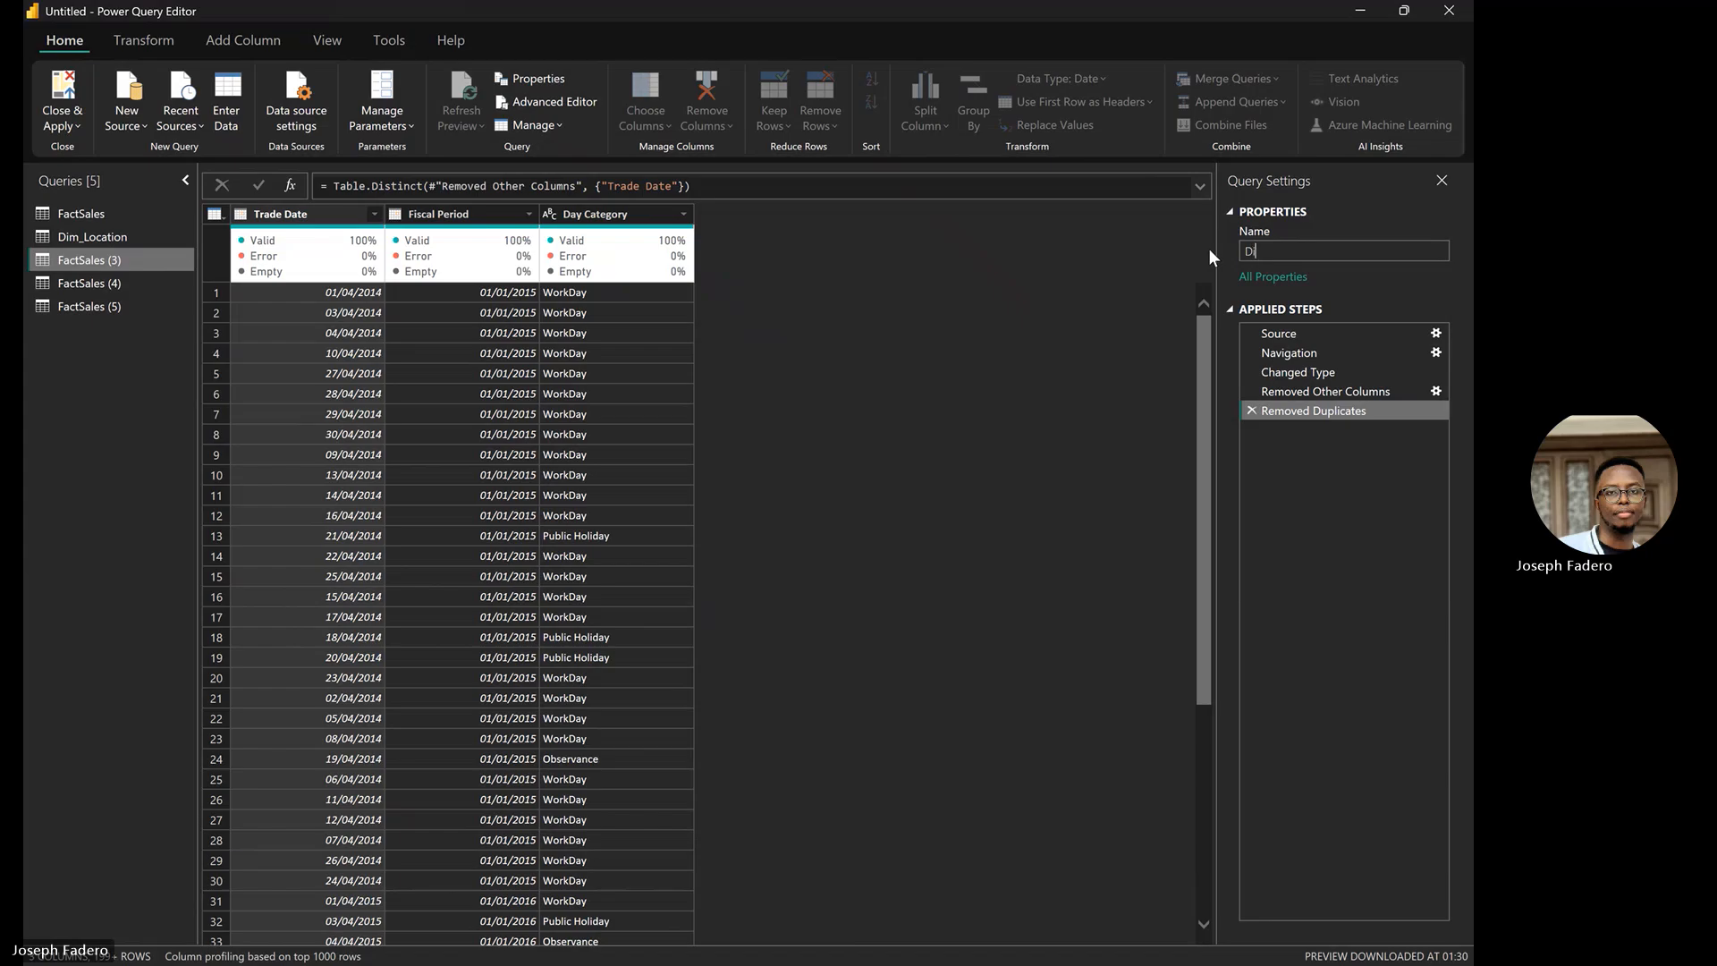
text(m)
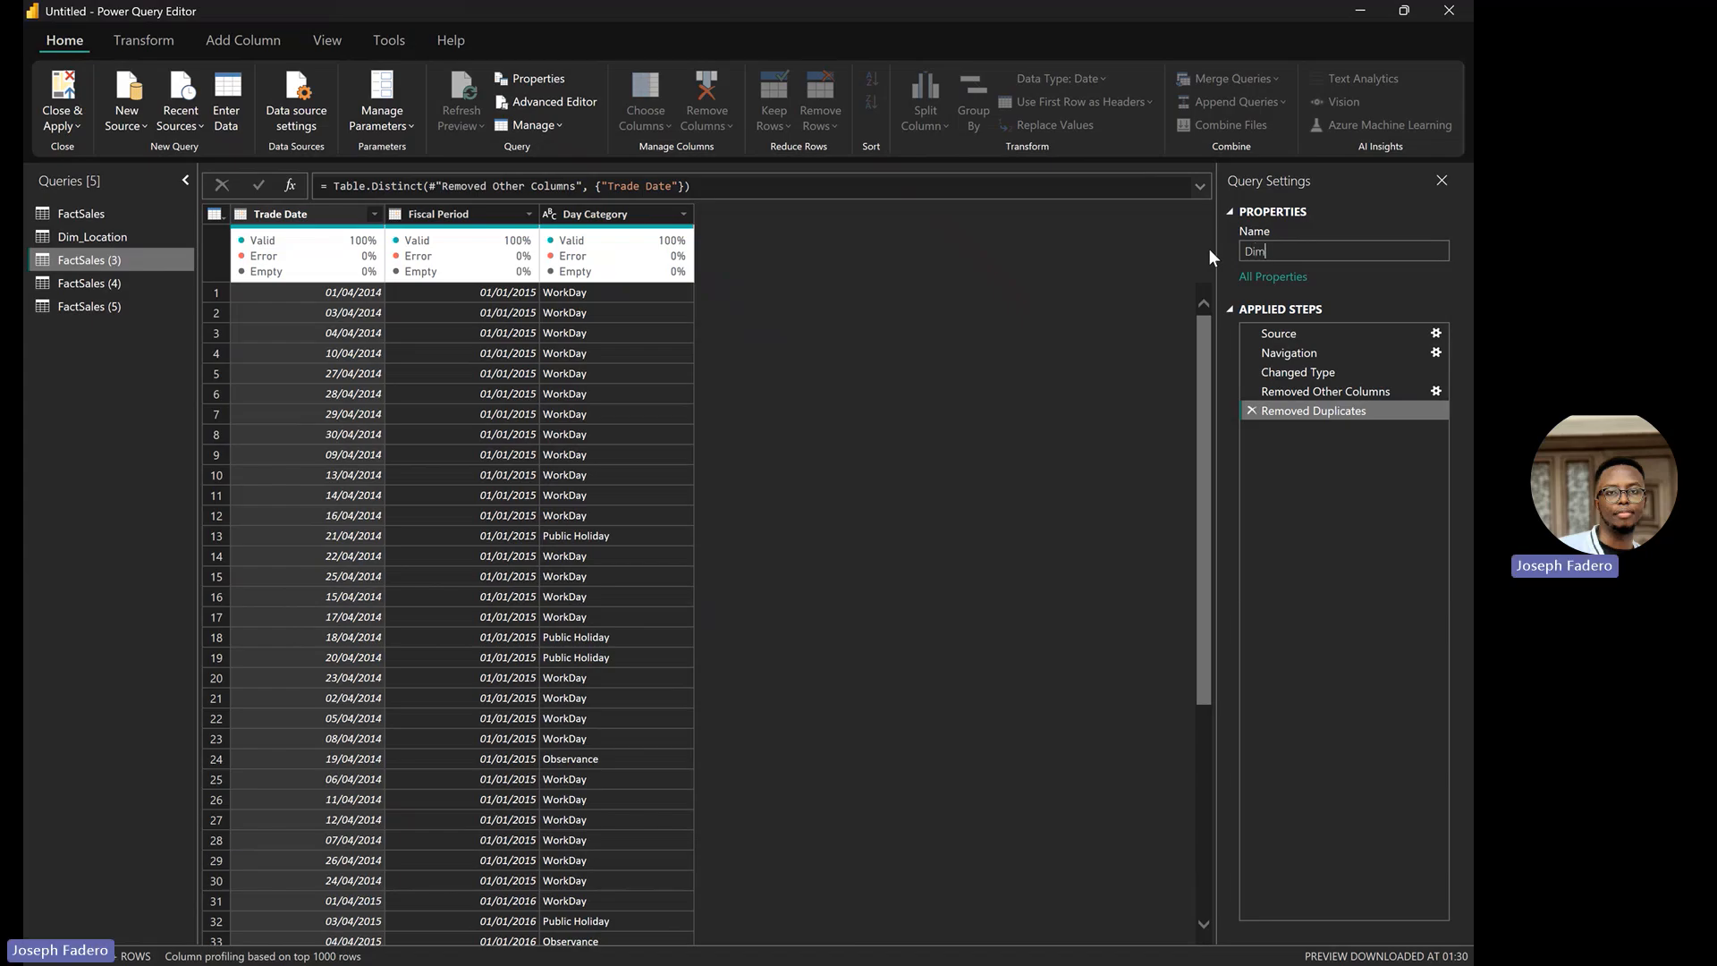
text(_Calendar)
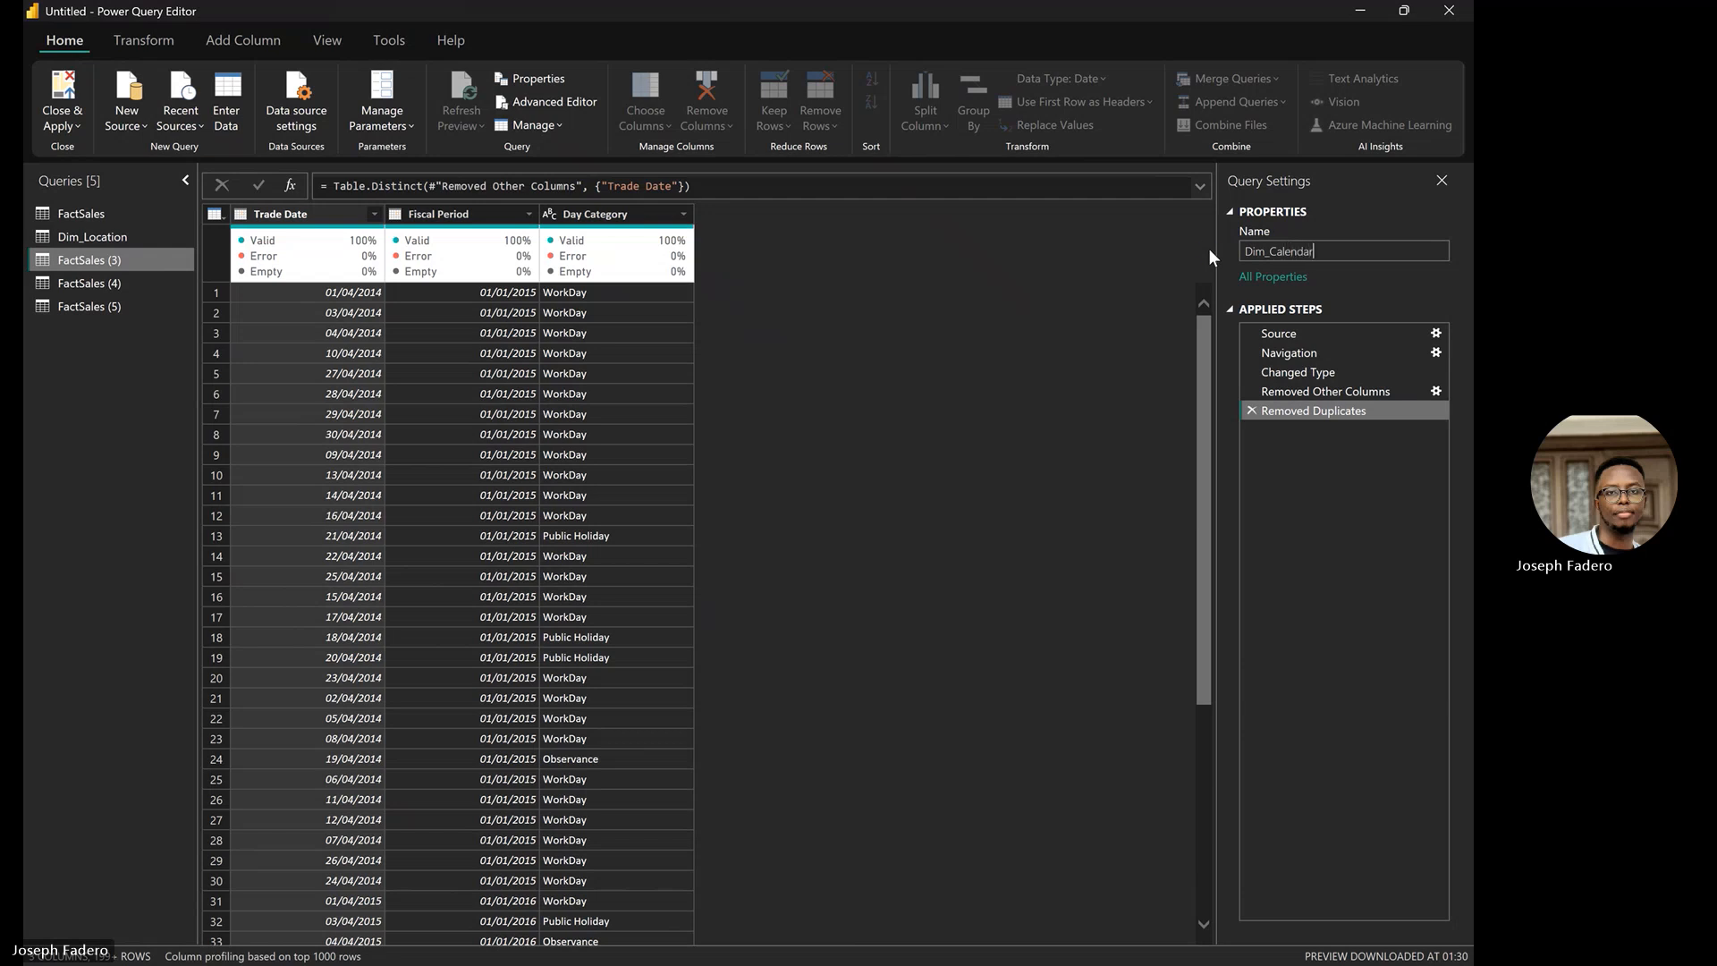
key(Return)
Keep only the Model column in the FactSales (4) query
click(126, 284)
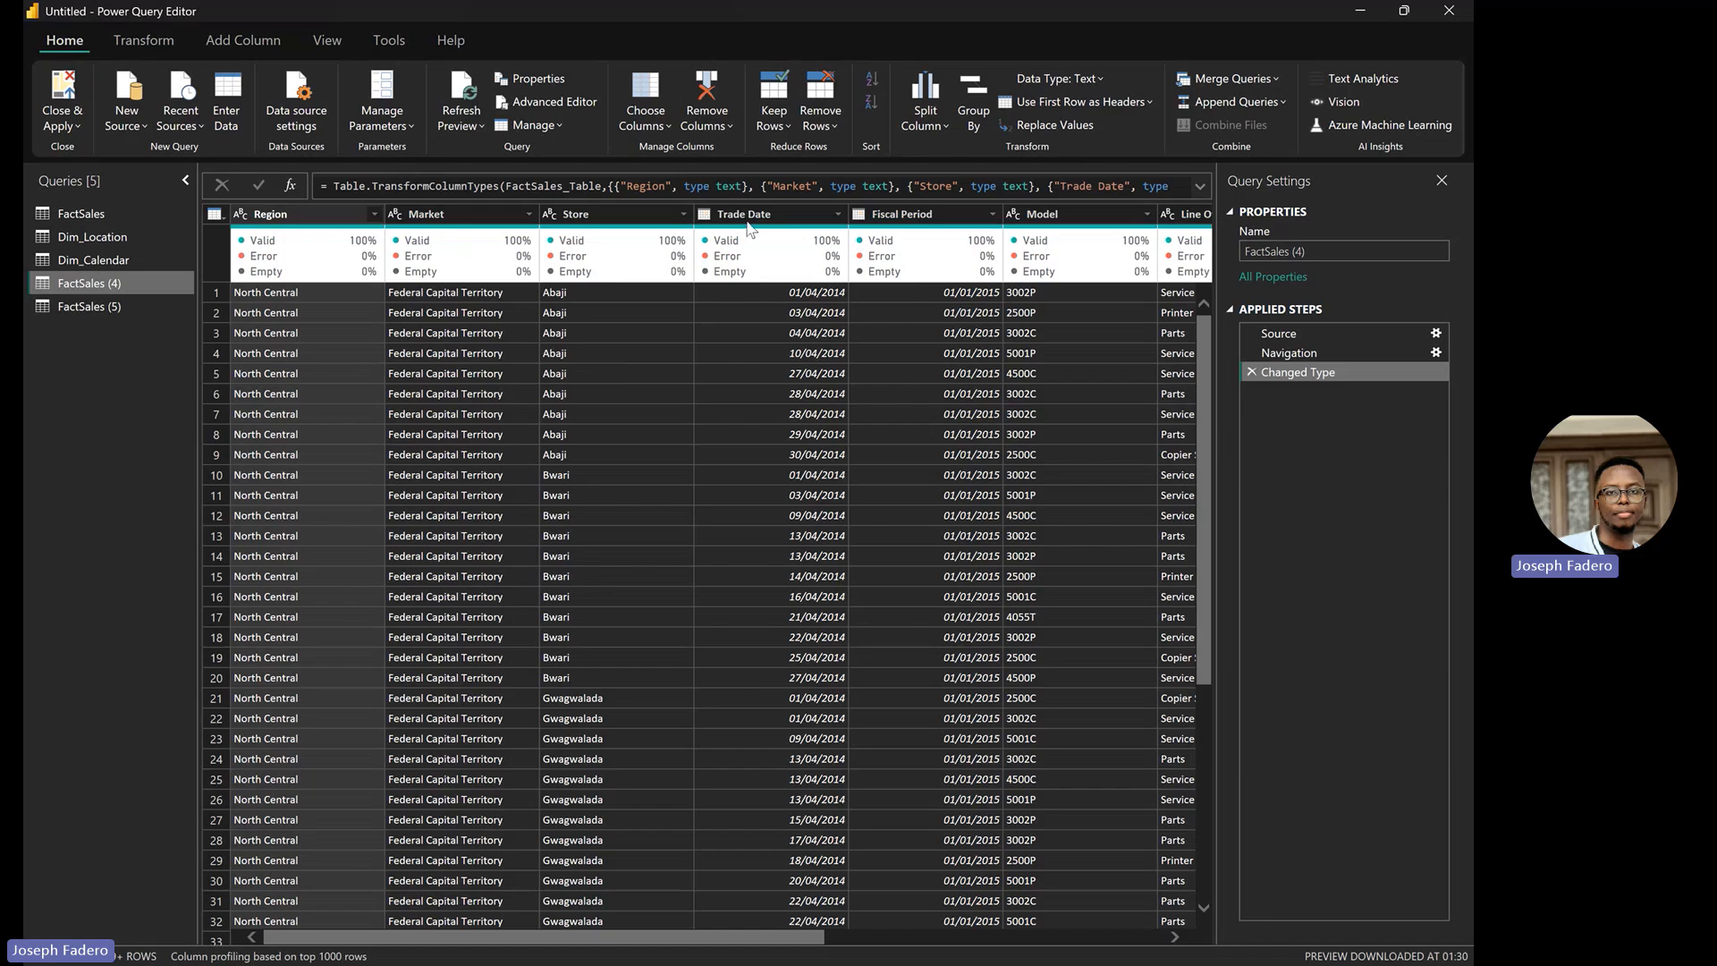
click(668, 123)
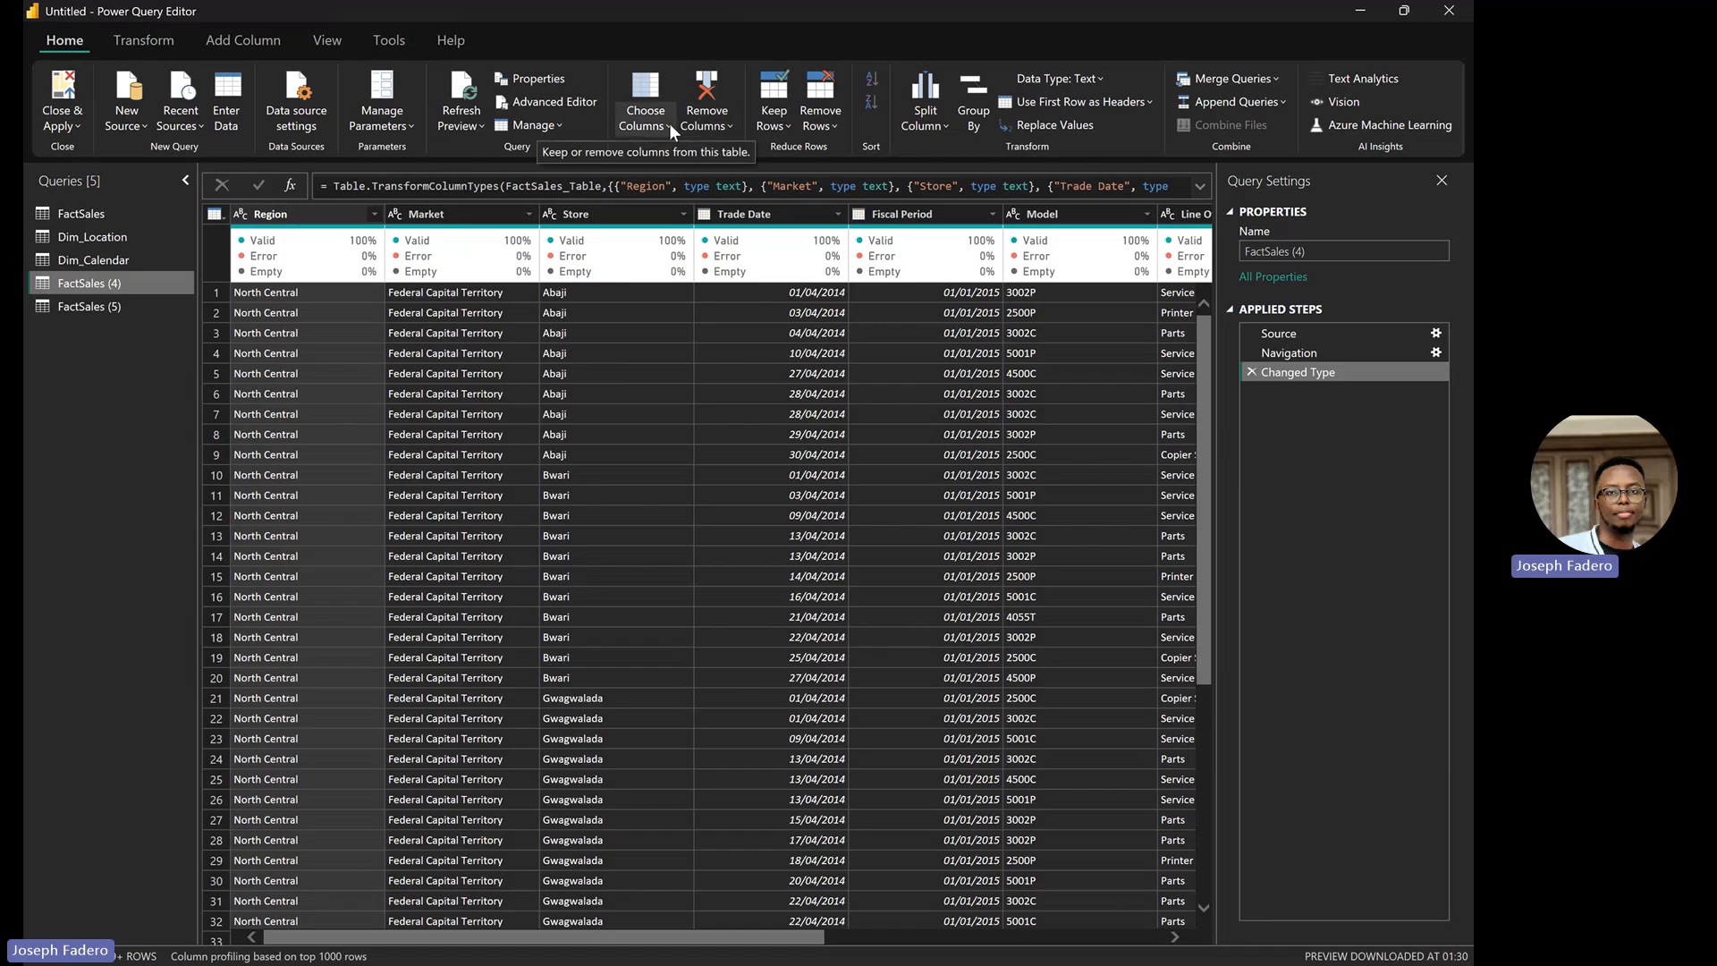
click(685, 152)
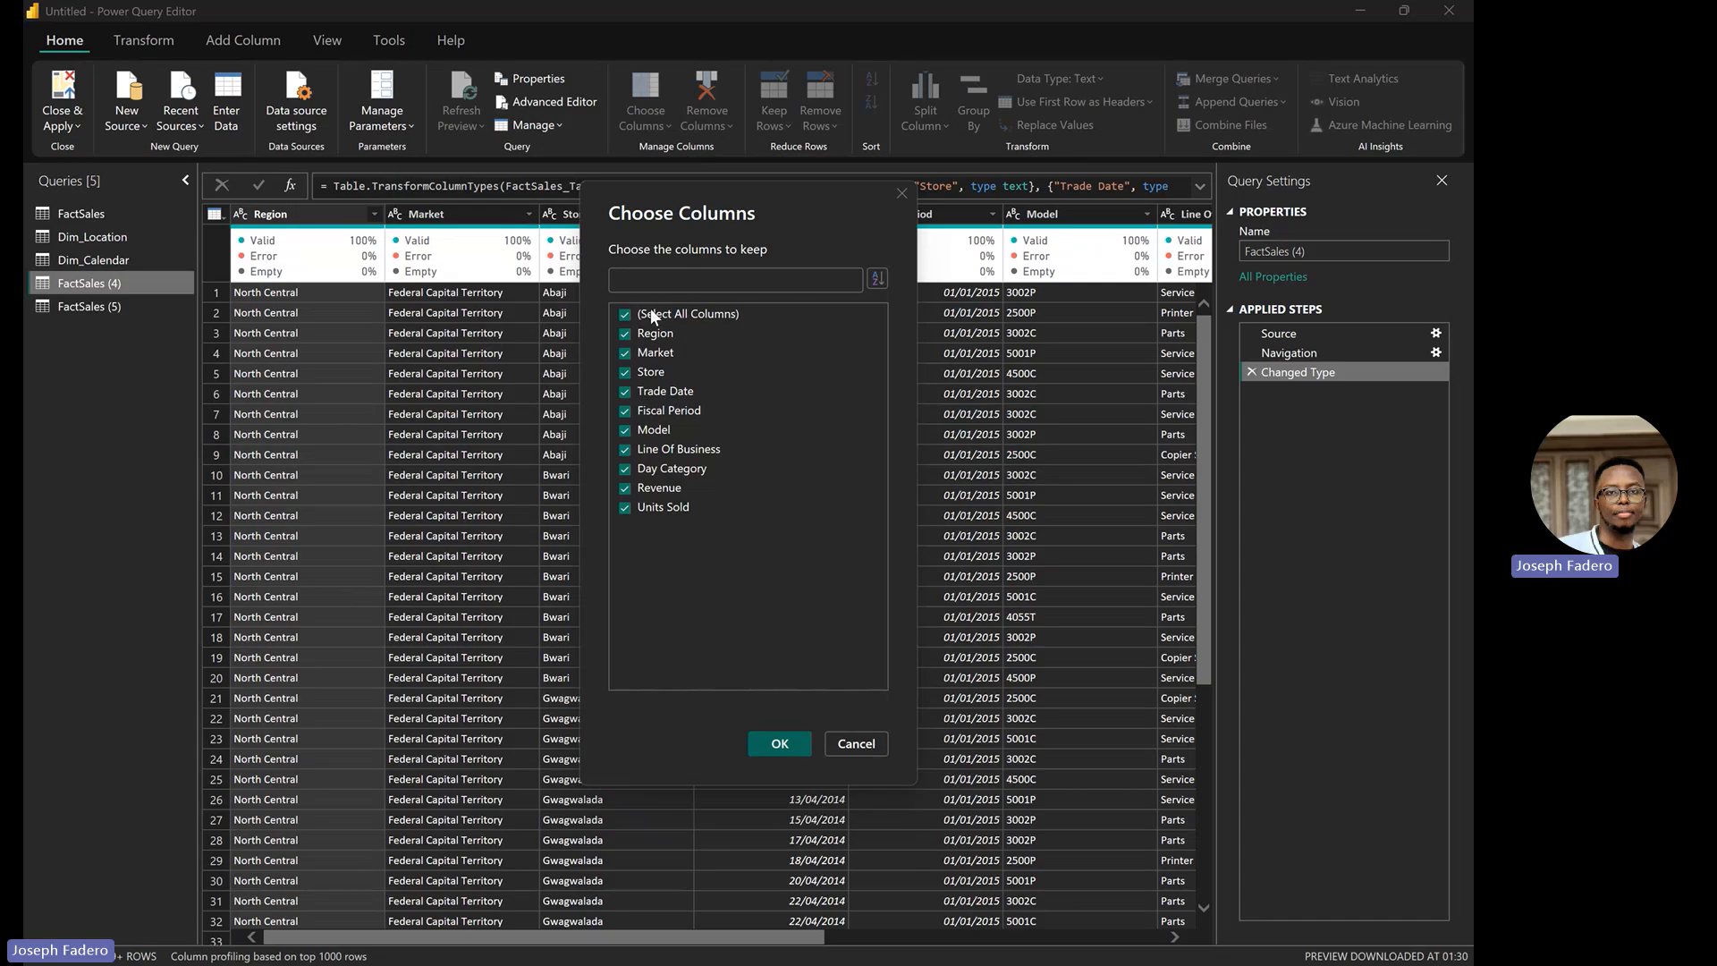
click(625, 314)
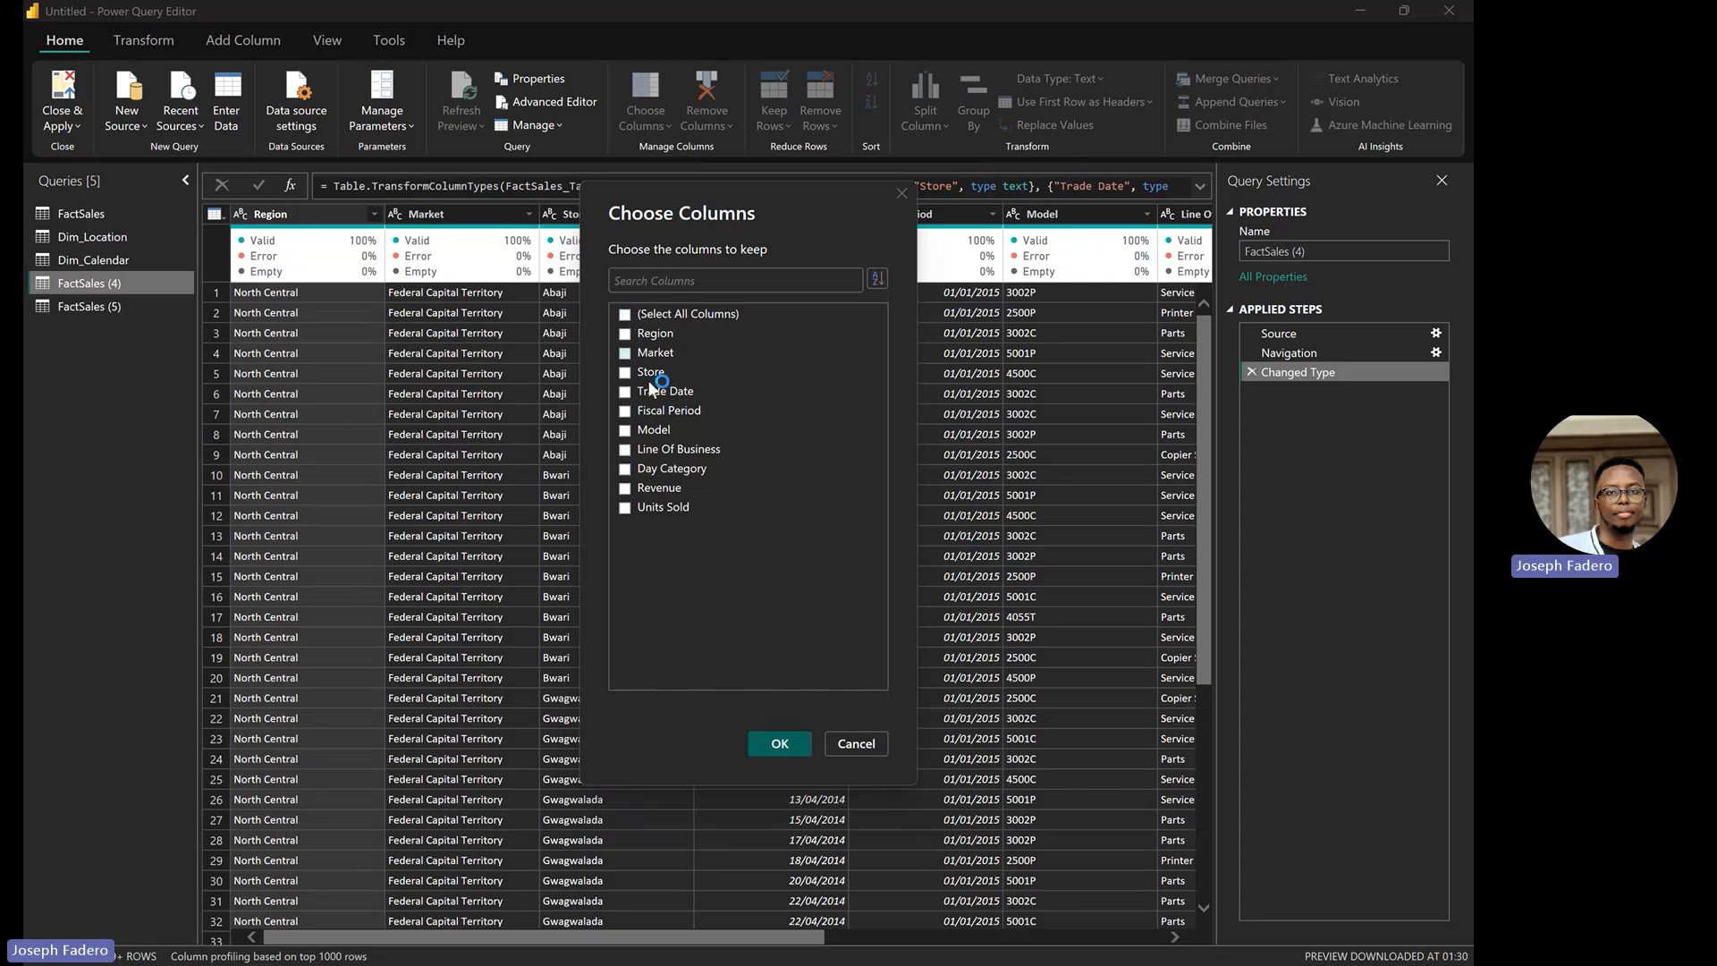
click(624, 430)
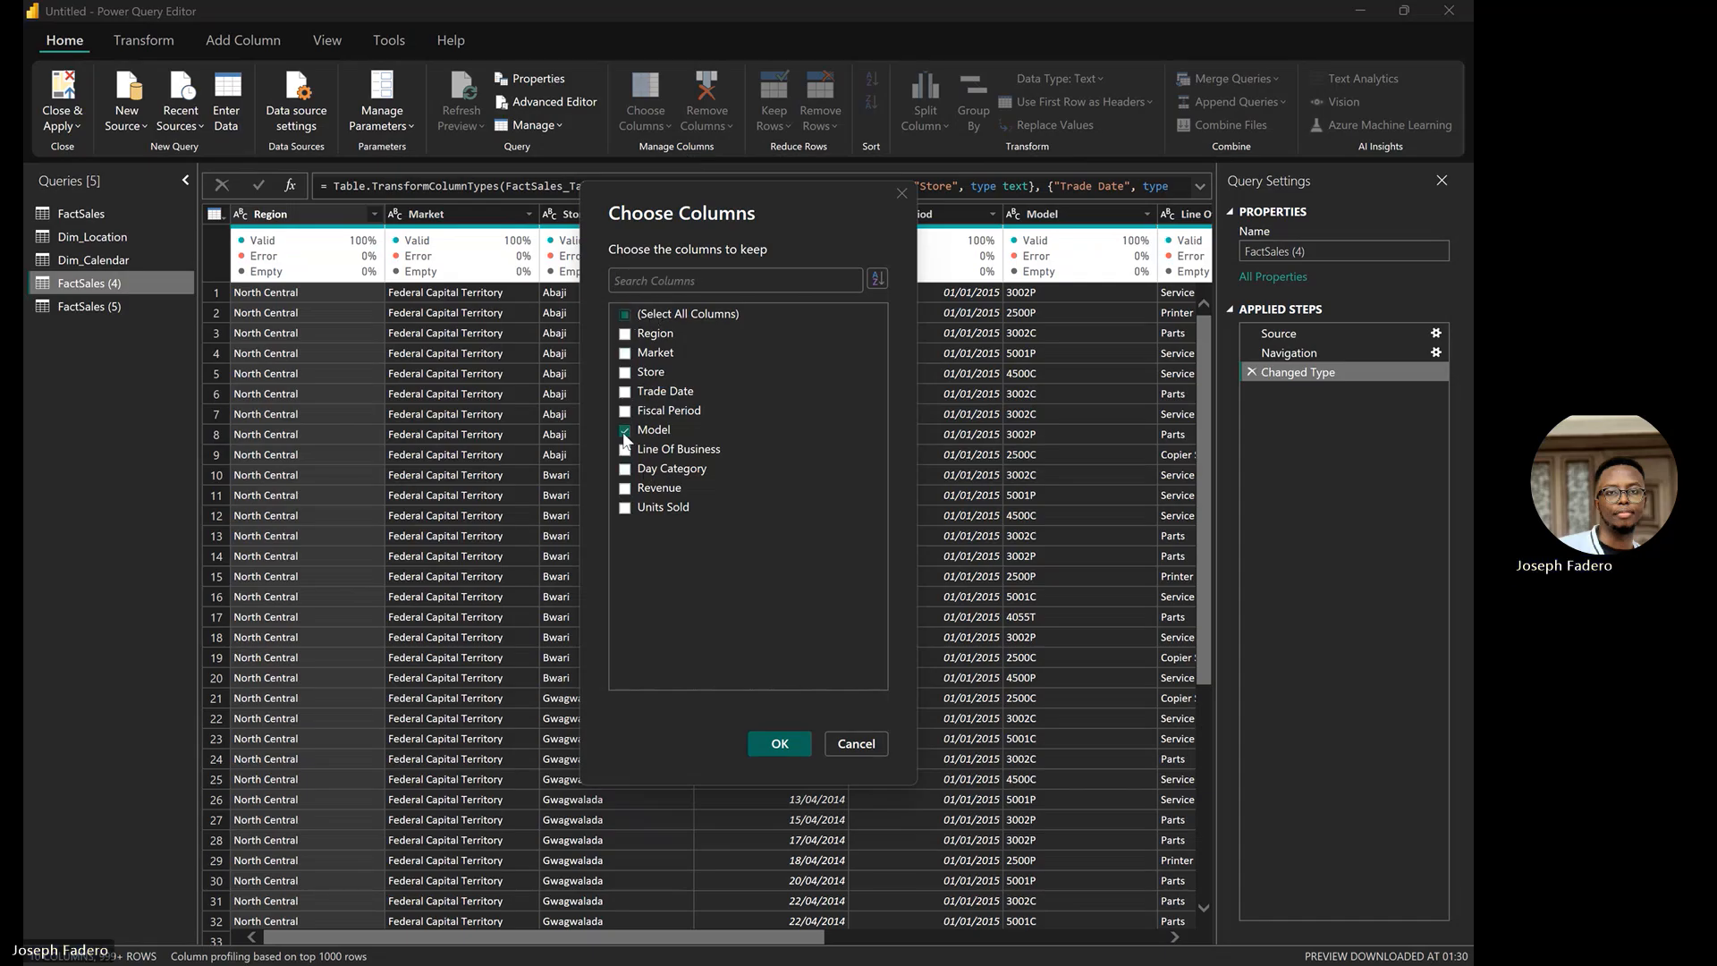
click(789, 743)
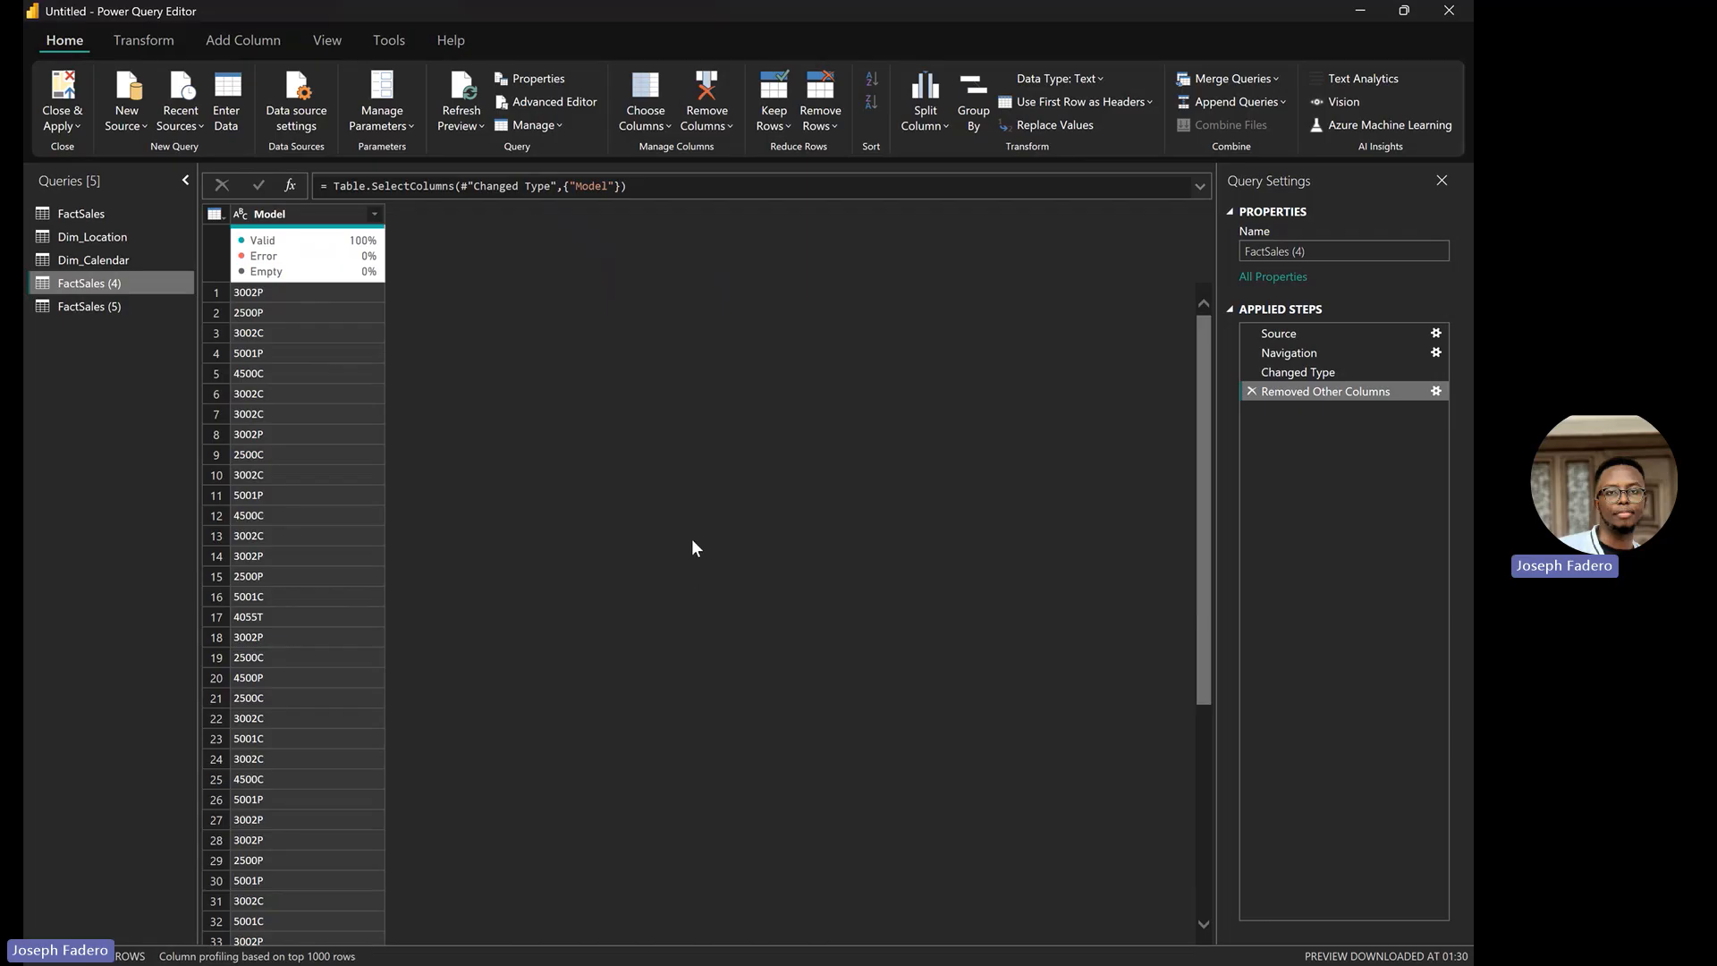
Remove duplicate Model values from FactSales (4) and rename the query as Dim_Model
click(294, 218)
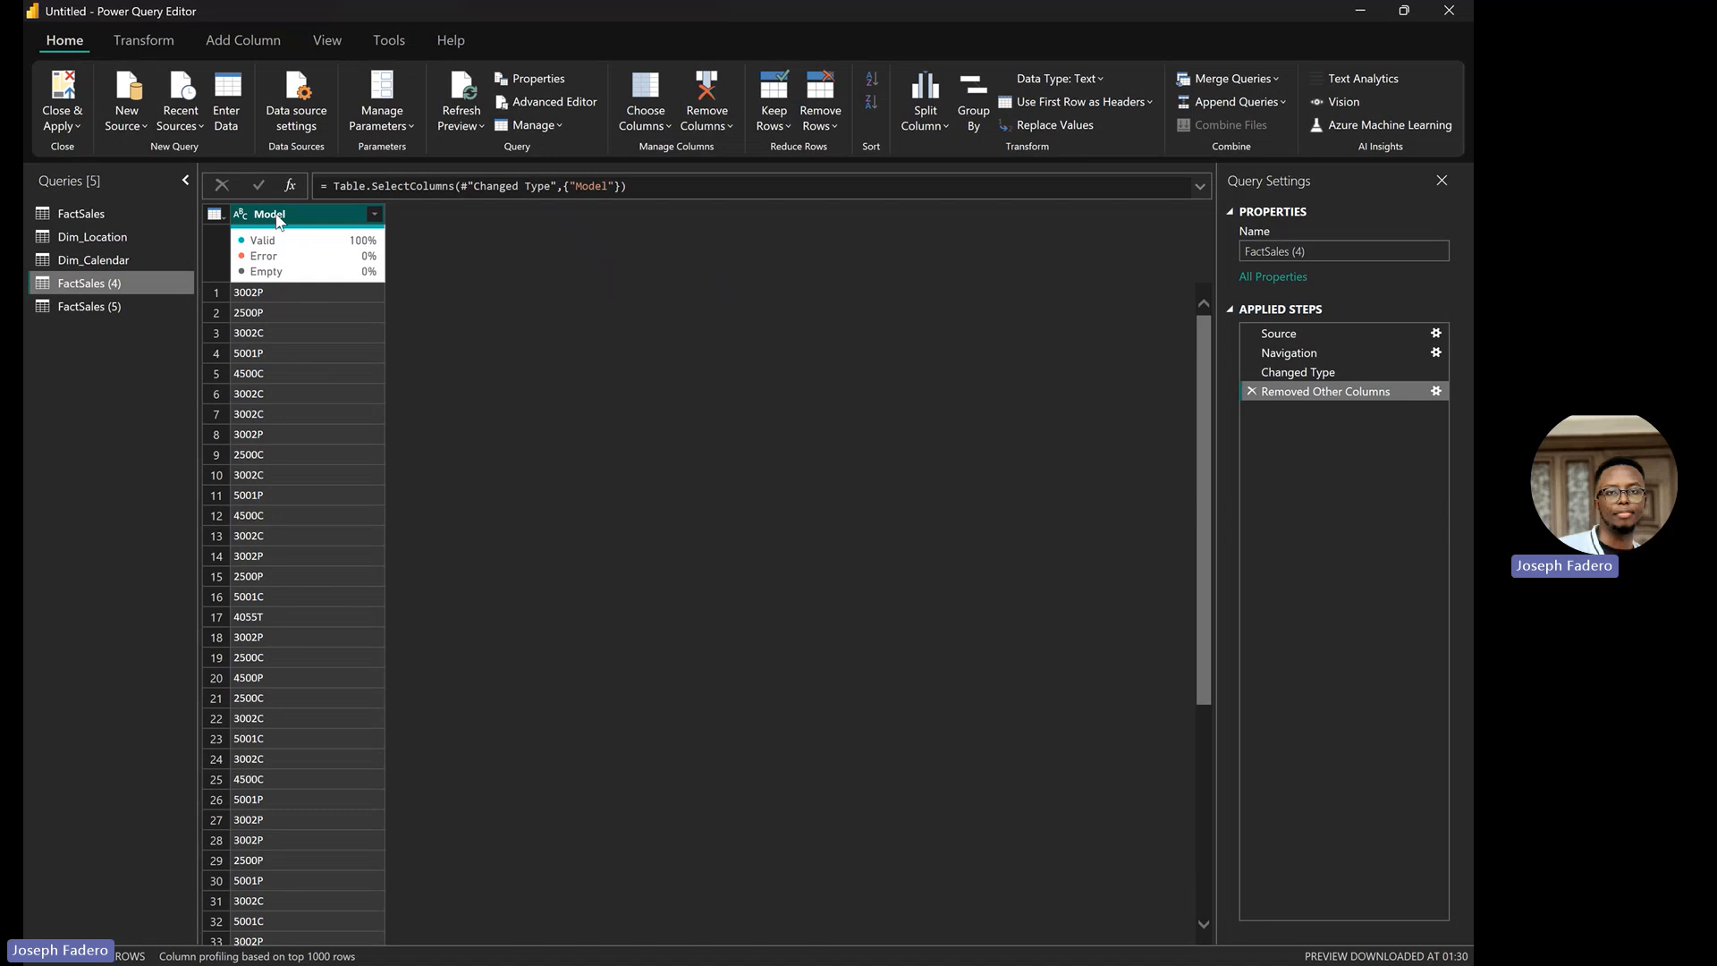
right_click(276, 219)
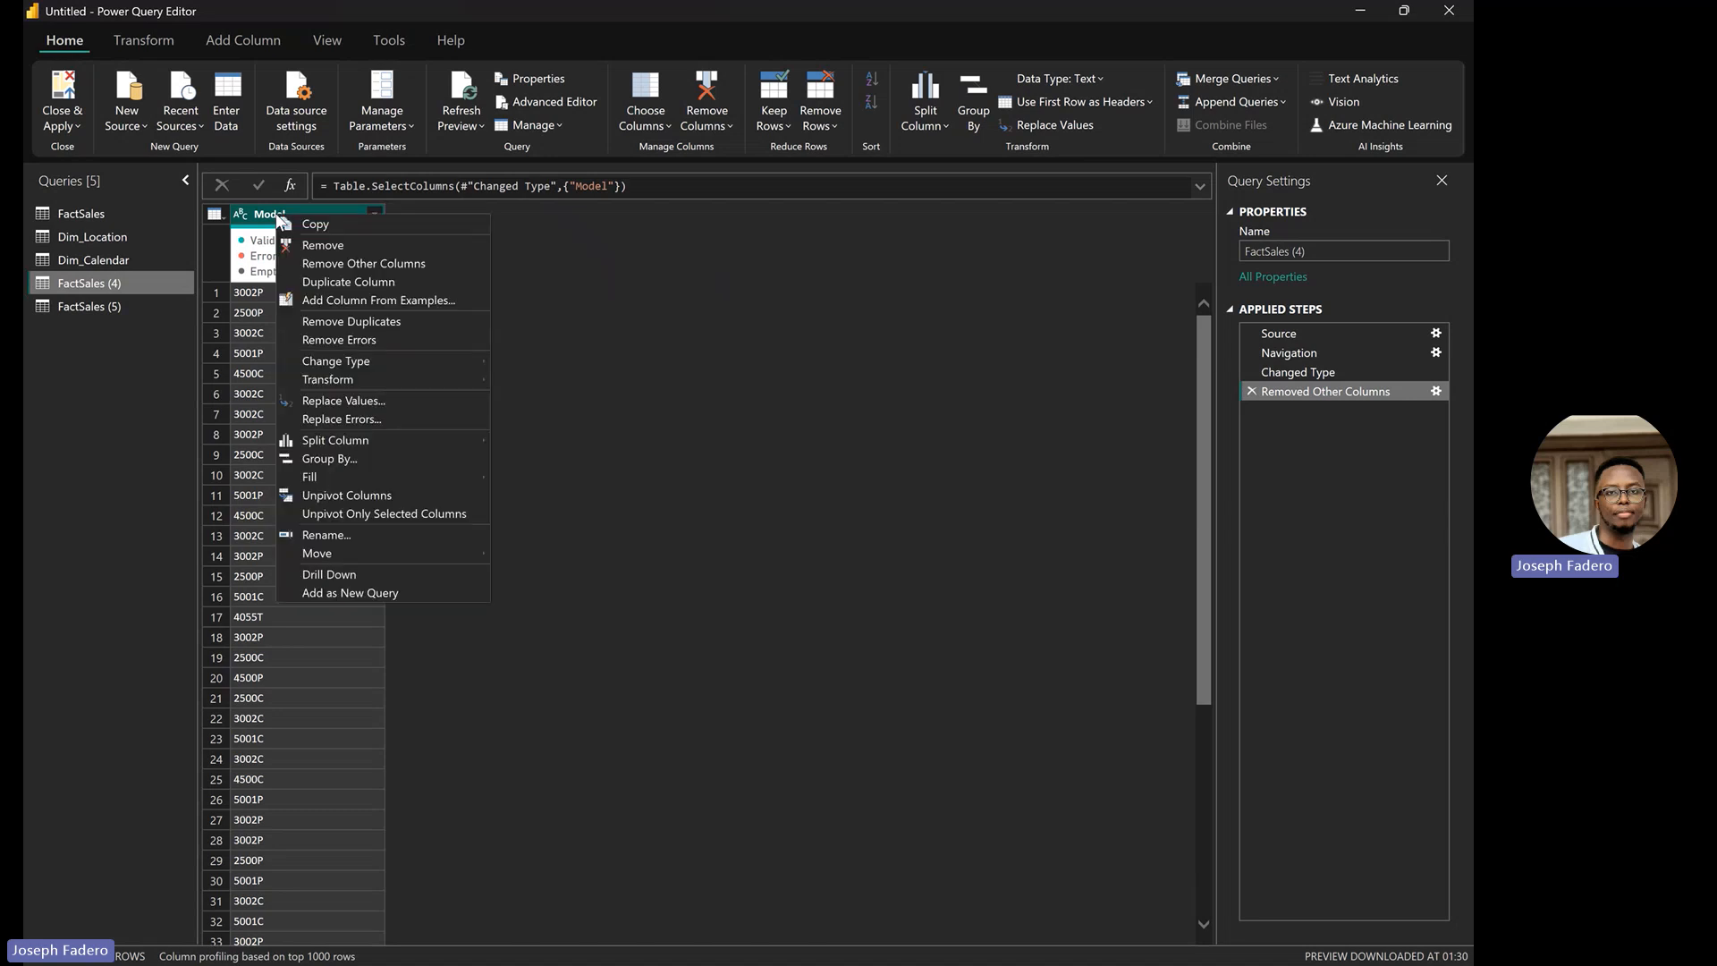
click(357, 320)
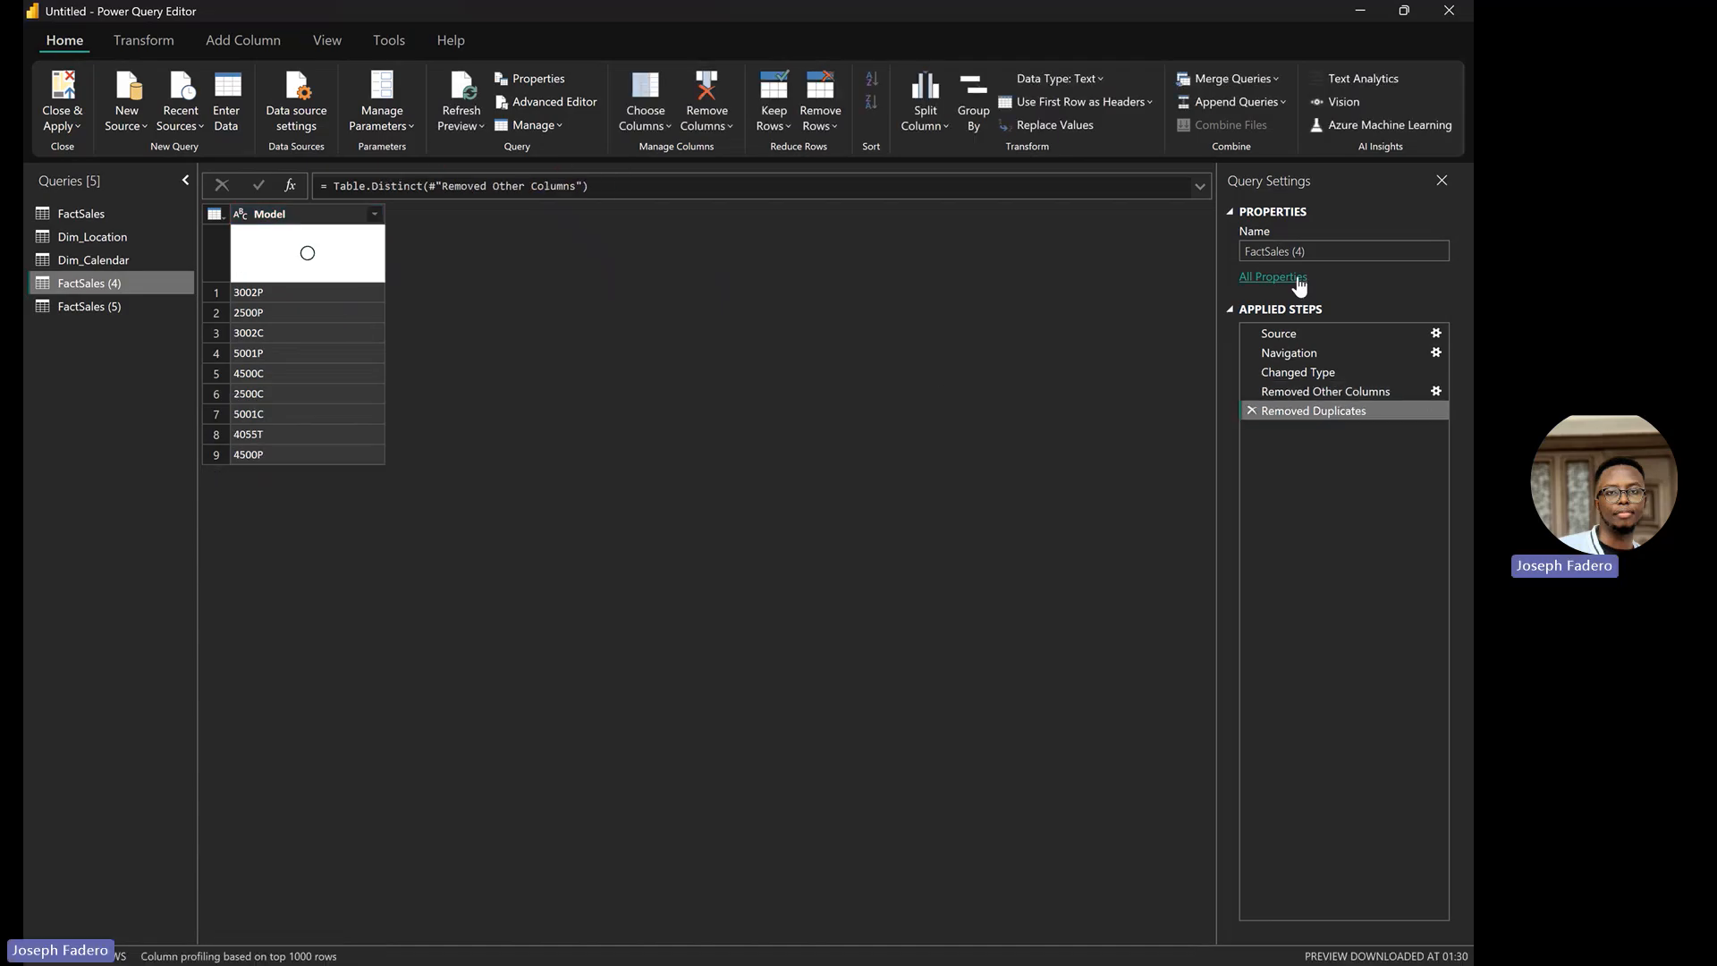
drag(1311, 252, 1200, 271)
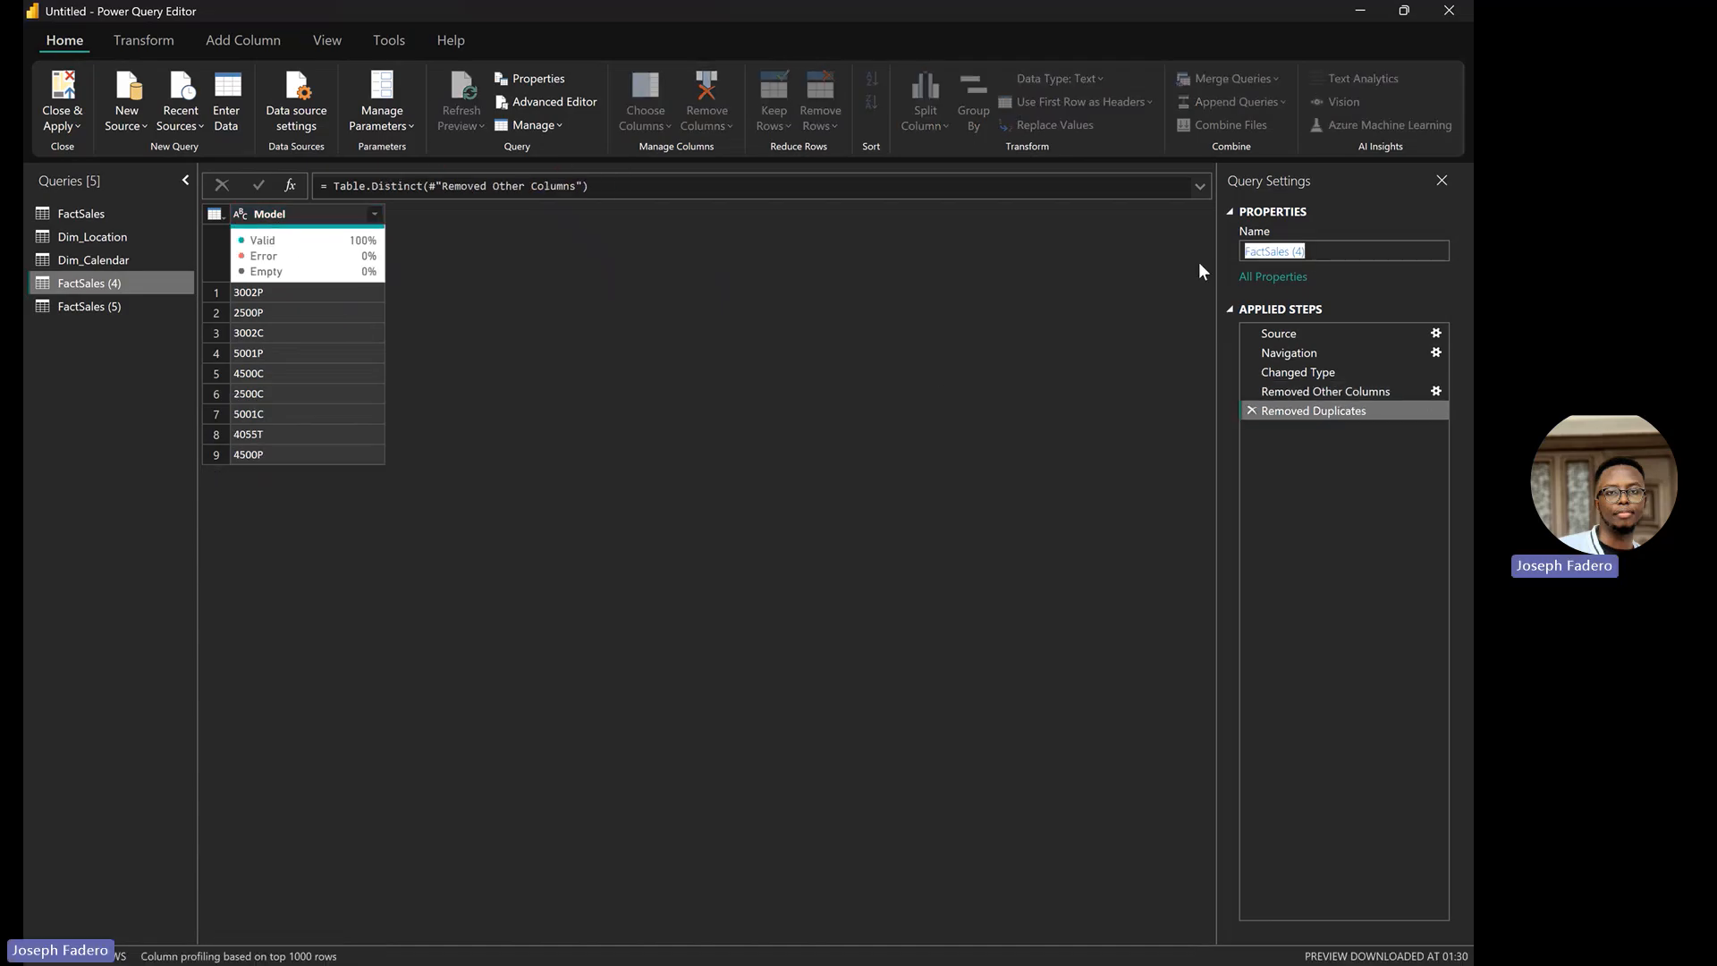
text(Dim)
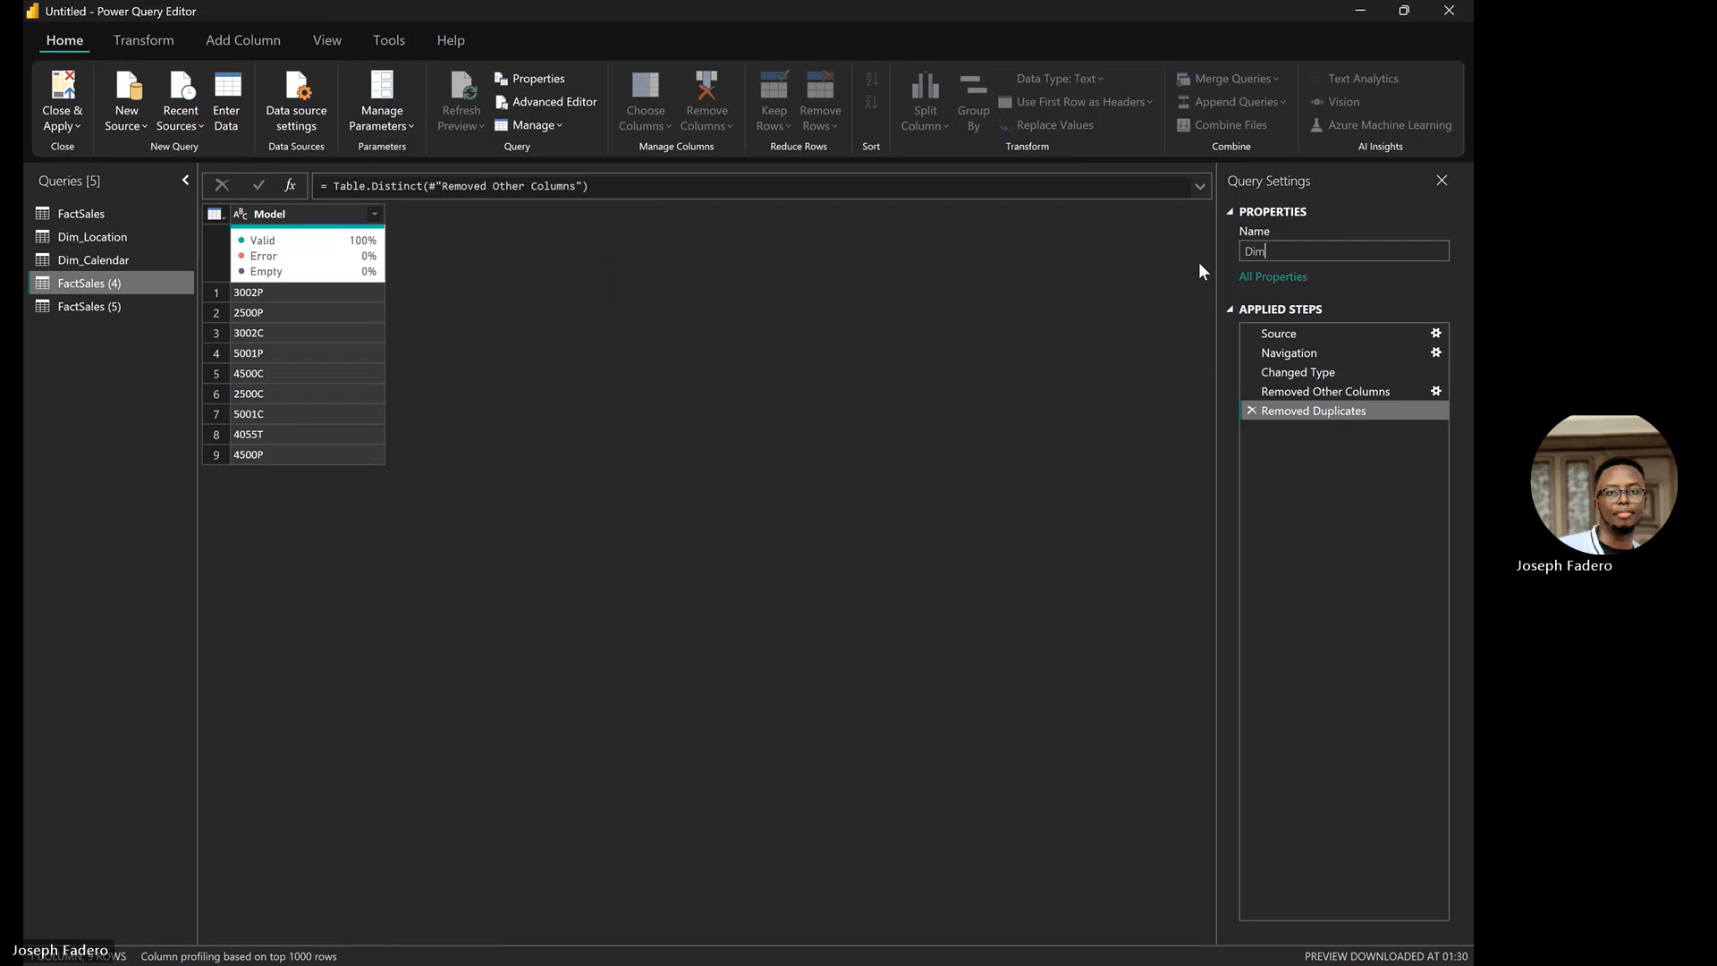
text(_Model)
key(Return)
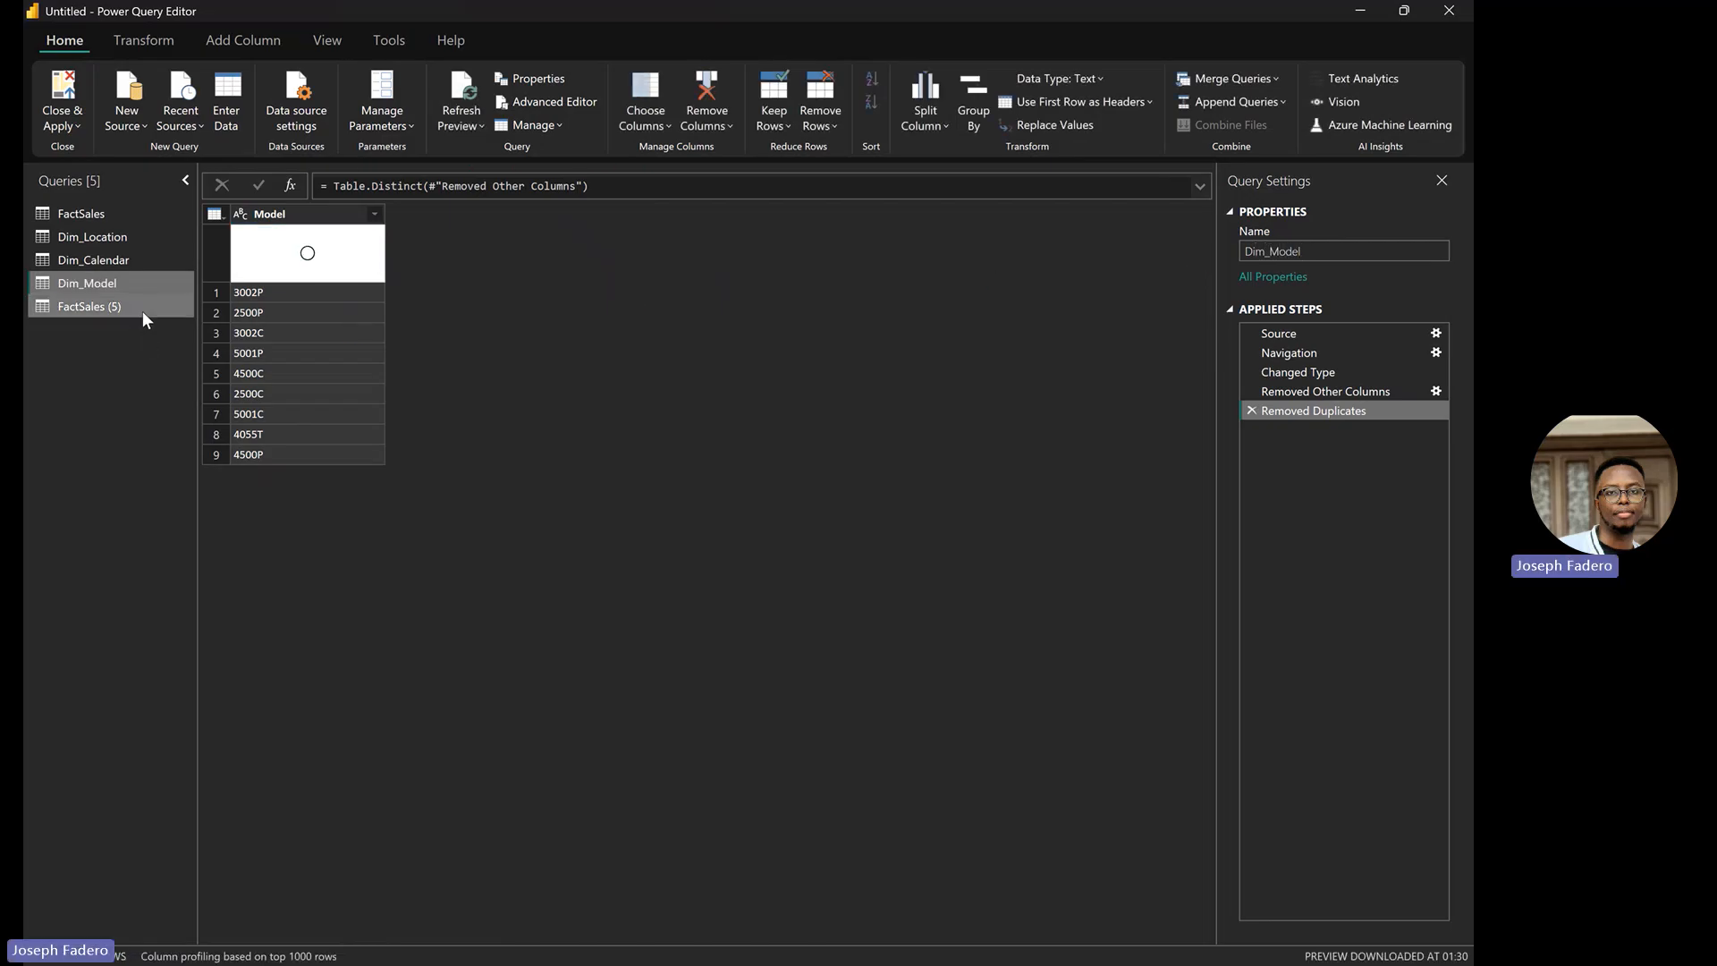
Keep only the Line Of Business column in the FactSales (5) query and remove its duplicate values
click(143, 311)
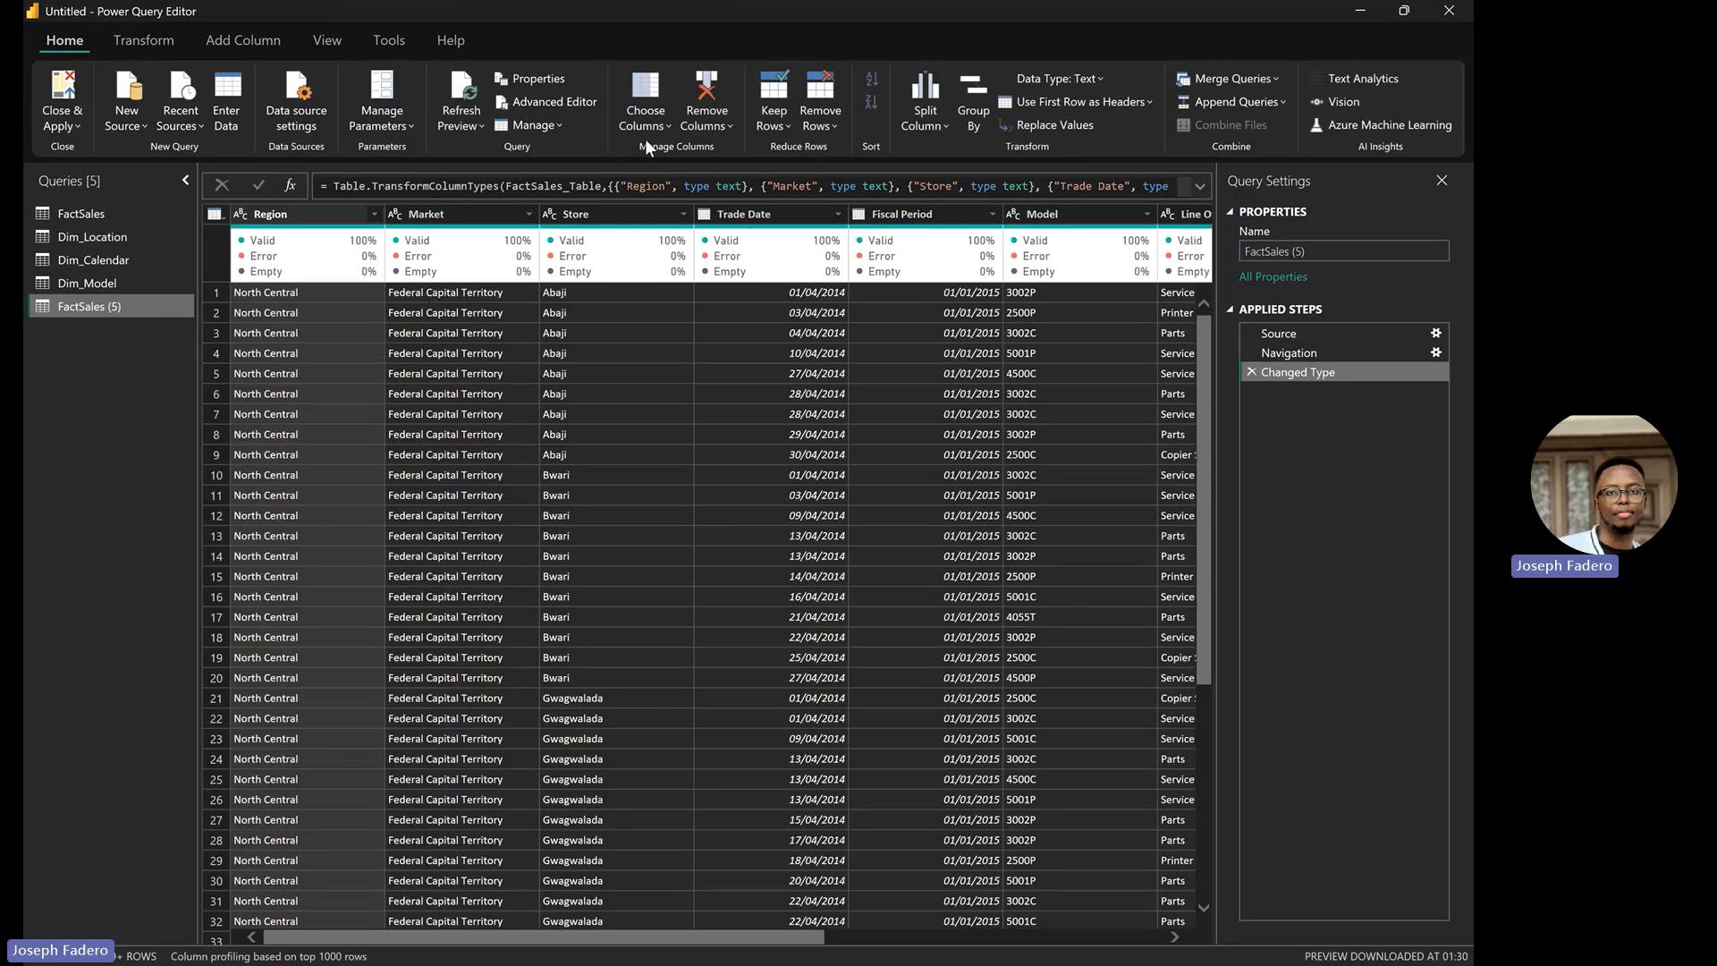
click(651, 131)
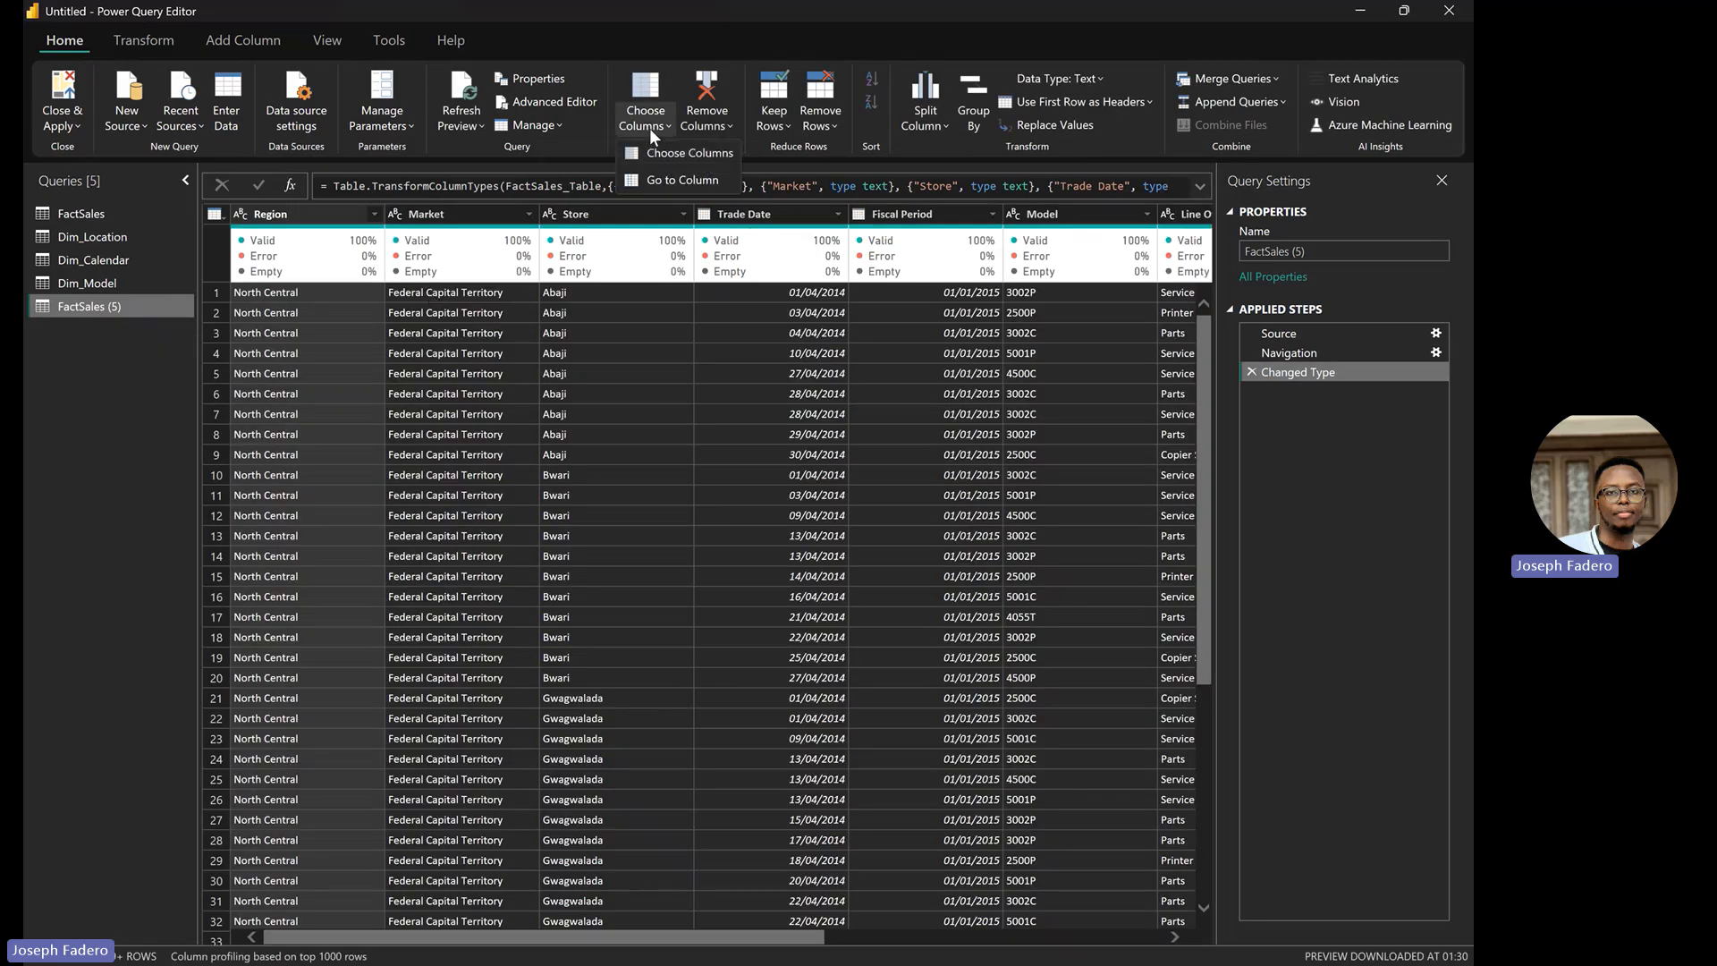
click(684, 157)
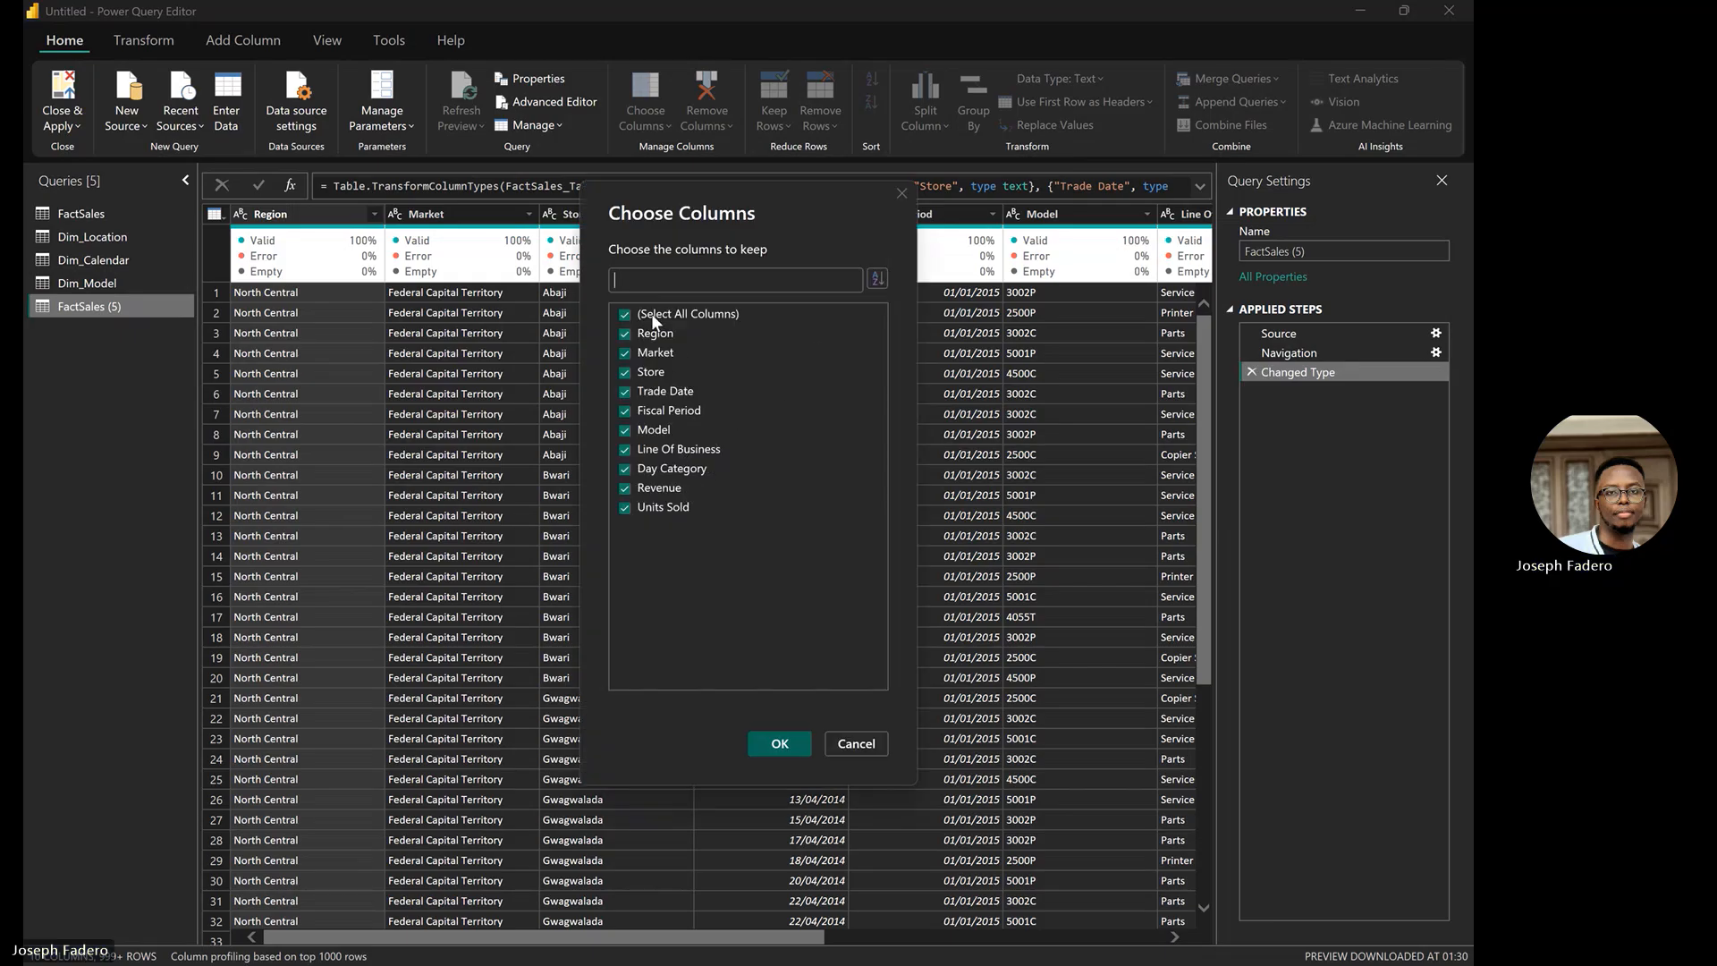
click(624, 315)
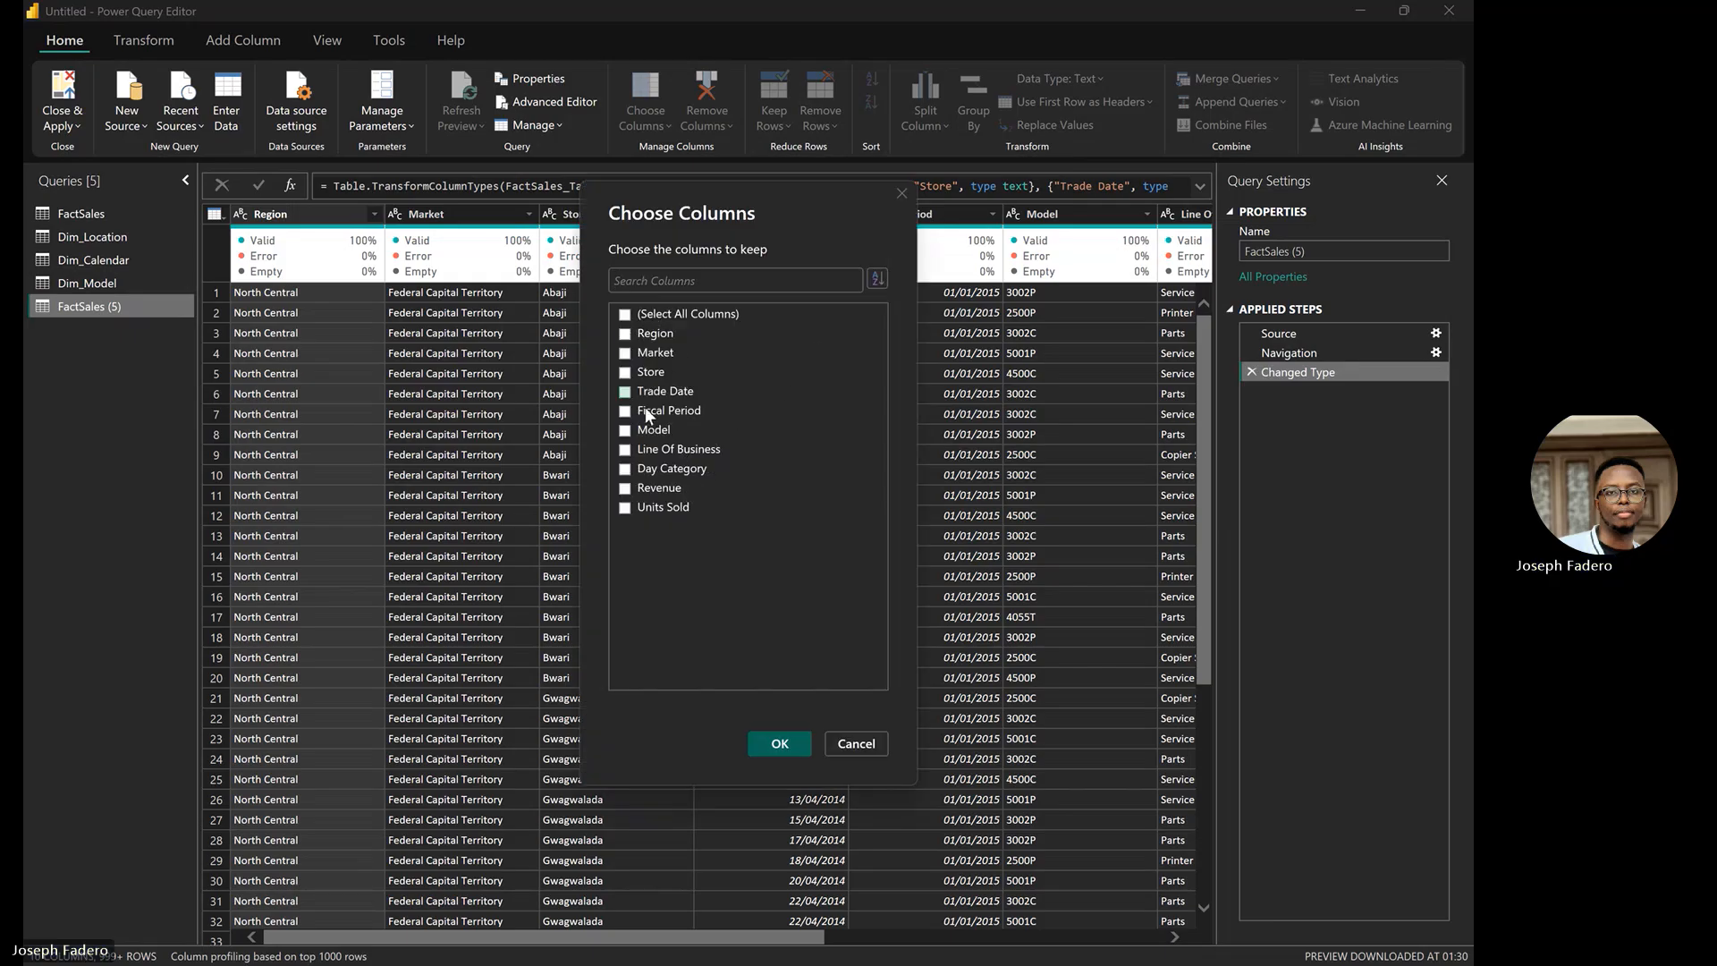
click(640, 453)
click(780, 743)
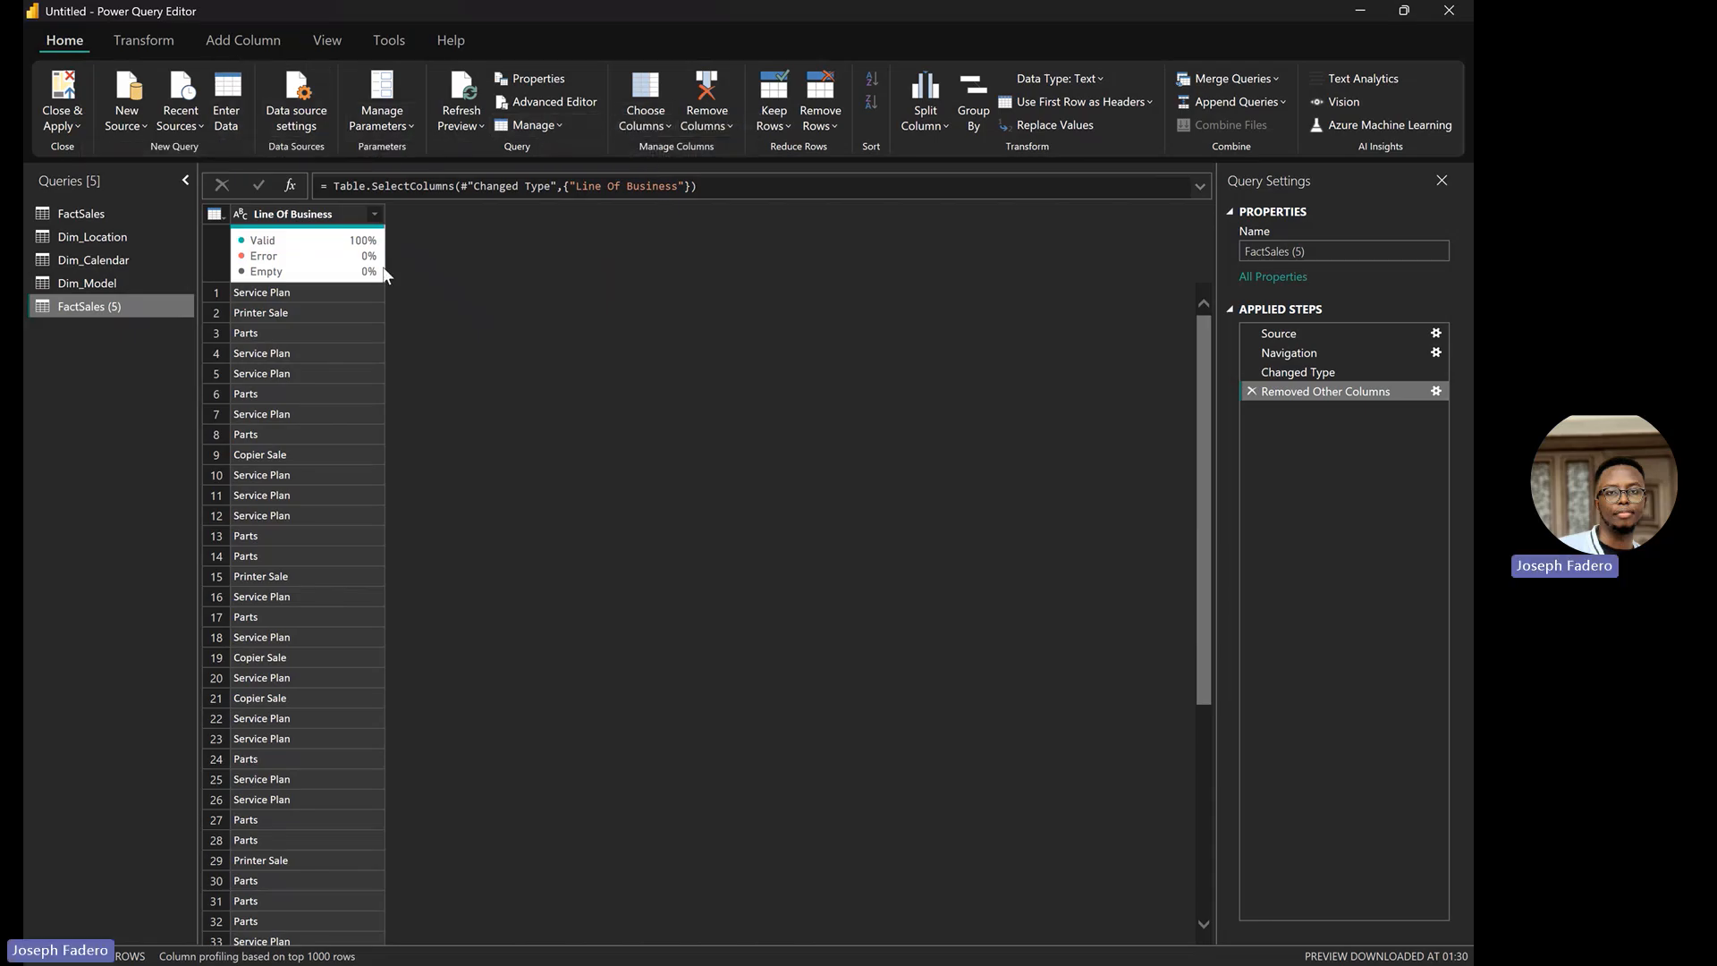
right_click(318, 219)
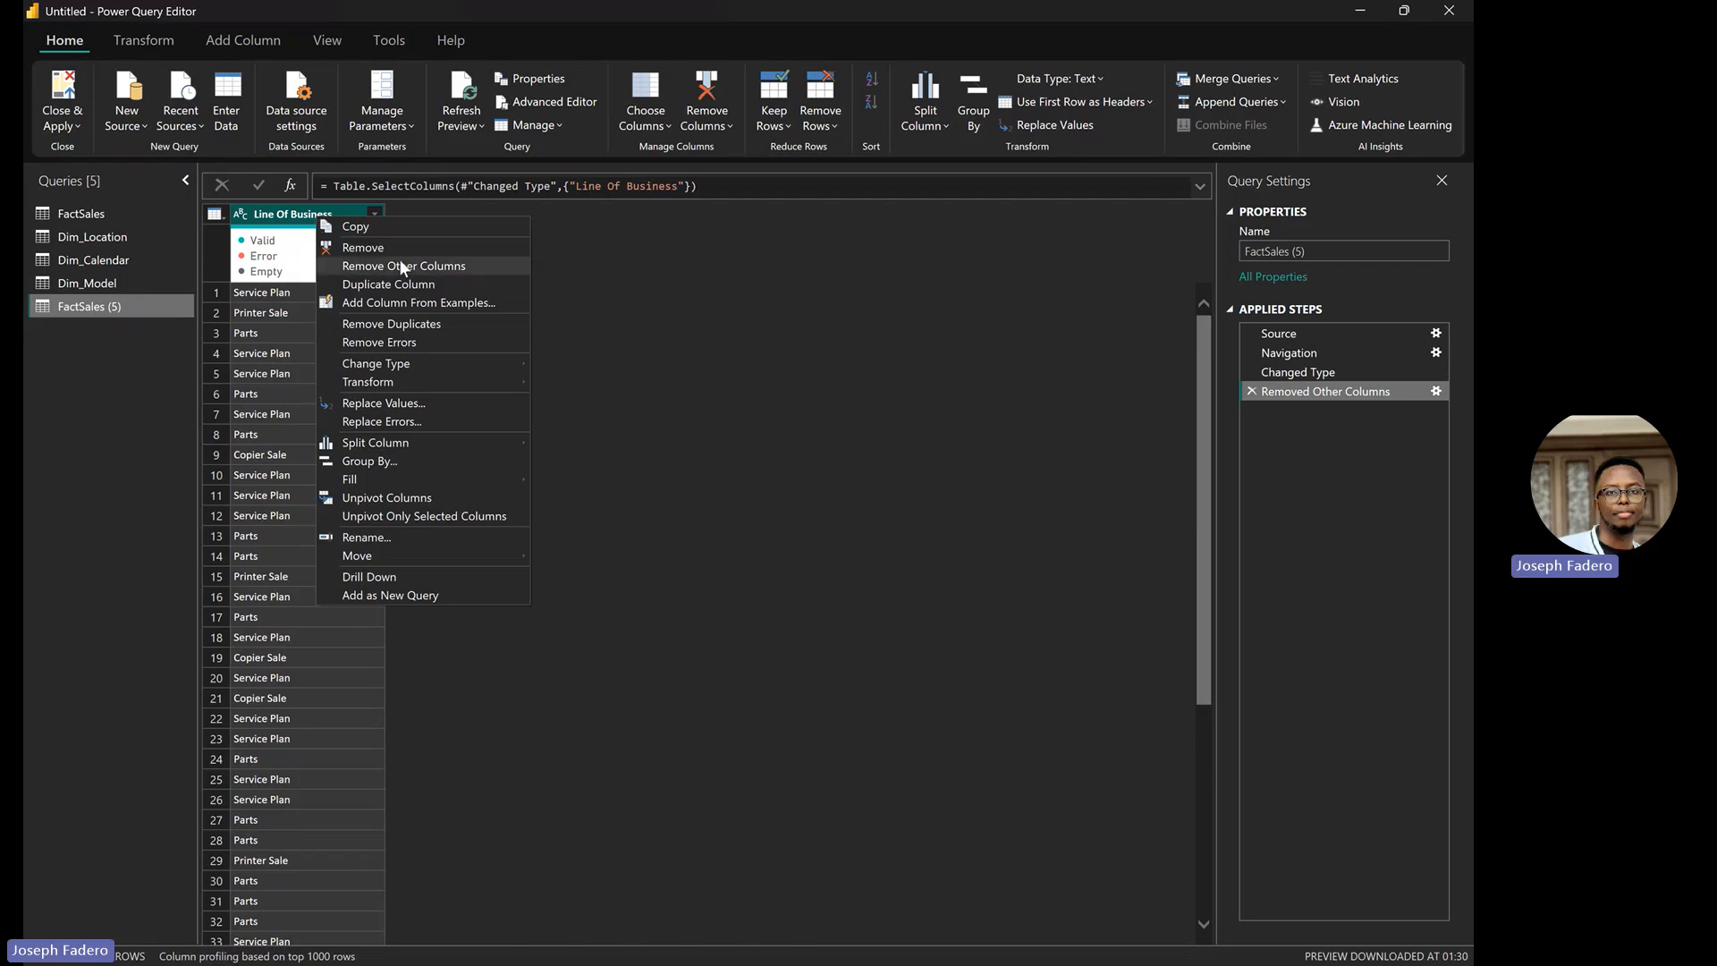
click(417, 324)
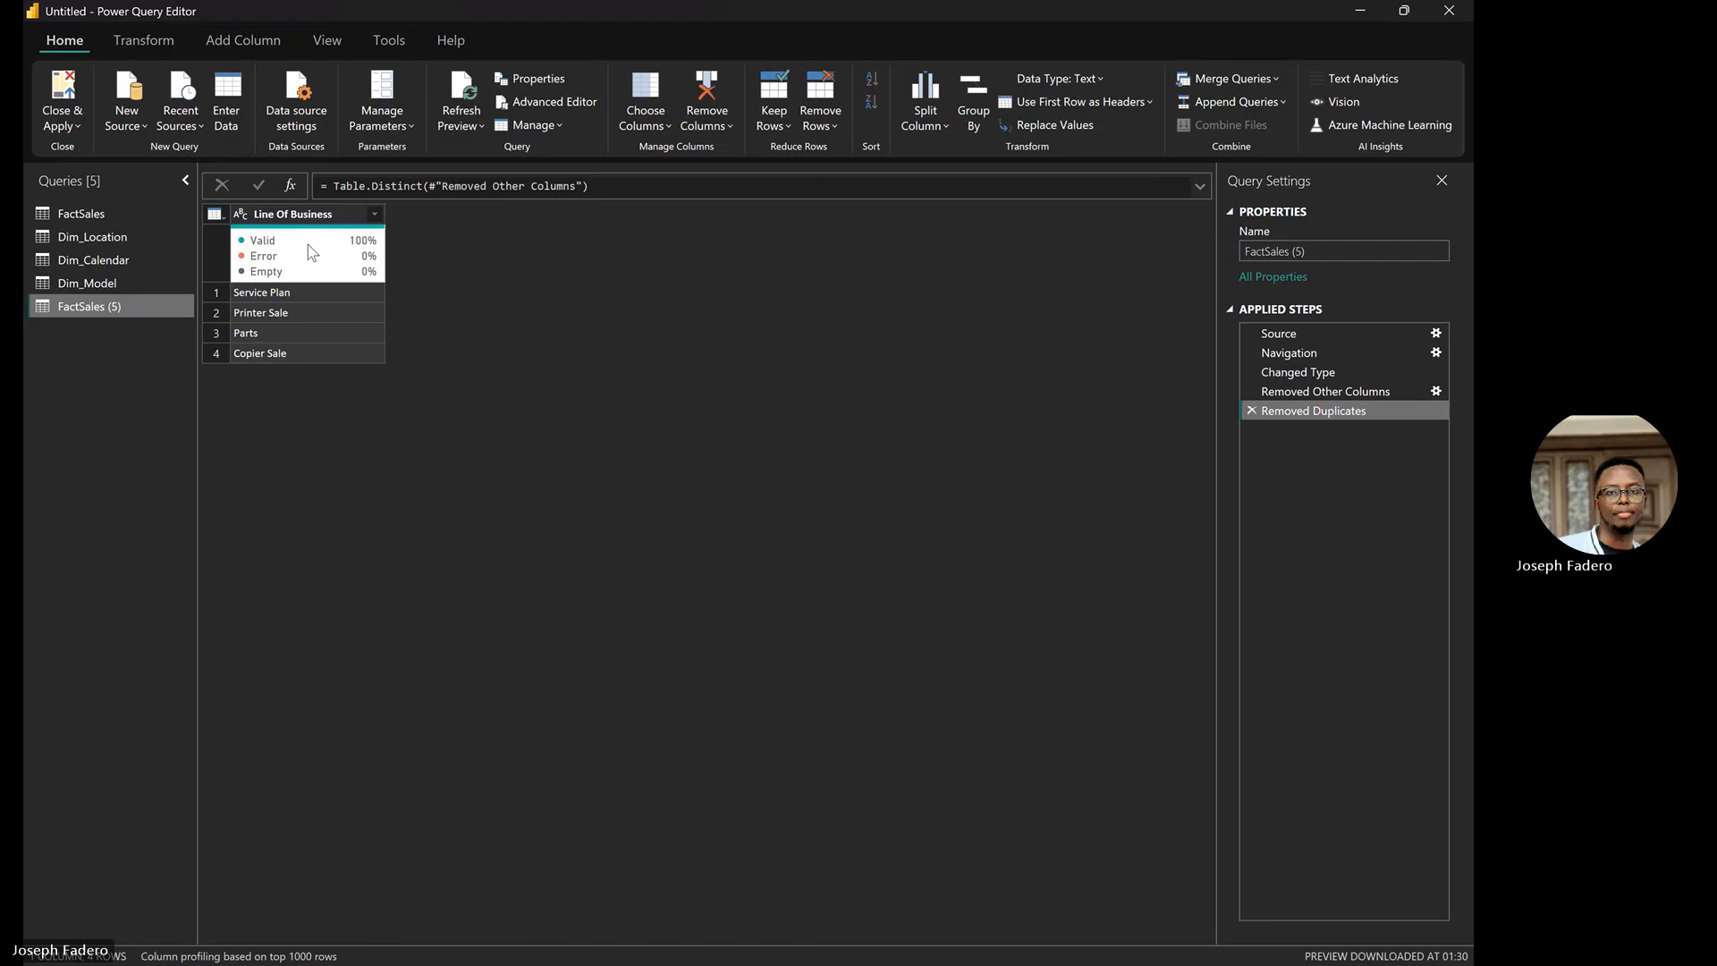
Add an index column starting from 1 to the FactSales (5) query and rename the query as Dim_LOB
click(259, 43)
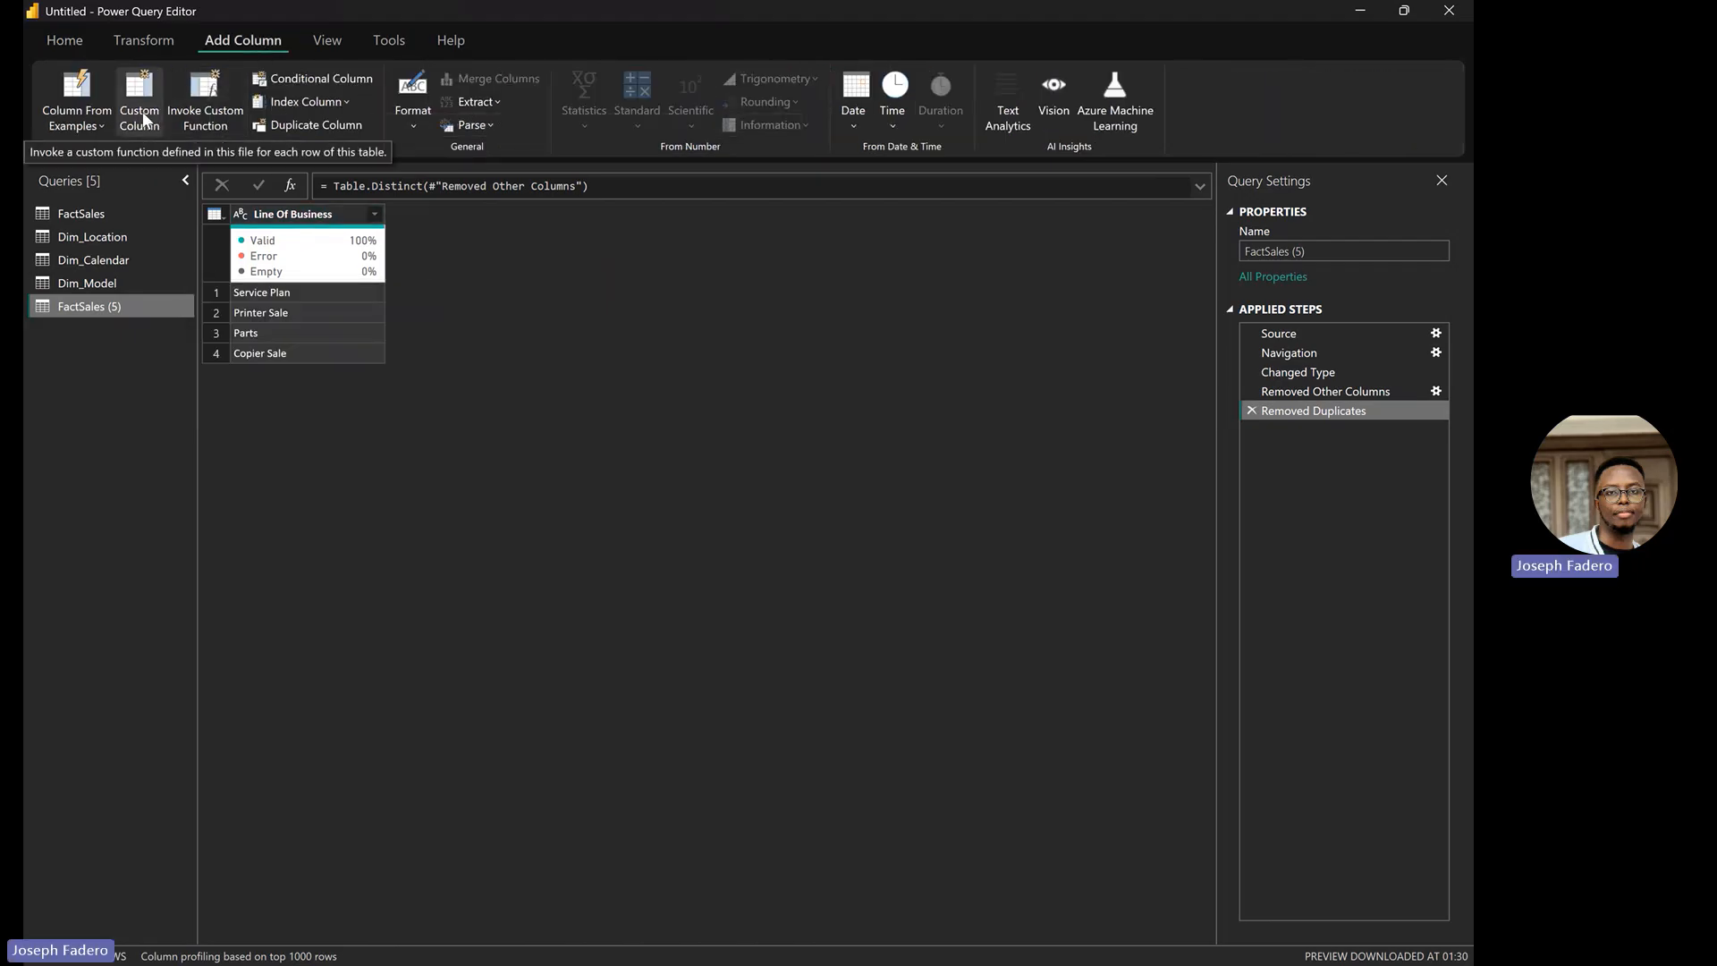
click(322, 103)
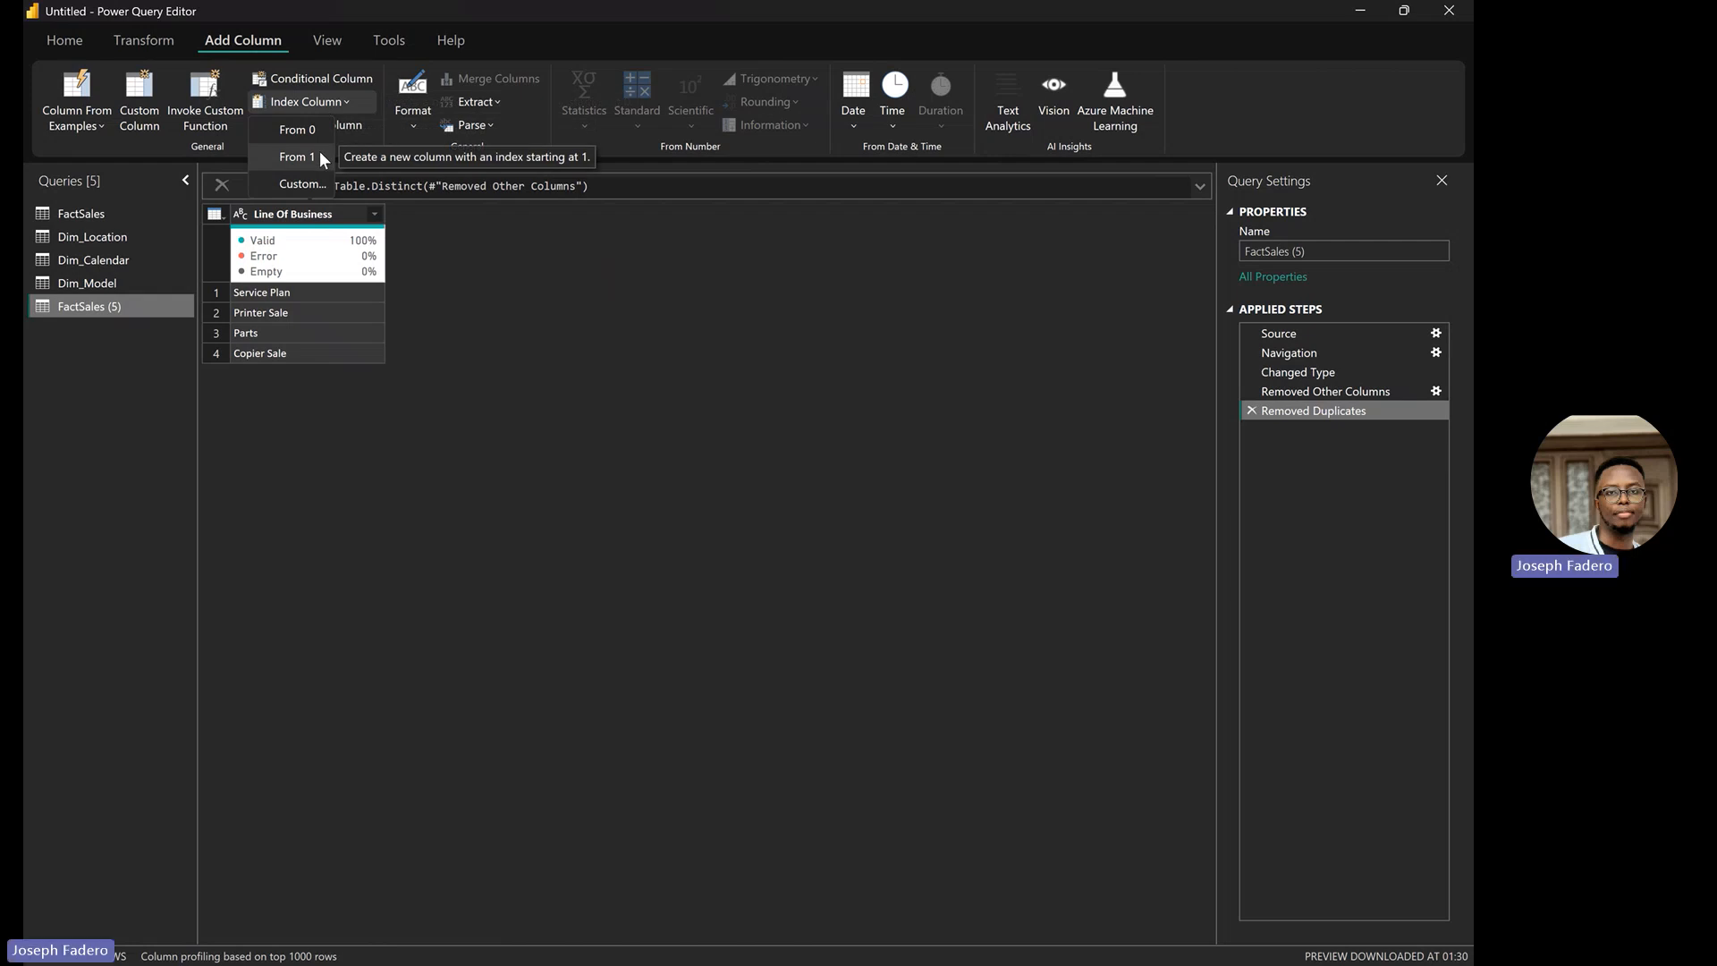
click(319, 154)
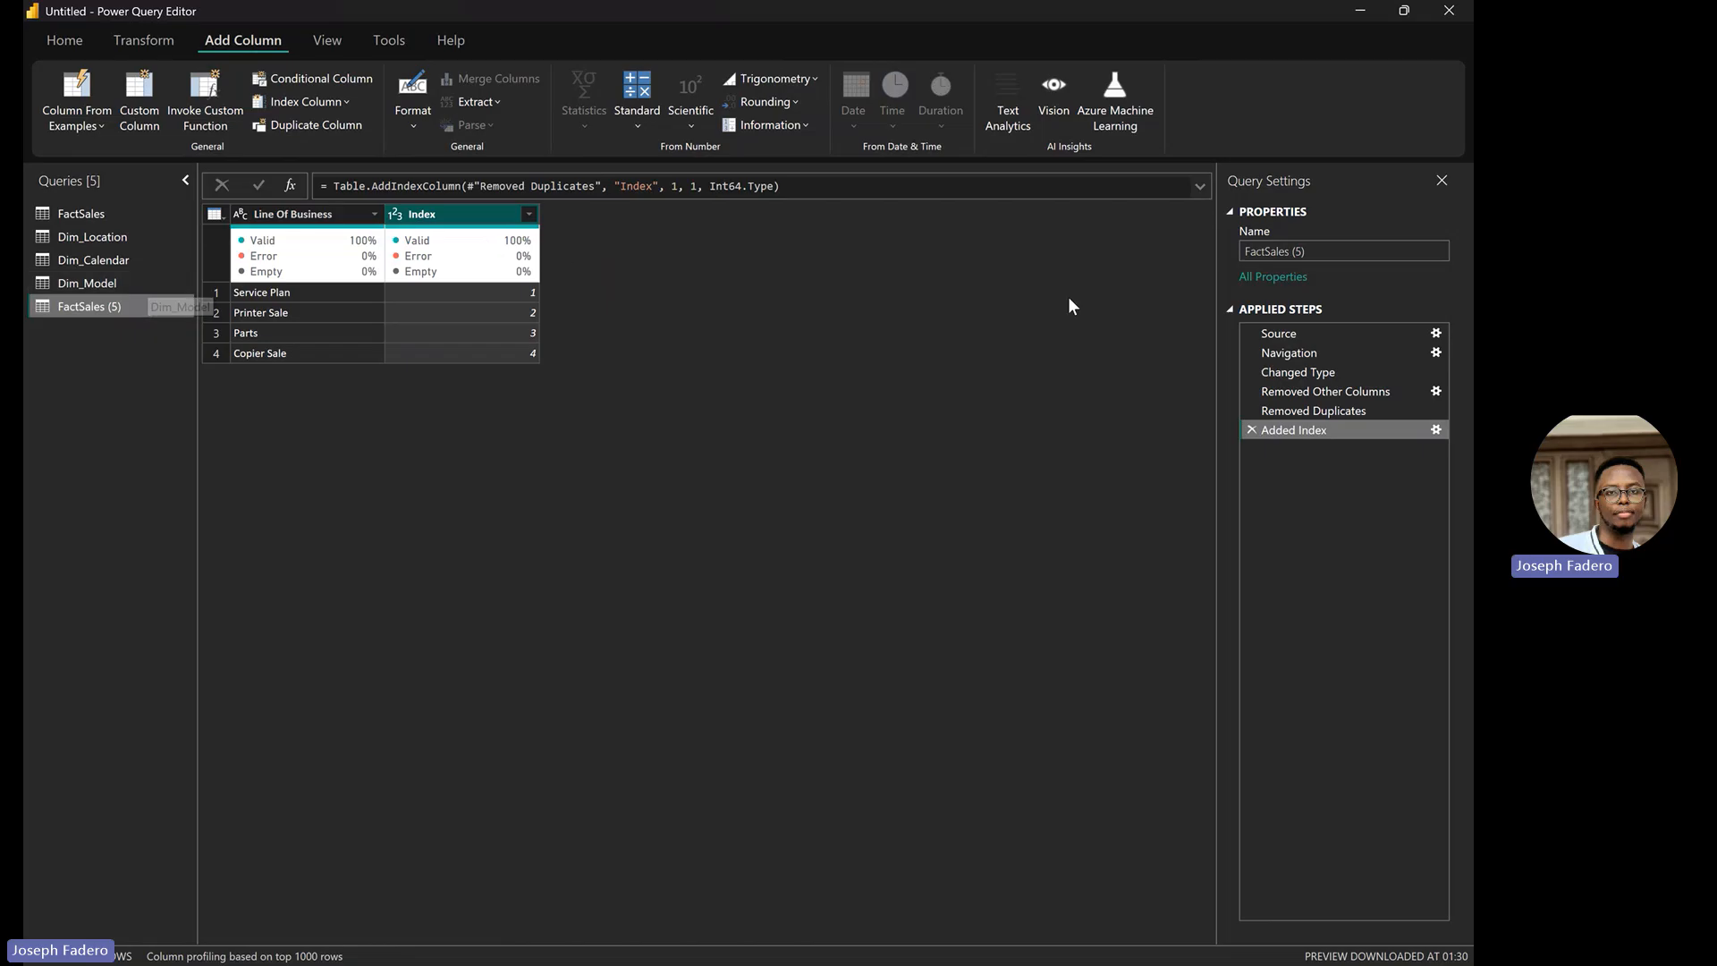
click(1313, 257)
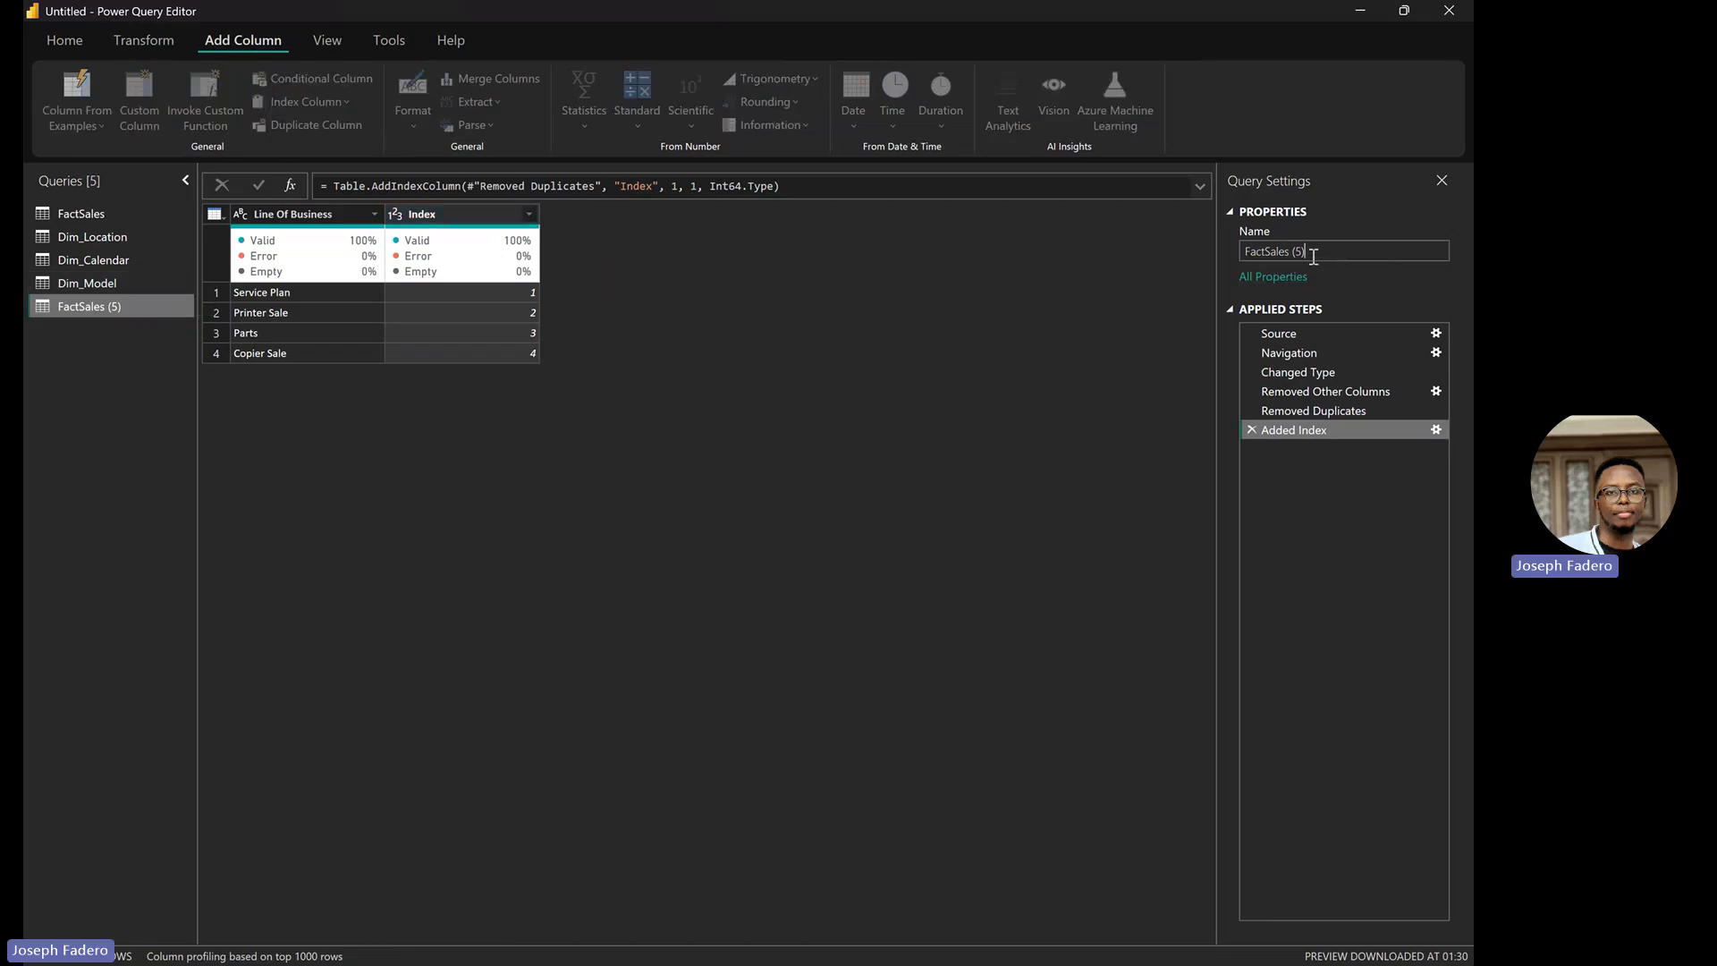
drag(1313, 256, 1190, 259)
text(Dim_)
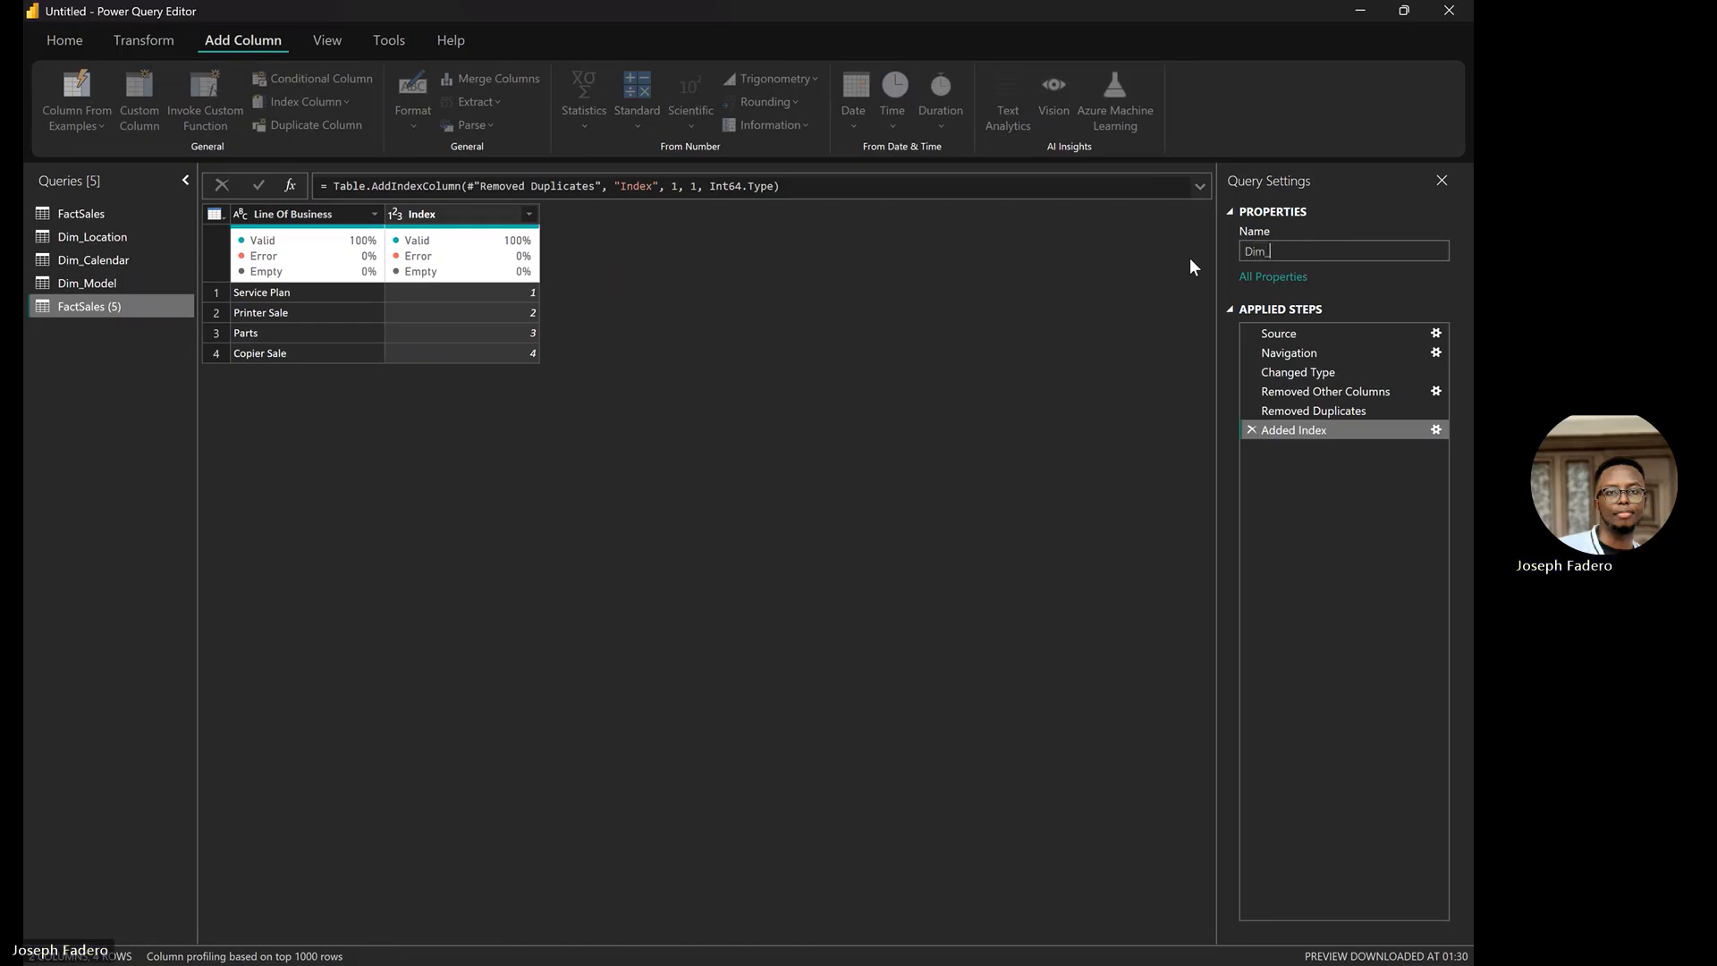
text(LOB)
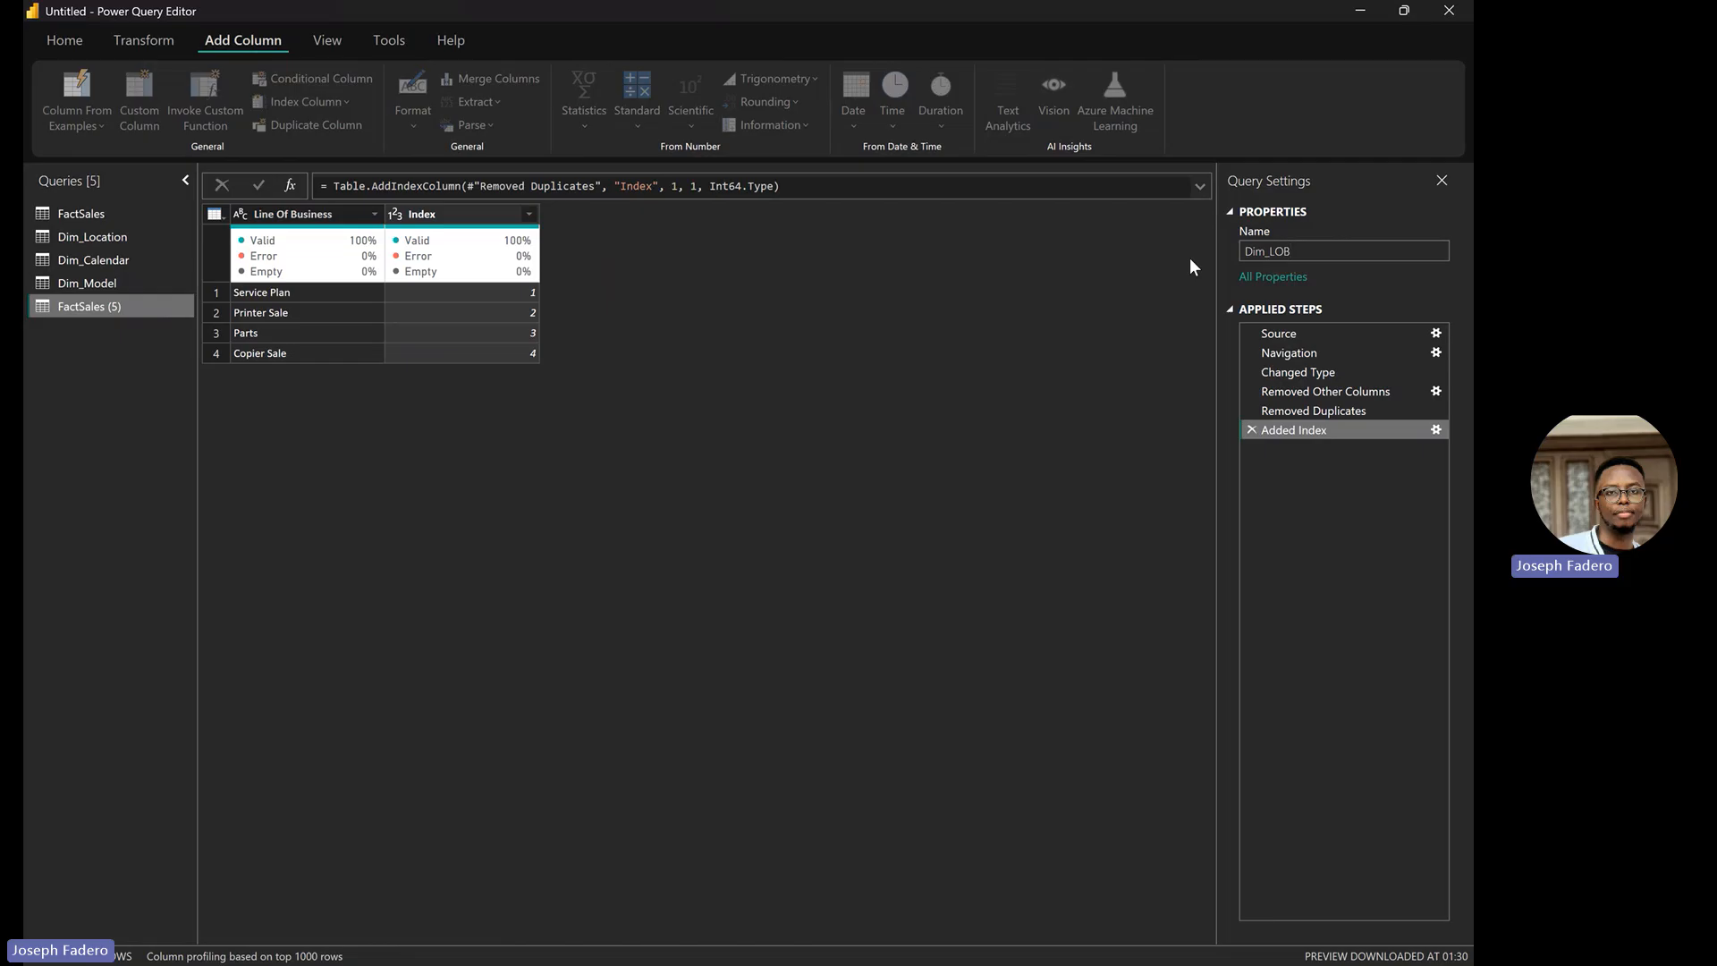
key(Return)
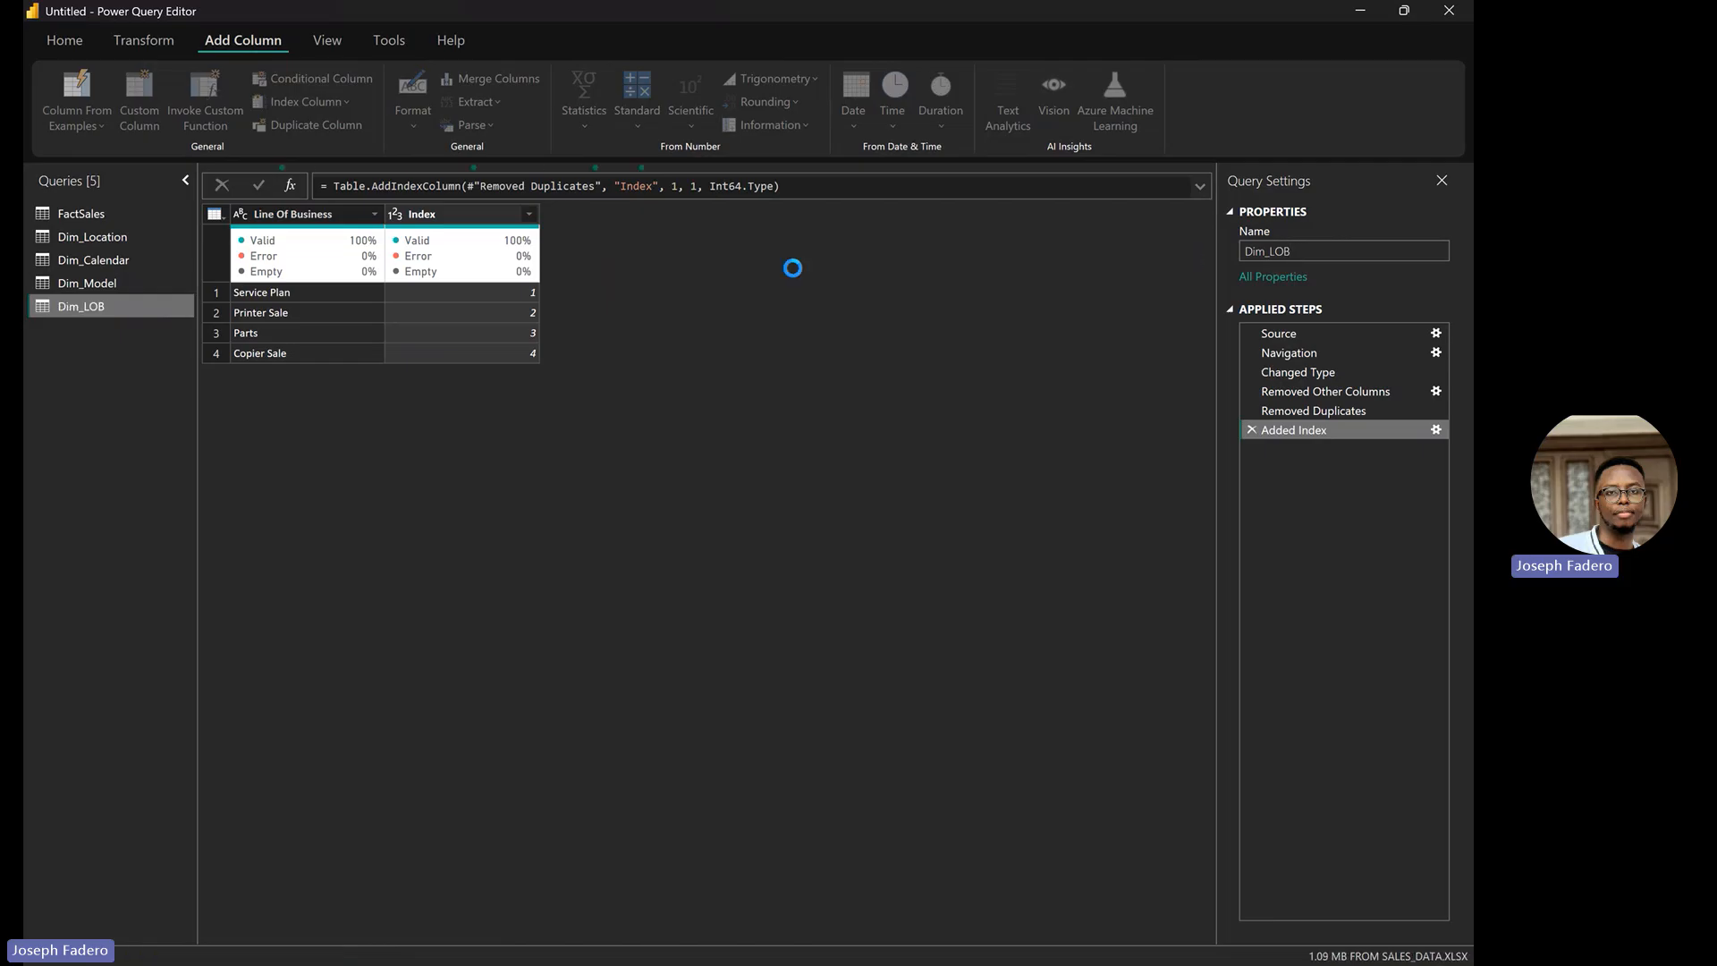
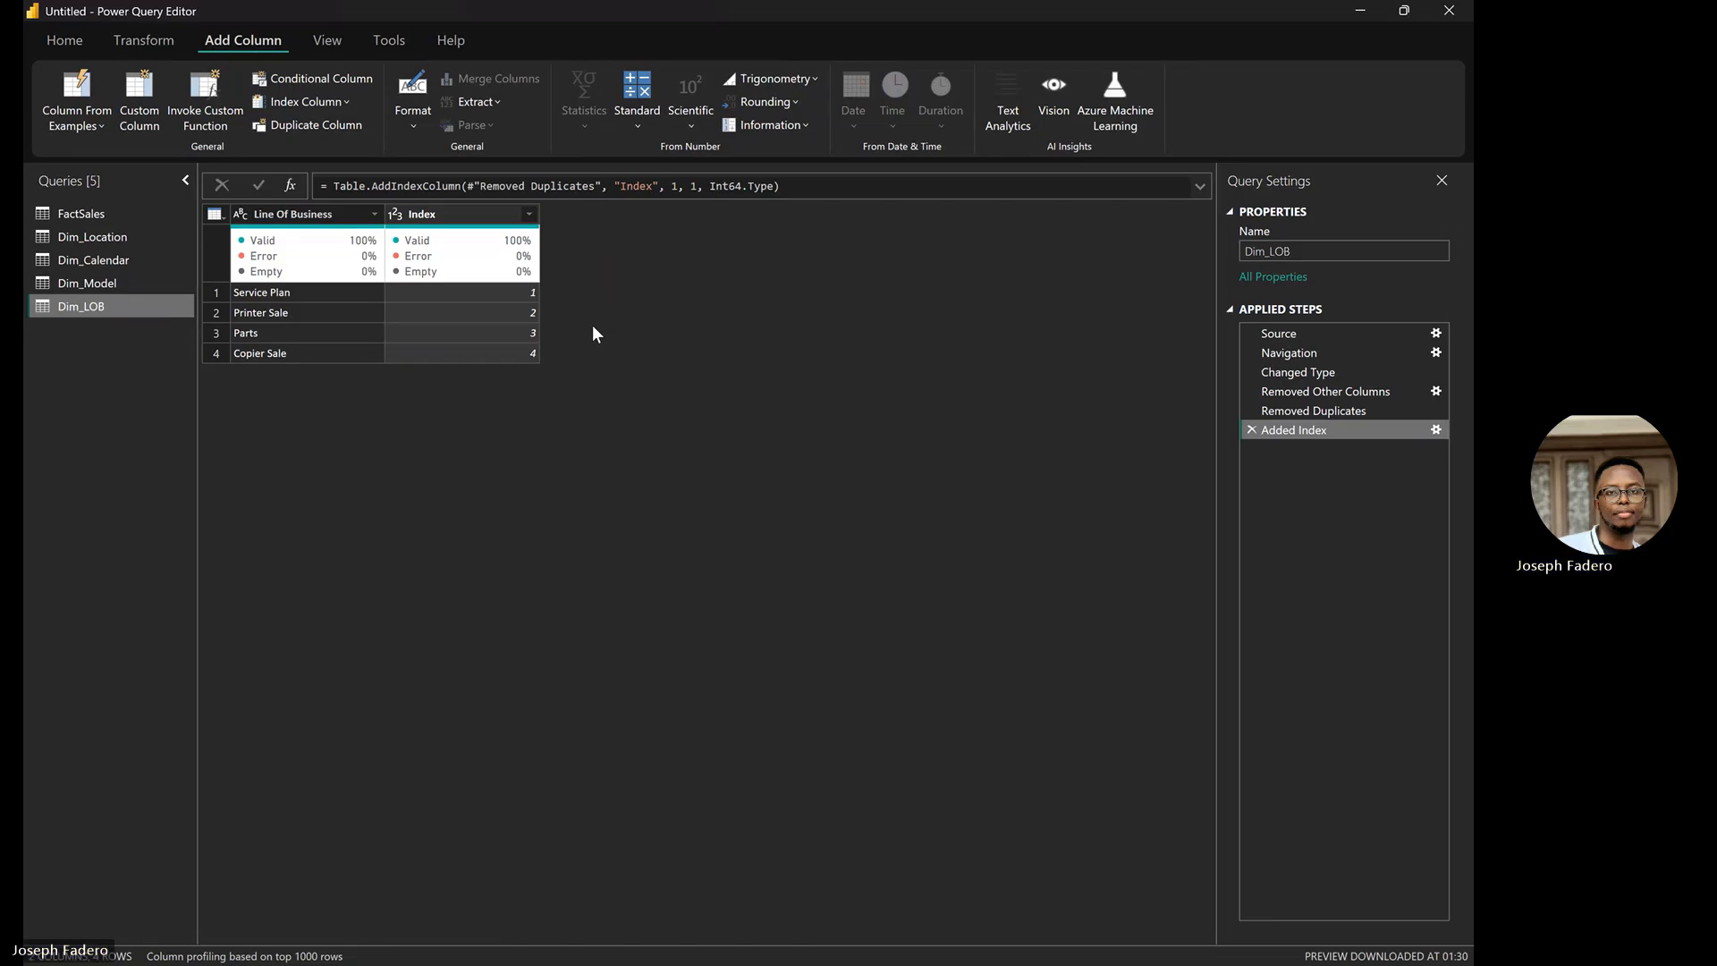
Add an index column starting from 1 to the Dim_Model query and rename that column as ModelID
click(100, 279)
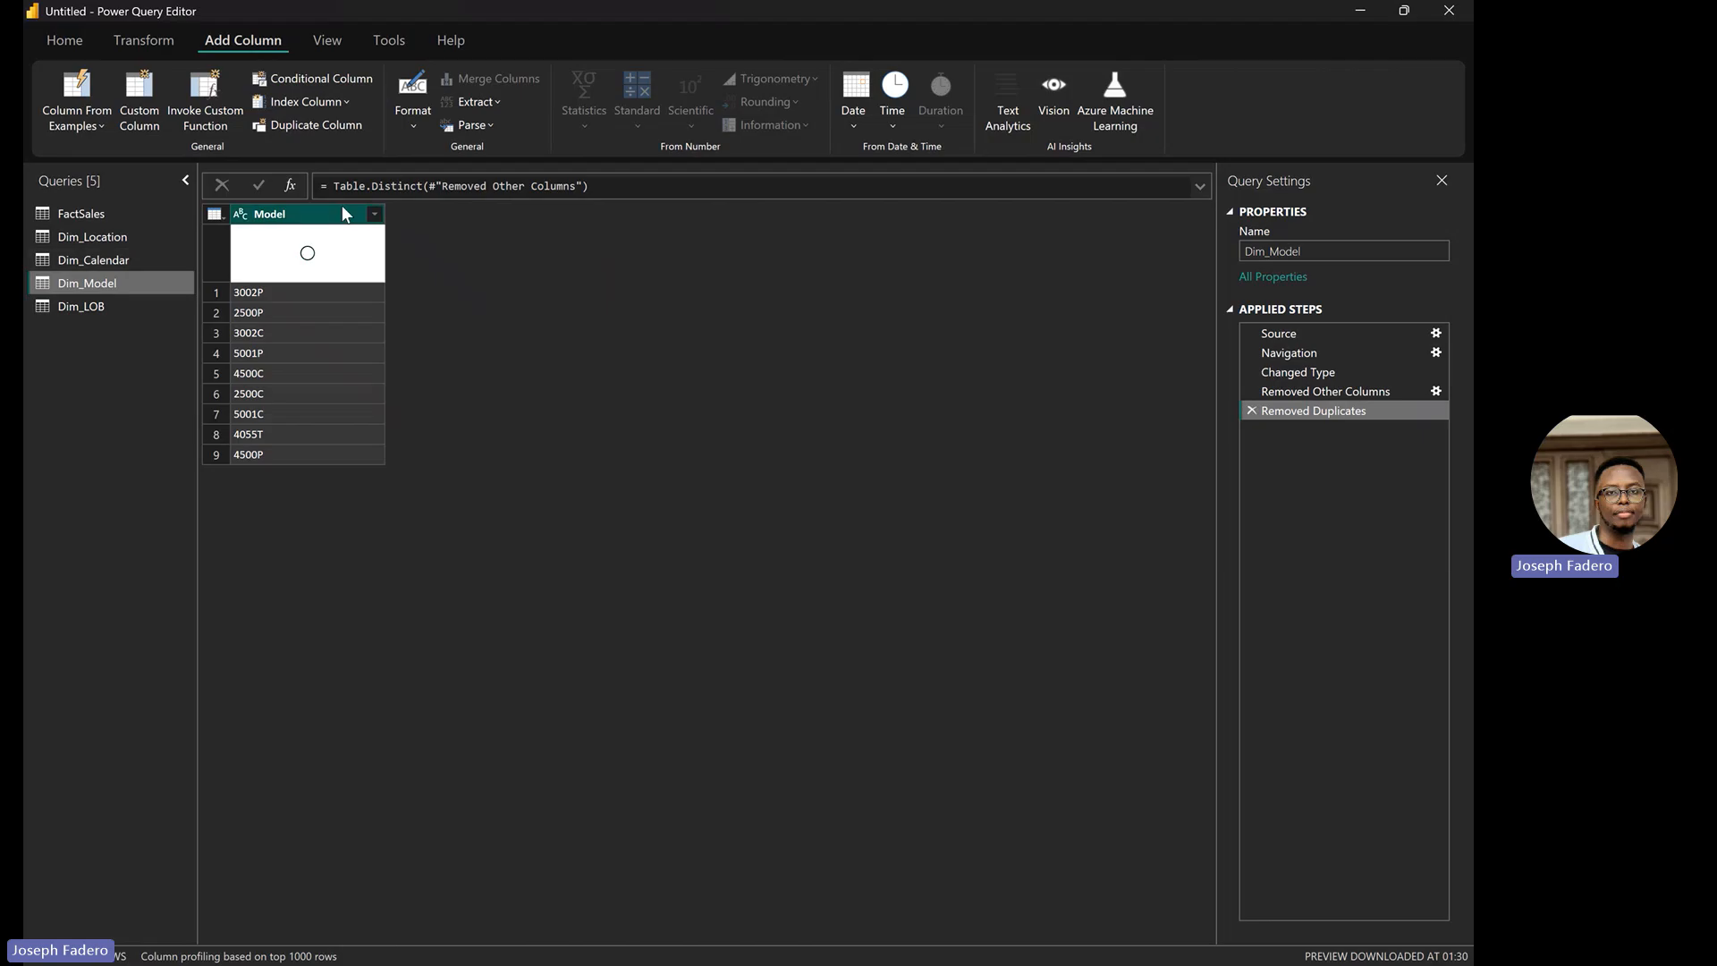
click(323, 104)
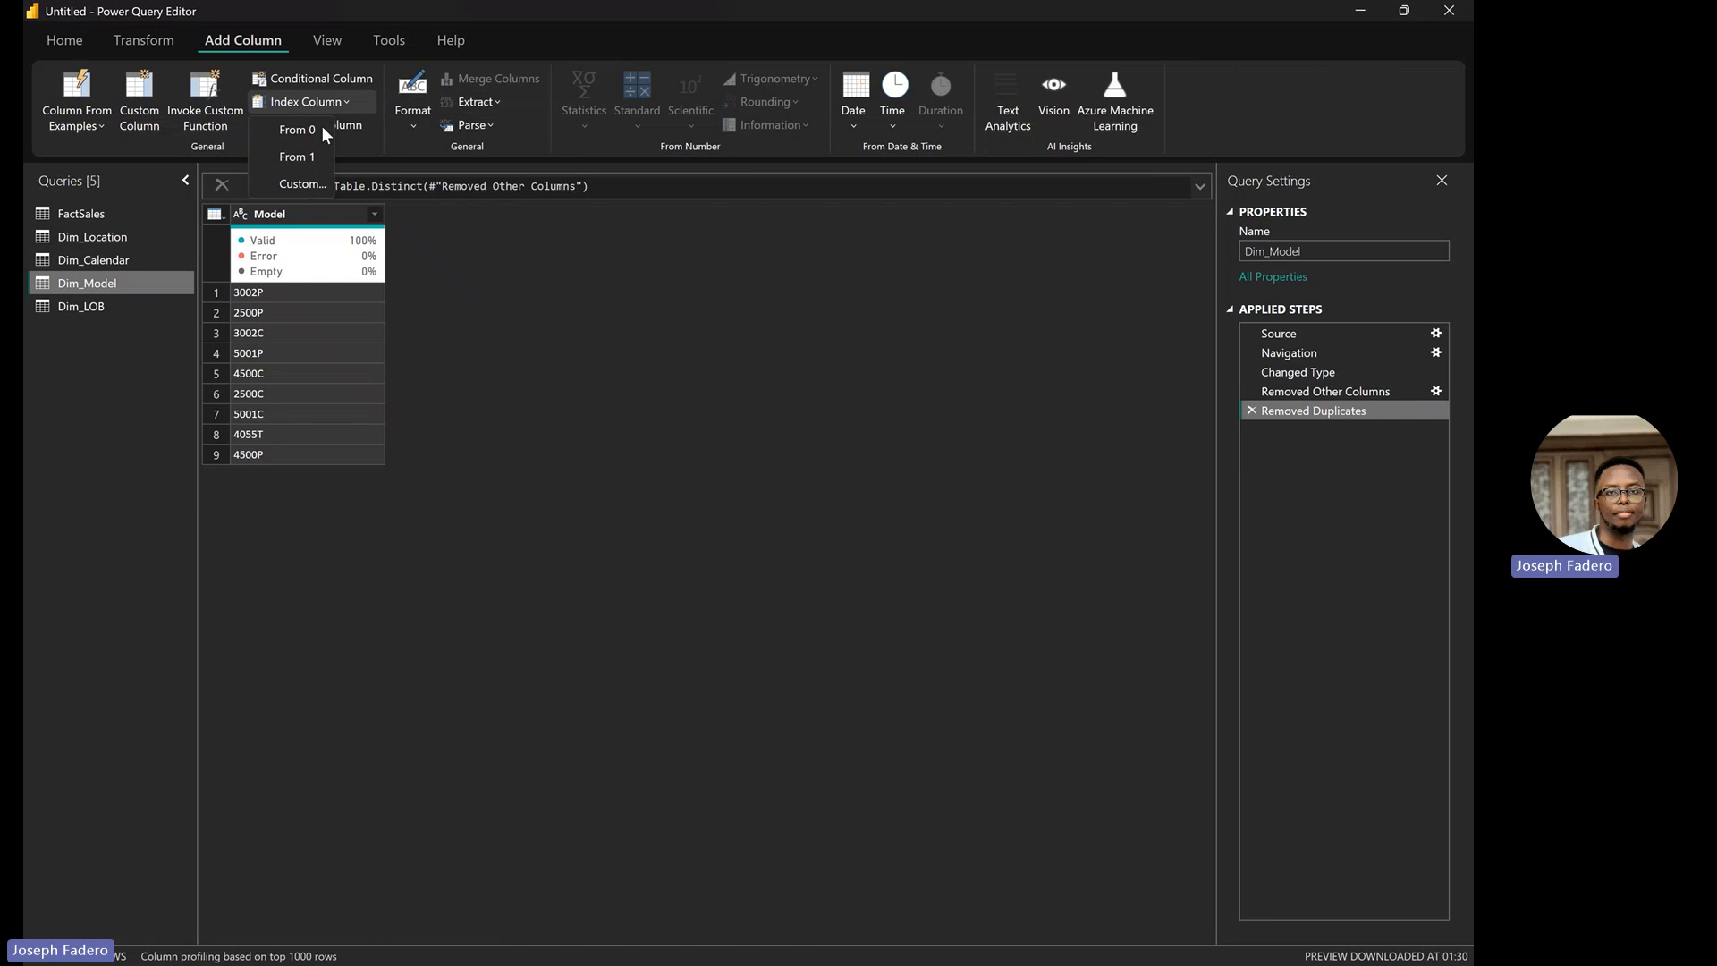
click(301, 155)
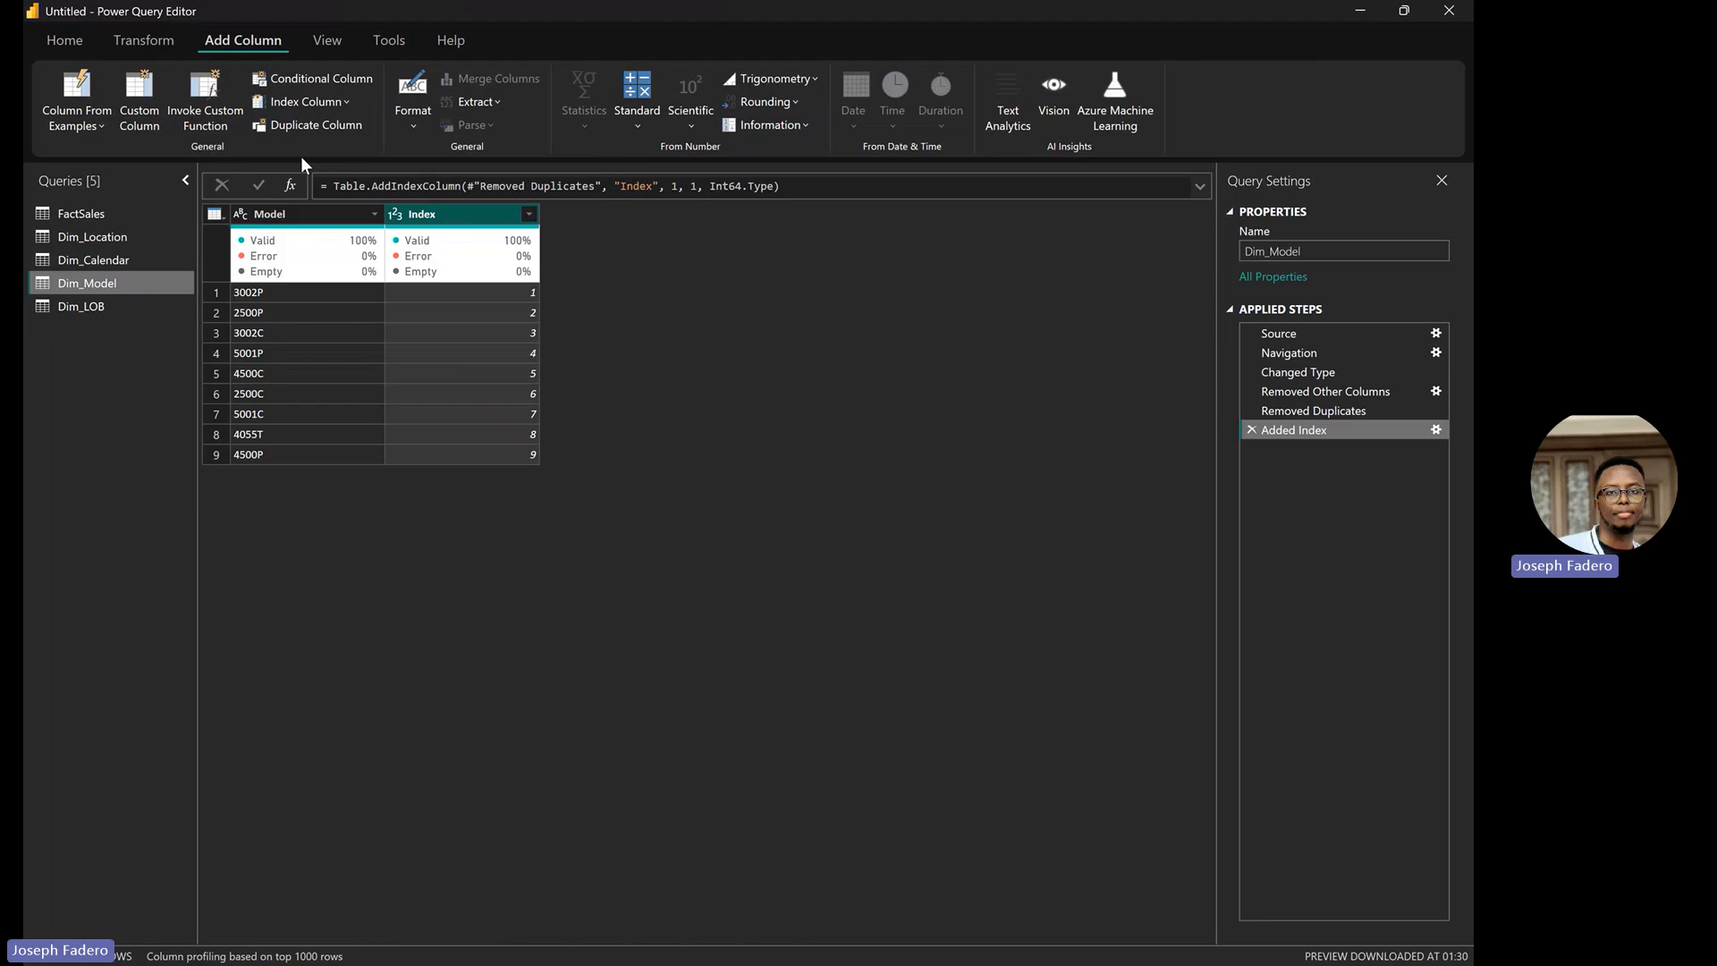
double_click(438, 217)
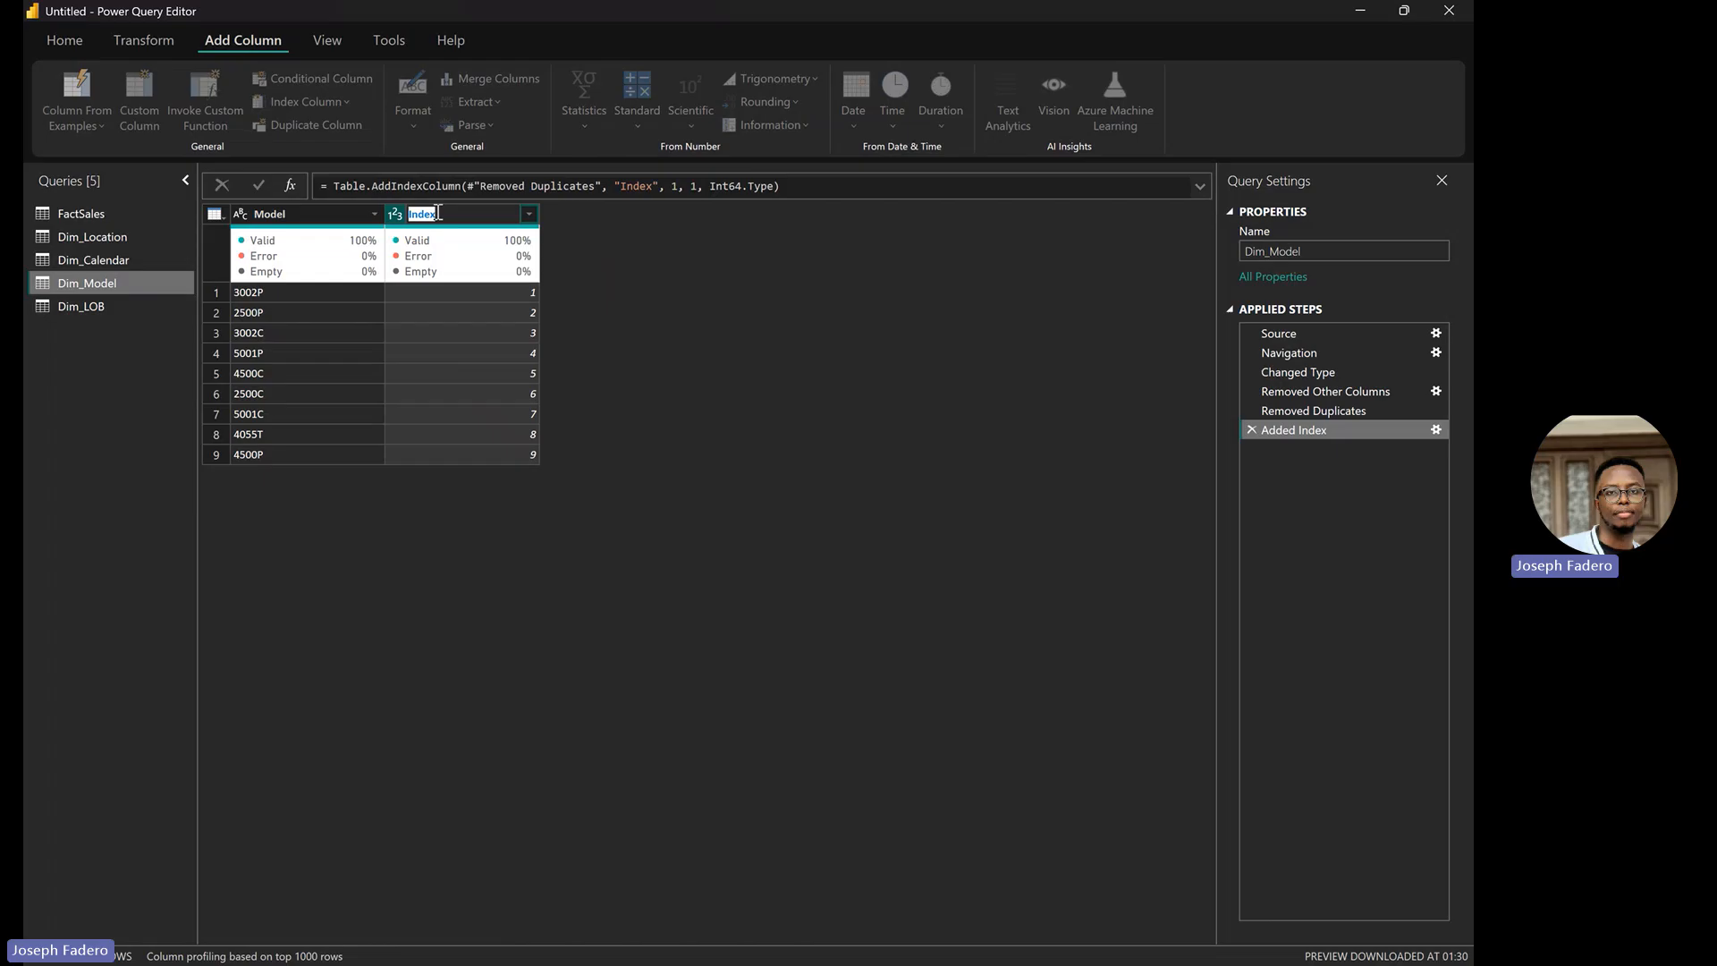
text(Mode)
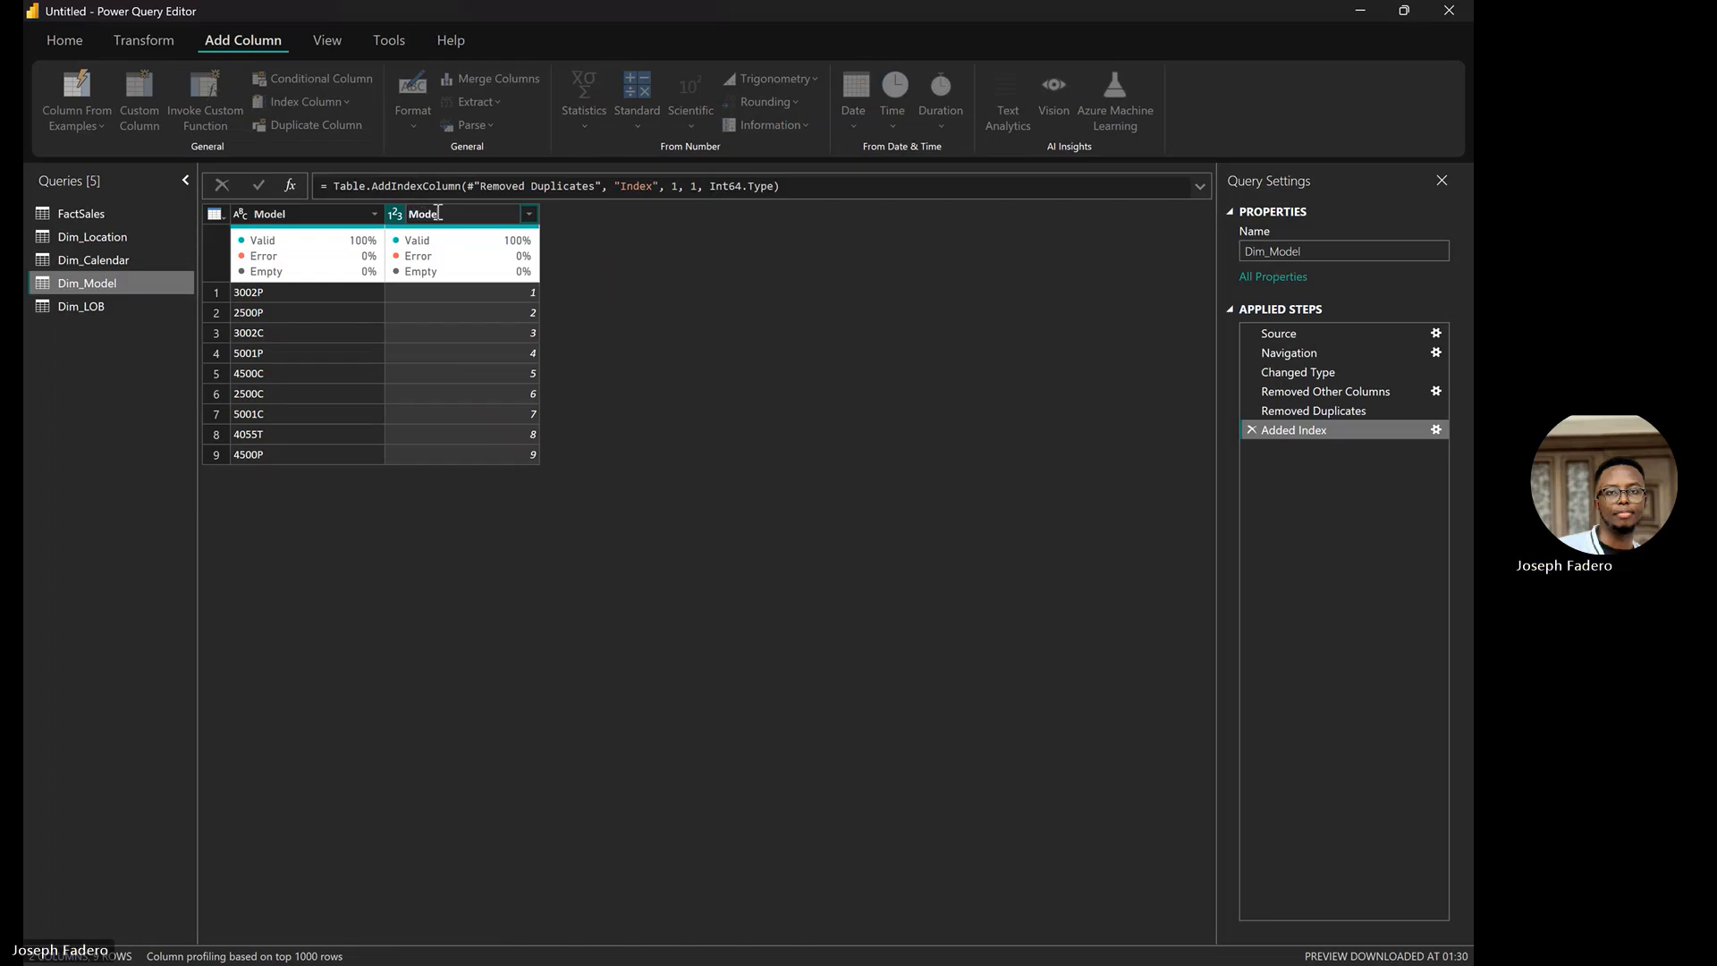
text(l ID)
key(Return)
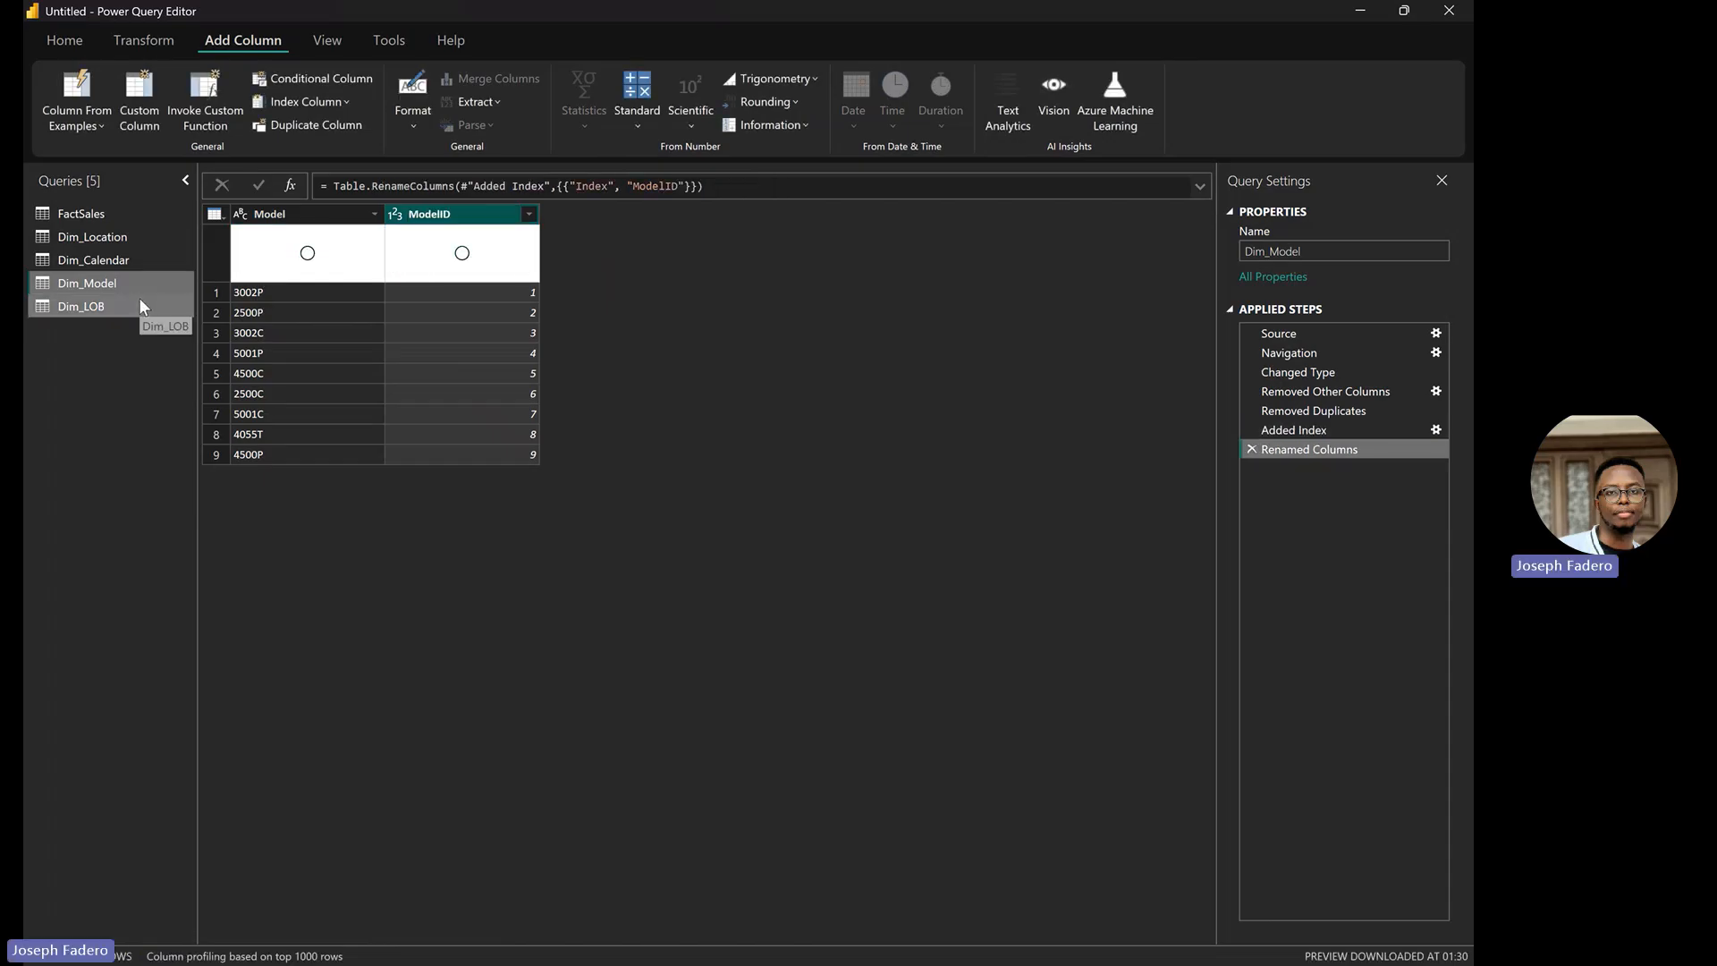
Rename the Index column in the Dim_LOB query as LOBID
click(139, 305)
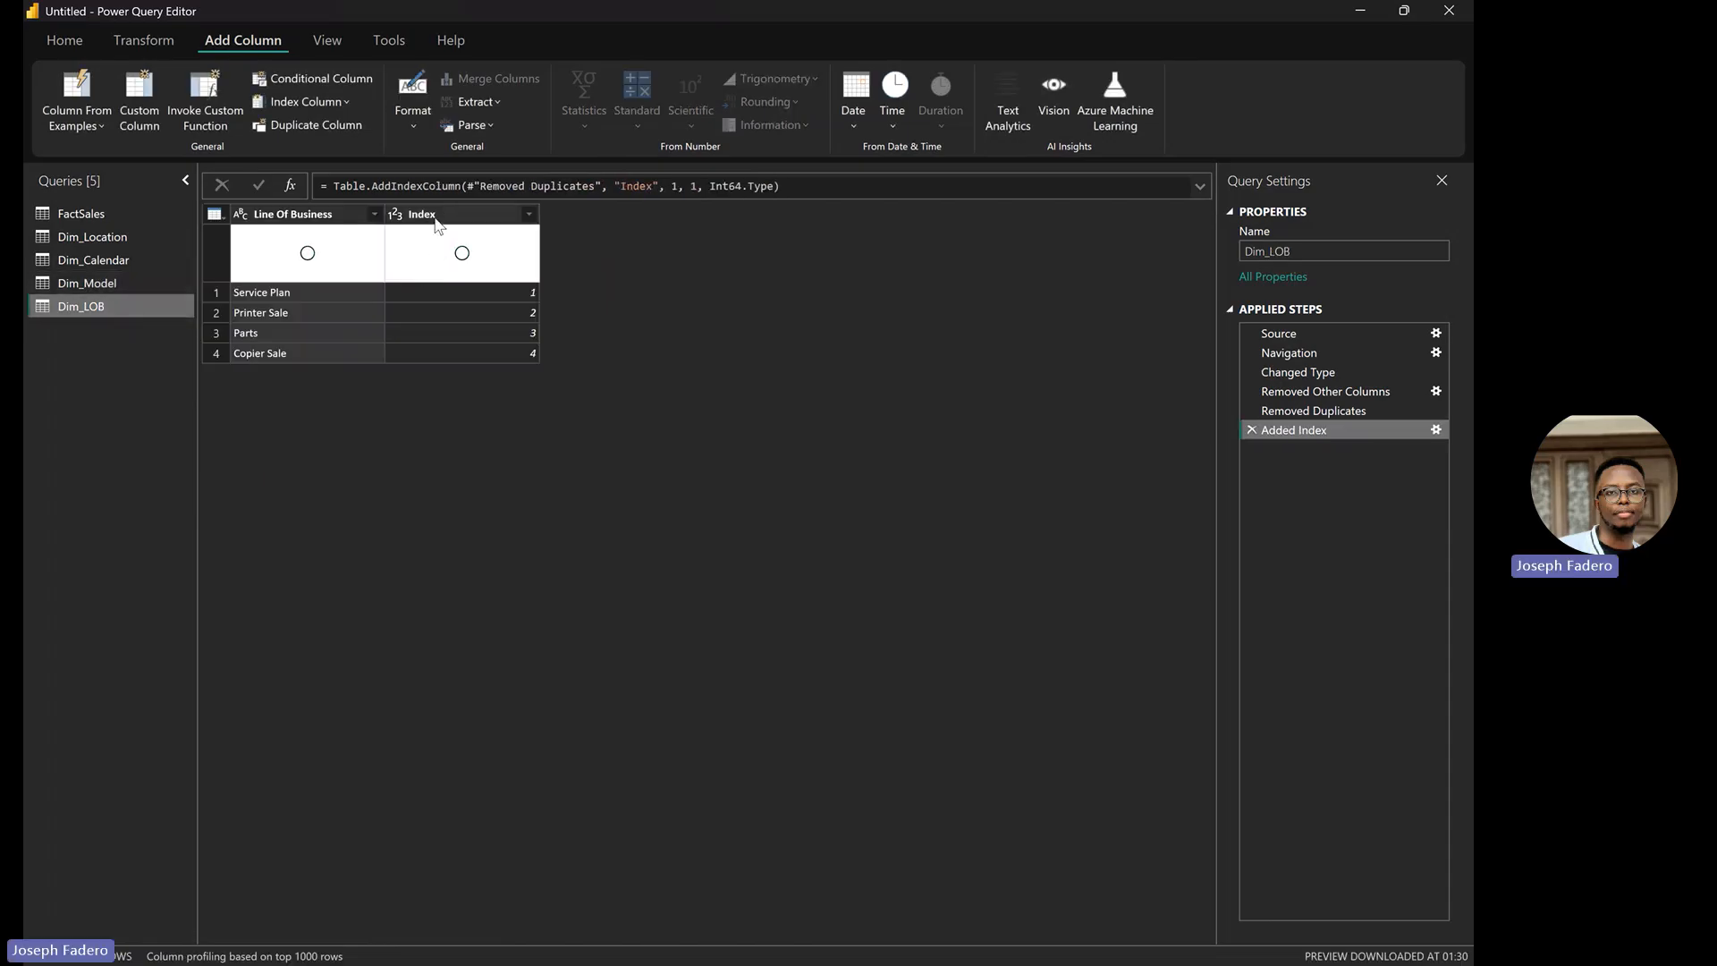
double_click(436, 215)
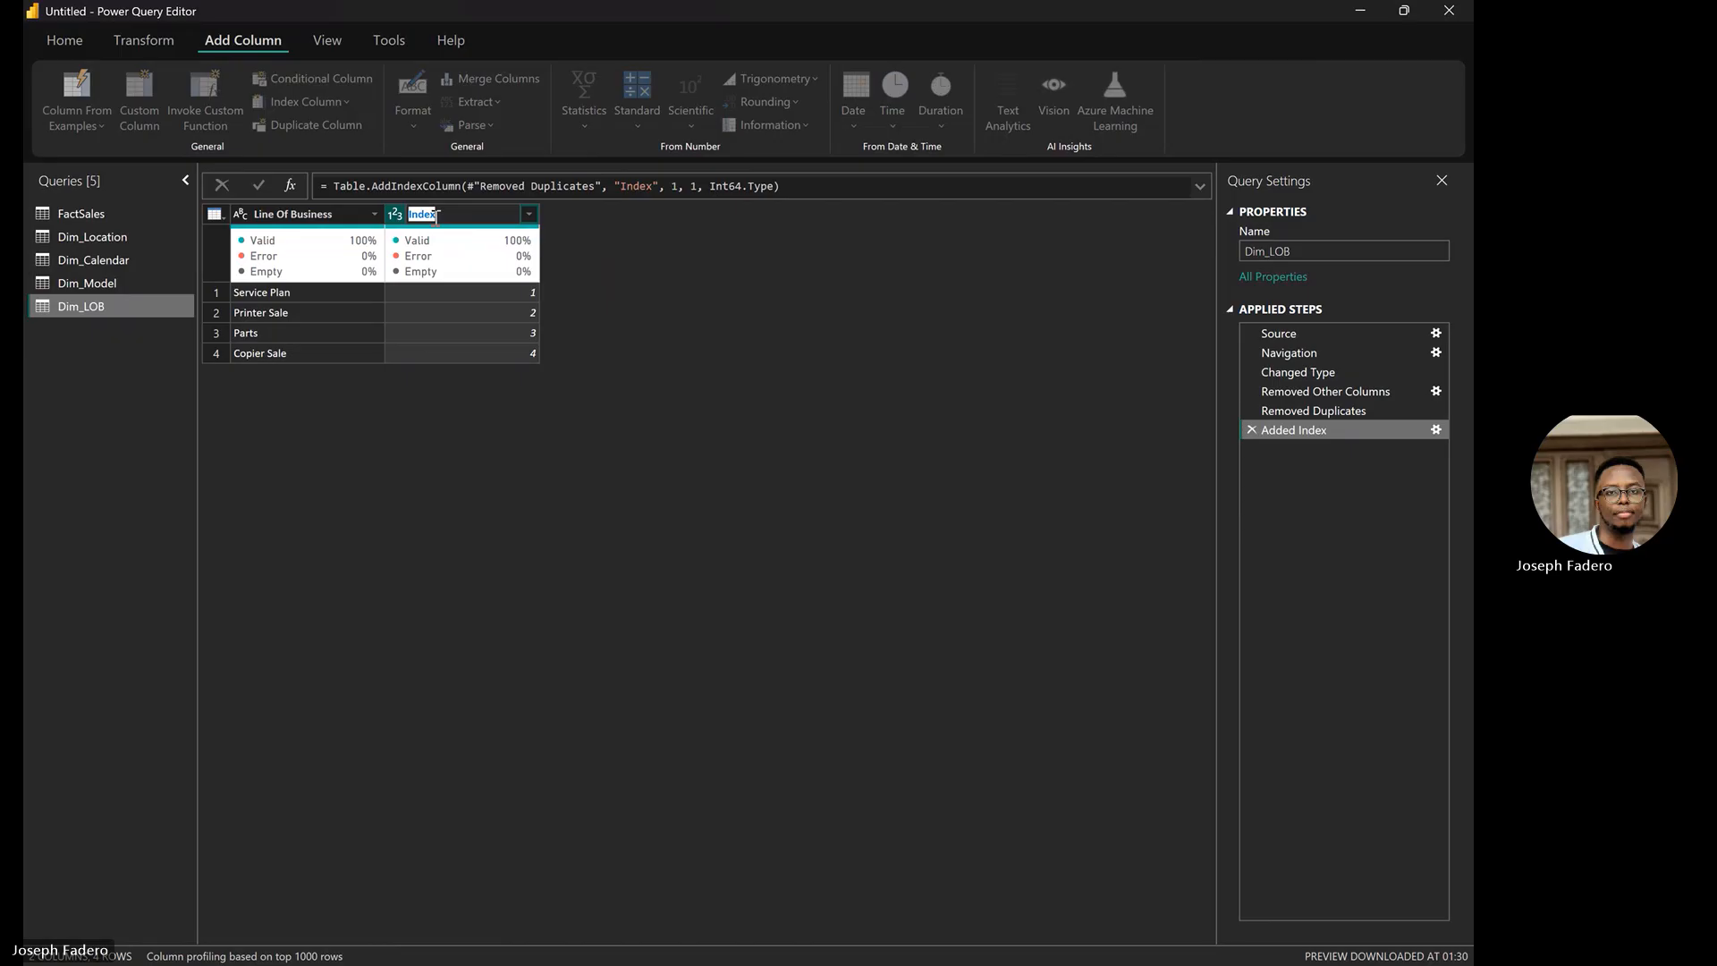
text(LOB)
text(_ID)
key(BackSpace)
key(BackSpace)
key(BackSpace)
text(ID)
key(Return)
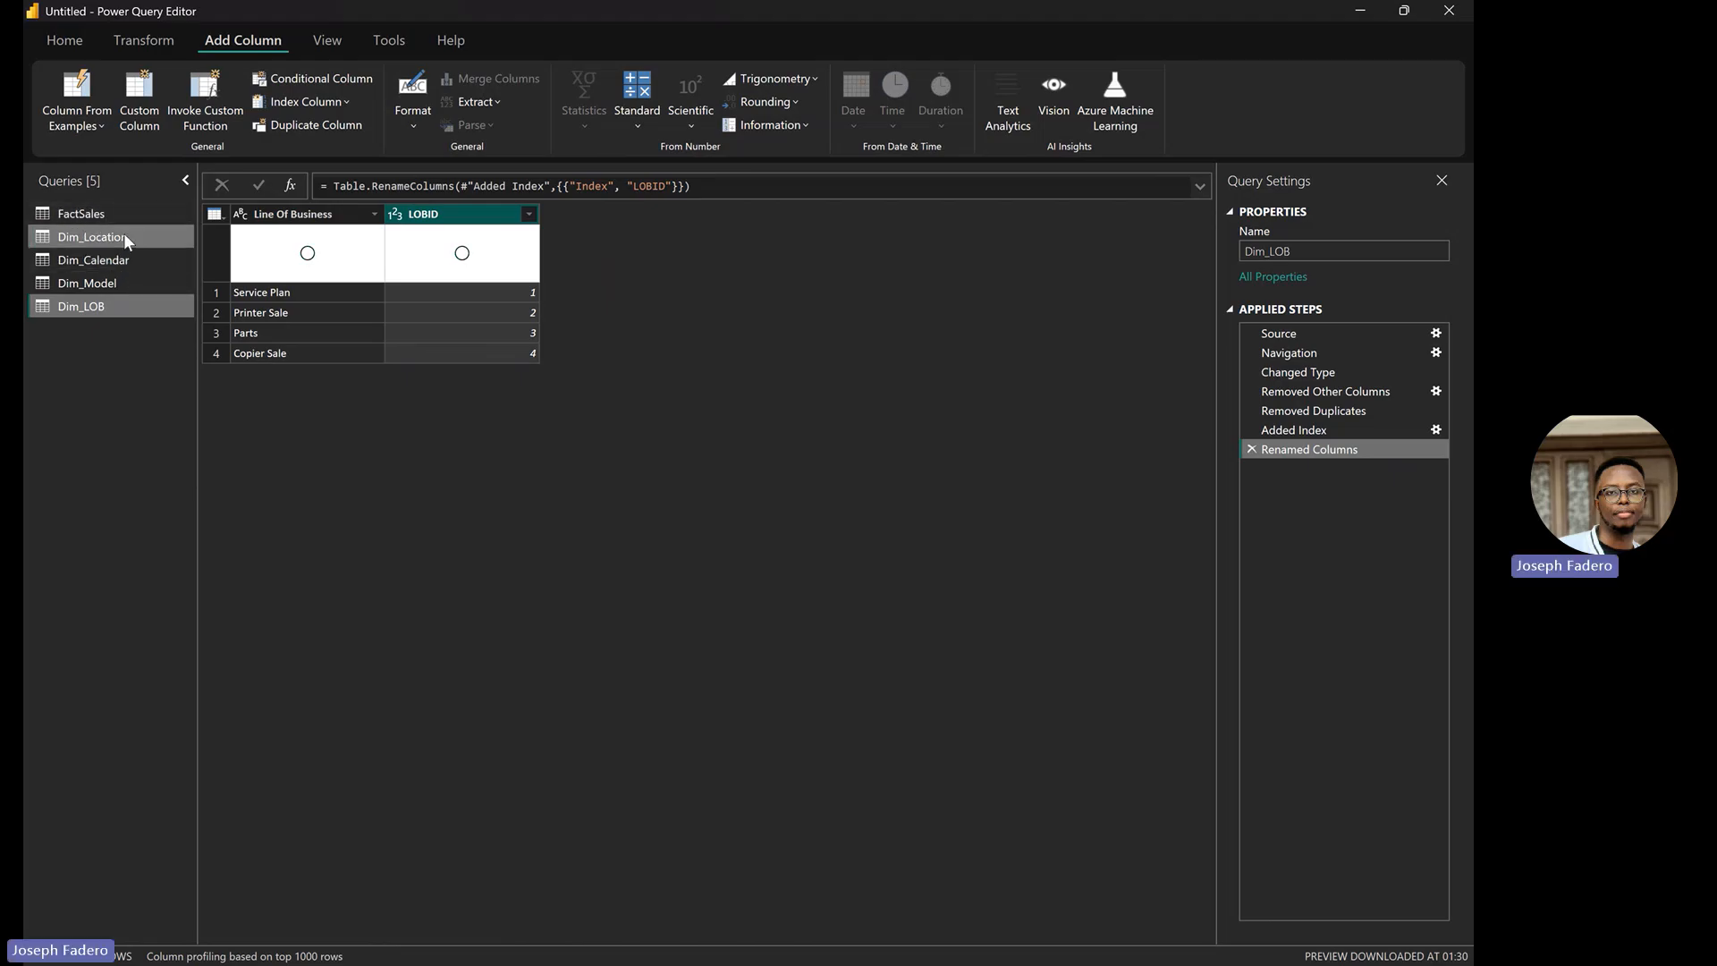
Add an index column starting from 1 to the Dim_Location query
click(124, 233)
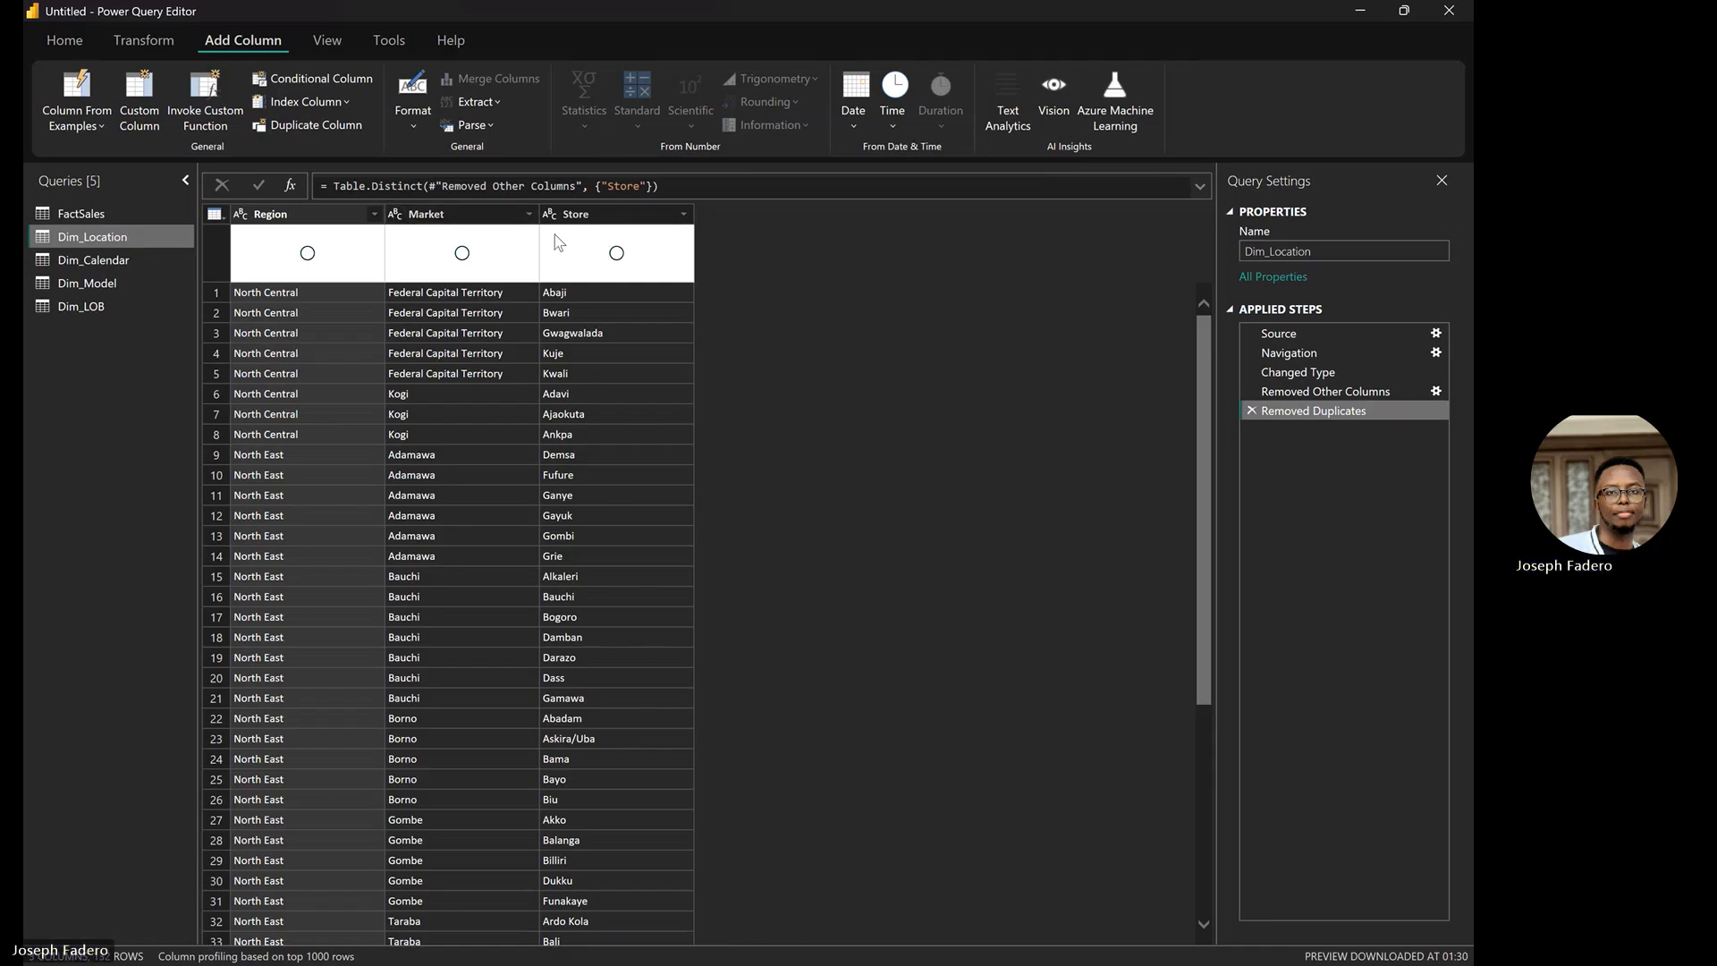
click(608, 220)
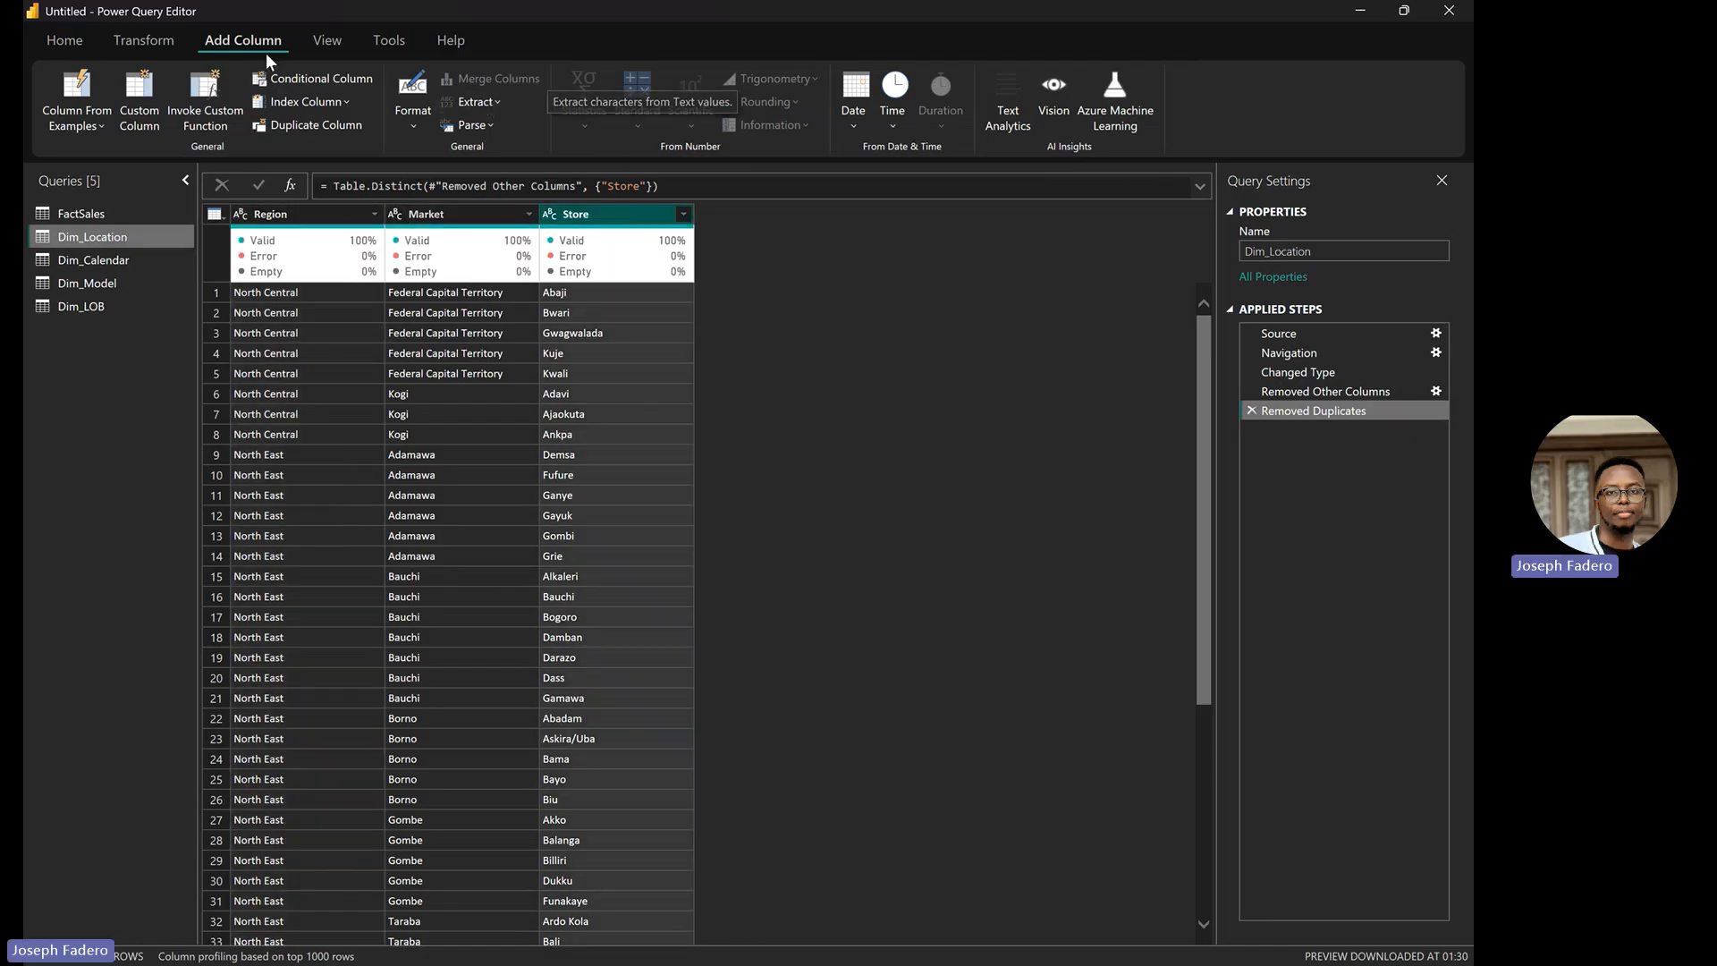
click(322, 101)
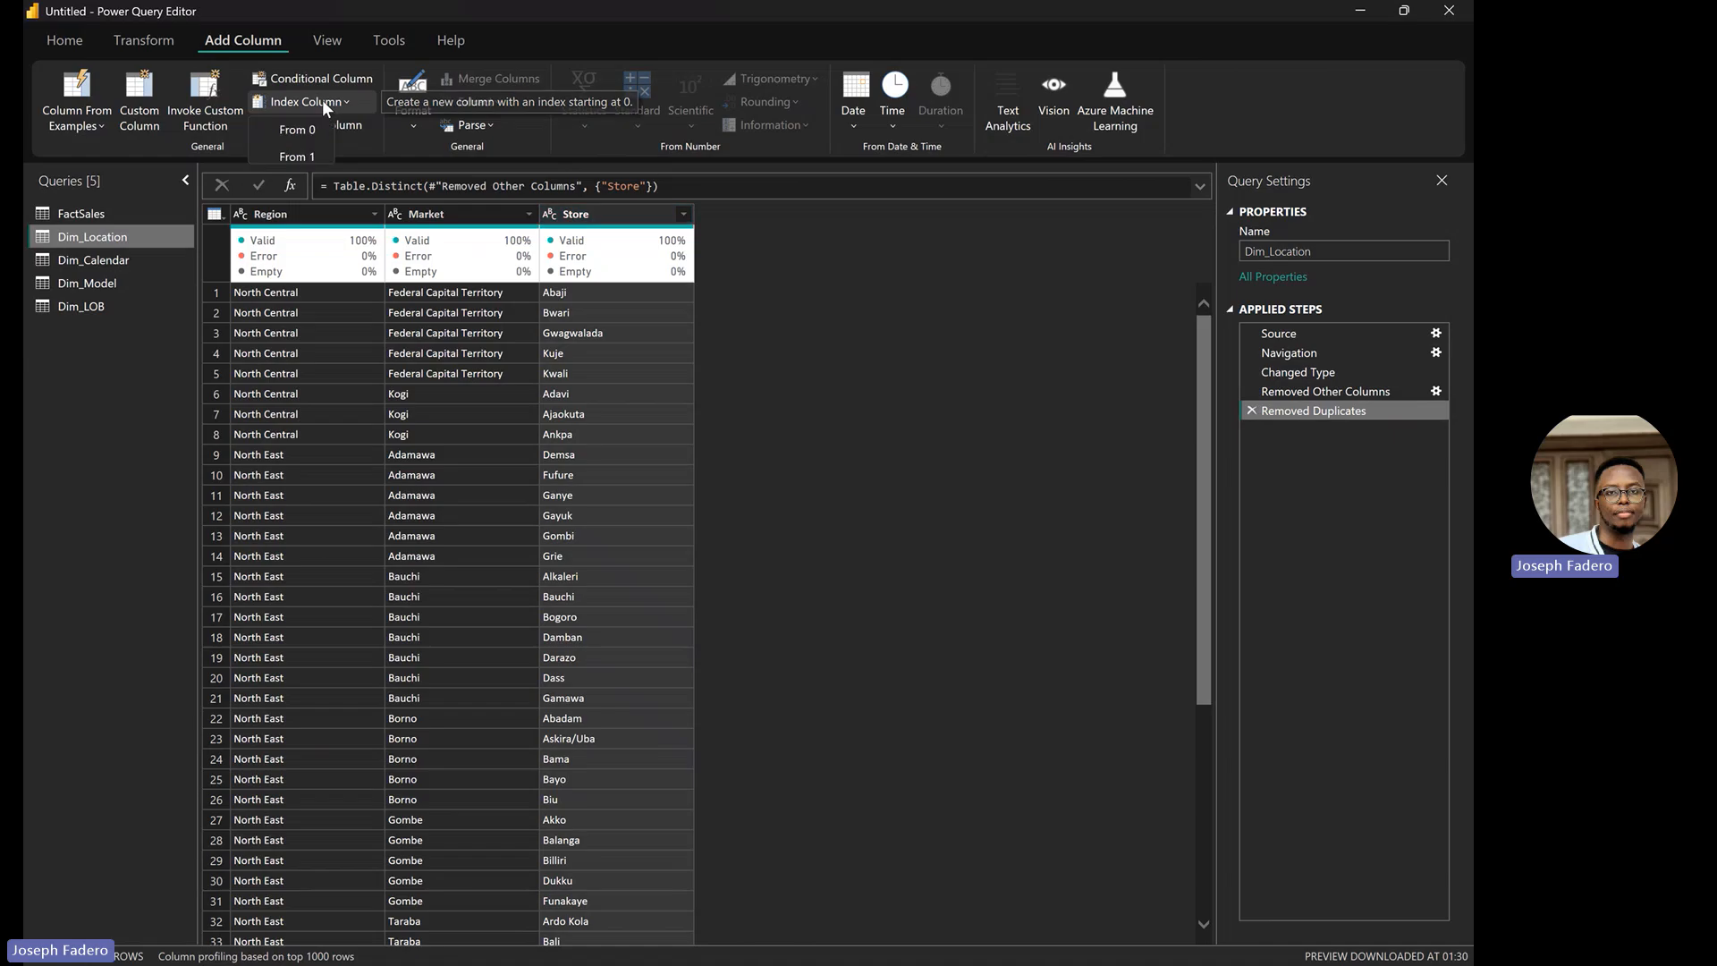
click(313, 154)
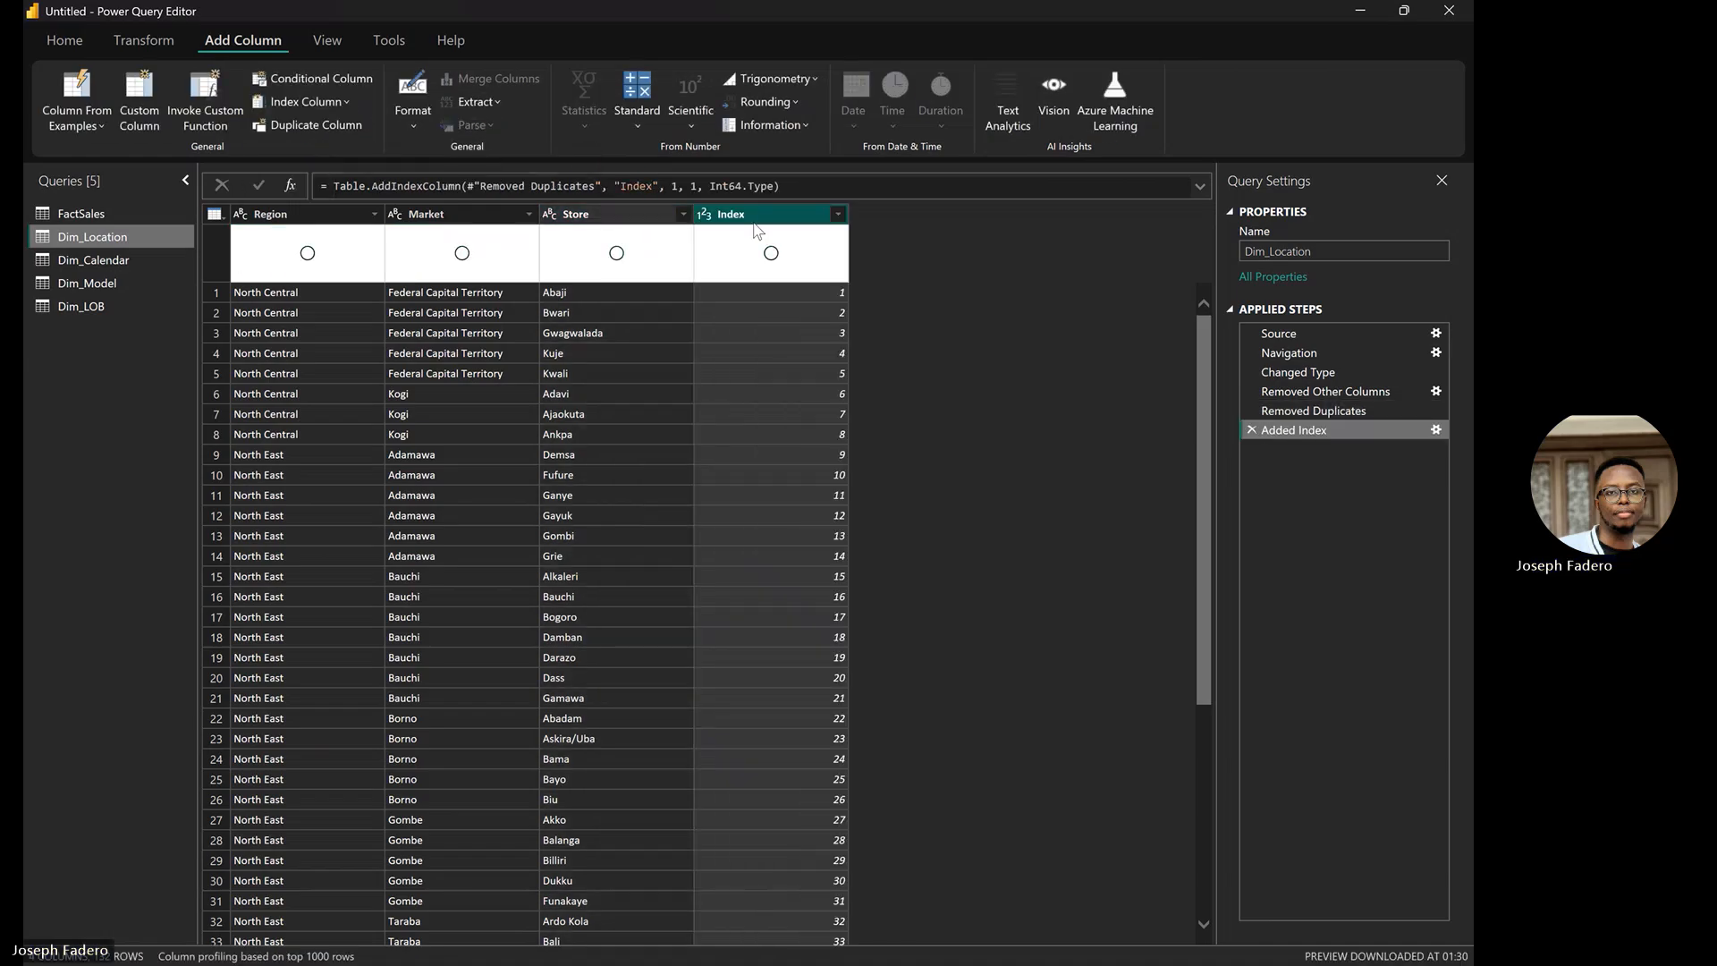
Rename the Index column in the Dim_Location query as Storeid
double_click(763, 214)
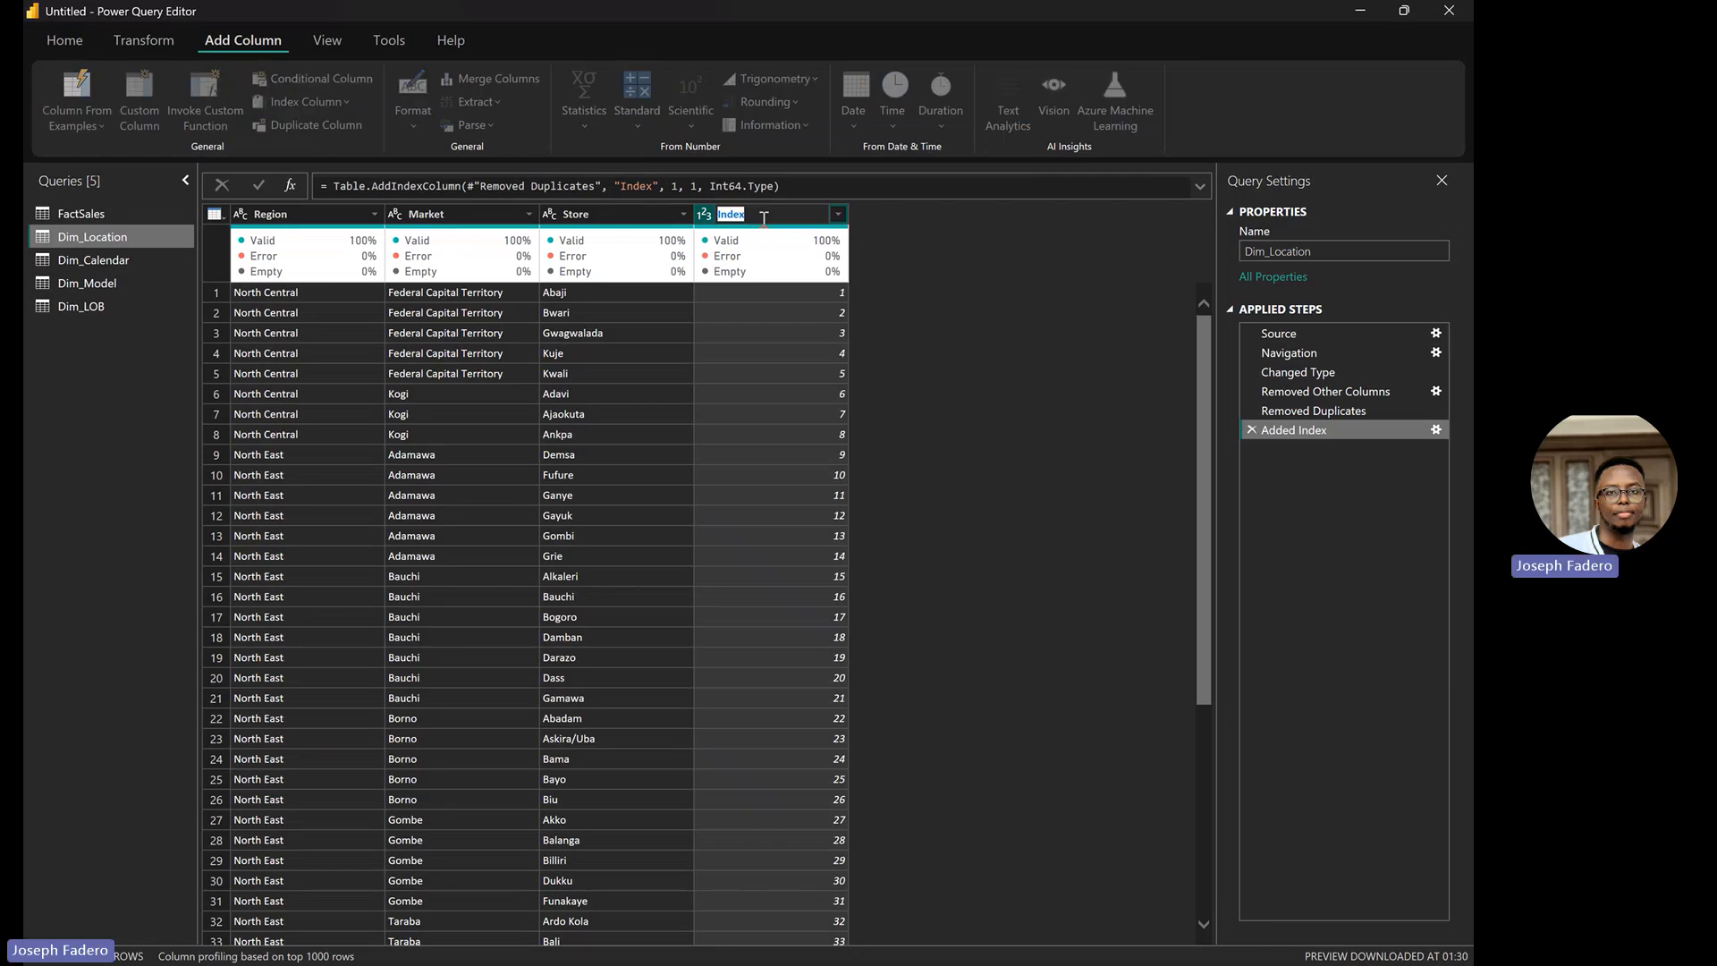
key(BackSpace)
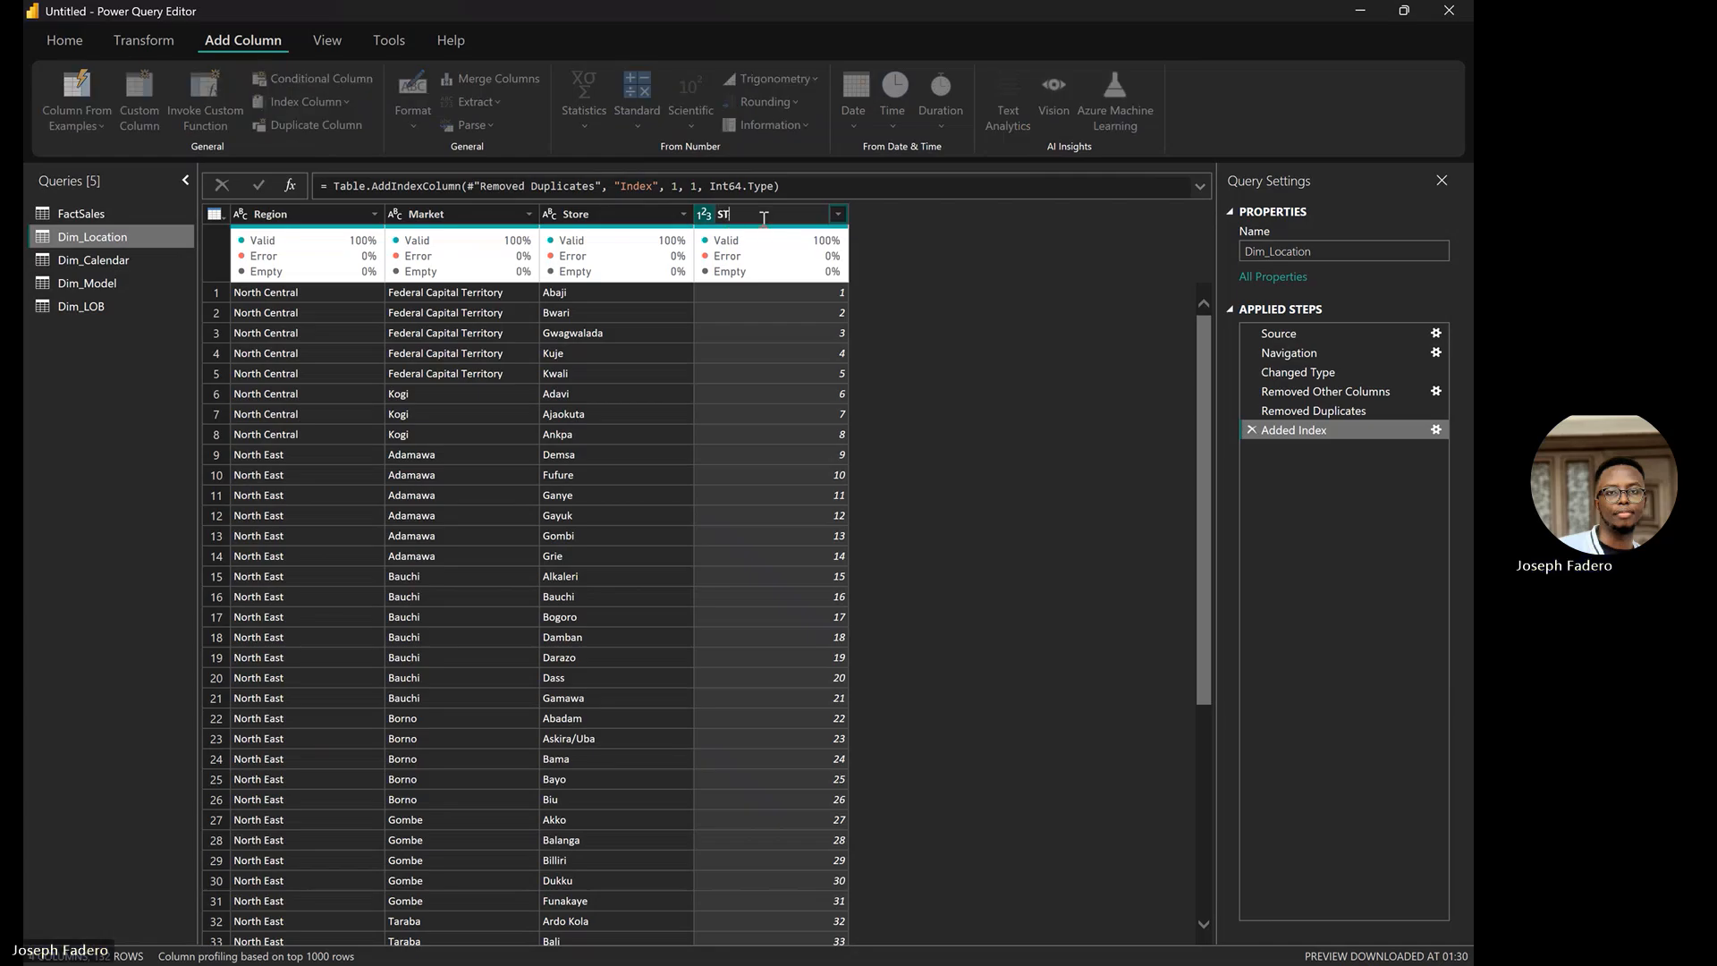
text(store)
key(BackSpace)
key(BackSpace)
key(BackSpace)
key(BackSpace)
key(BackSpace)
text(Storeid)
key(Return)
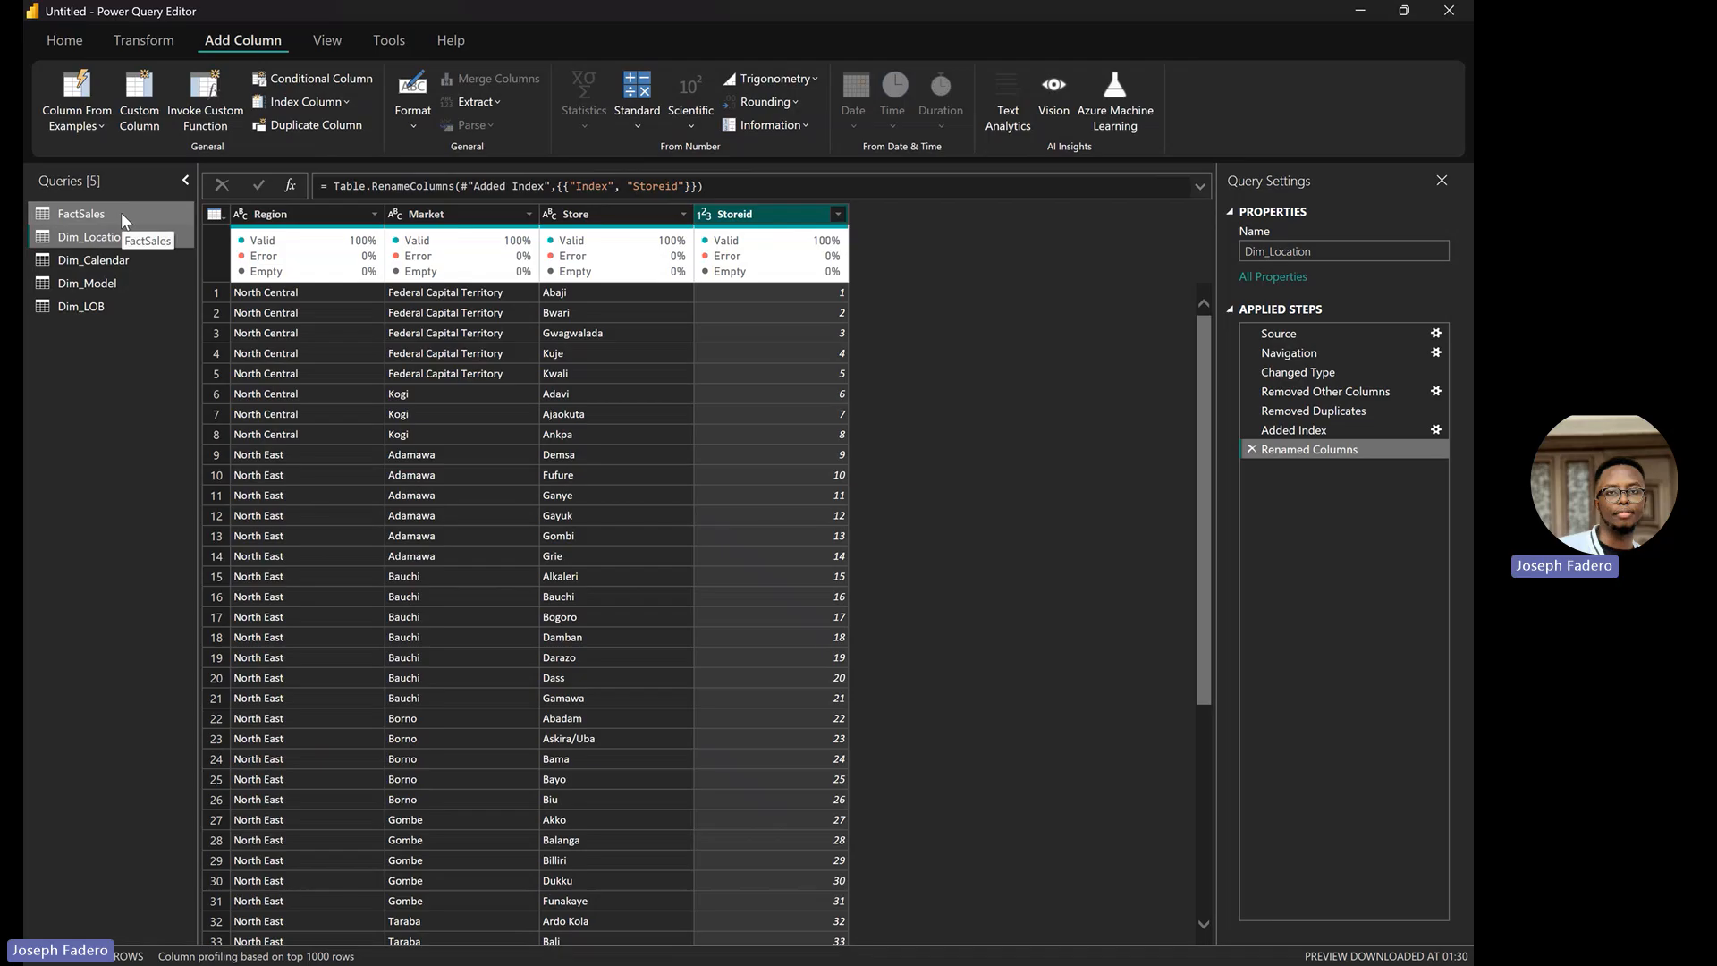
Duplicate the FactSales query
click(120, 212)
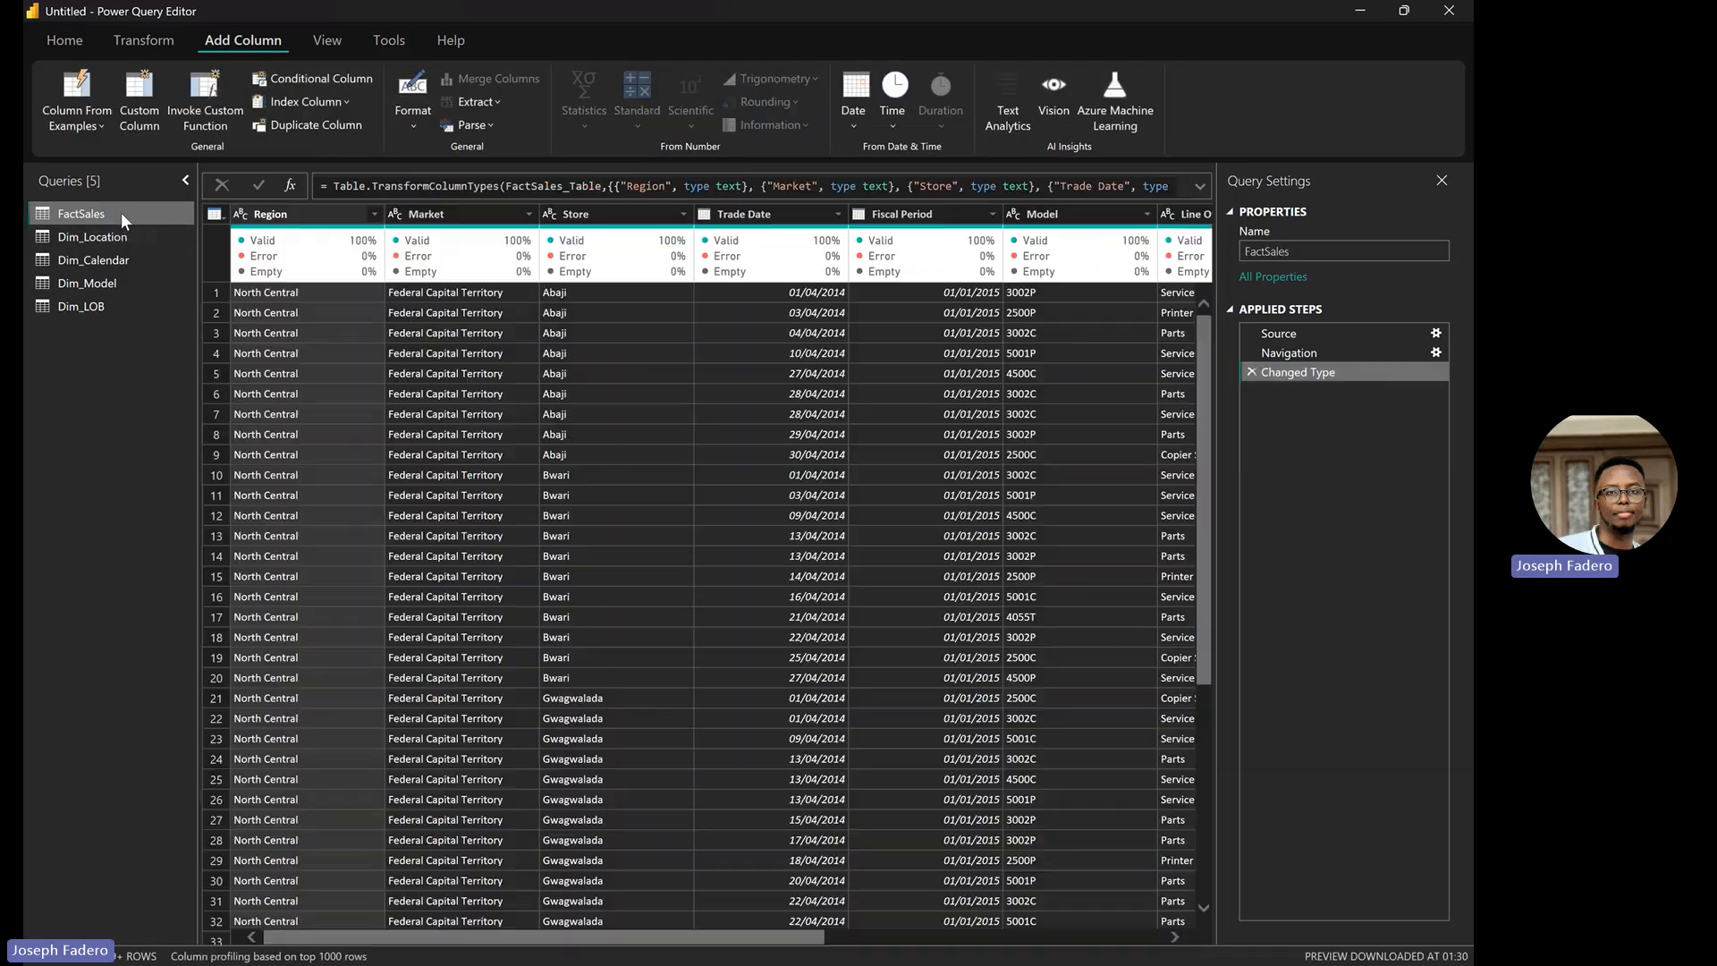
right_click(120, 211)
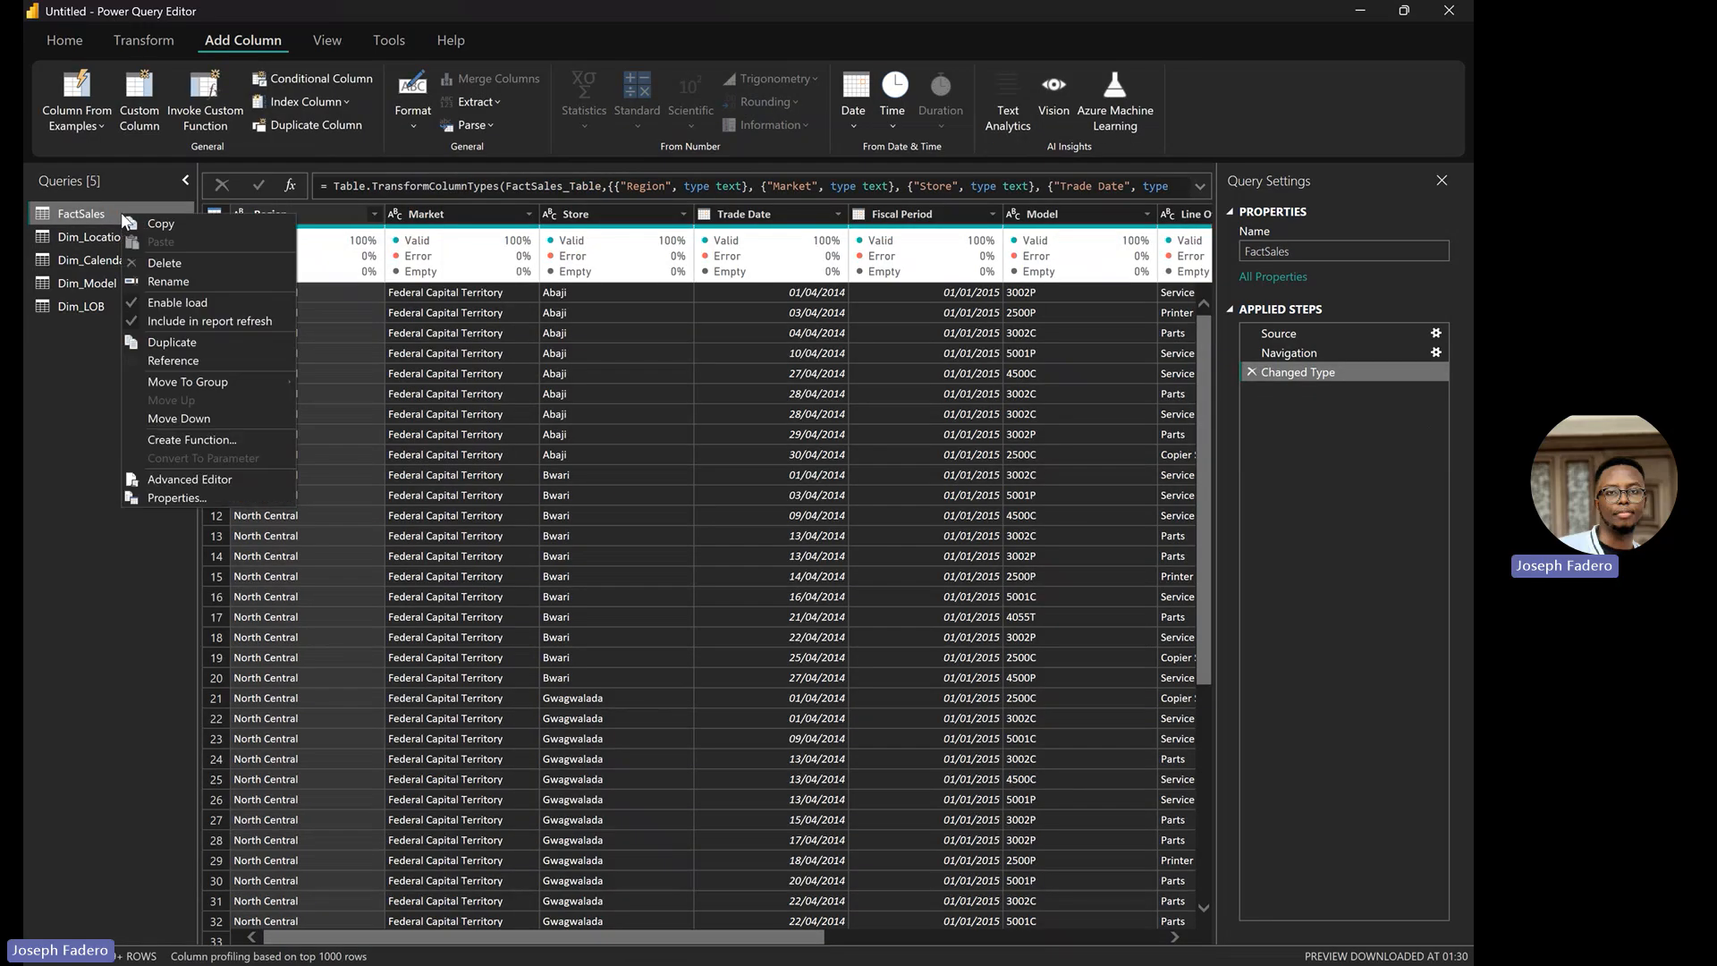
click(191, 341)
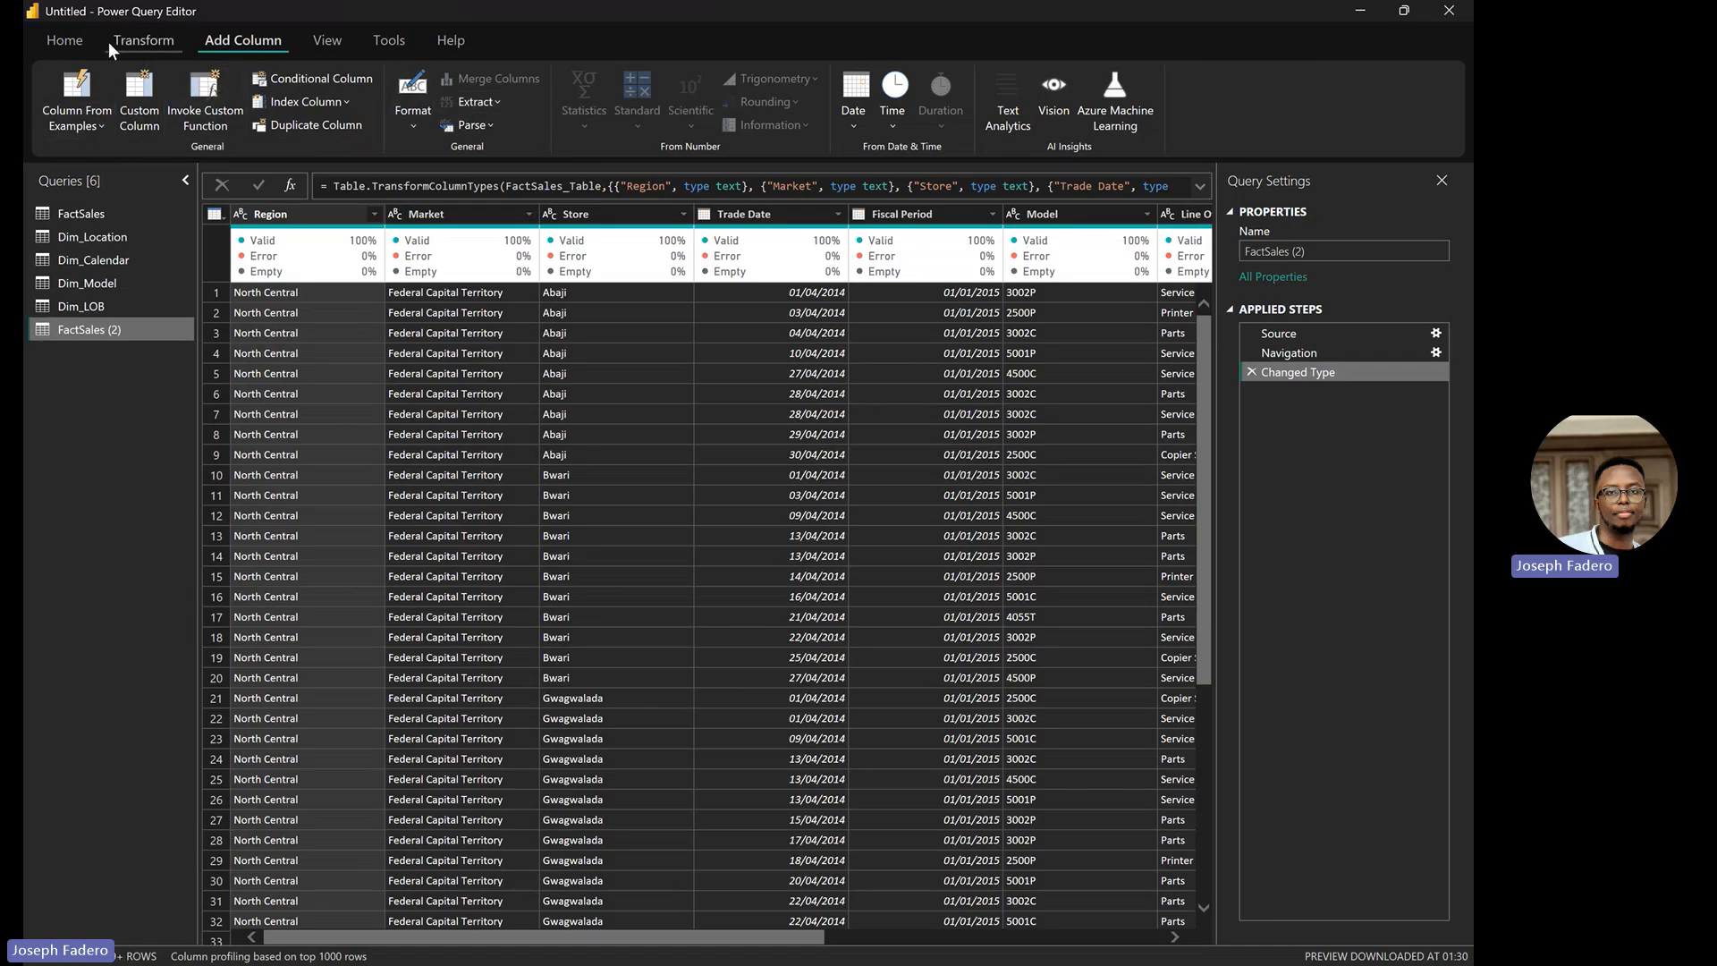
Keep only the Store, Trade Date, Model, Line Of Business, Revenue and Units Sold columns in the FactSales (2) query
click(73, 41)
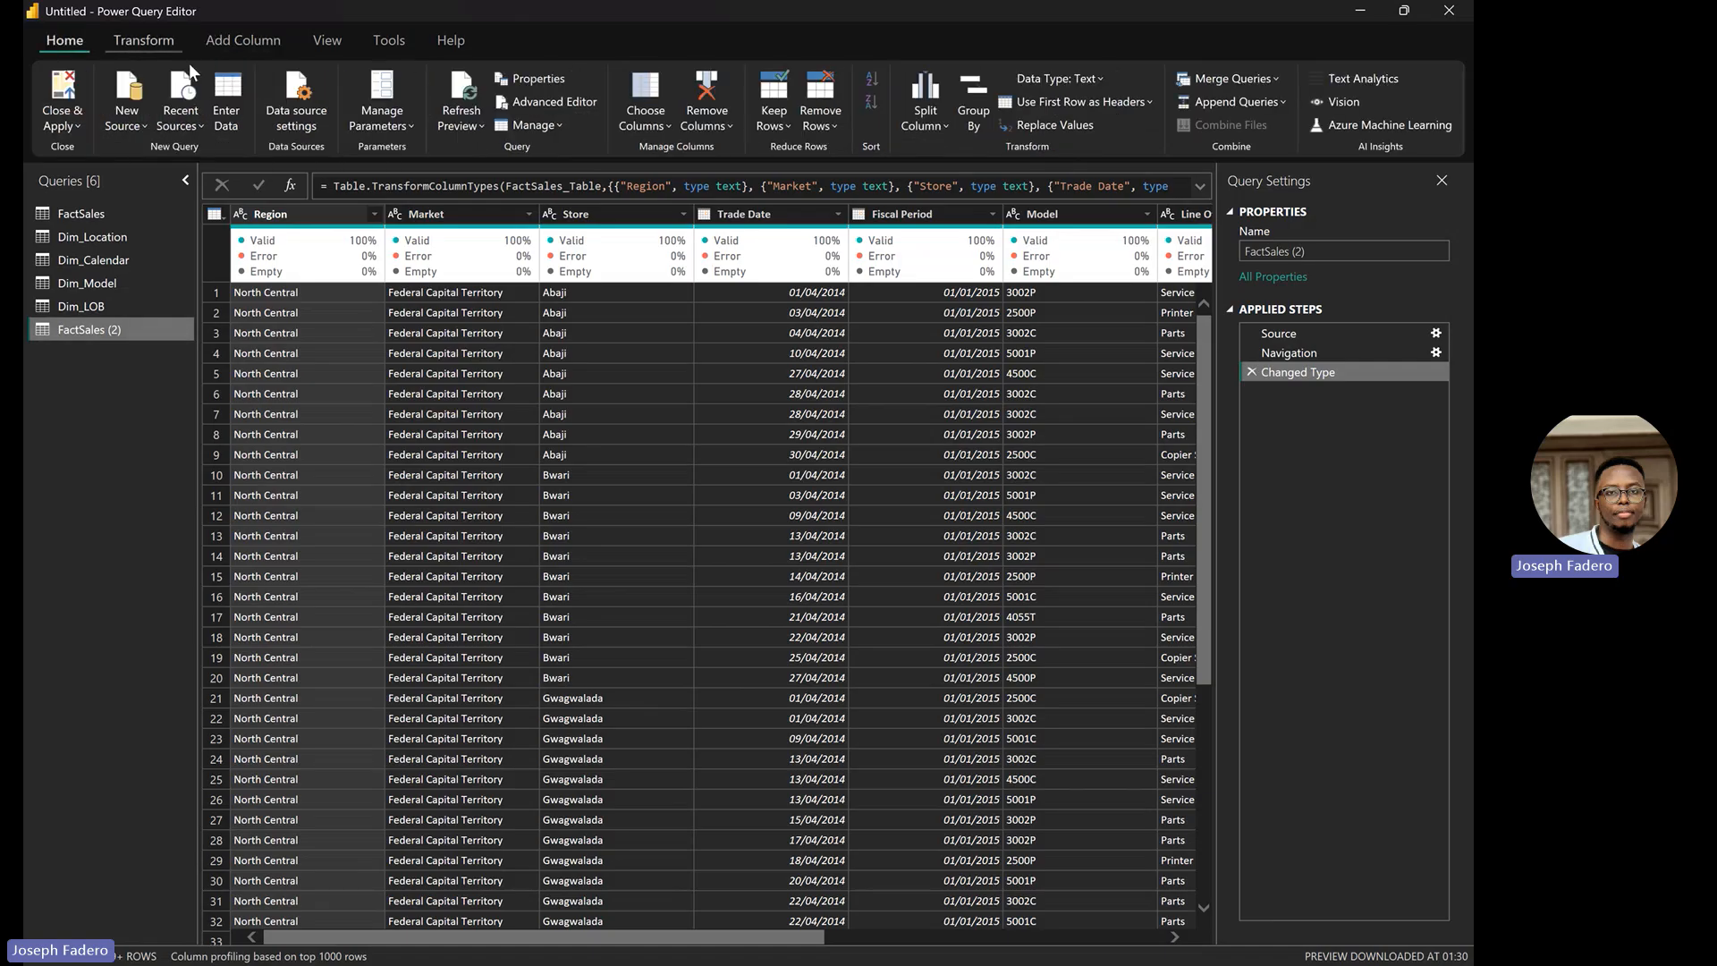
click(664, 120)
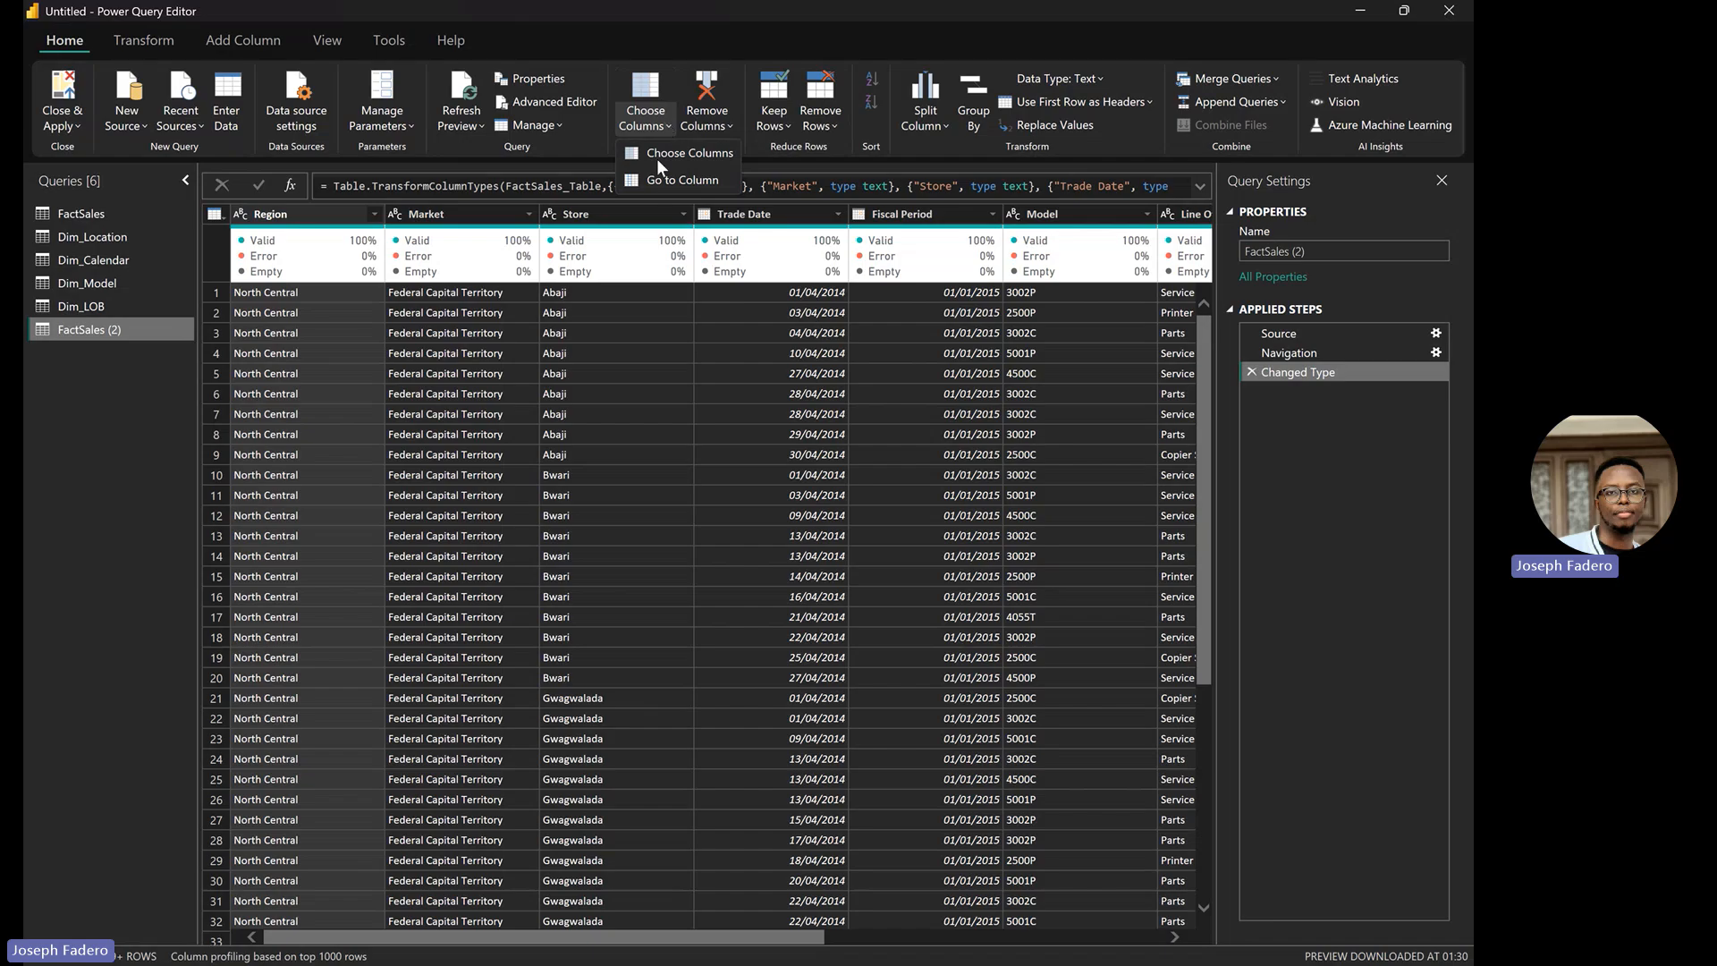
click(667, 149)
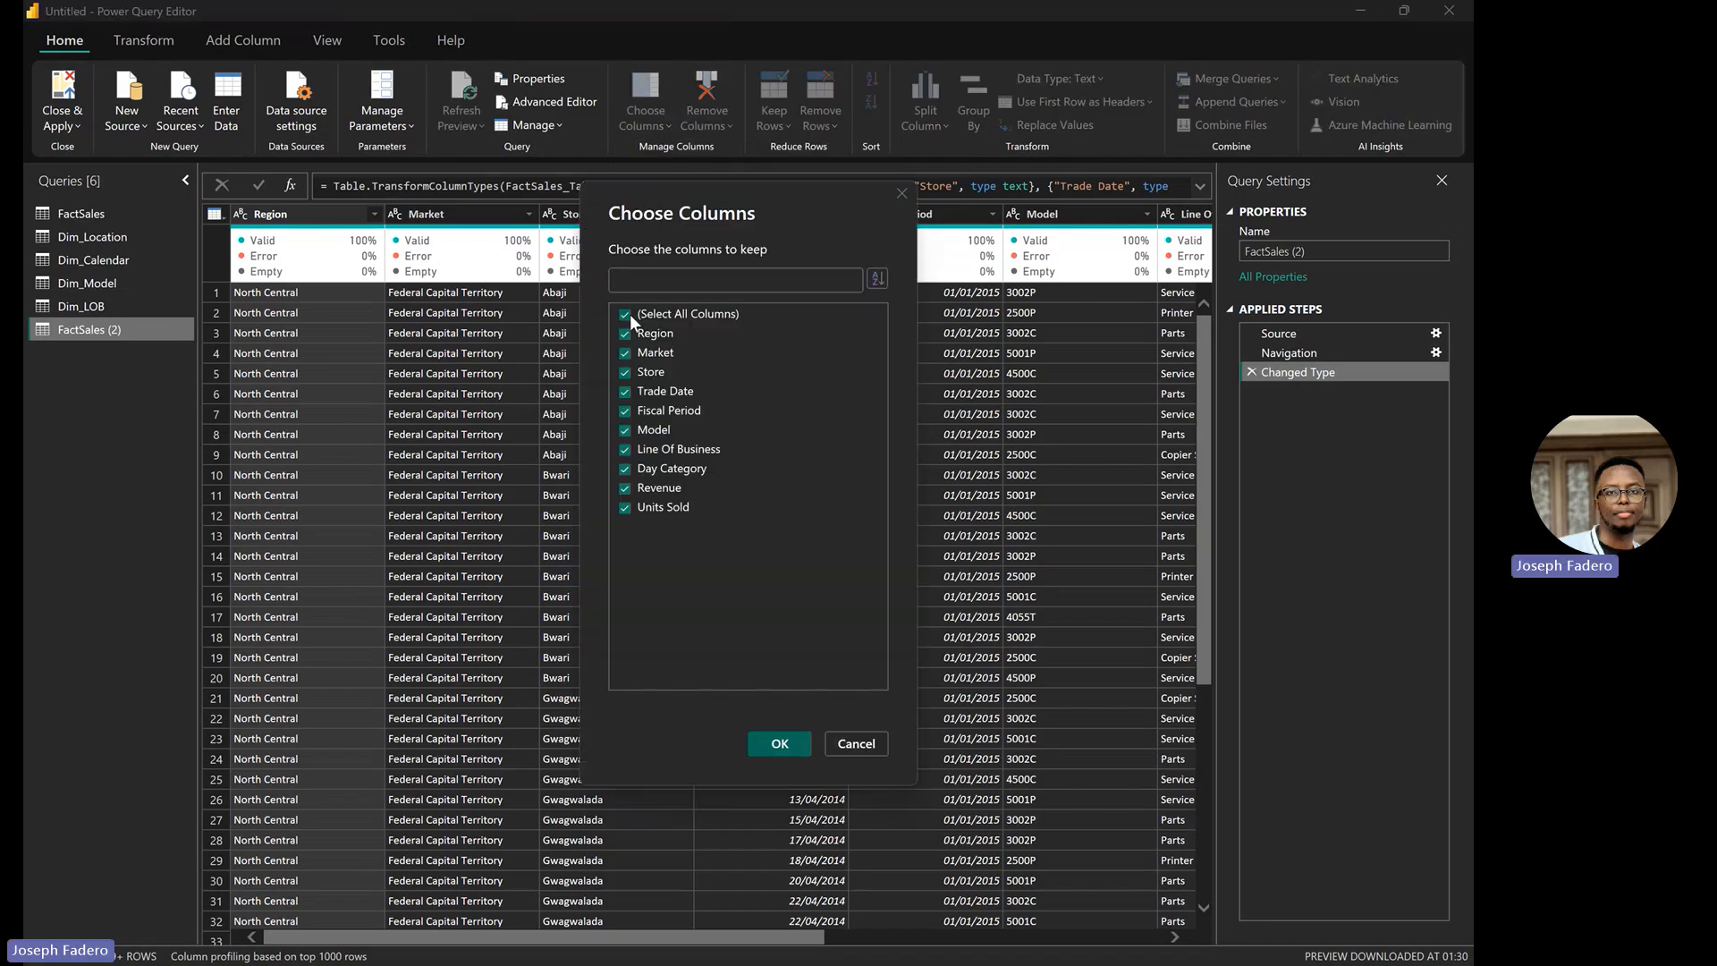
click(624, 314)
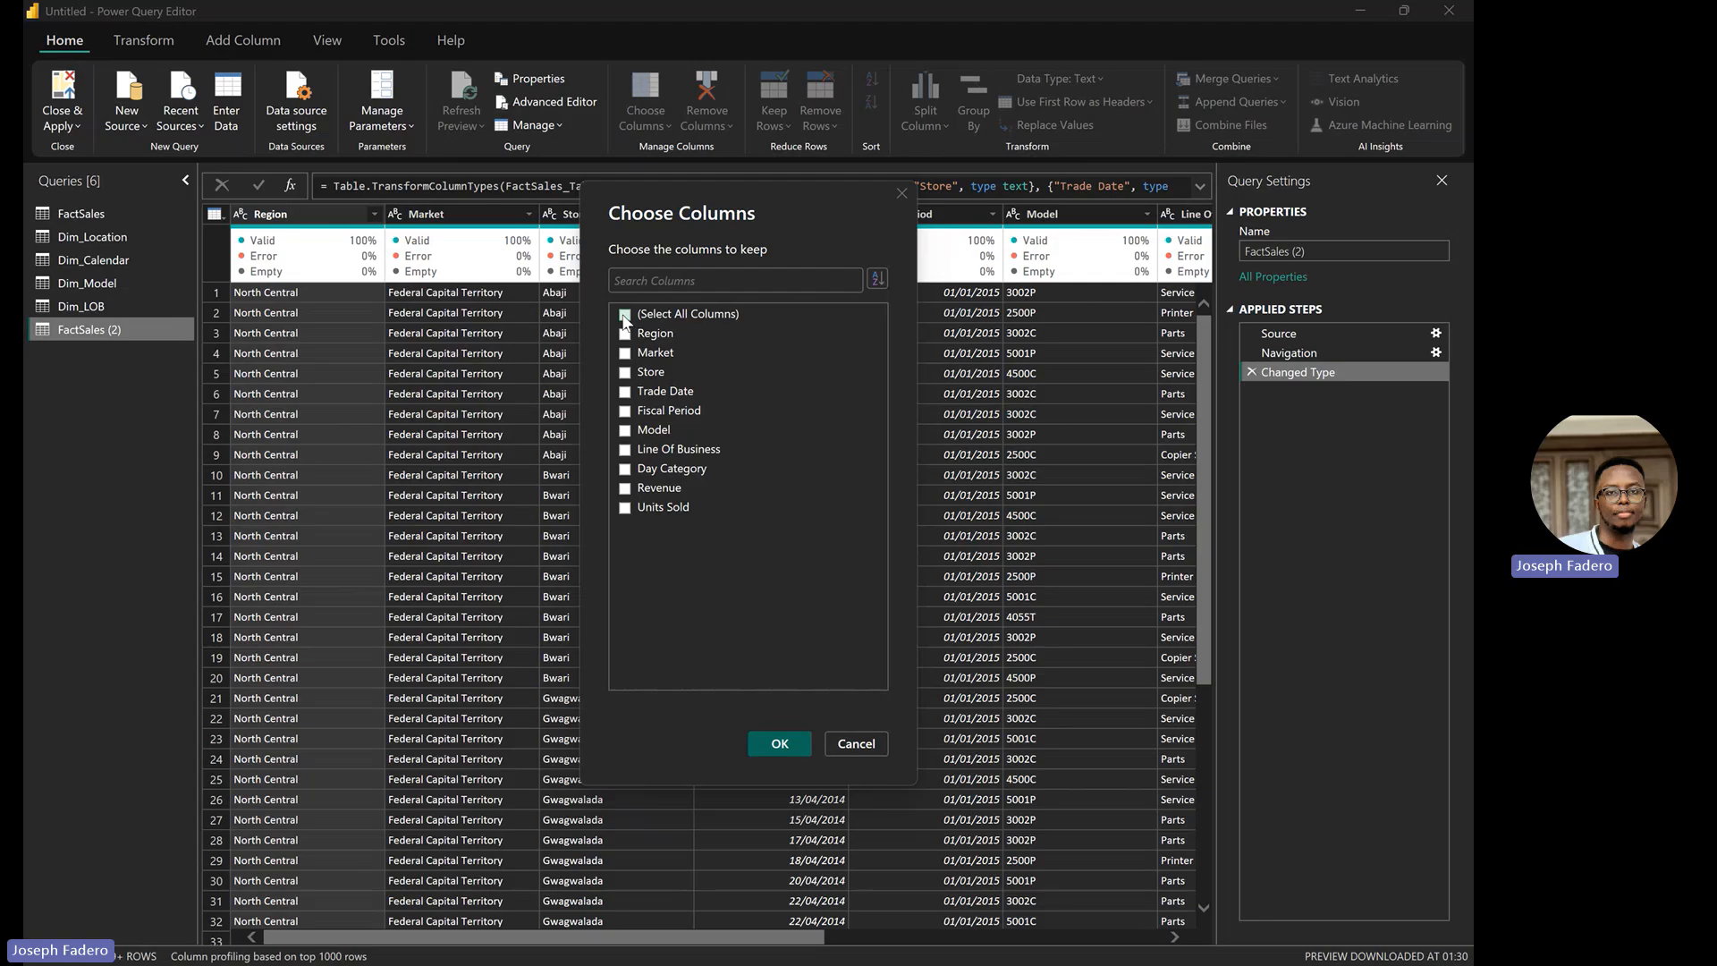
click(624, 373)
click(625, 394)
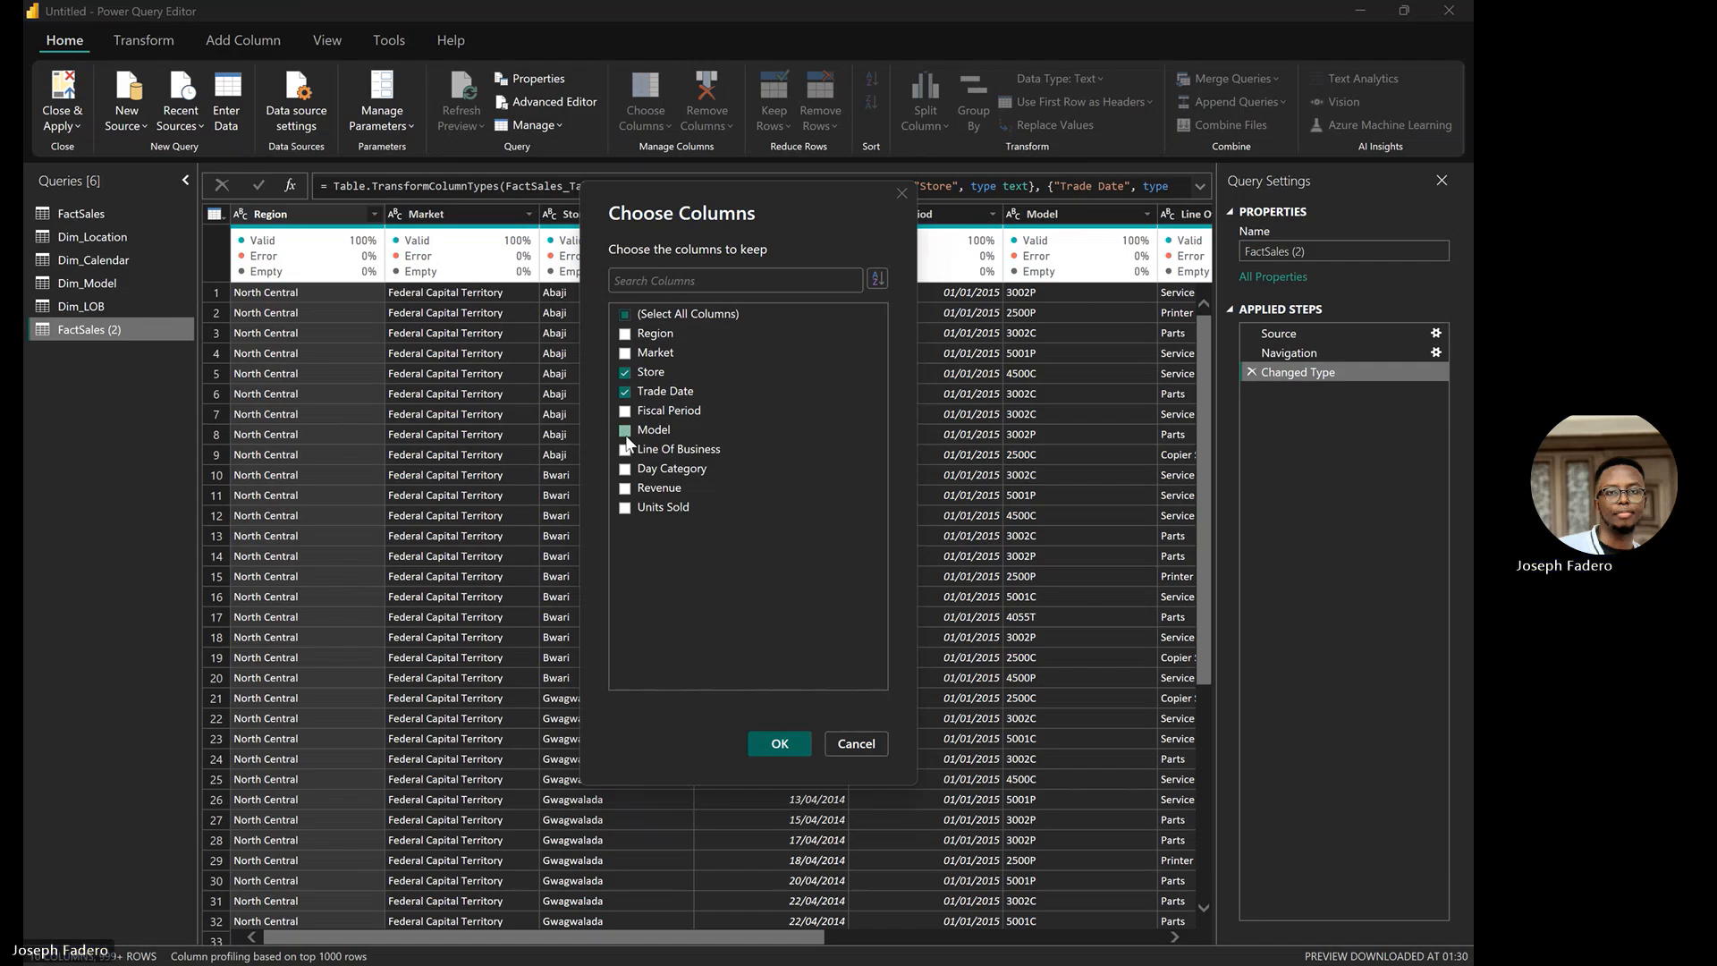
click(625, 431)
click(624, 448)
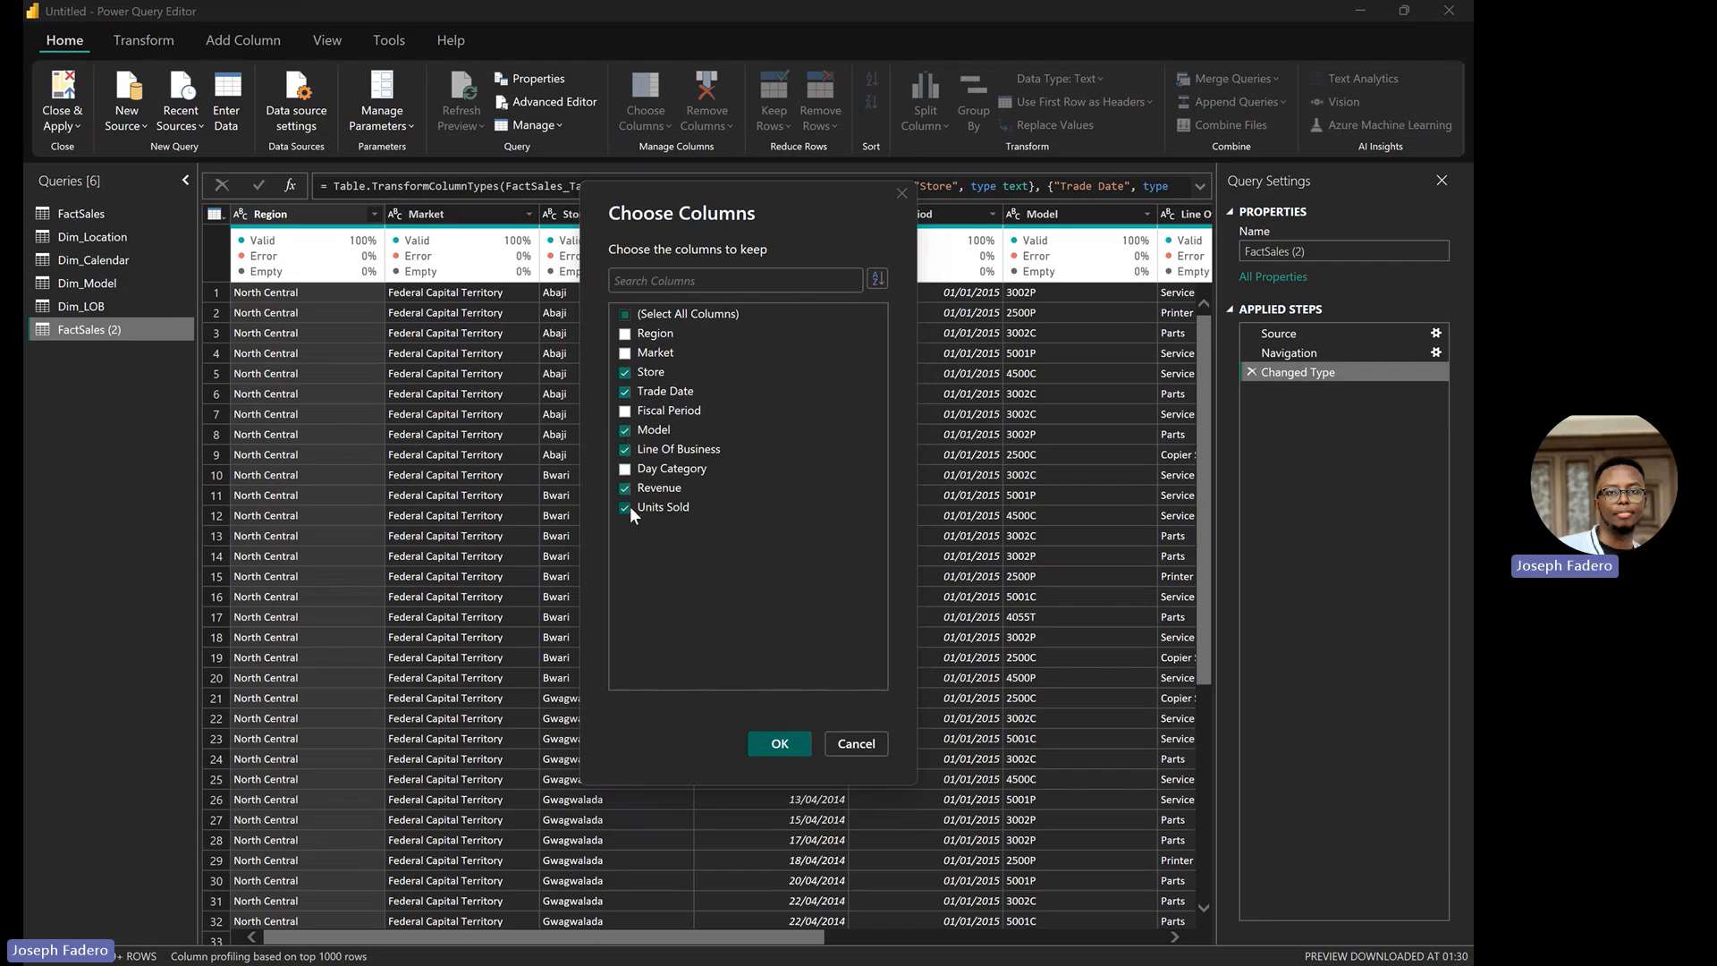
click(776, 743)
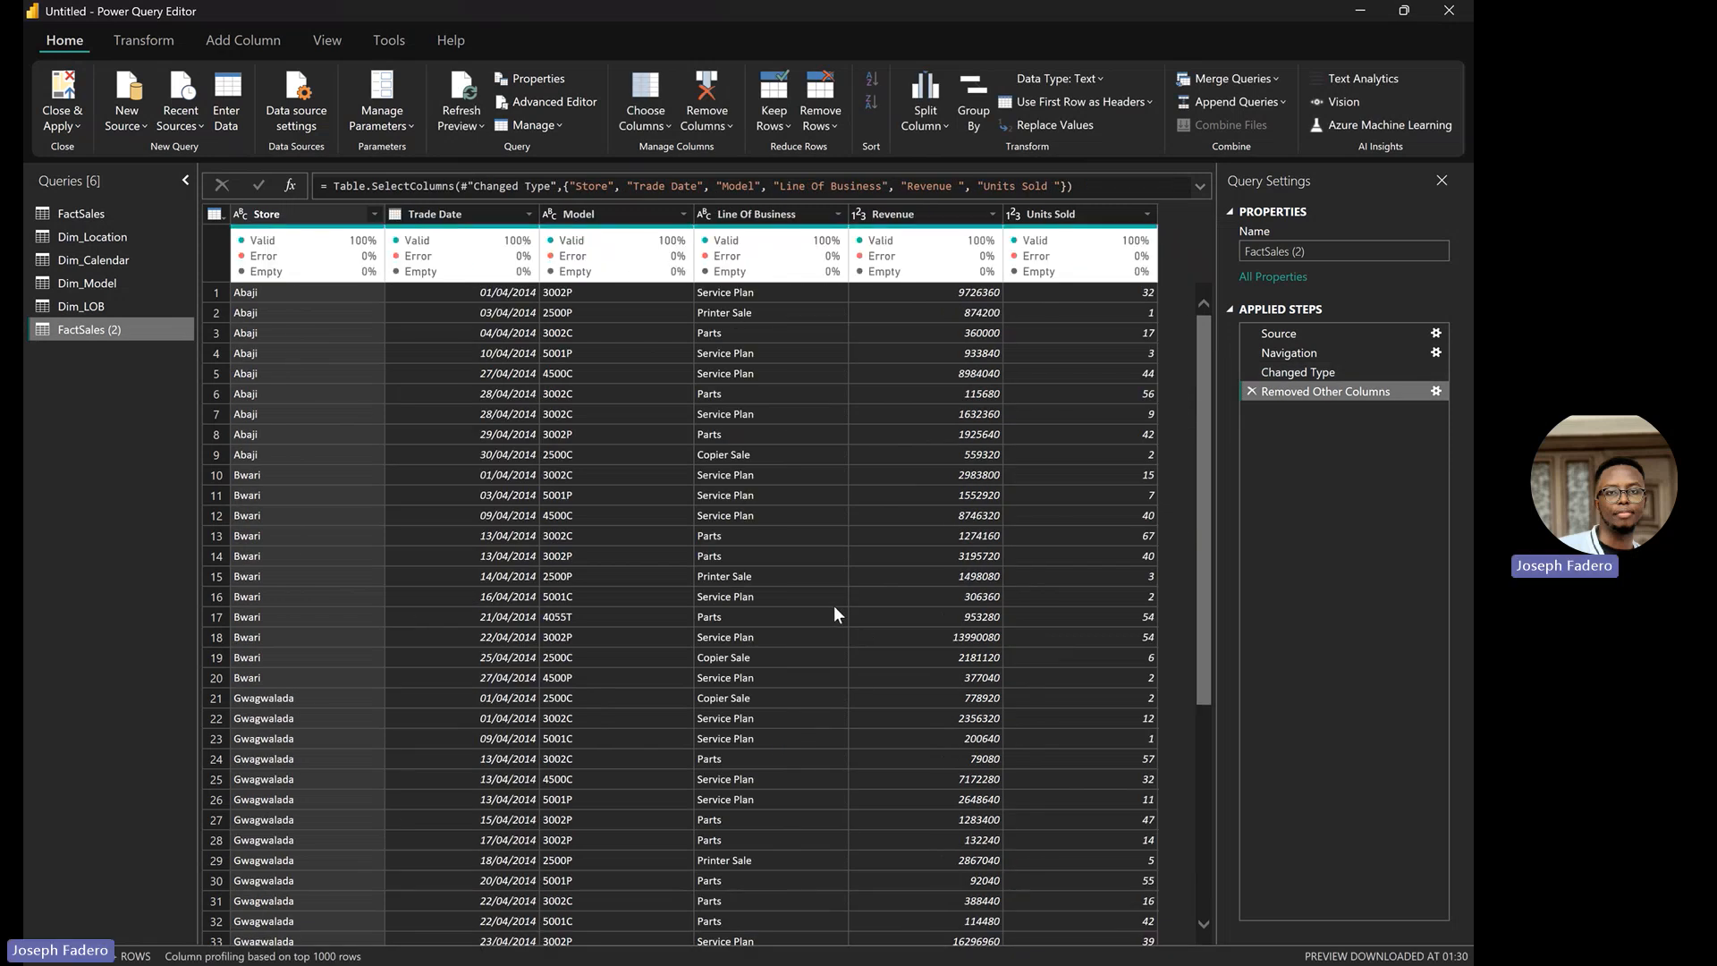
Rename the FactSales (2) query as Fact
click(1326, 251)
drag(1326, 251, 1291, 254)
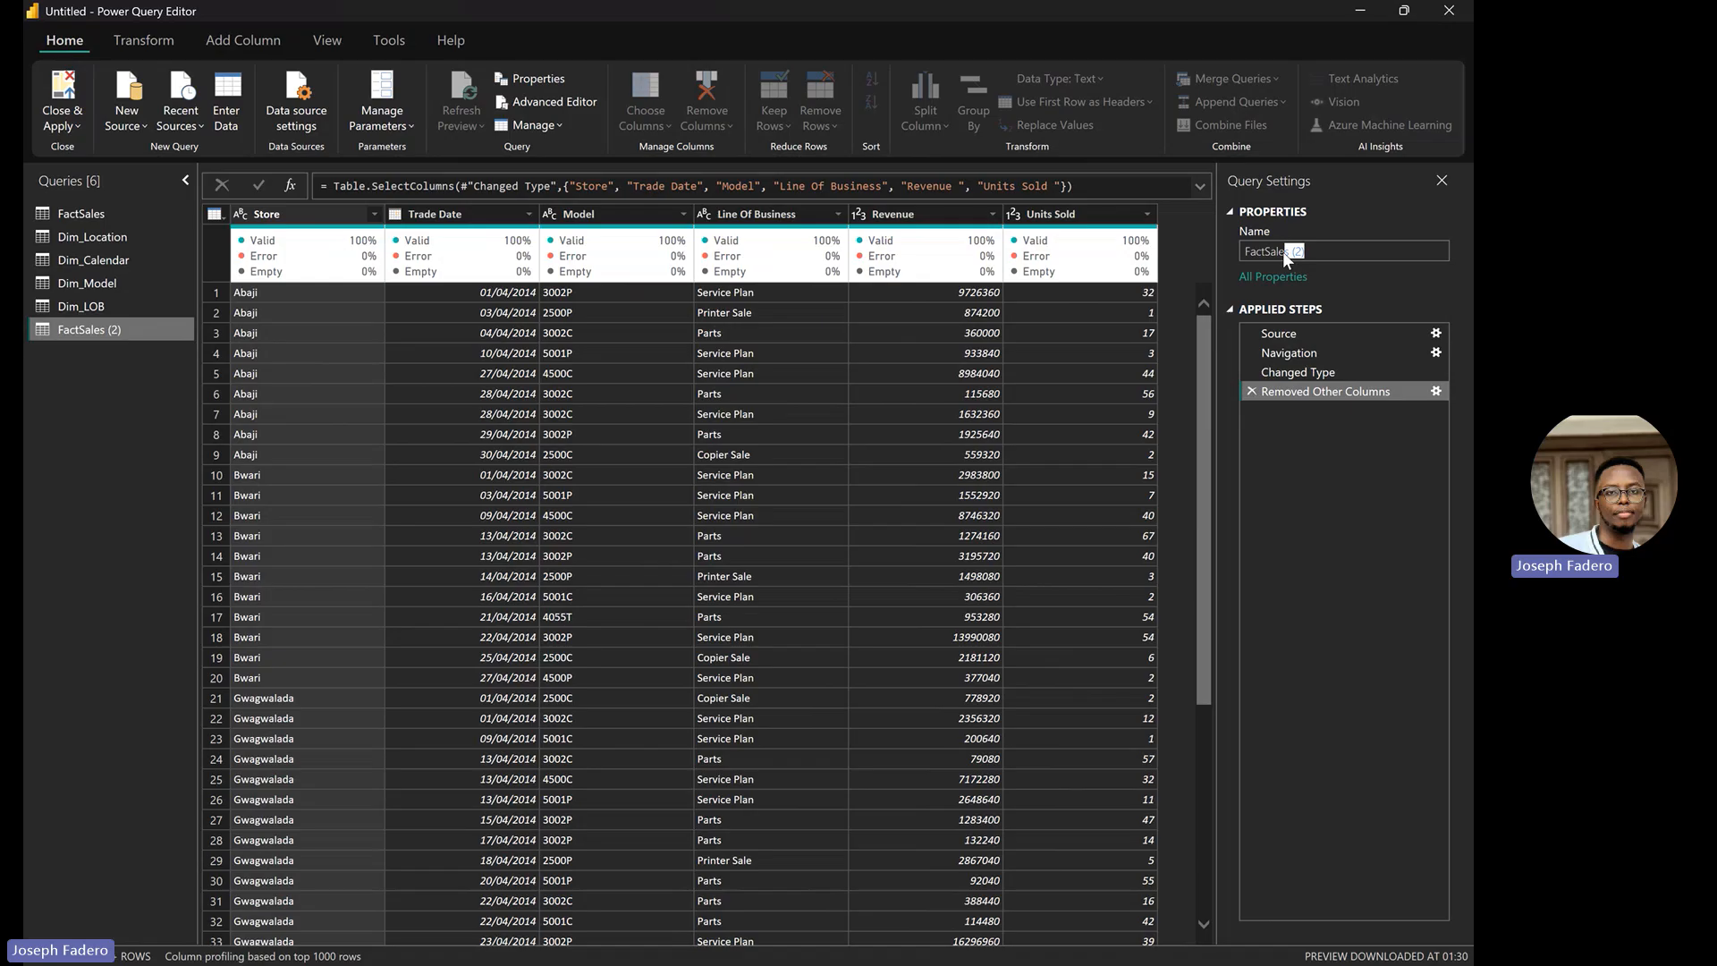
key(BackSpace)
key(BackSpace)
key(BackSpace)
key(BackSpace)
key(BackSpace)
key(Return)
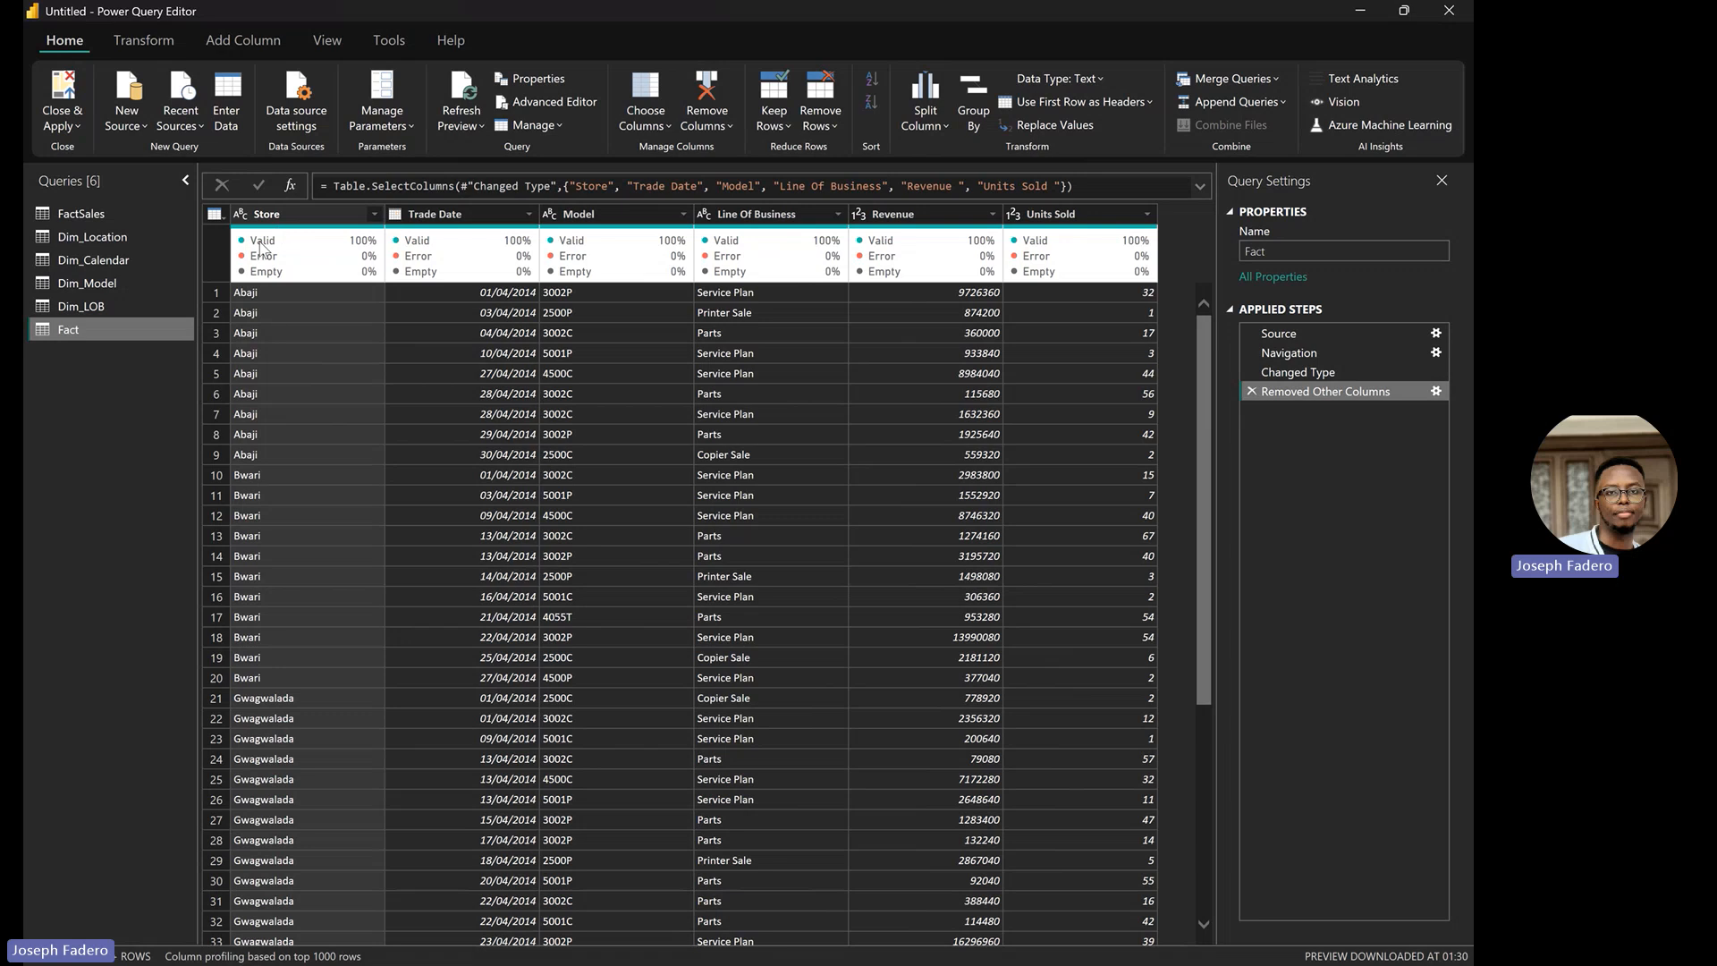
mouse_move(274, 279)
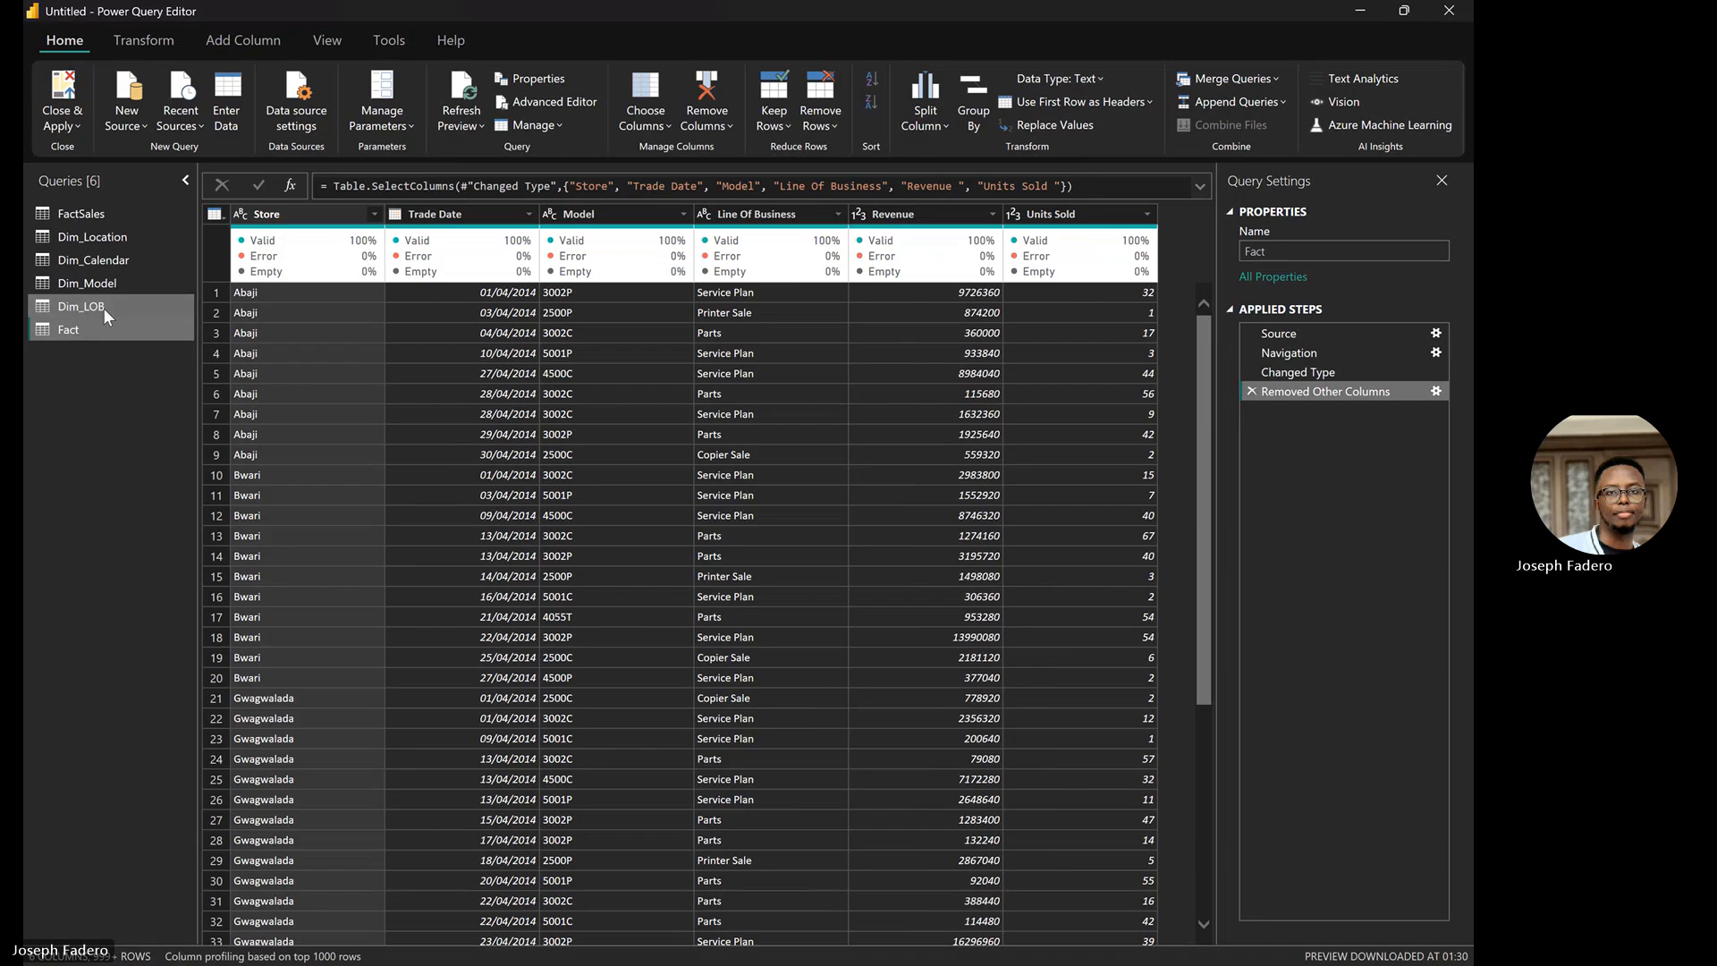
click(291, 213)
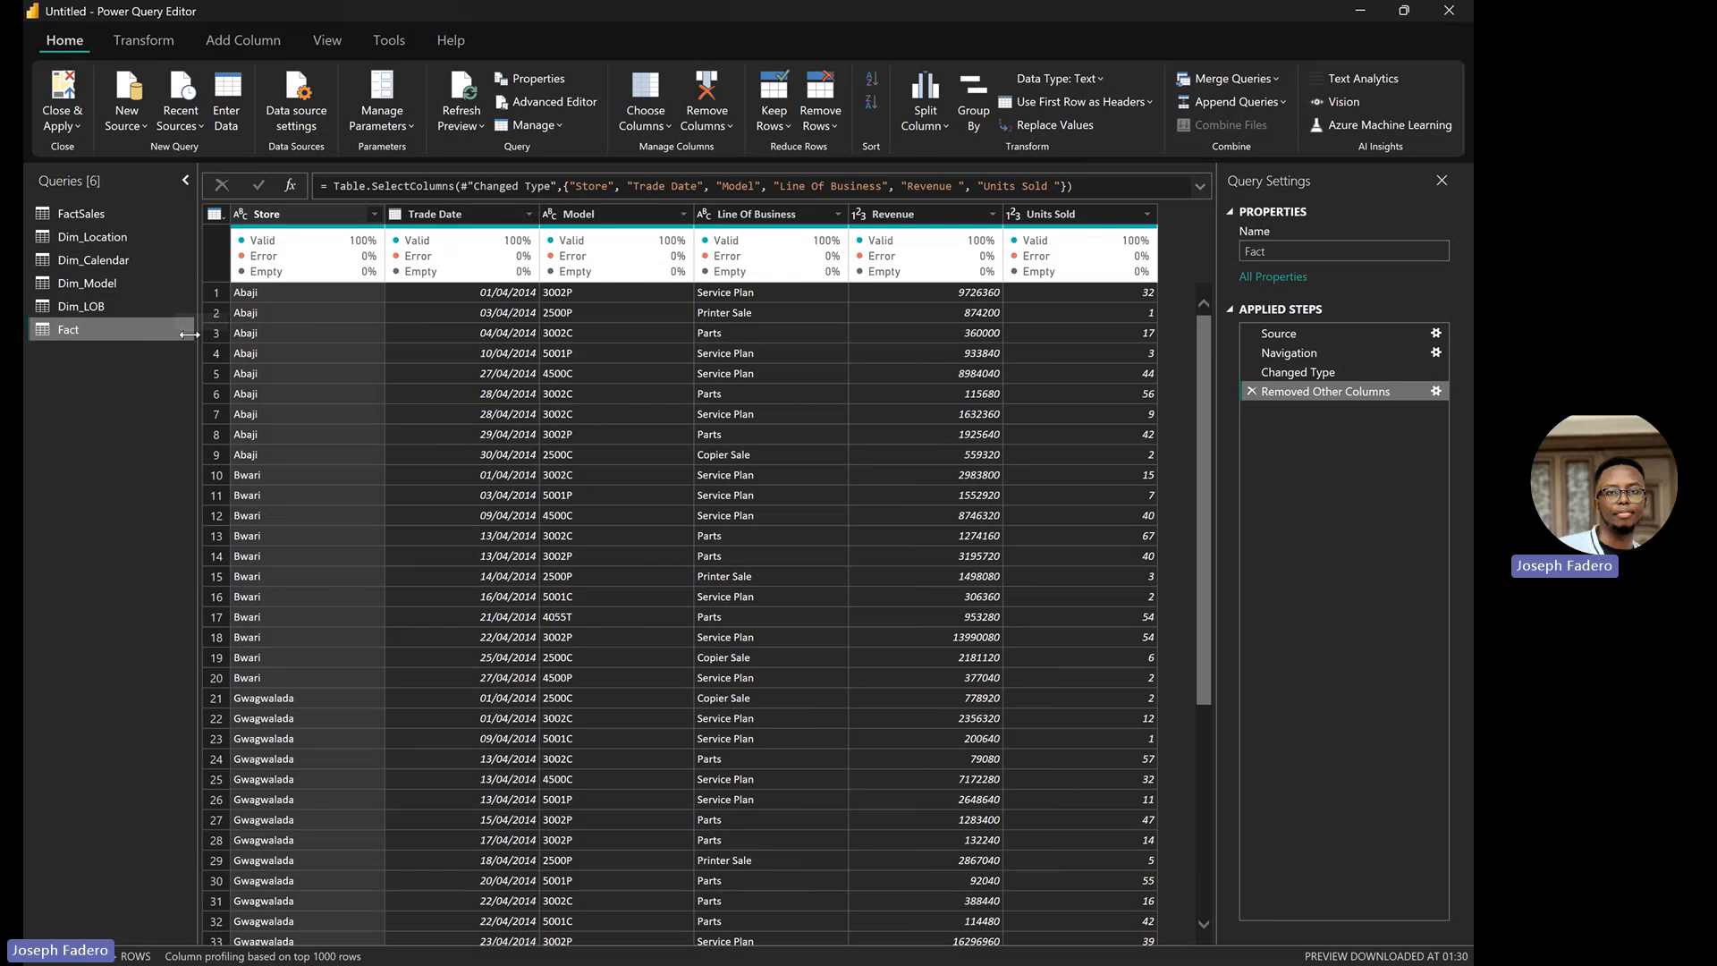
Delete the original FactSales query
click(110, 309)
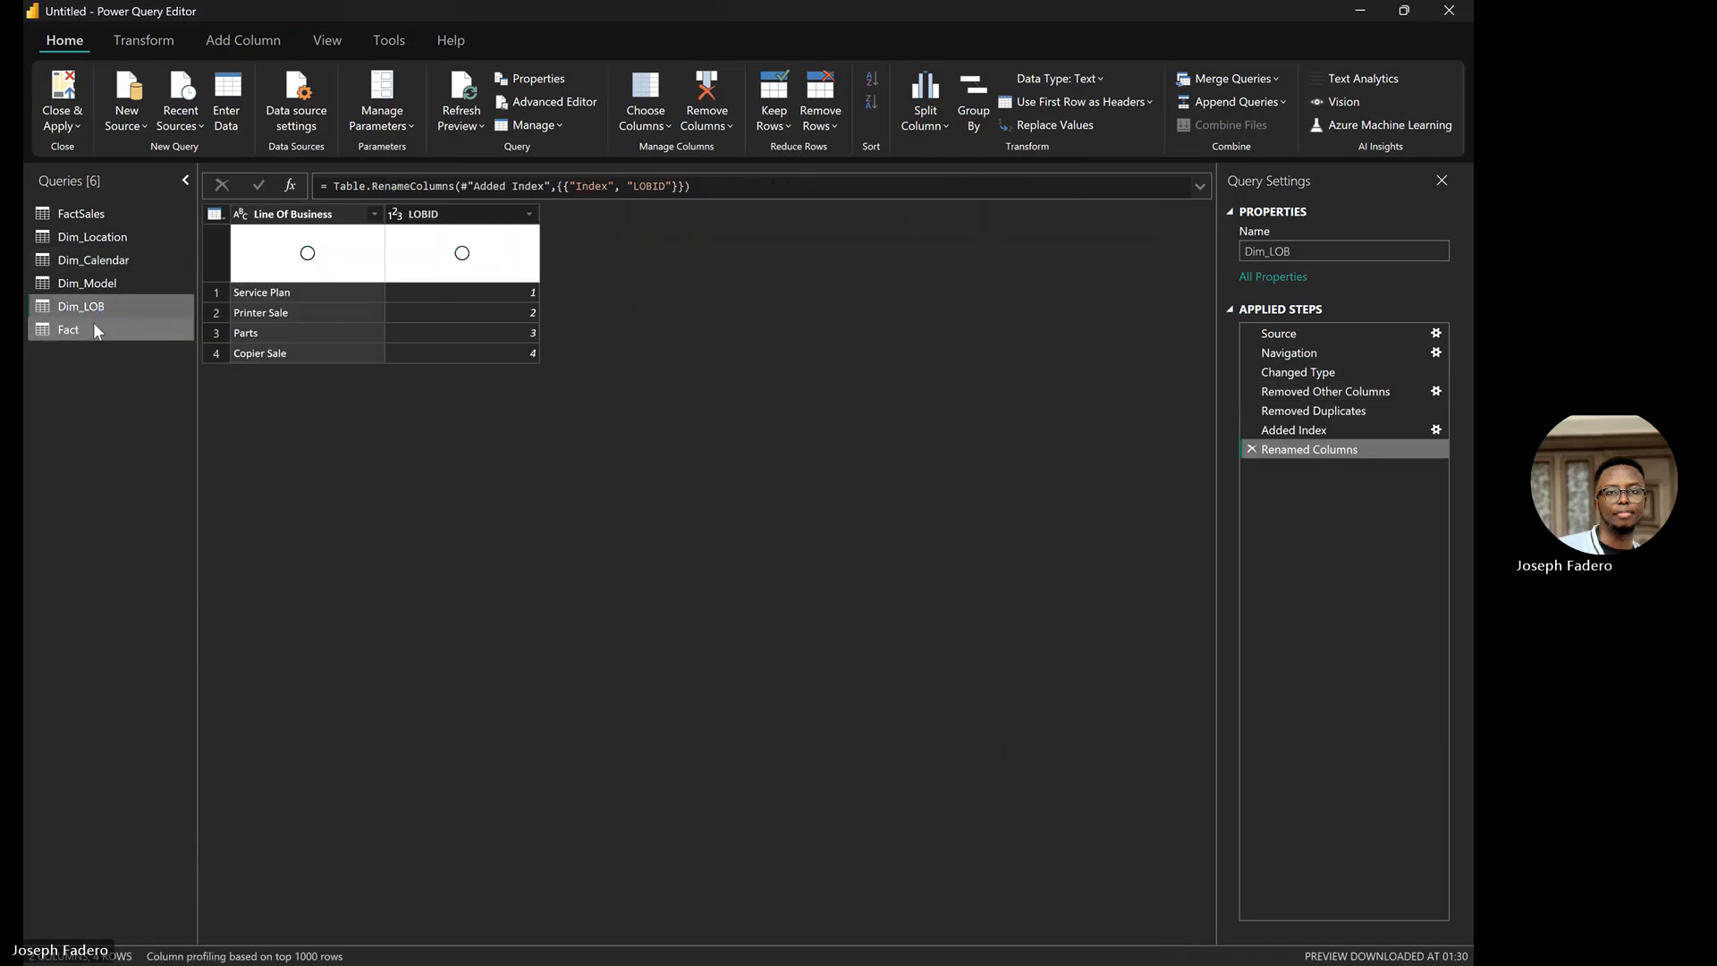
click(139, 214)
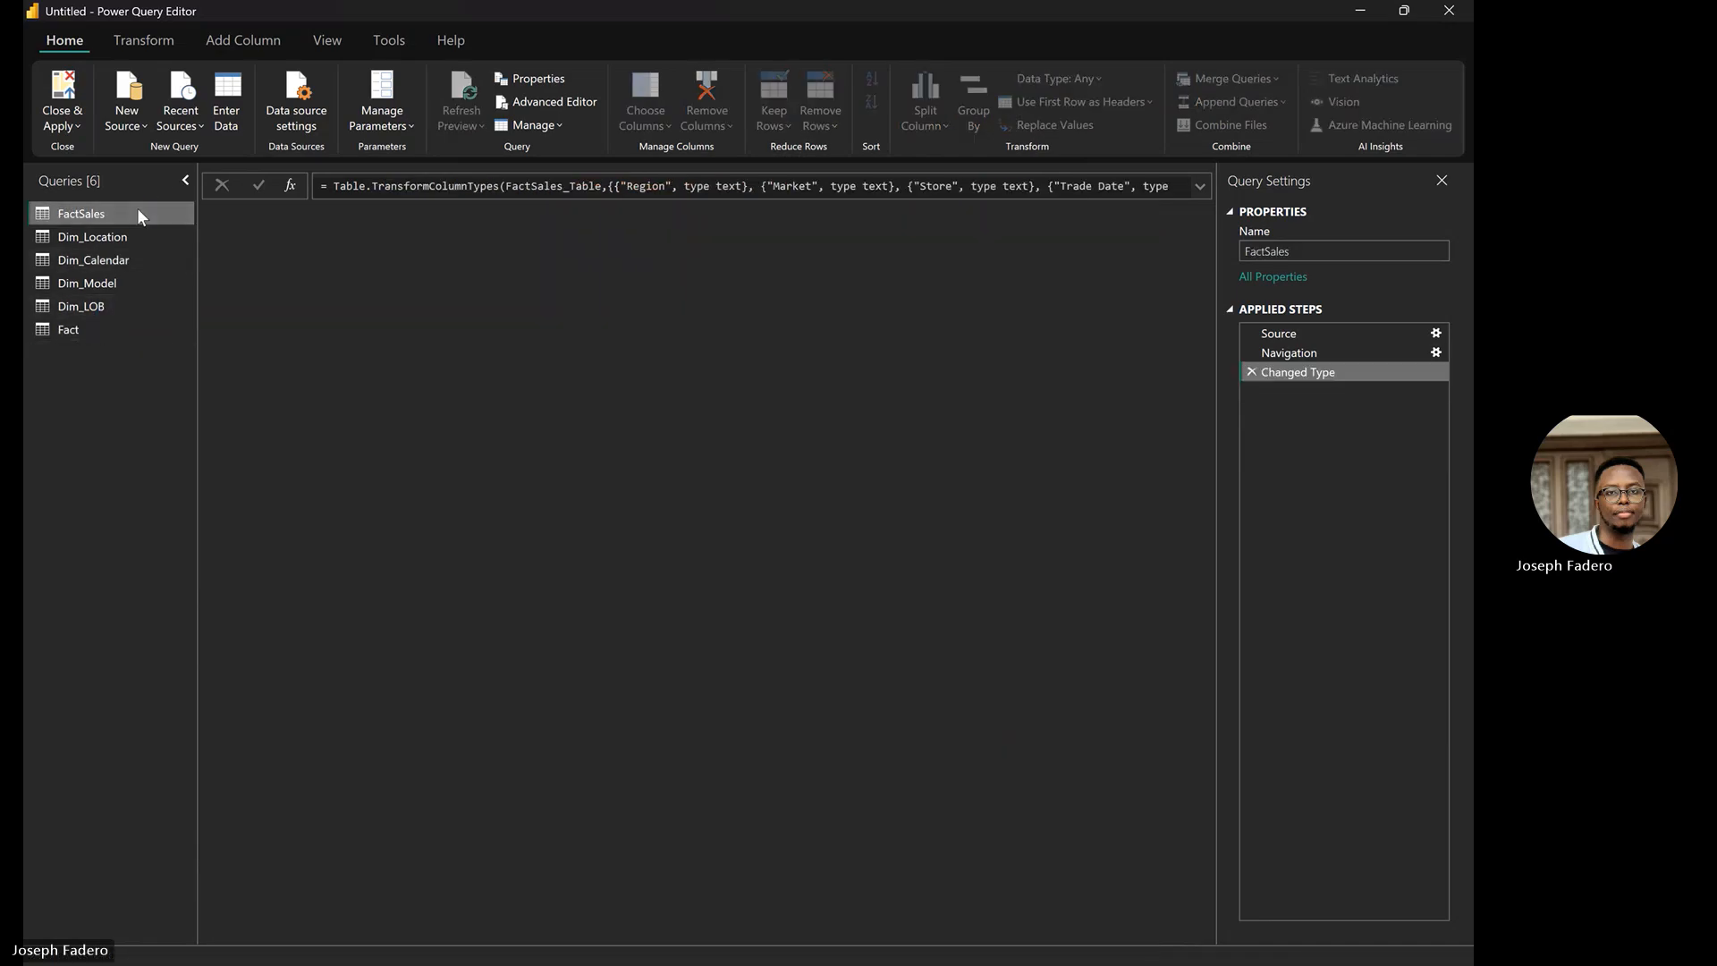
right_click(138, 213)
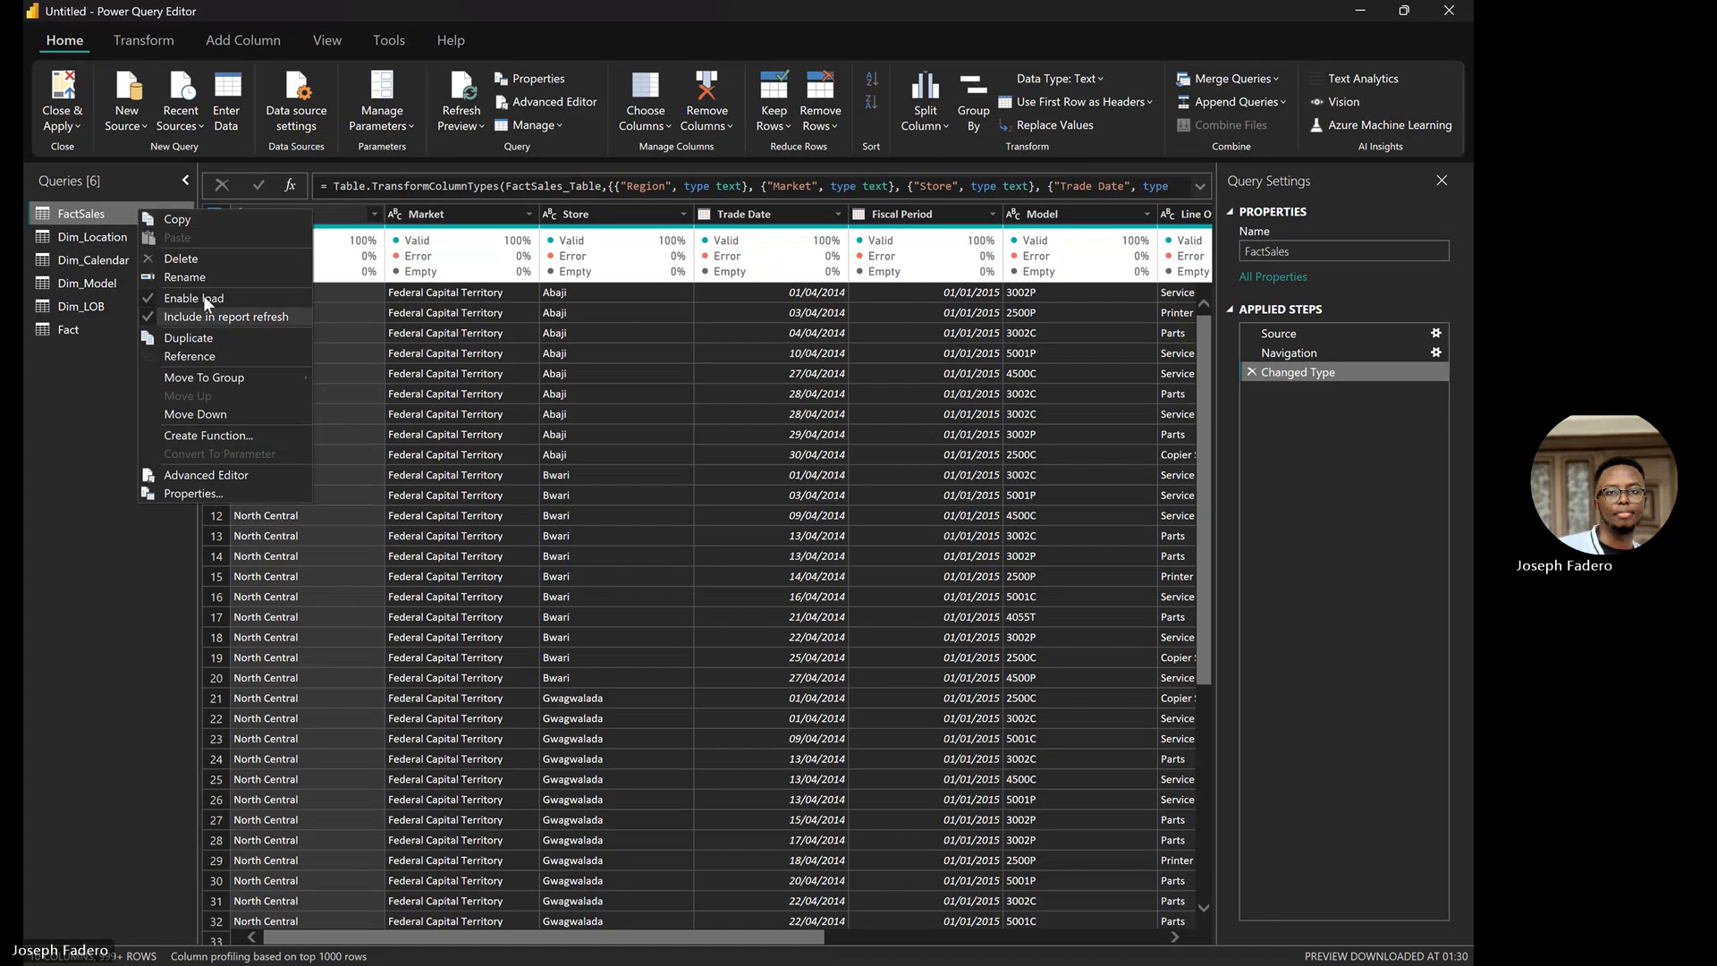
click(216, 258)
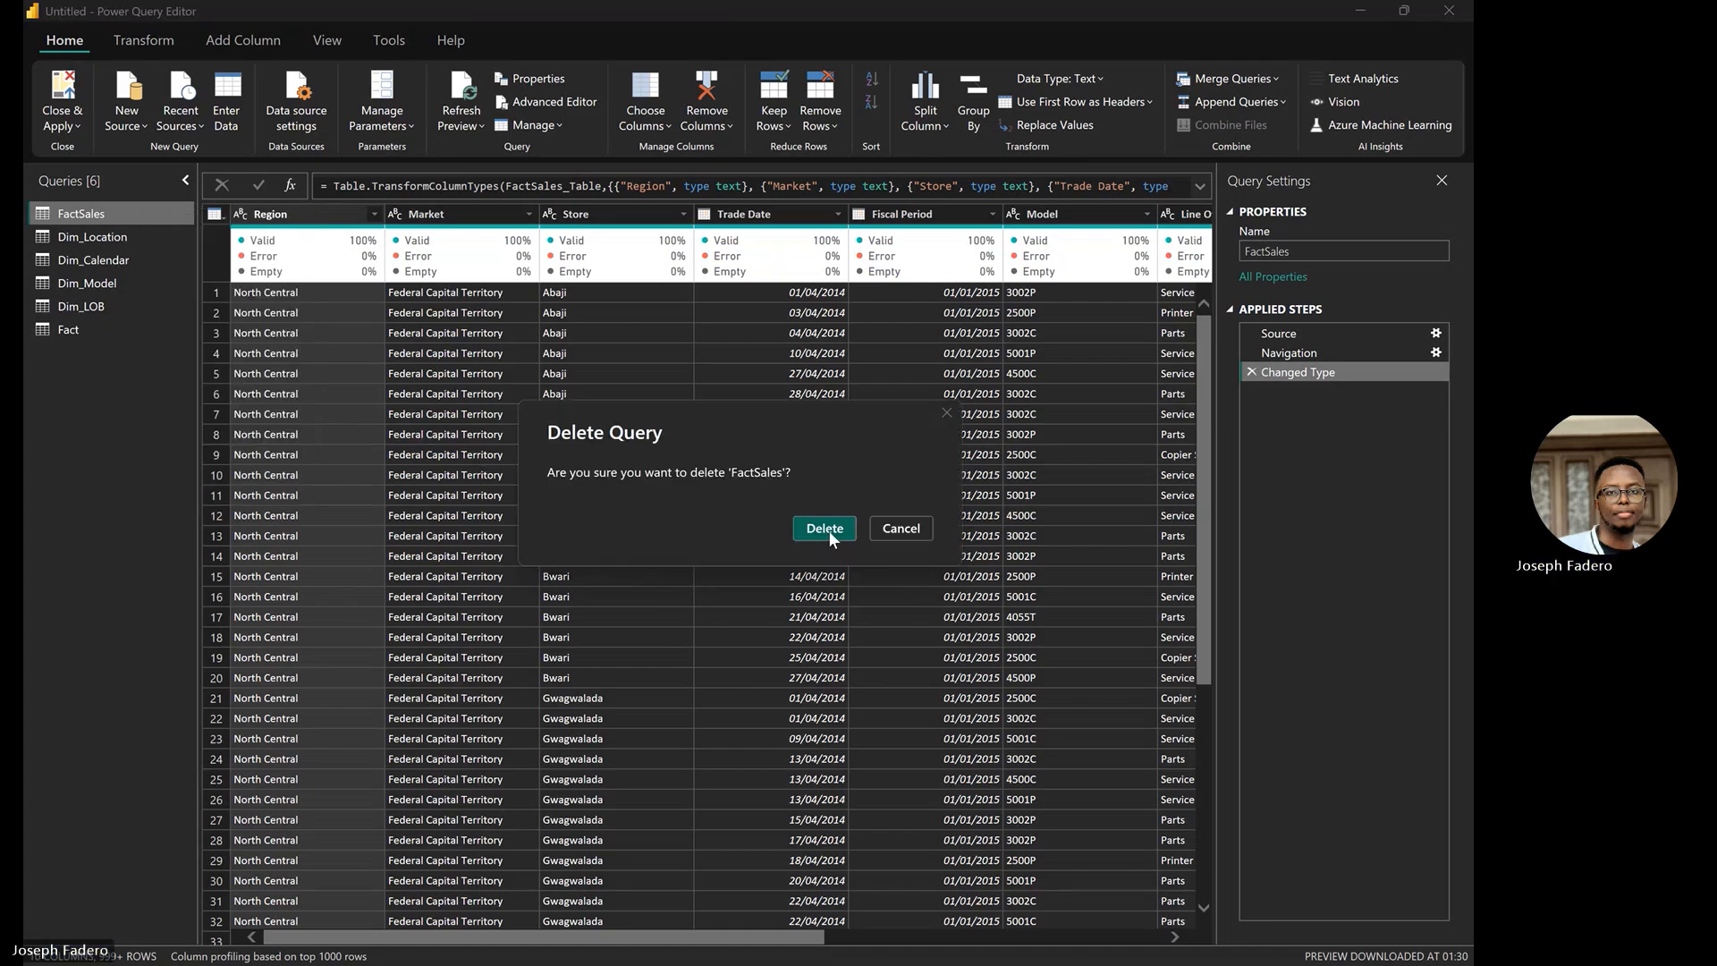
click(824, 527)
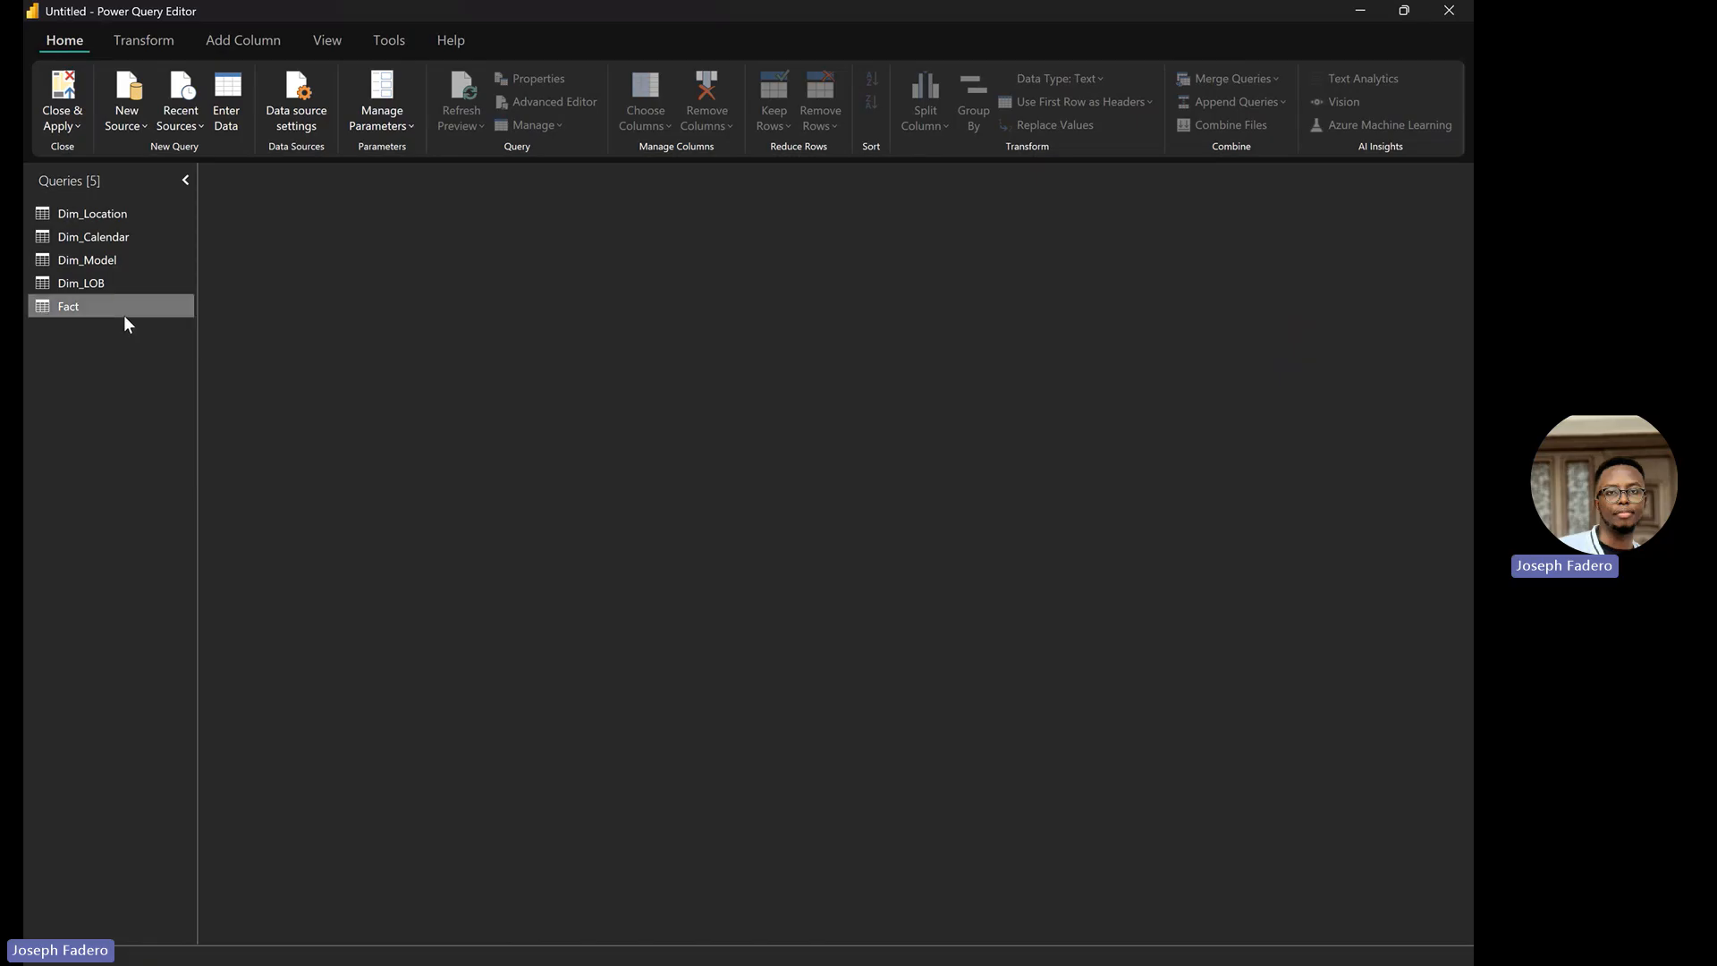
Duplicate the Fact query
click(125, 318)
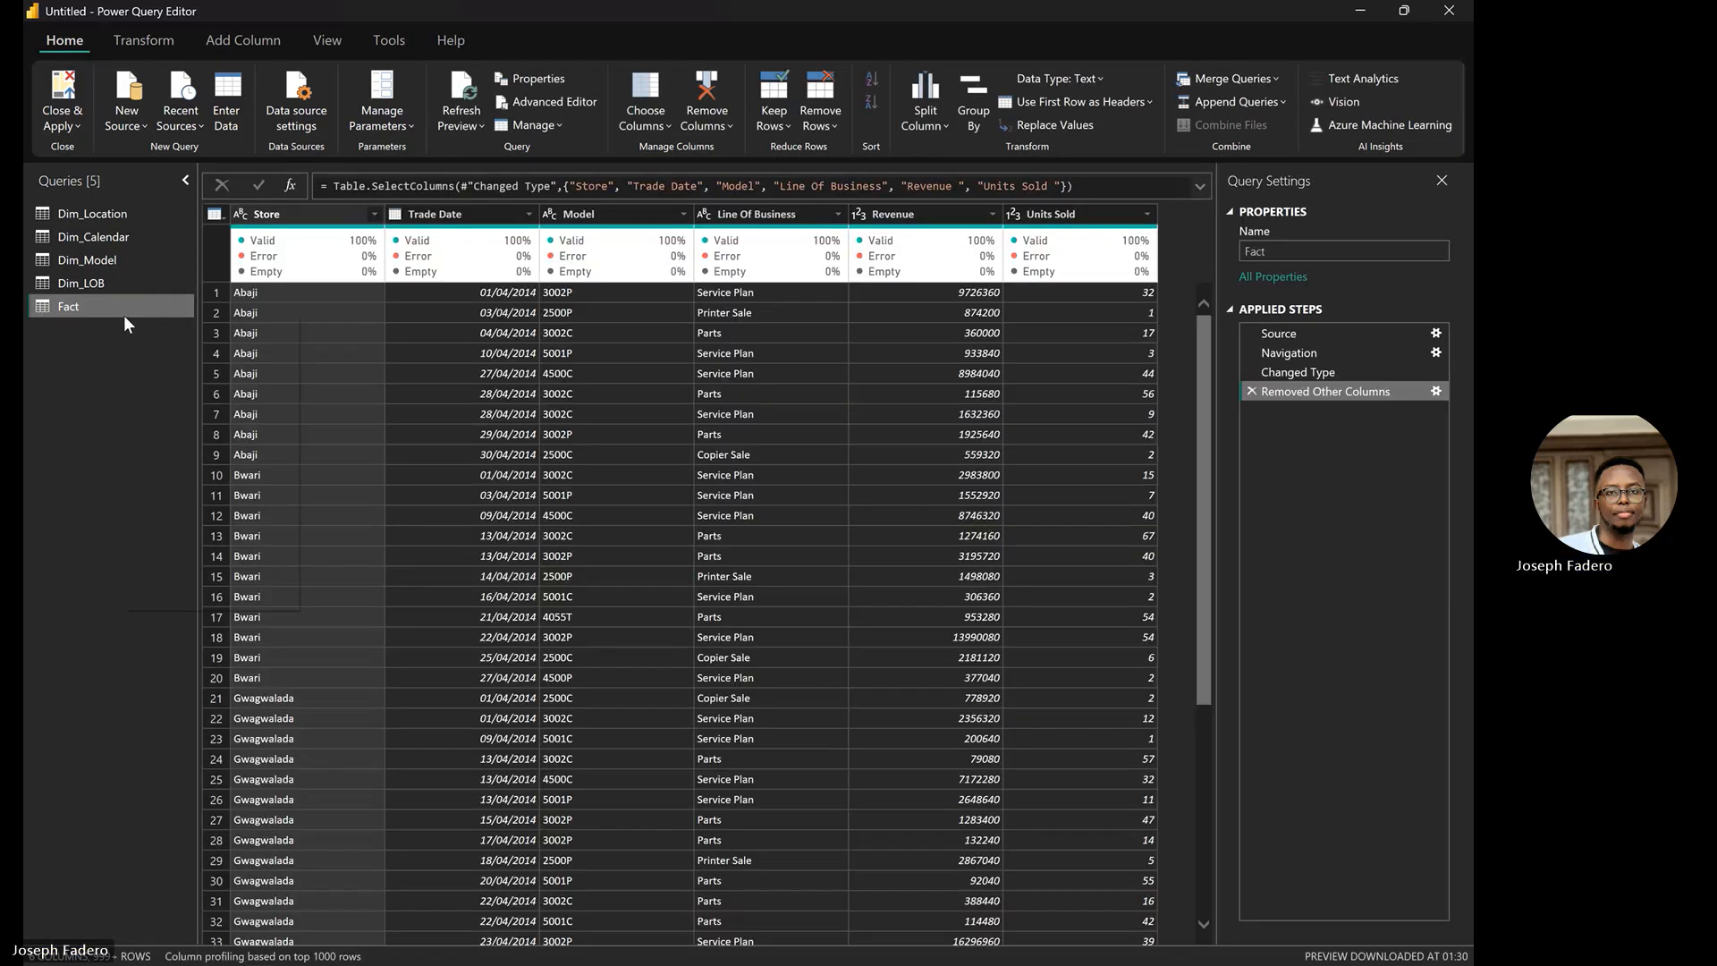
right_click(123, 315)
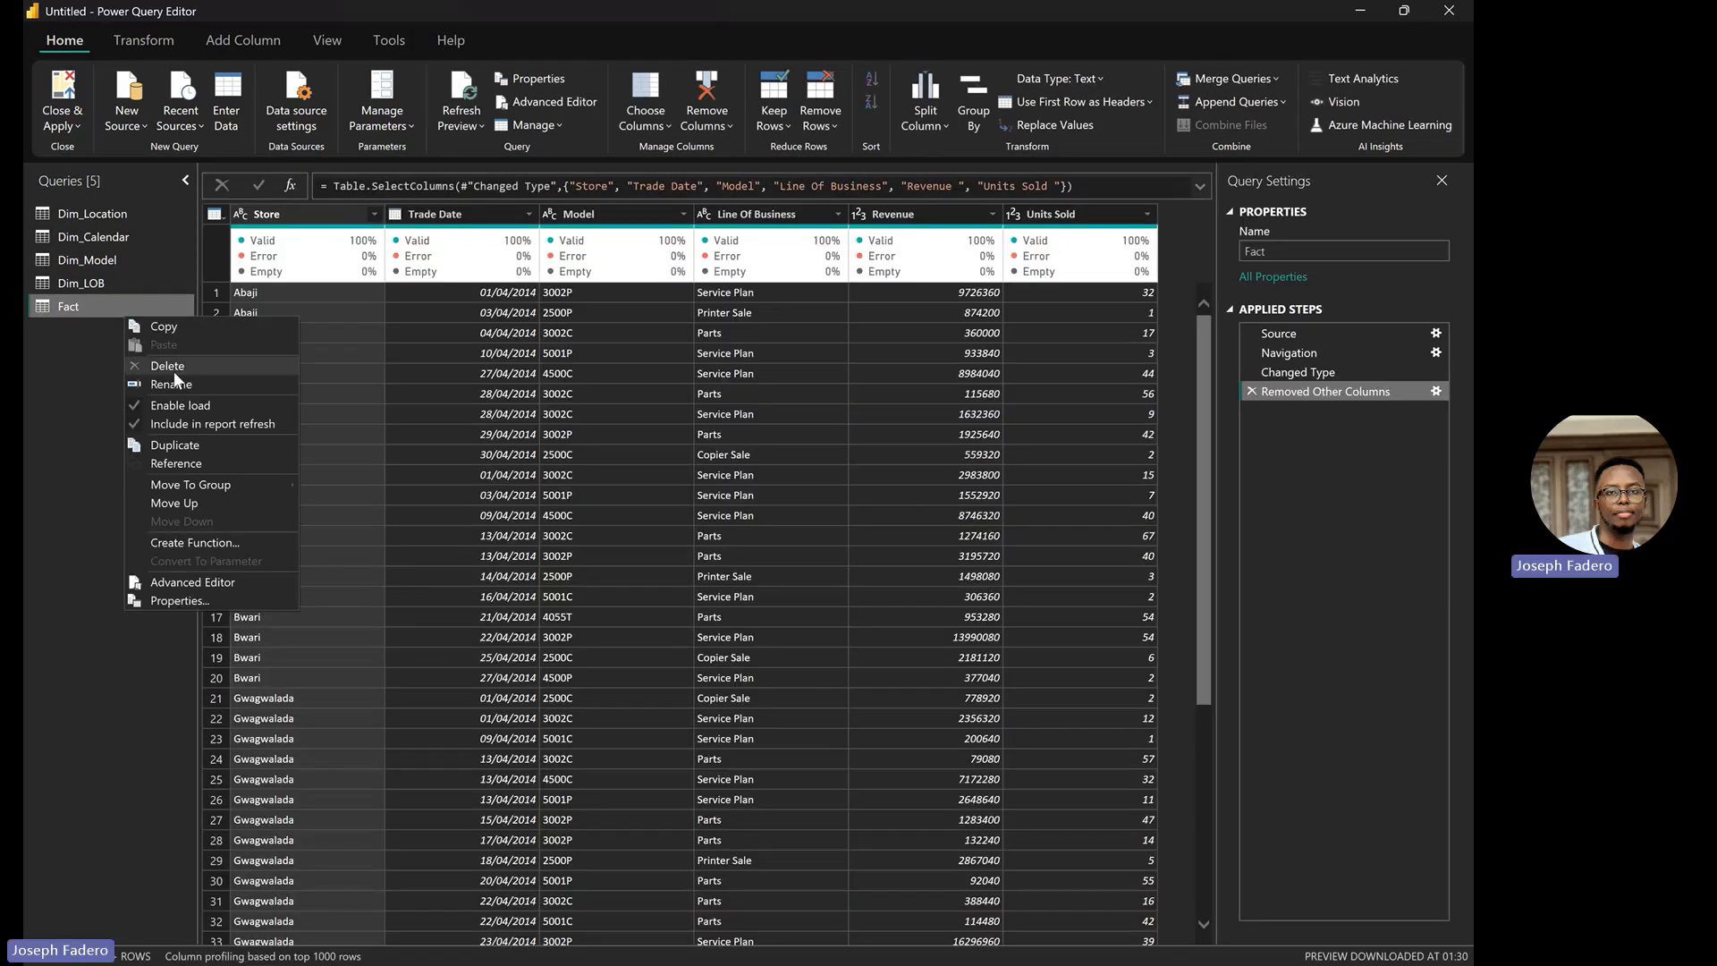
click(221, 445)
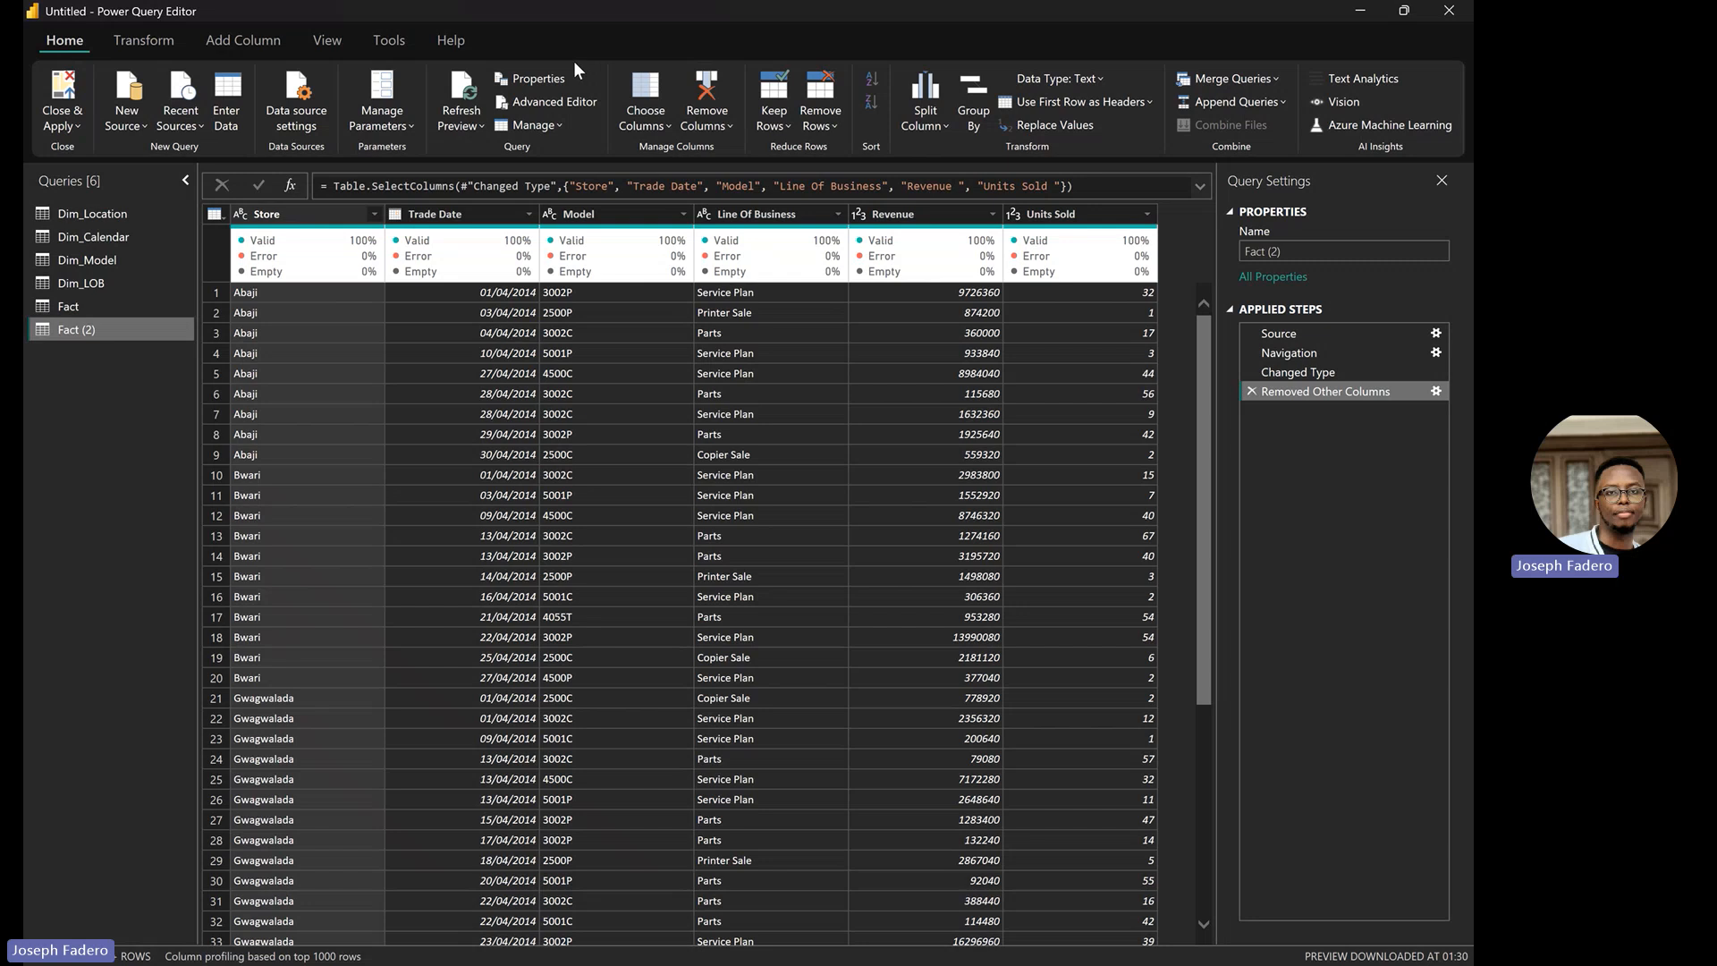
Merge the Fact (2) query with Dim_LOB, matching on the Line Of Business columns with a Left Outer join
click(1229, 75)
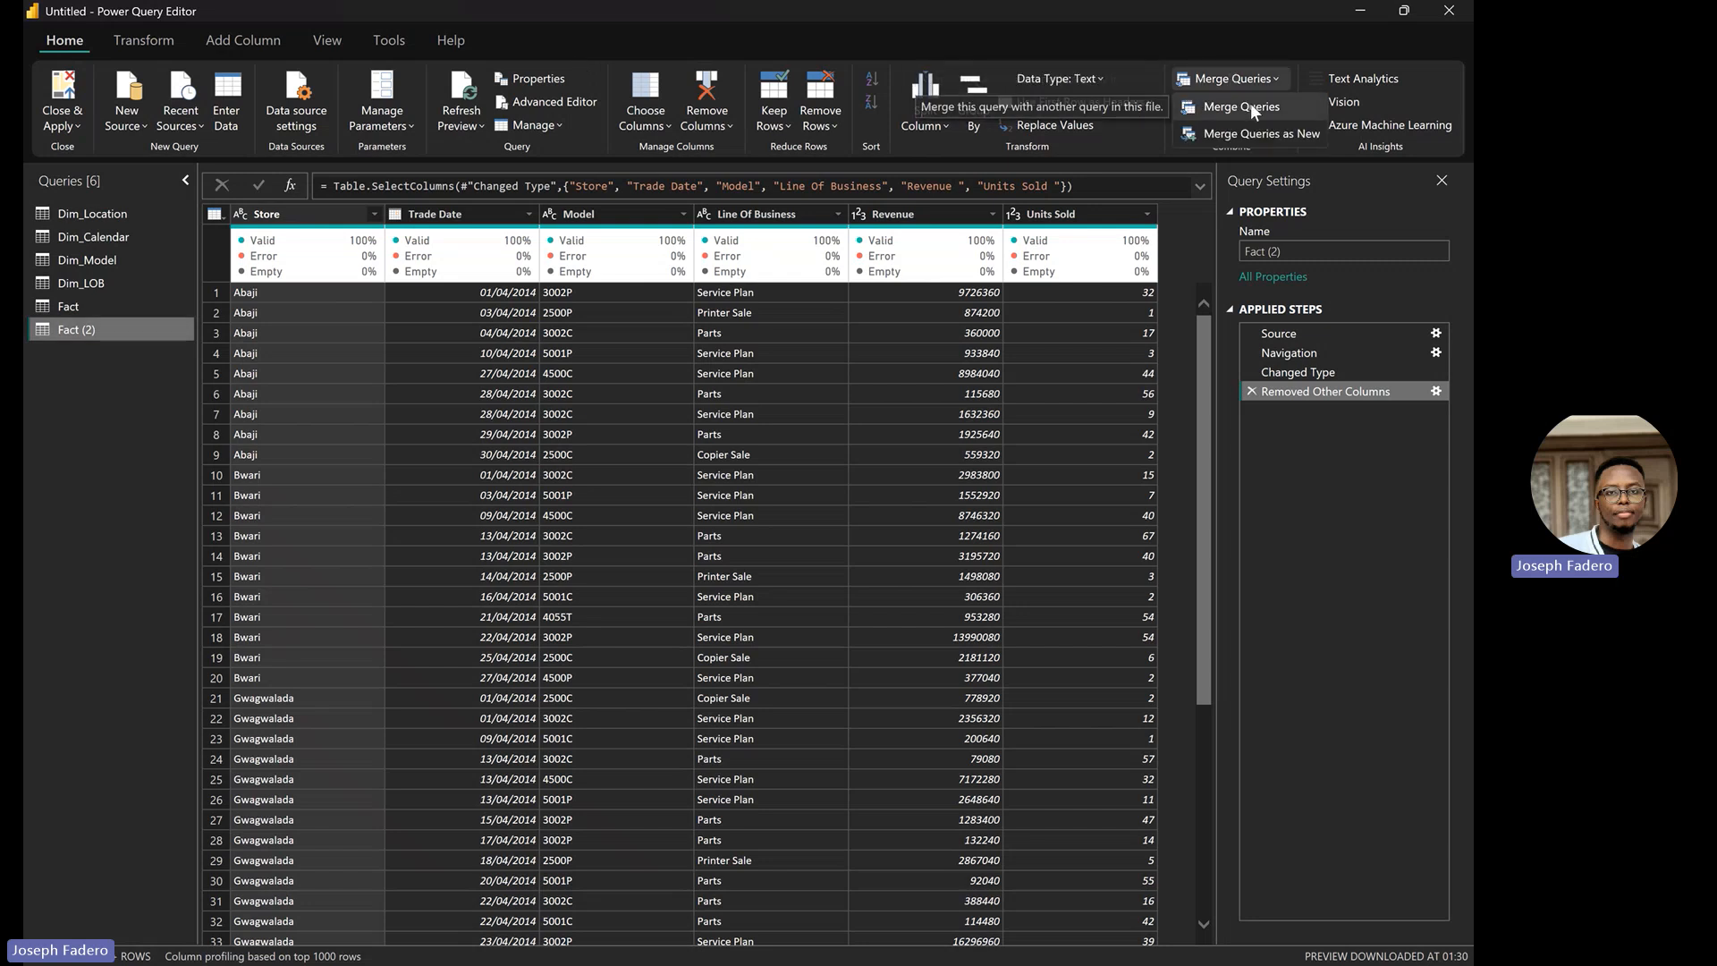
click(1250, 105)
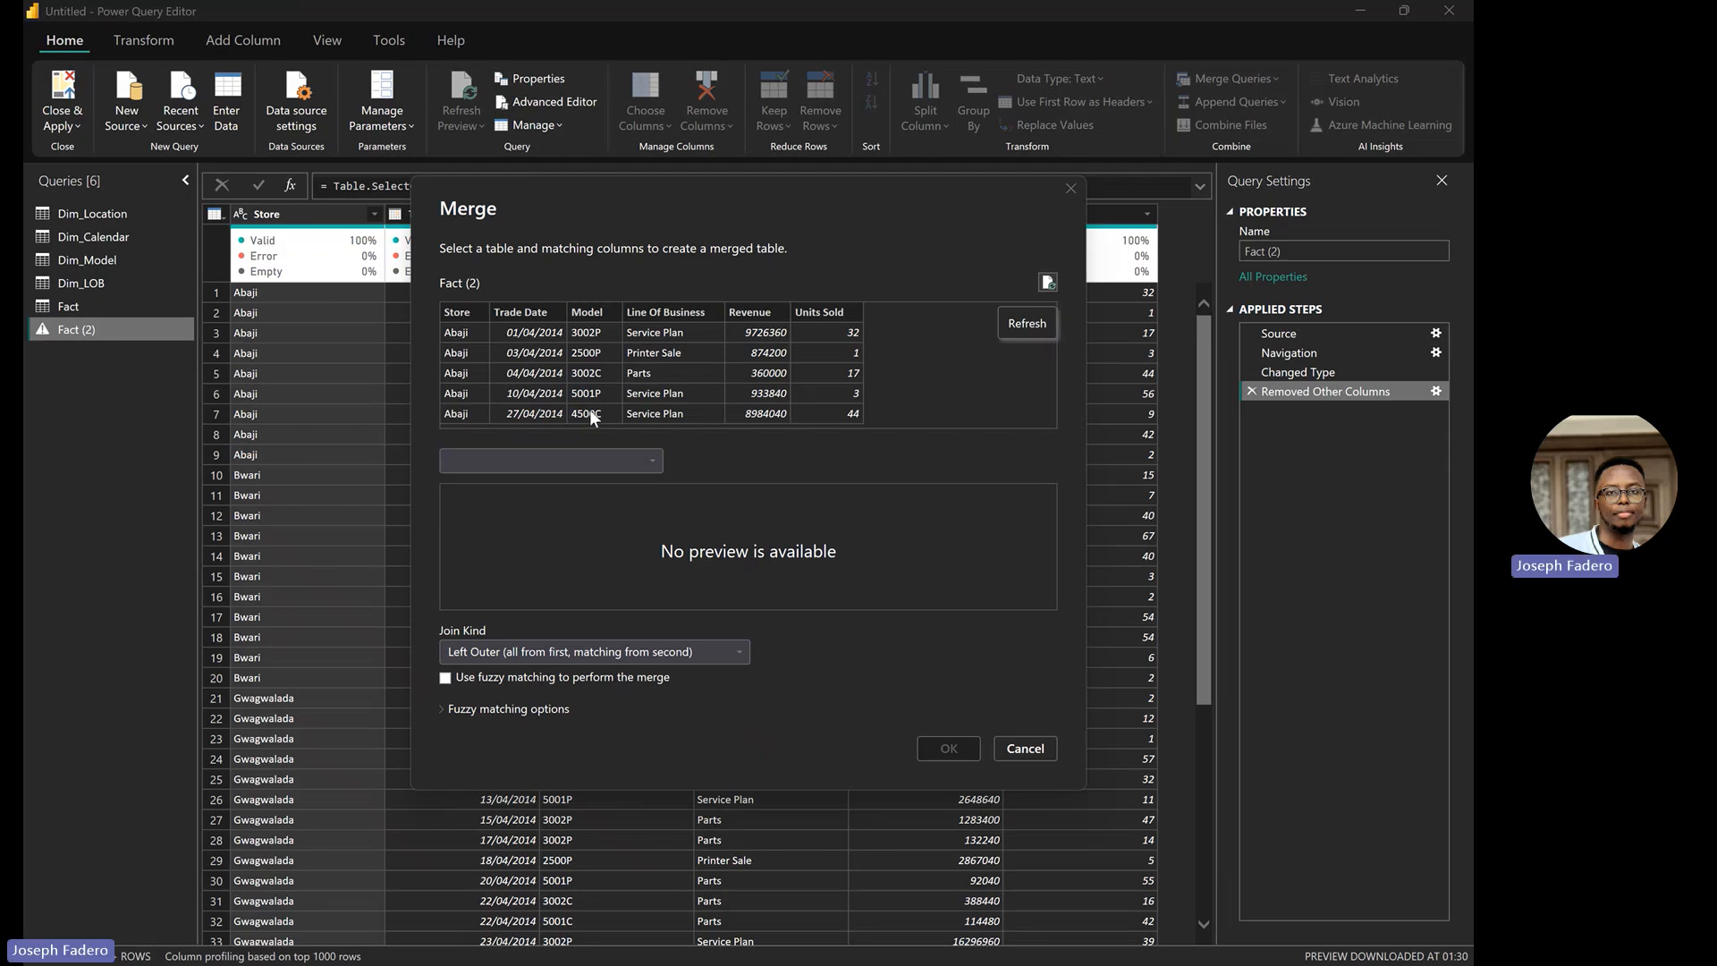
click(652, 457)
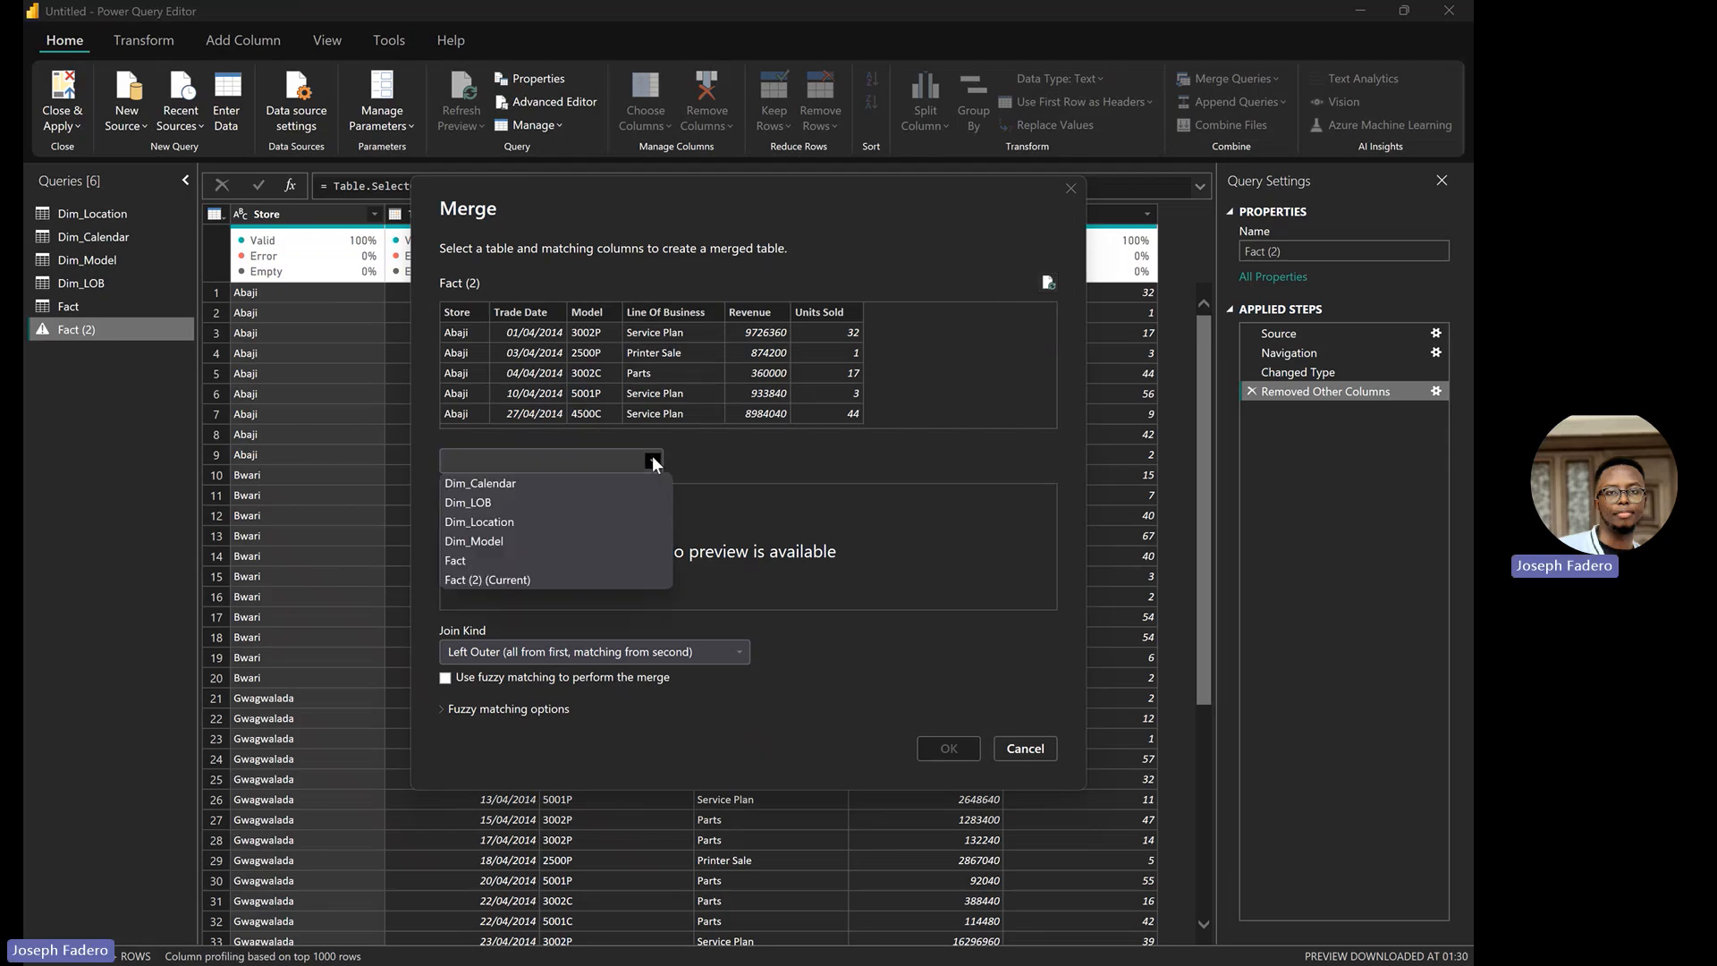
click(525, 502)
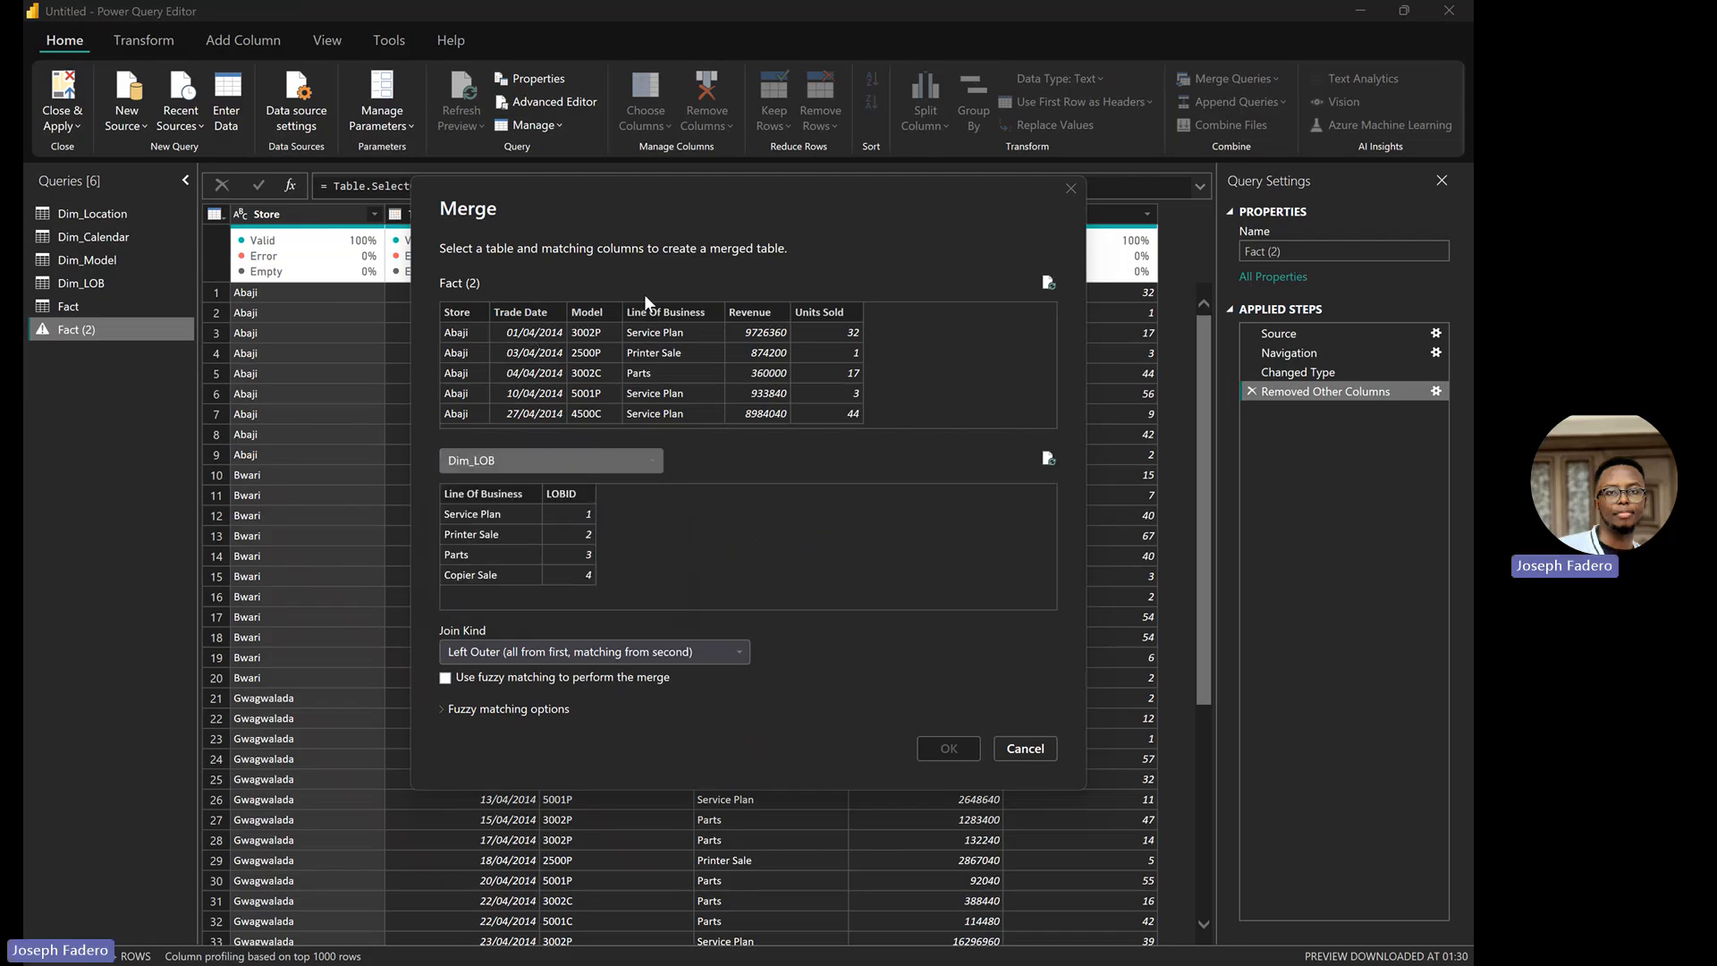
click(695, 315)
click(586, 494)
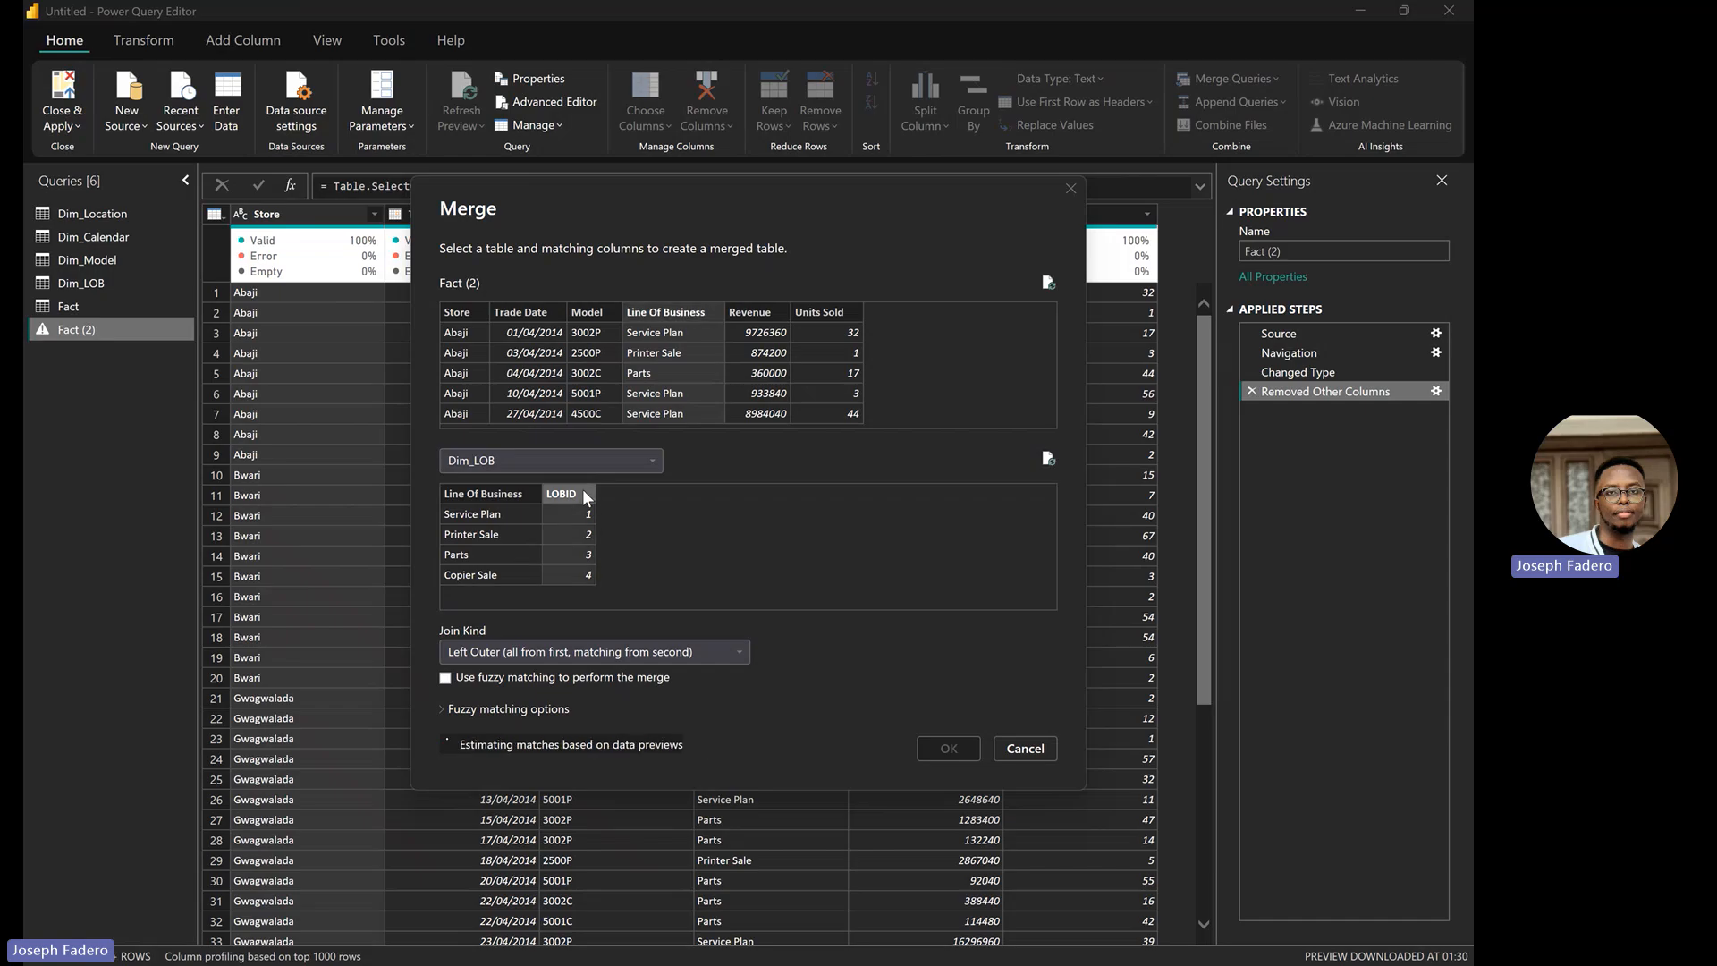
click(500, 503)
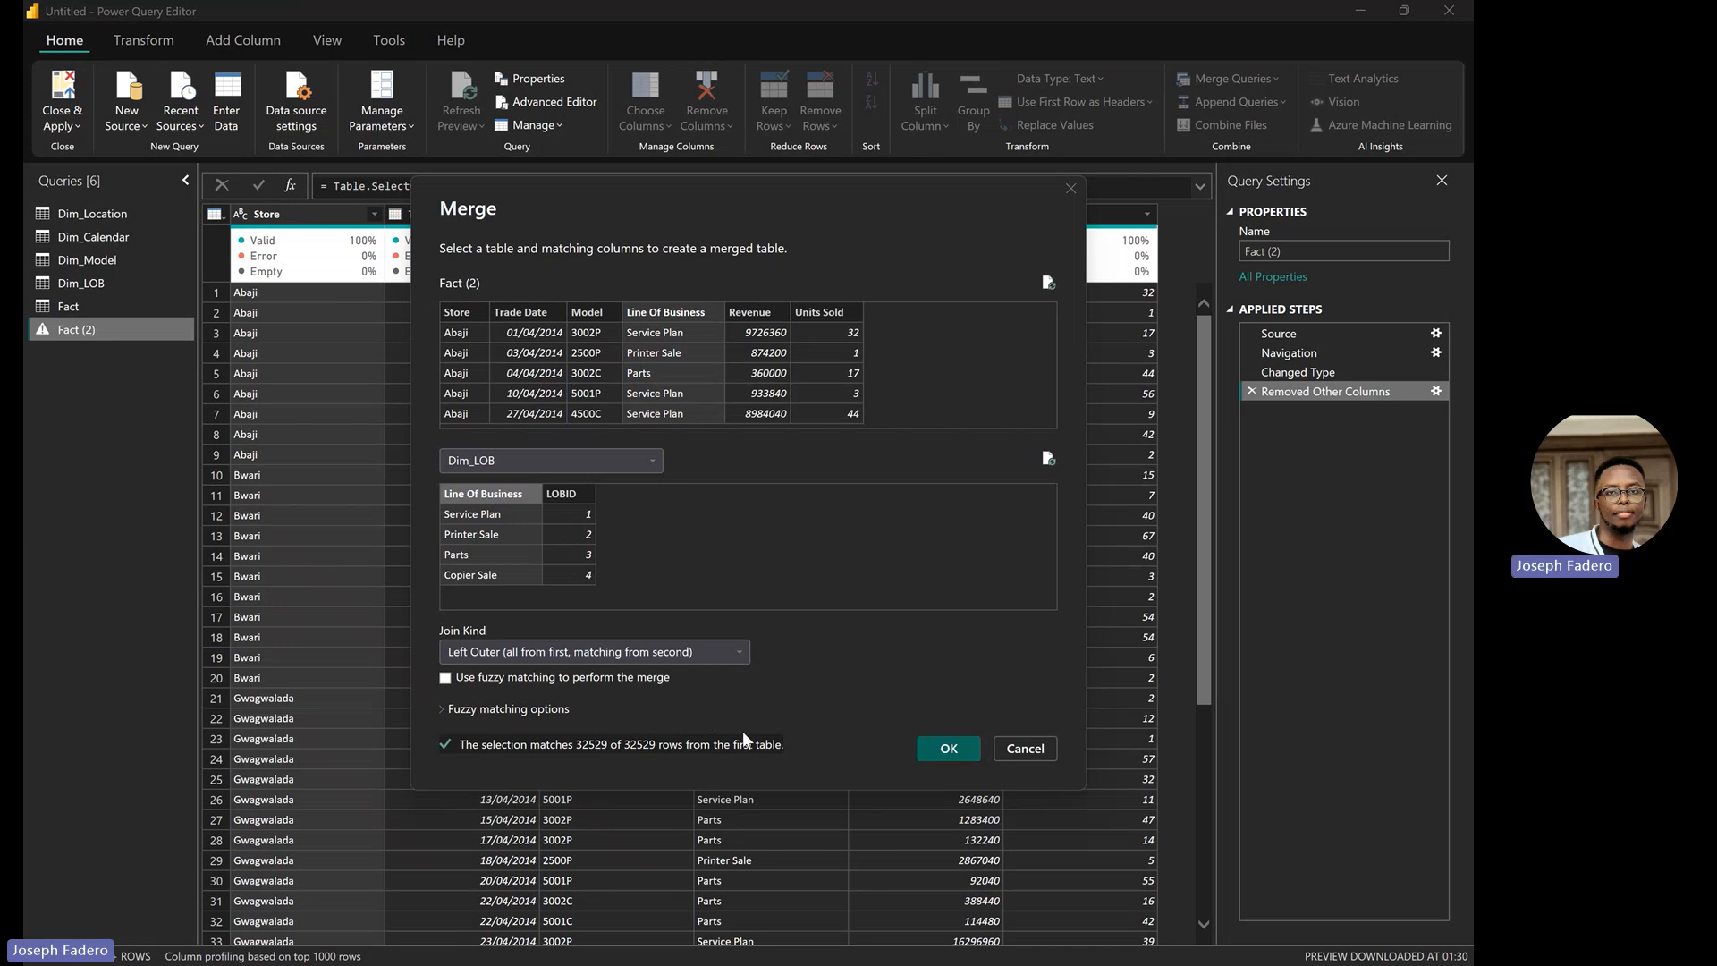
click(740, 653)
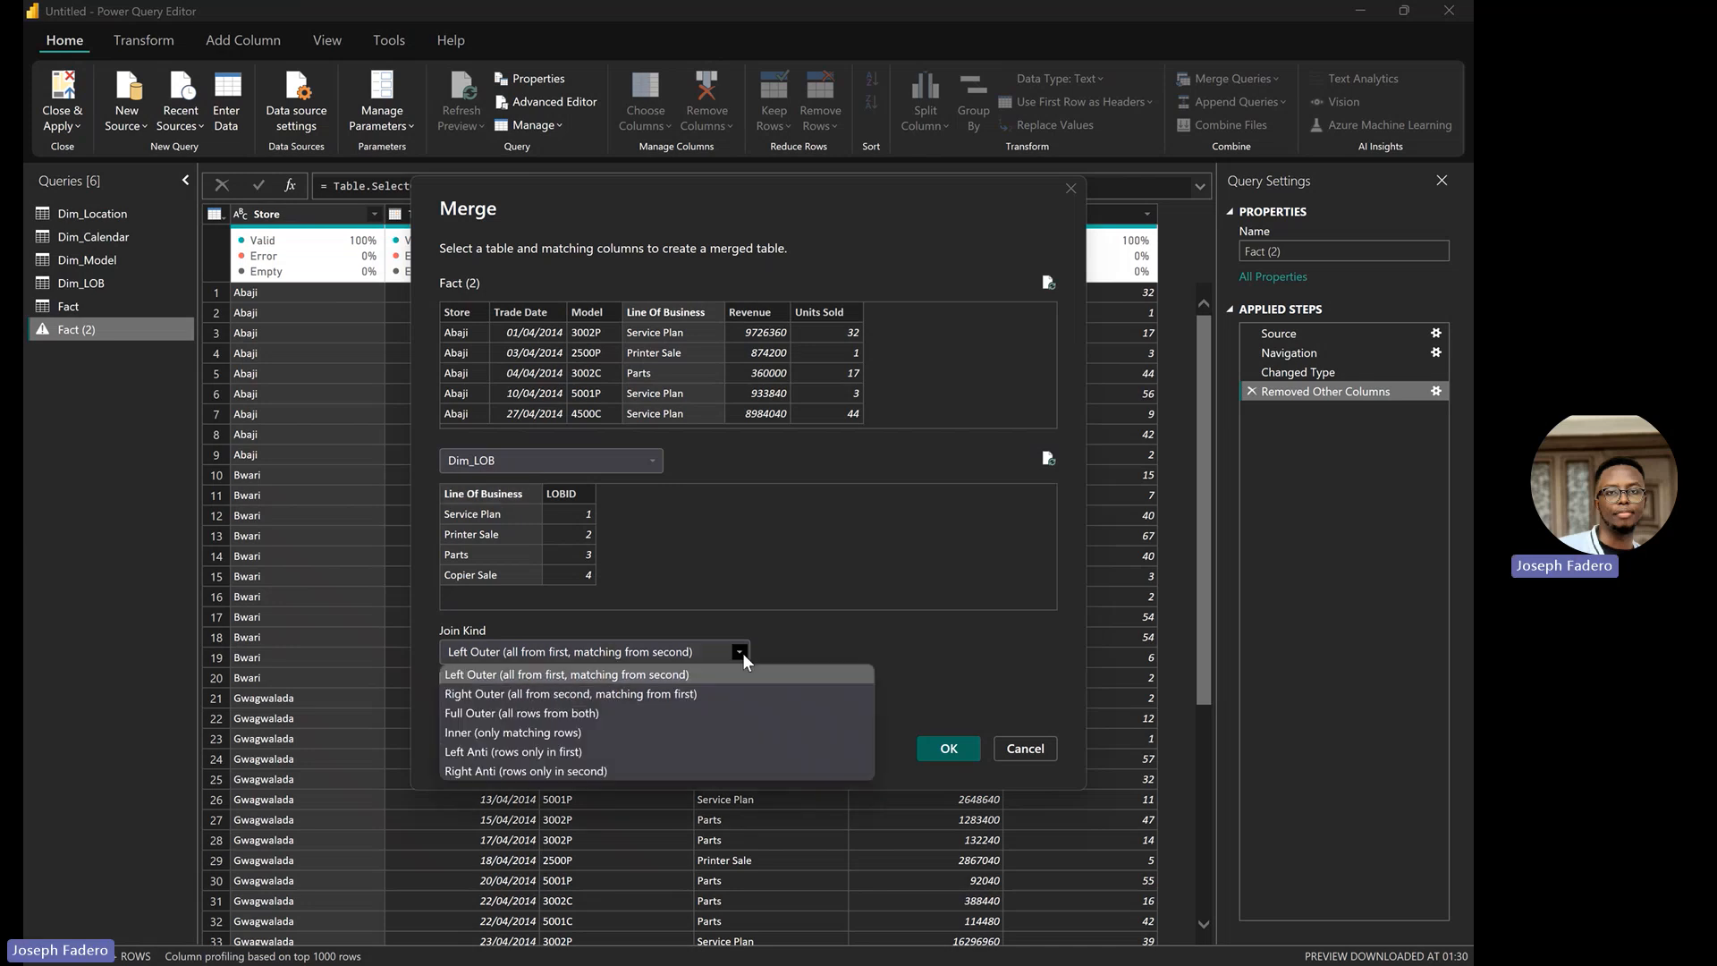
click(950, 669)
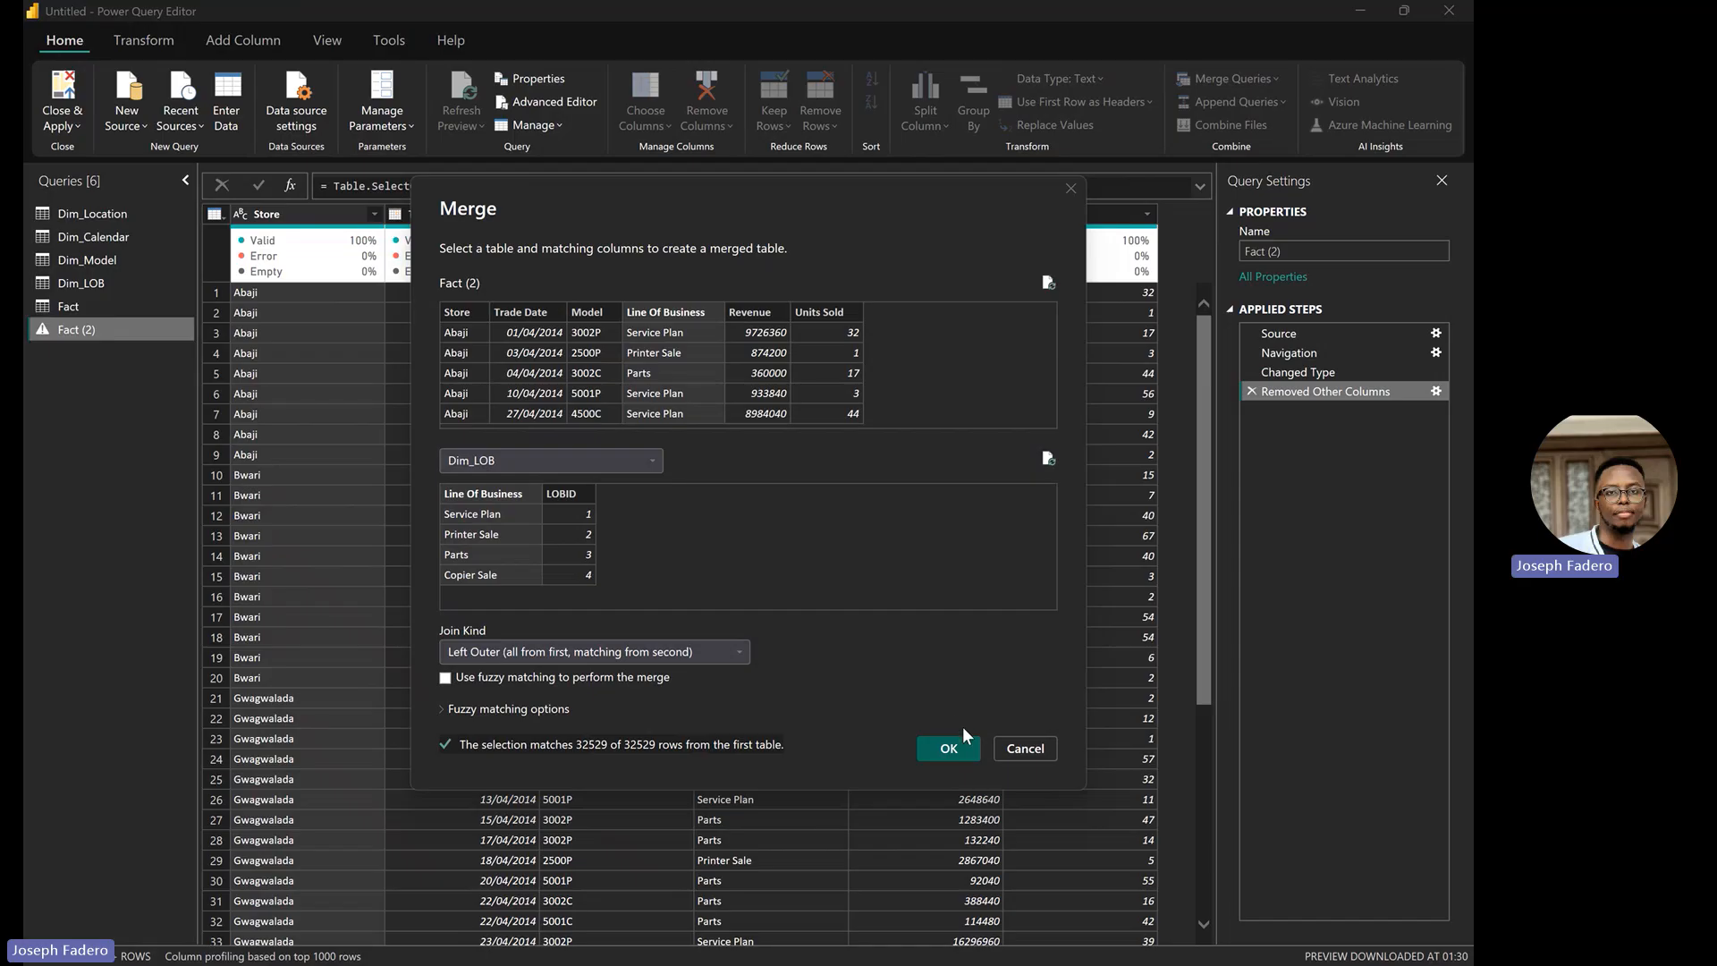
click(960, 749)
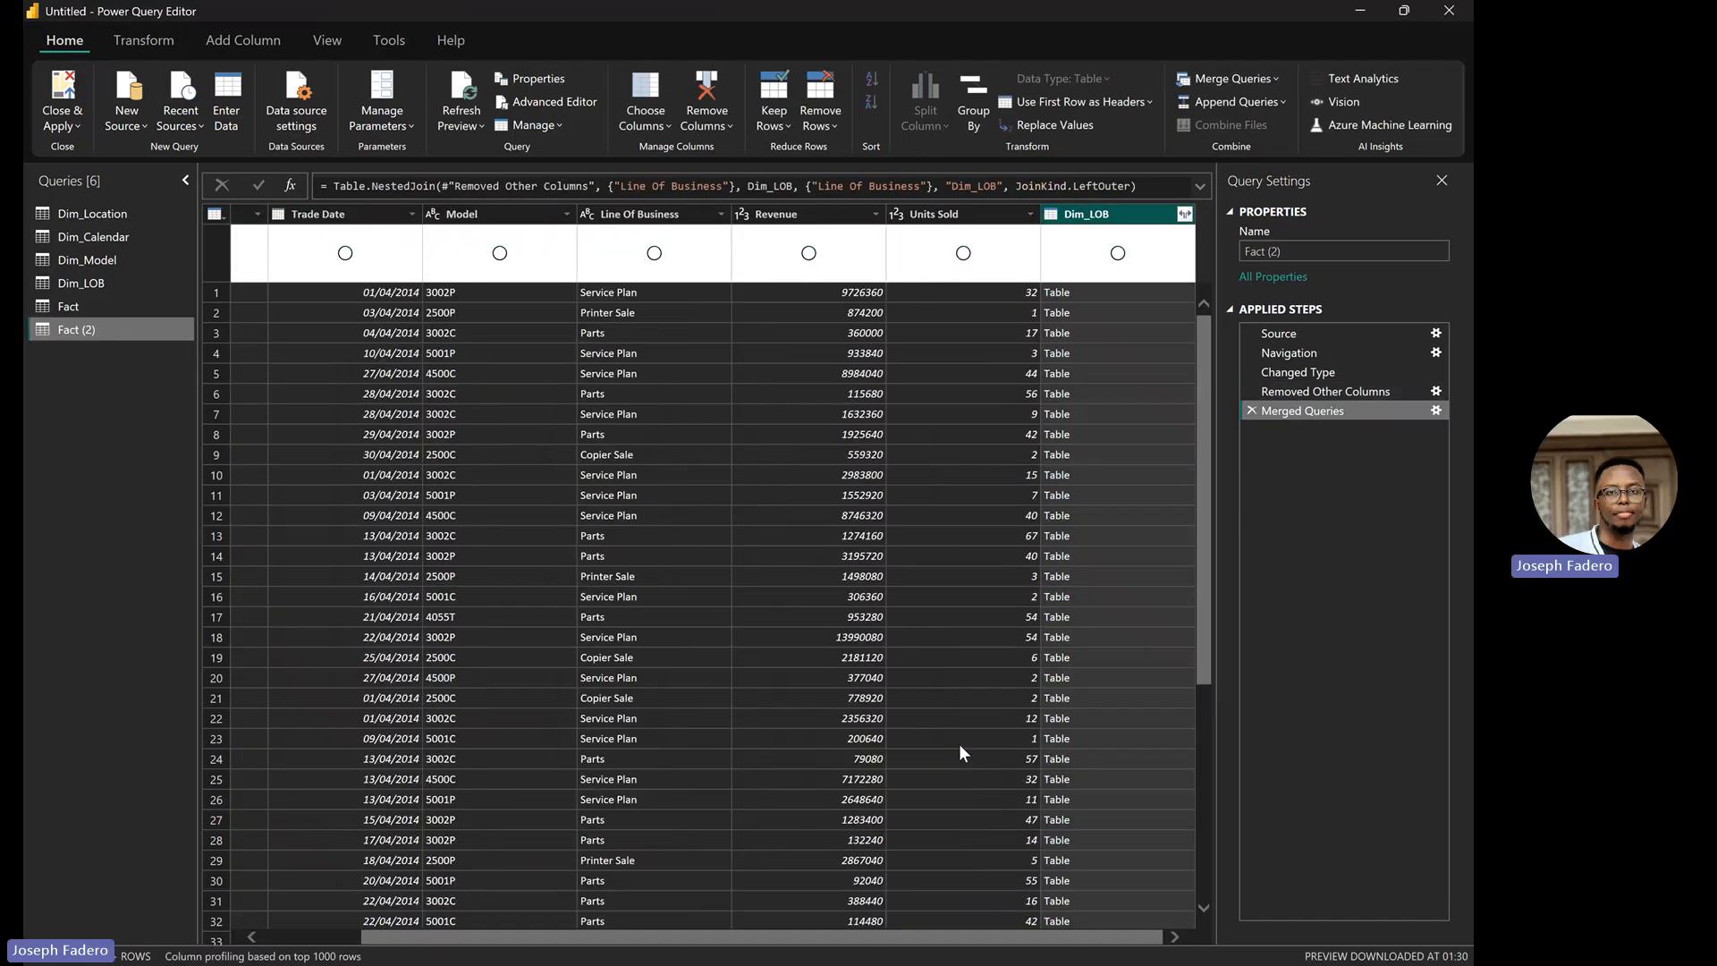
Expand only the LOBID column from the merged Dim_LOB column, keeping the original column name as prefix
click(1185, 214)
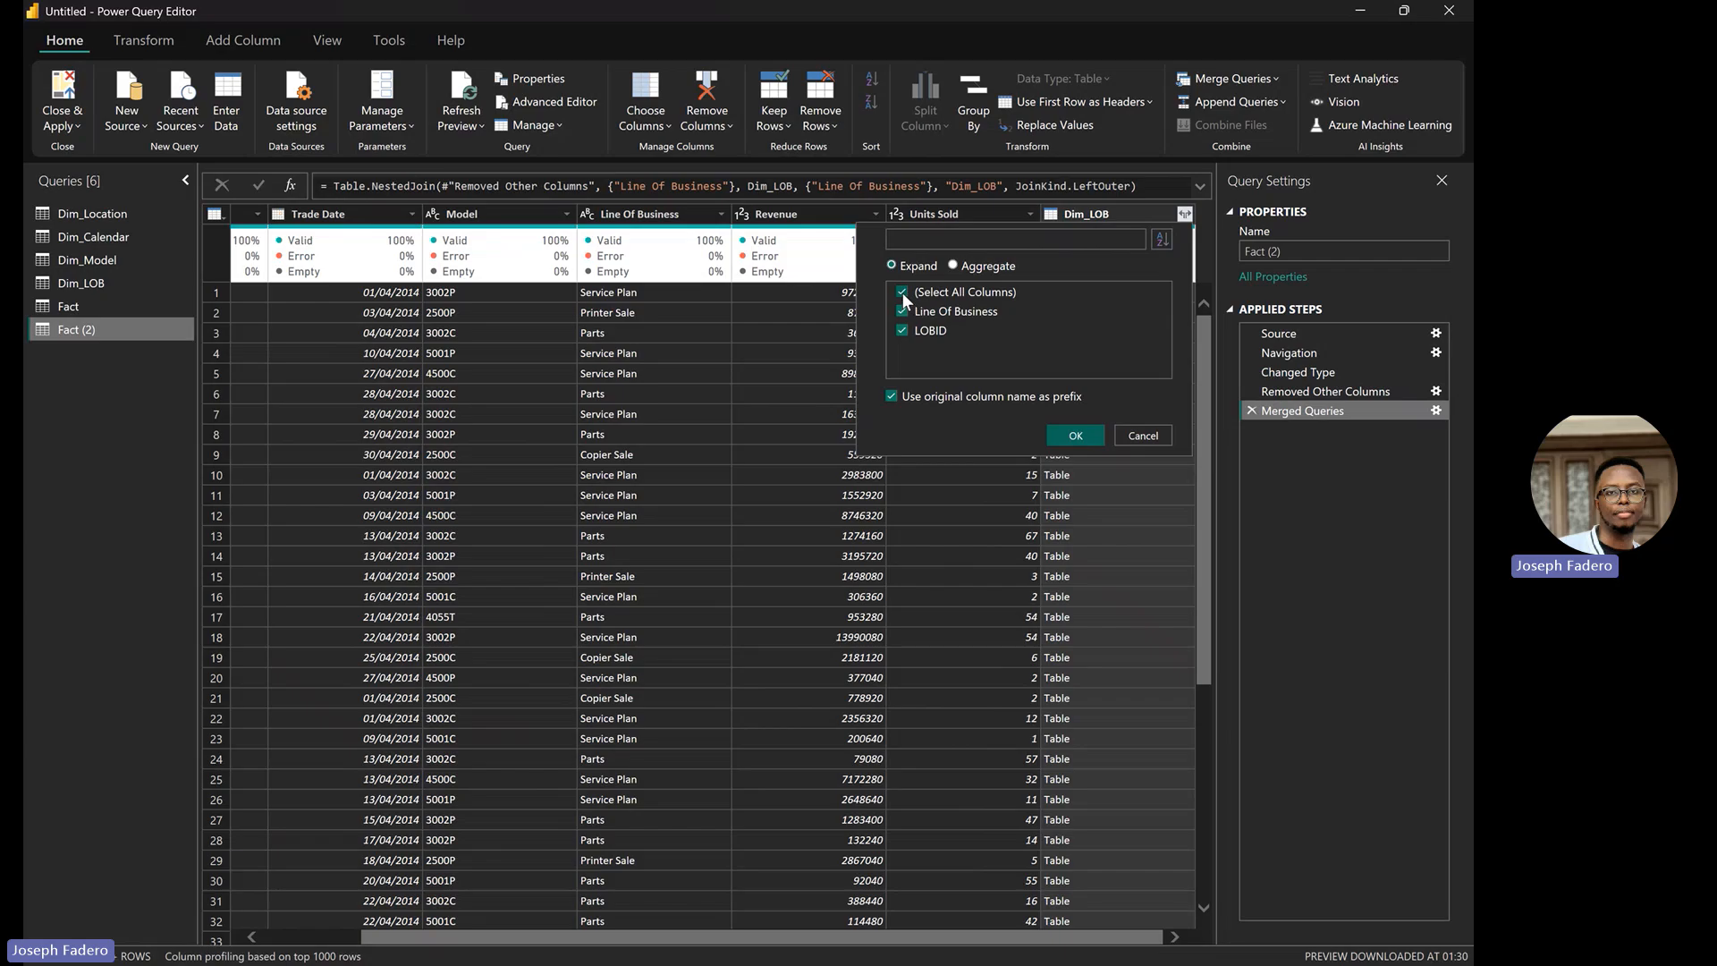
click(903, 292)
click(903, 333)
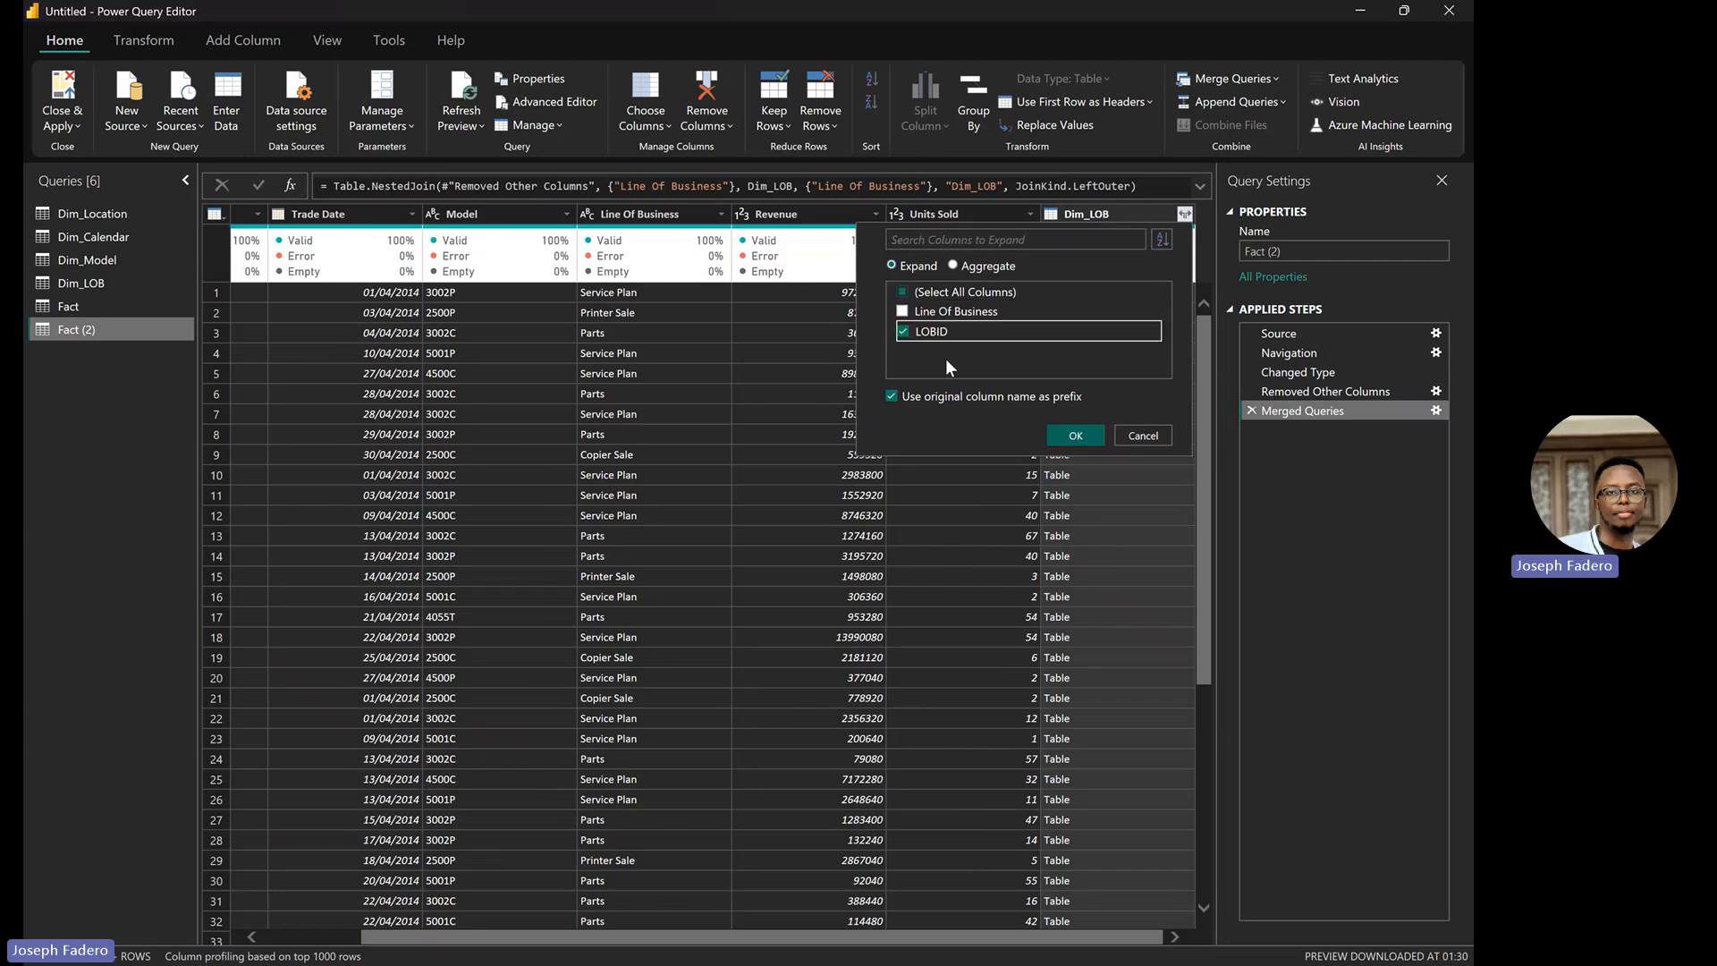
click(1076, 436)
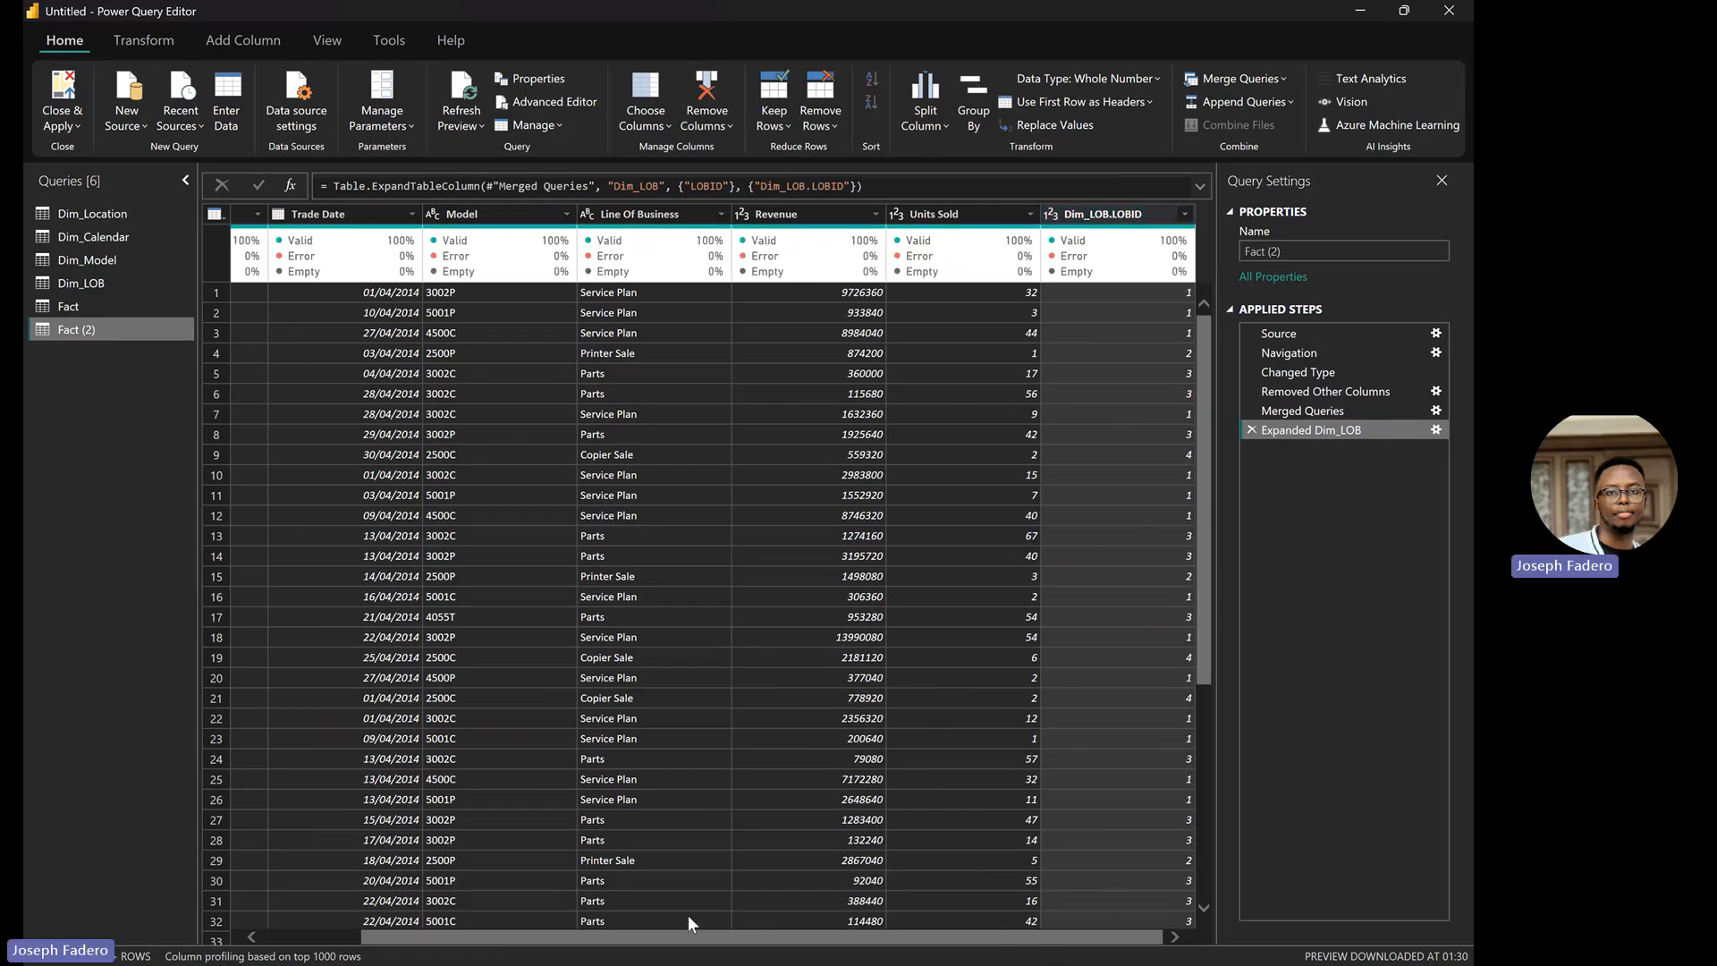
Merge the Fact (2) query with Dim_Location, matching on the Store columns with a Left Outer join
drag(837, 935, 1062, 866)
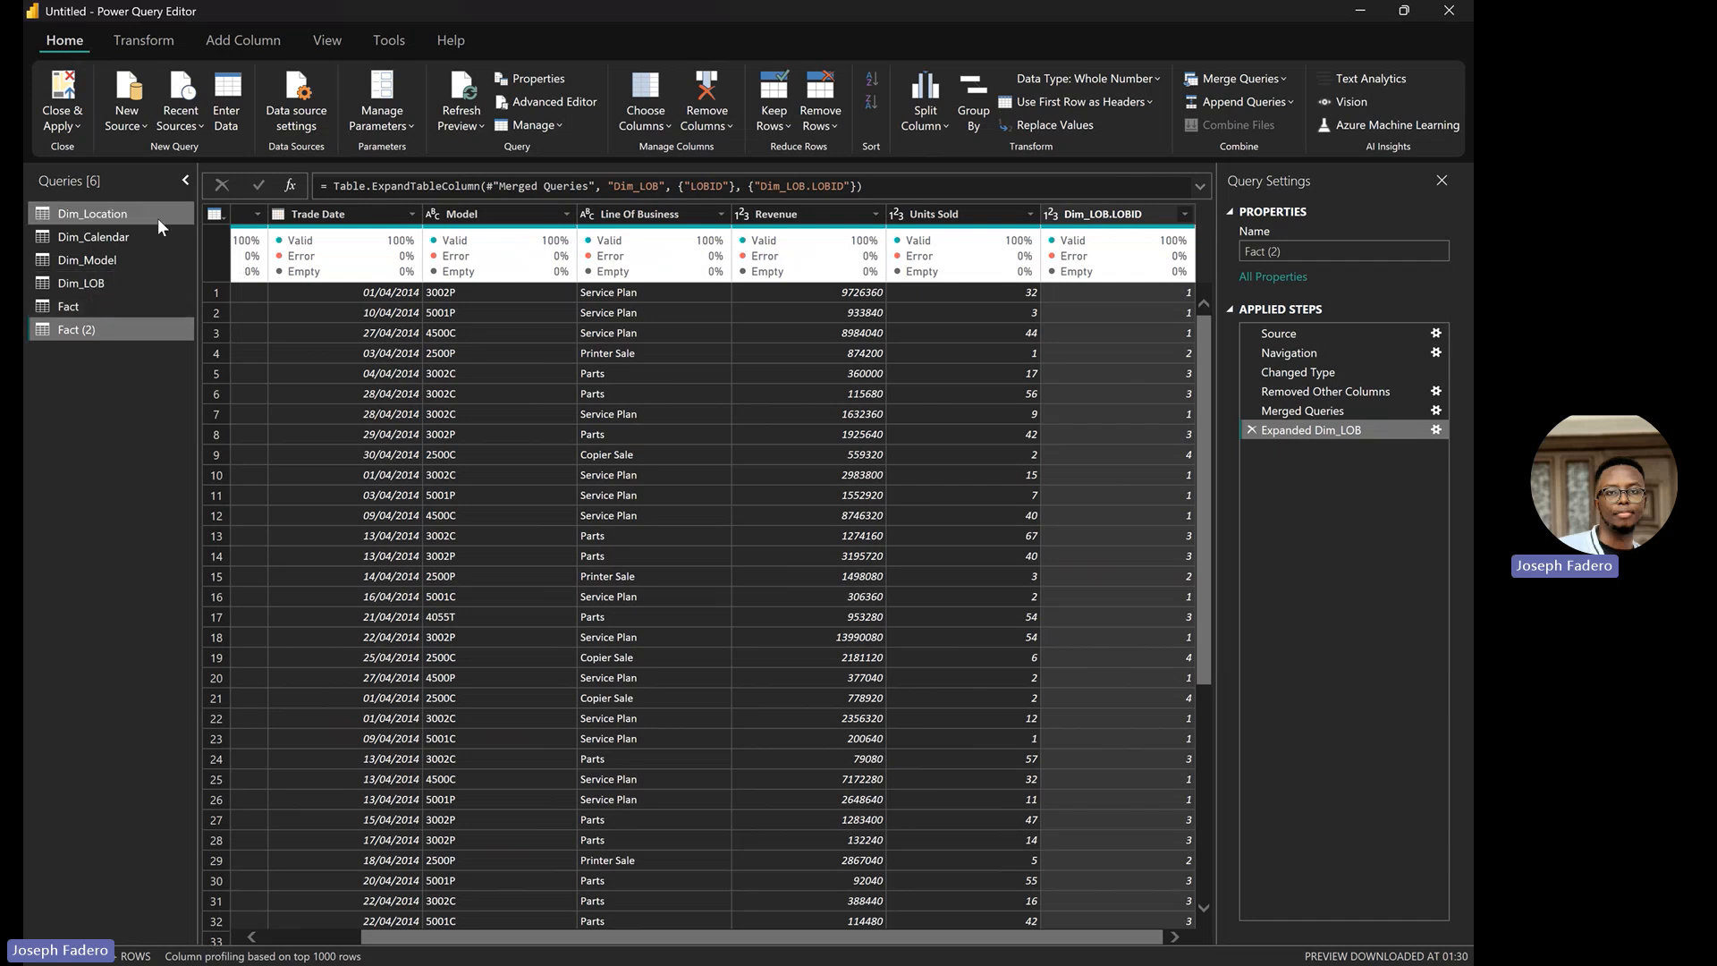
click(1237, 76)
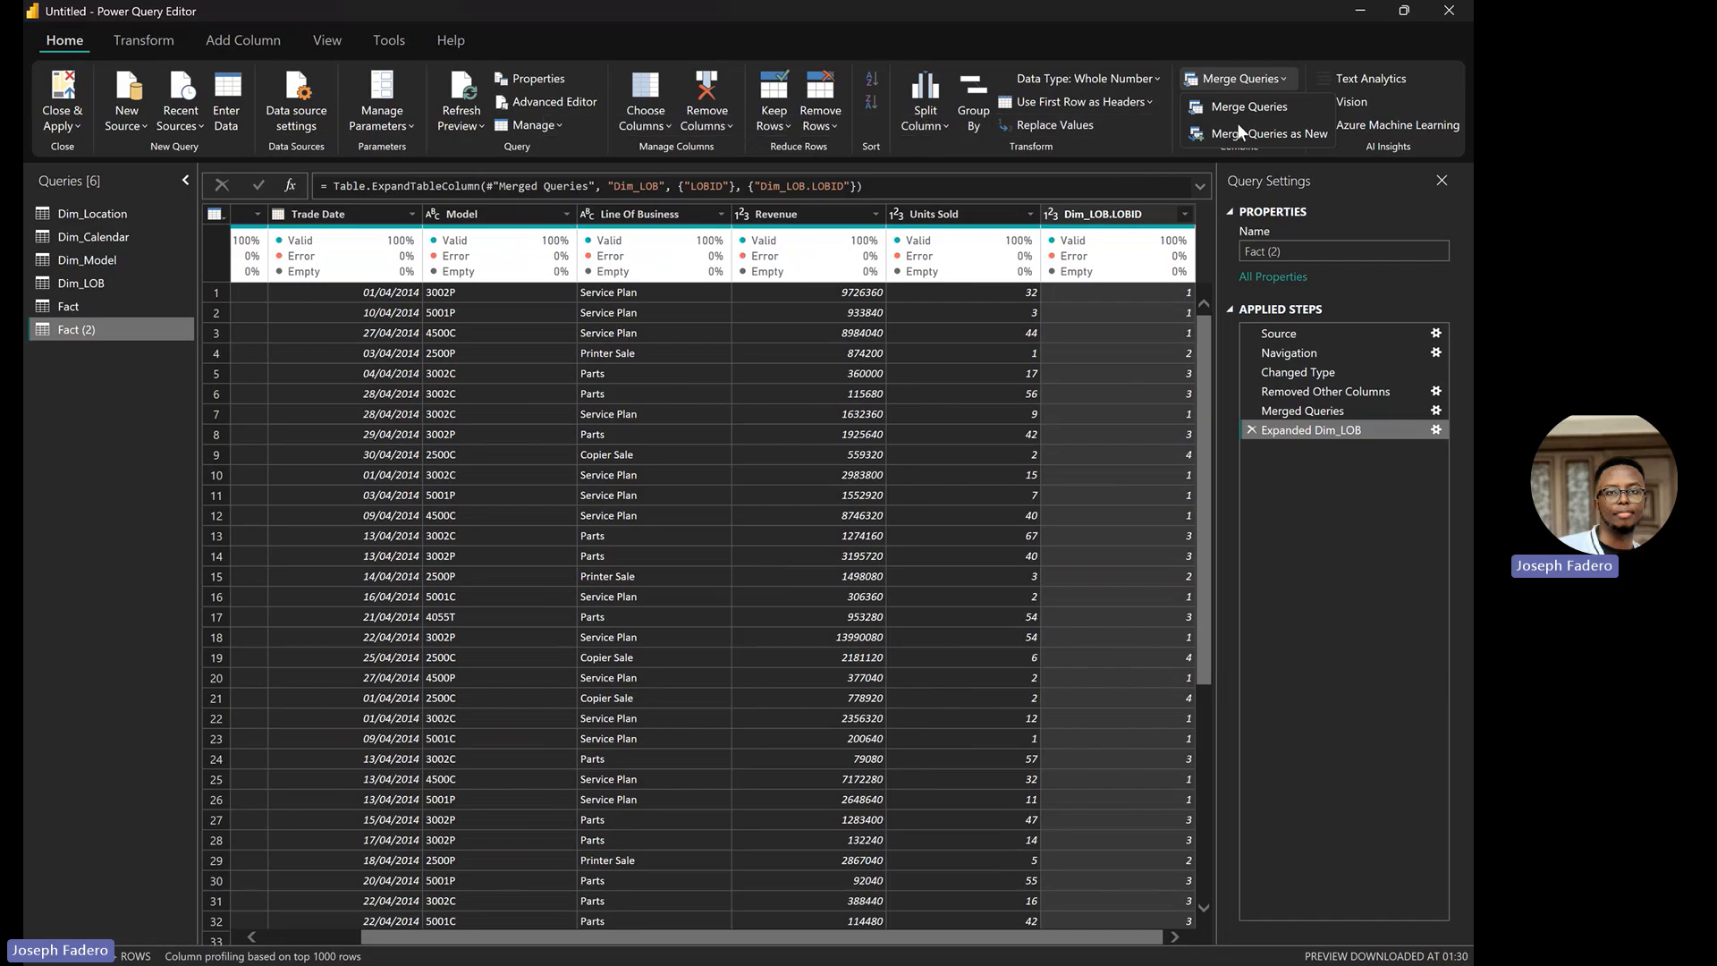
click(663, 354)
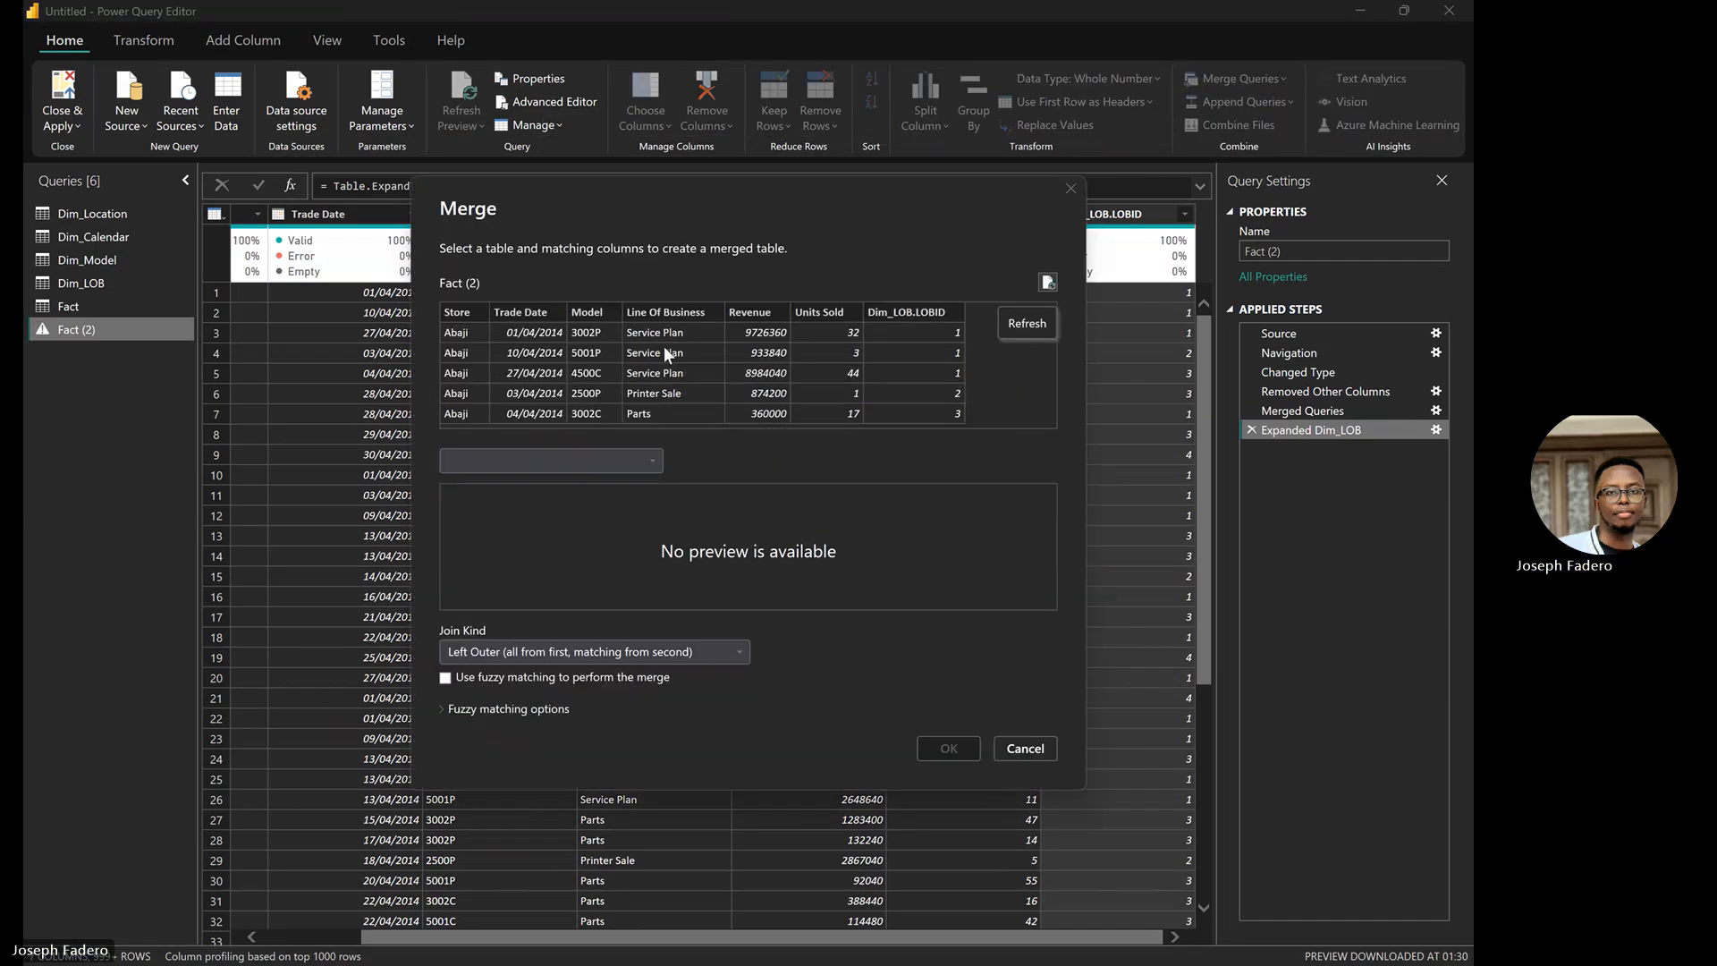
click(653, 459)
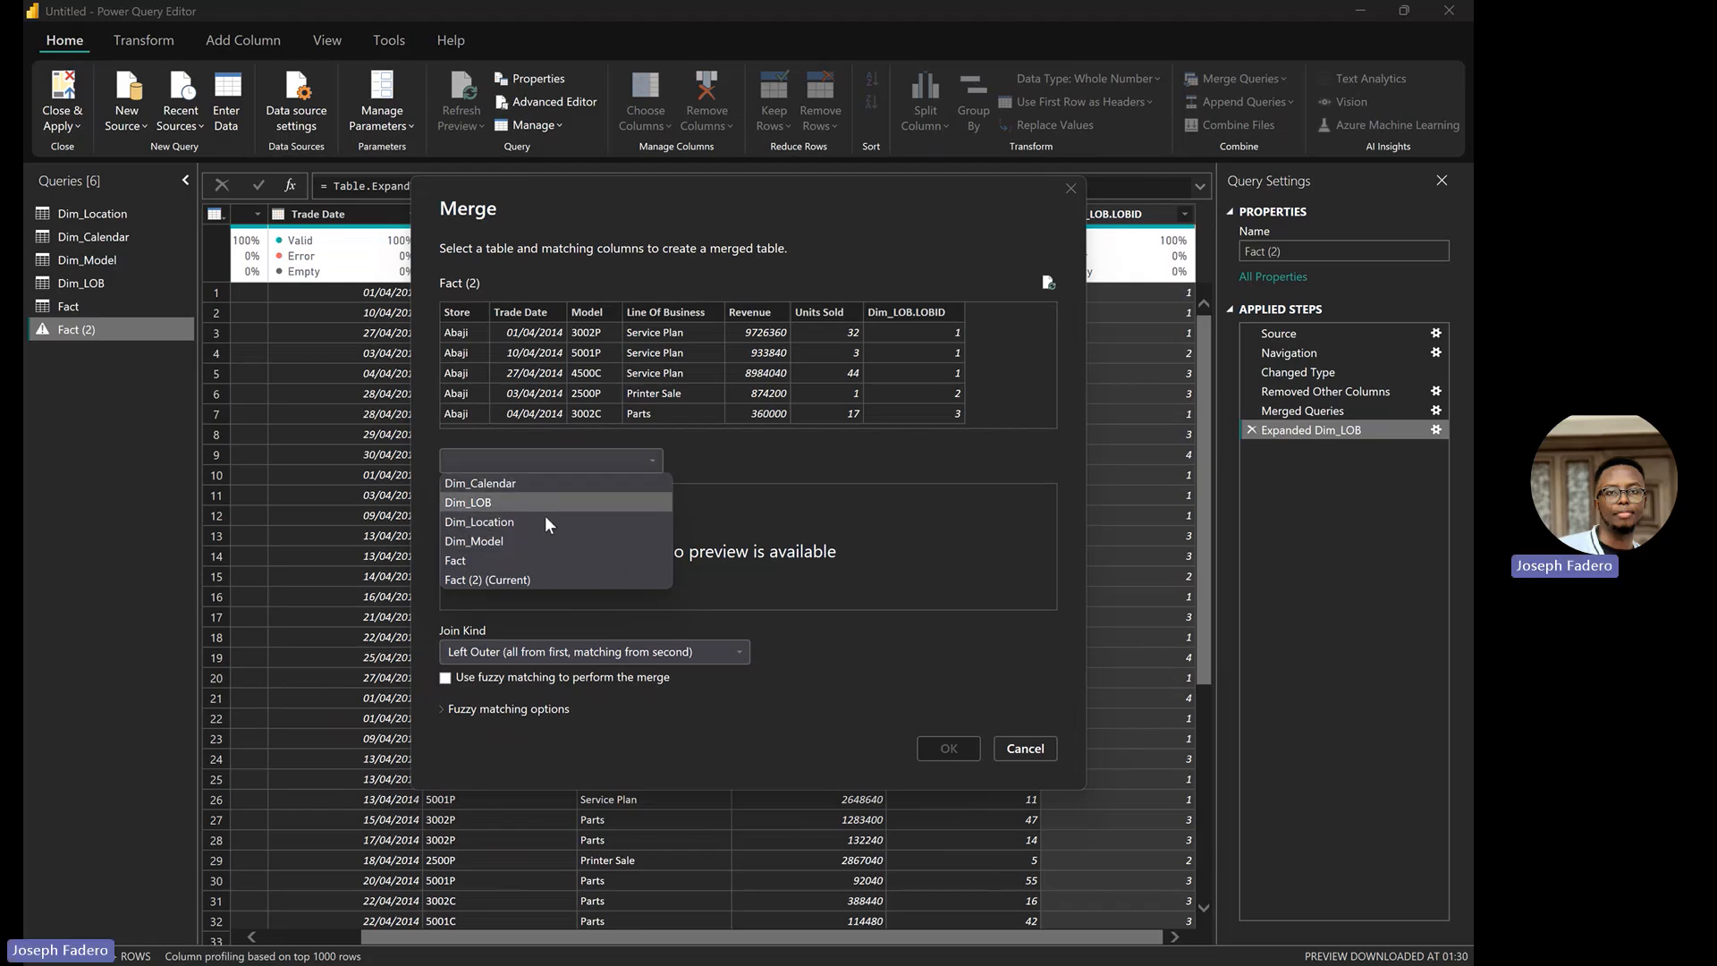
click(551, 522)
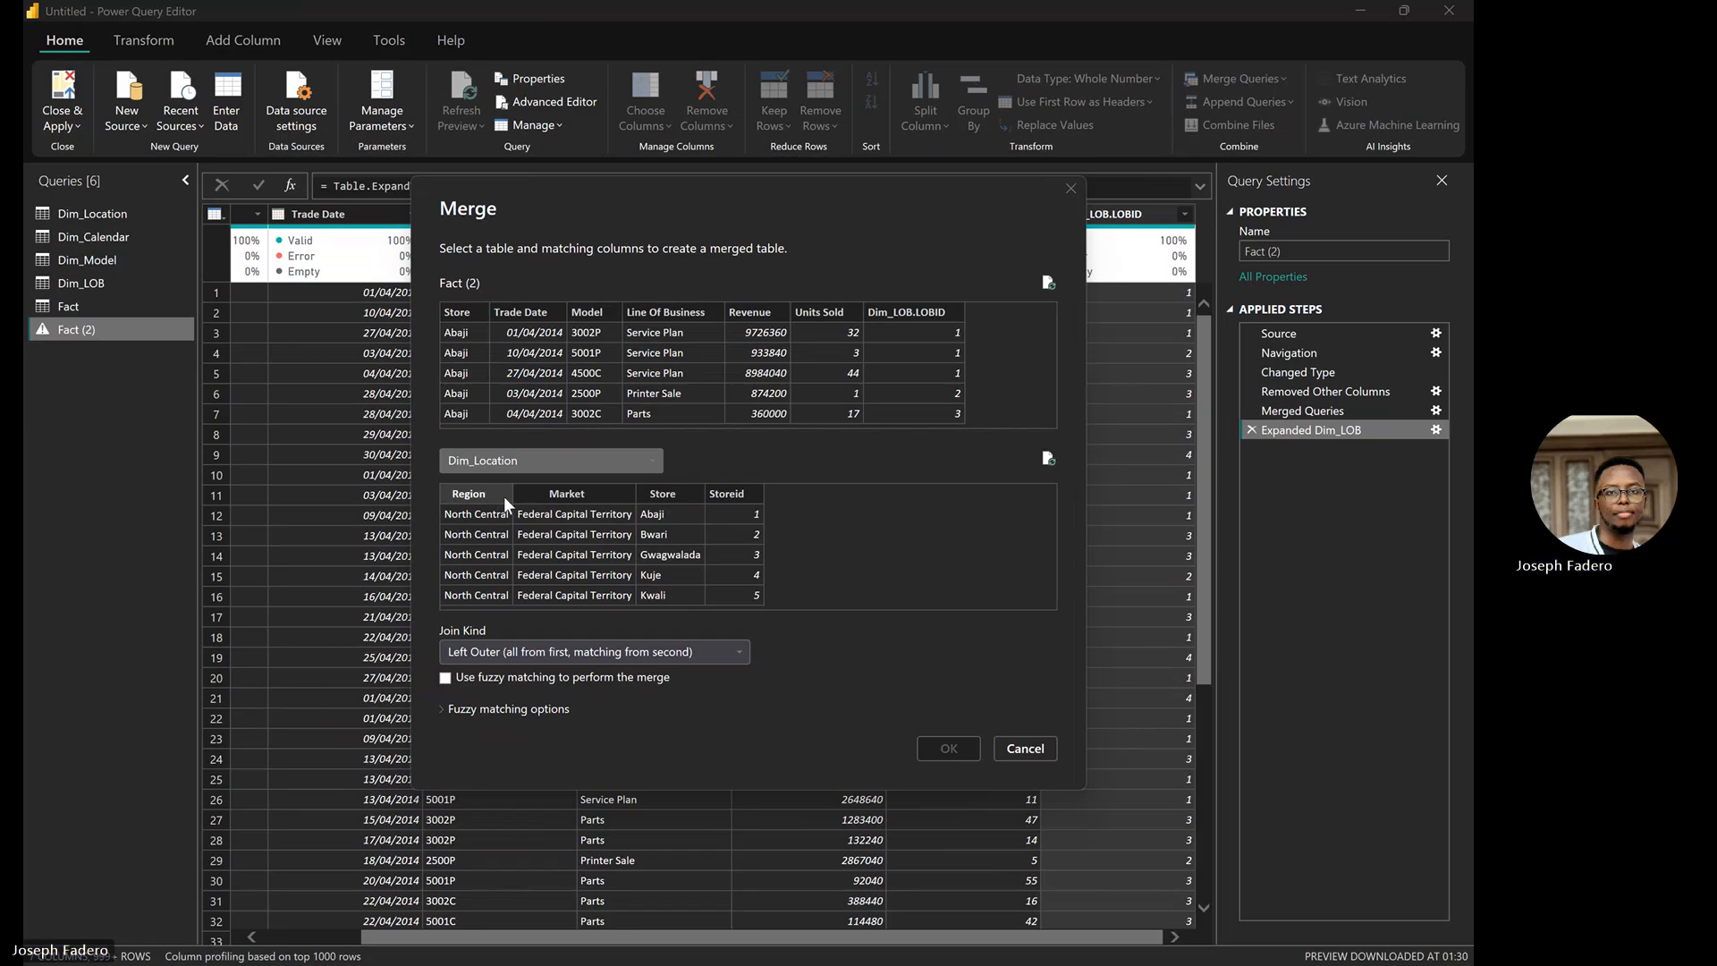
click(667, 497)
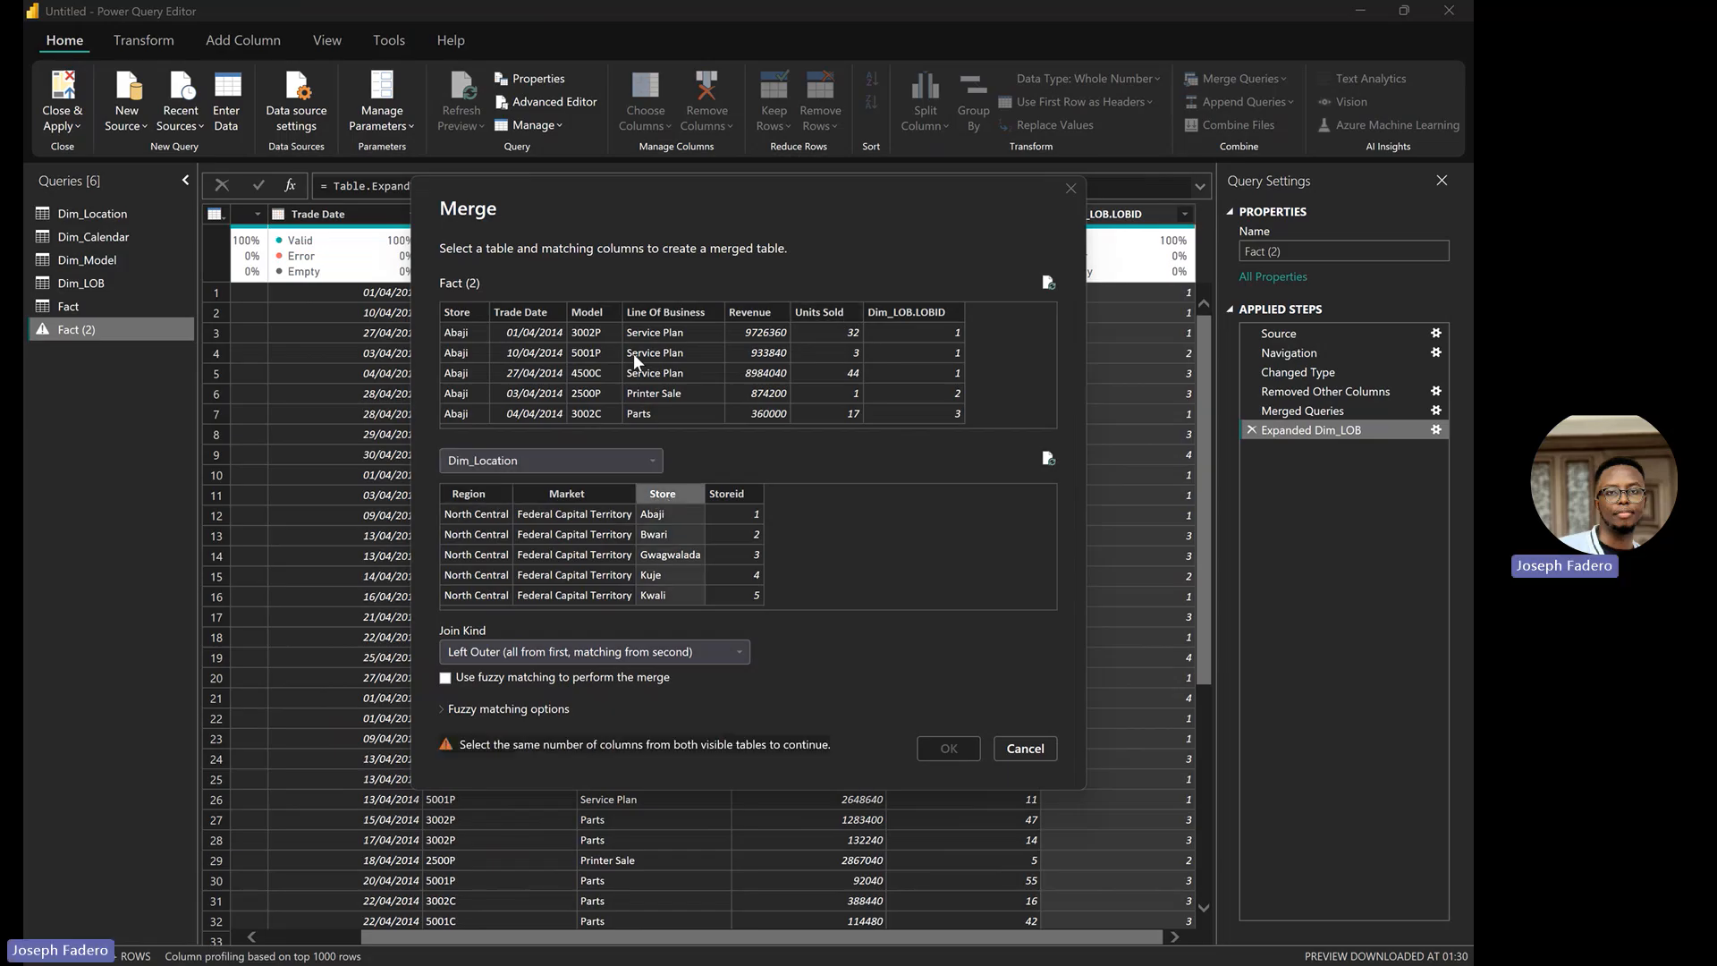
click(487, 313)
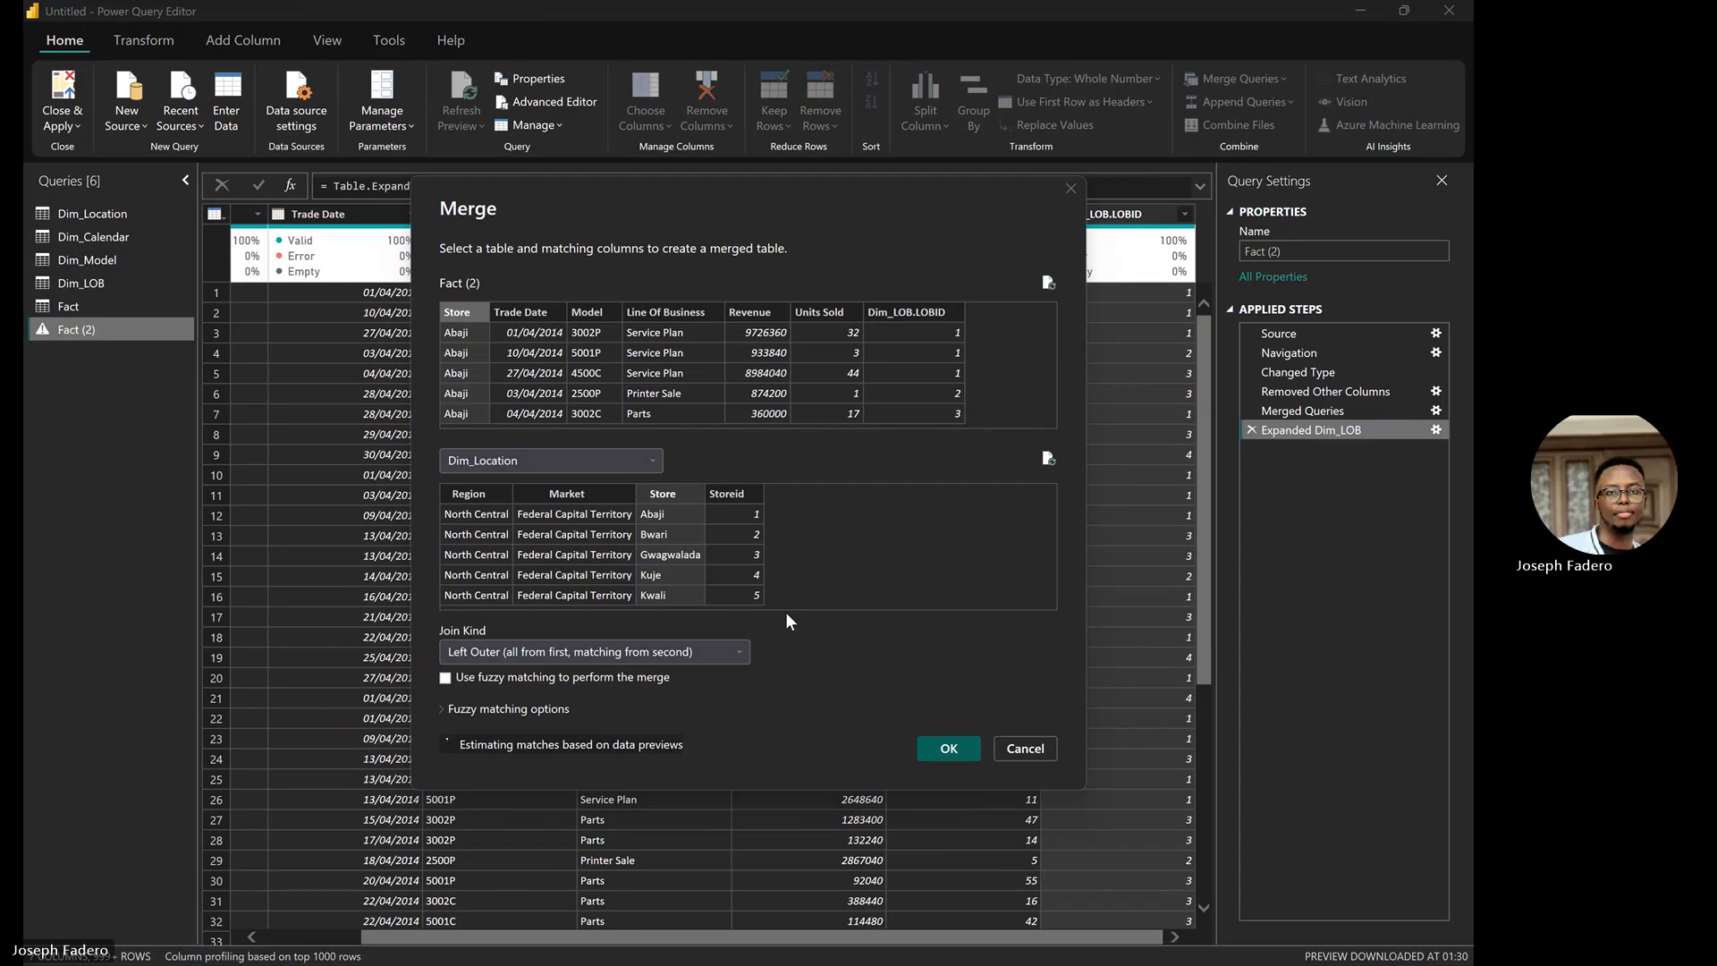
click(928, 753)
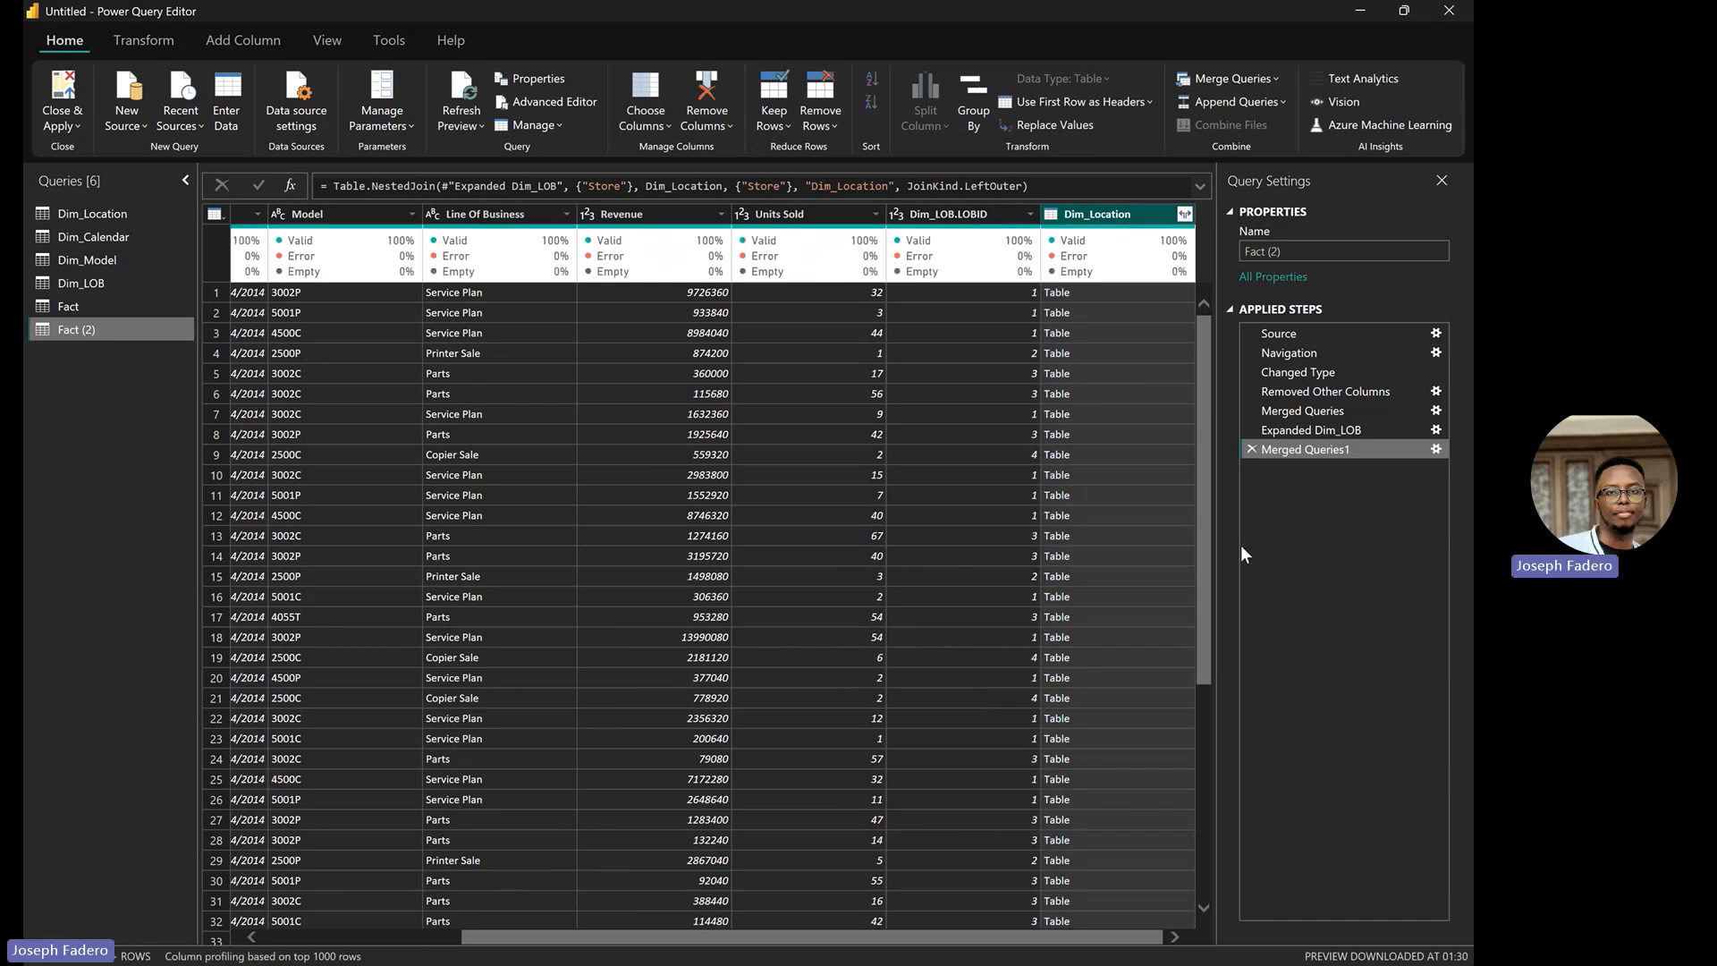
Expand only the Storeid column from the merged Dim_Location column, keeping the original column name as prefix
click(1185, 214)
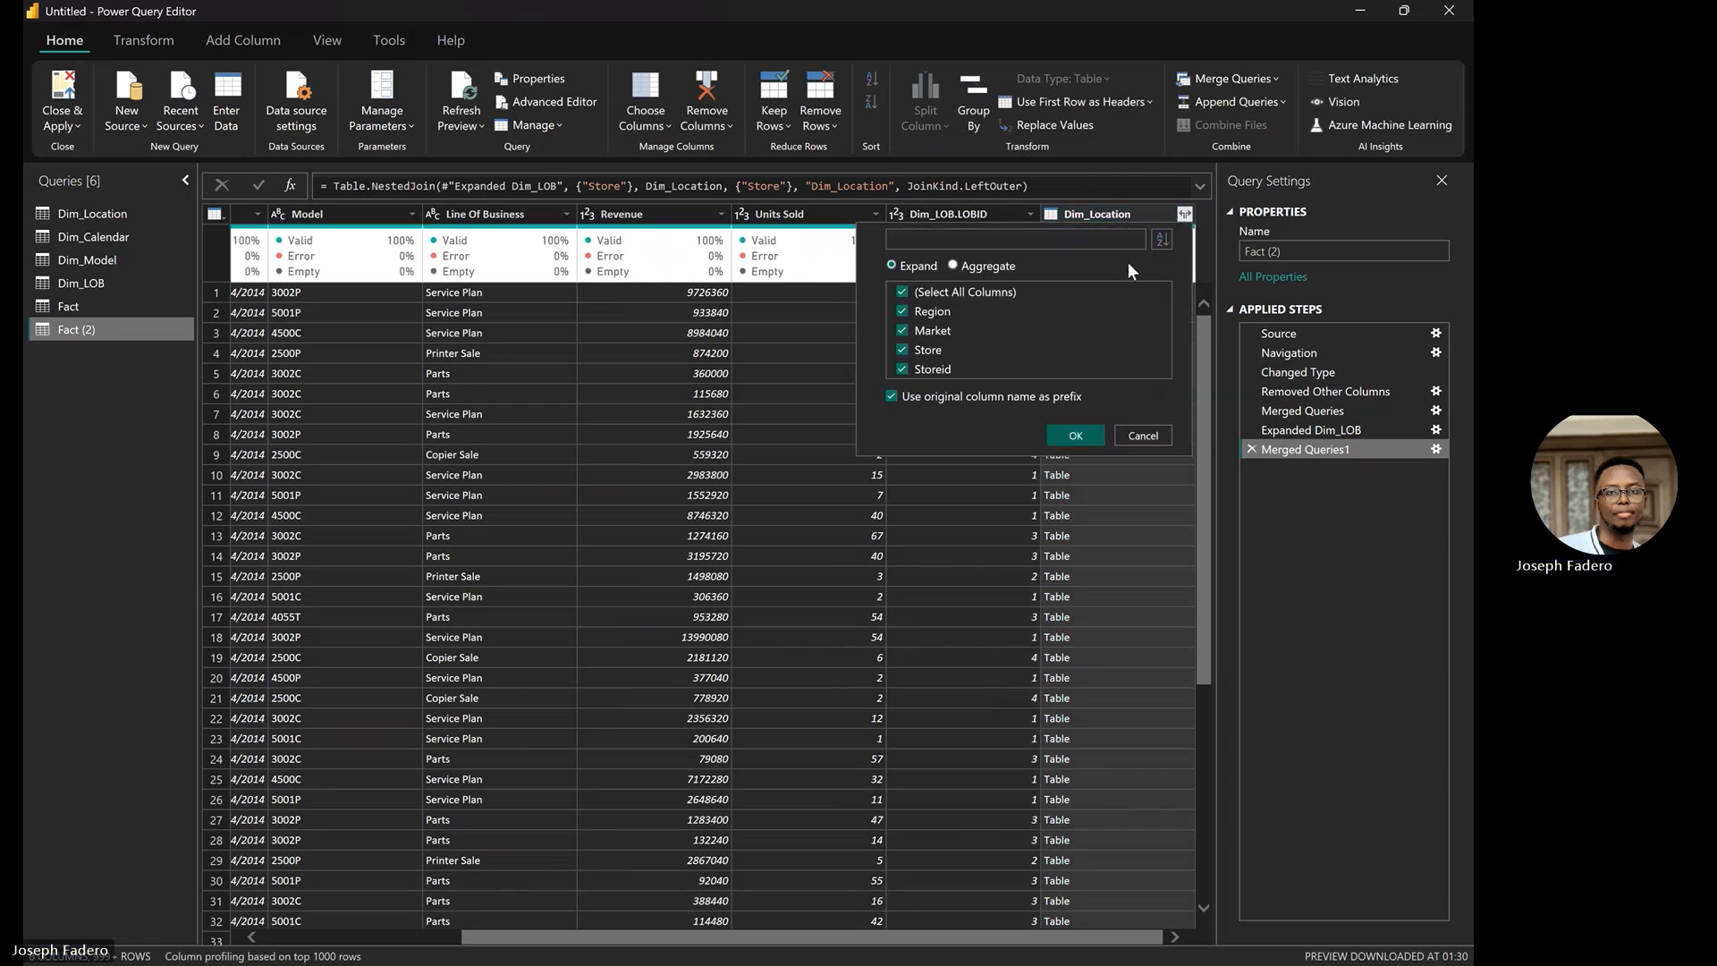
click(903, 293)
click(903, 352)
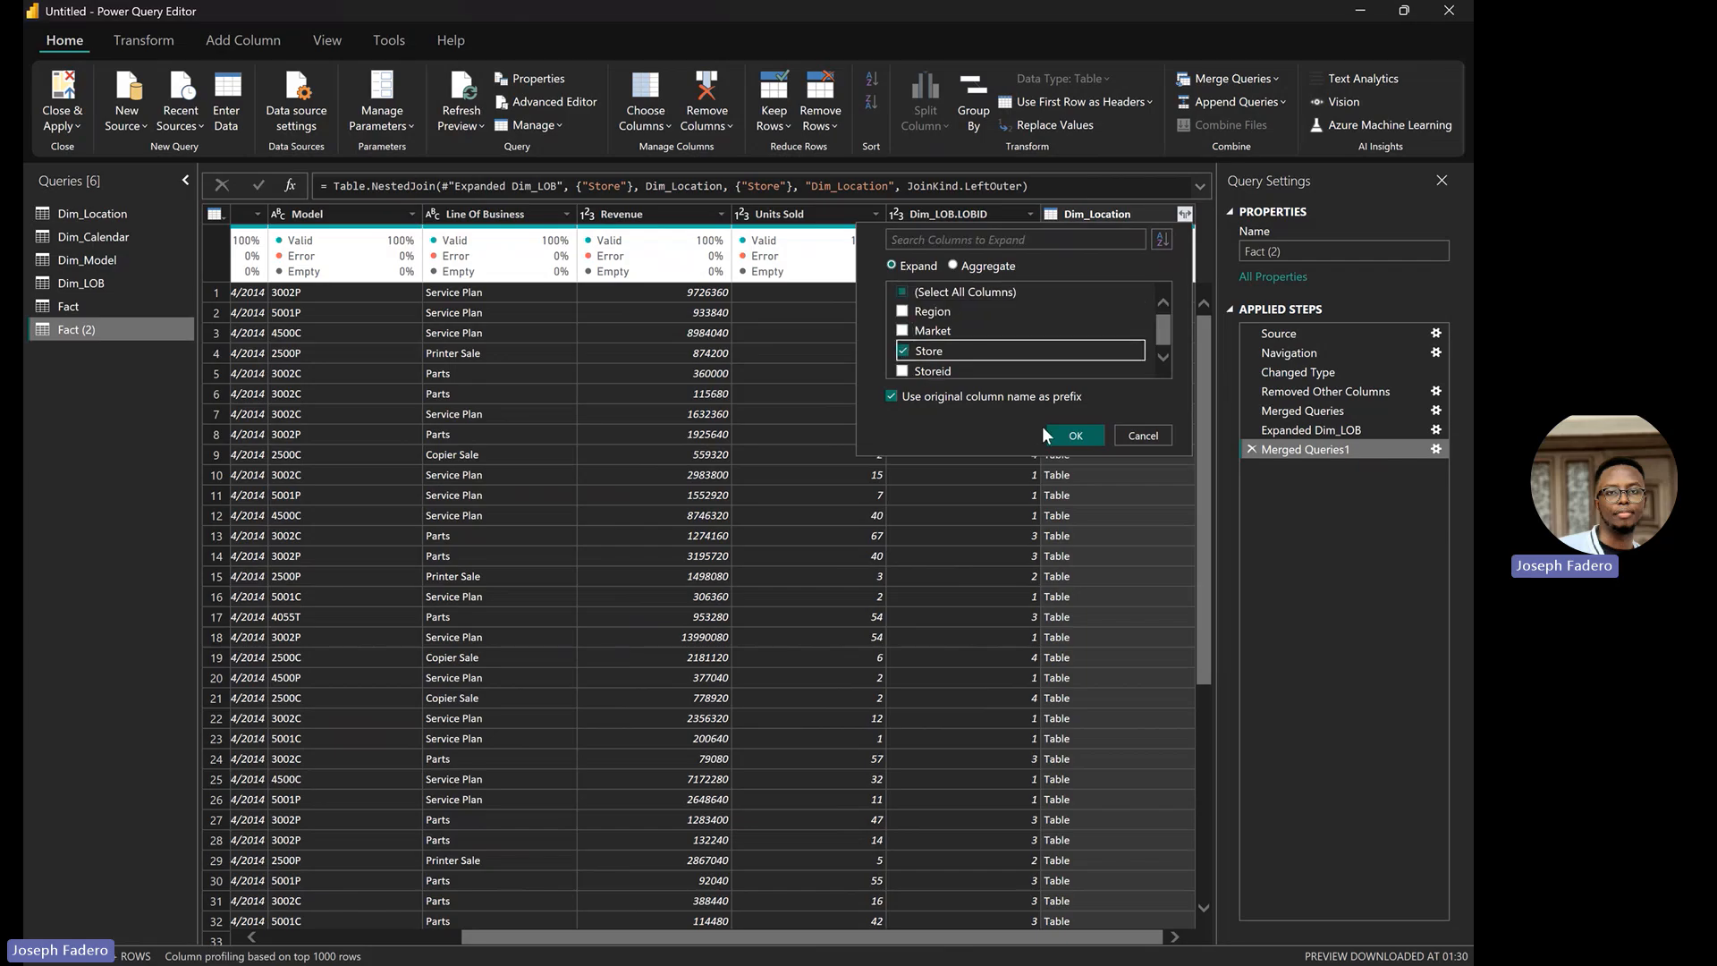
click(904, 350)
click(903, 371)
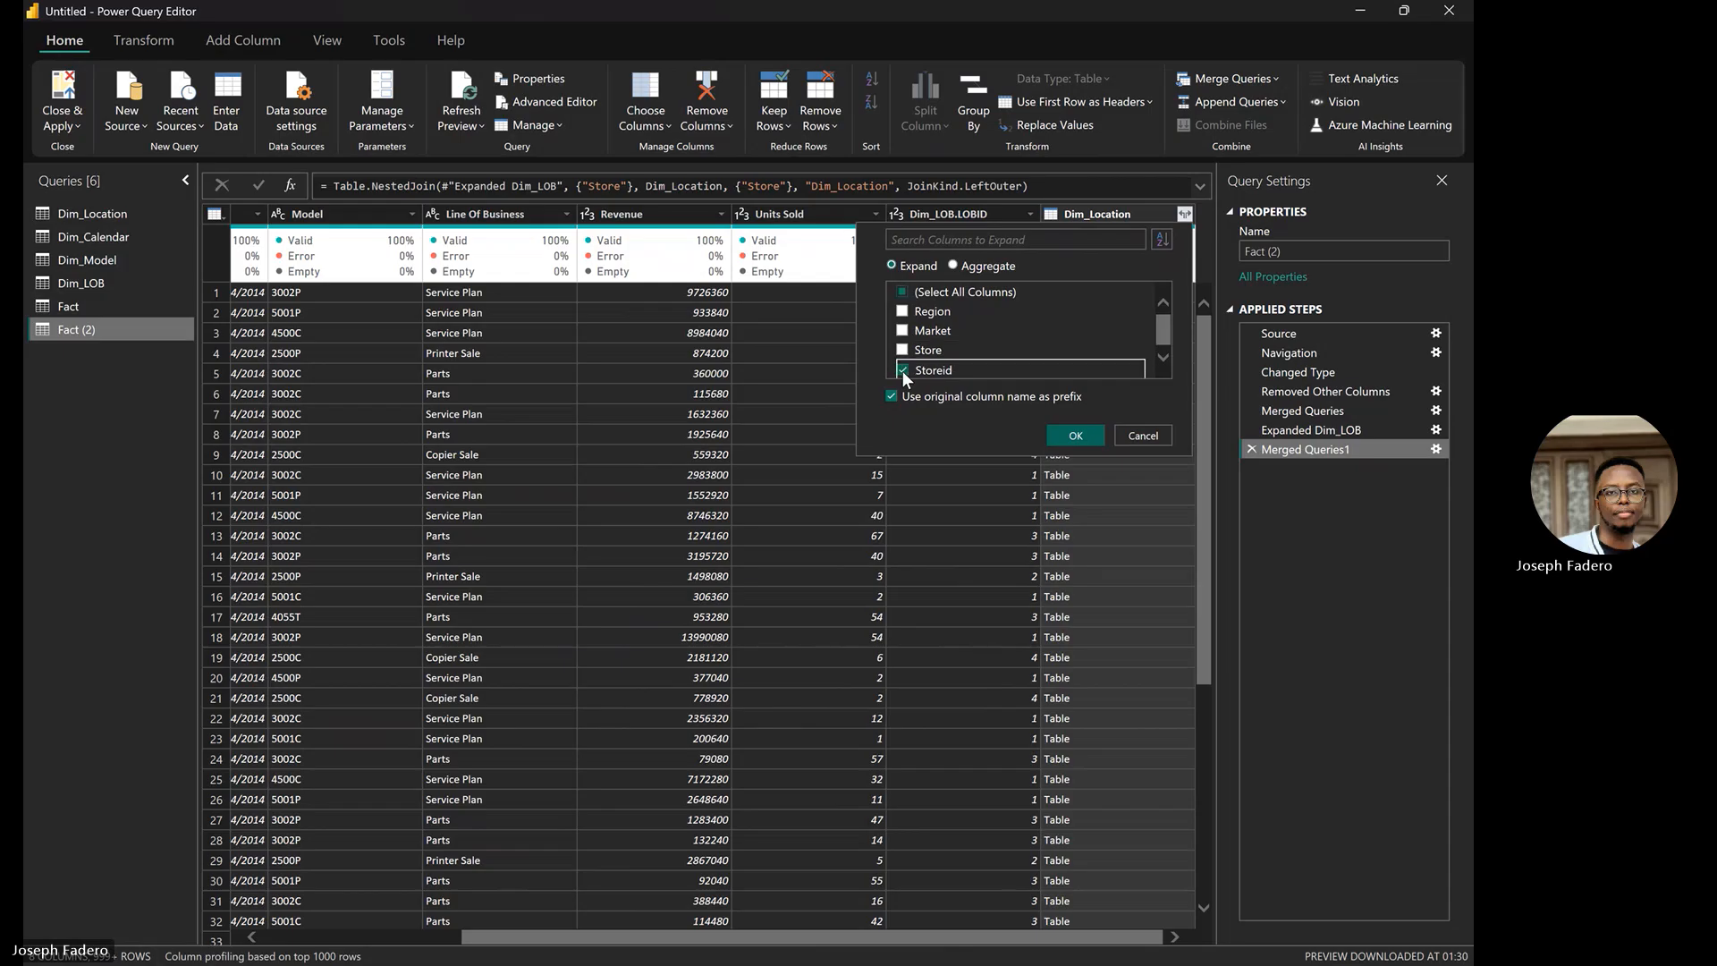
click(1077, 436)
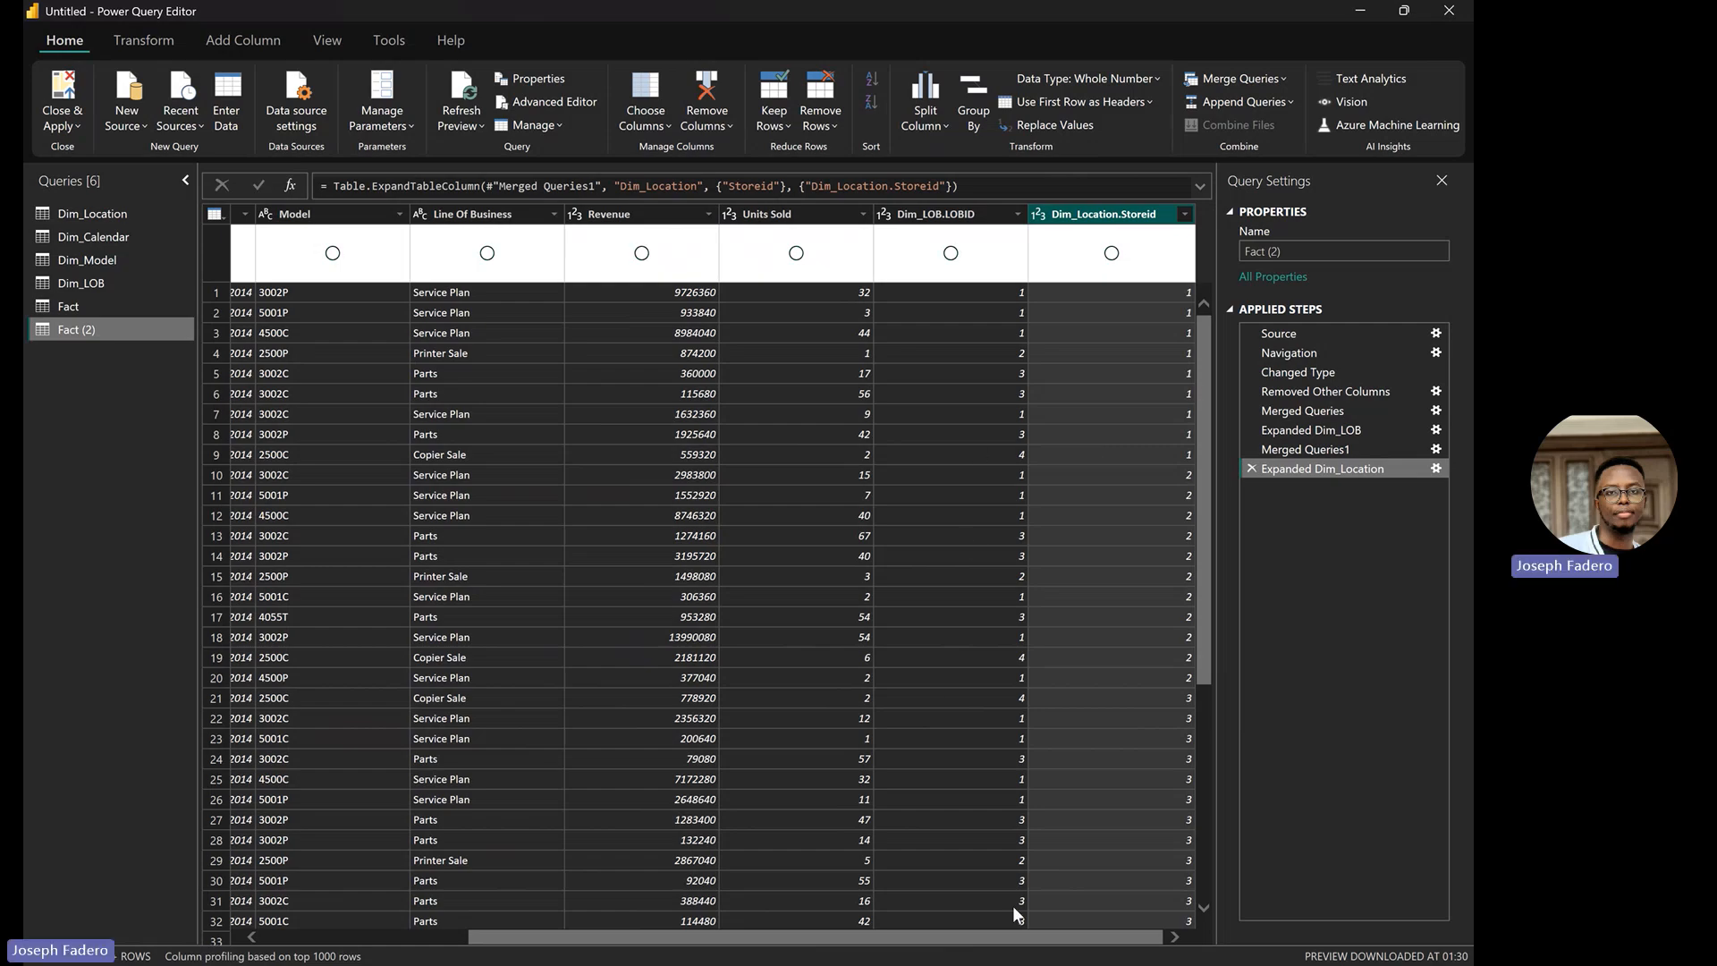
drag(1024, 932, 572, 892)
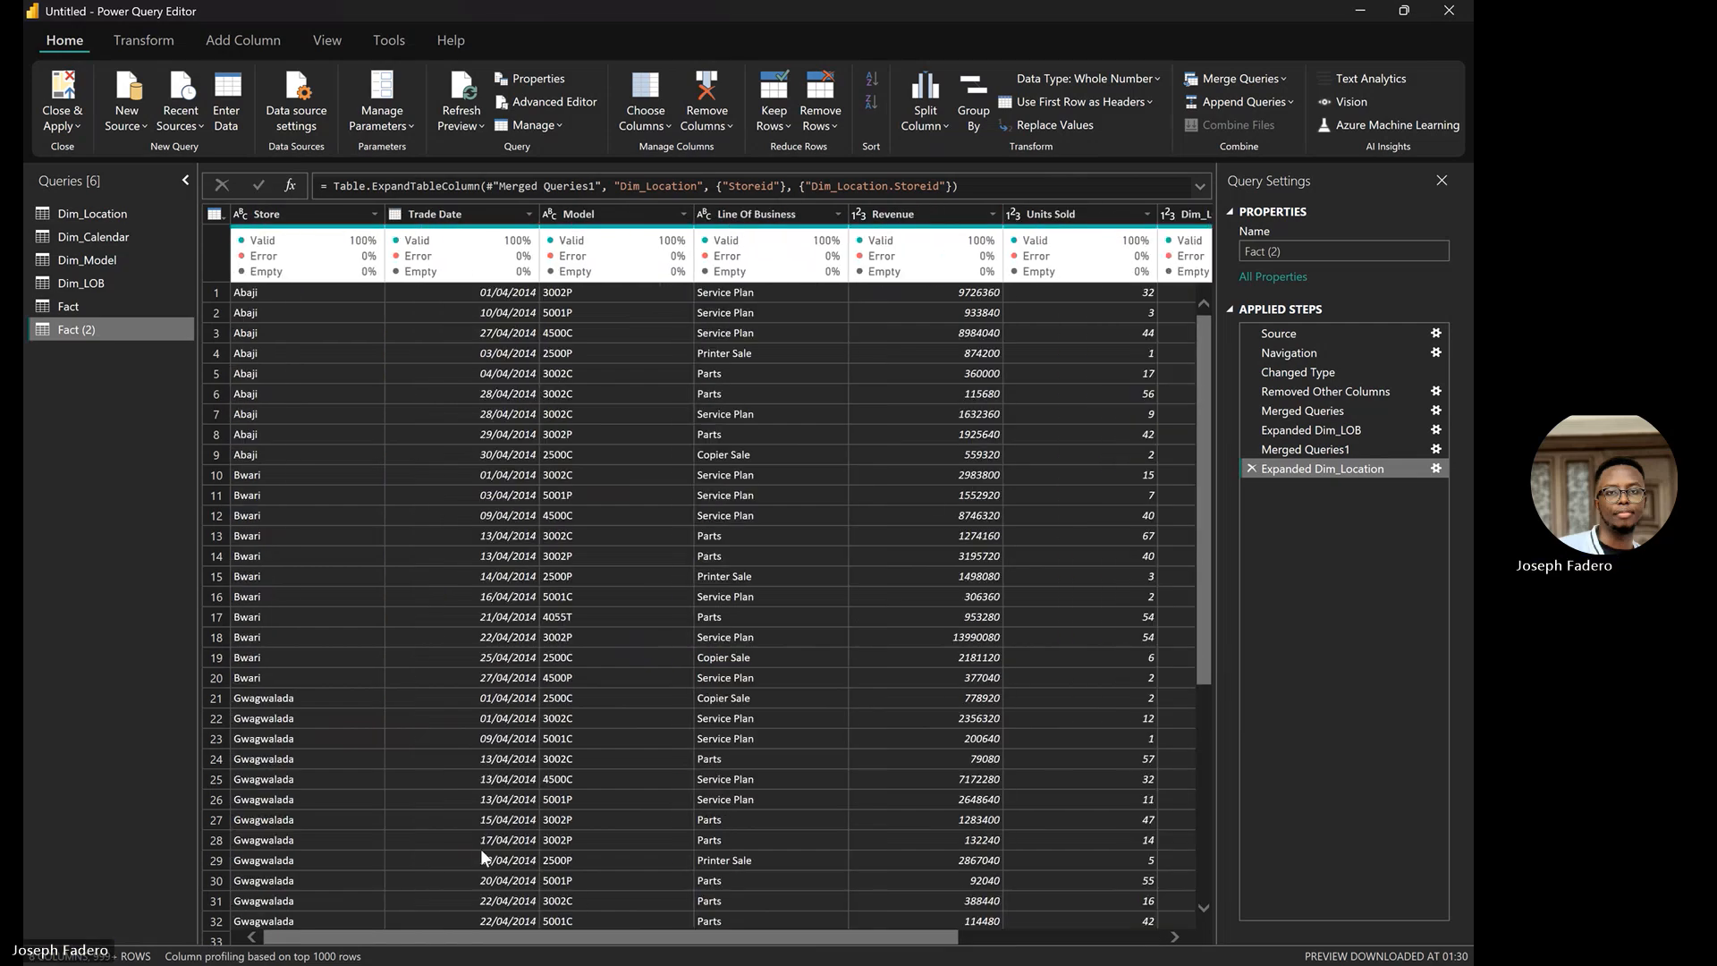
click(137, 215)
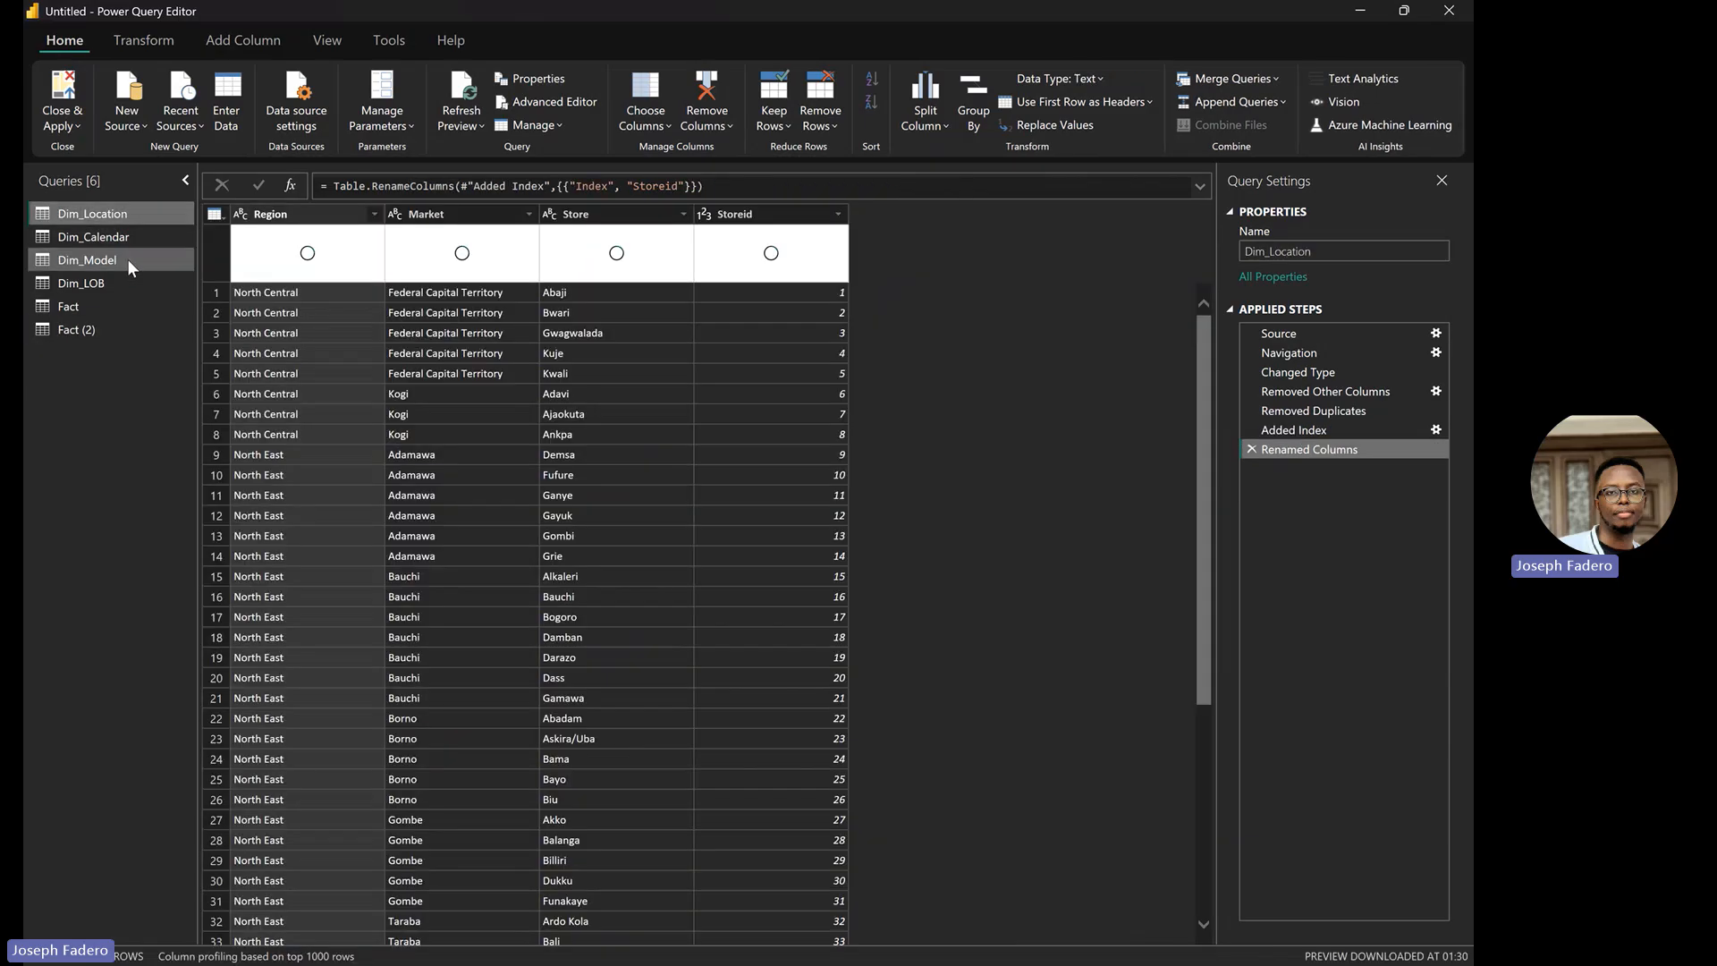
click(136, 236)
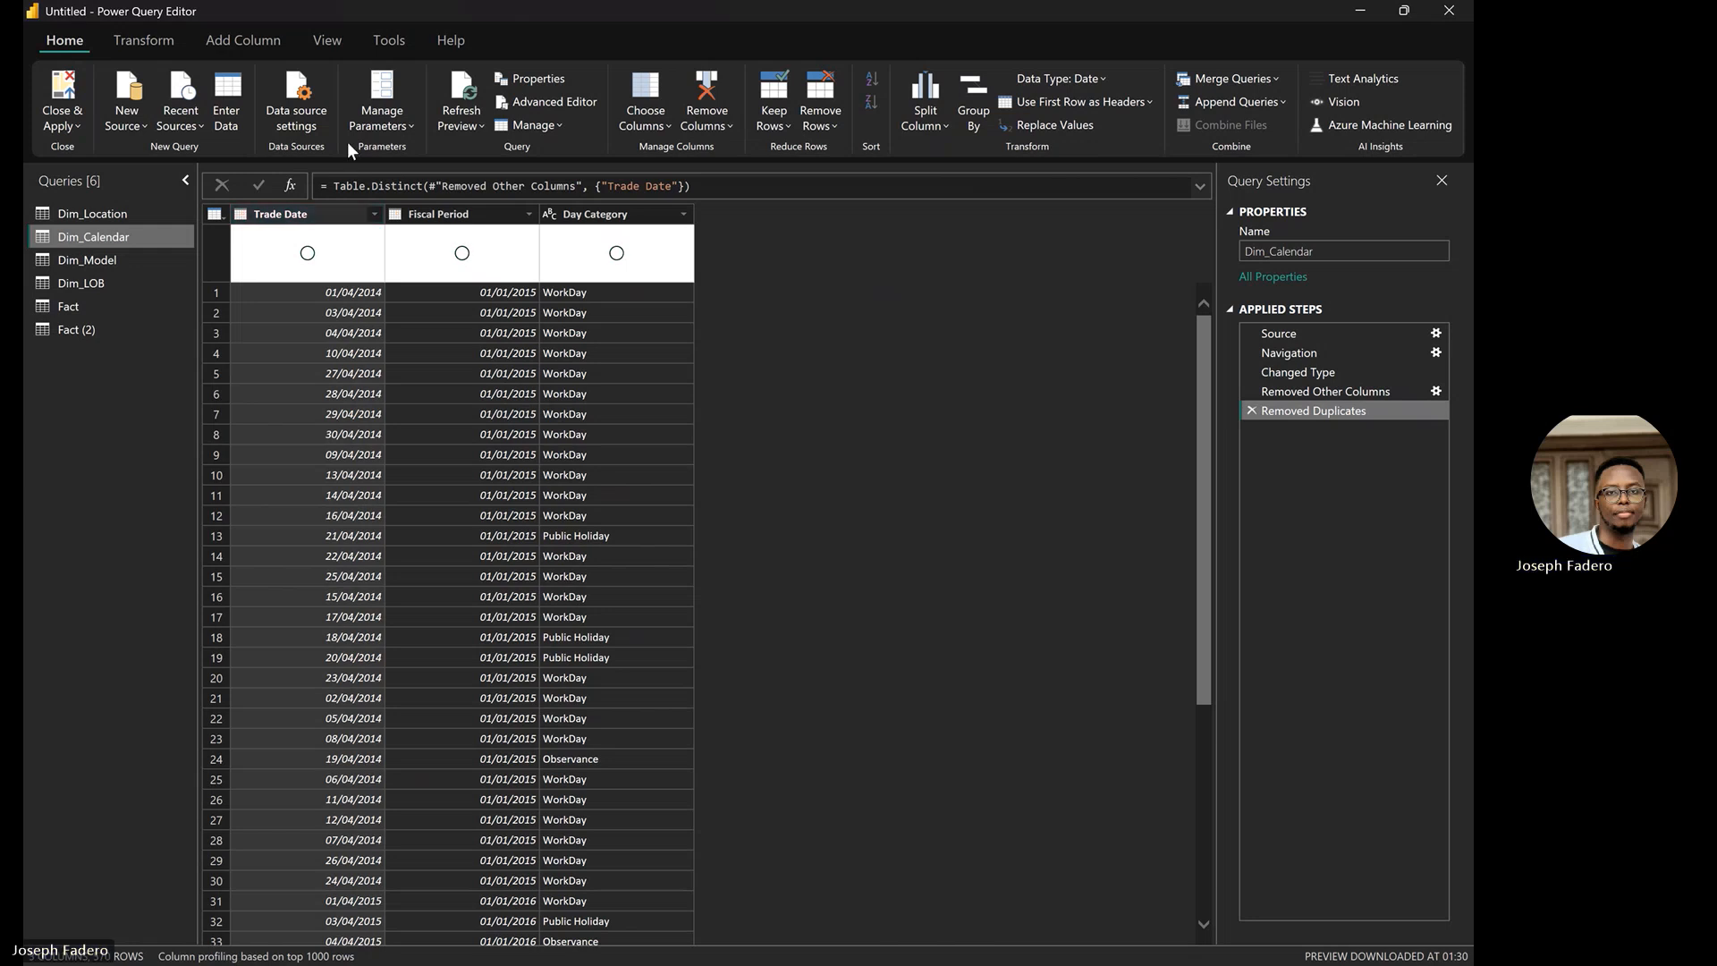
click(260, 39)
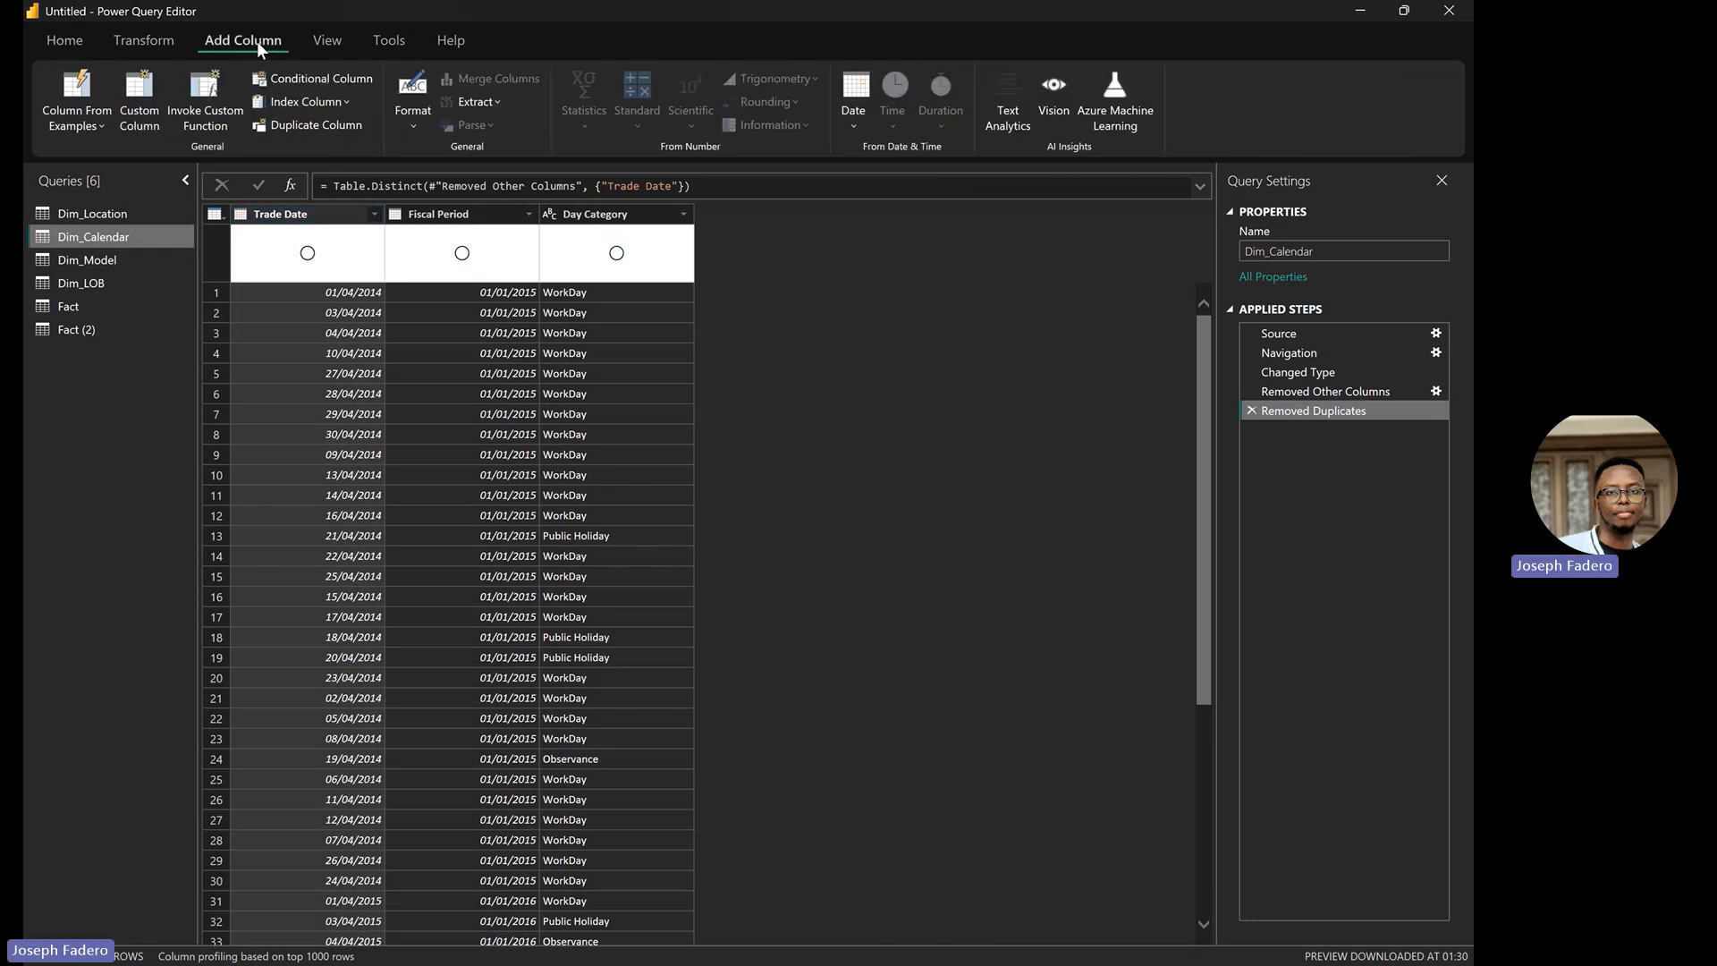
click(319, 98)
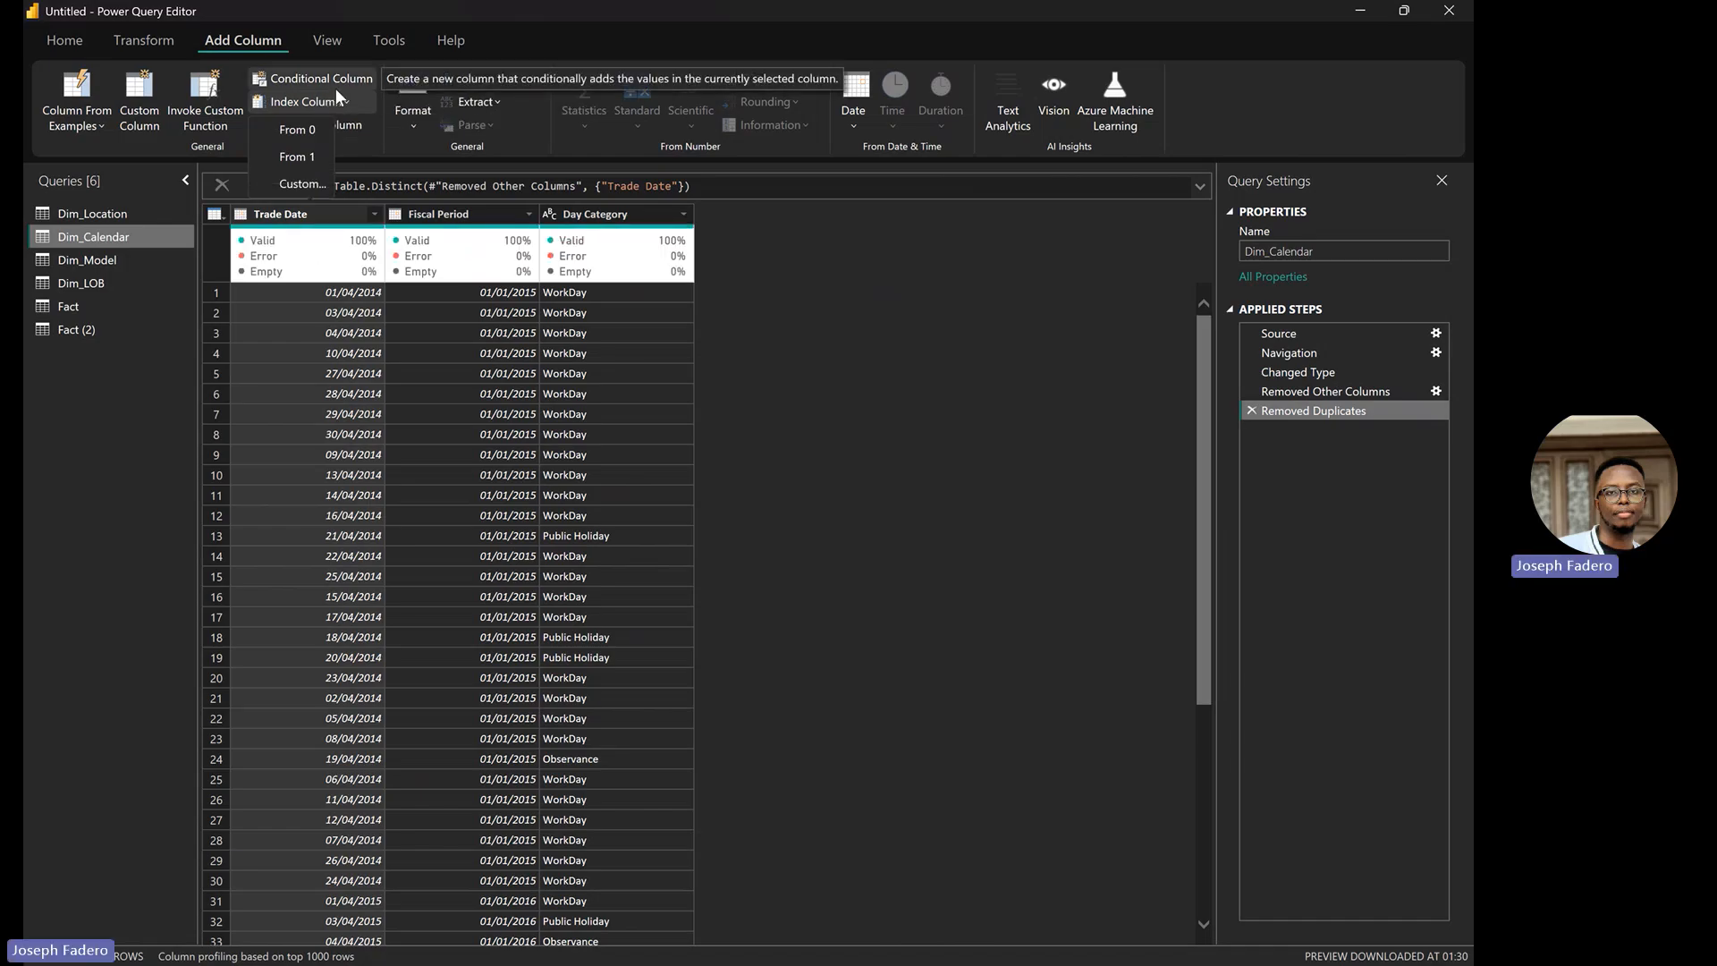
click(106, 328)
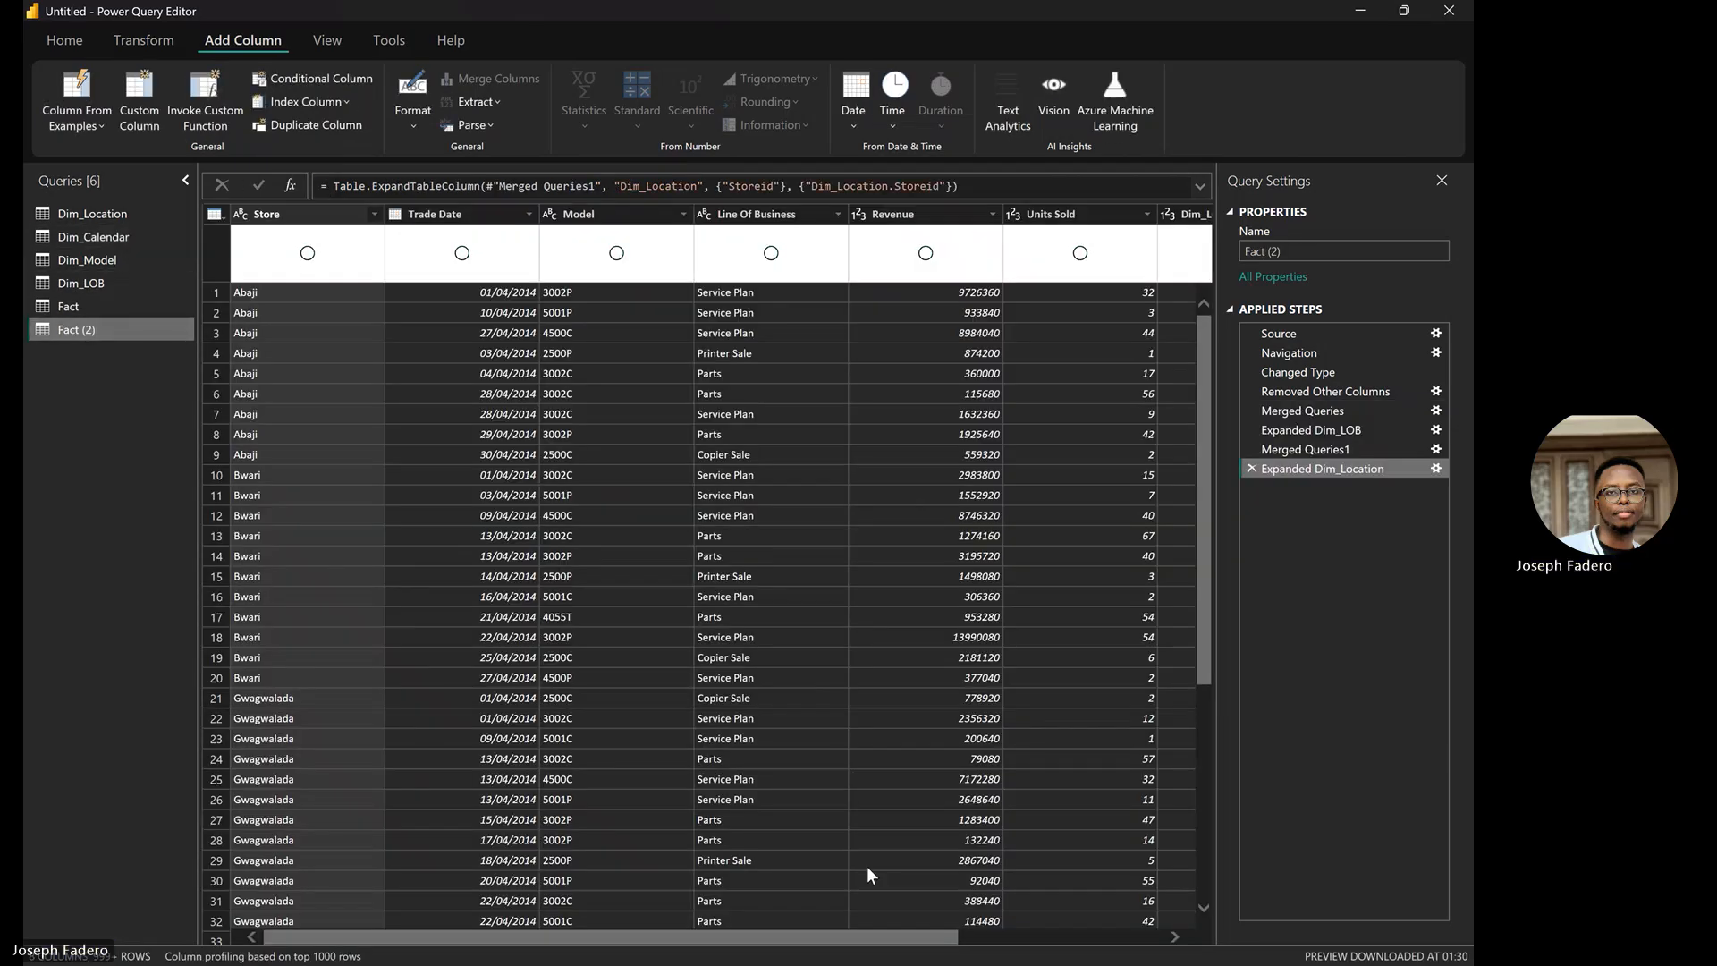
Merge the Fact (2) query with Dim_Model, matching on the Model columns with a Left Outer join
drag(908, 930, 1201, 905)
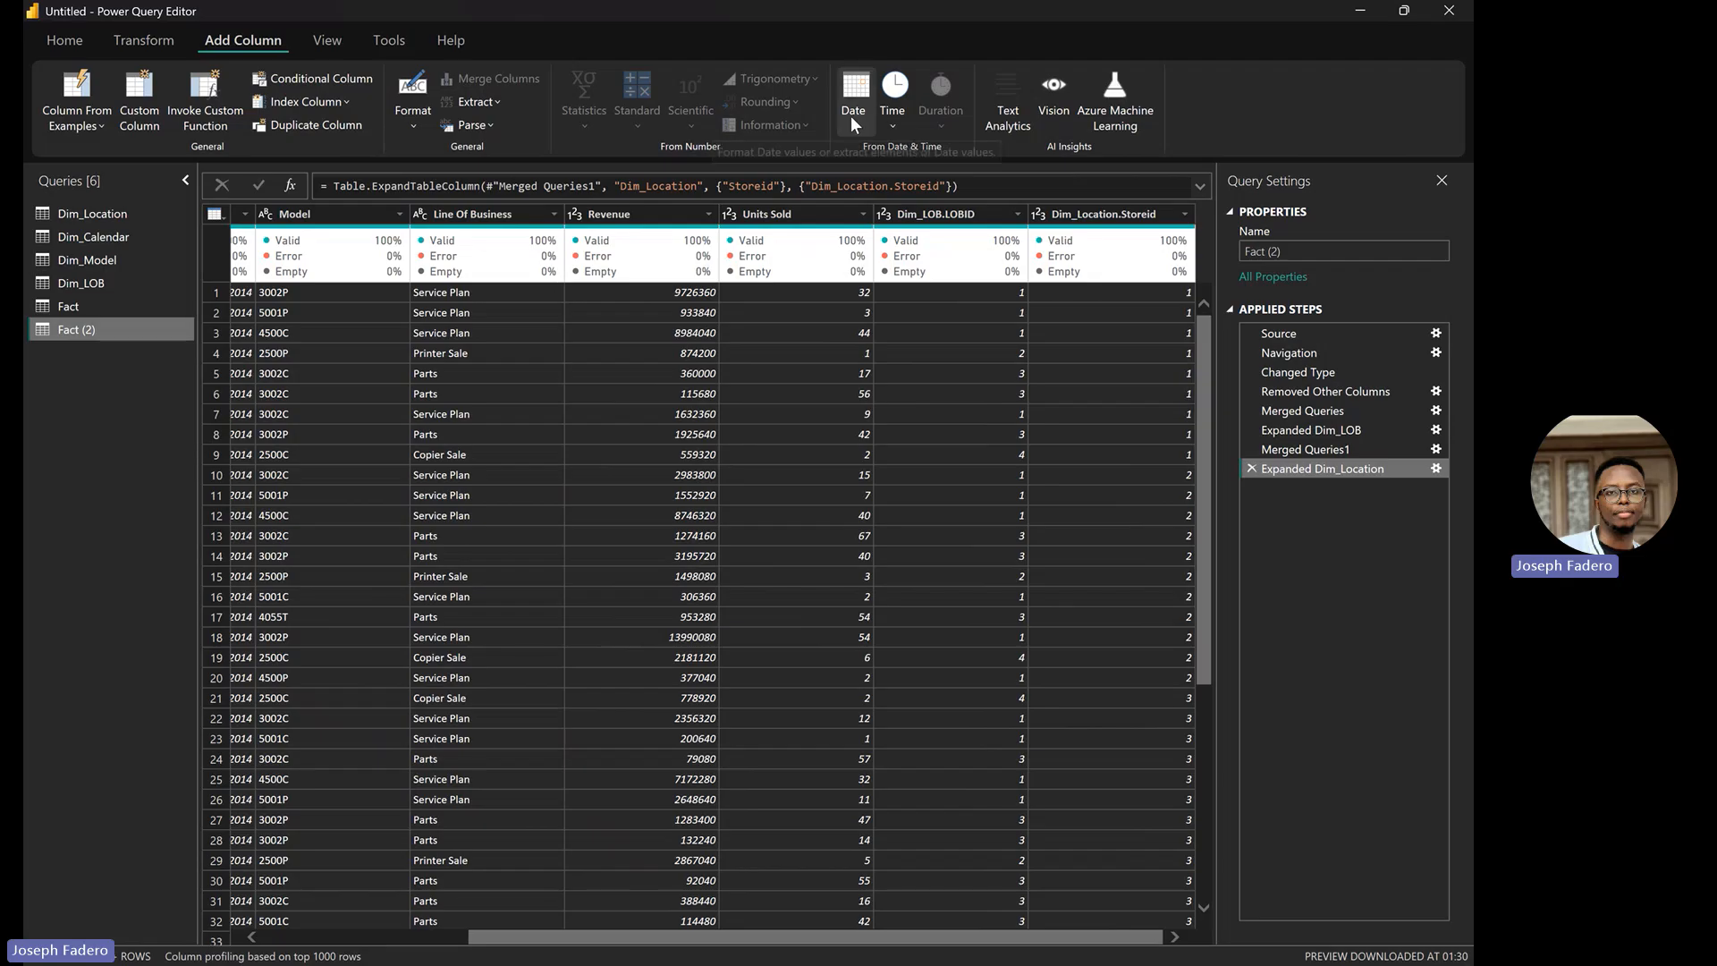
click(70, 40)
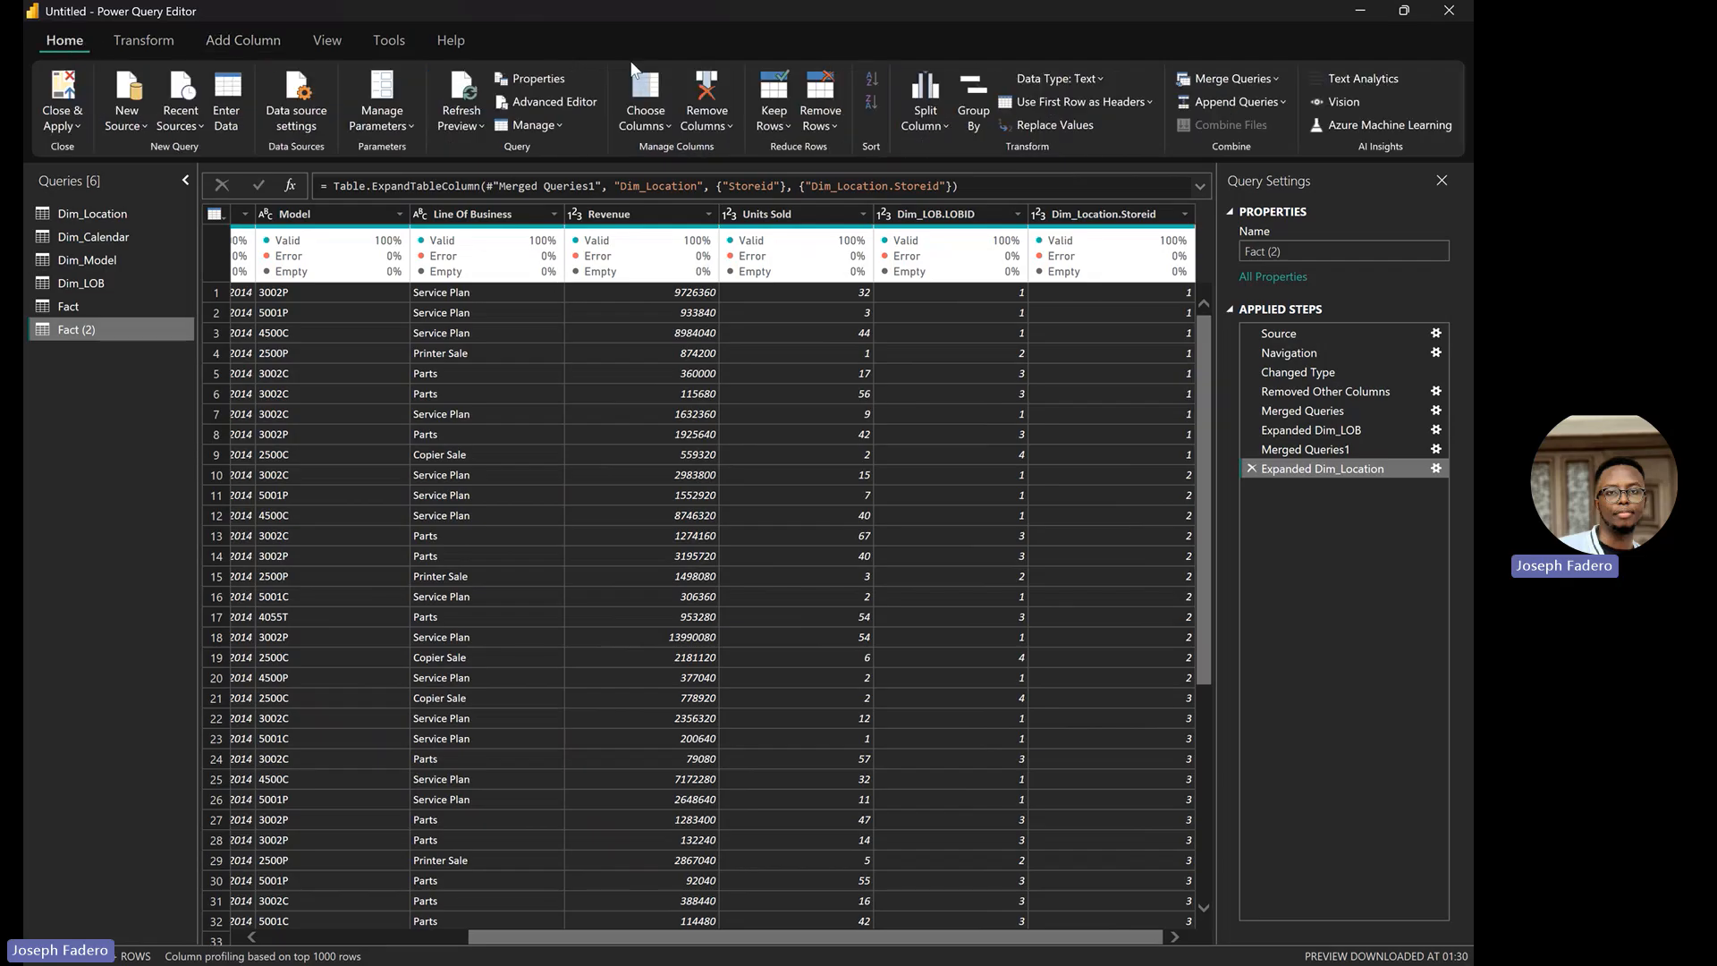
click(1235, 72)
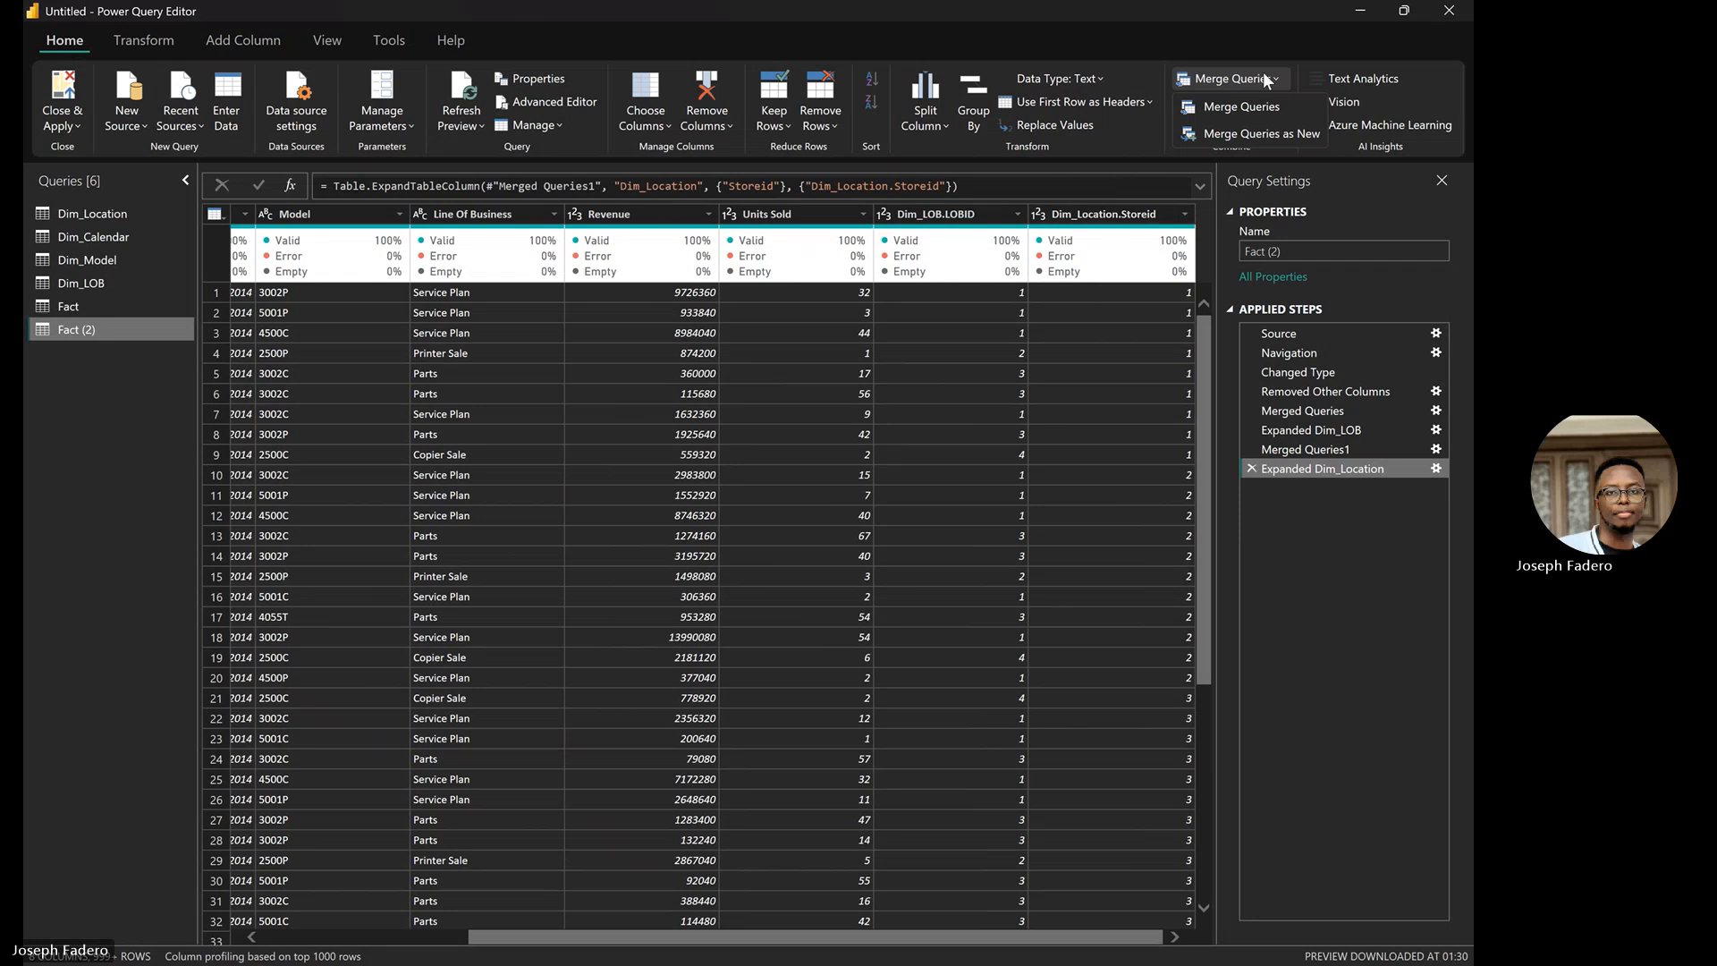
click(1268, 105)
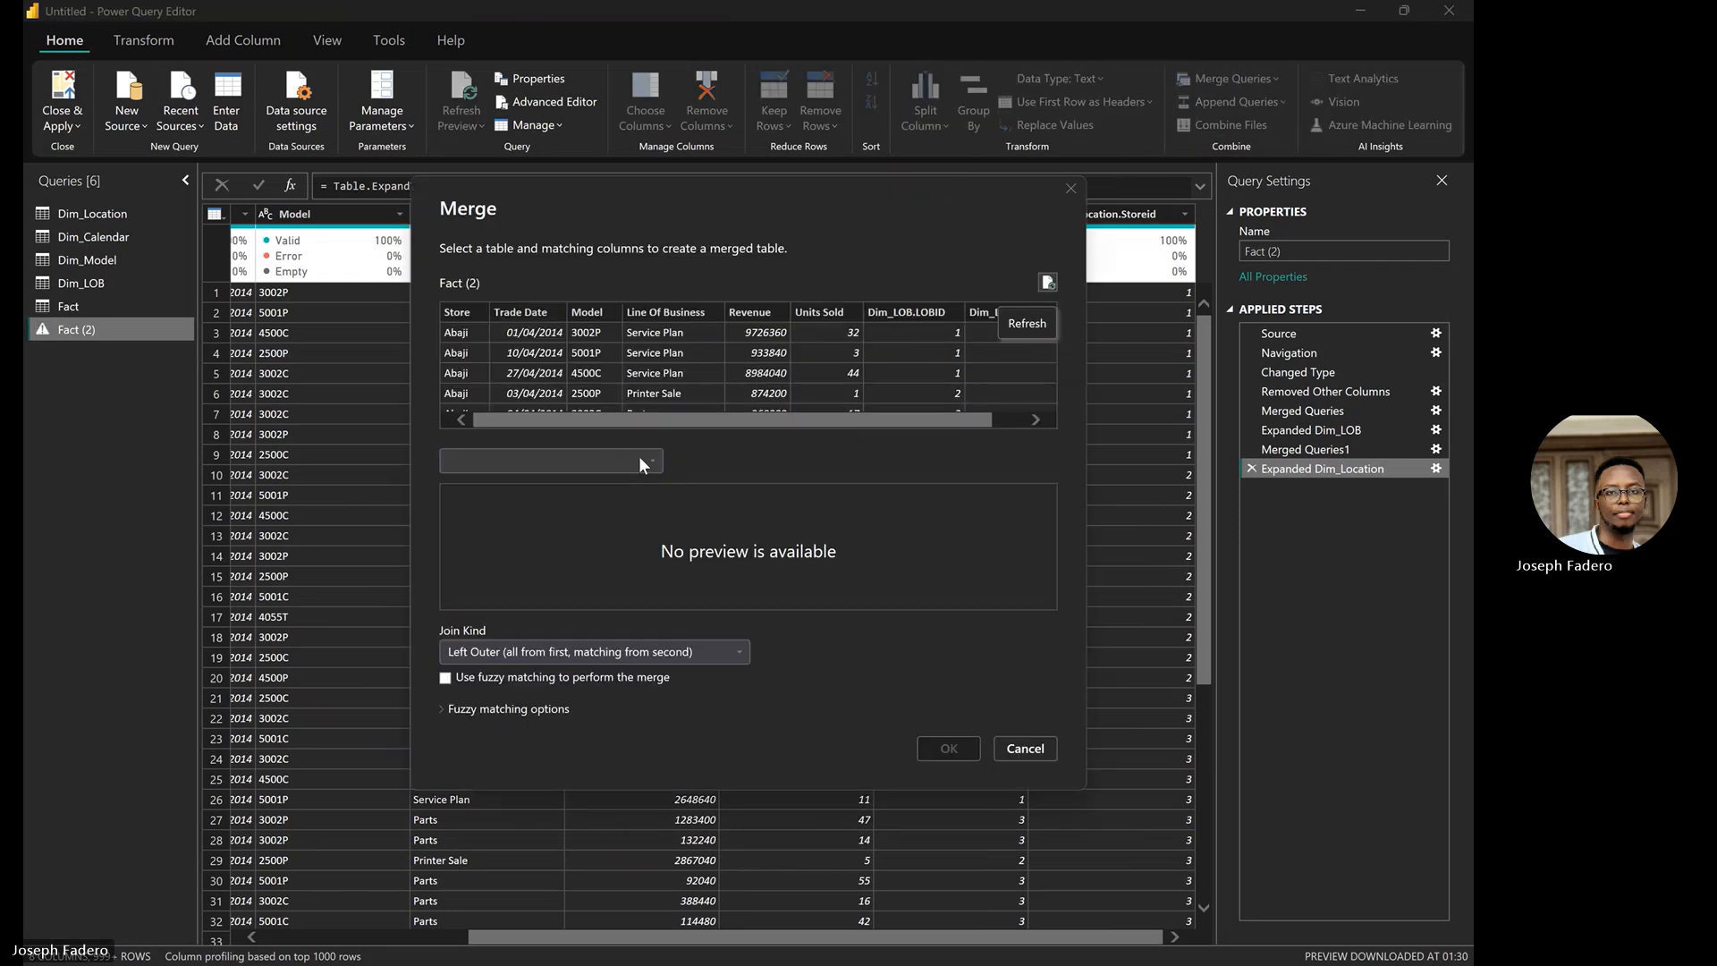
click(638, 456)
click(521, 529)
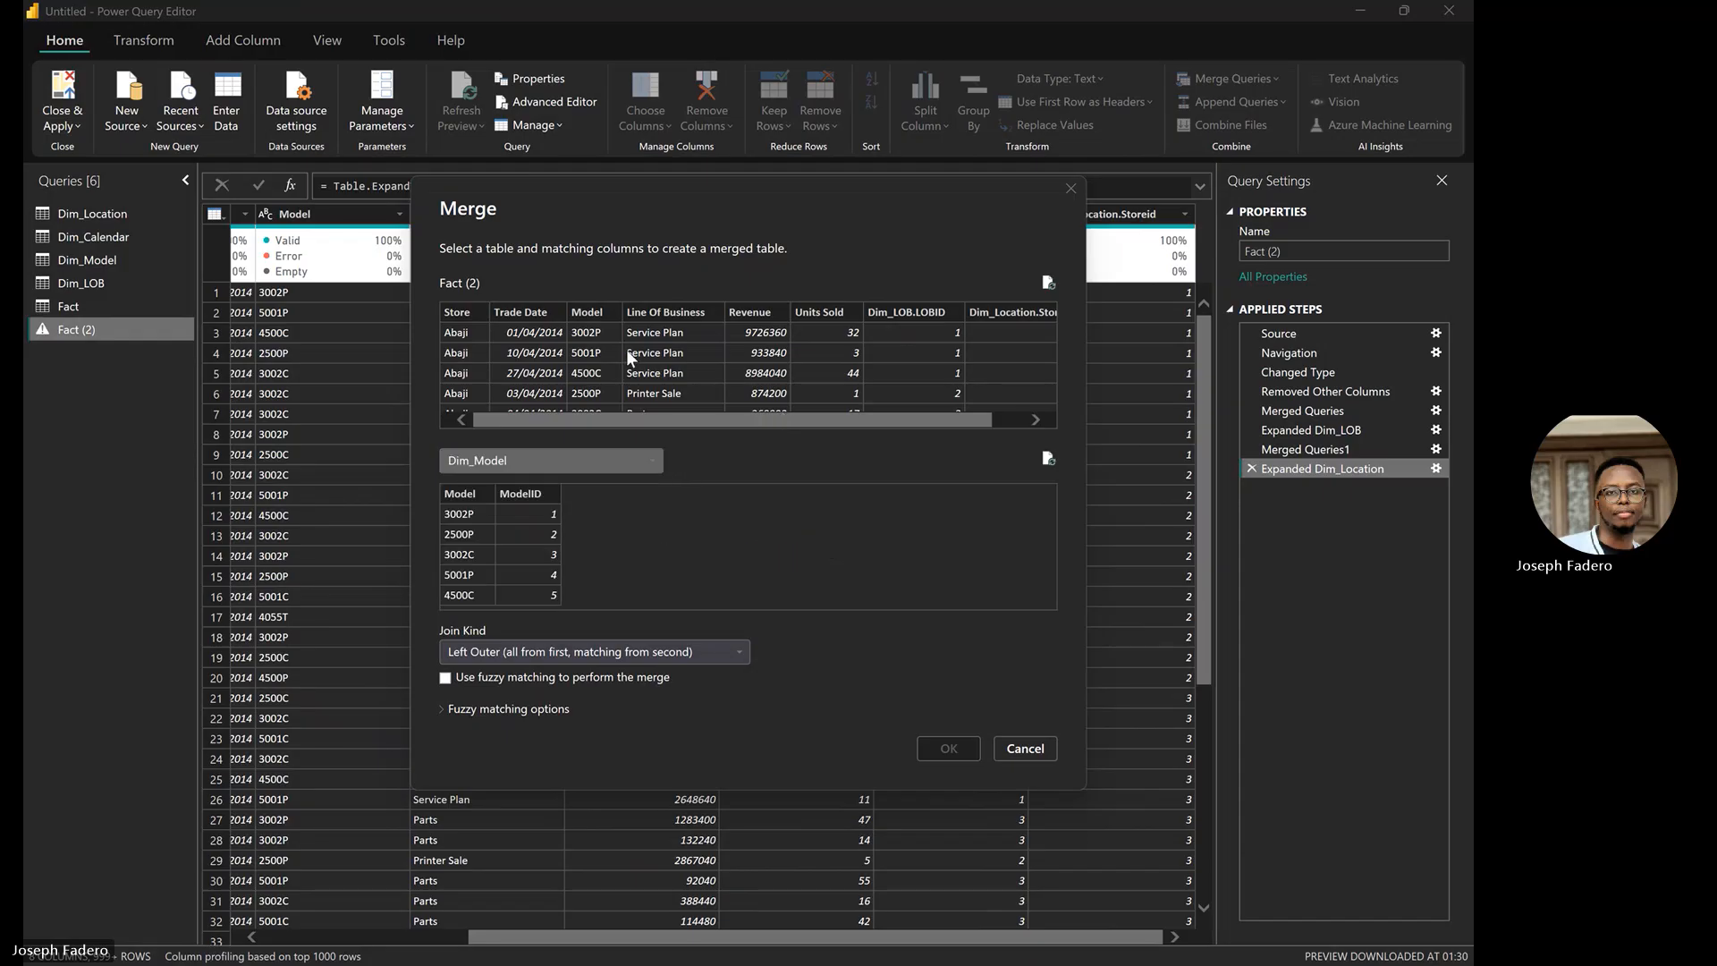
click(594, 313)
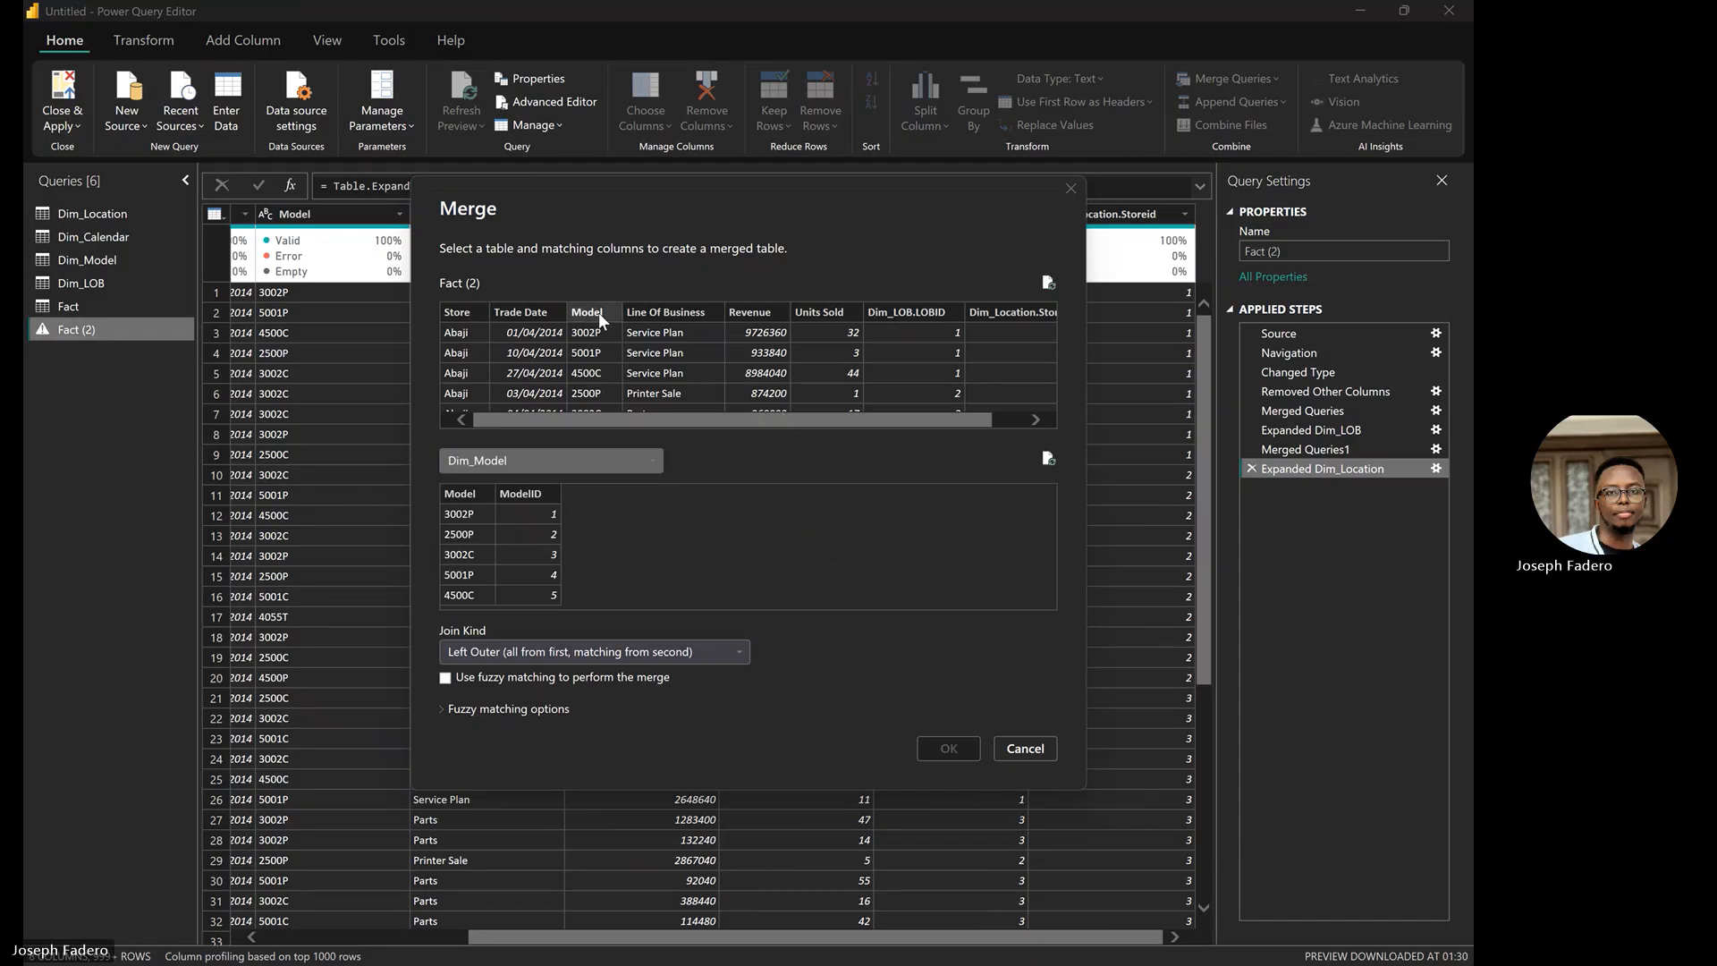
click(477, 496)
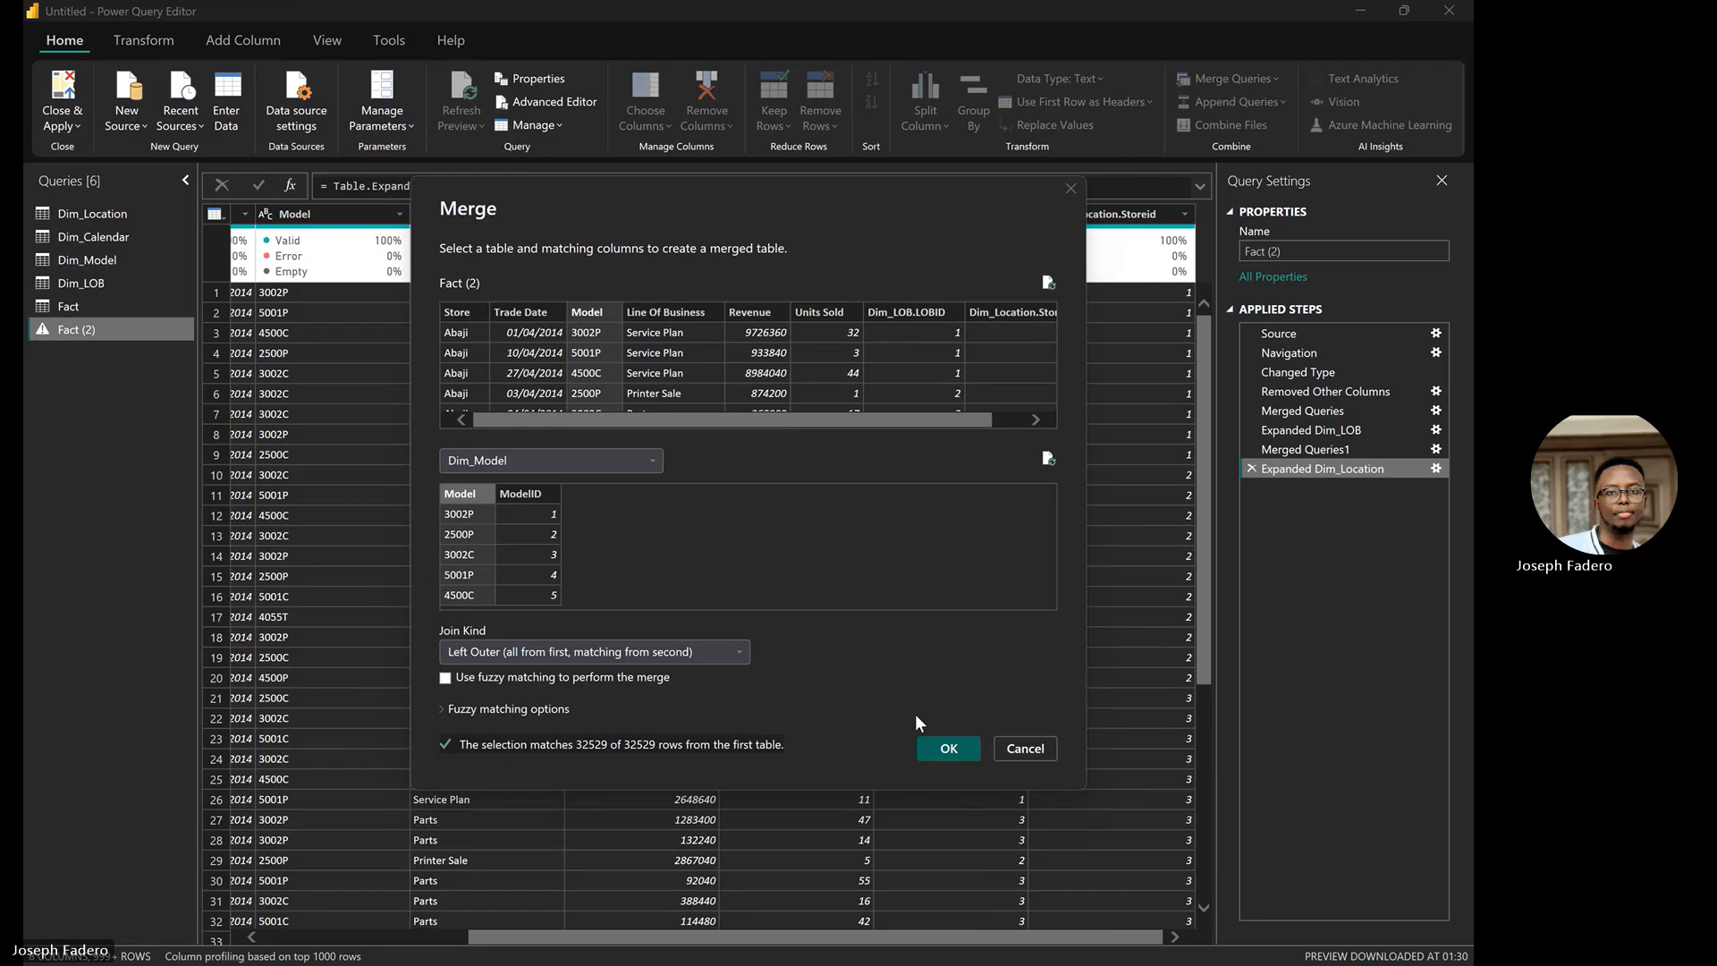
click(947, 748)
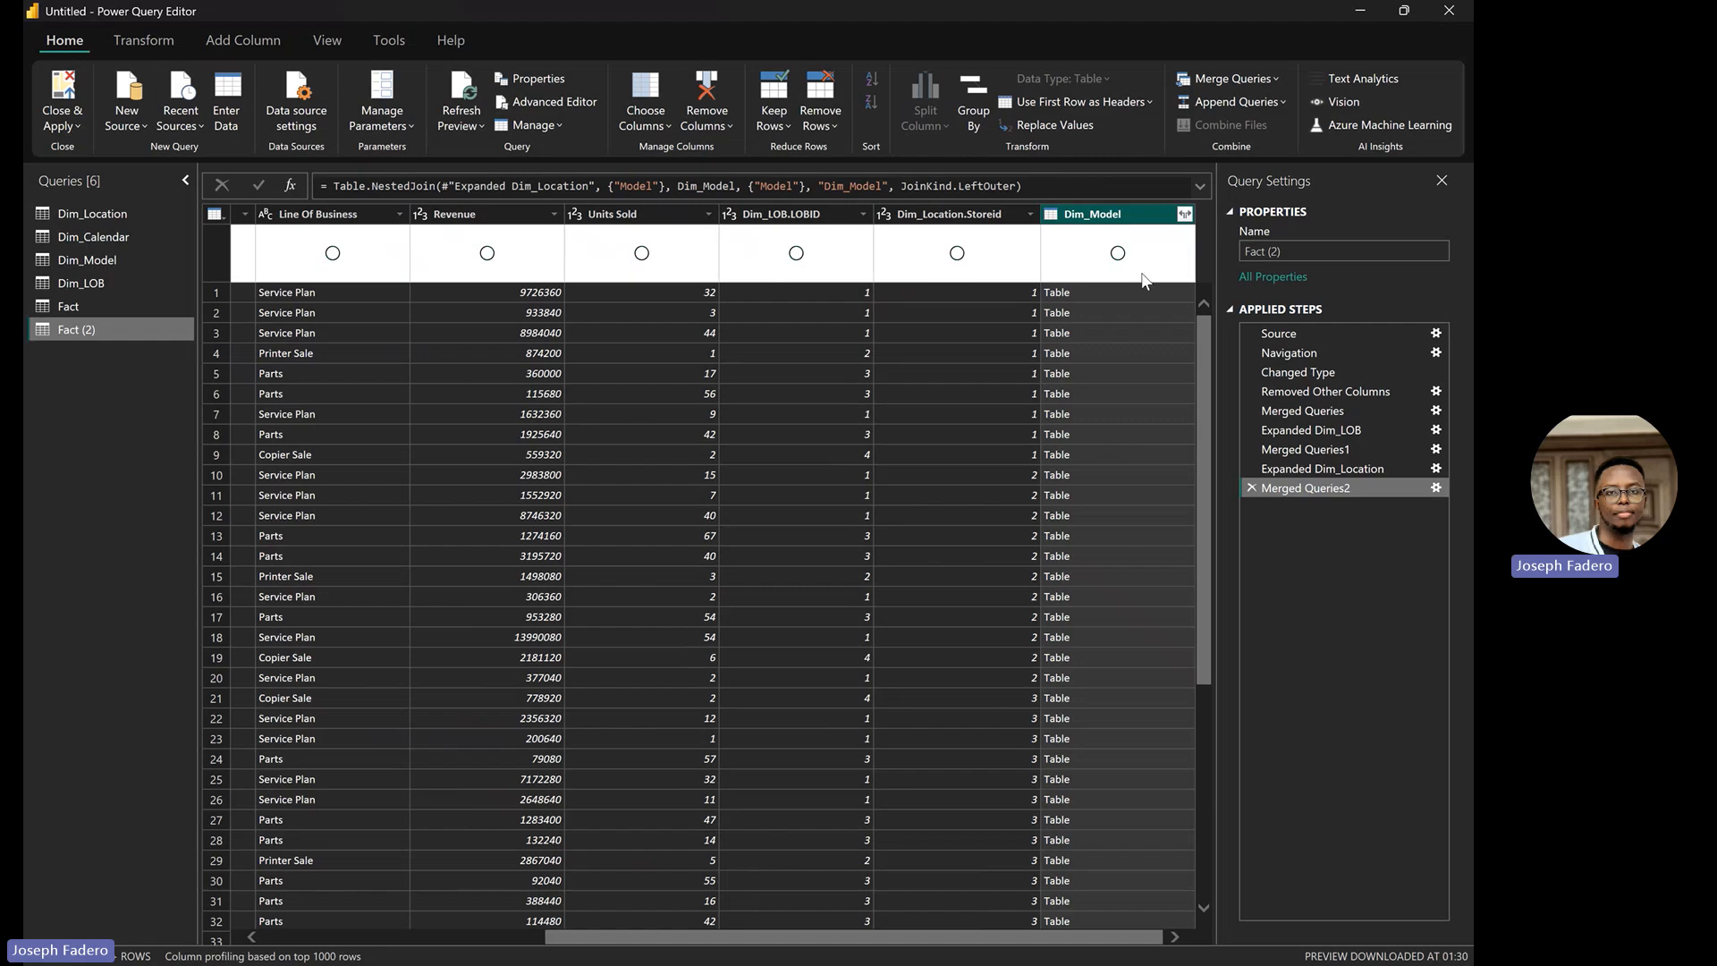
Expand only the ModelID column from the merged Dim_Model column, keeping the original column name as prefix
click(1184, 214)
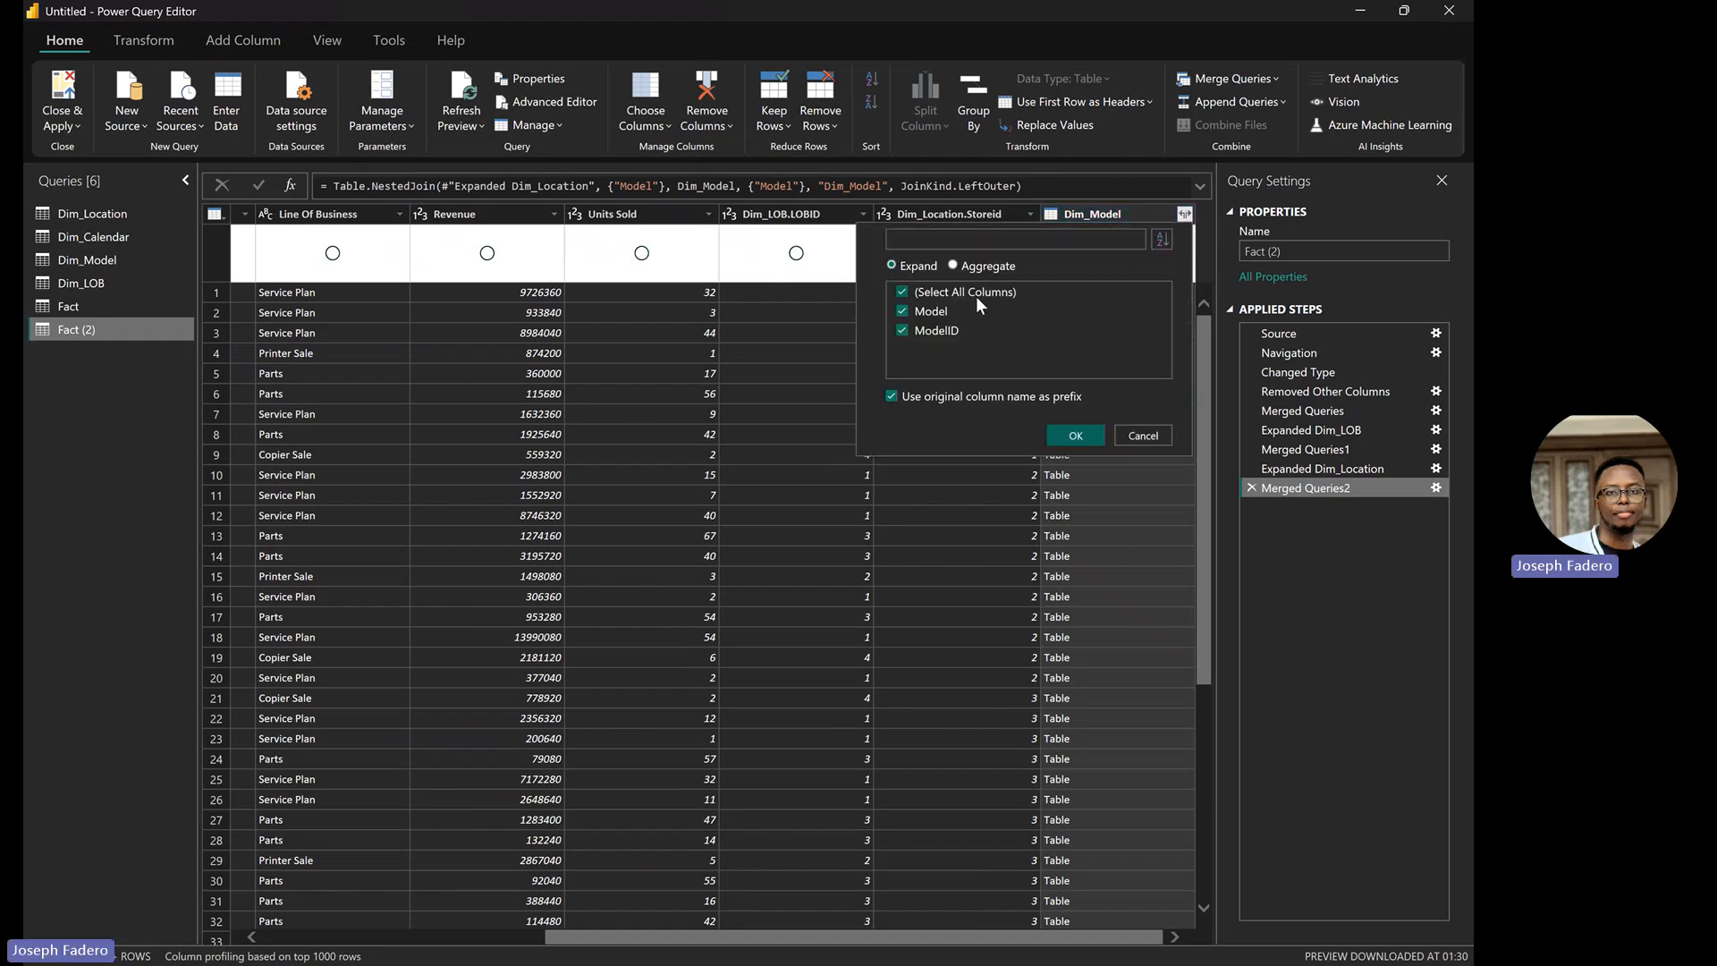
click(928, 313)
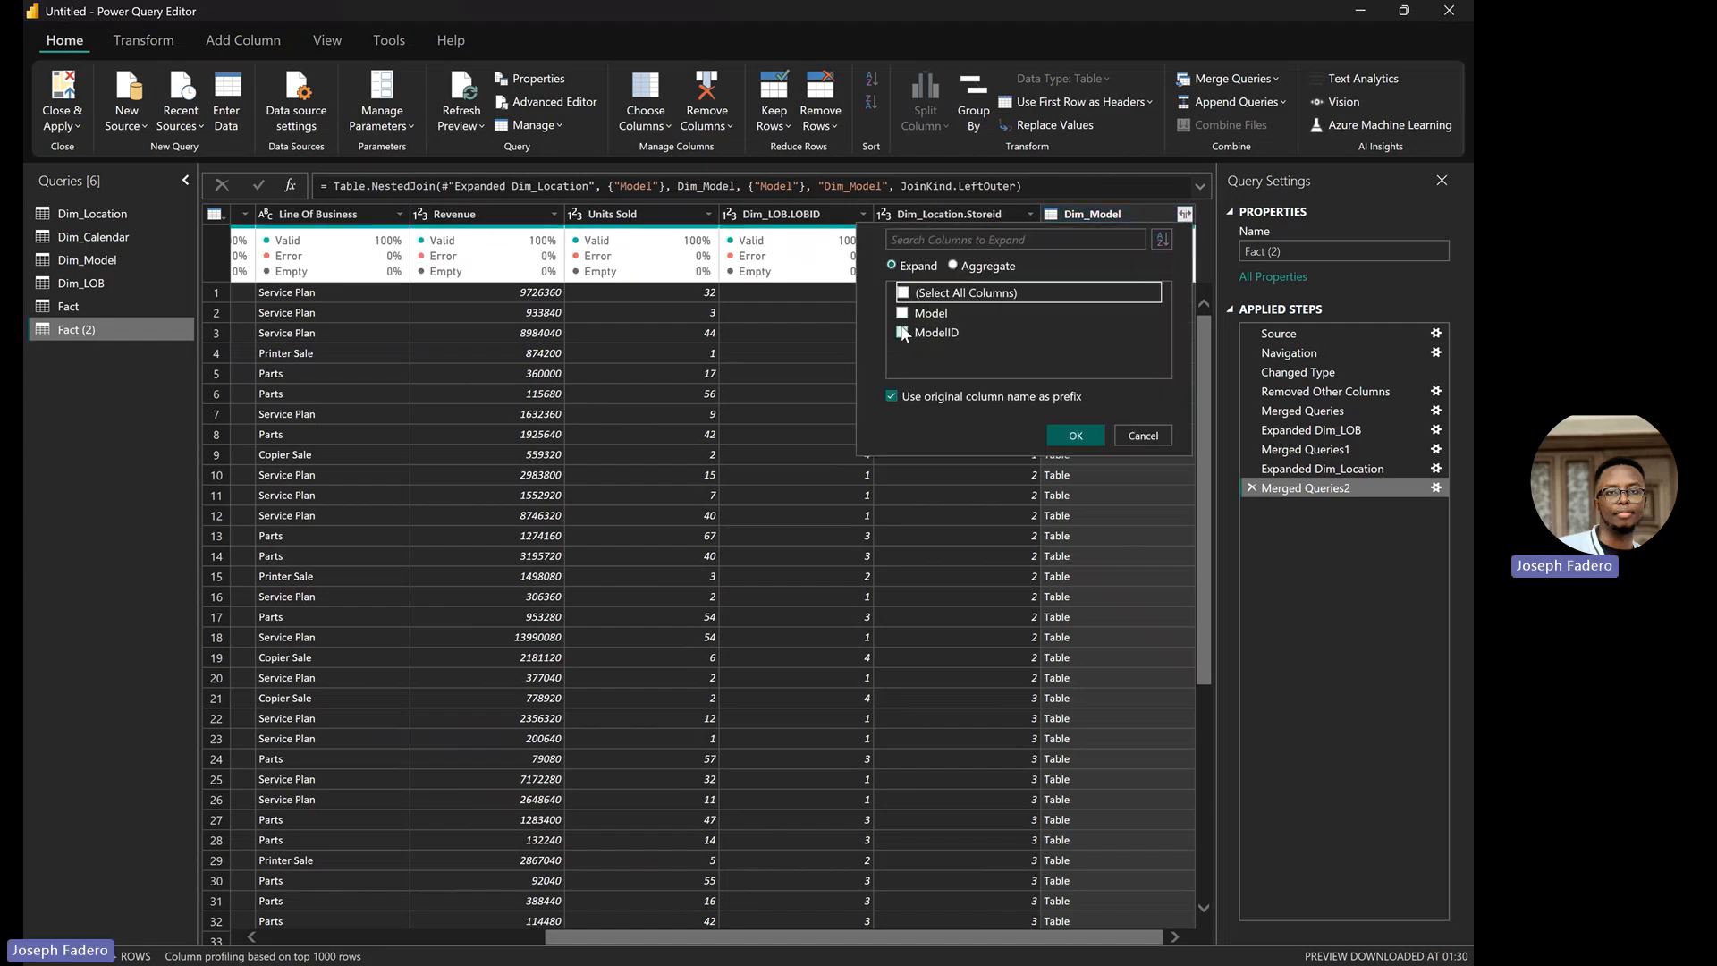
click(1075, 436)
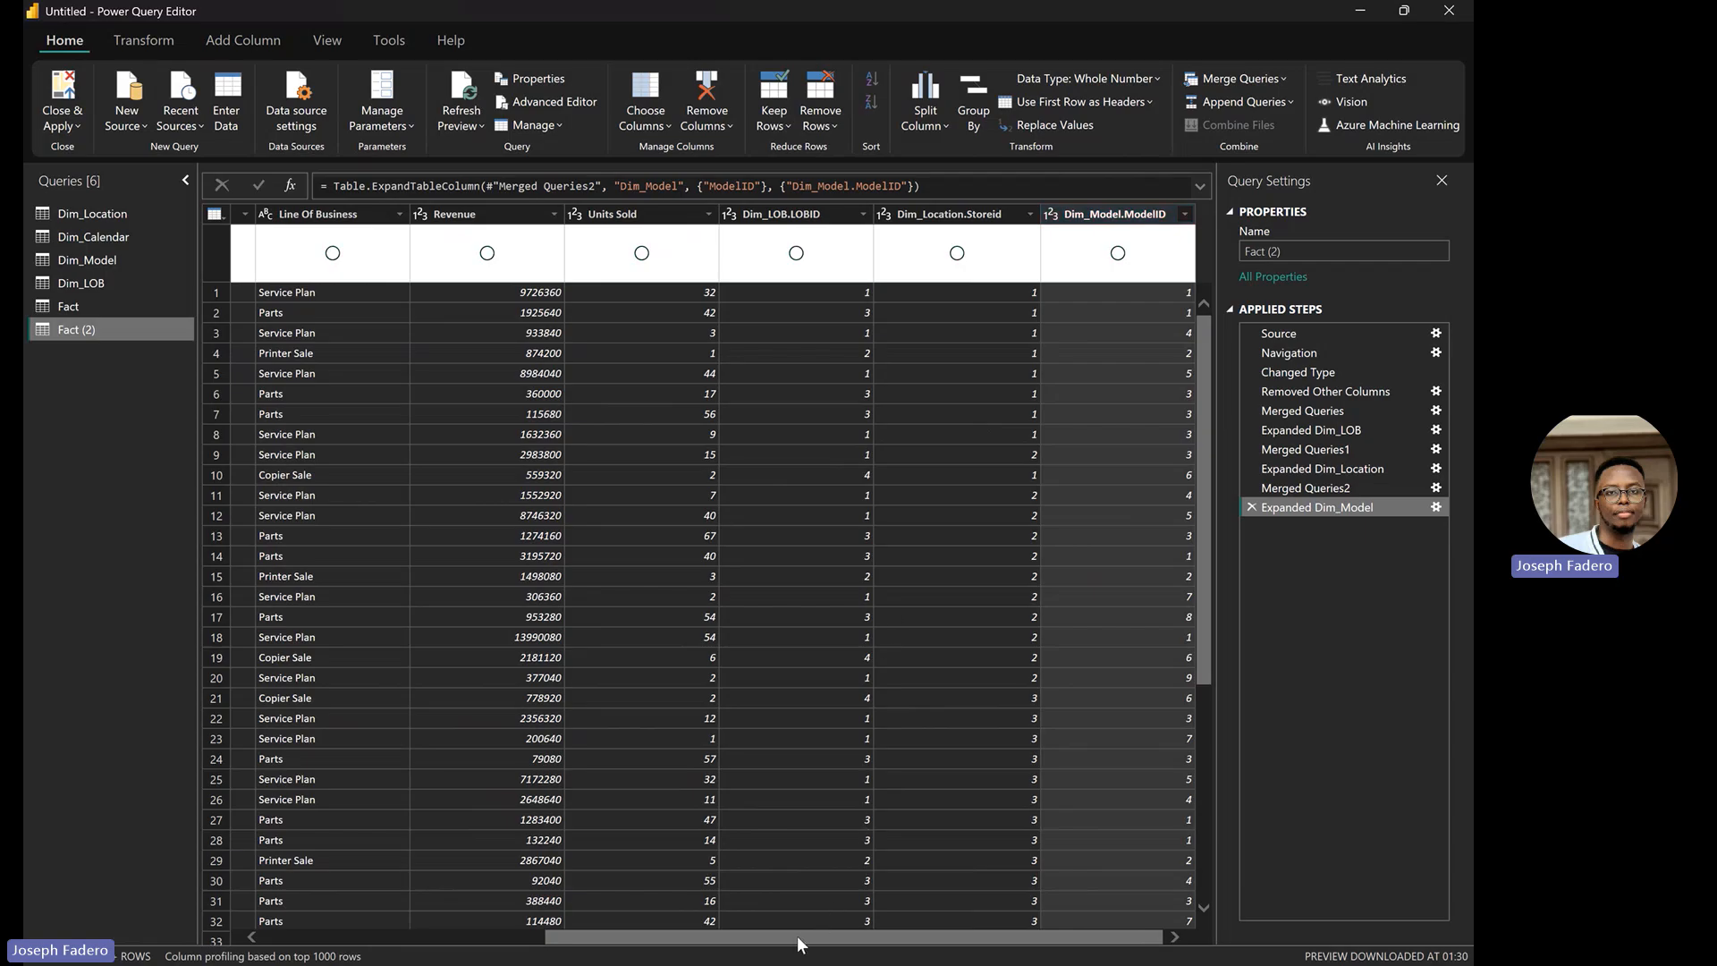
Remove the Store, Model and Line Of Business columns from Fact (2) with Choose Columns, keeping all the others
drag(799, 939, 384, 857)
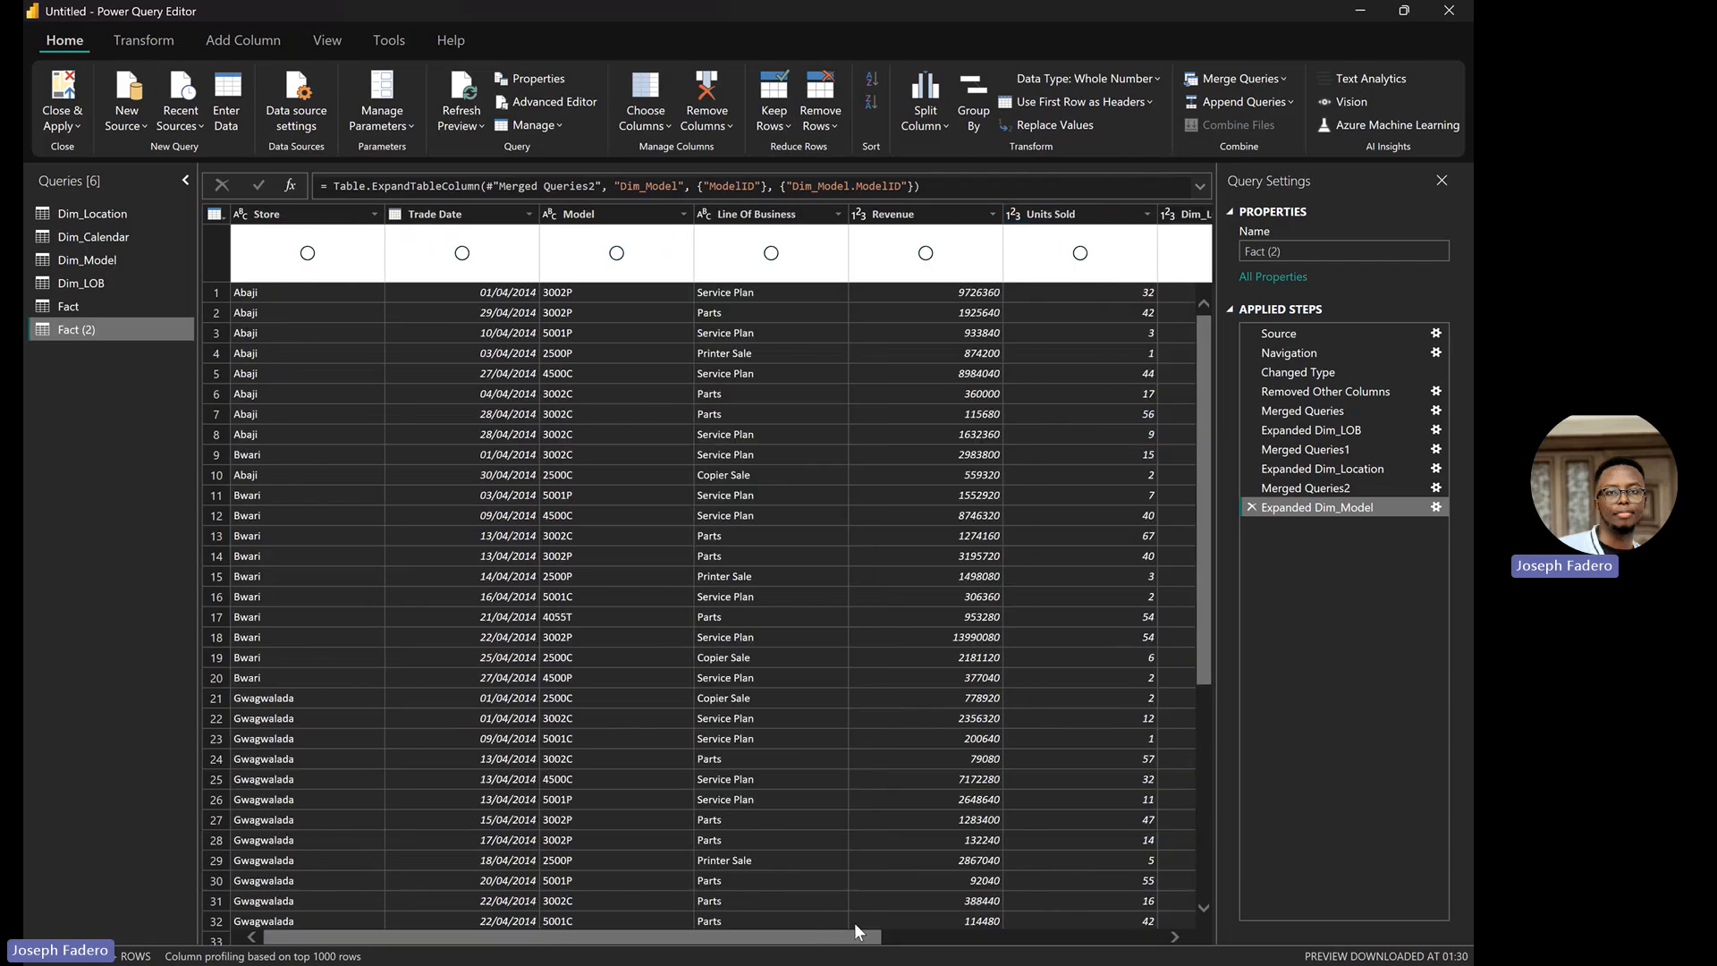
drag(846, 937, 331, 930)
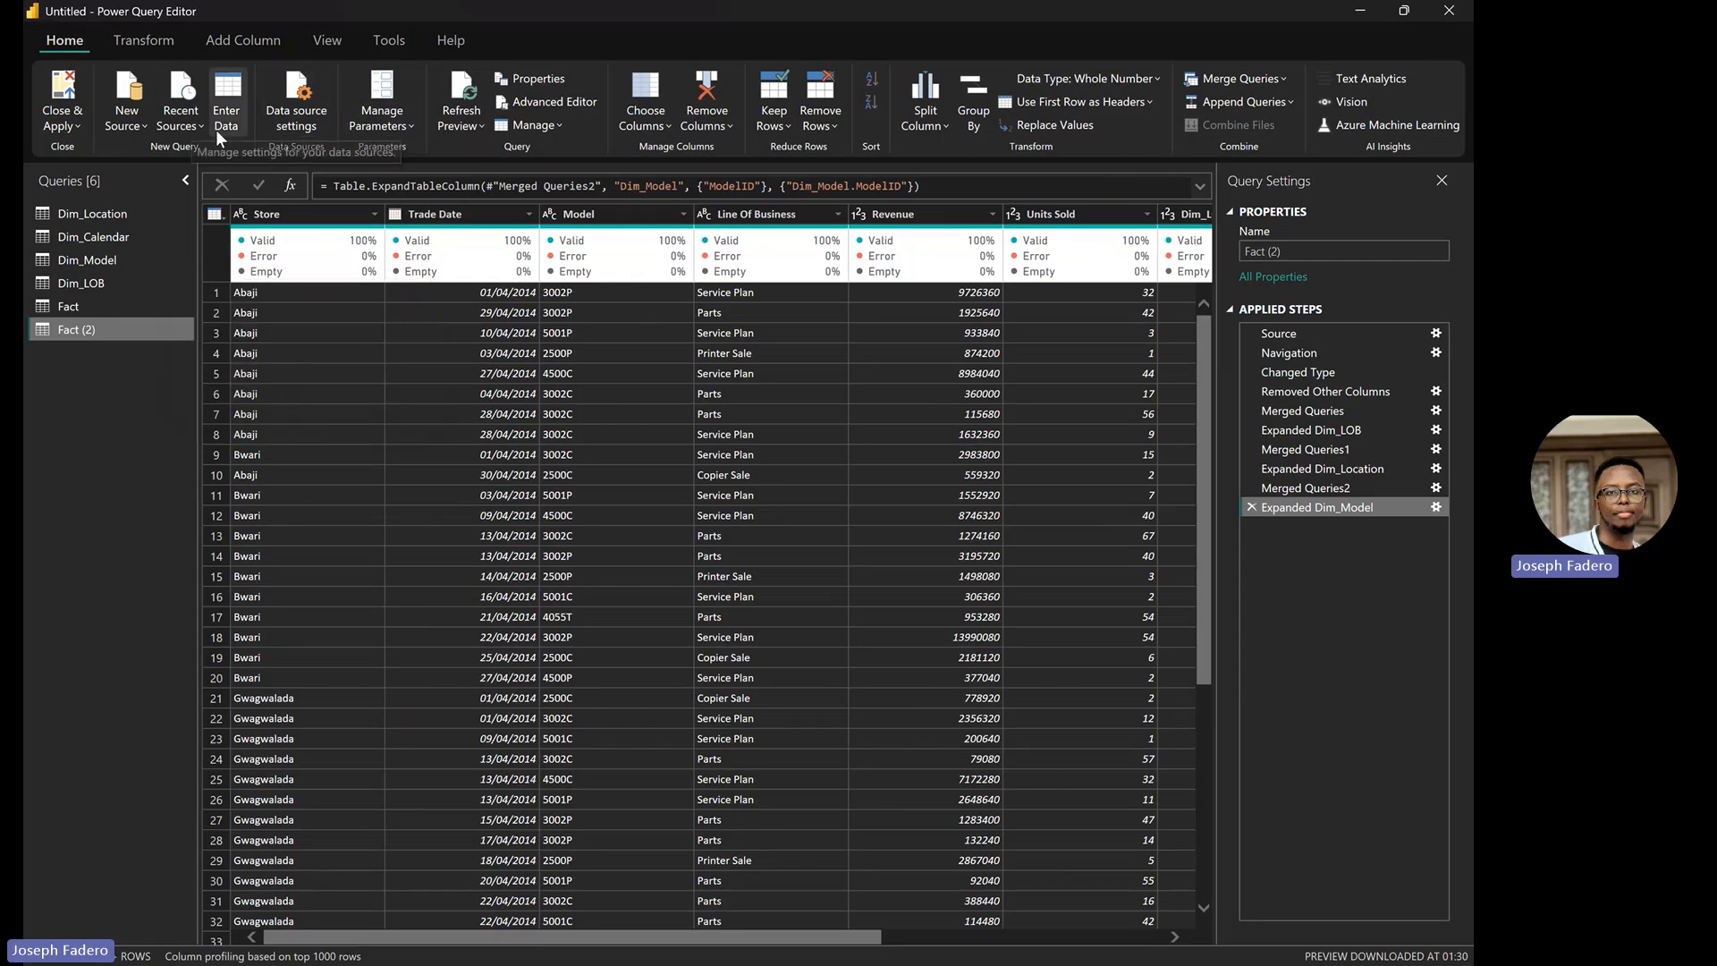
click(642, 125)
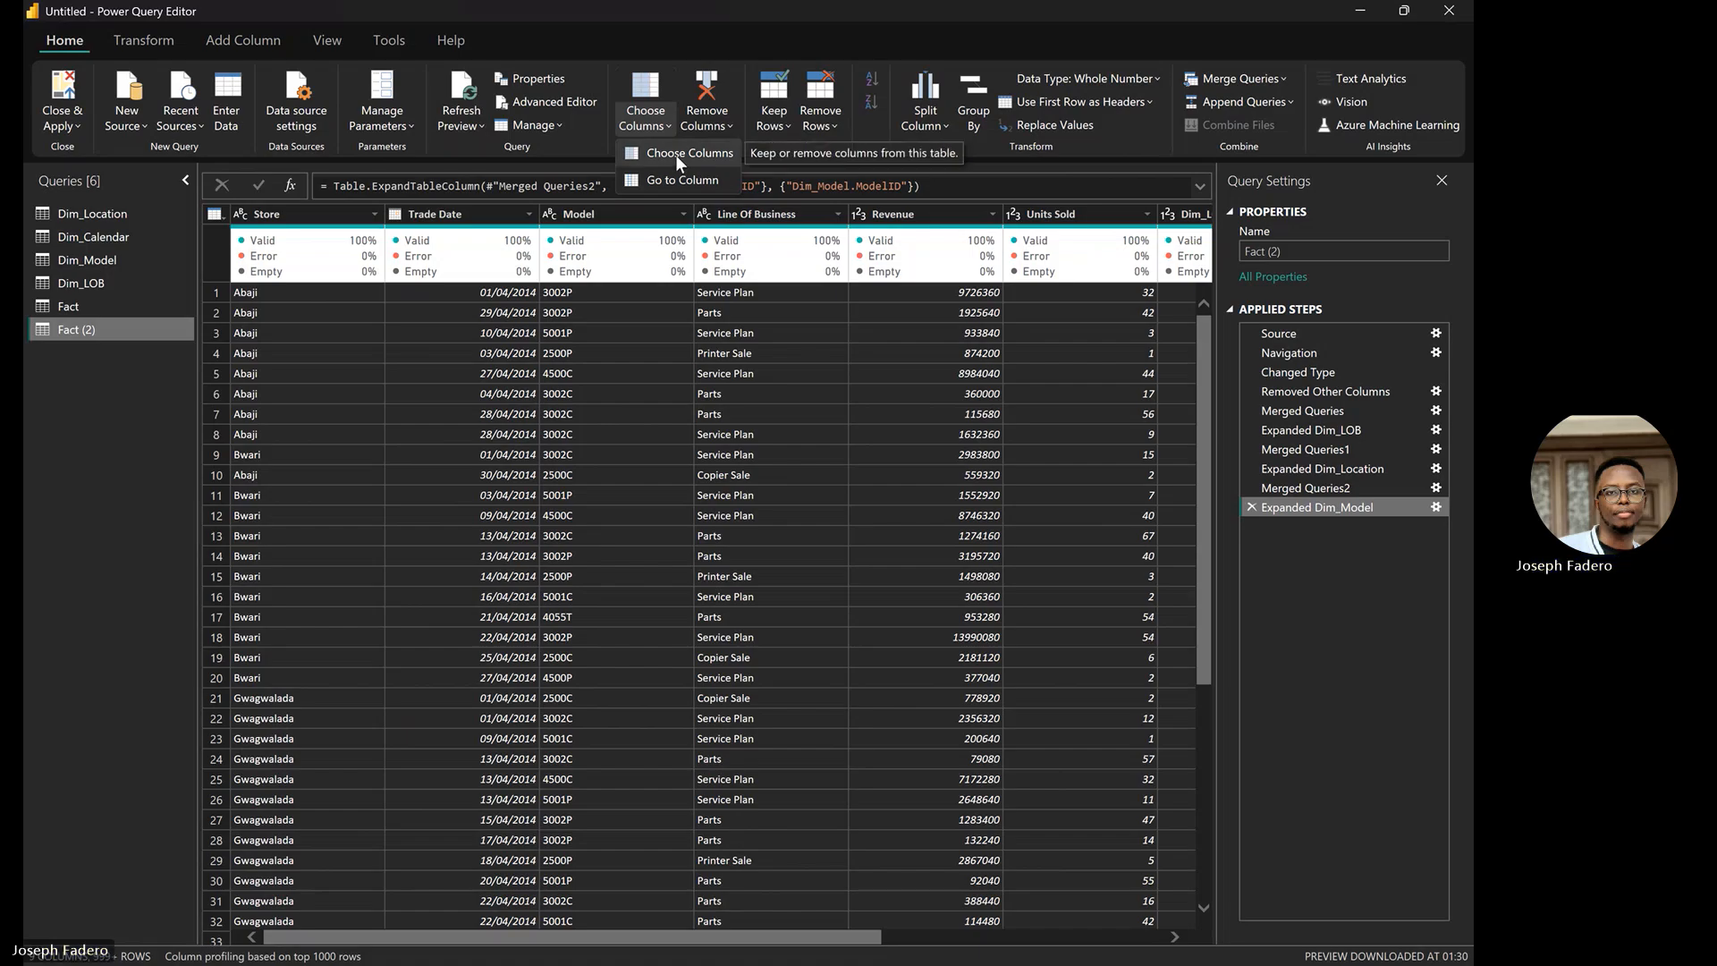
click(676, 155)
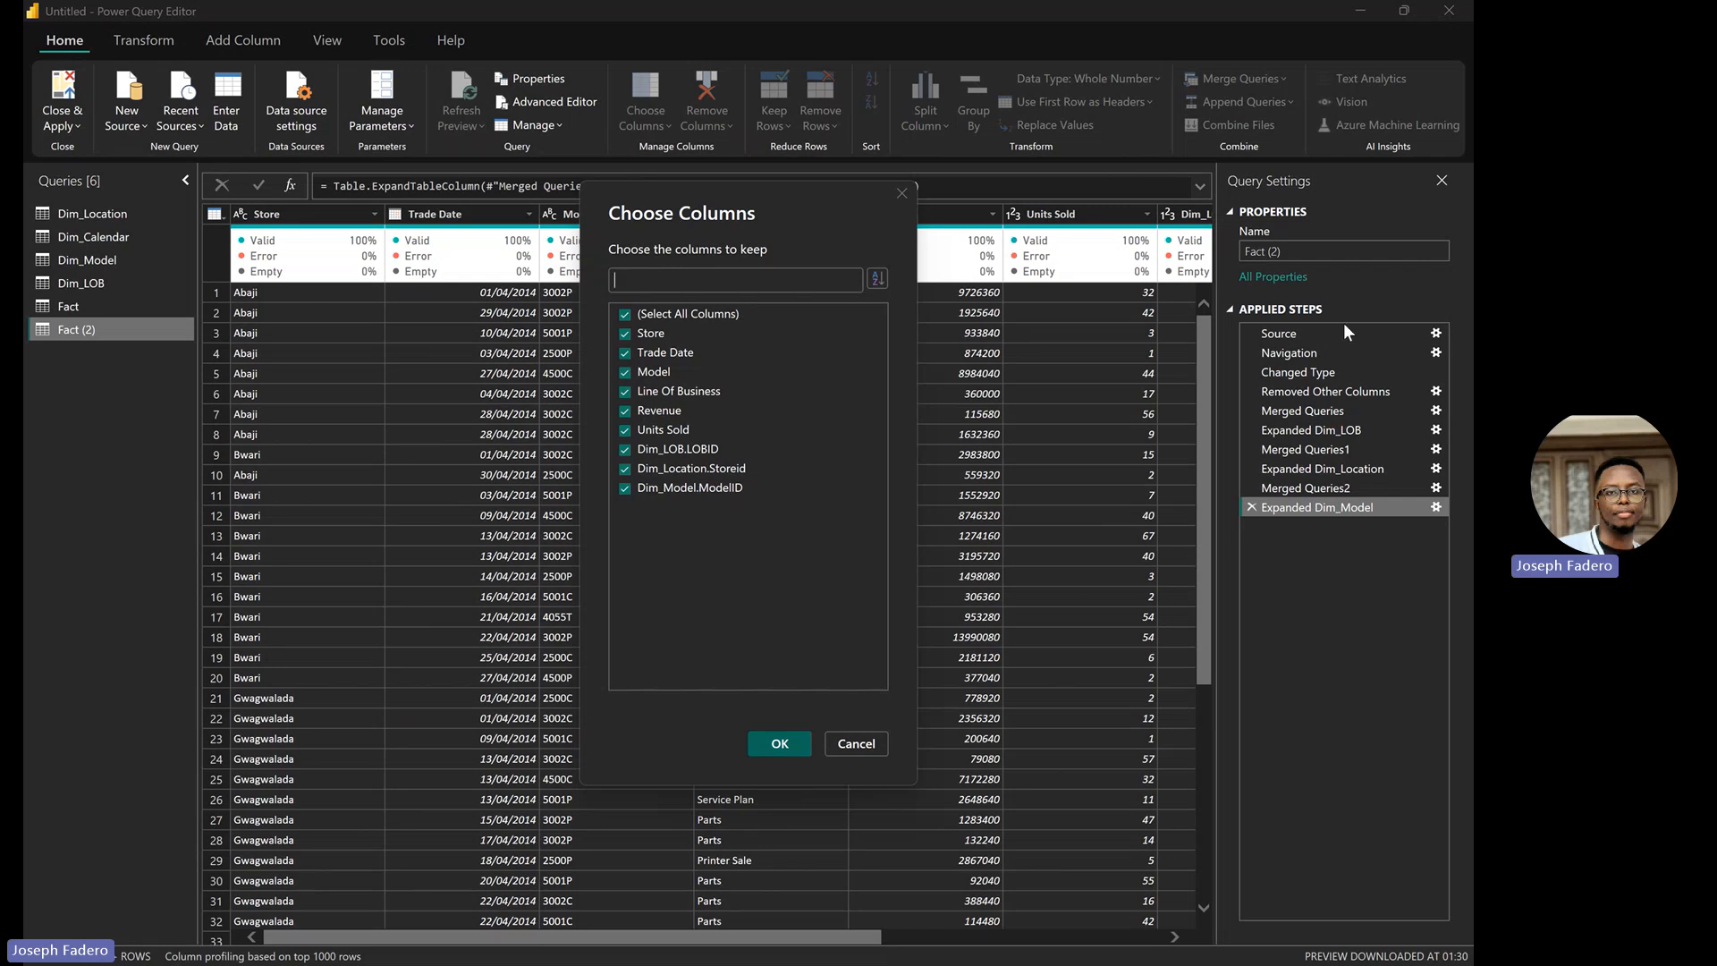
click(625, 332)
click(765, 744)
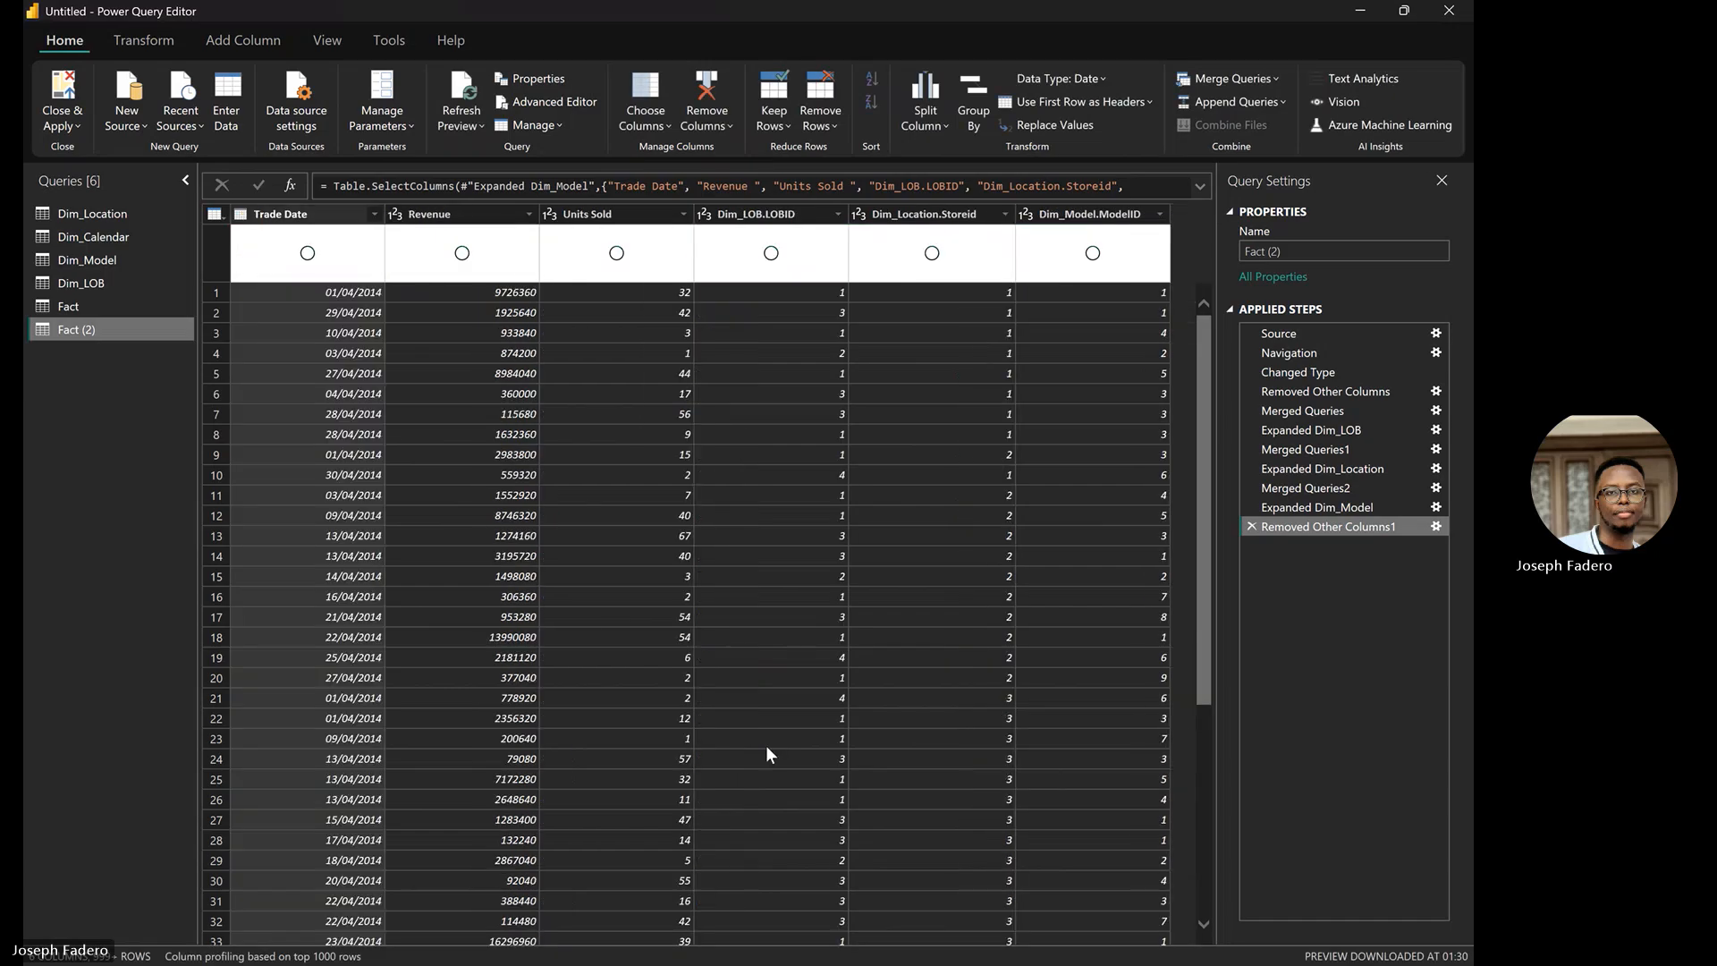
Rename the Dim_LOB.LOBID column in Fact (2) as LOBID
click(785, 215)
double_click(785, 215)
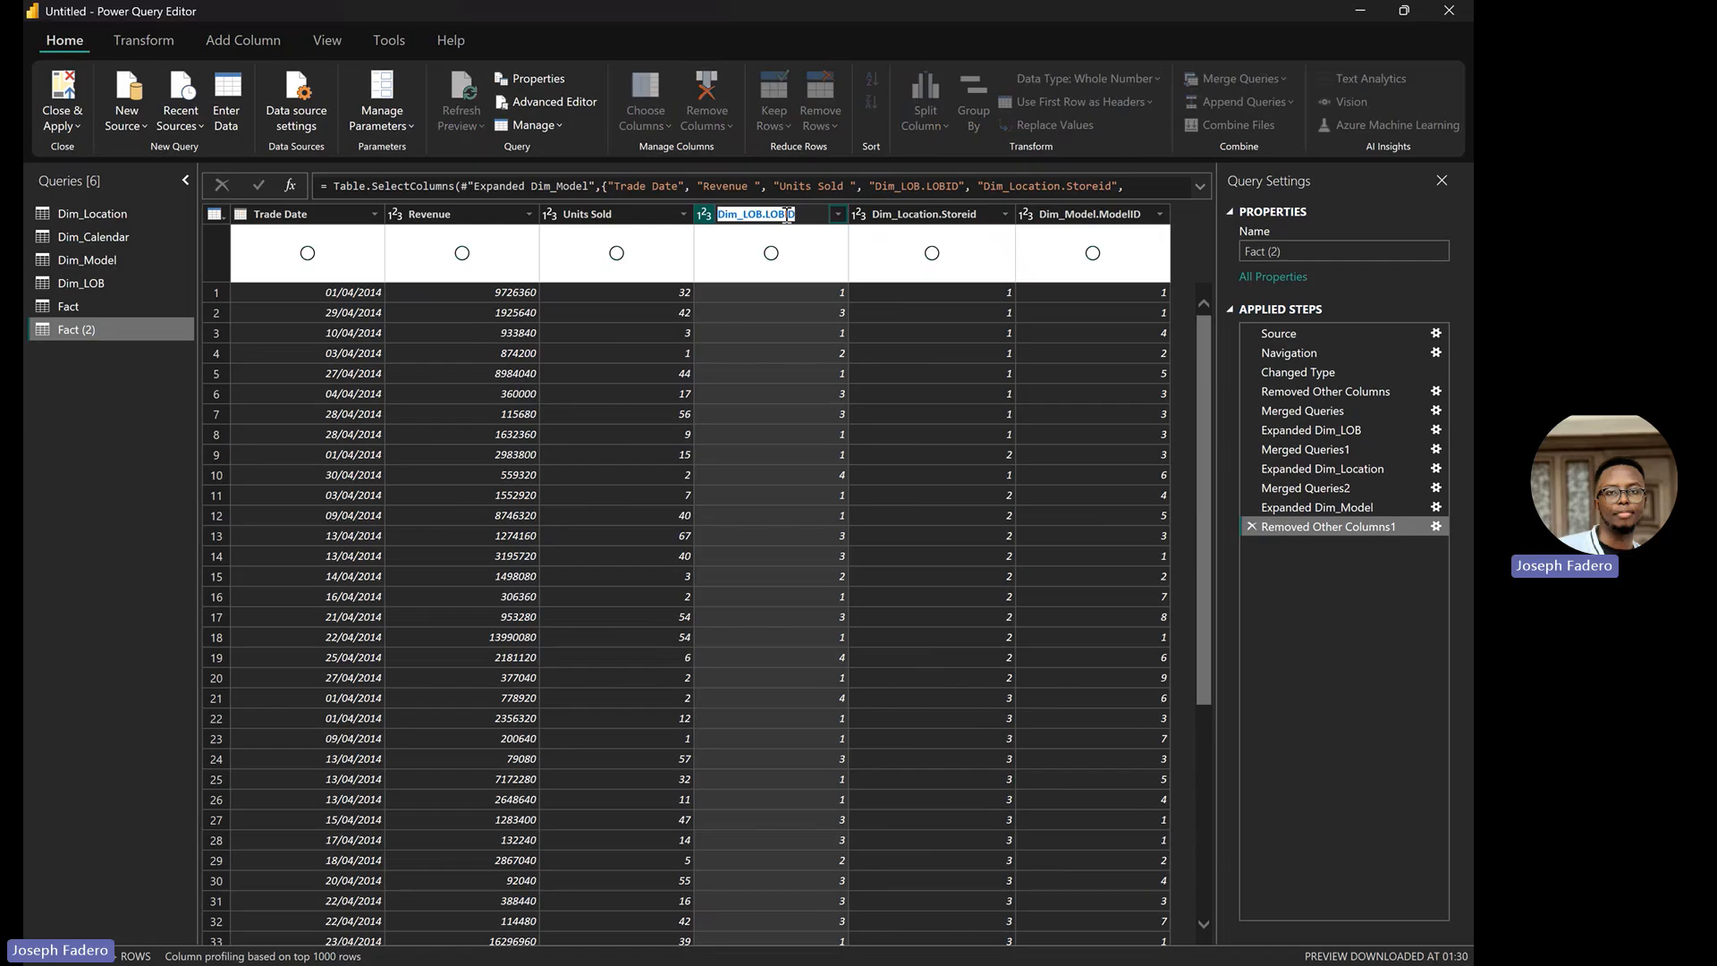
click(766, 215)
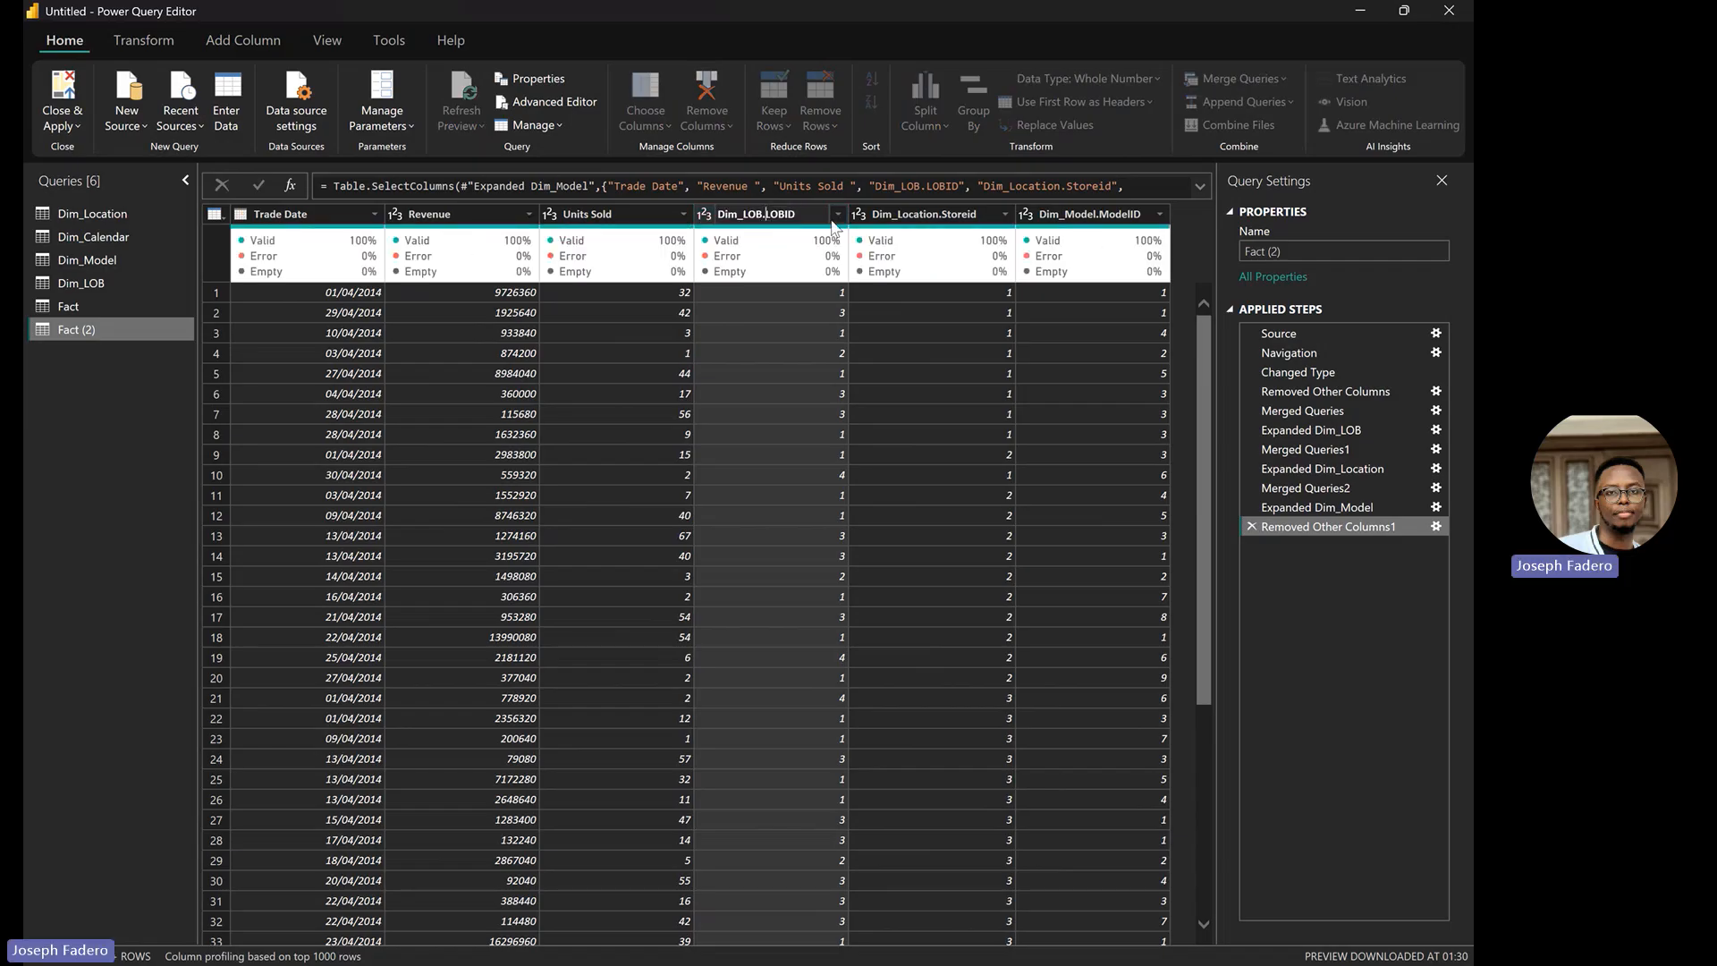
key(BackSpace)
key(BackSpace)
key(BackSpace)
key(BackSpace)
key(BackSpace)
key(BackSpace)
key(BackSpace)
key(BackSpace)
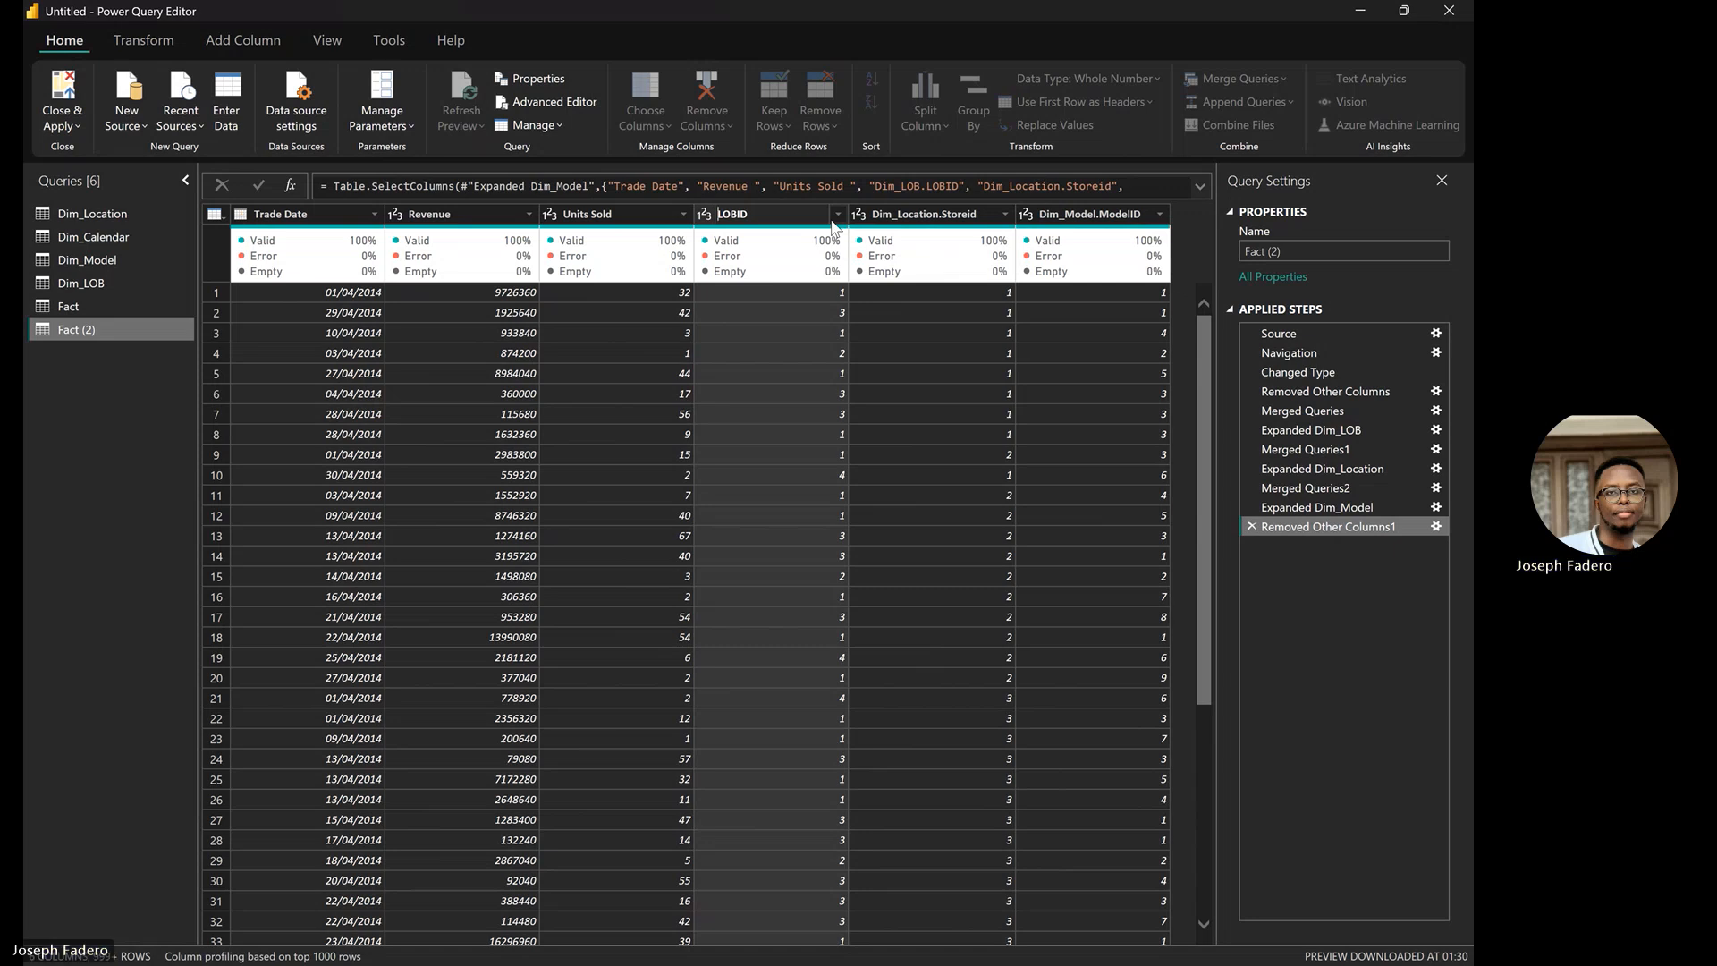
click(940, 214)
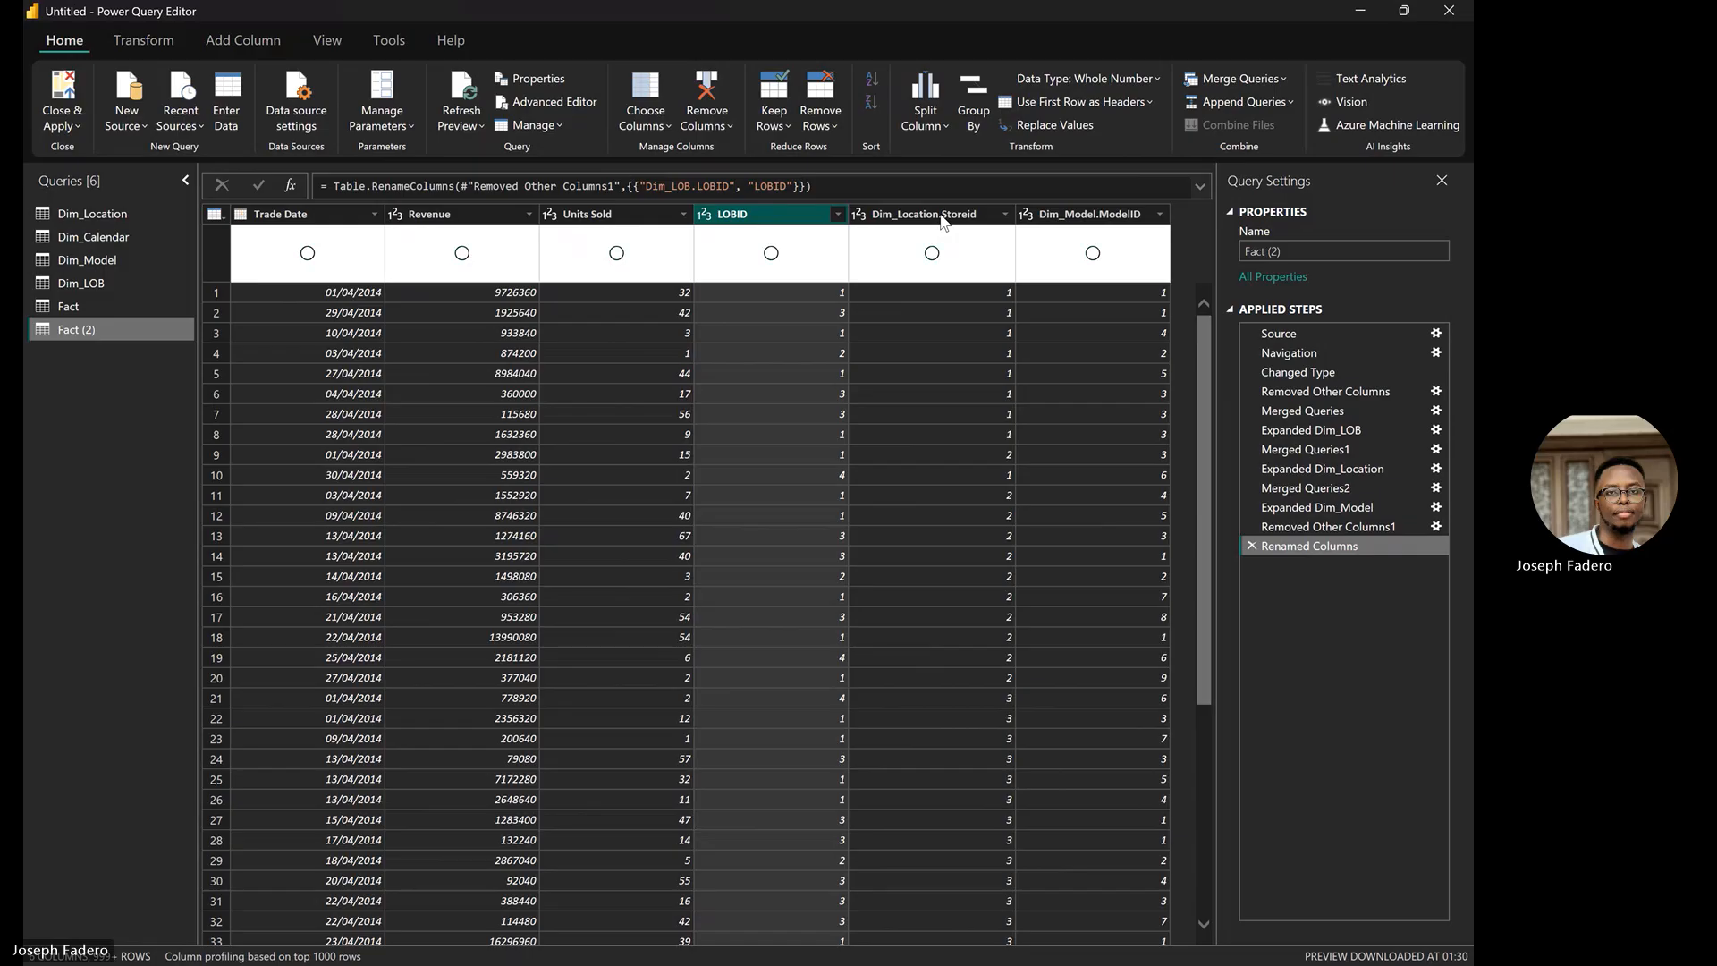
Rename the Dim_Location.Storeid column in Fact (2) as Storeid
double_click(941, 216)
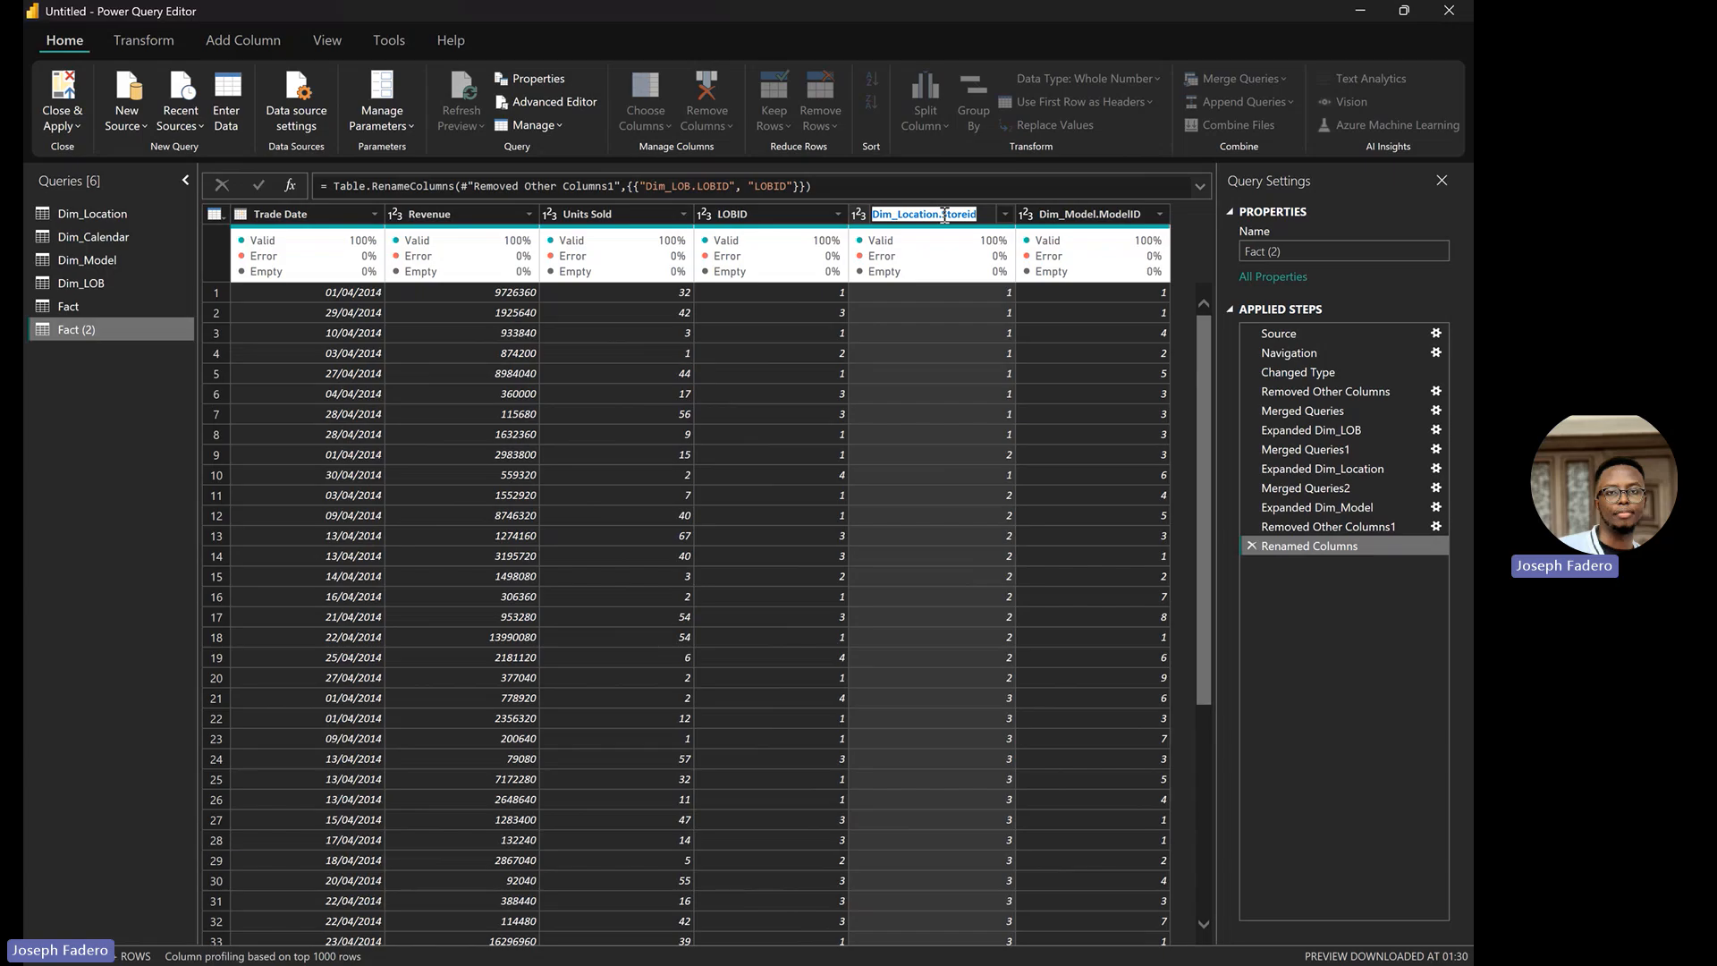
click(944, 216)
key(BackSpace)
key(BackSpace)
key(BackSpace)
key(BackSpace)
key(BackSpace)
key(BackSpace)
key(BackSpace)
key(BackSpace)
key(BackSpace)
key(BackSpace)
key(BackSpace)
key(BackSpace)
key(BackSpace)
key(Return)
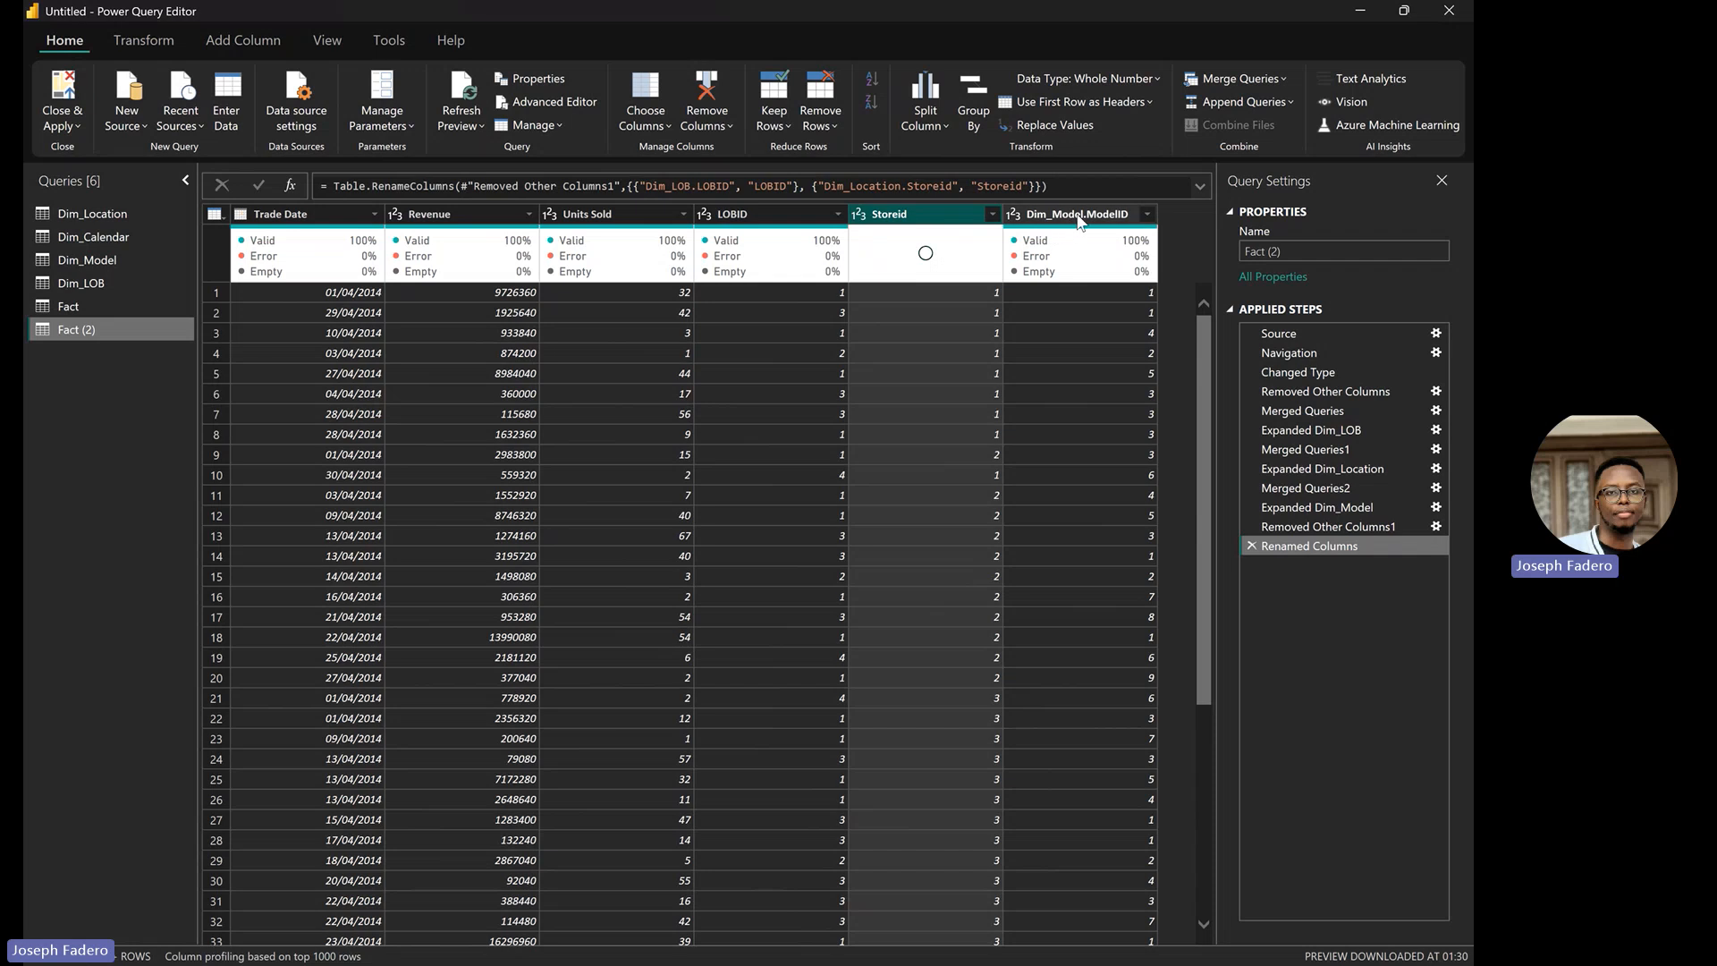
Rename the Dim_Model.ModelID column in Fact (2) as ModelID
double_click(1079, 218)
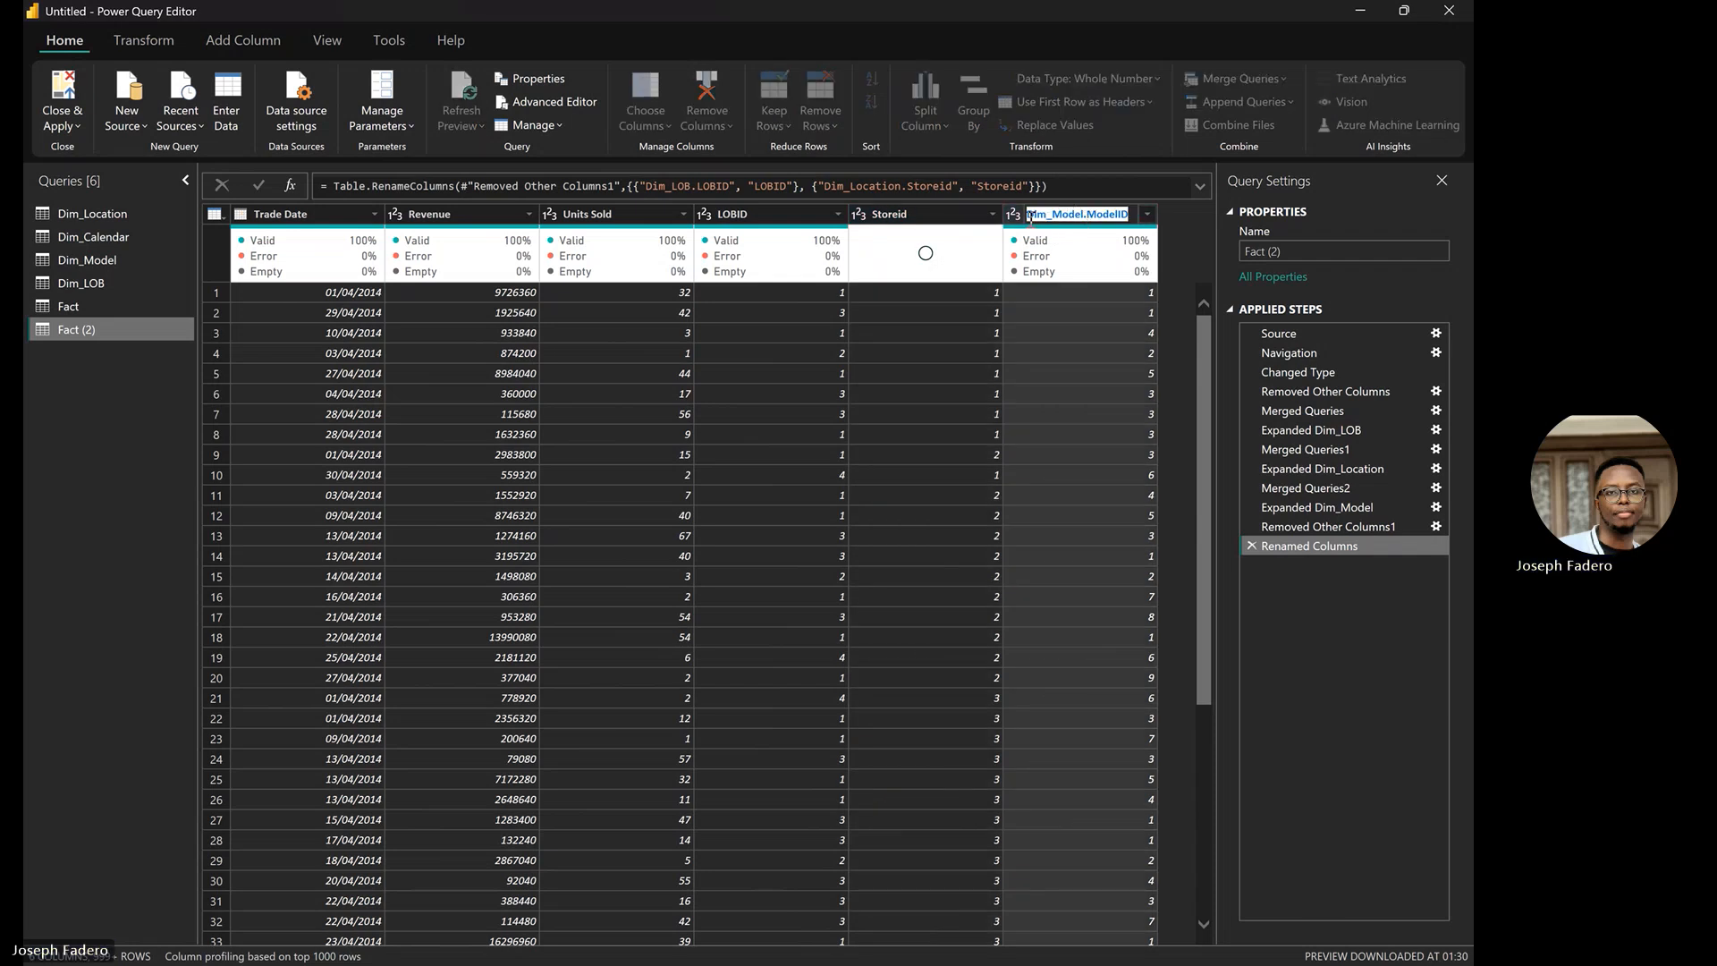
click(1087, 215)
key(BackSpace)
key(BackSpace)
key(BackSpace)
key(BackSpace)
key(BackSpace)
key(BackSpace)
key(BackSpace)
key(BackSpace)
key(BackSpace)
key(BackSpace)
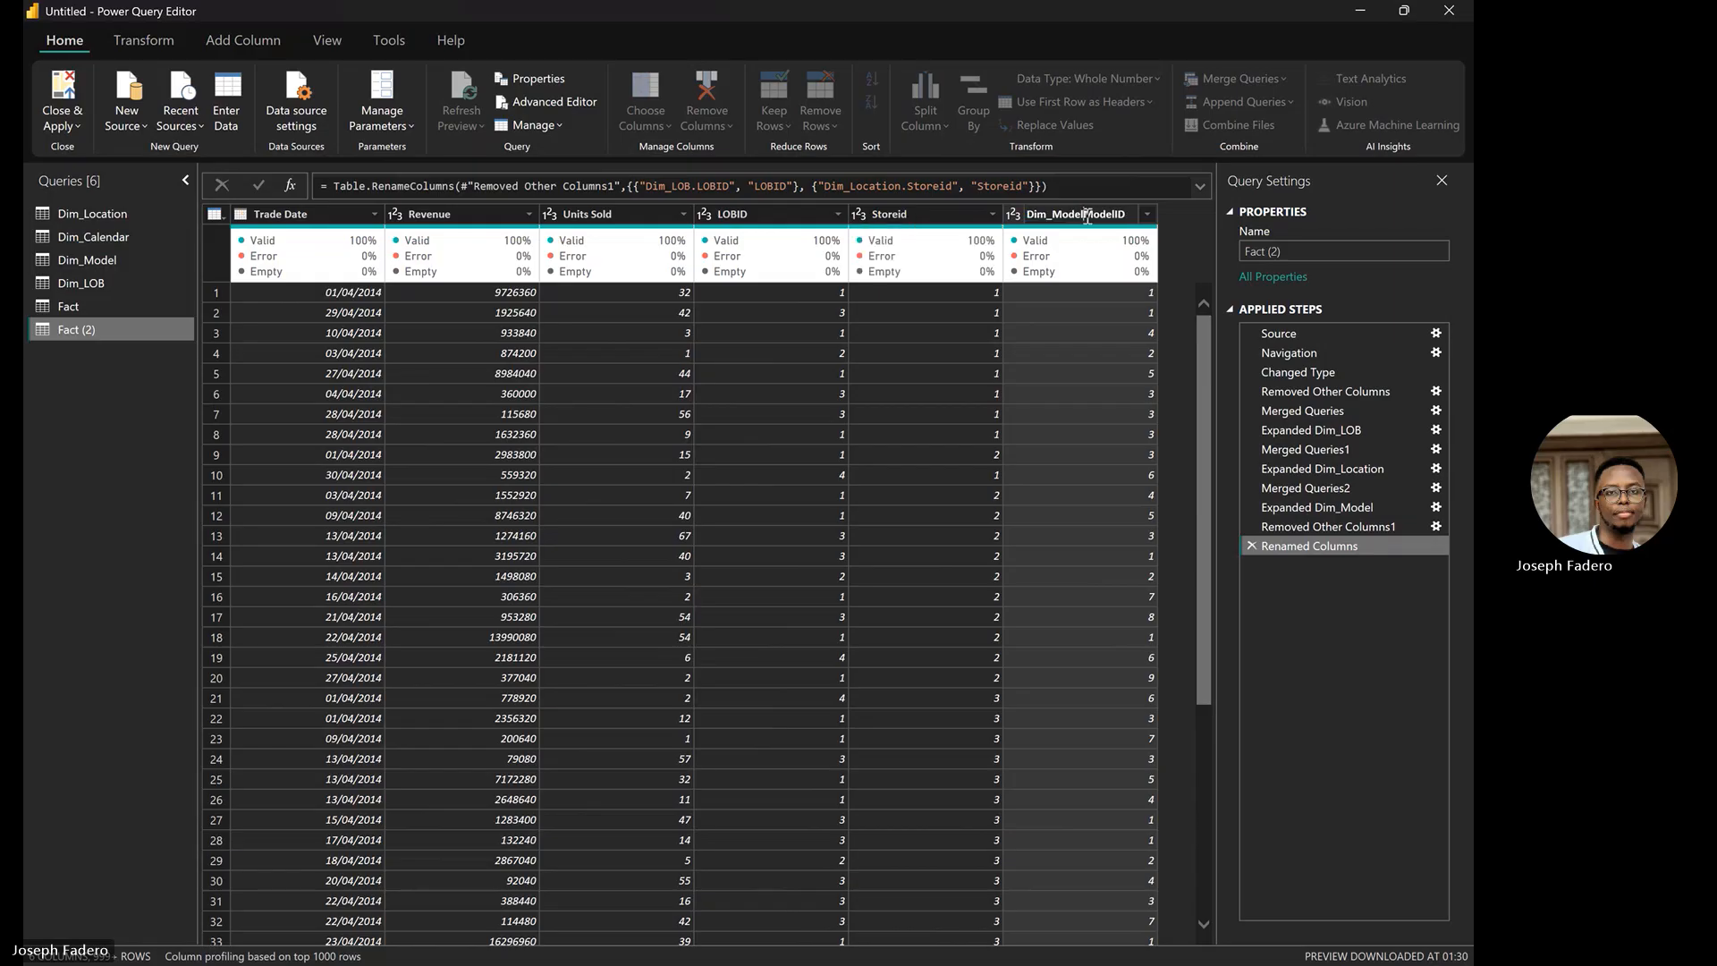
key(Return)
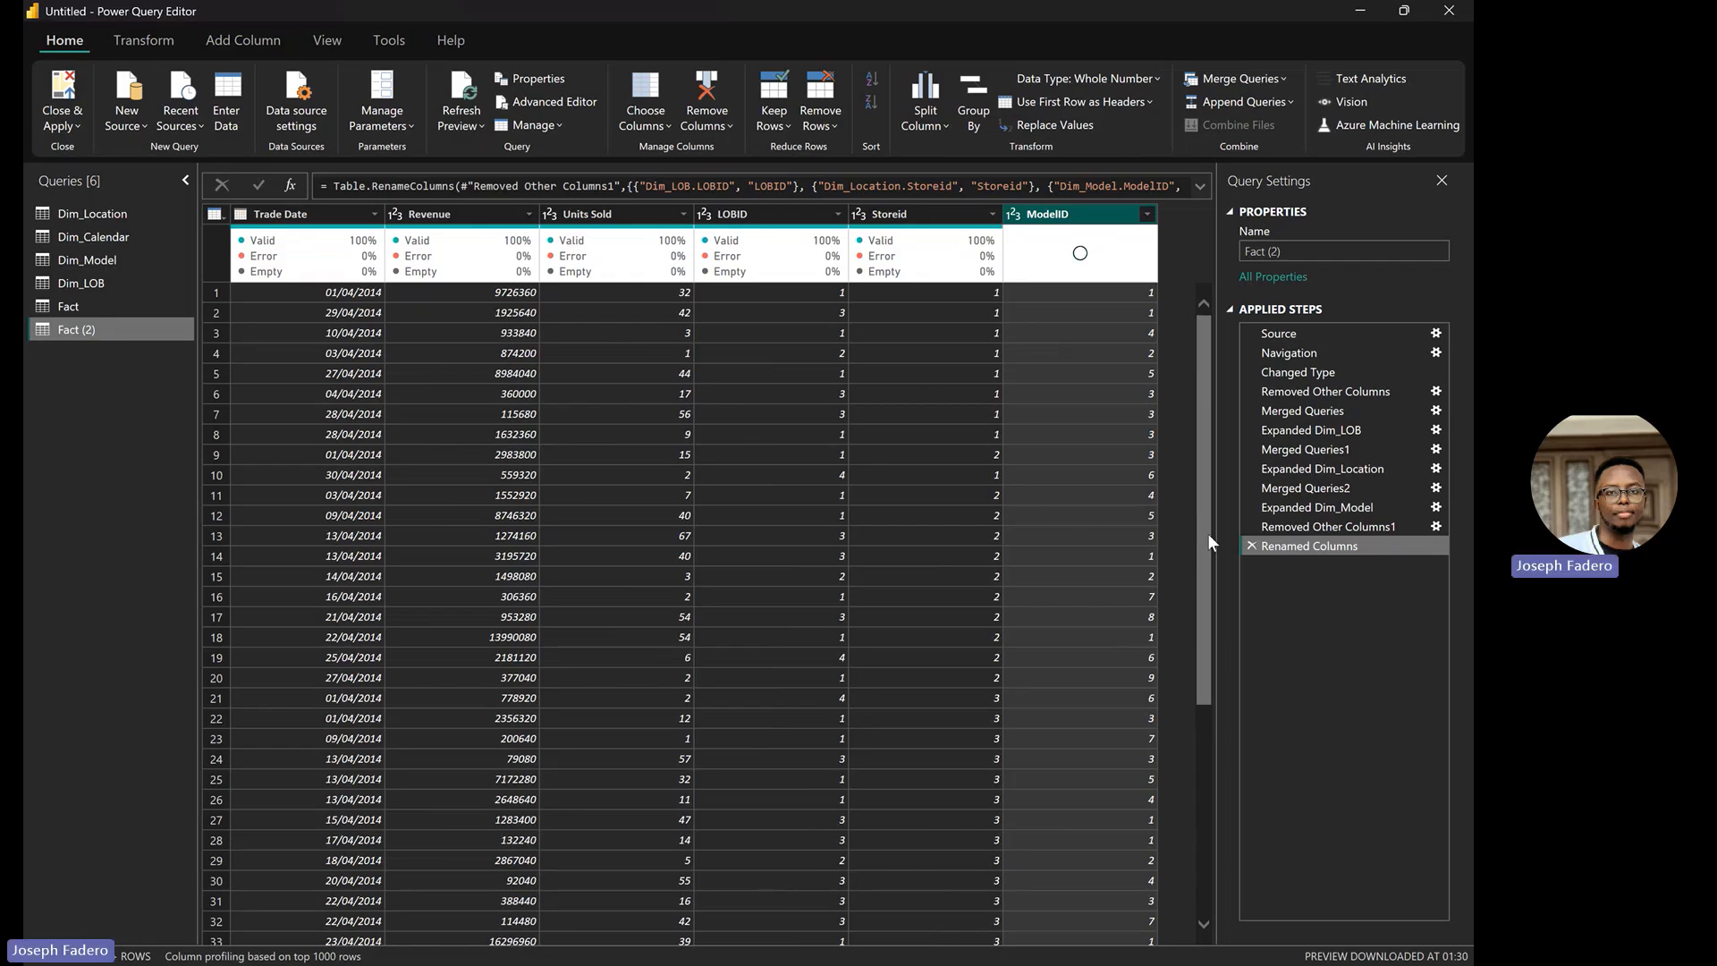
Rename the Fact (2) query as sales_new
click(1304, 251)
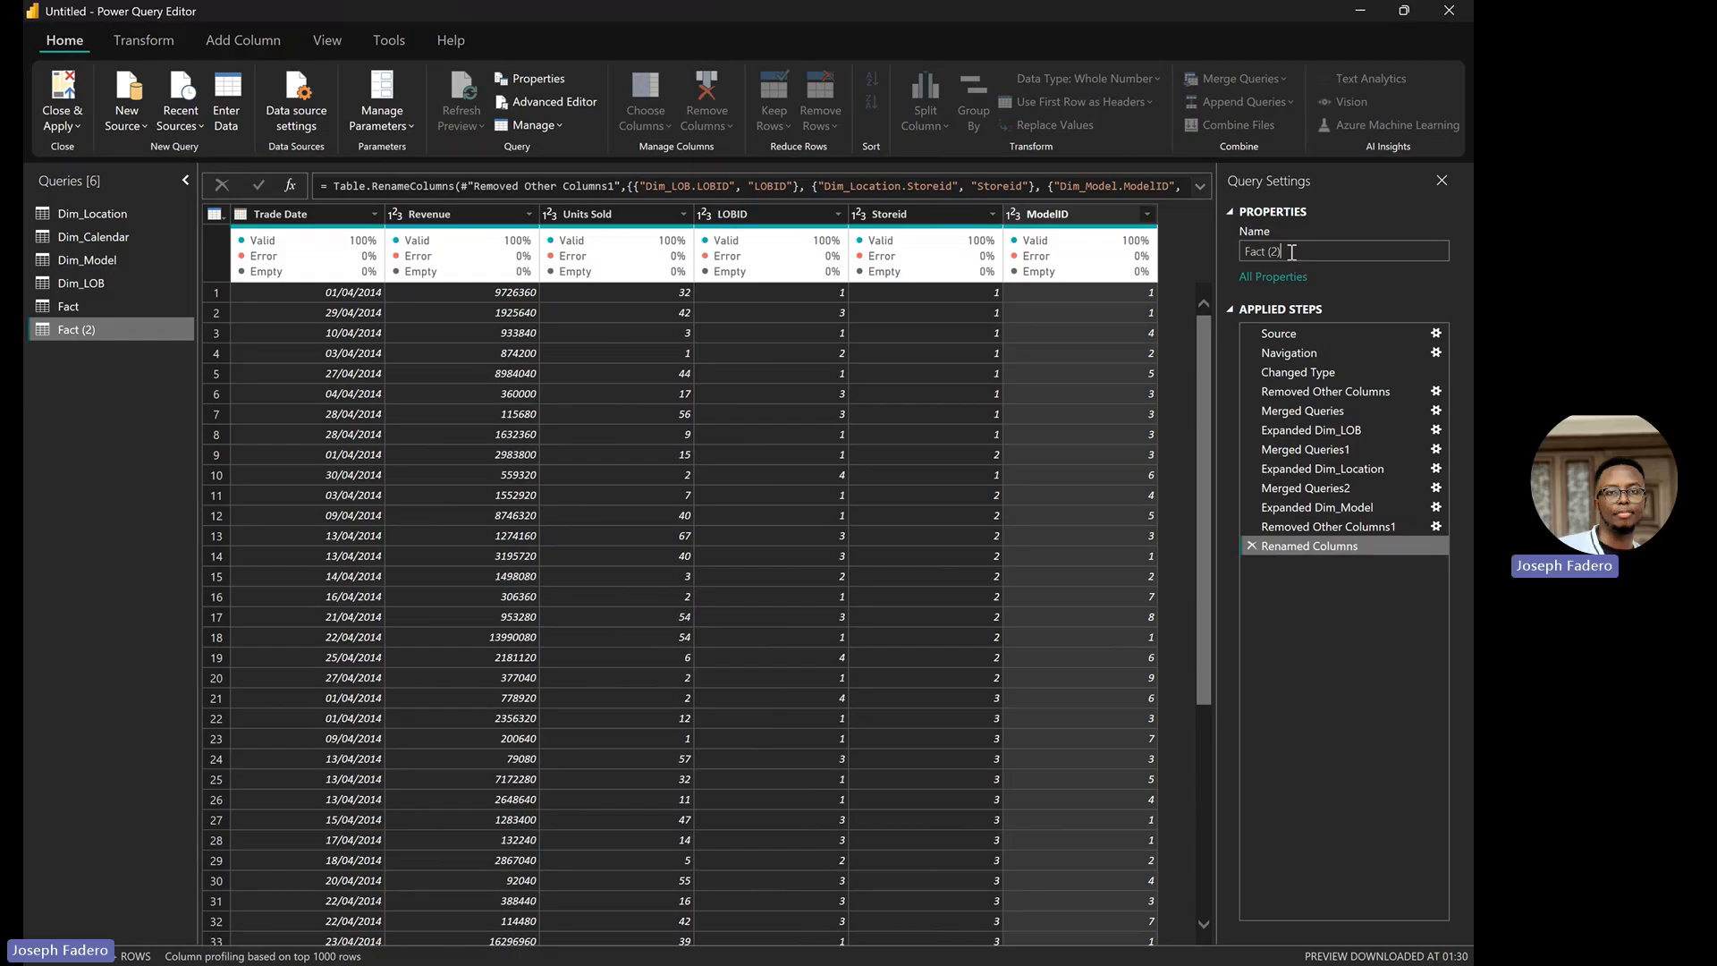
drag(1291, 253, 1241, 255)
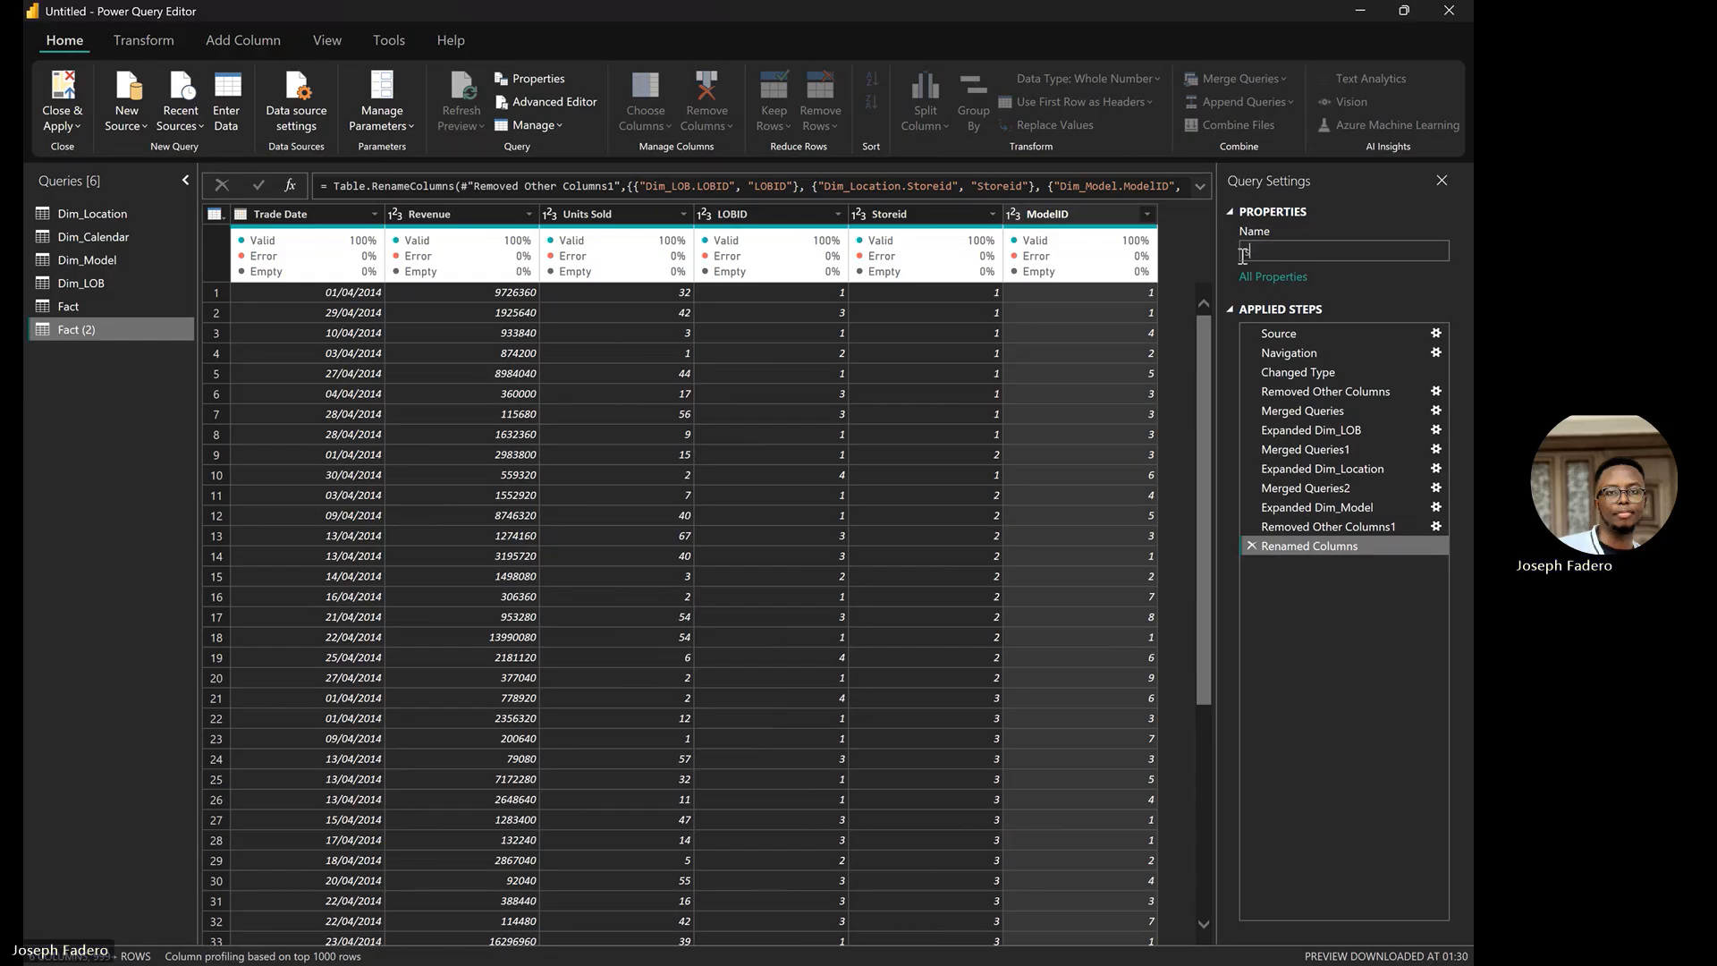
text(Sales_new)
key(Return)
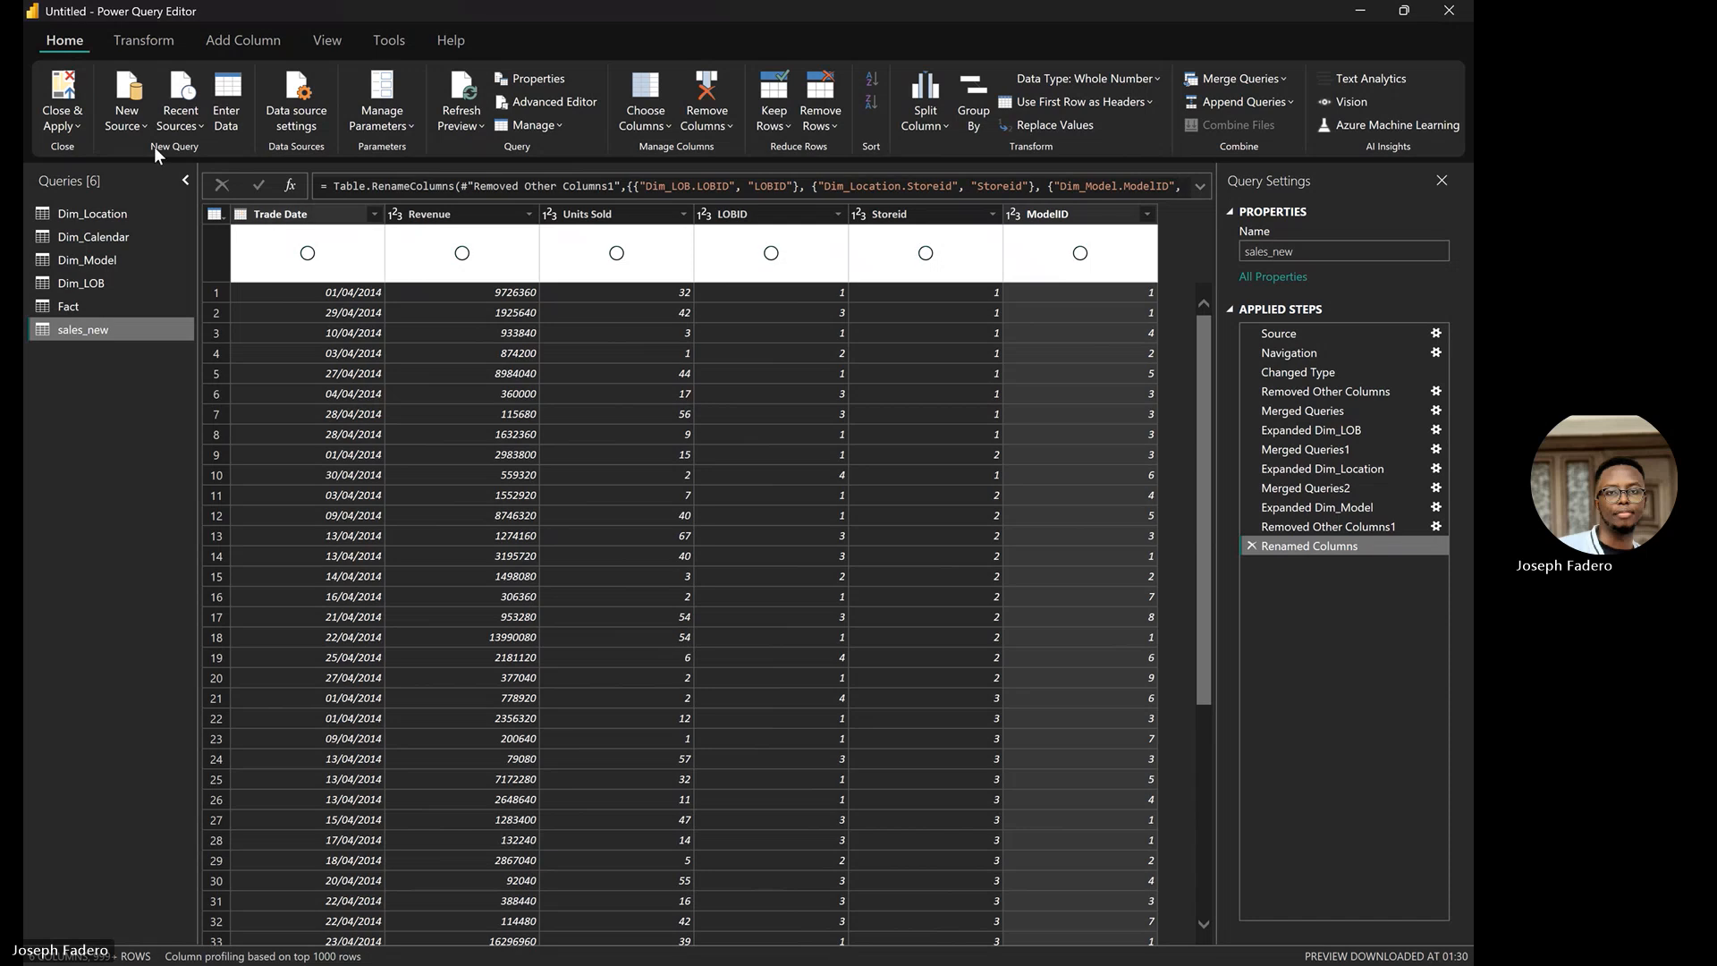
Close the query editor and apply the pending query changes to load all tables into the report
click(72, 125)
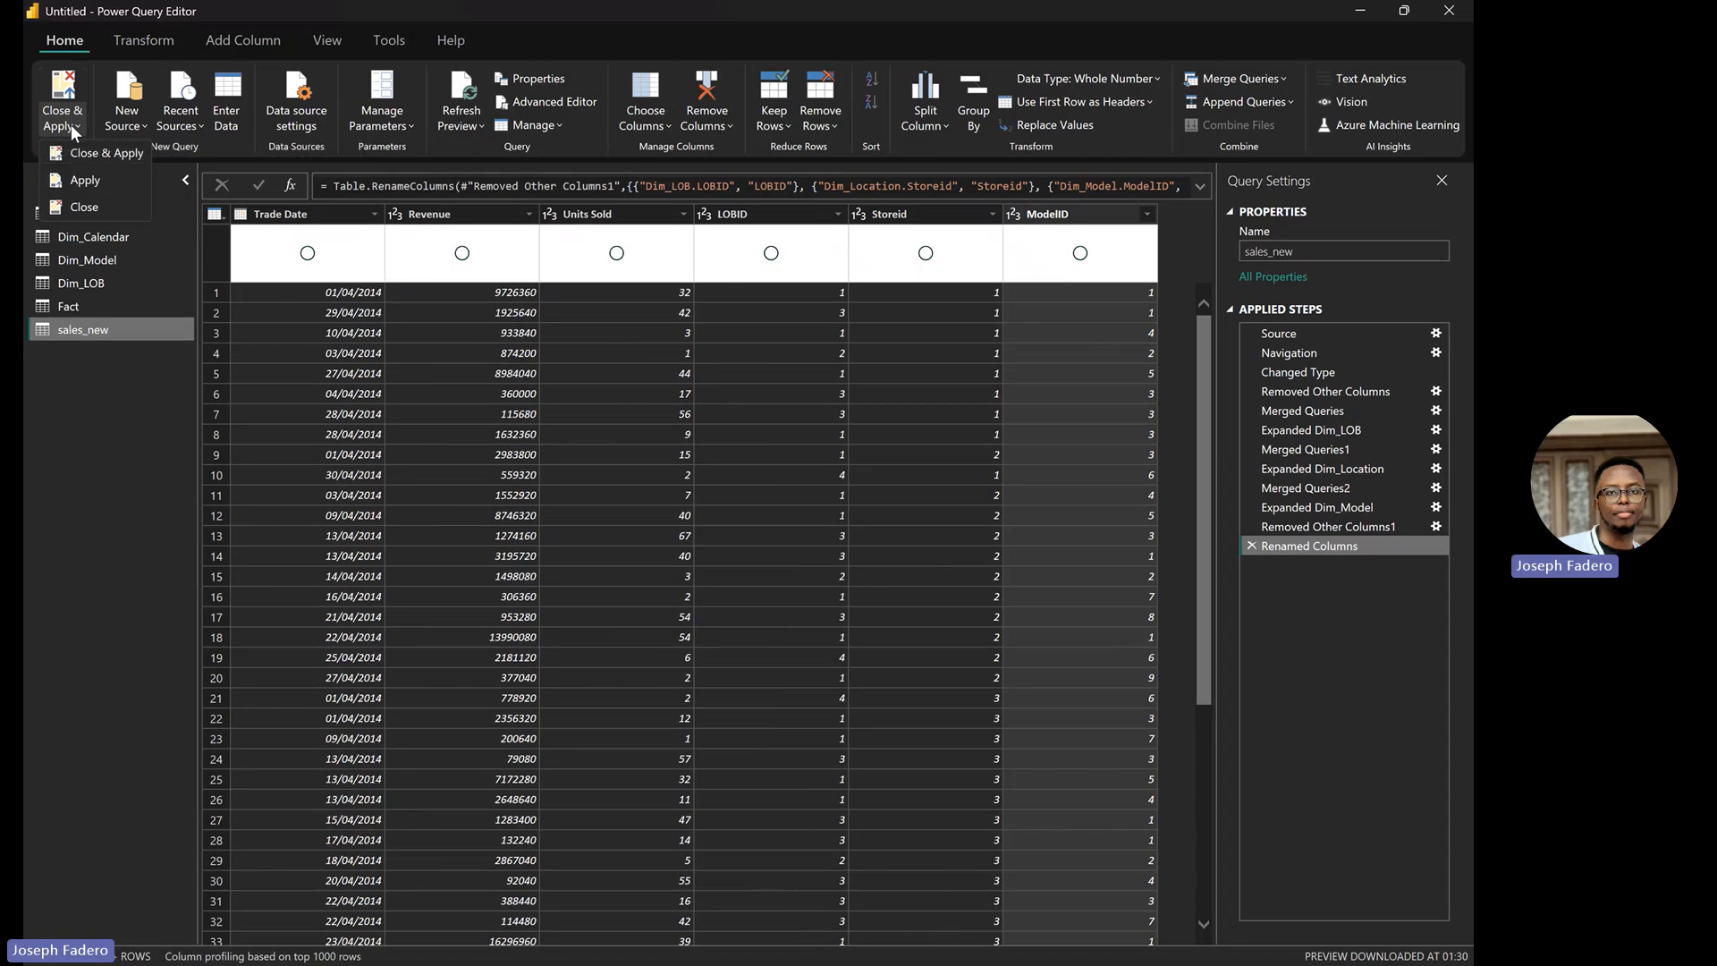
click(126, 158)
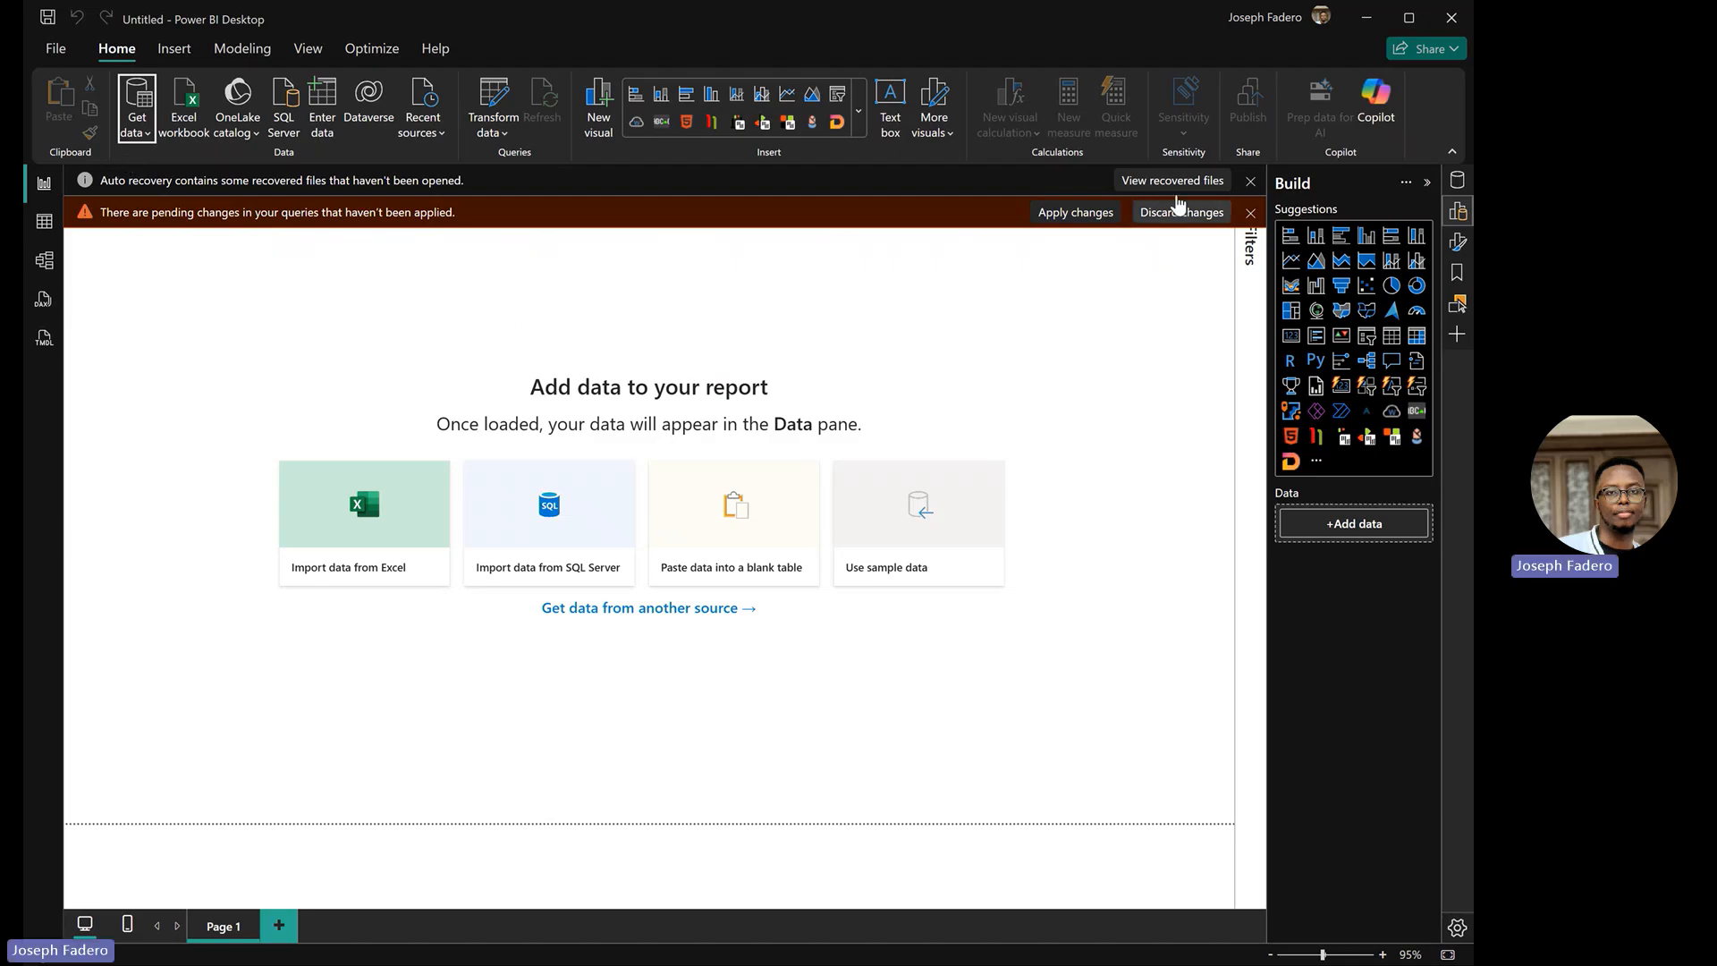
click(1099, 213)
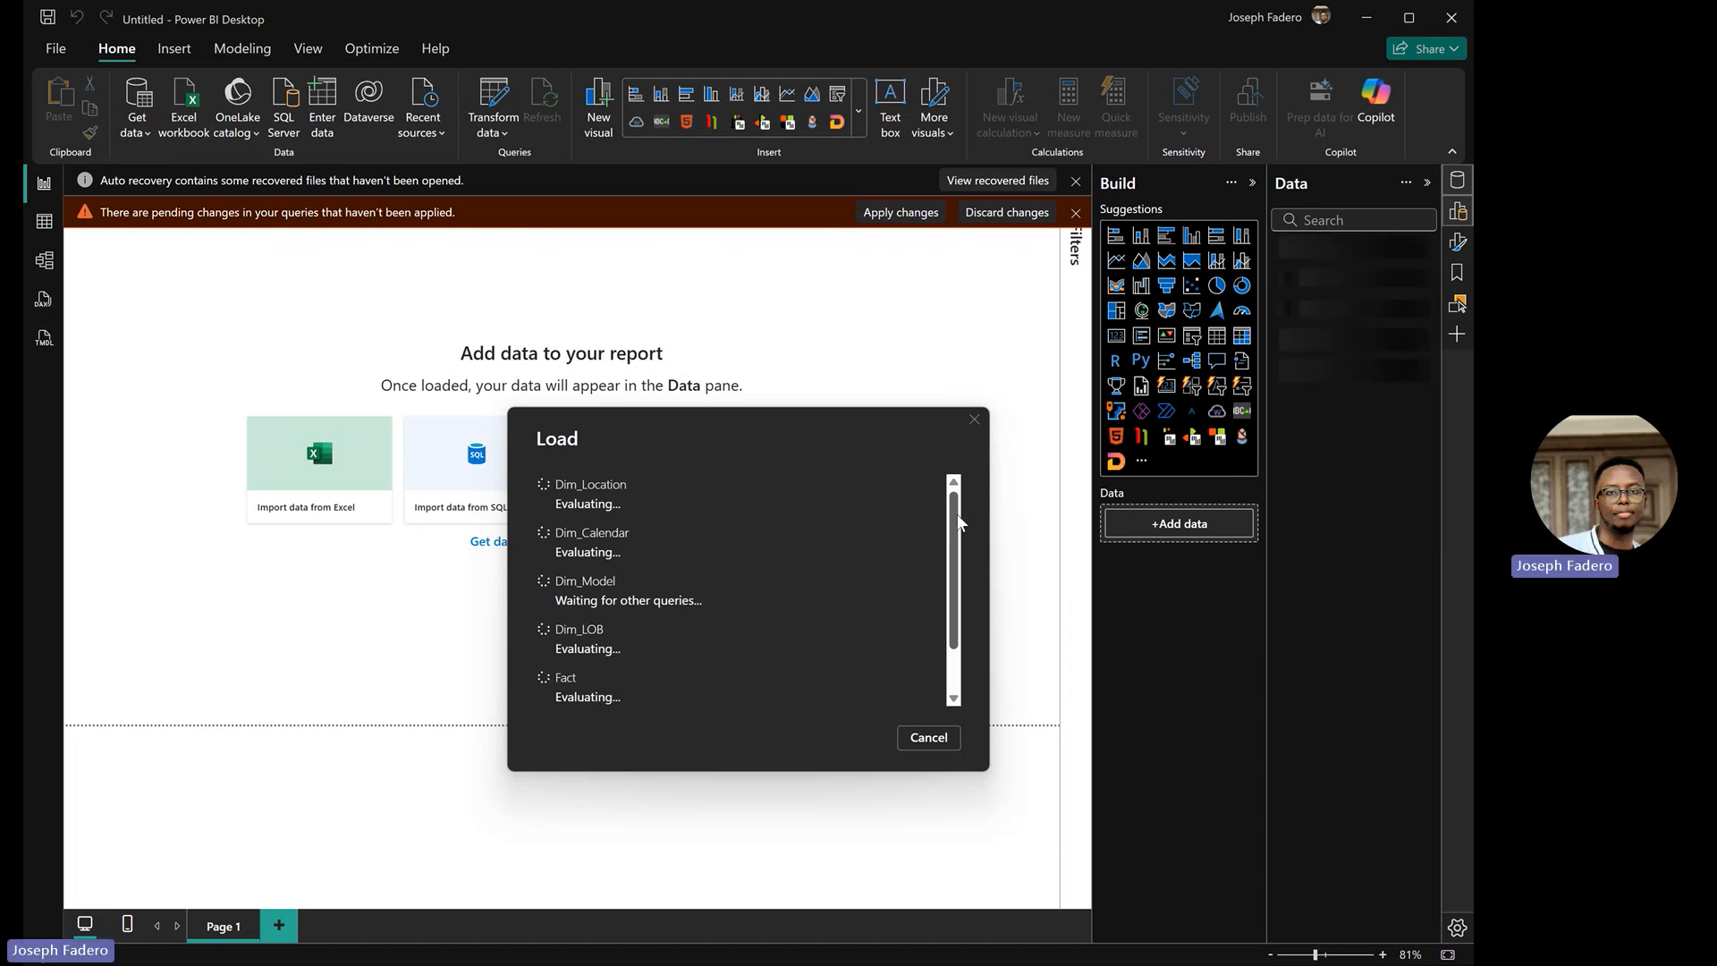
click(953, 663)
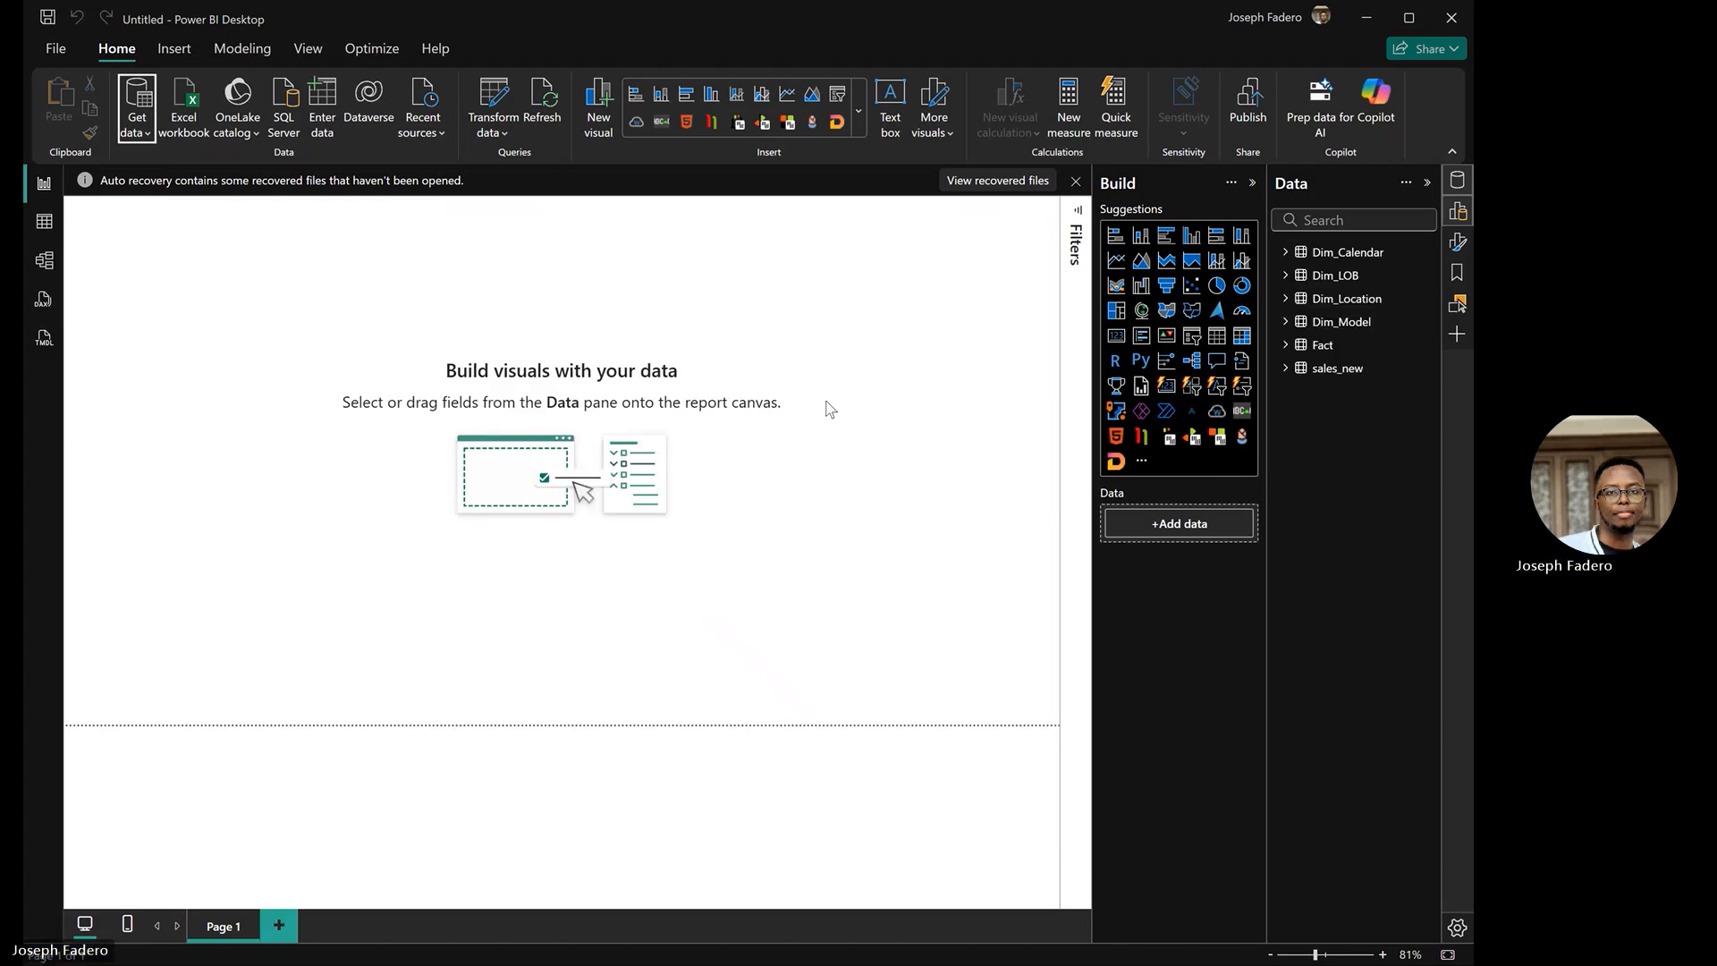
In the model view, move sales_new aside and arrange Dim_LOB, Dim_Location and Dim_Model around the Fact table
click(42, 272)
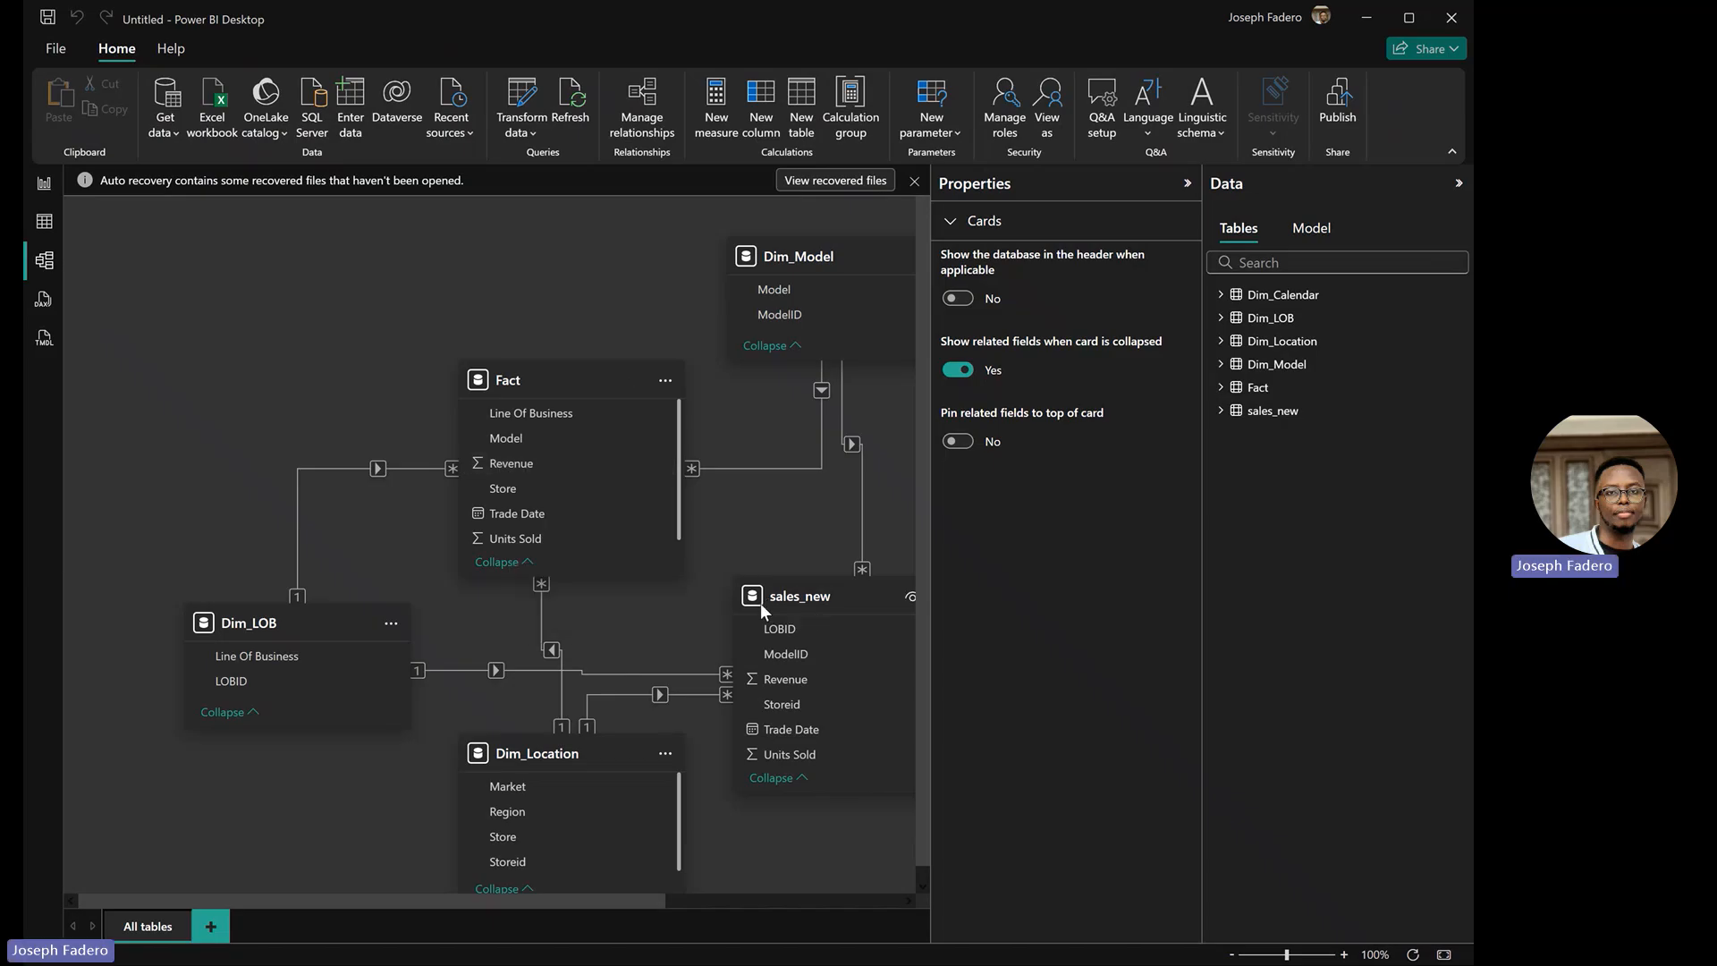
drag(829, 655, 987, 556)
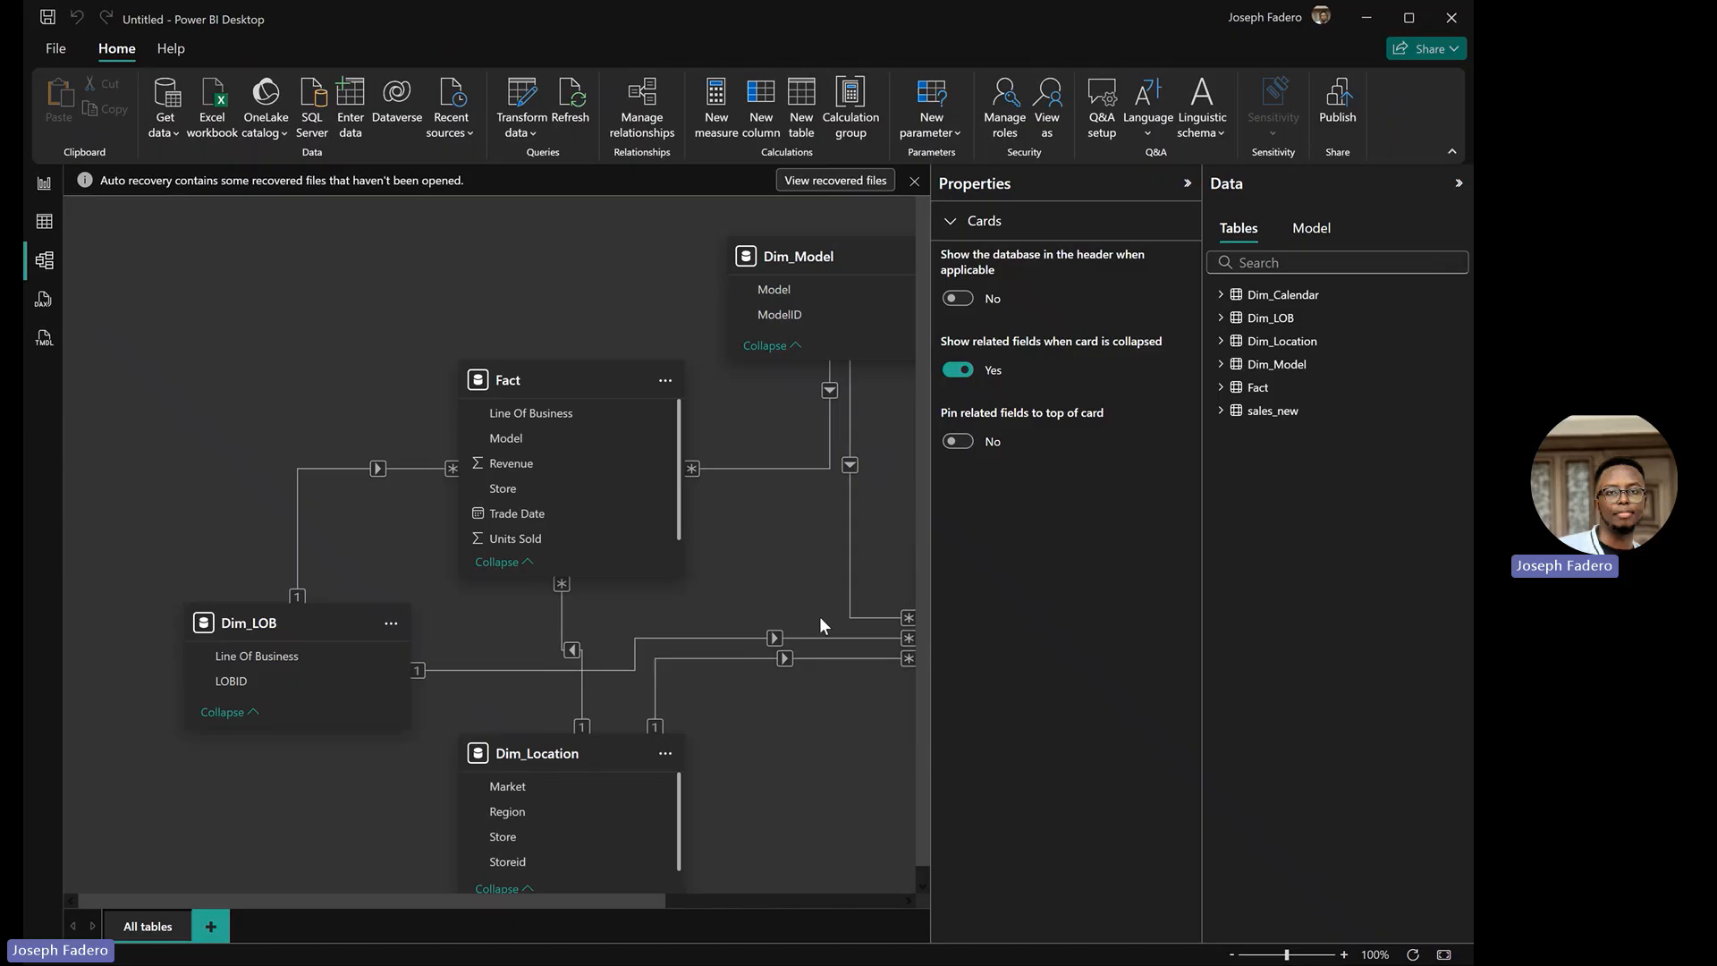
click(546, 379)
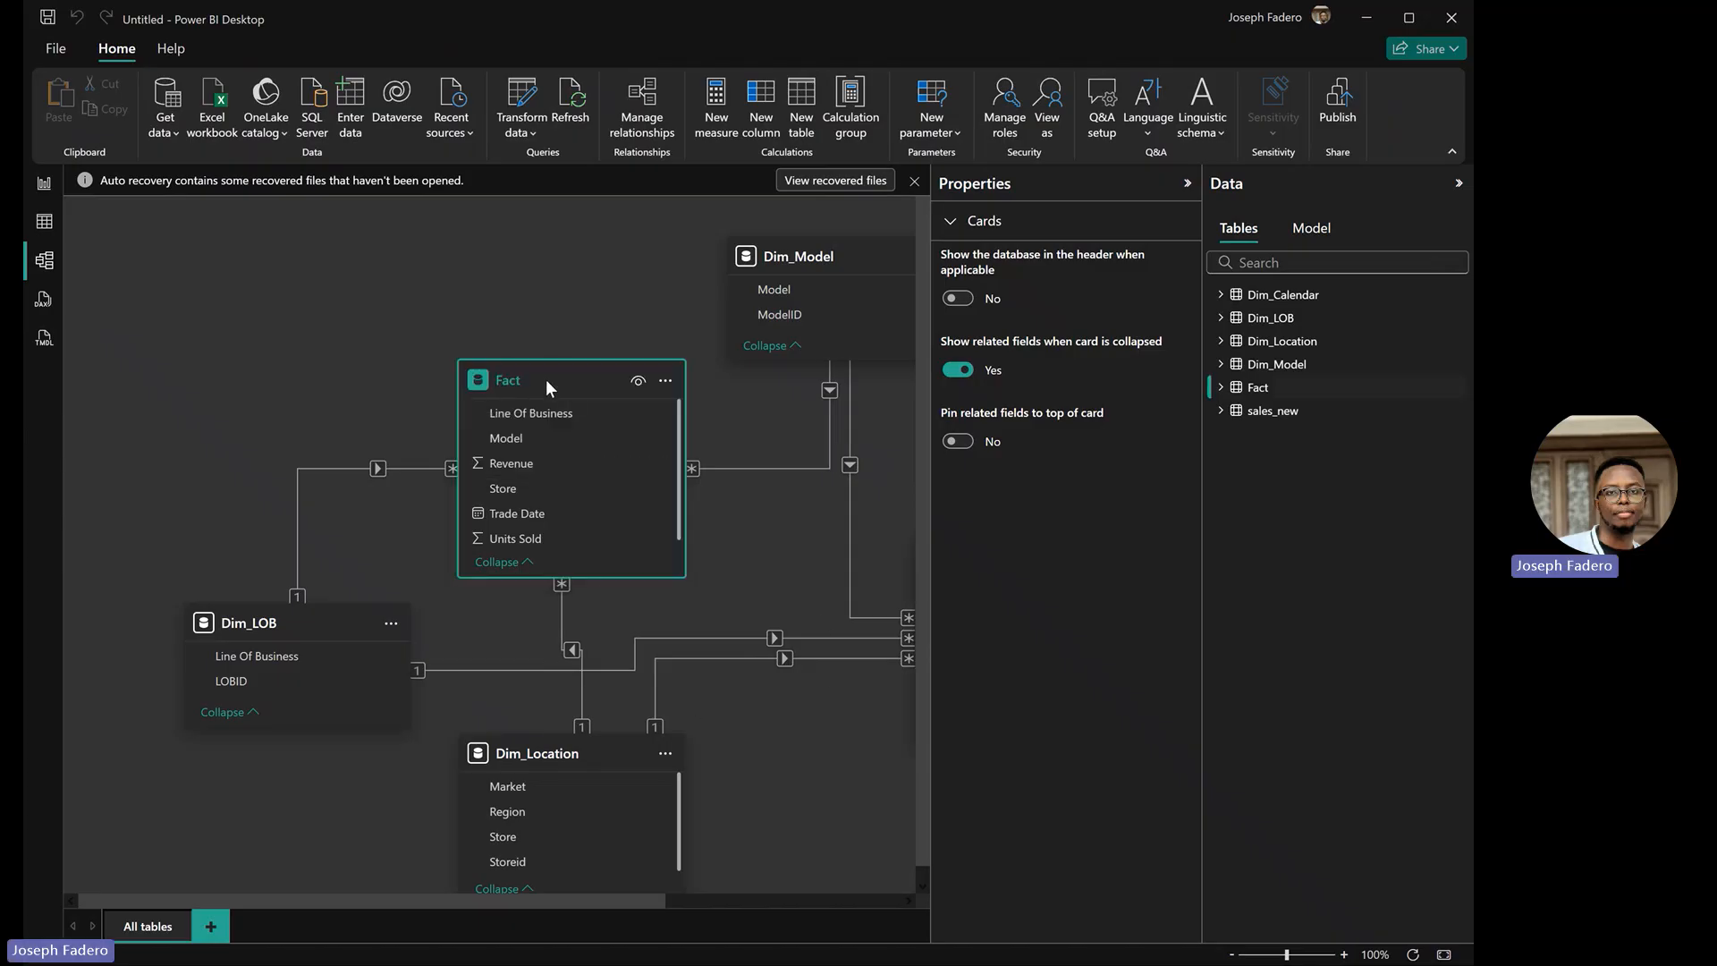
drag(545, 379, 393, 288)
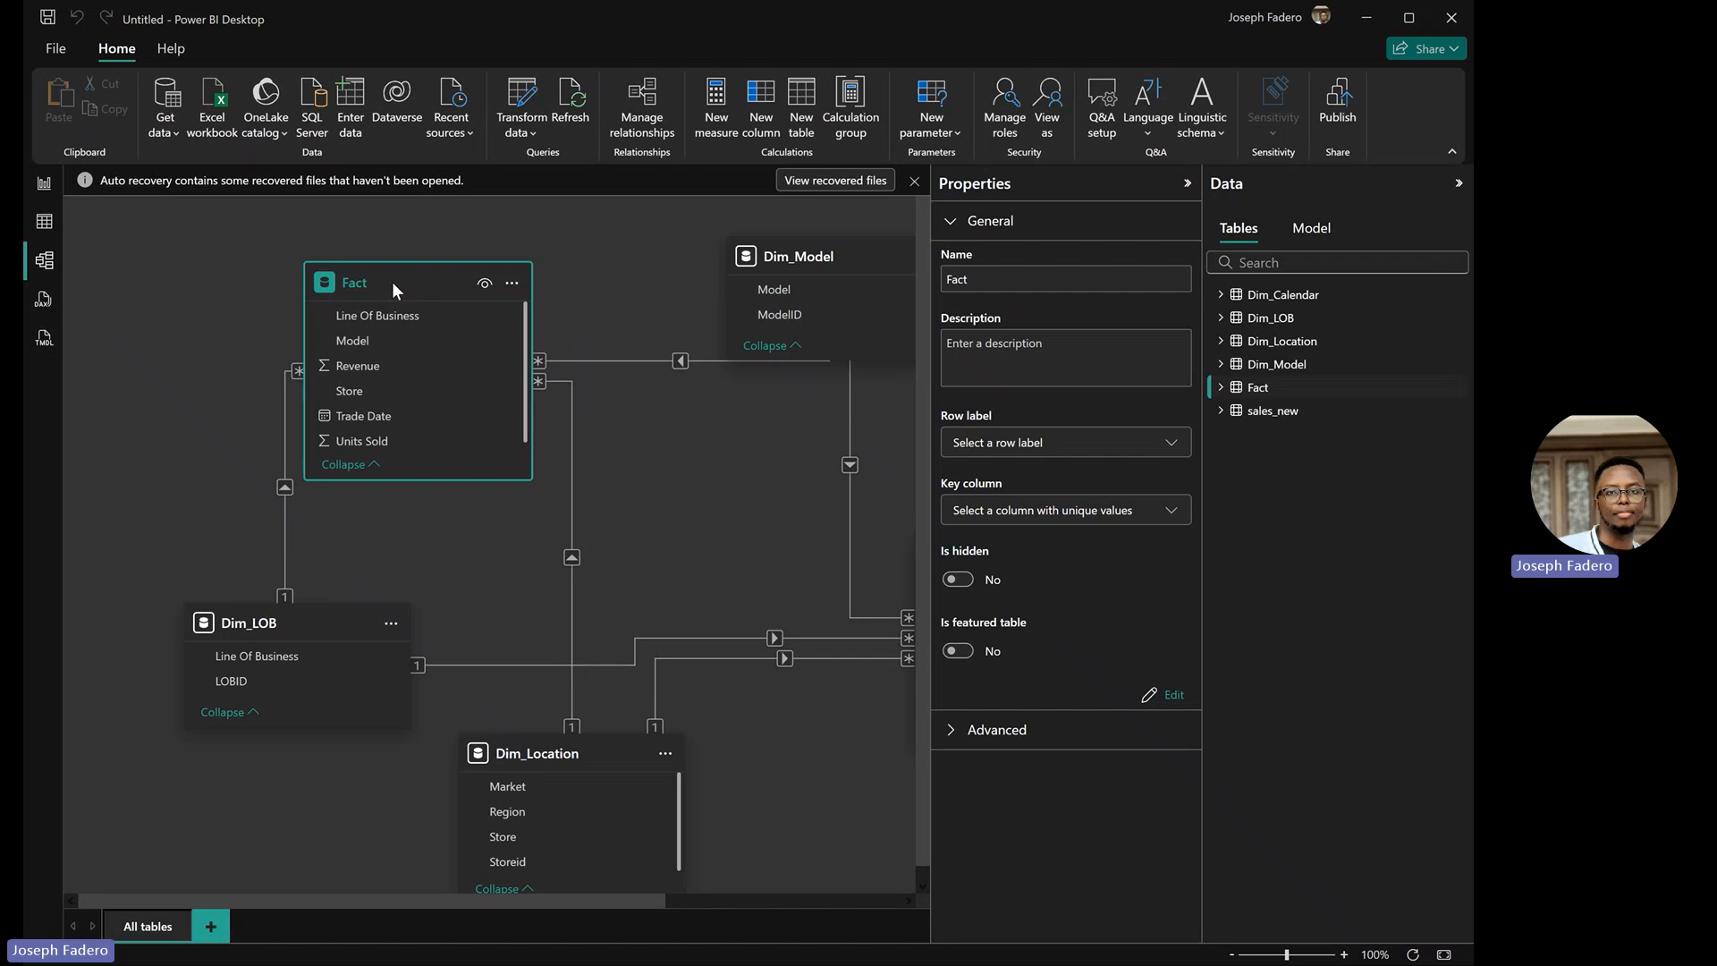
drag(304, 615, 102, 402)
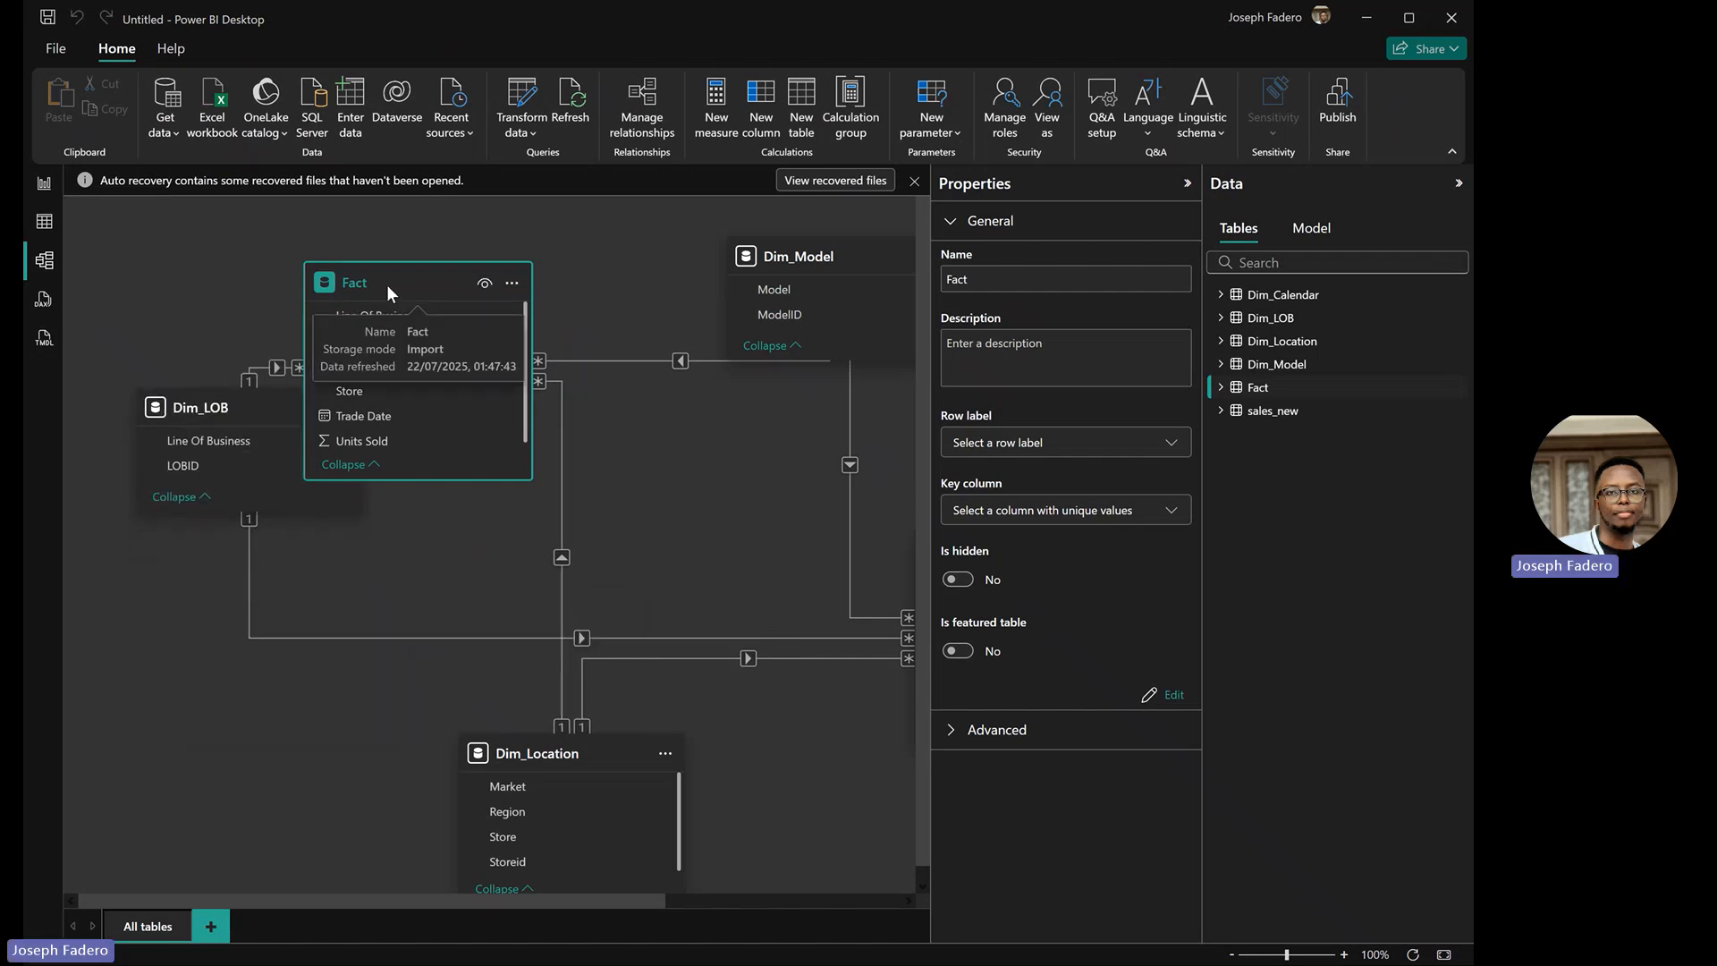
drag(386, 284, 507, 393)
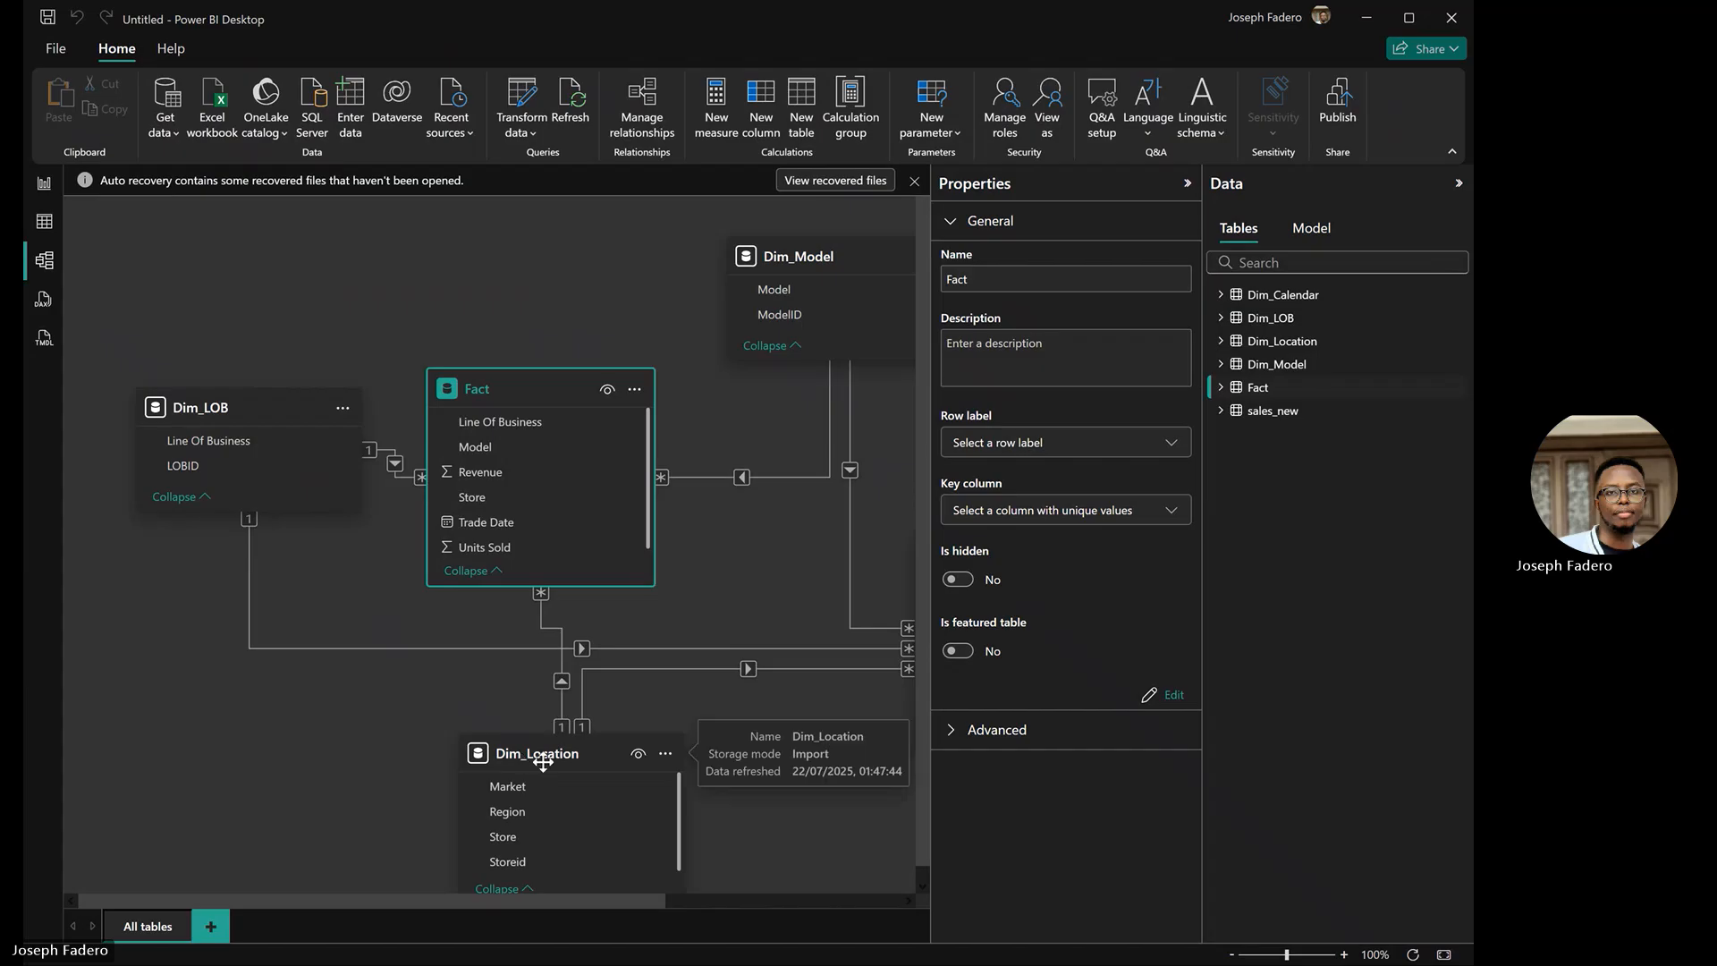
drag(518, 749, 317, 721)
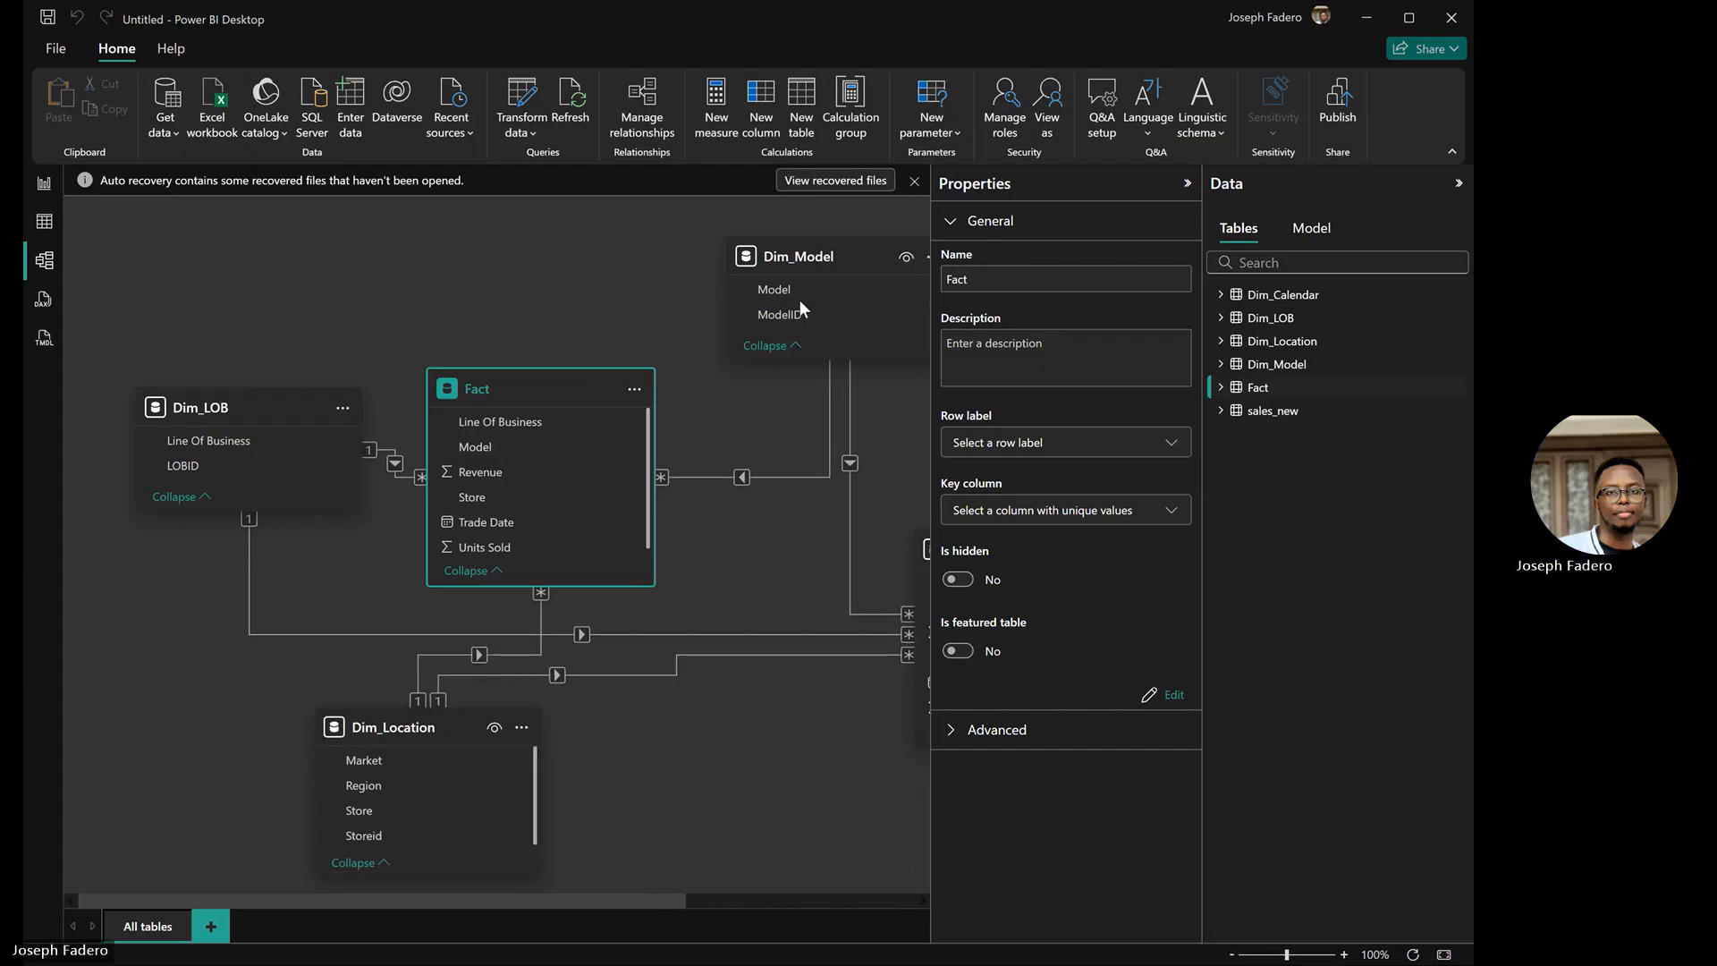
drag(796, 266, 524, 220)
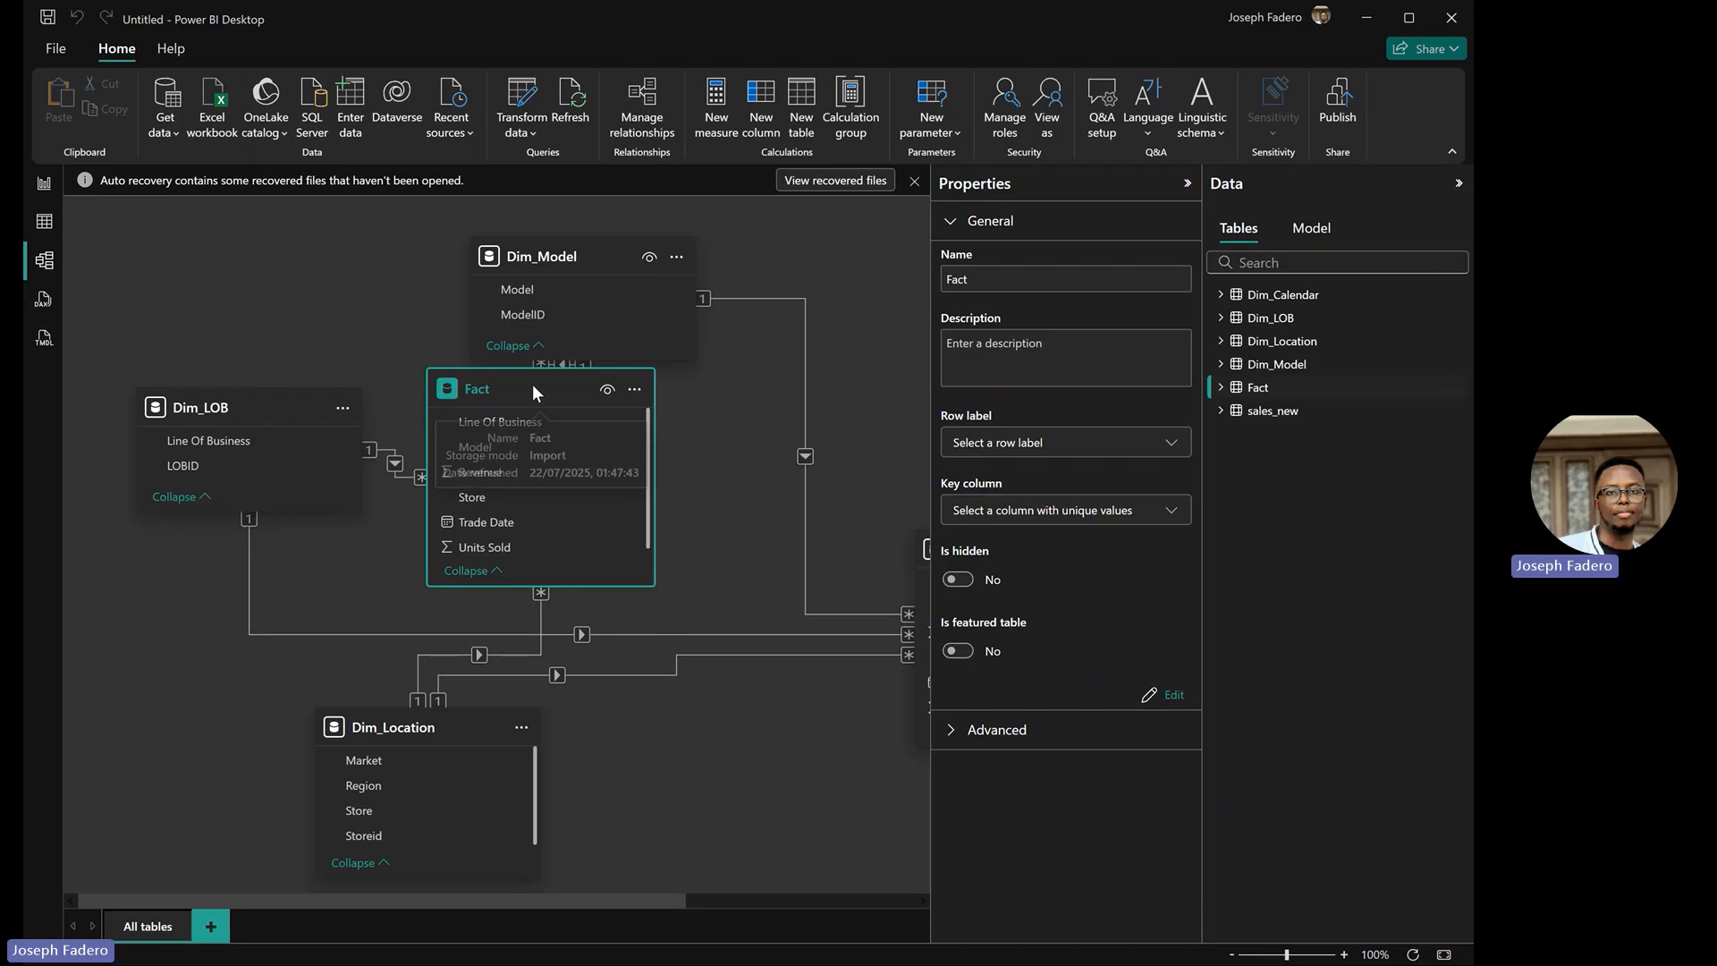
drag(533, 383, 562, 434)
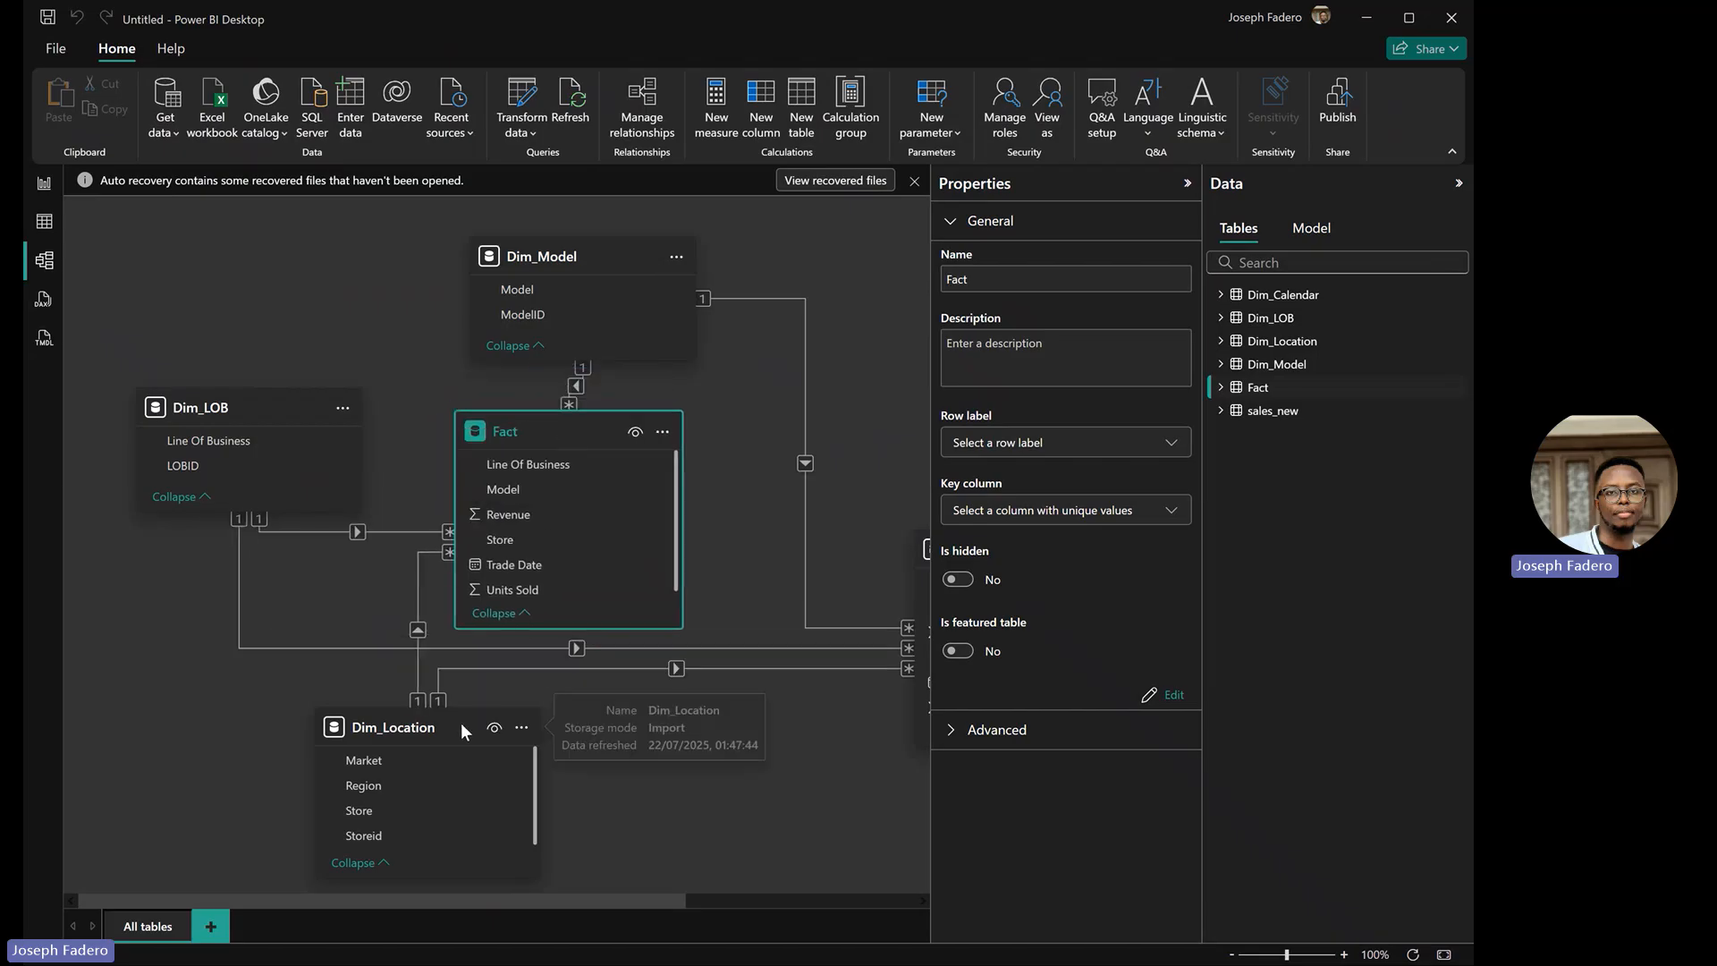
drag(461, 744, 488, 803)
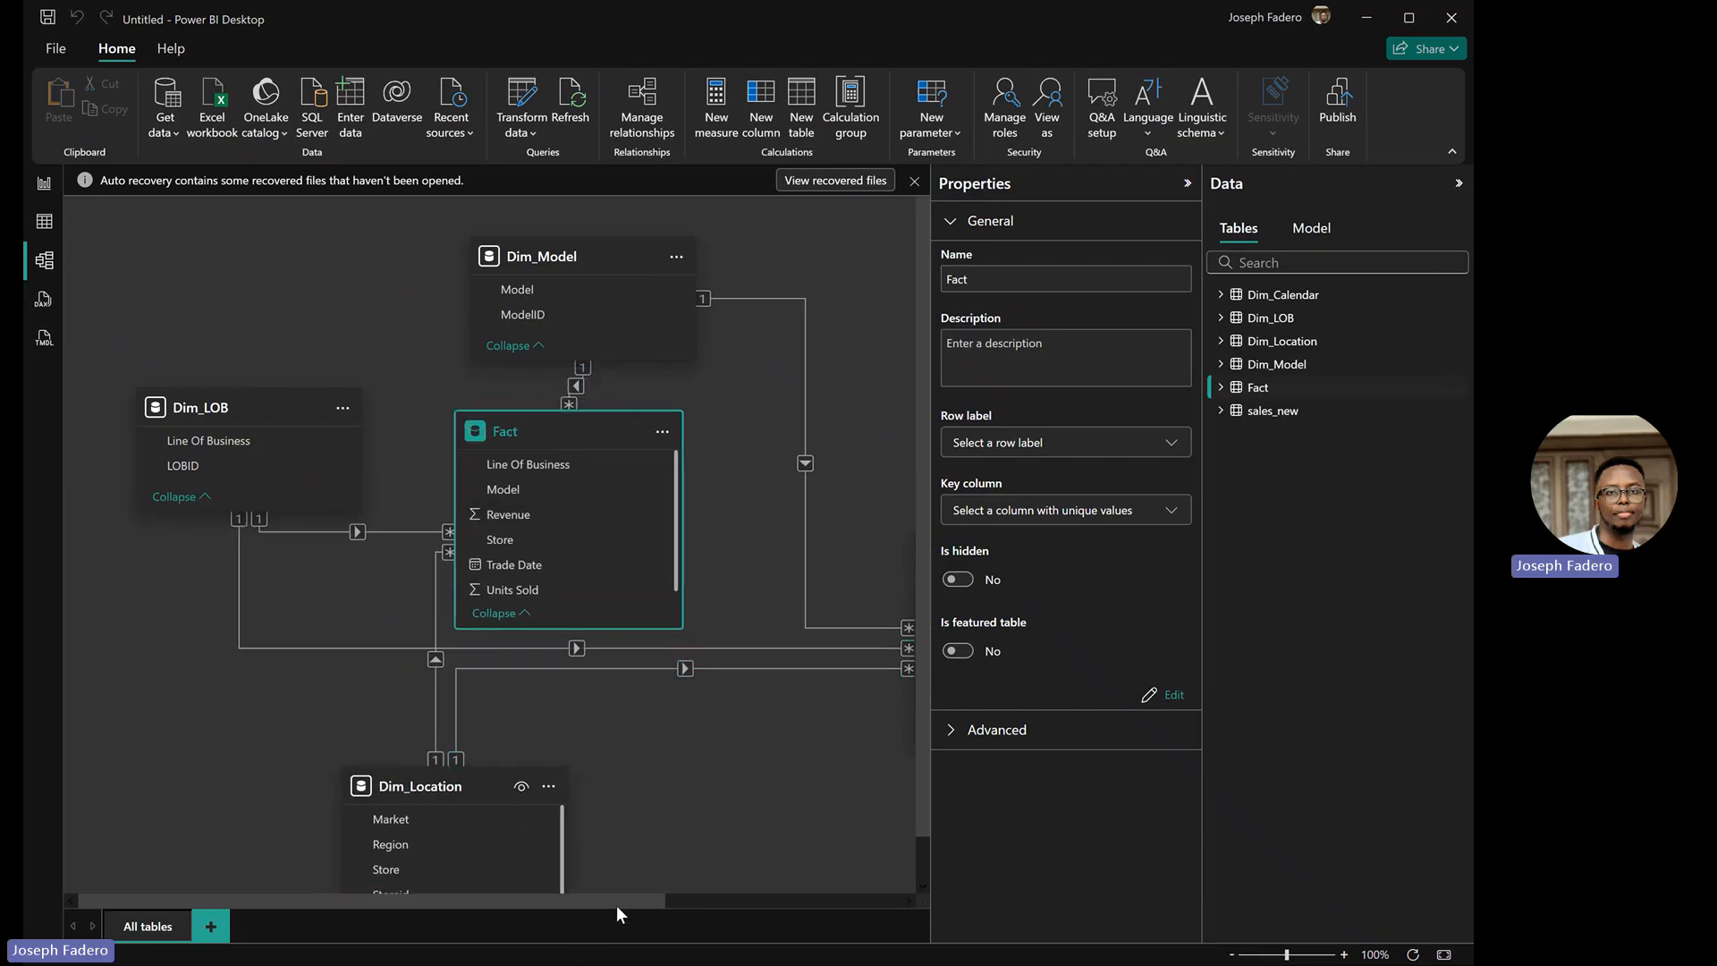
Move sales_new level with Dim_Model in the diagram and place Dim_Calendar beside the Fact table
drag(618, 903, 863, 821)
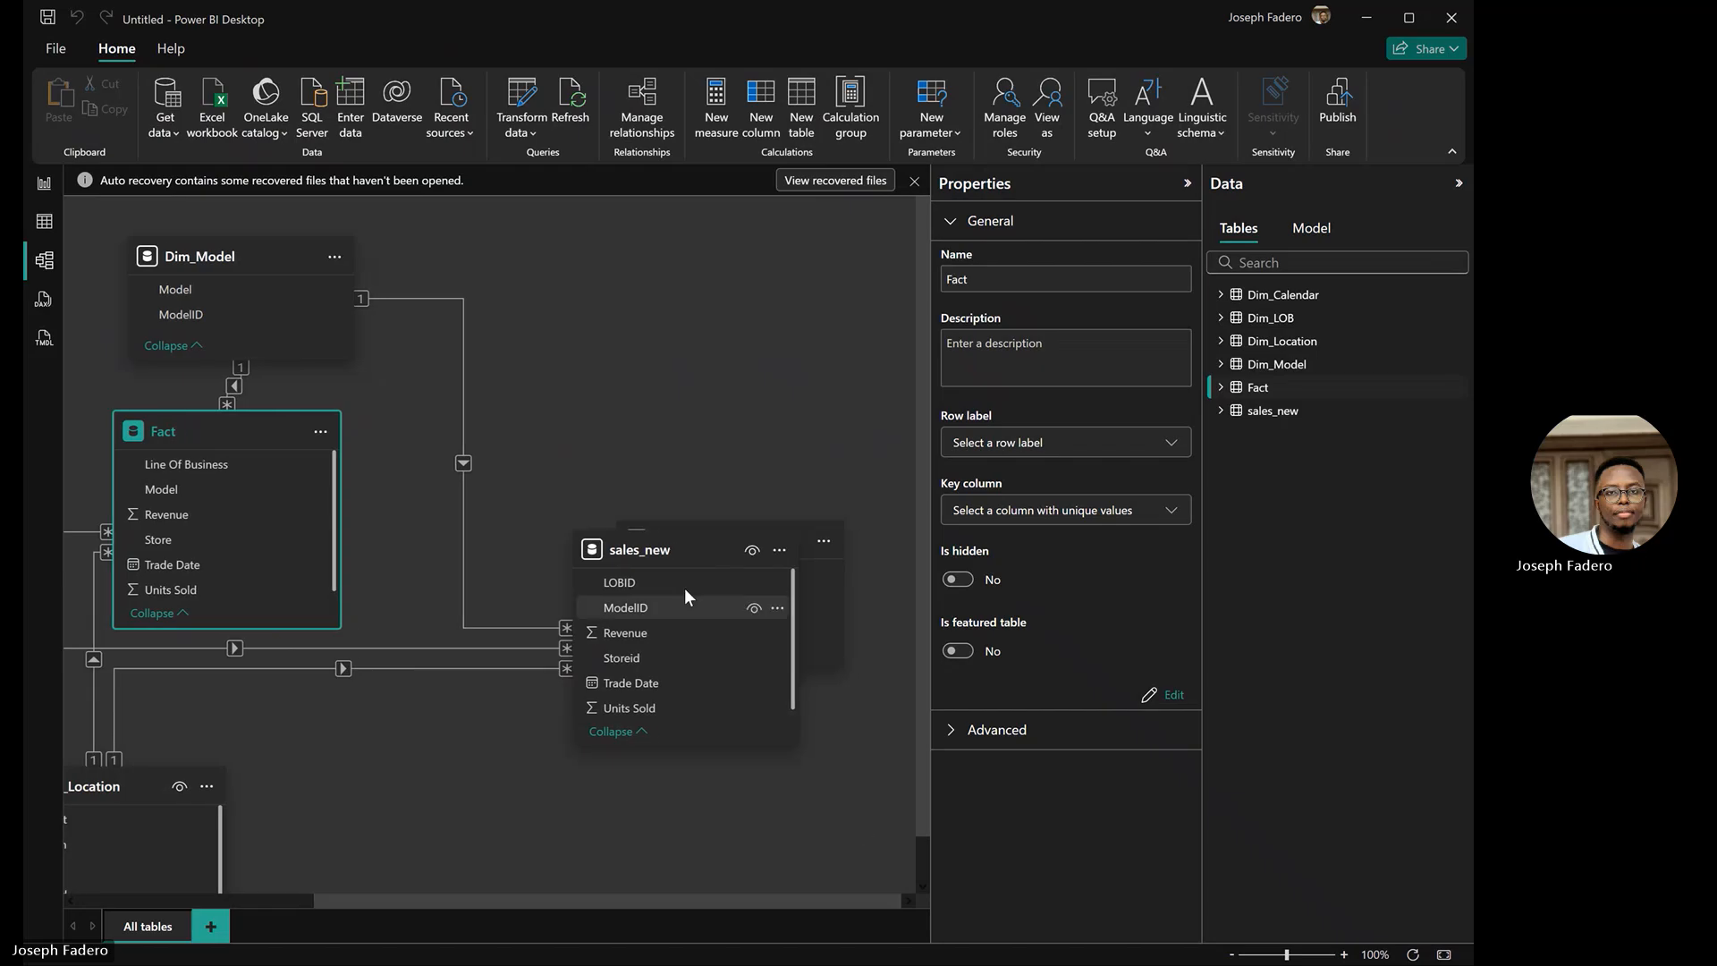
drag(668, 549, 529, 487)
drag(634, 254, 692, 255)
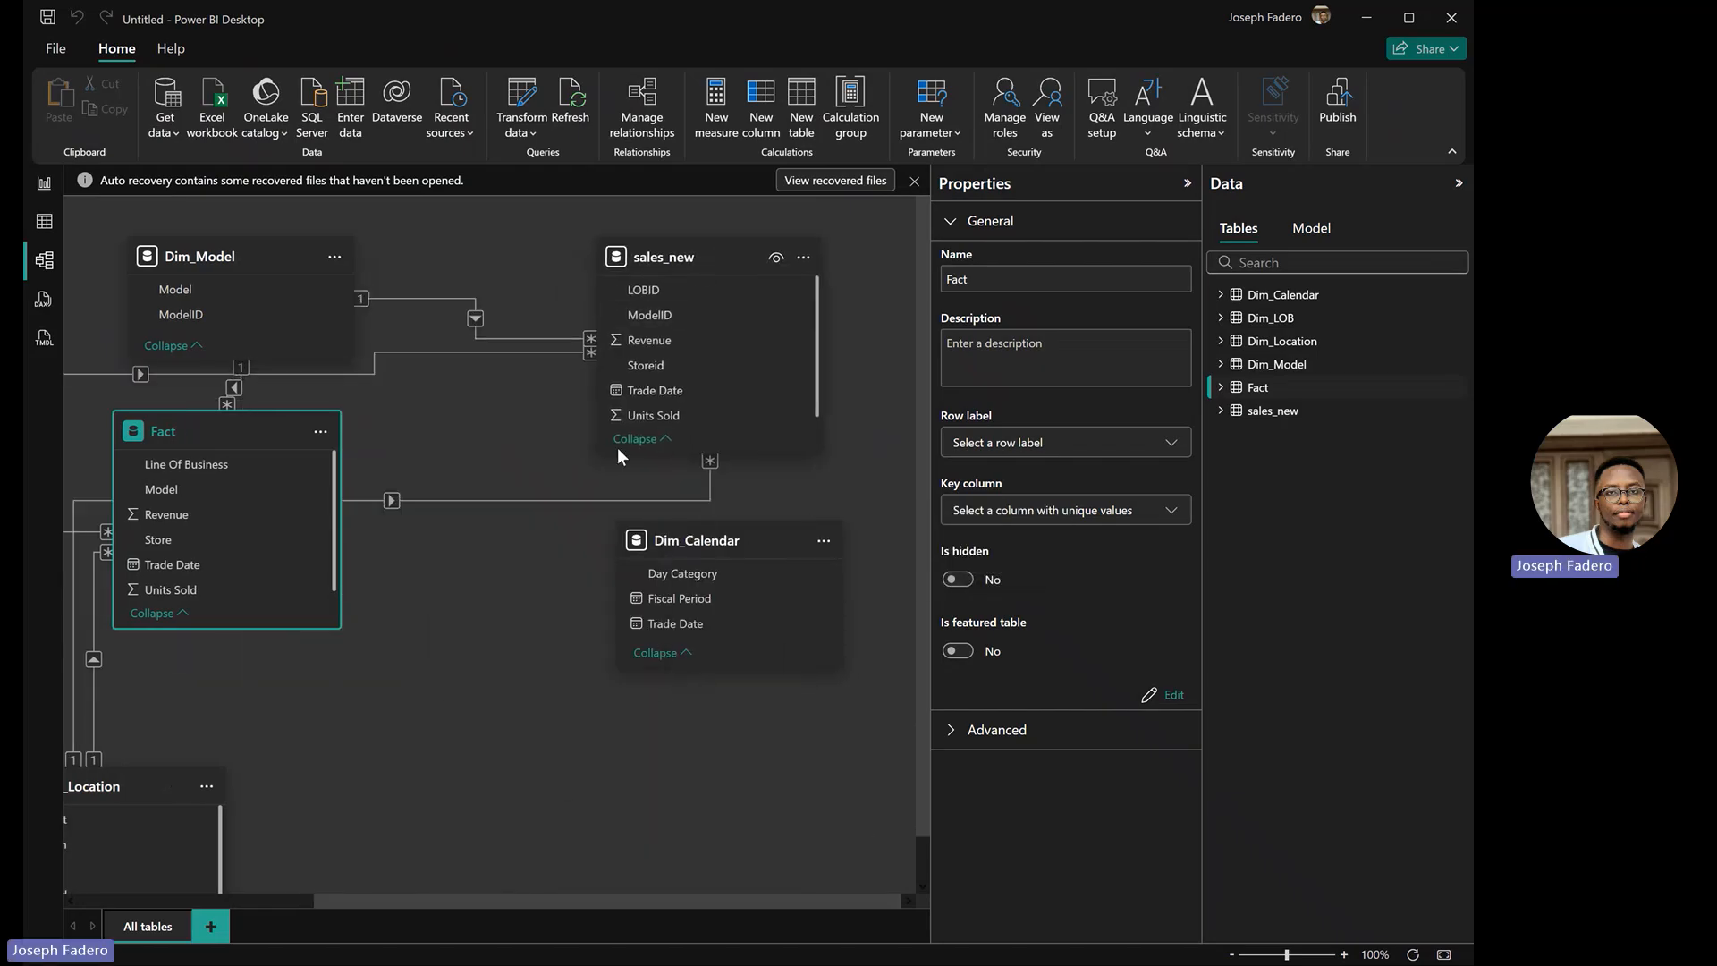
drag(666, 541, 463, 475)
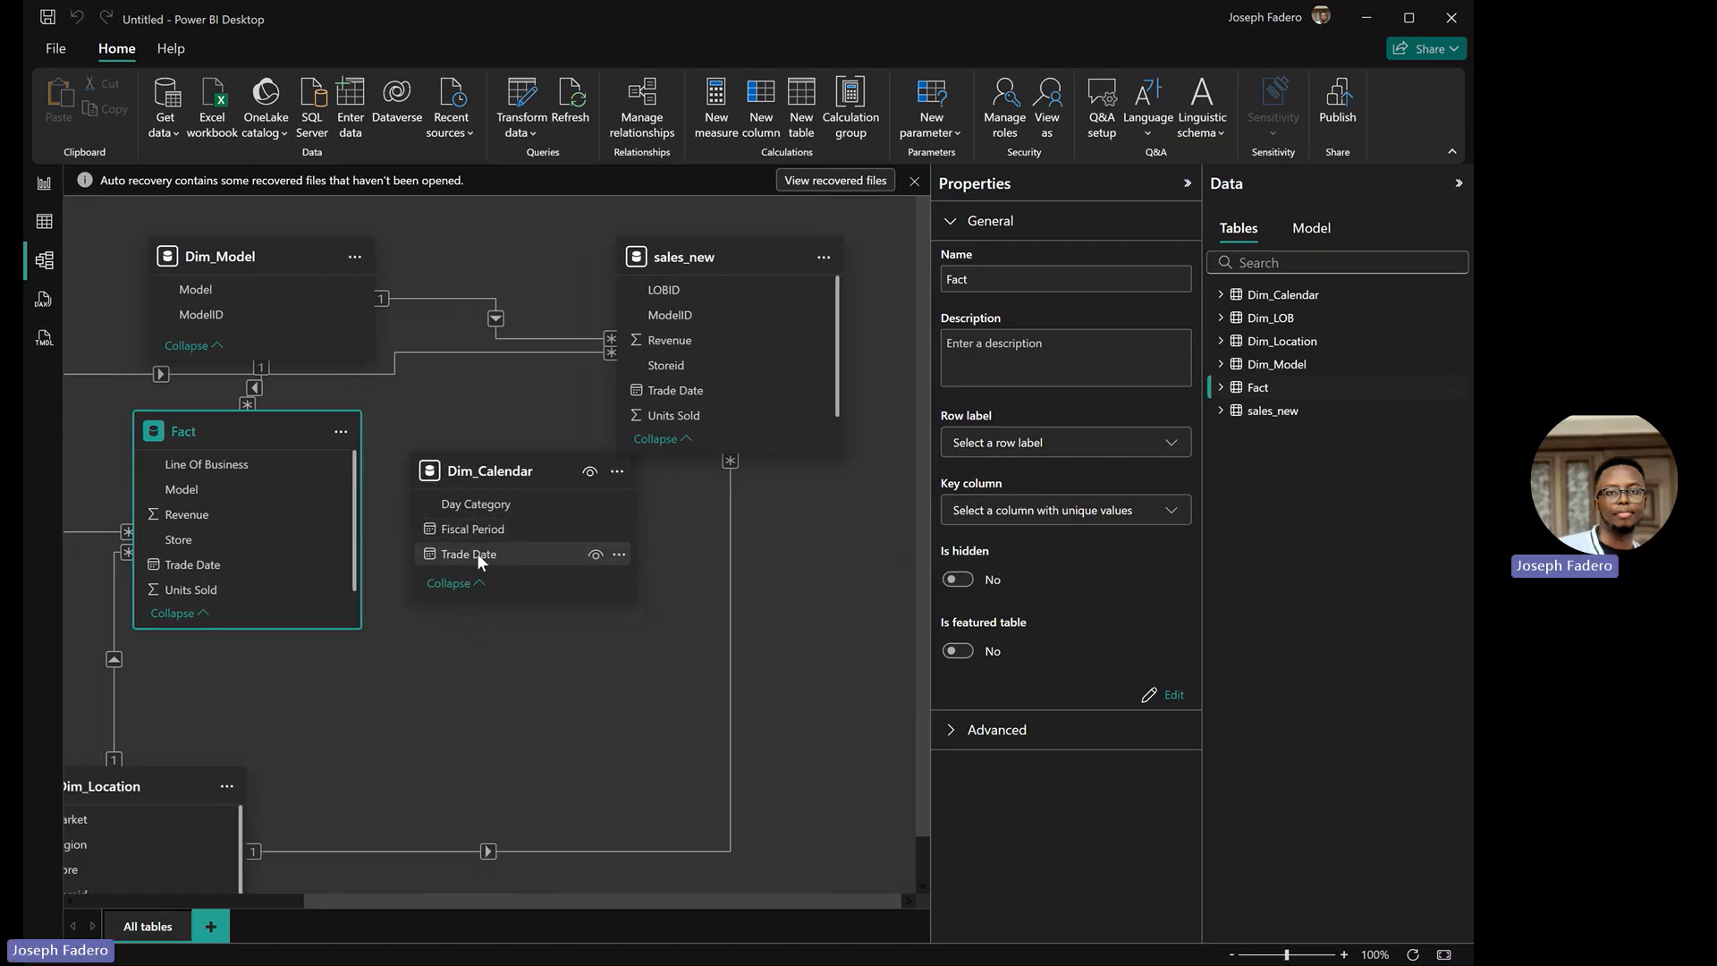
Examine the cardinality options for a Trade Date relationship from Dim_Calendar to Fact without saving it
drag(484, 554, 260, 574)
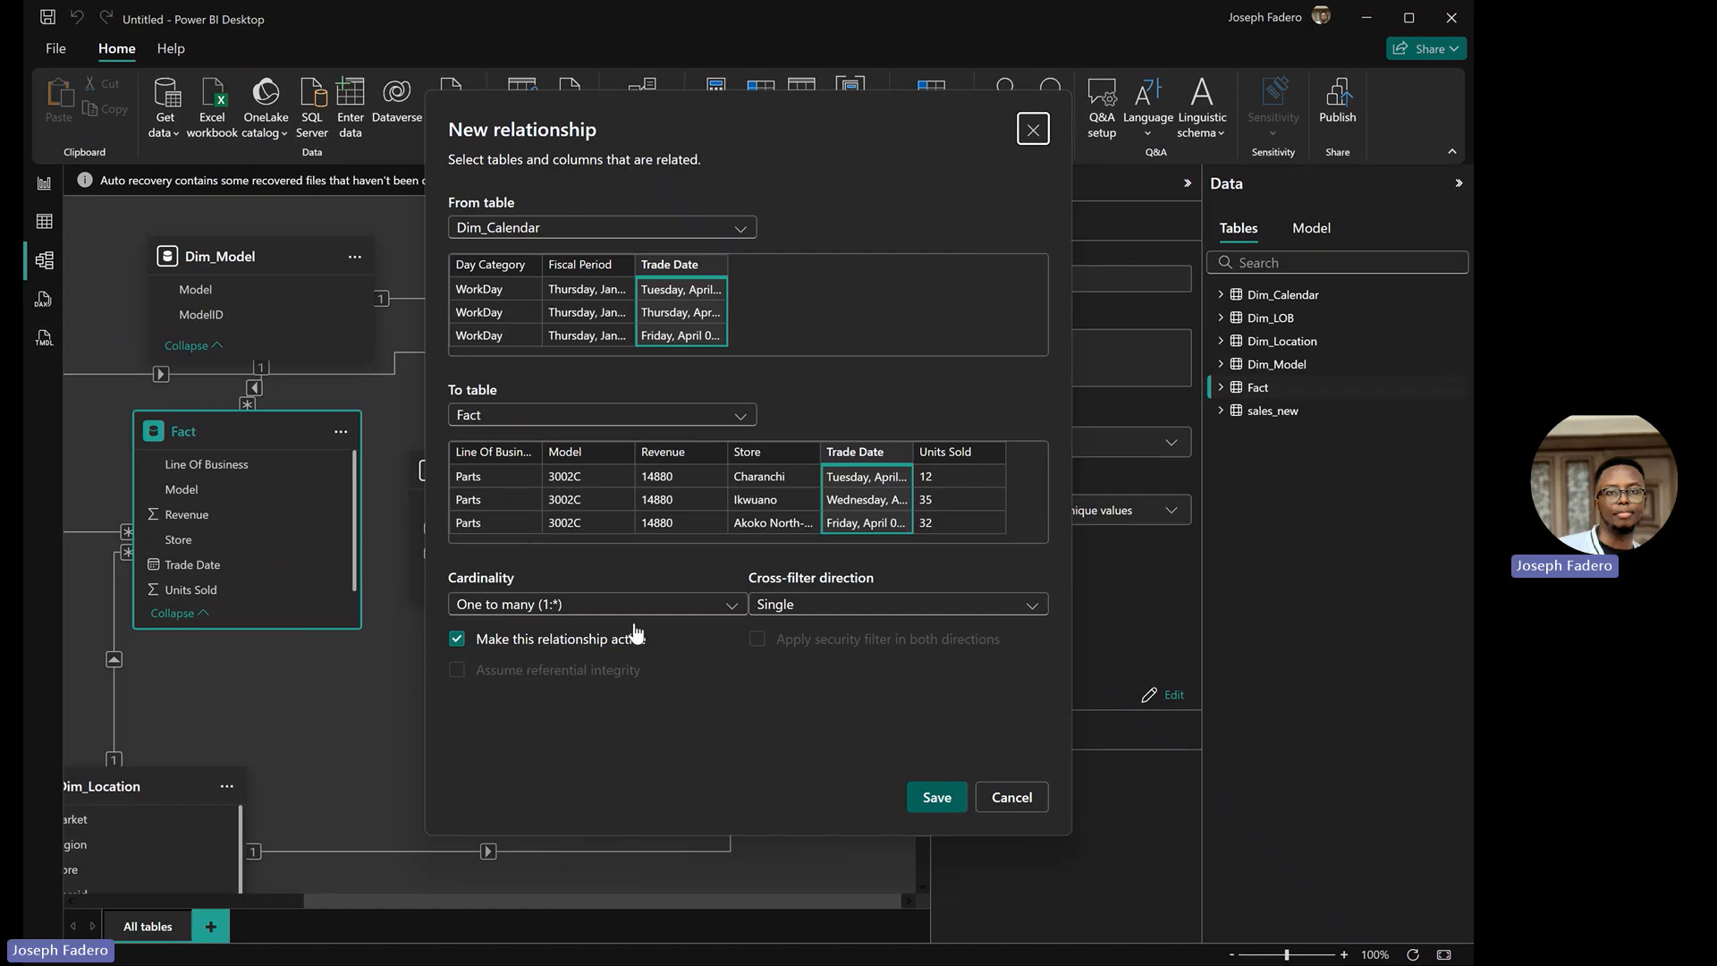
click(728, 612)
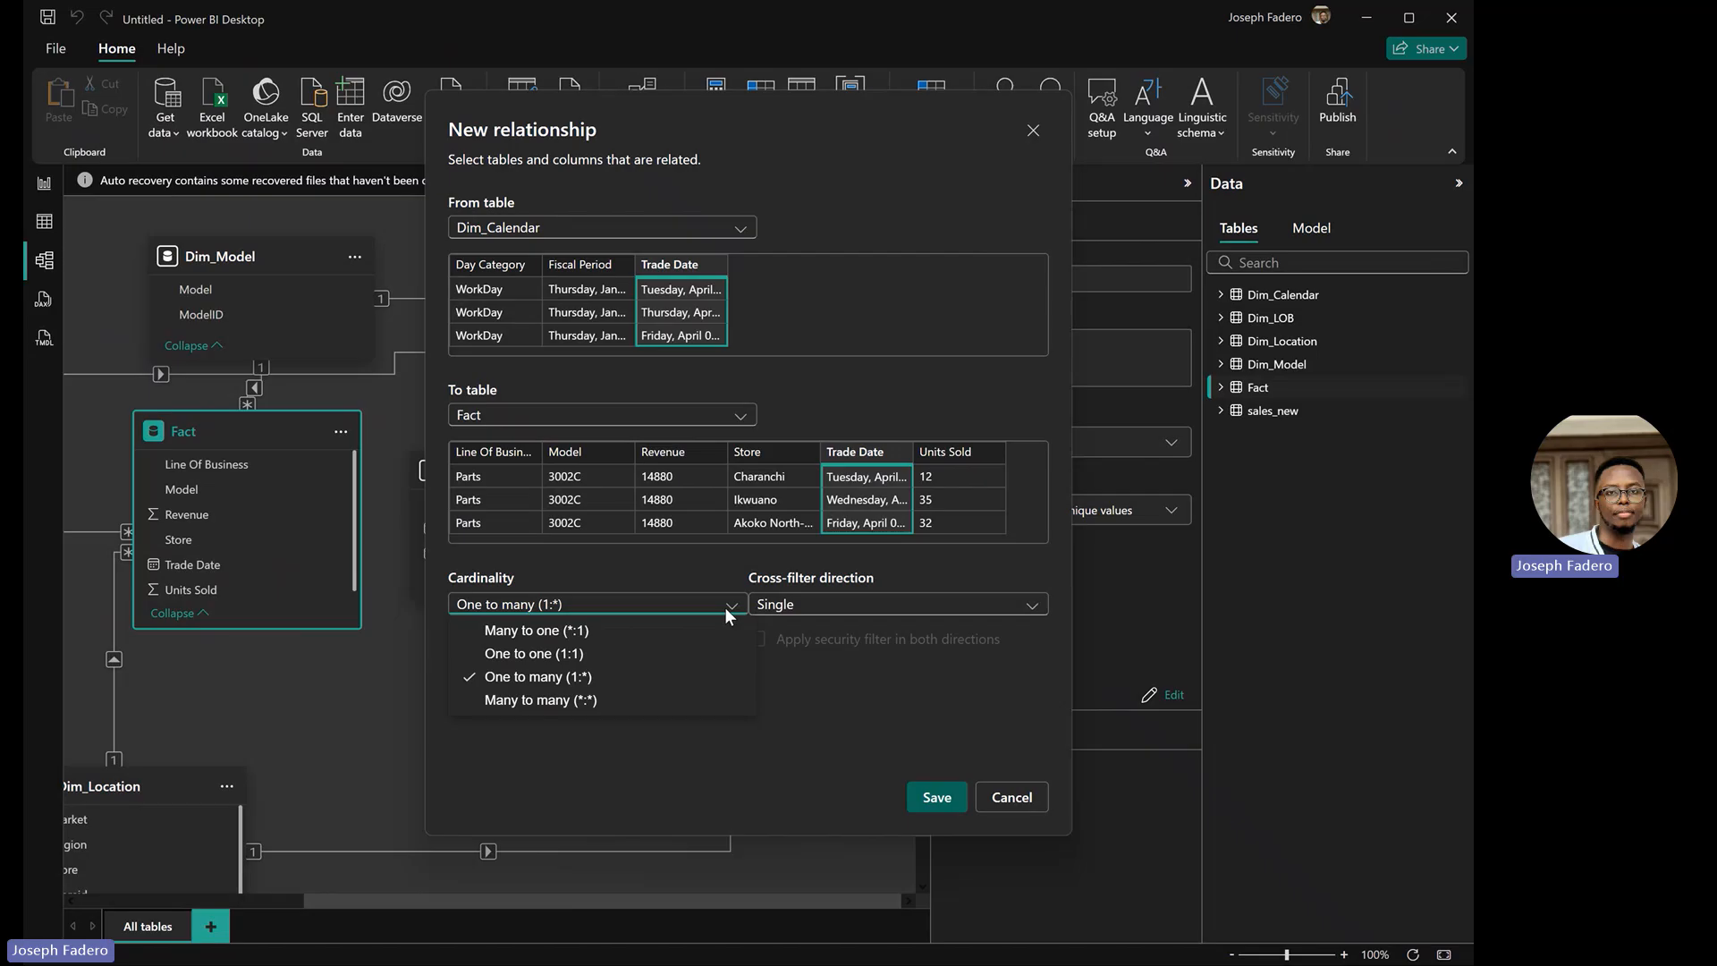
click(1014, 796)
click(1014, 795)
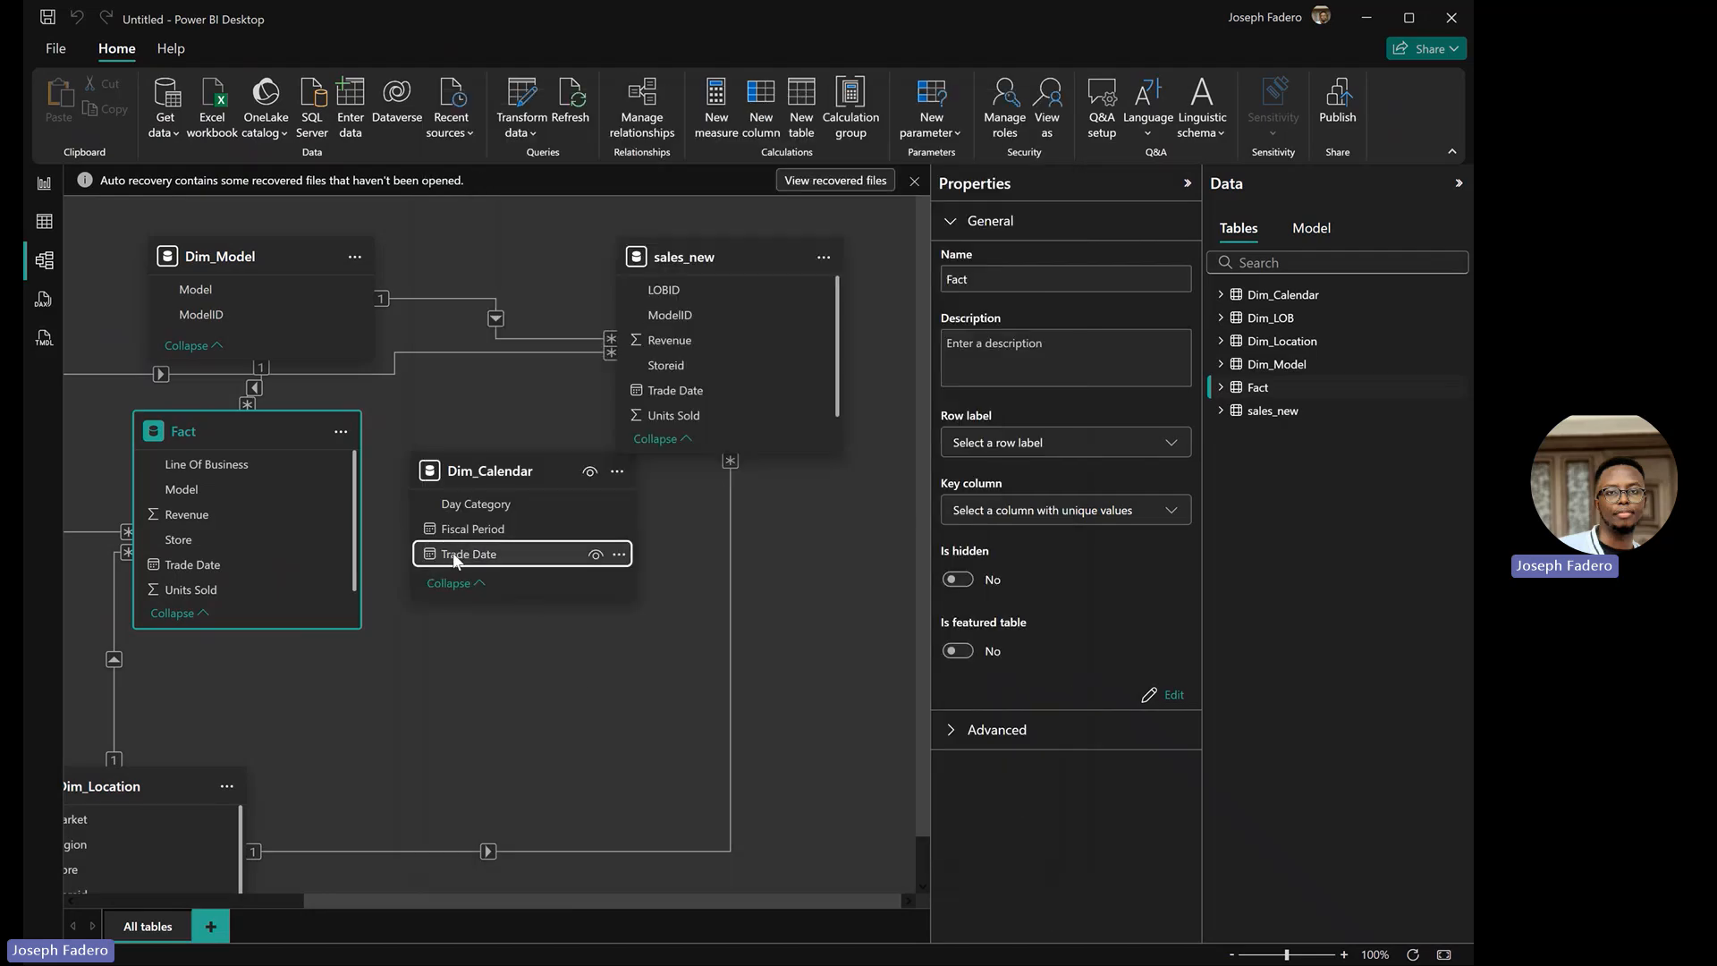
Reopen the Dim_Calendar to Fact Trade Date relationship setup, examine its cardinality and cross-filter direction choices, and discard it
drag(455, 556, 270, 557)
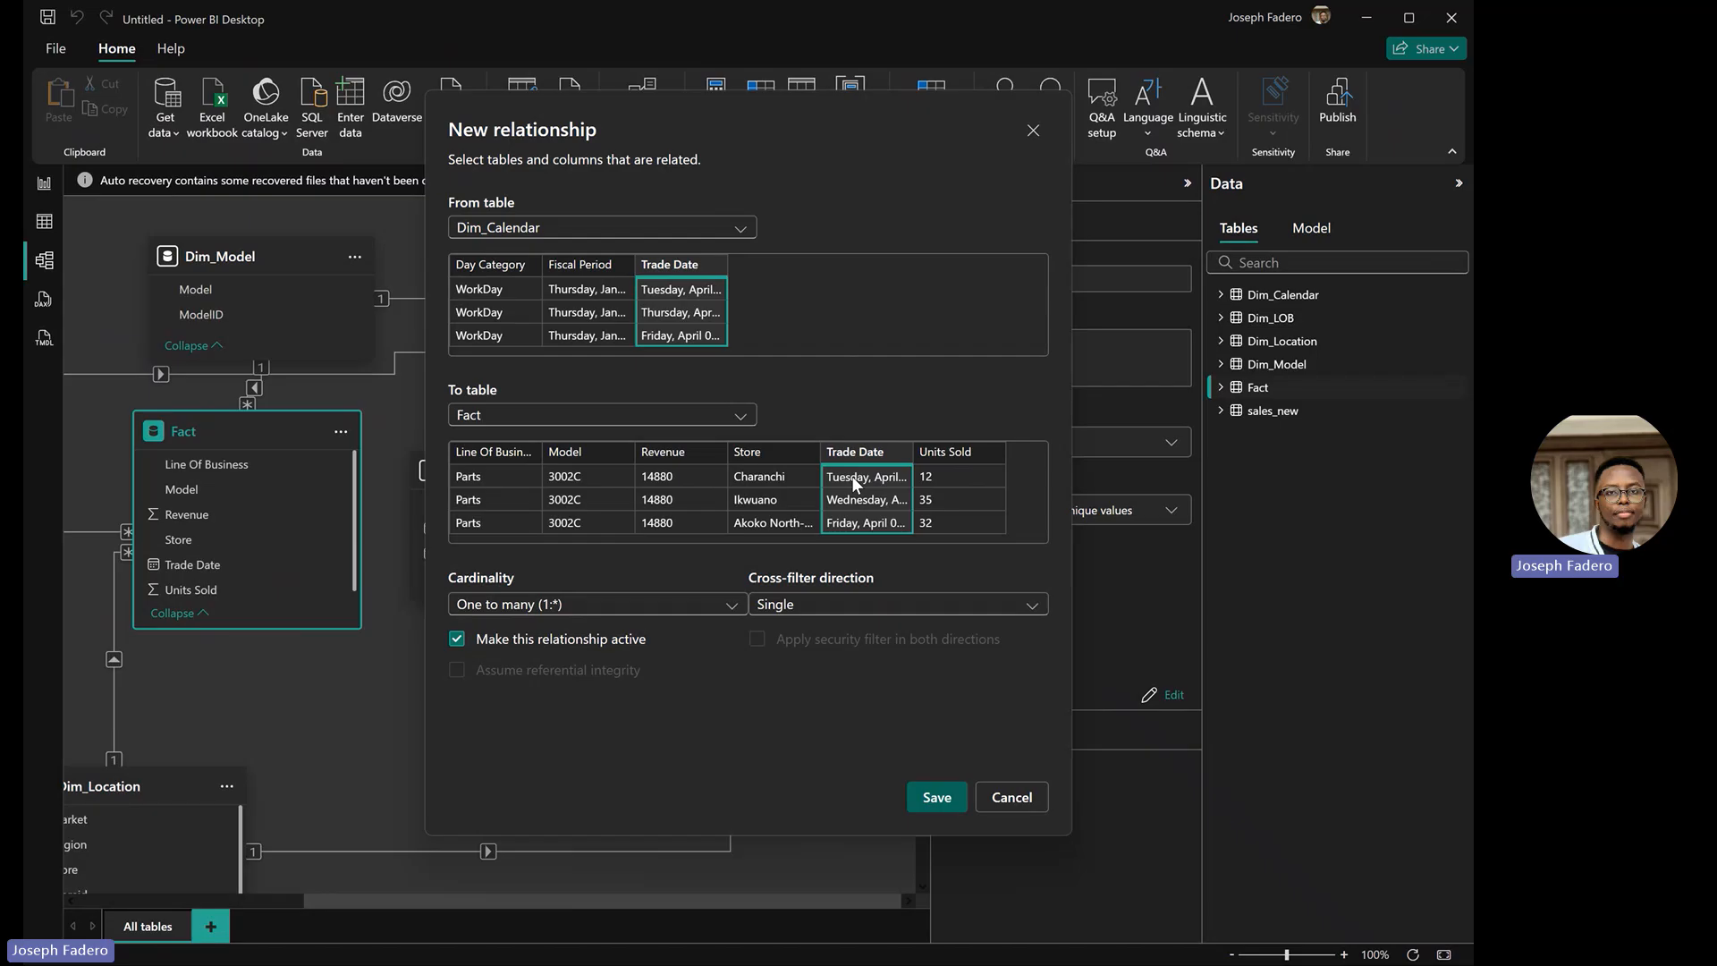
click(714, 604)
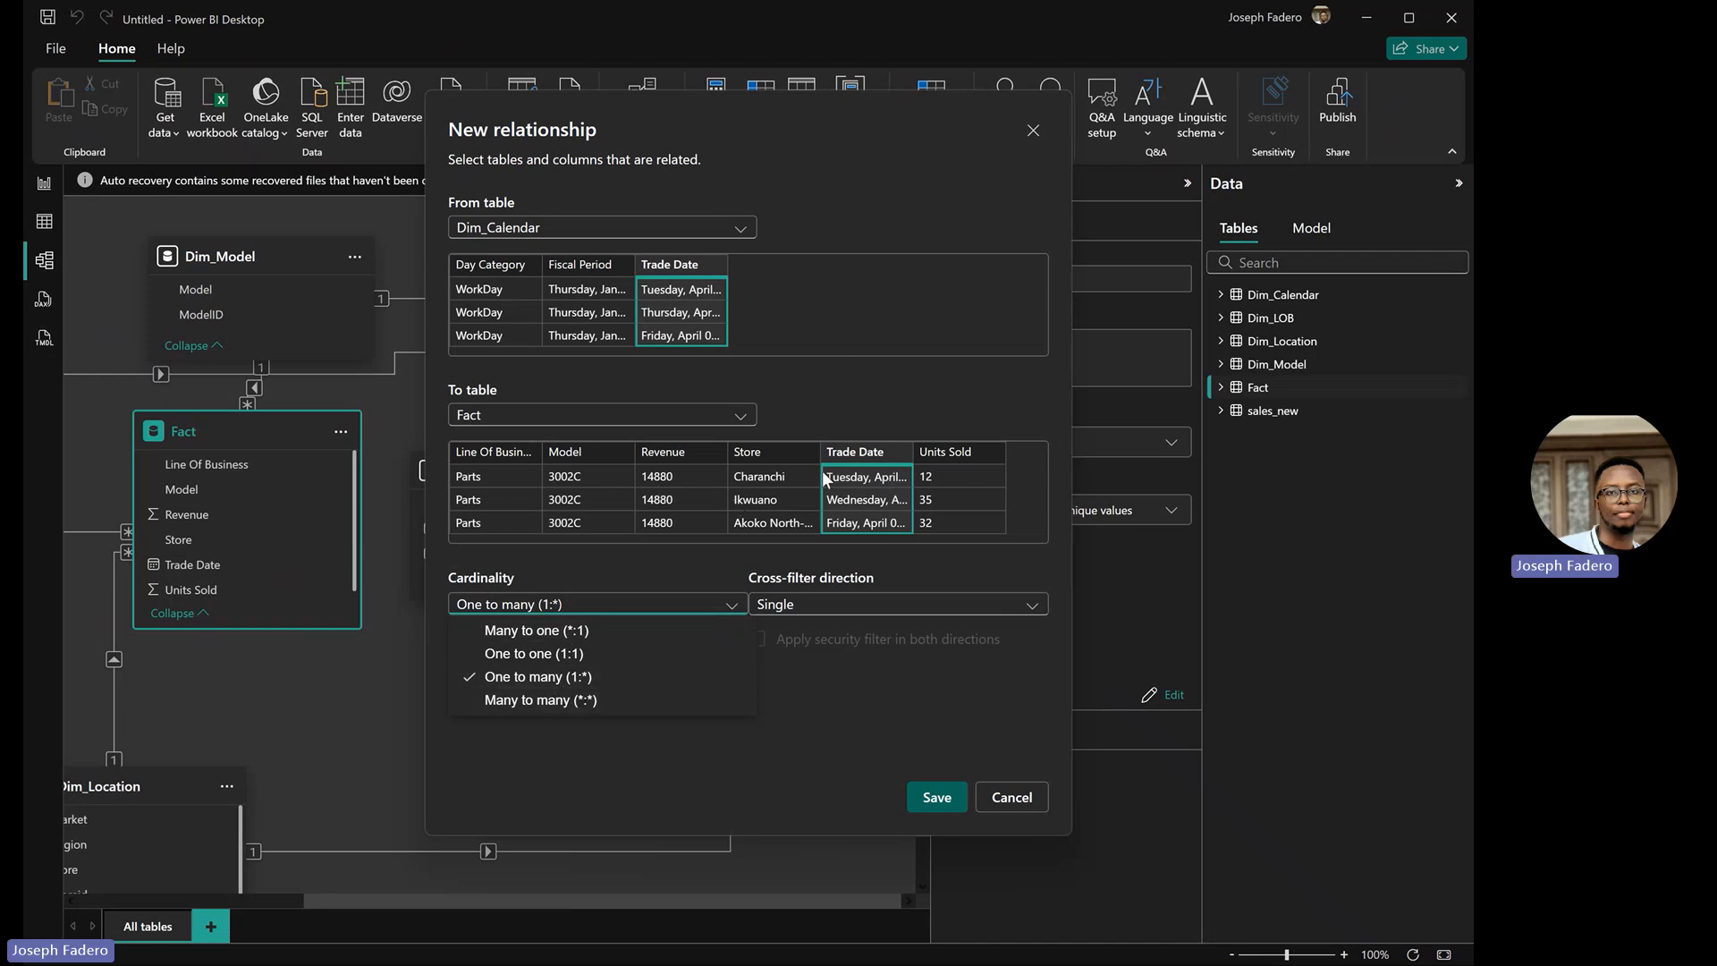
click(826, 601)
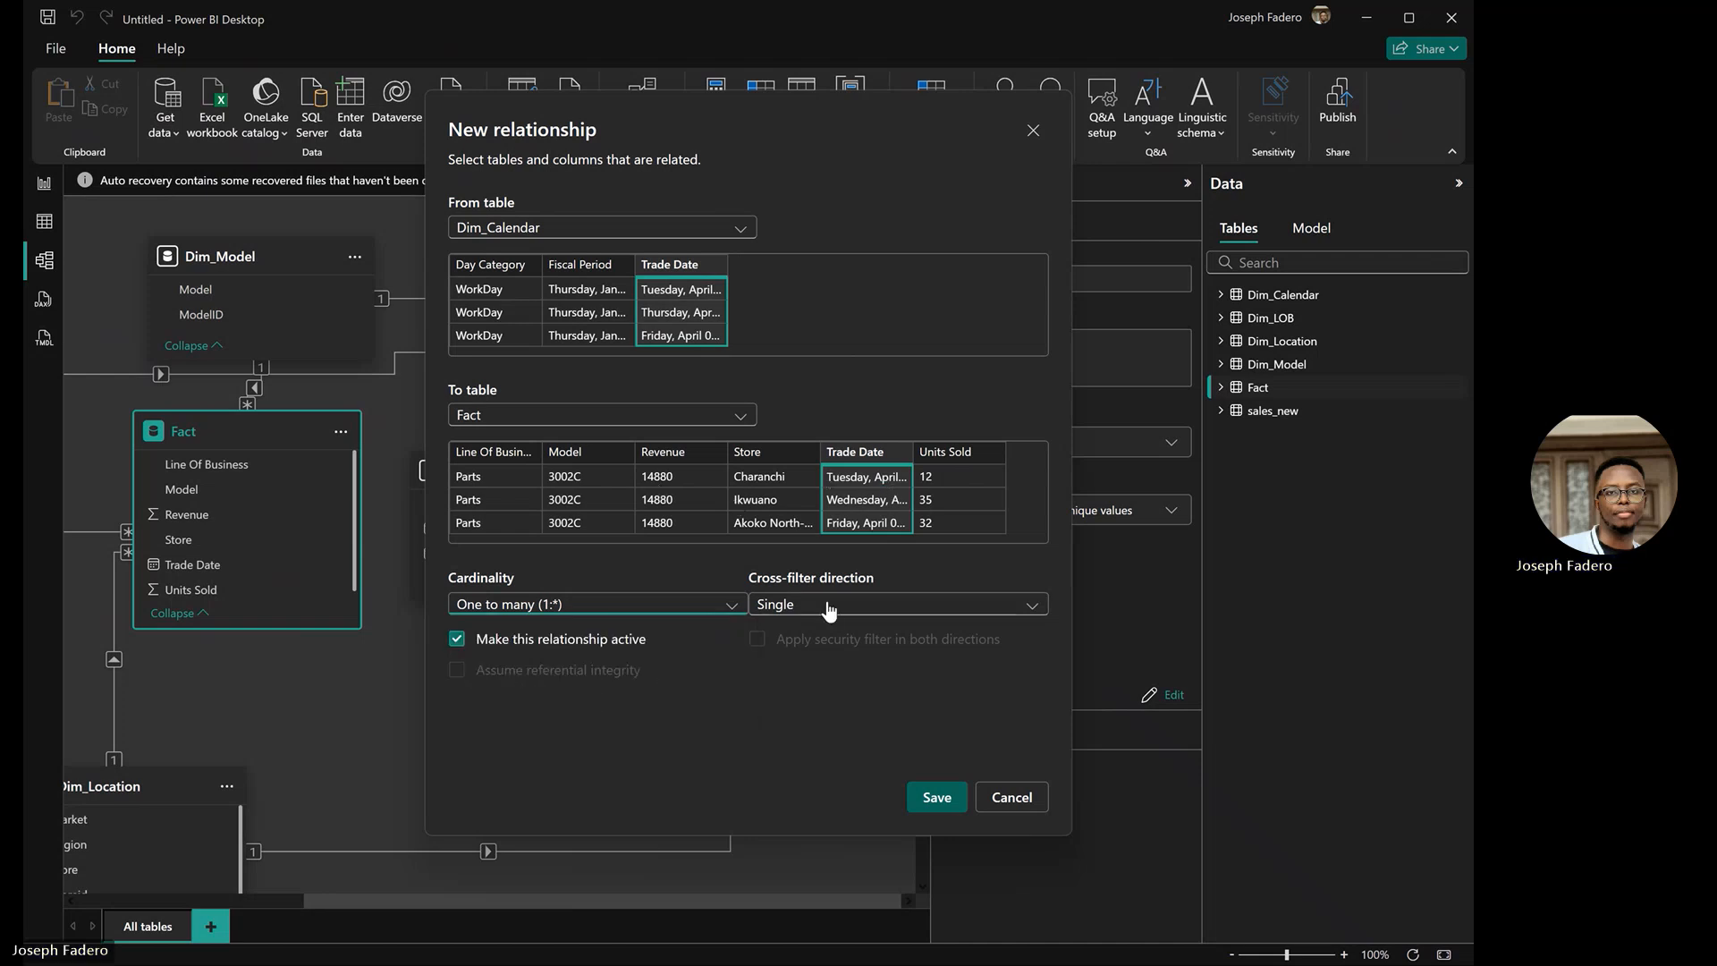
click(826, 601)
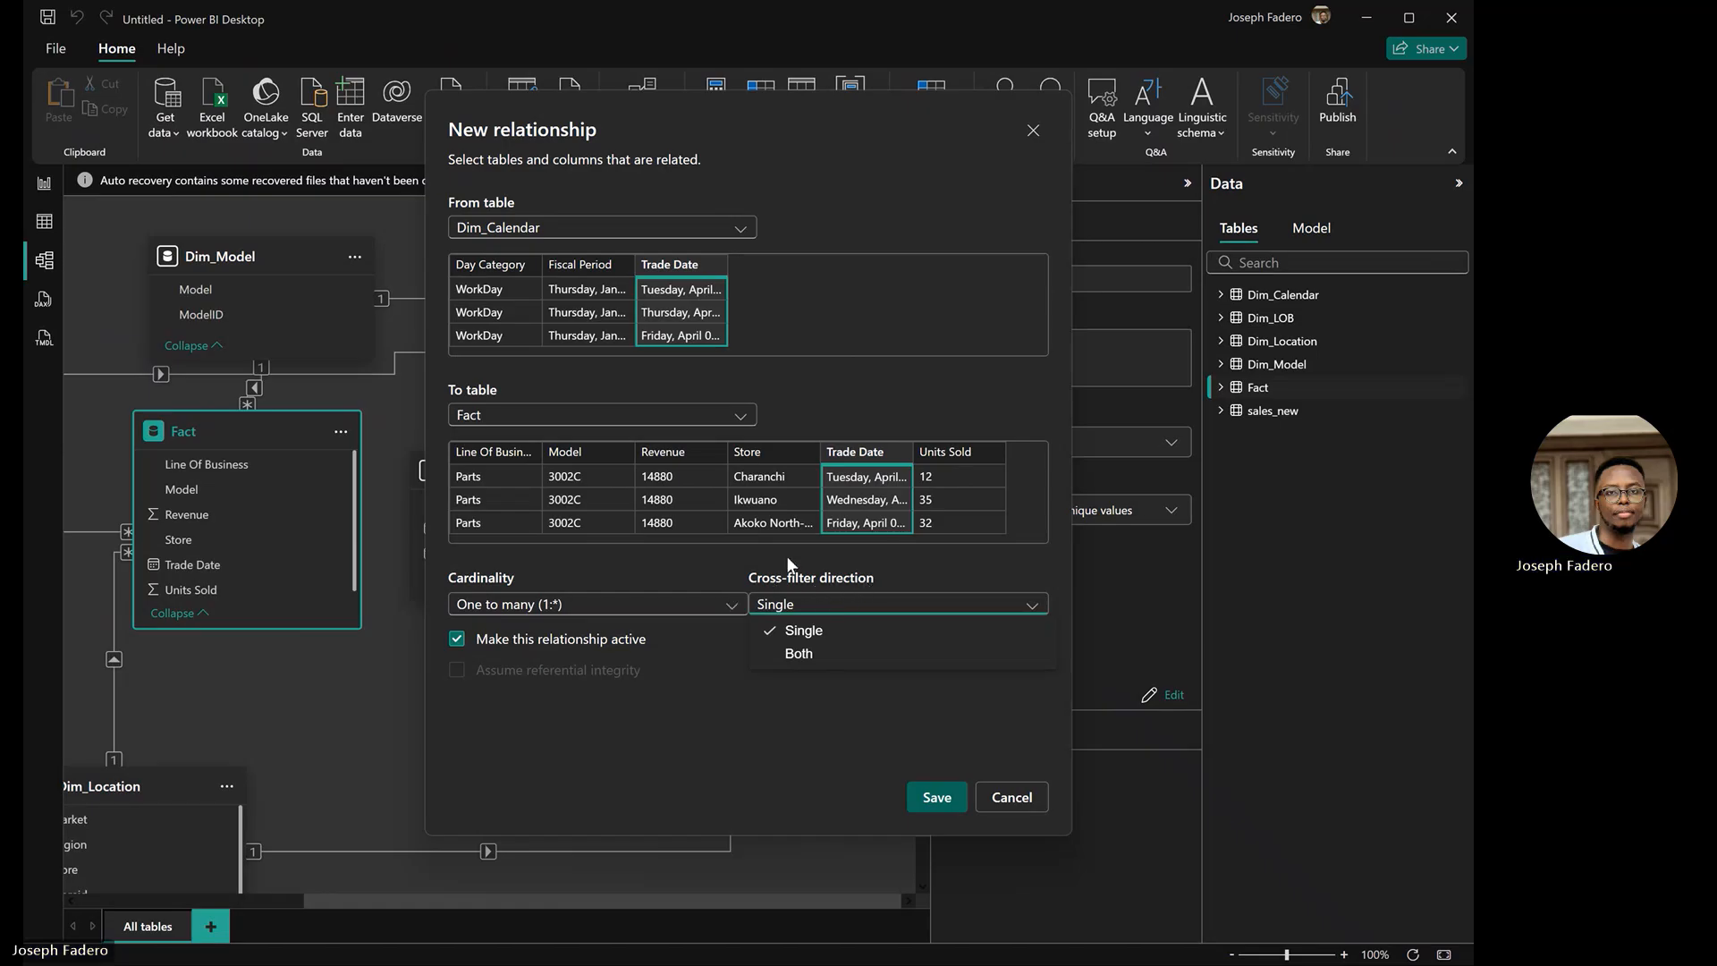
click(660, 745)
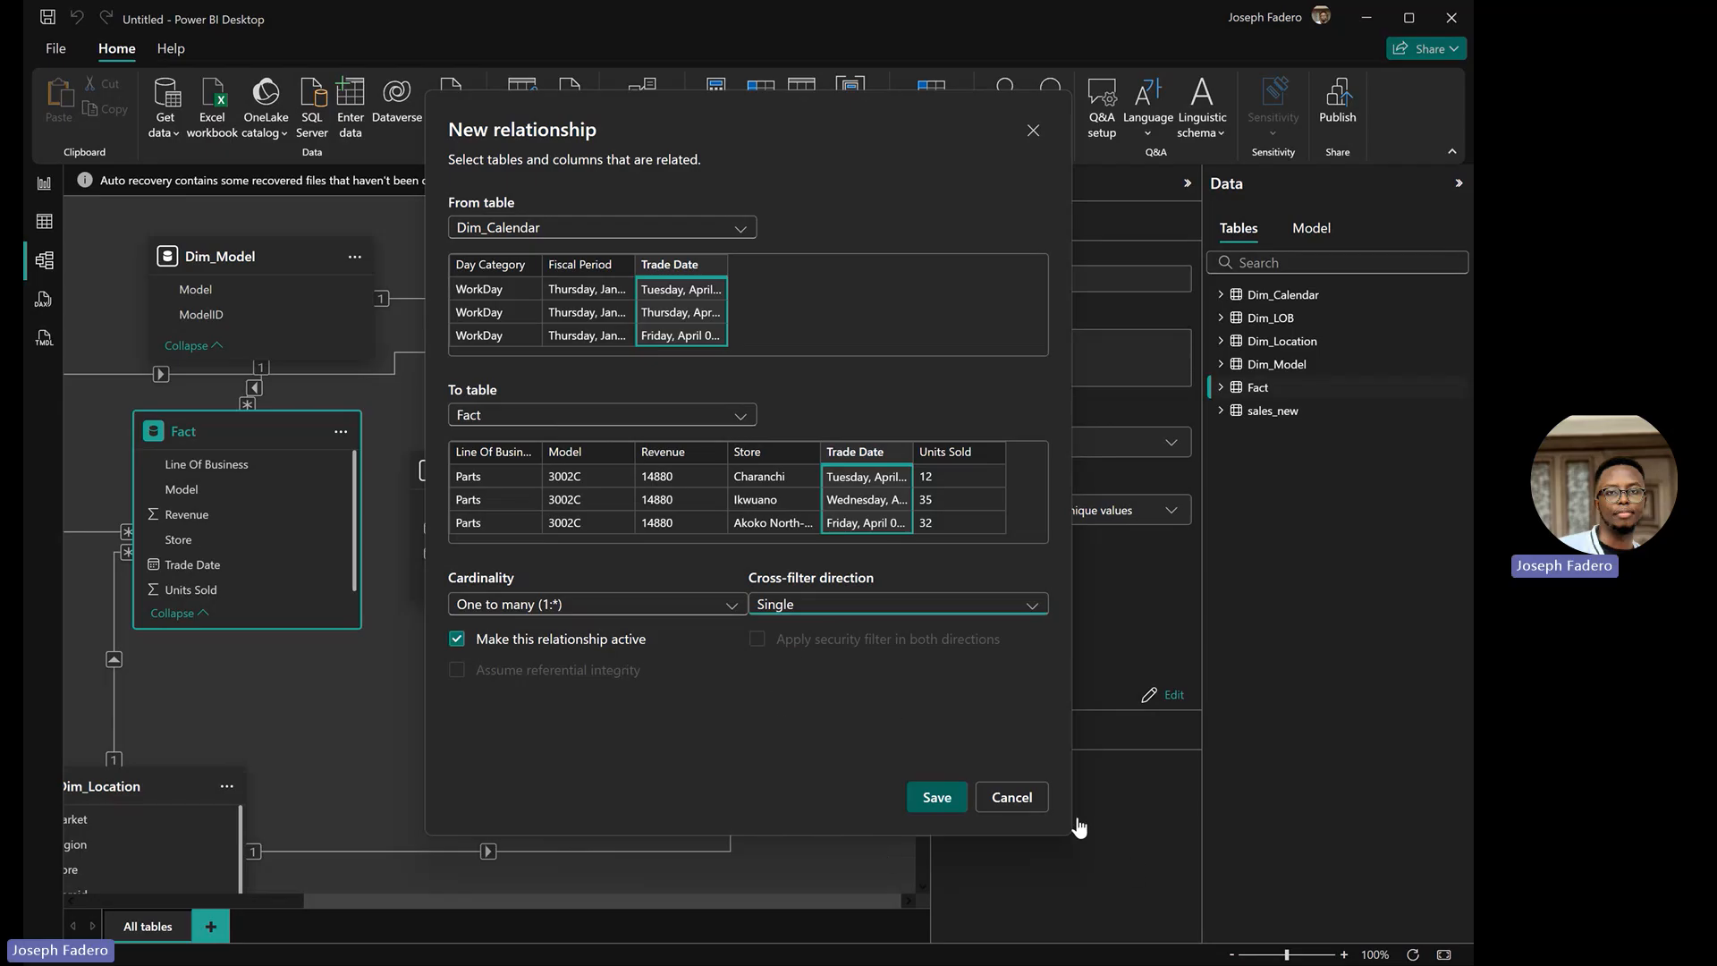
click(1020, 801)
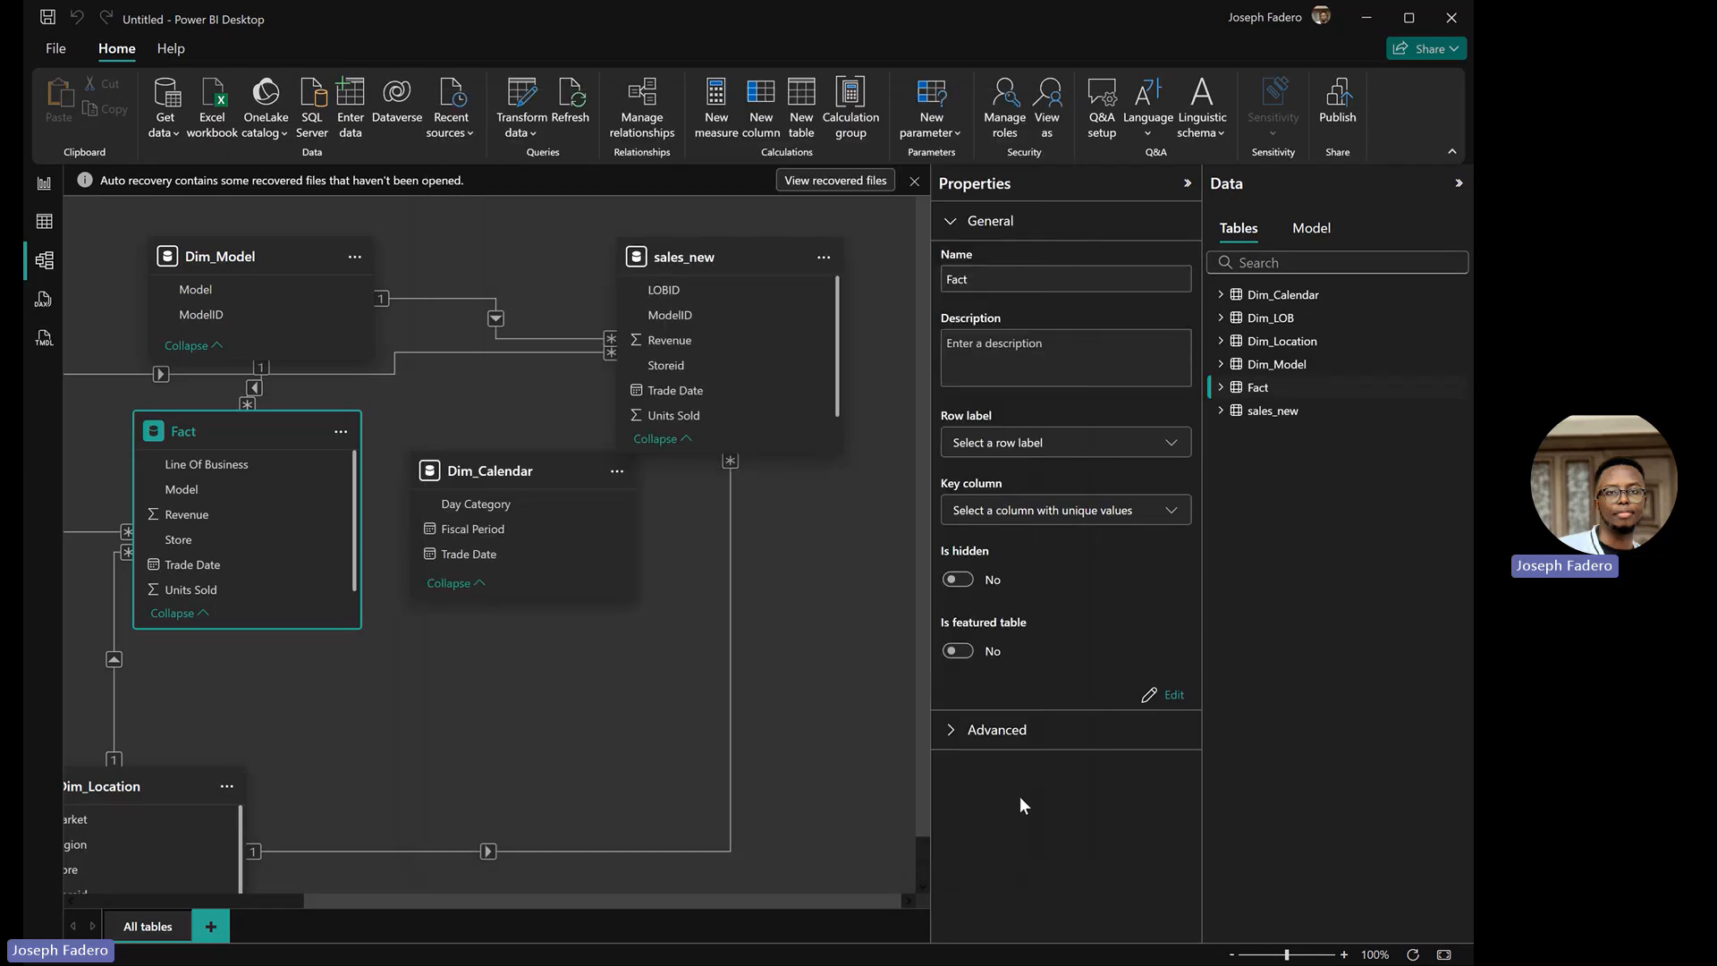
In the report view, create a visual of Revenue from Fact by Day Category from Dim_Calendar on Page 1
click(47, 184)
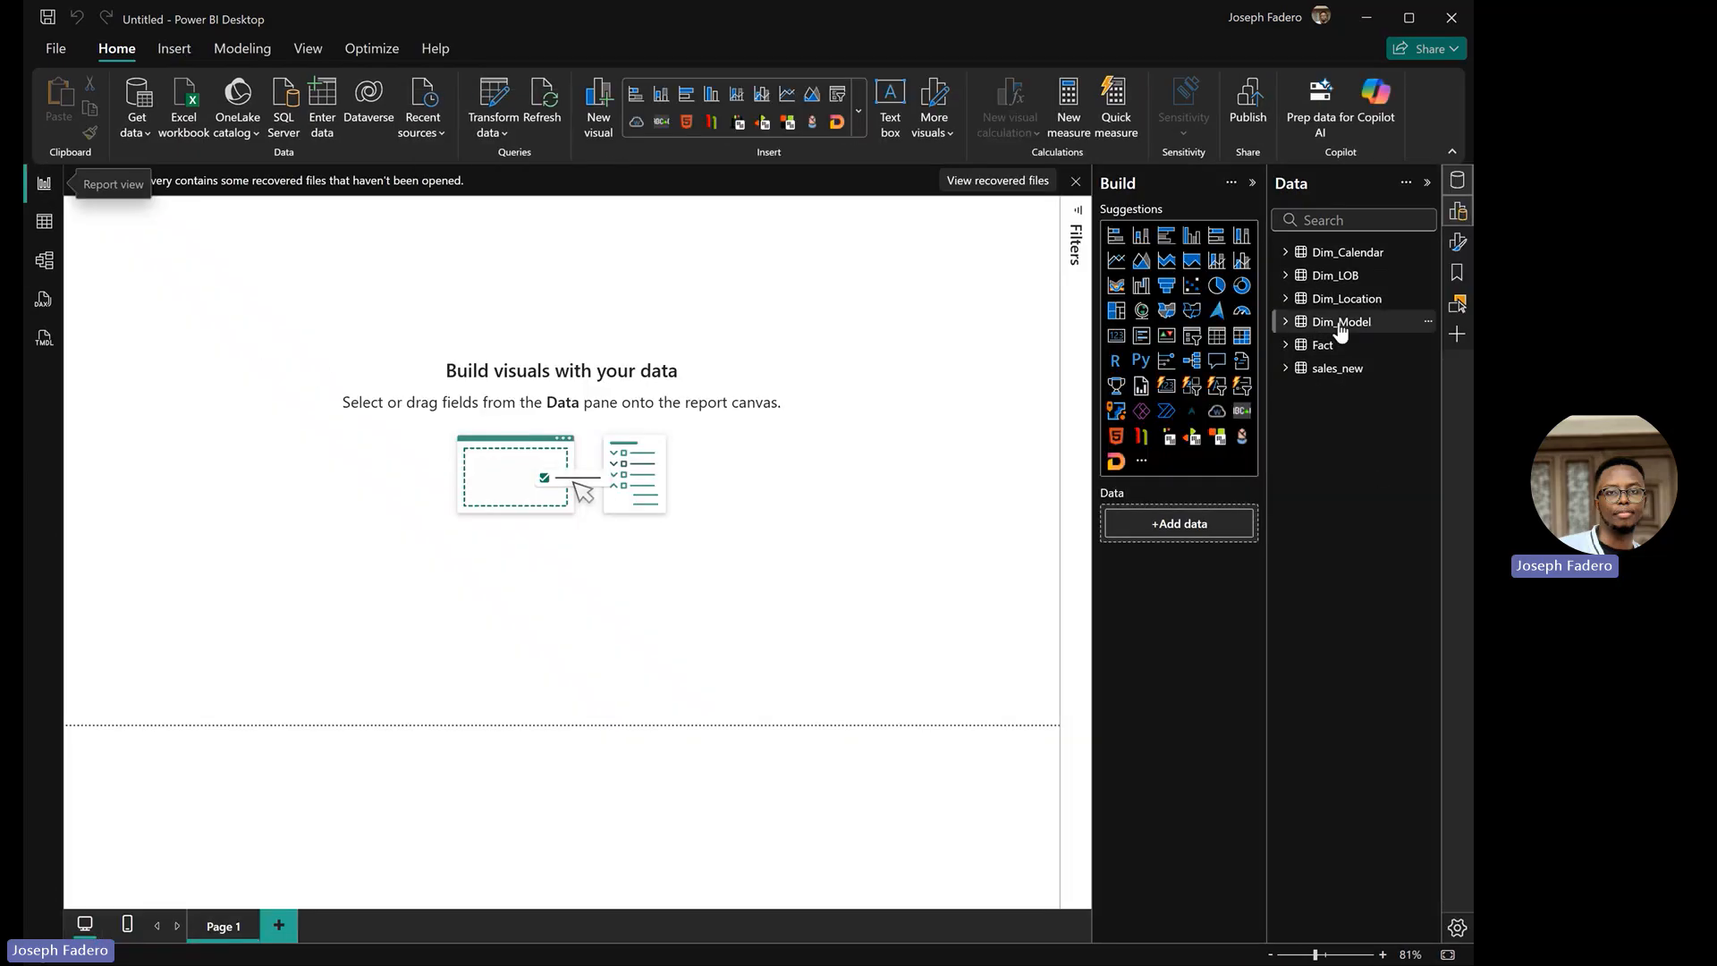
click(1285, 254)
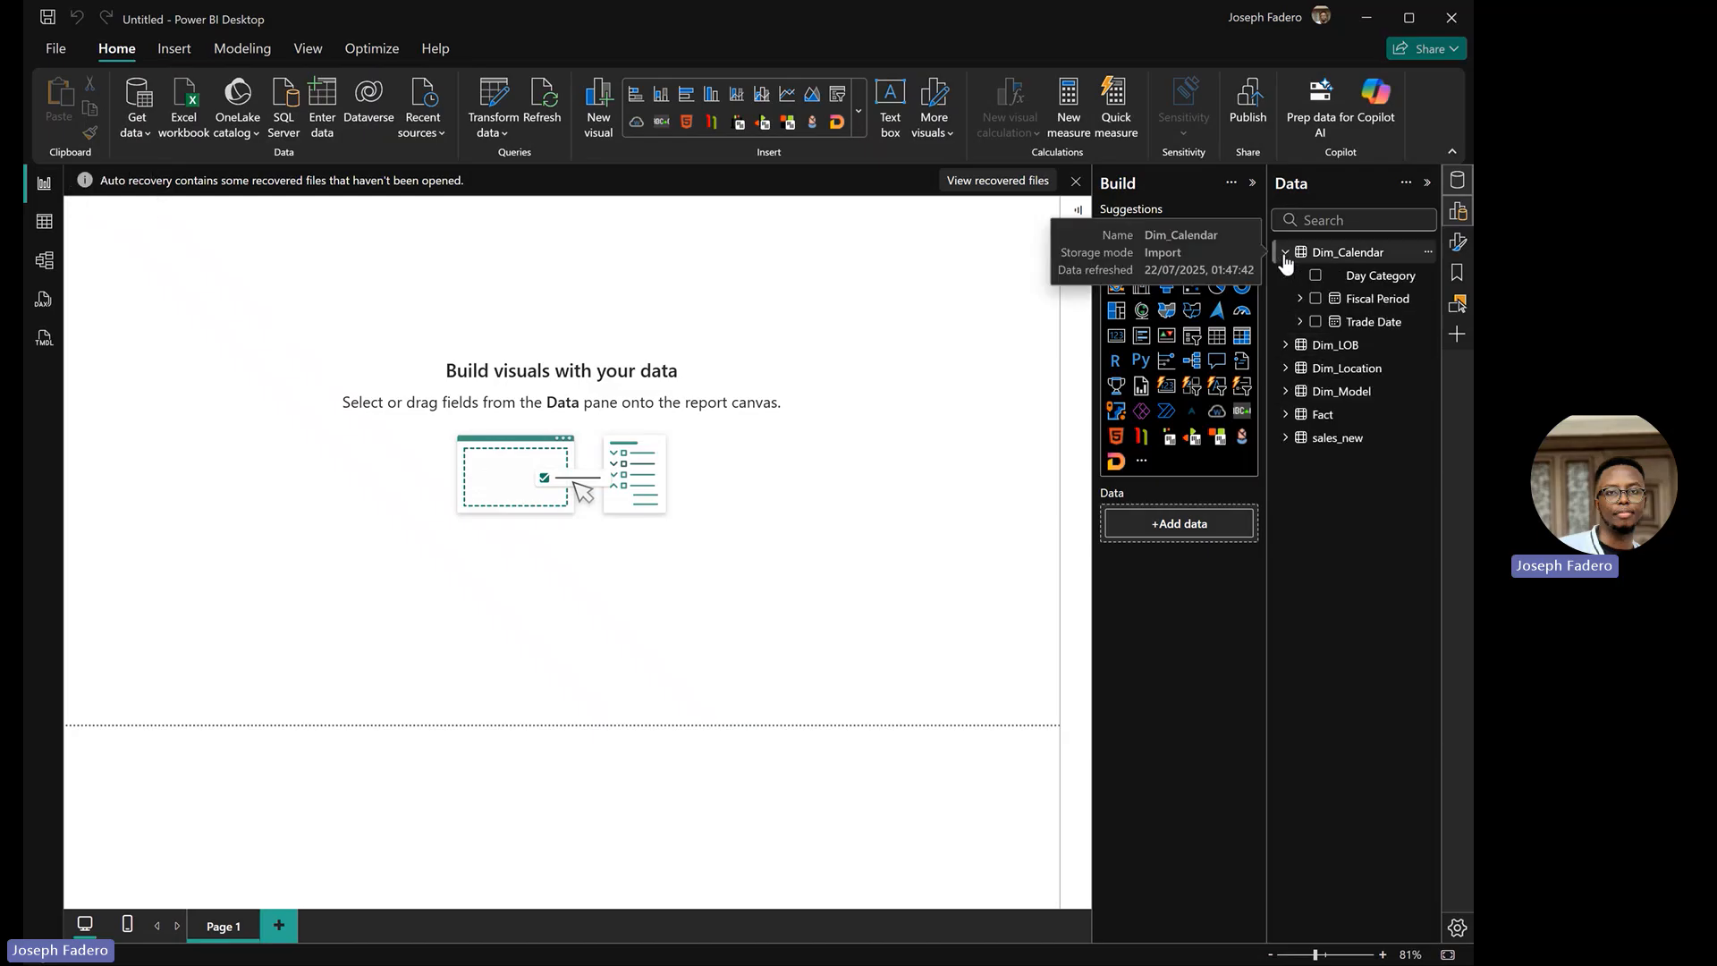
click(1284, 254)
click(1284, 255)
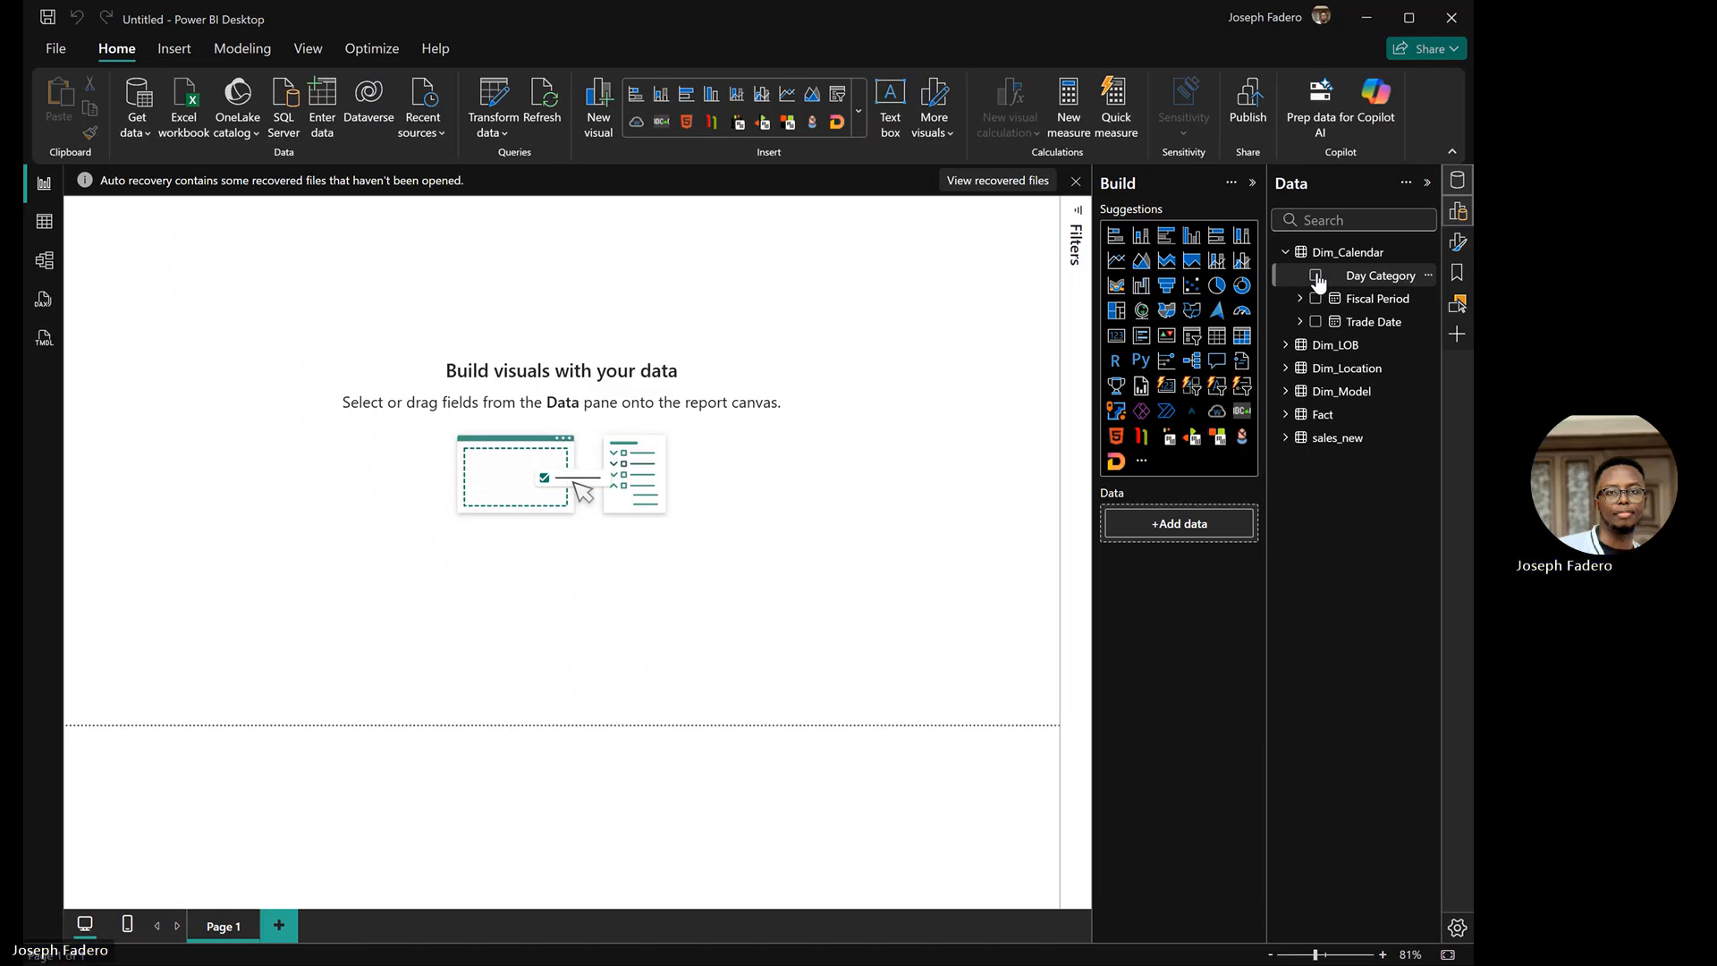
click(1316, 276)
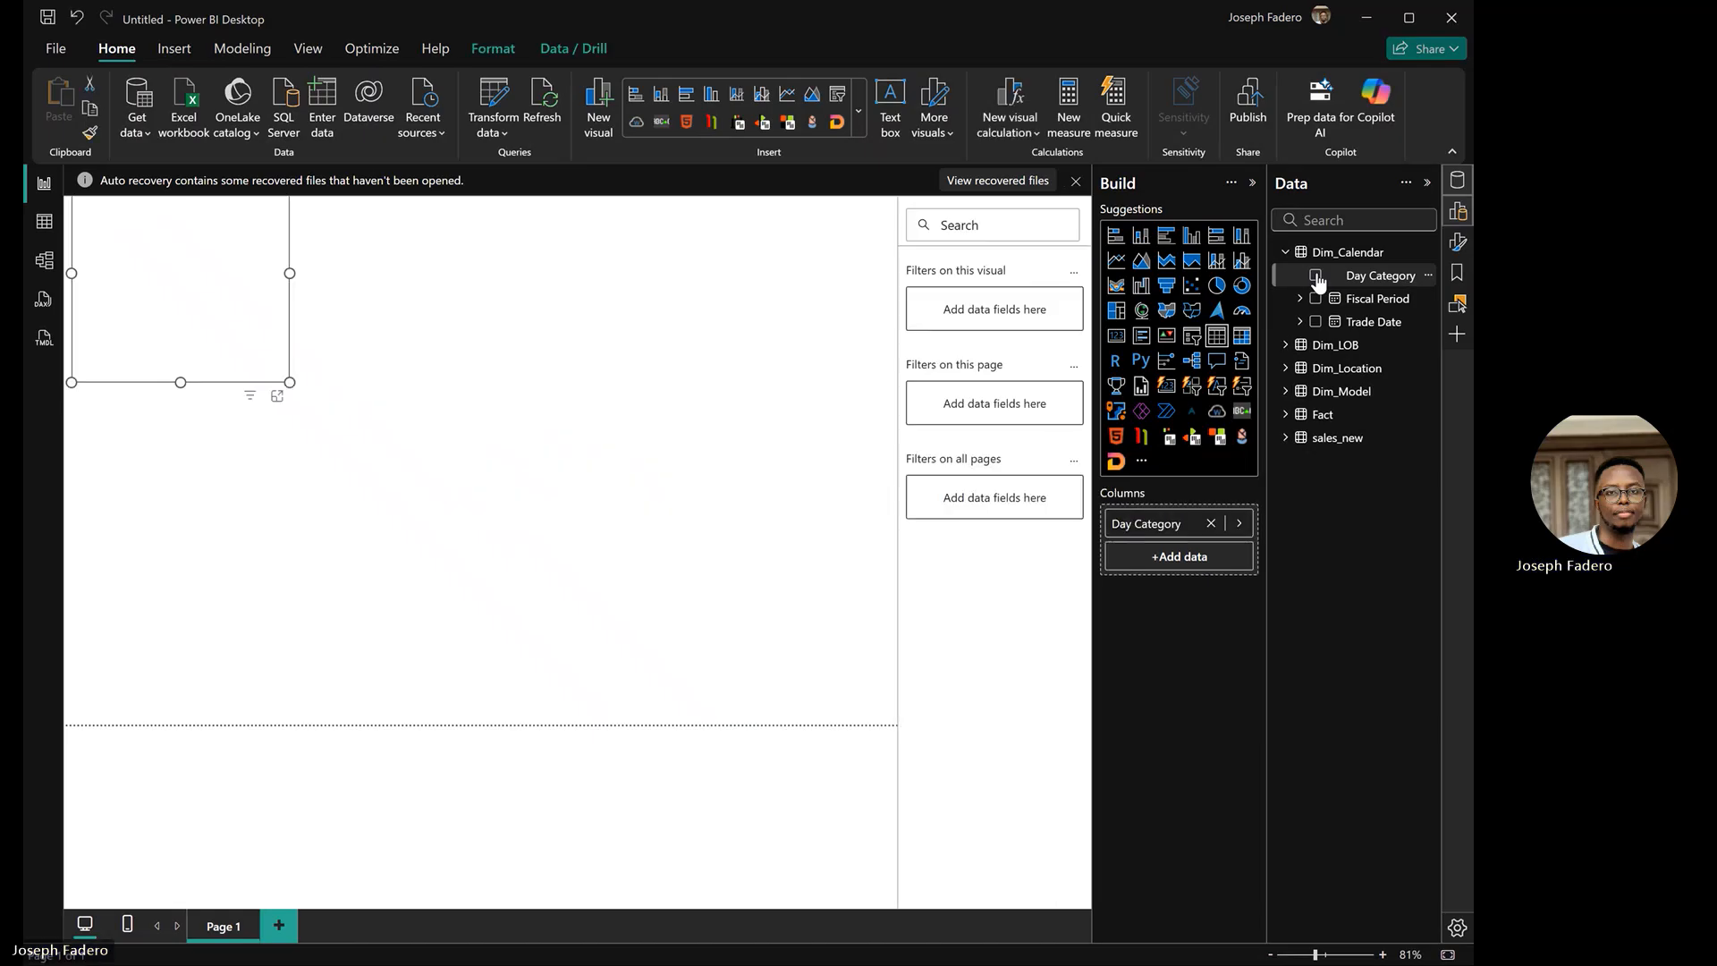
click(1286, 415)
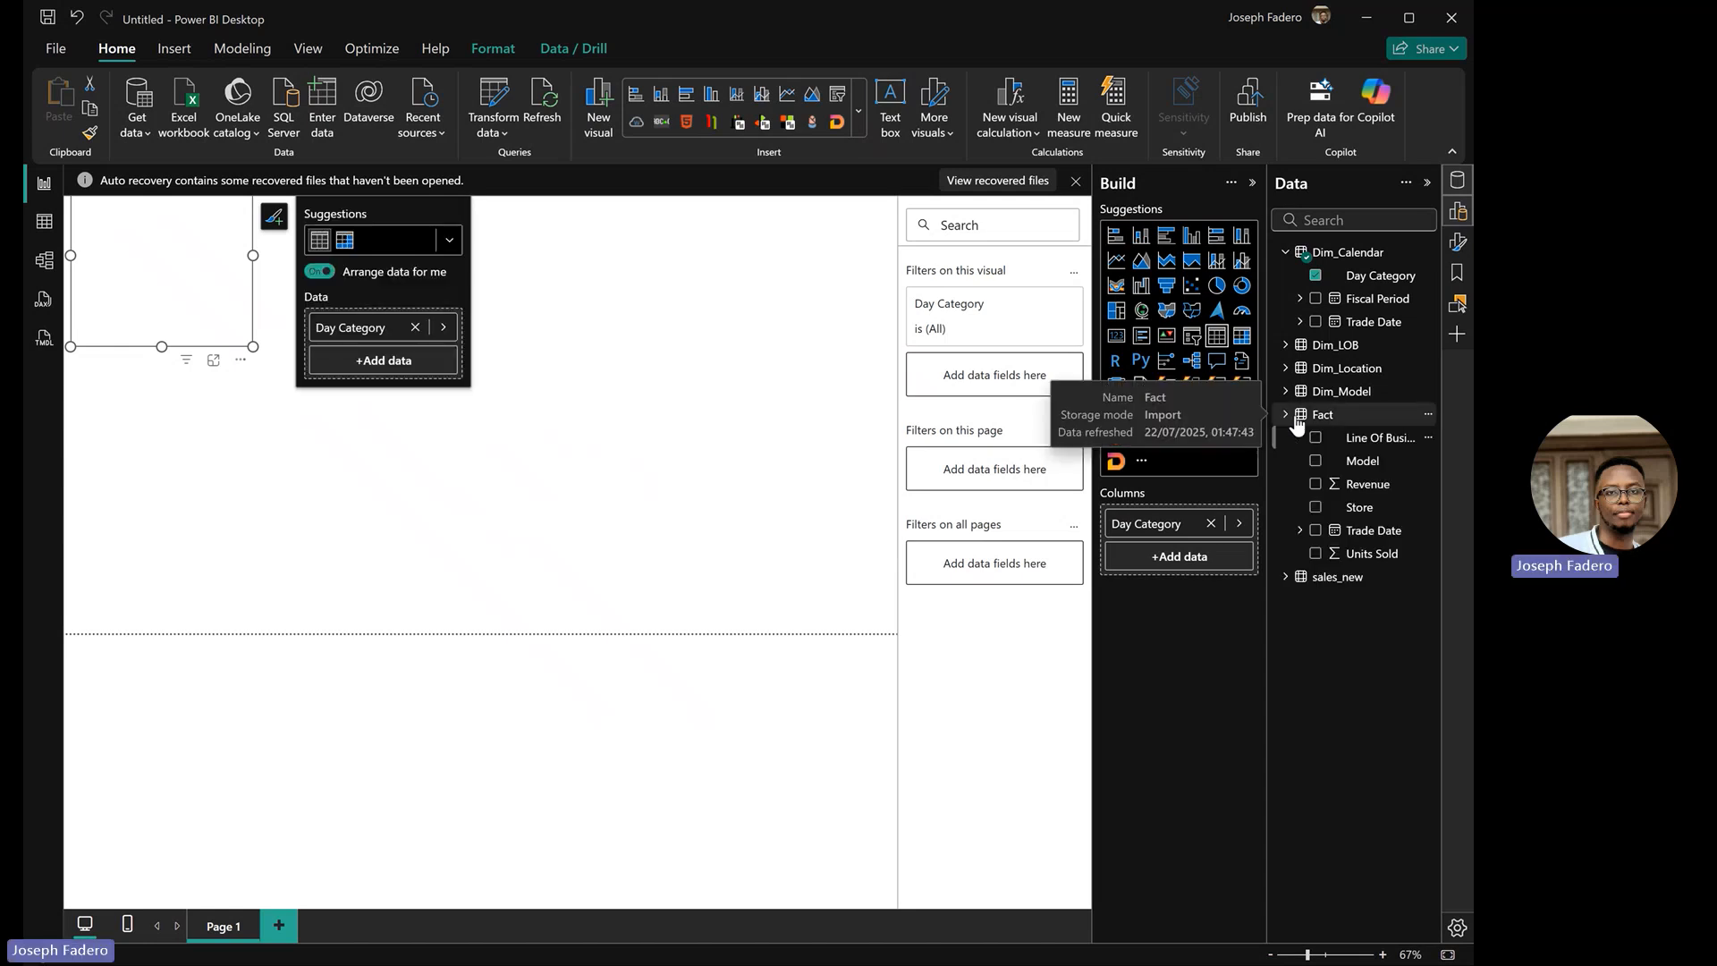
click(1315, 485)
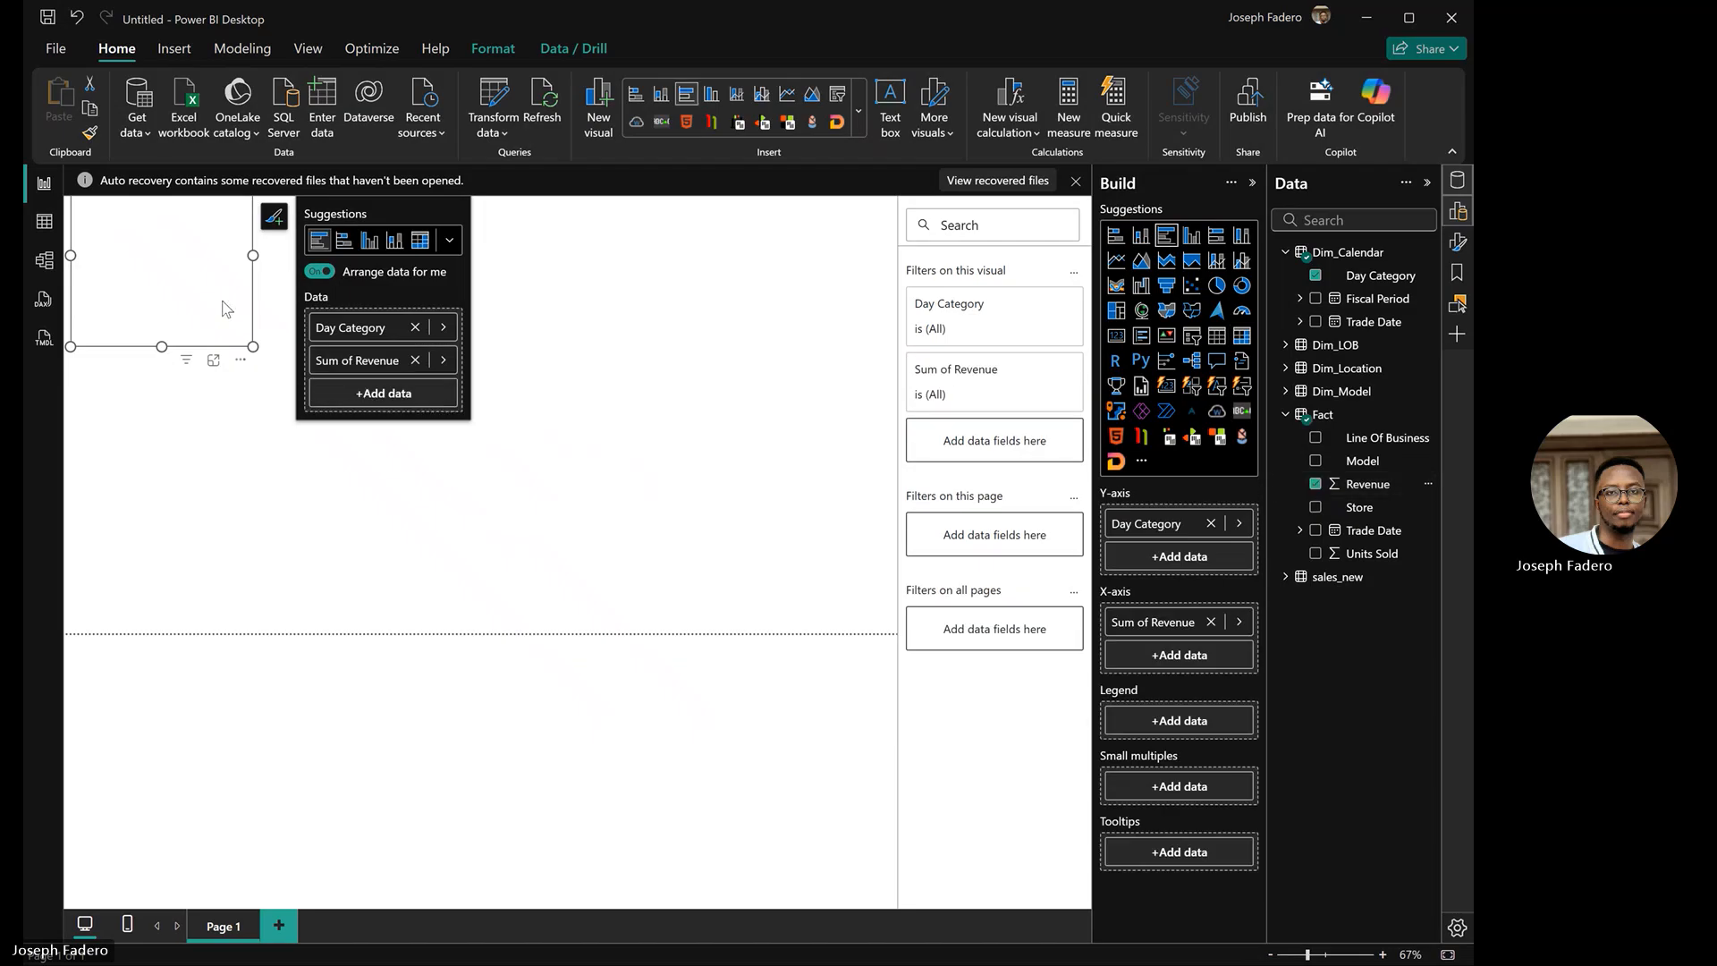
Move the Revenue by Day Category visual down and inward on Page 1 and convert it into a table
drag(228, 309, 437, 404)
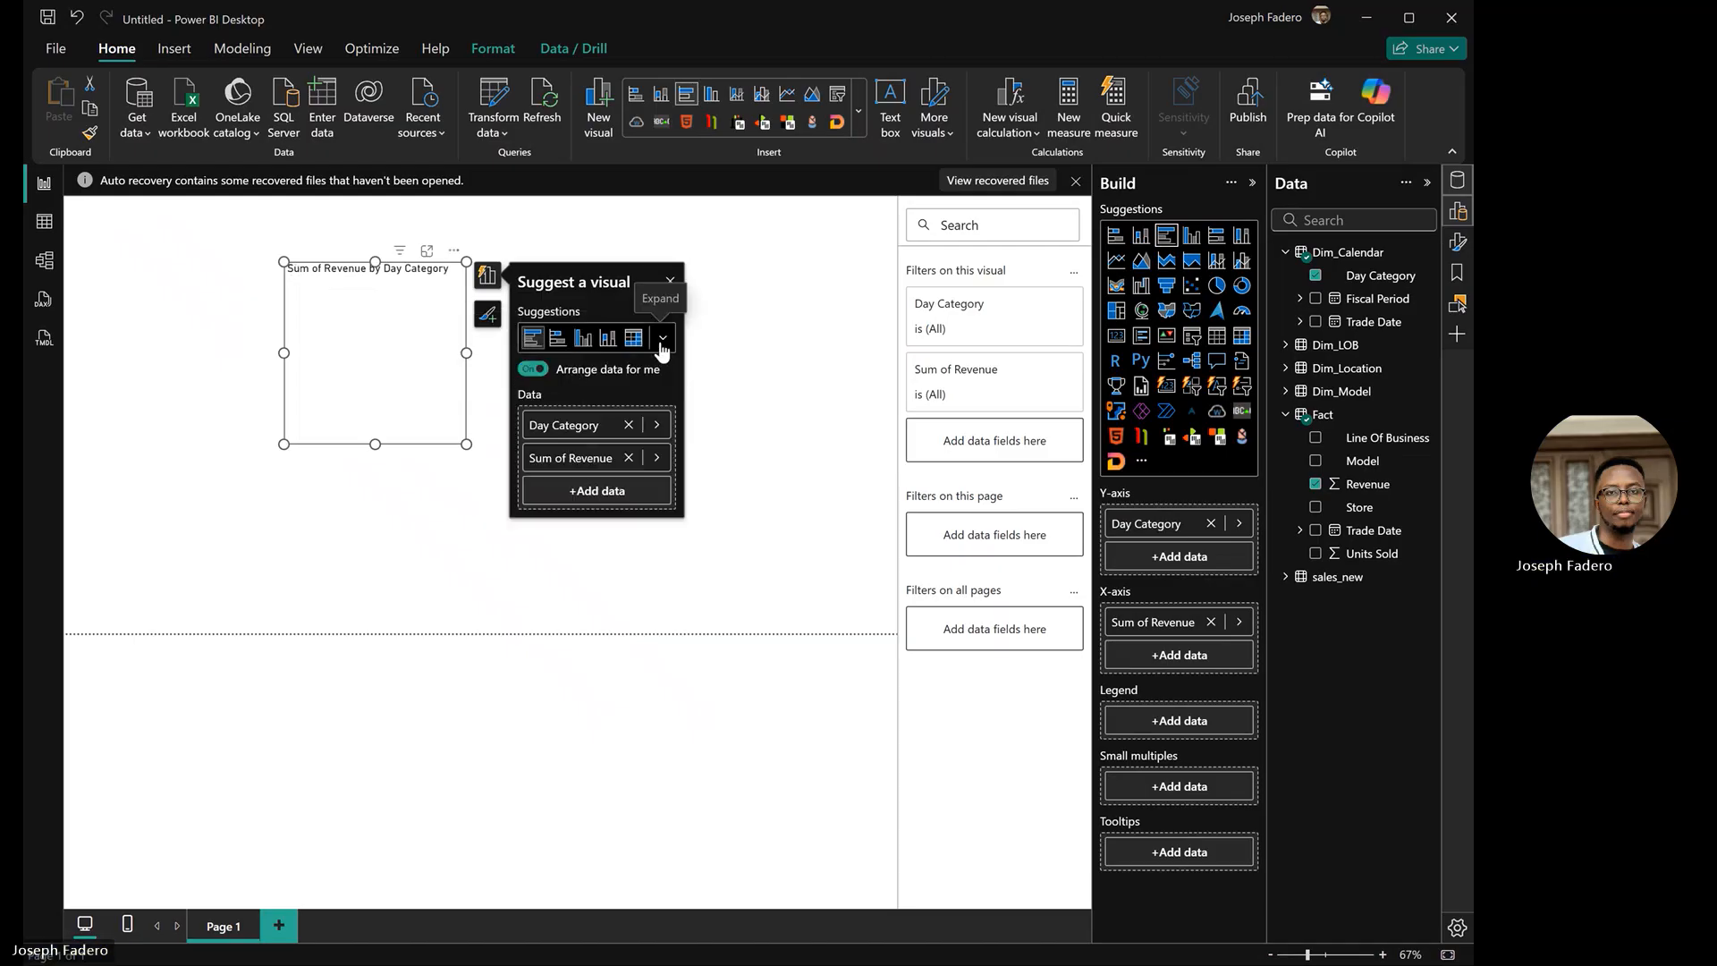
click(662, 339)
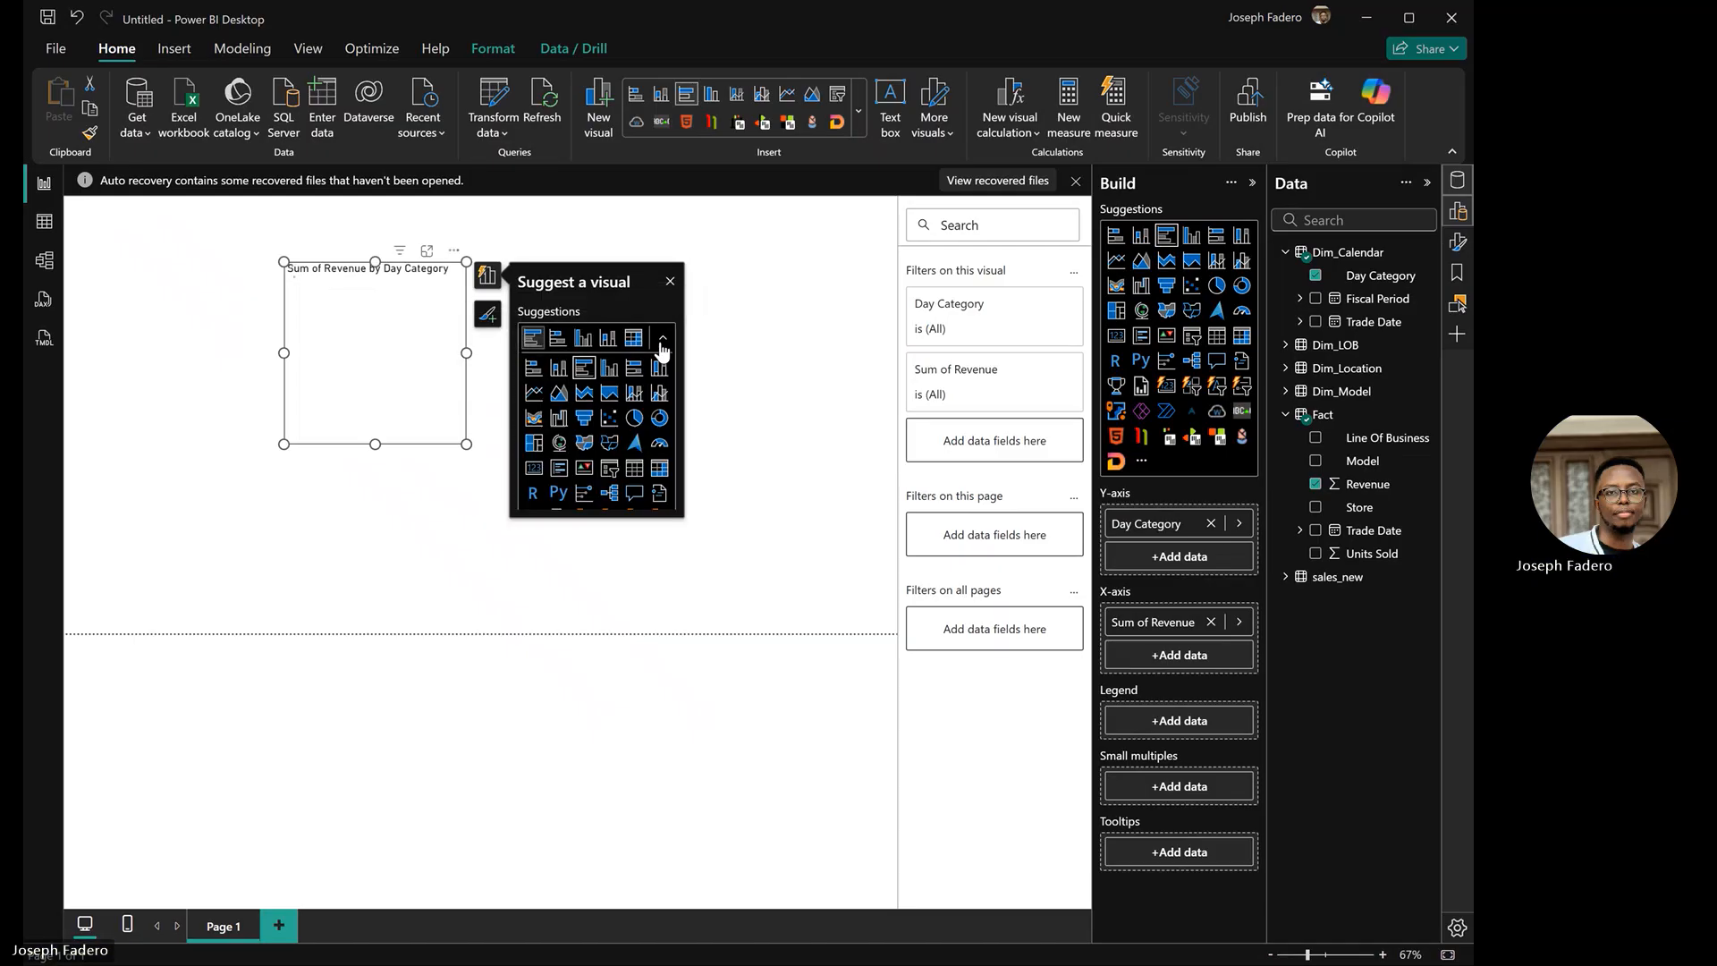
click(634, 468)
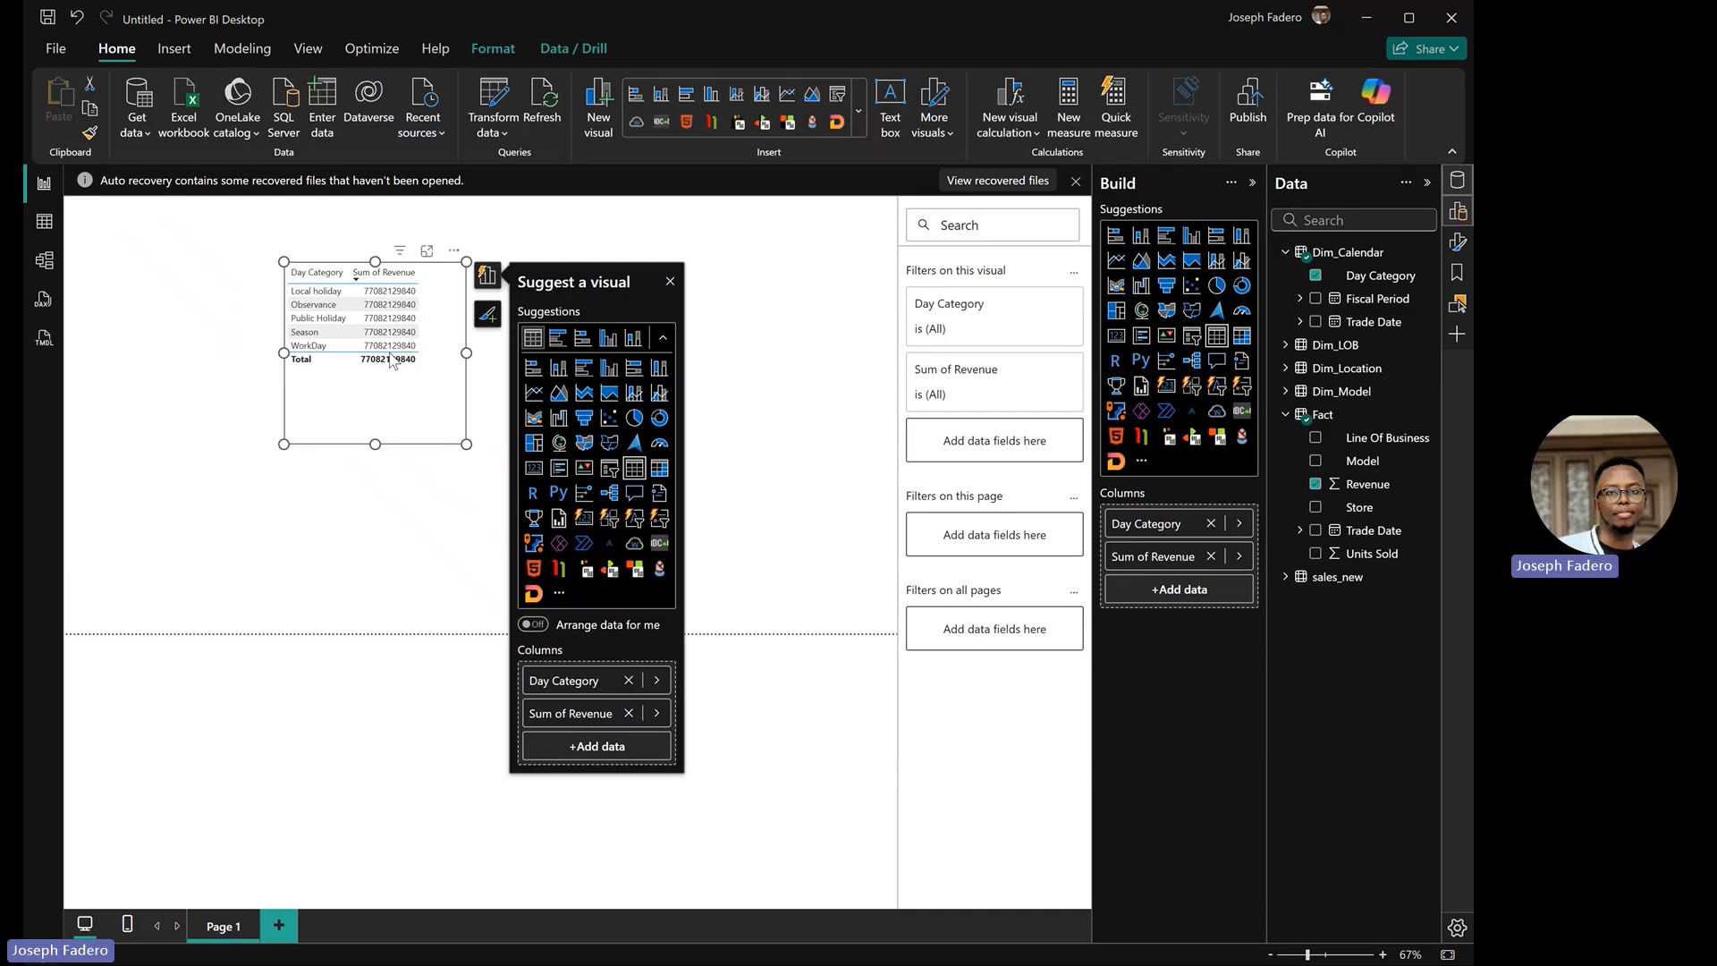
Create an active one-to-many, single-direction Trade Date relationship from Dim_Calendar to Fact, and check the revenue table on Page 1
click(45, 266)
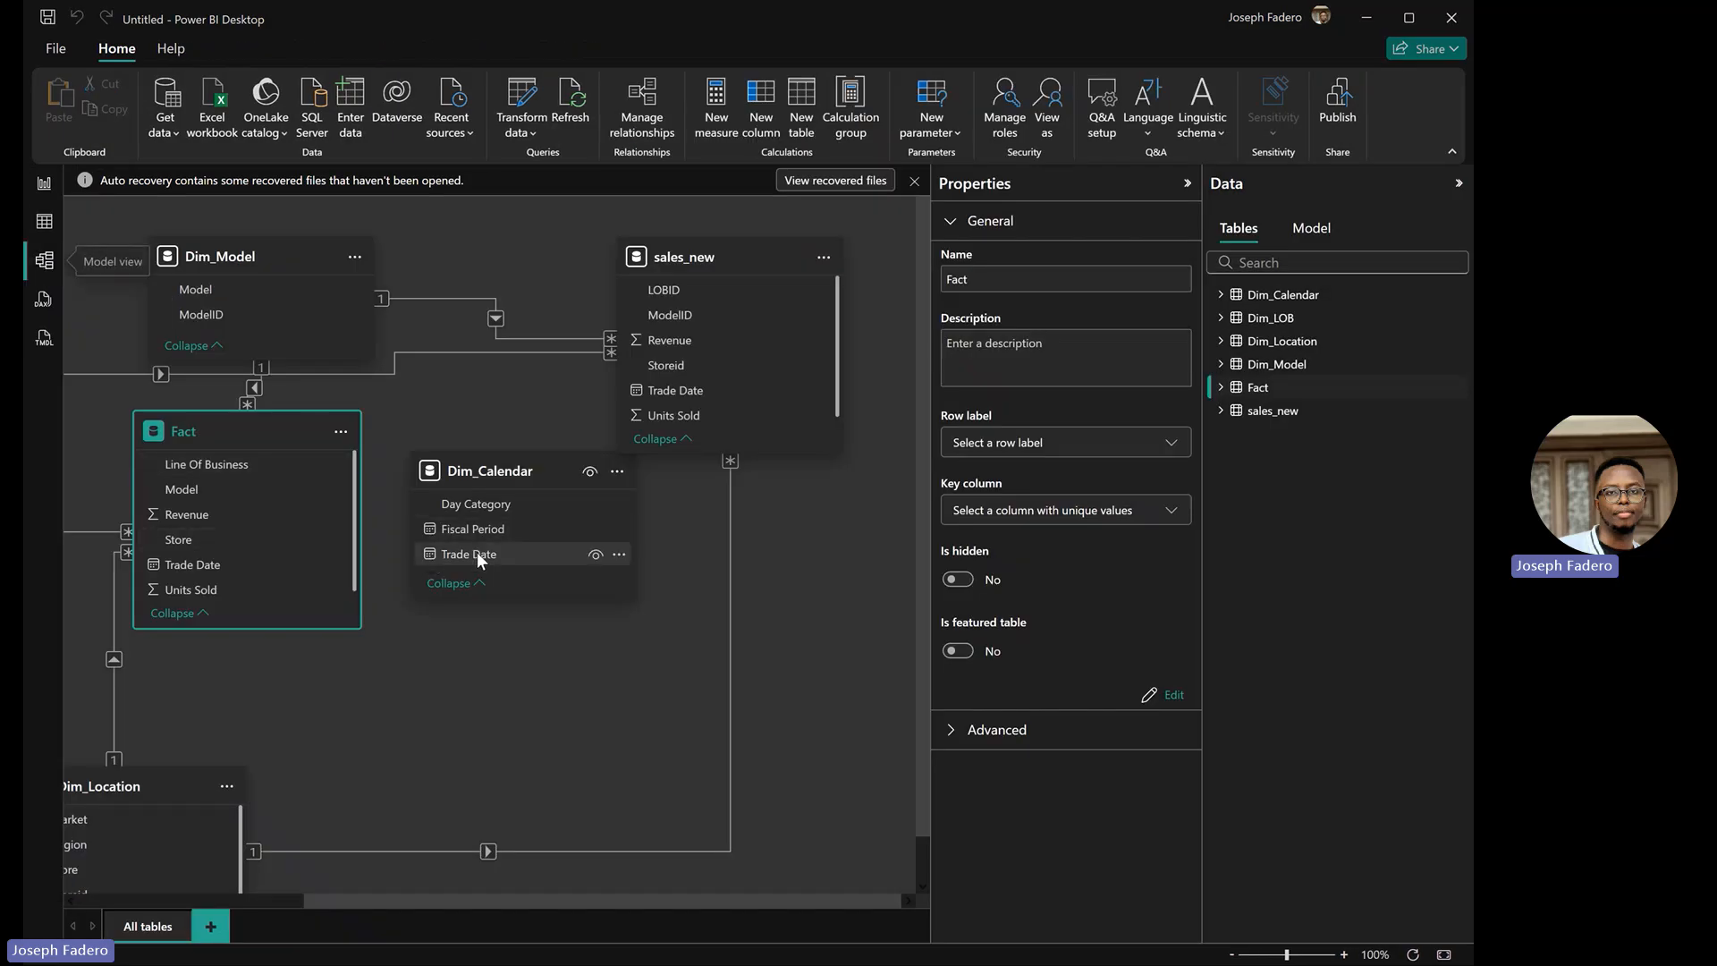
drag(475, 551, 240, 567)
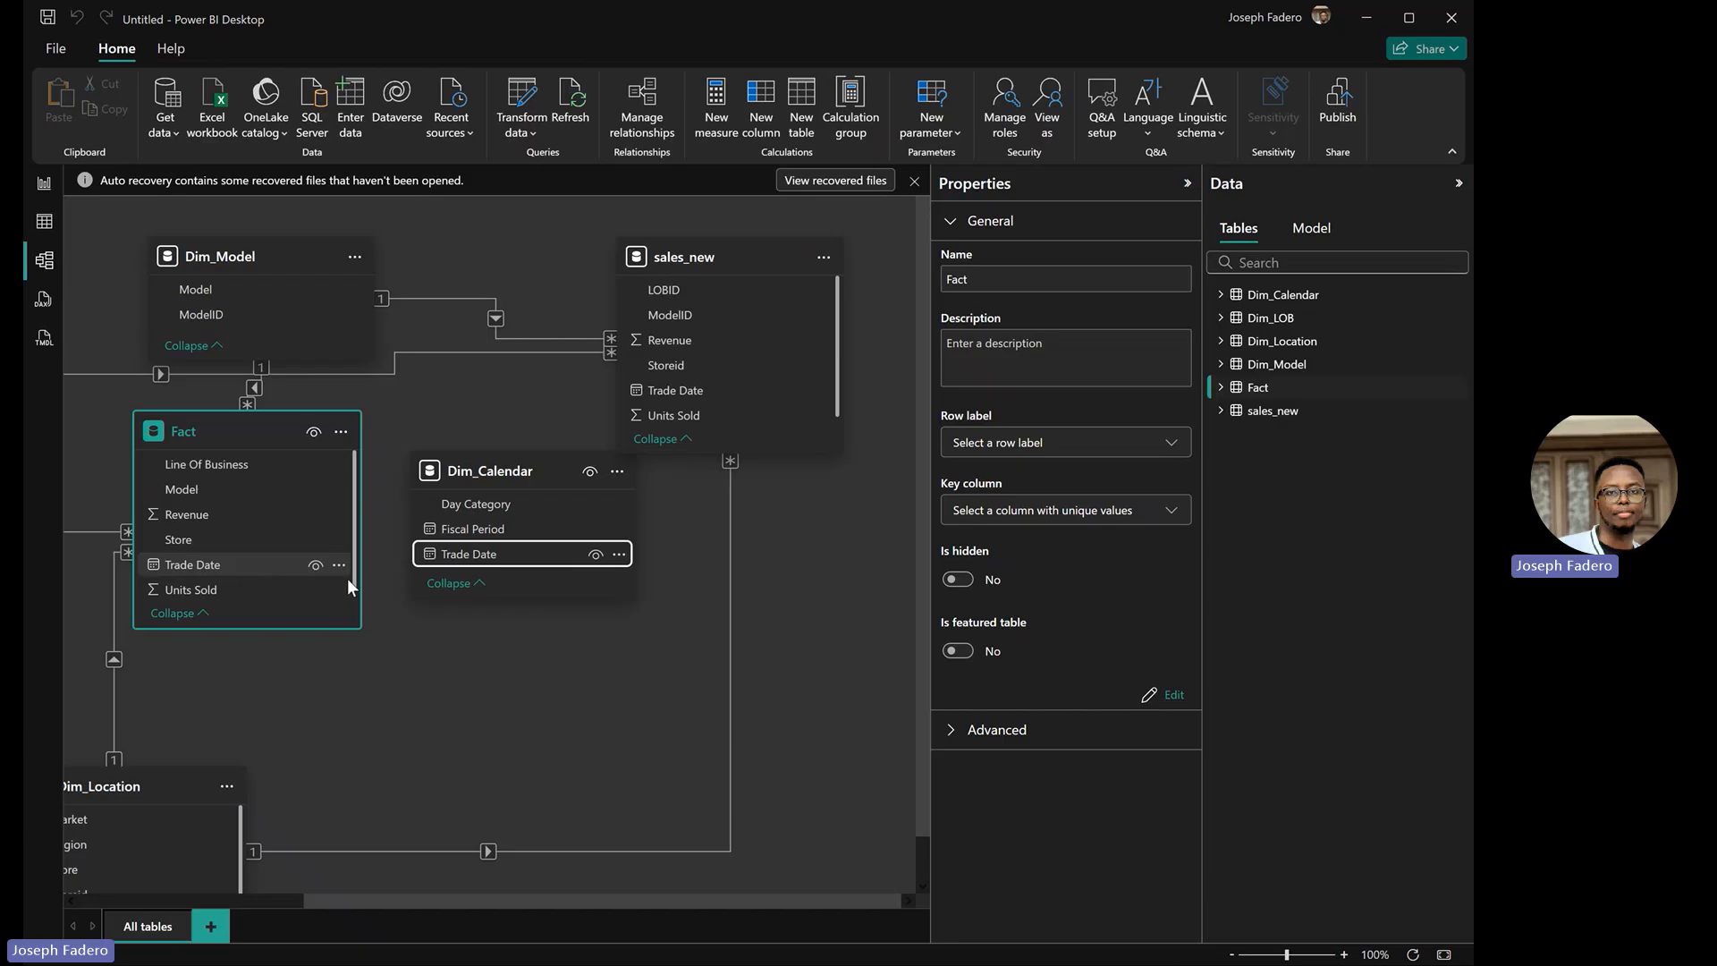
drag(346, 577, 347, 578)
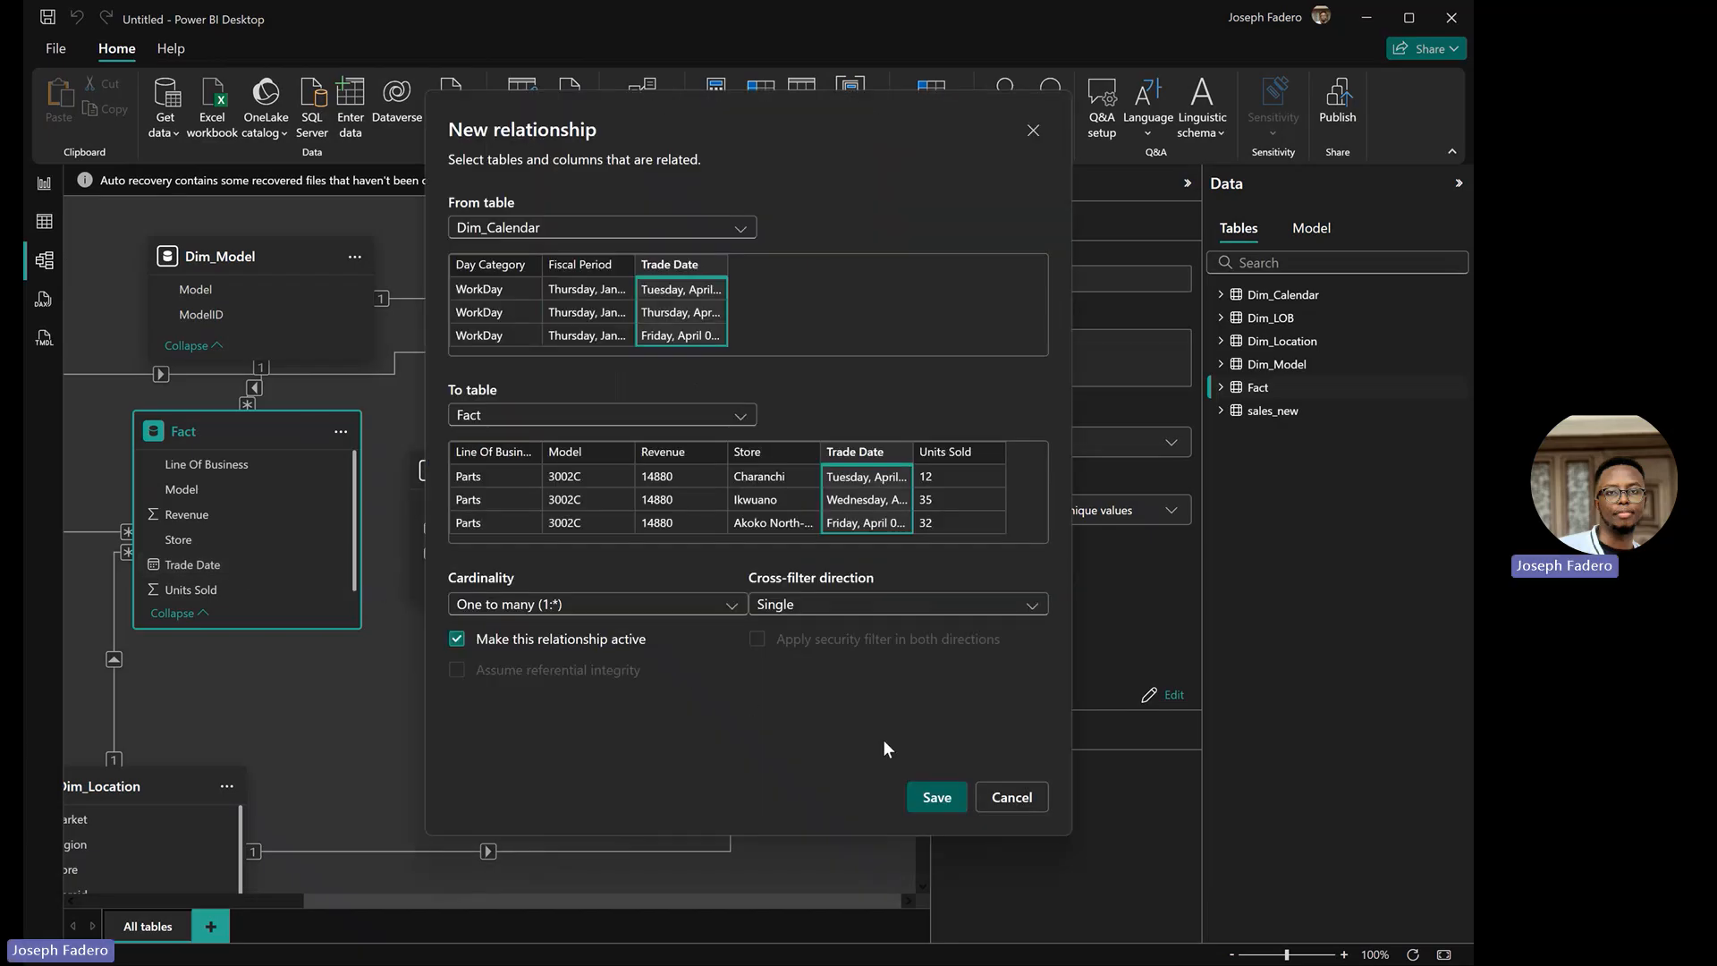
click(930, 809)
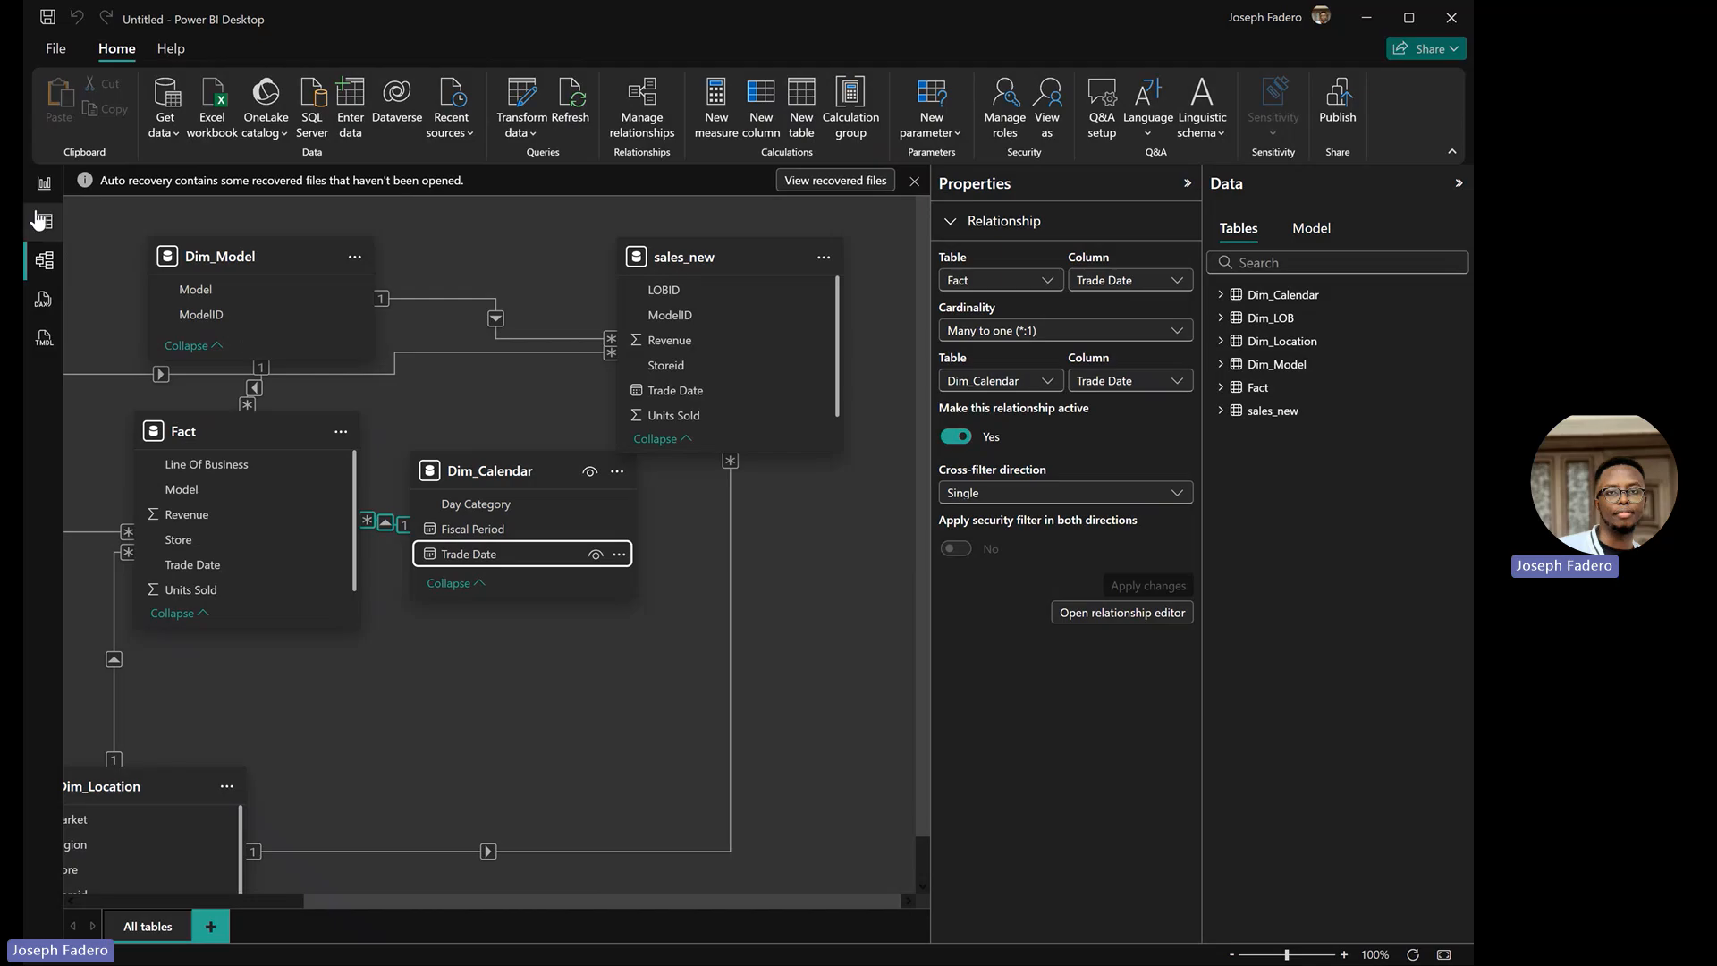
click(45, 185)
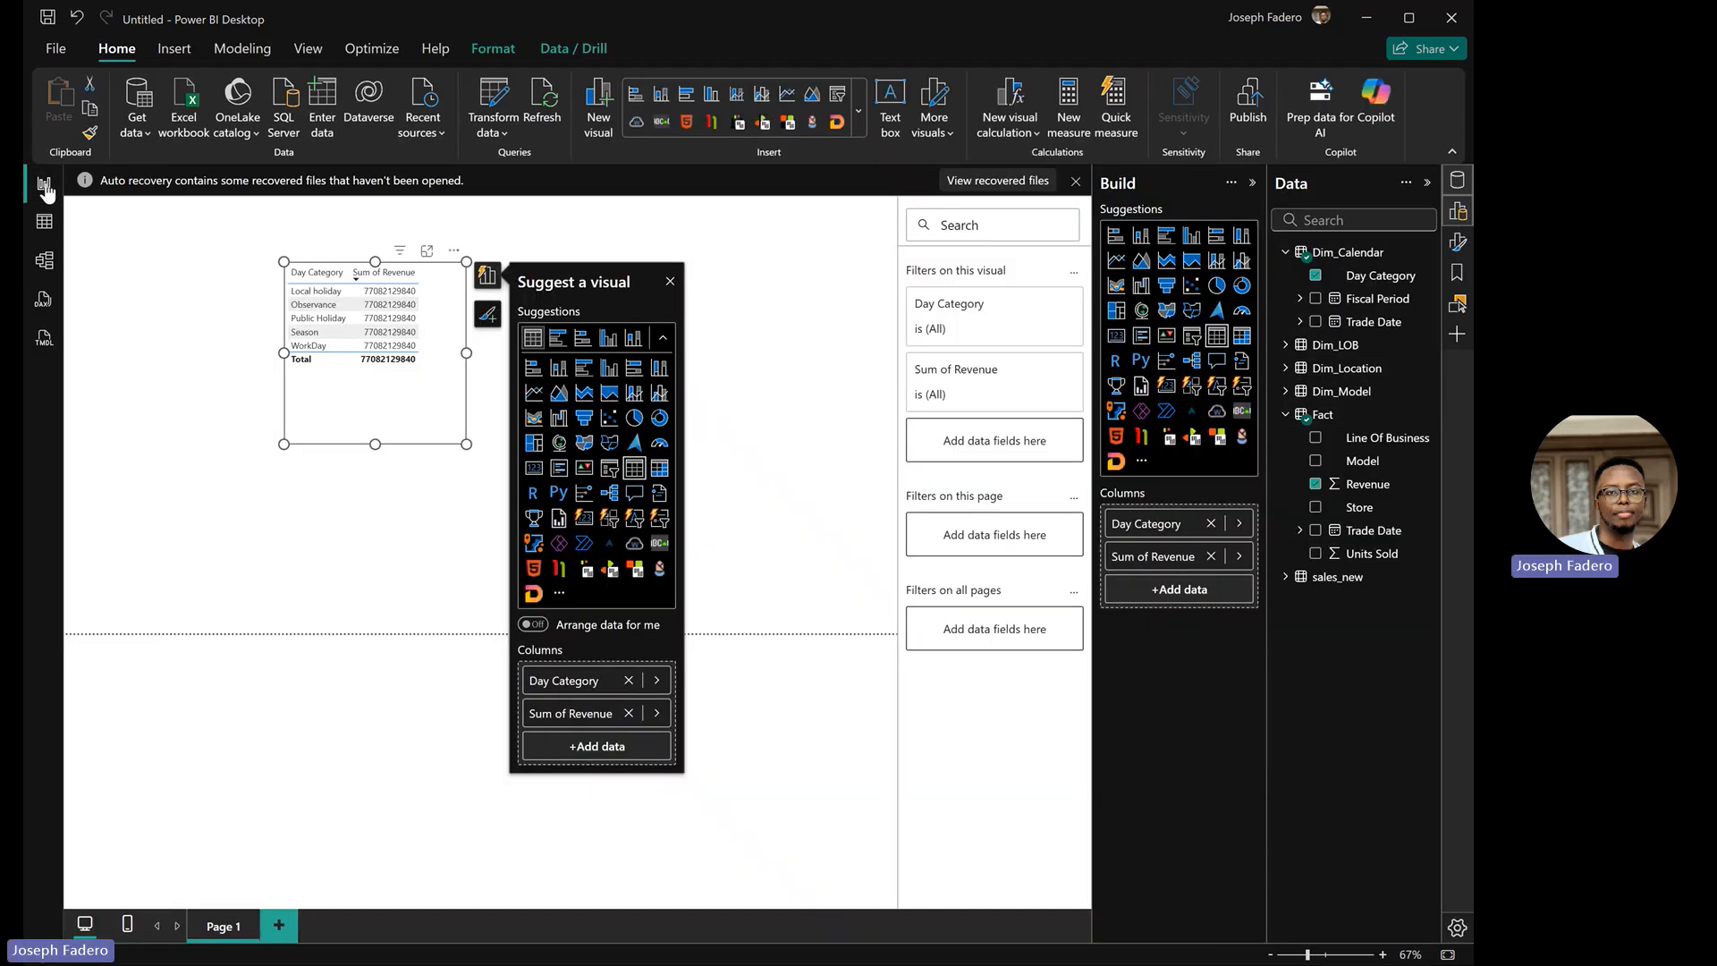
click(320, 470)
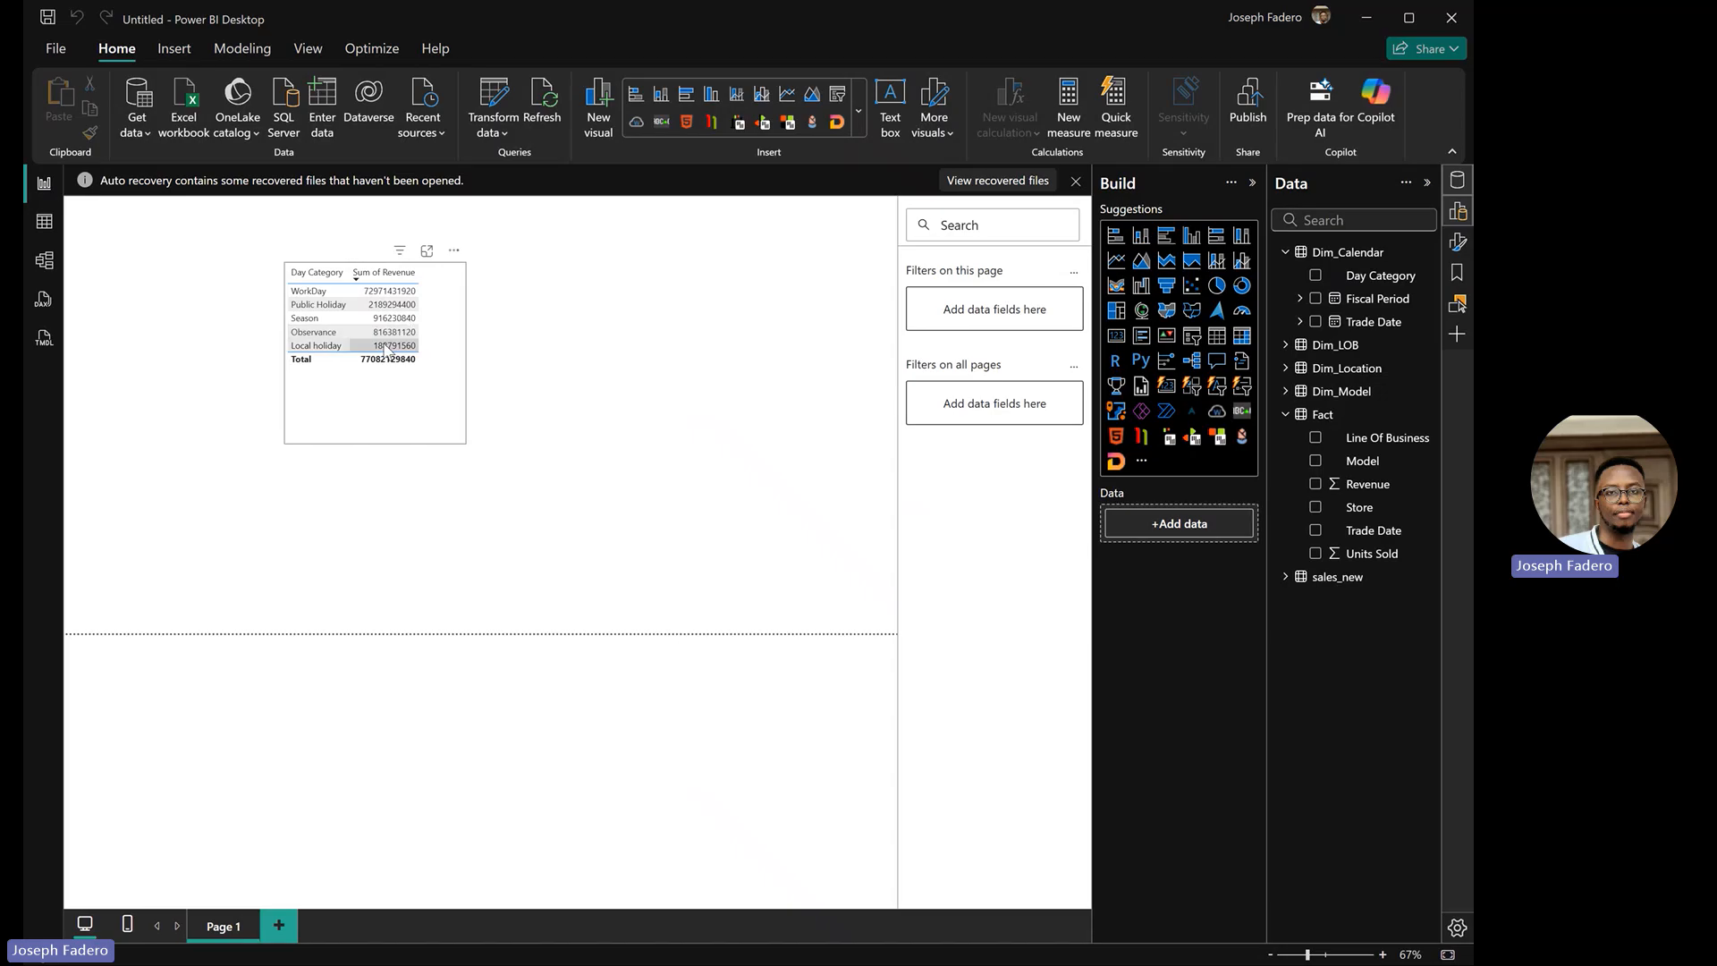
Try to mark Dim_Calendar as a date table with Trade Date as its date column, and discard the setup
click(50, 282)
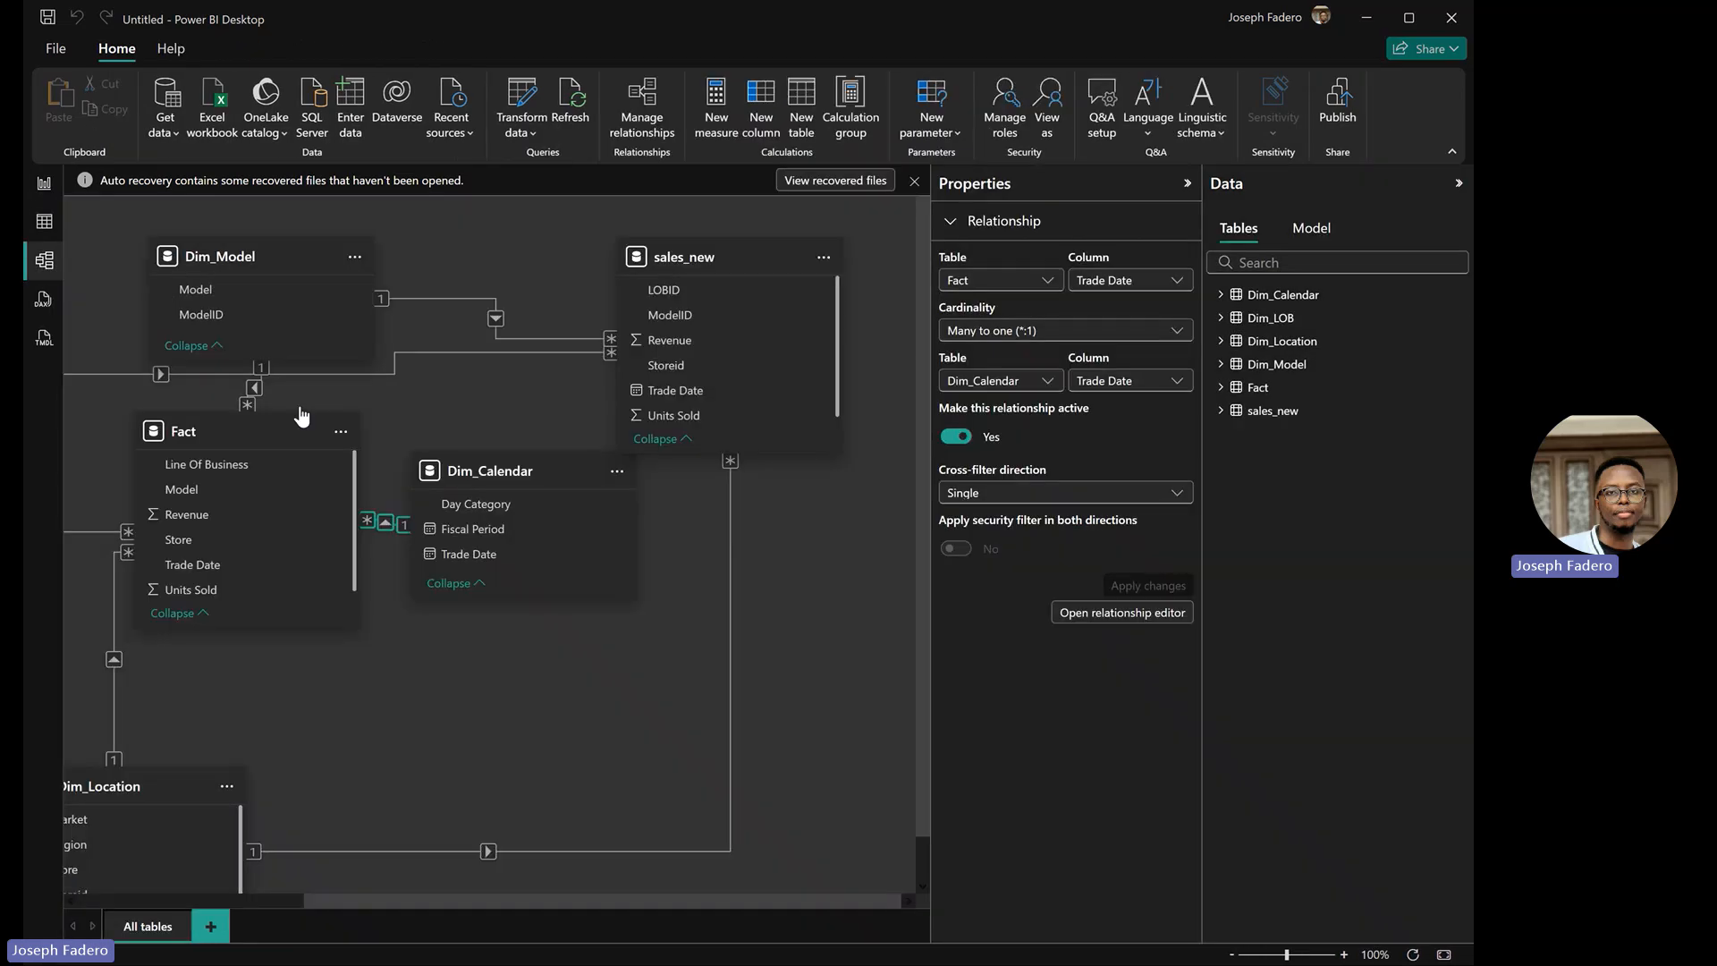
click(512, 474)
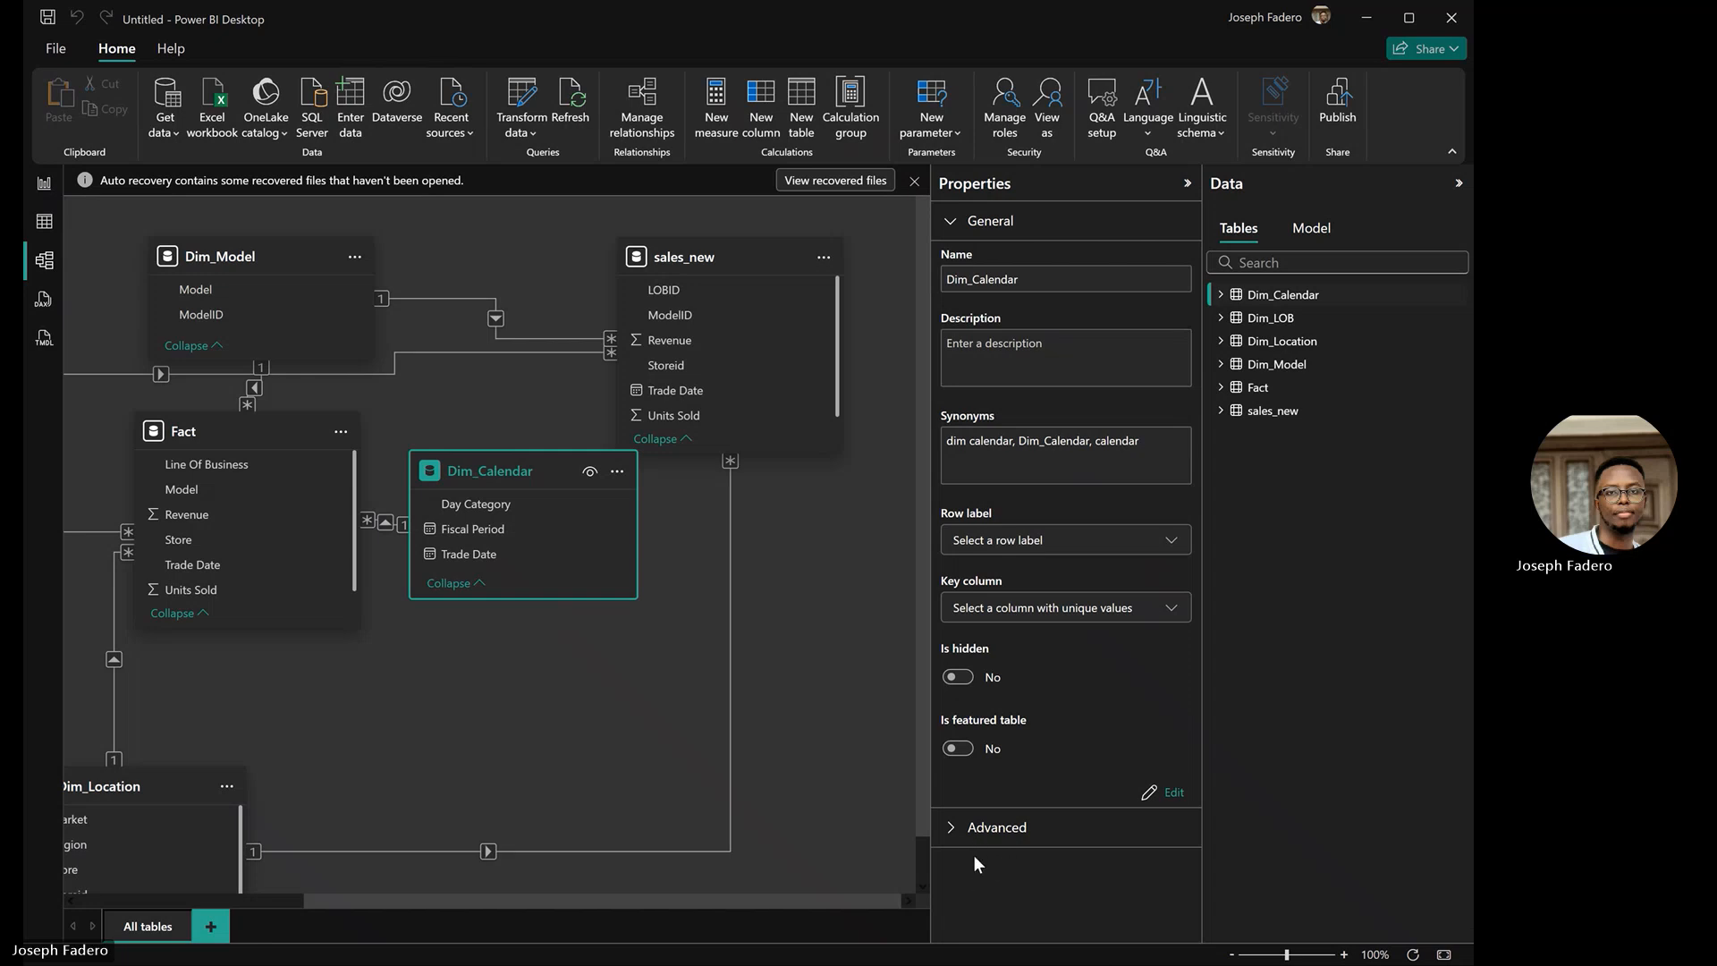
click(948, 826)
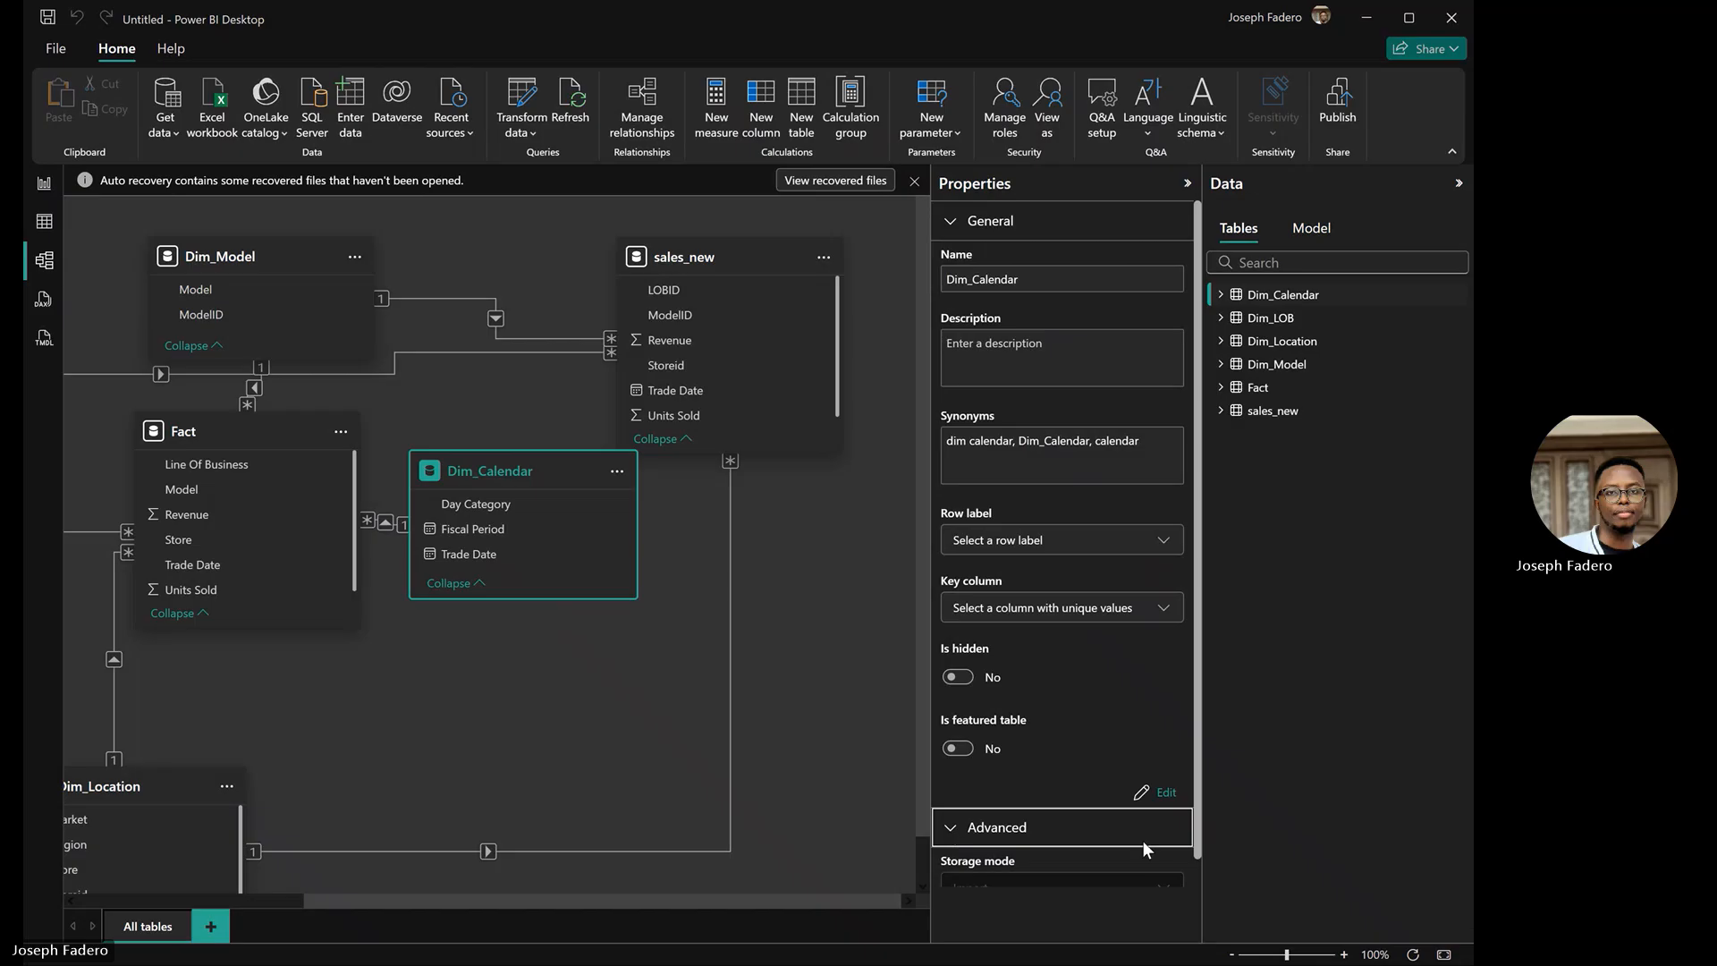
scroll(1194, 872, down, 1)
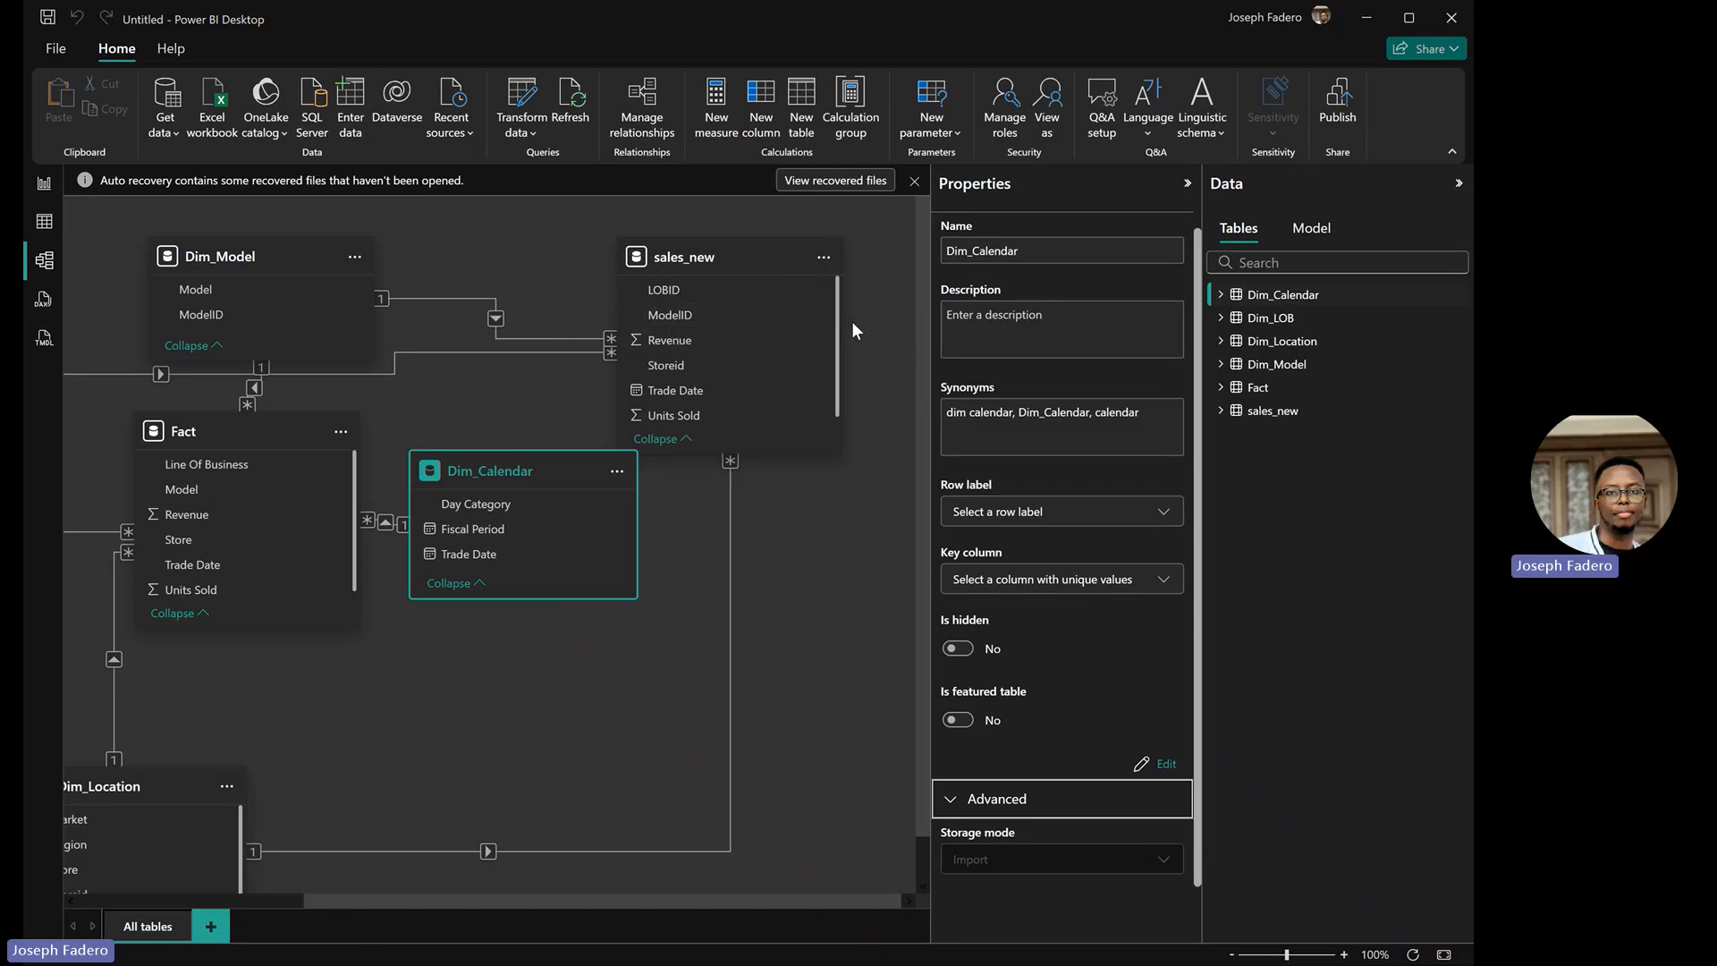
click(45, 223)
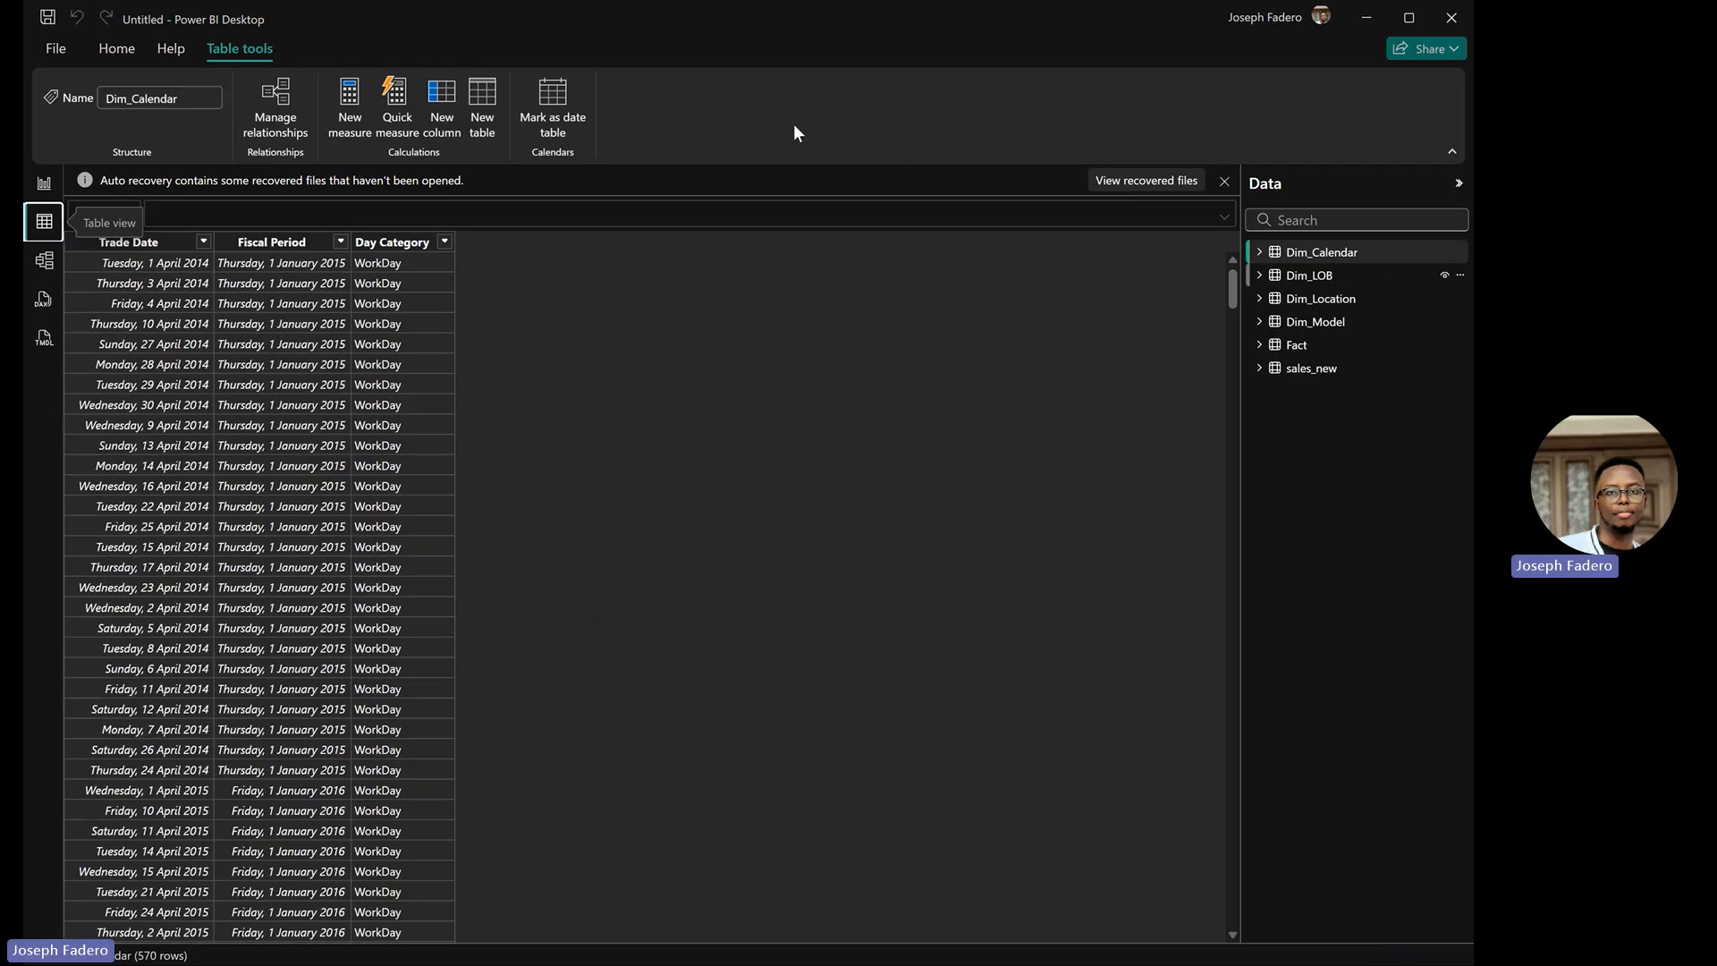
click(570, 127)
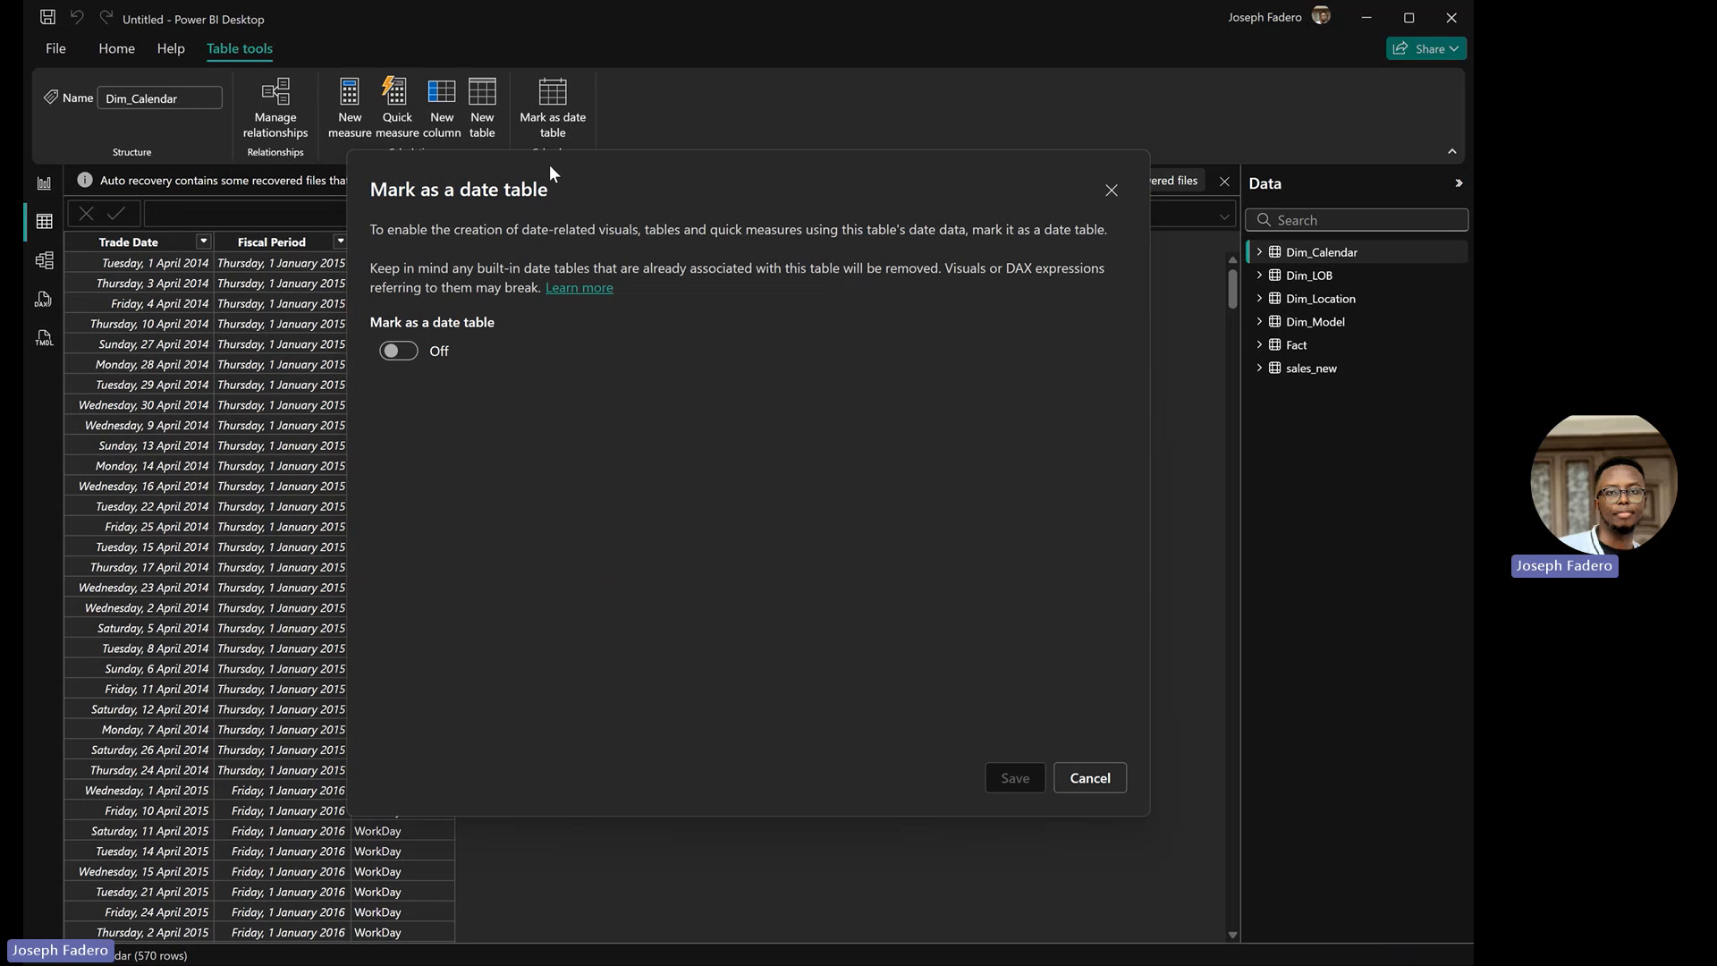
click(401, 355)
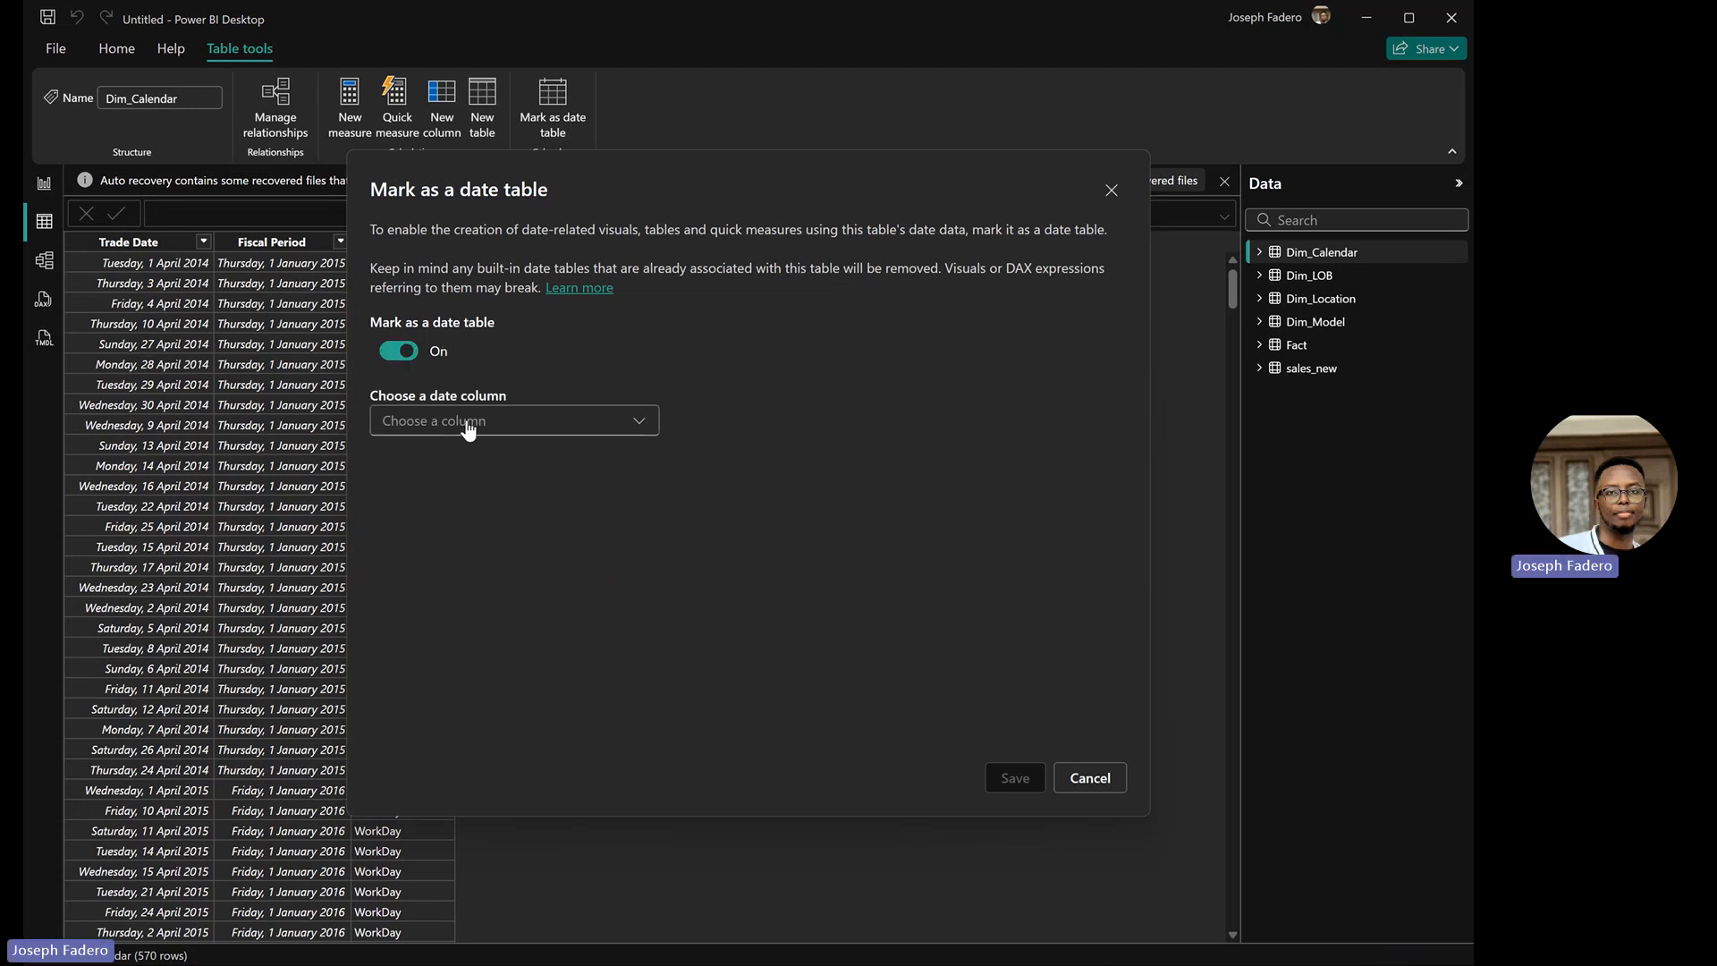
click(628, 419)
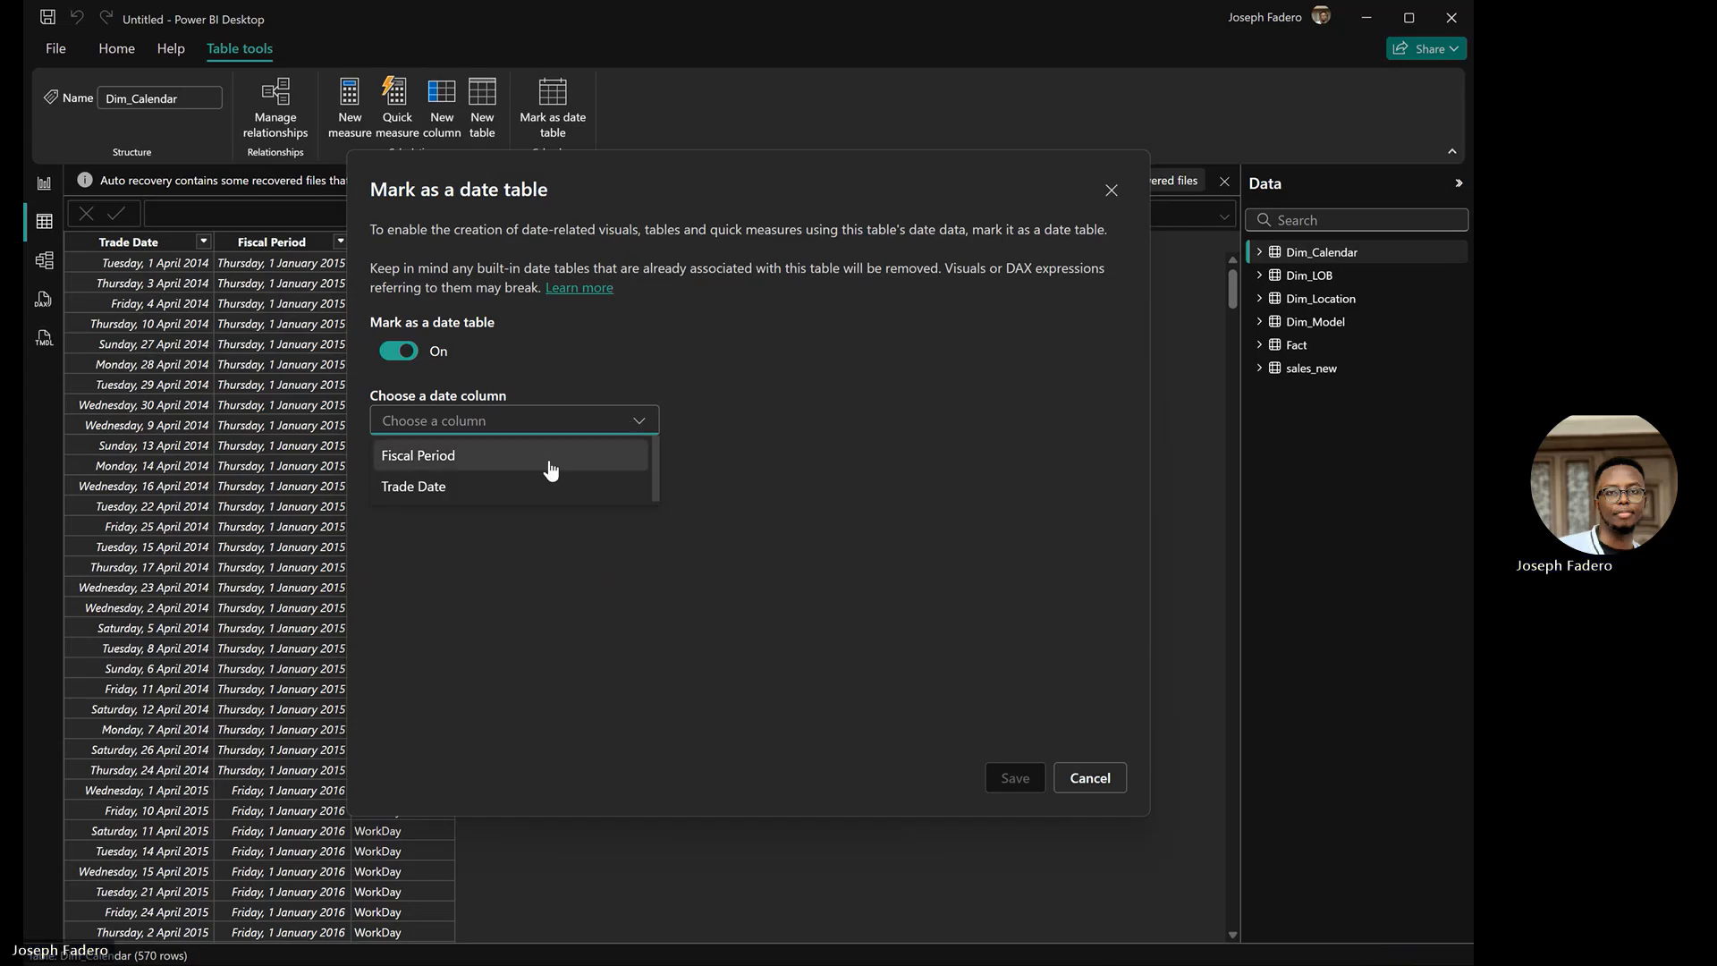
click(516, 487)
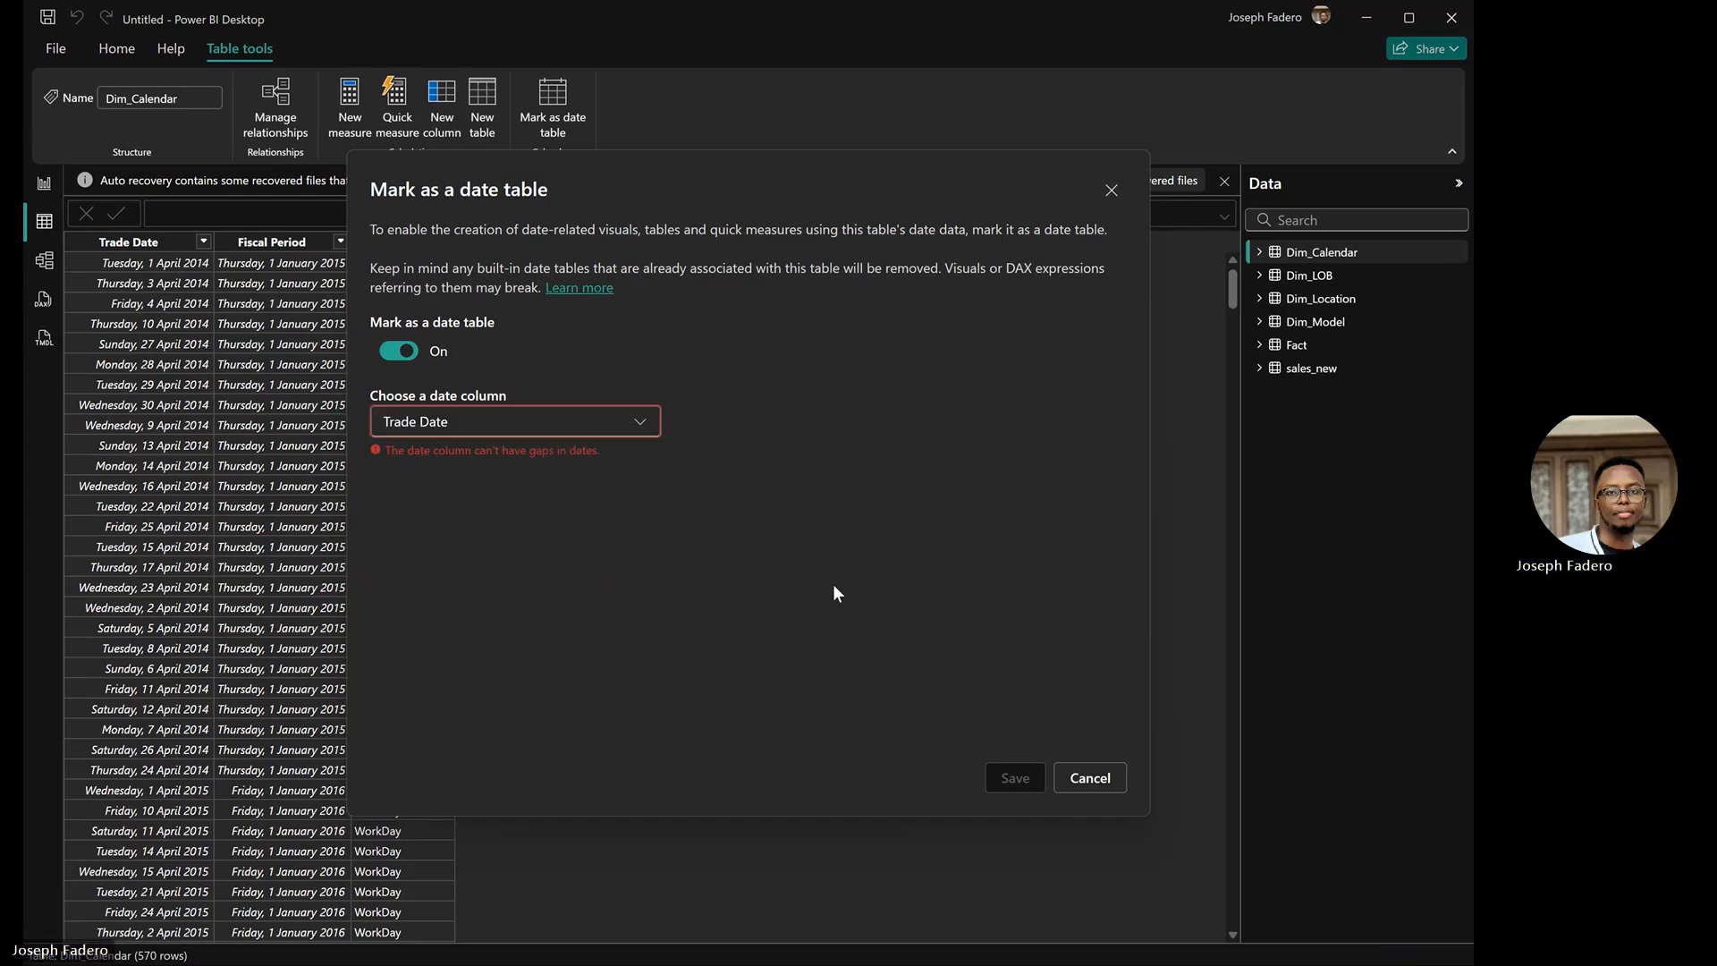
click(648, 432)
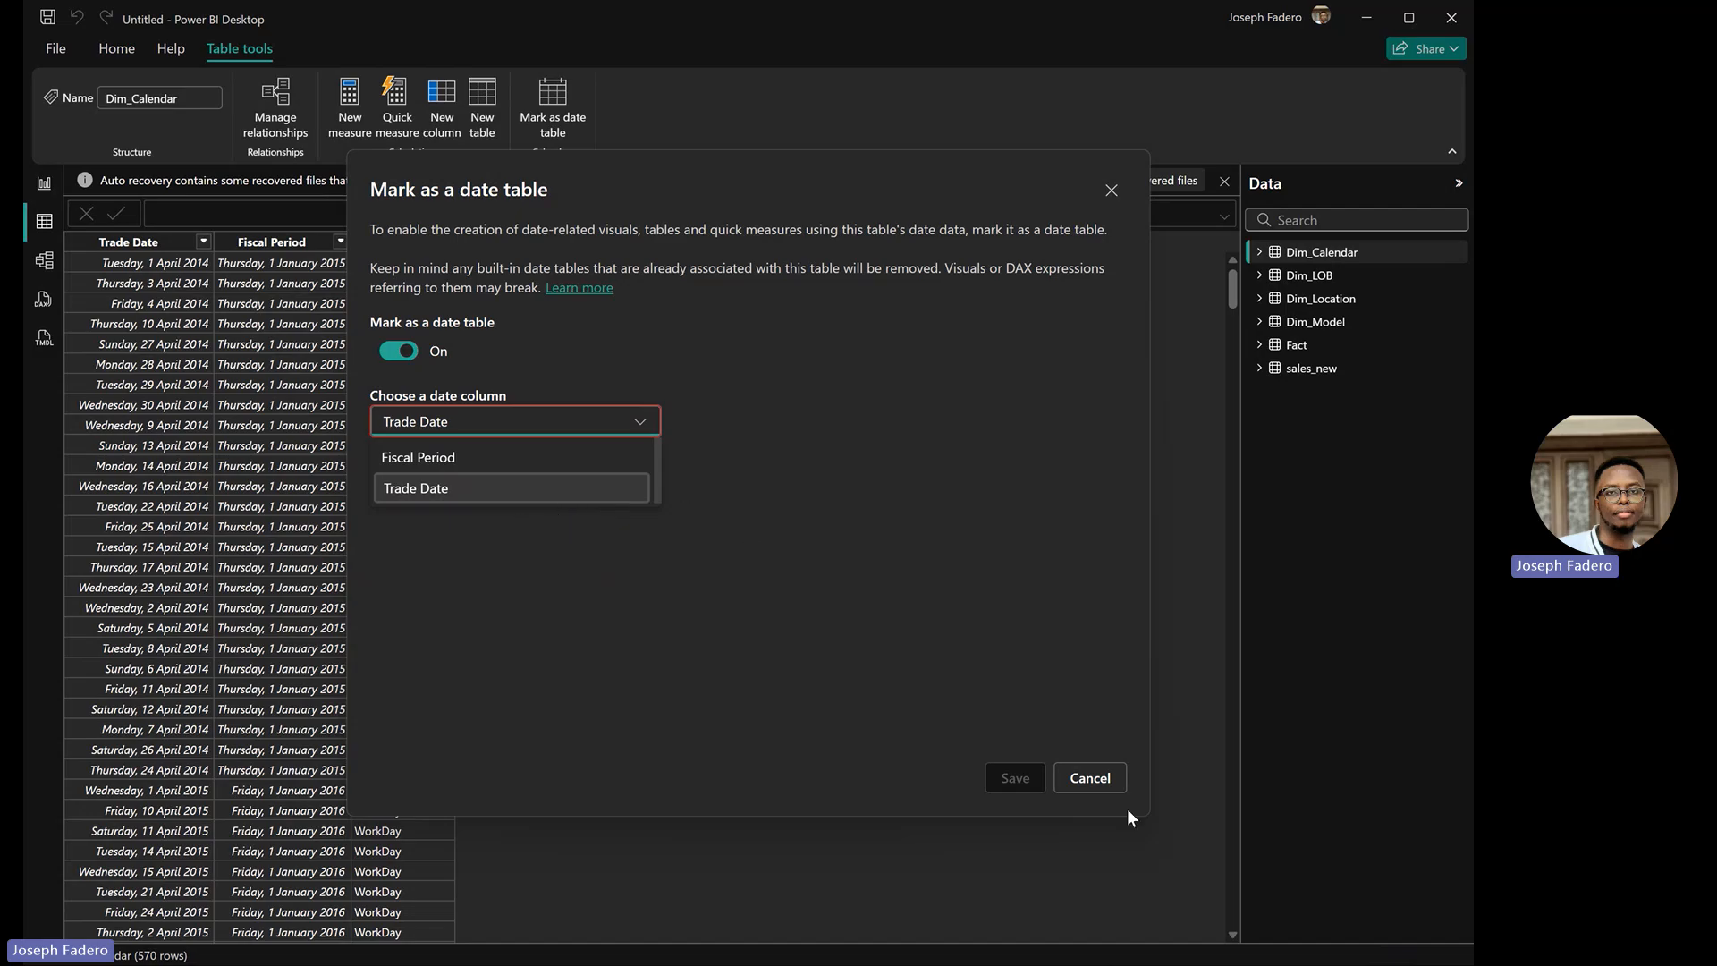
click(1098, 774)
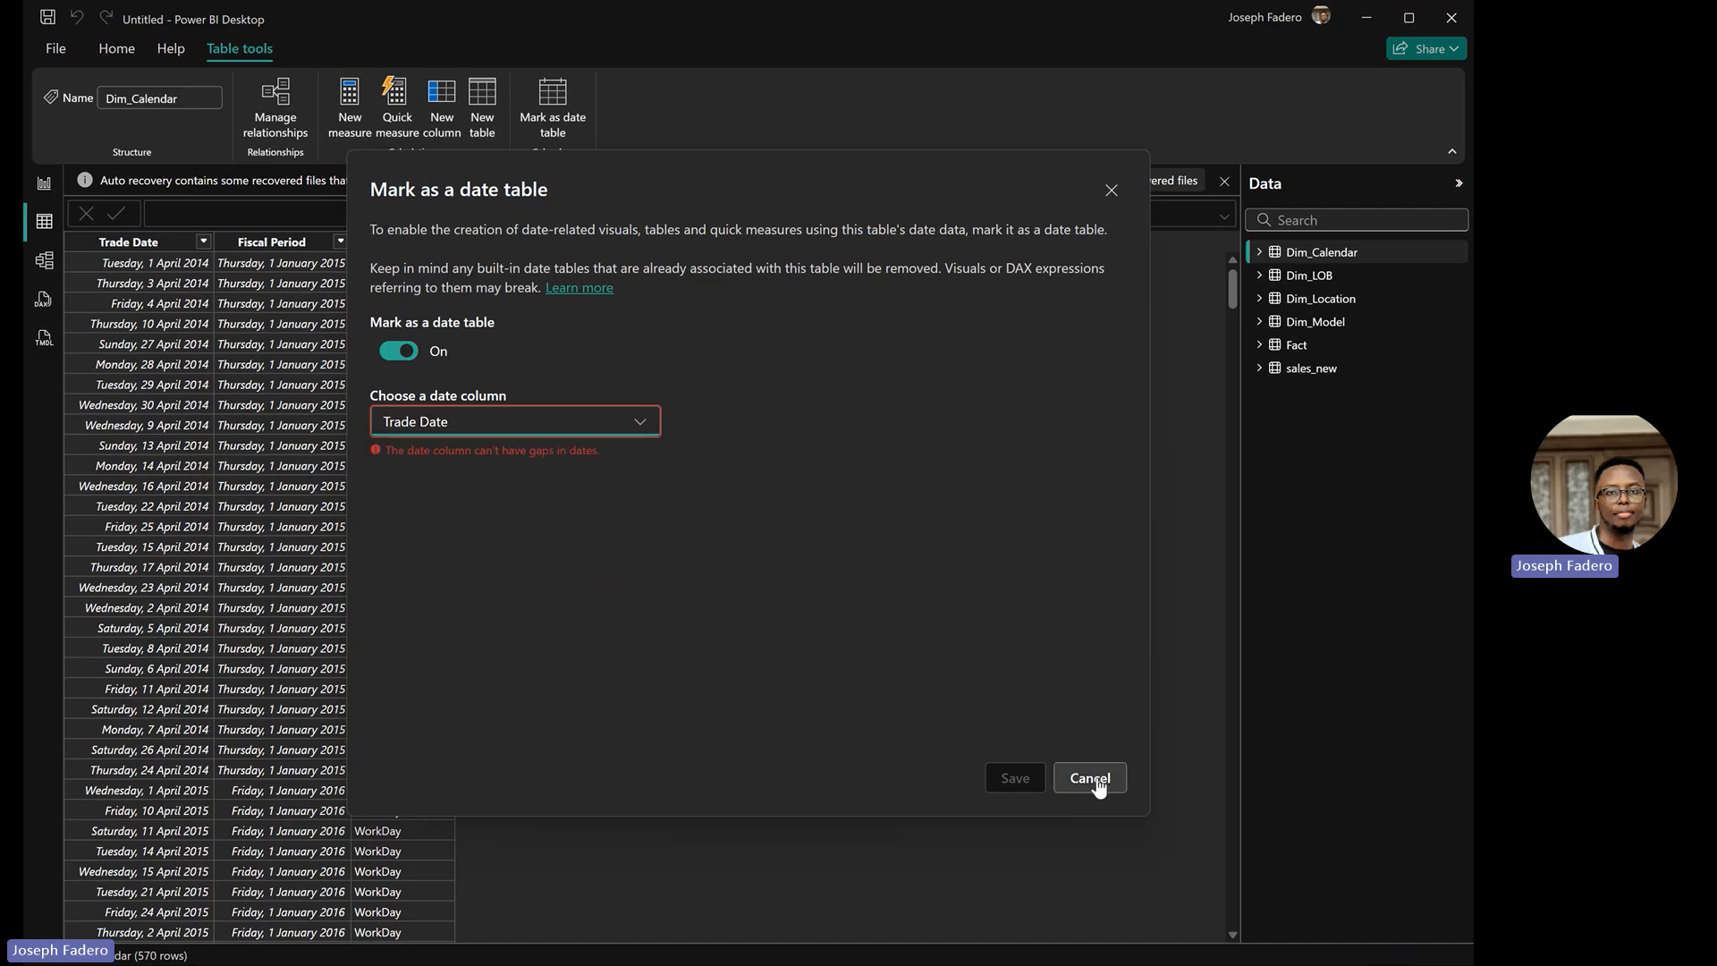
click(1098, 783)
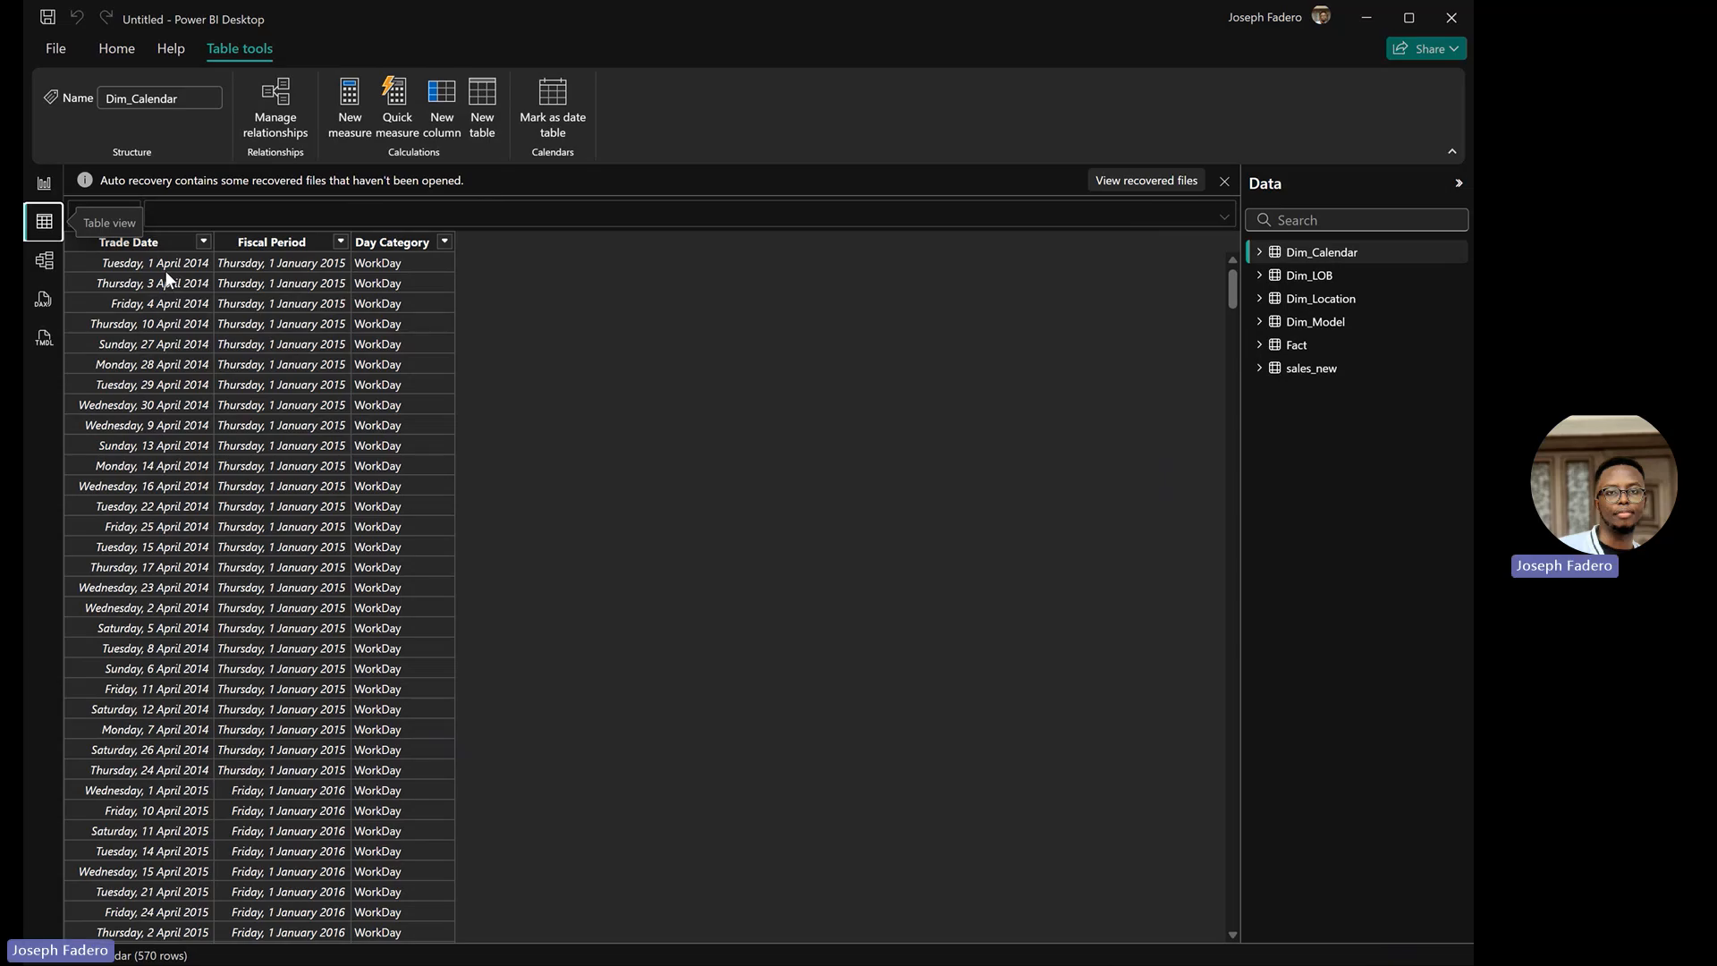
Return to the report view to look at the Revenue by Day Category table on Page 1
click(49, 187)
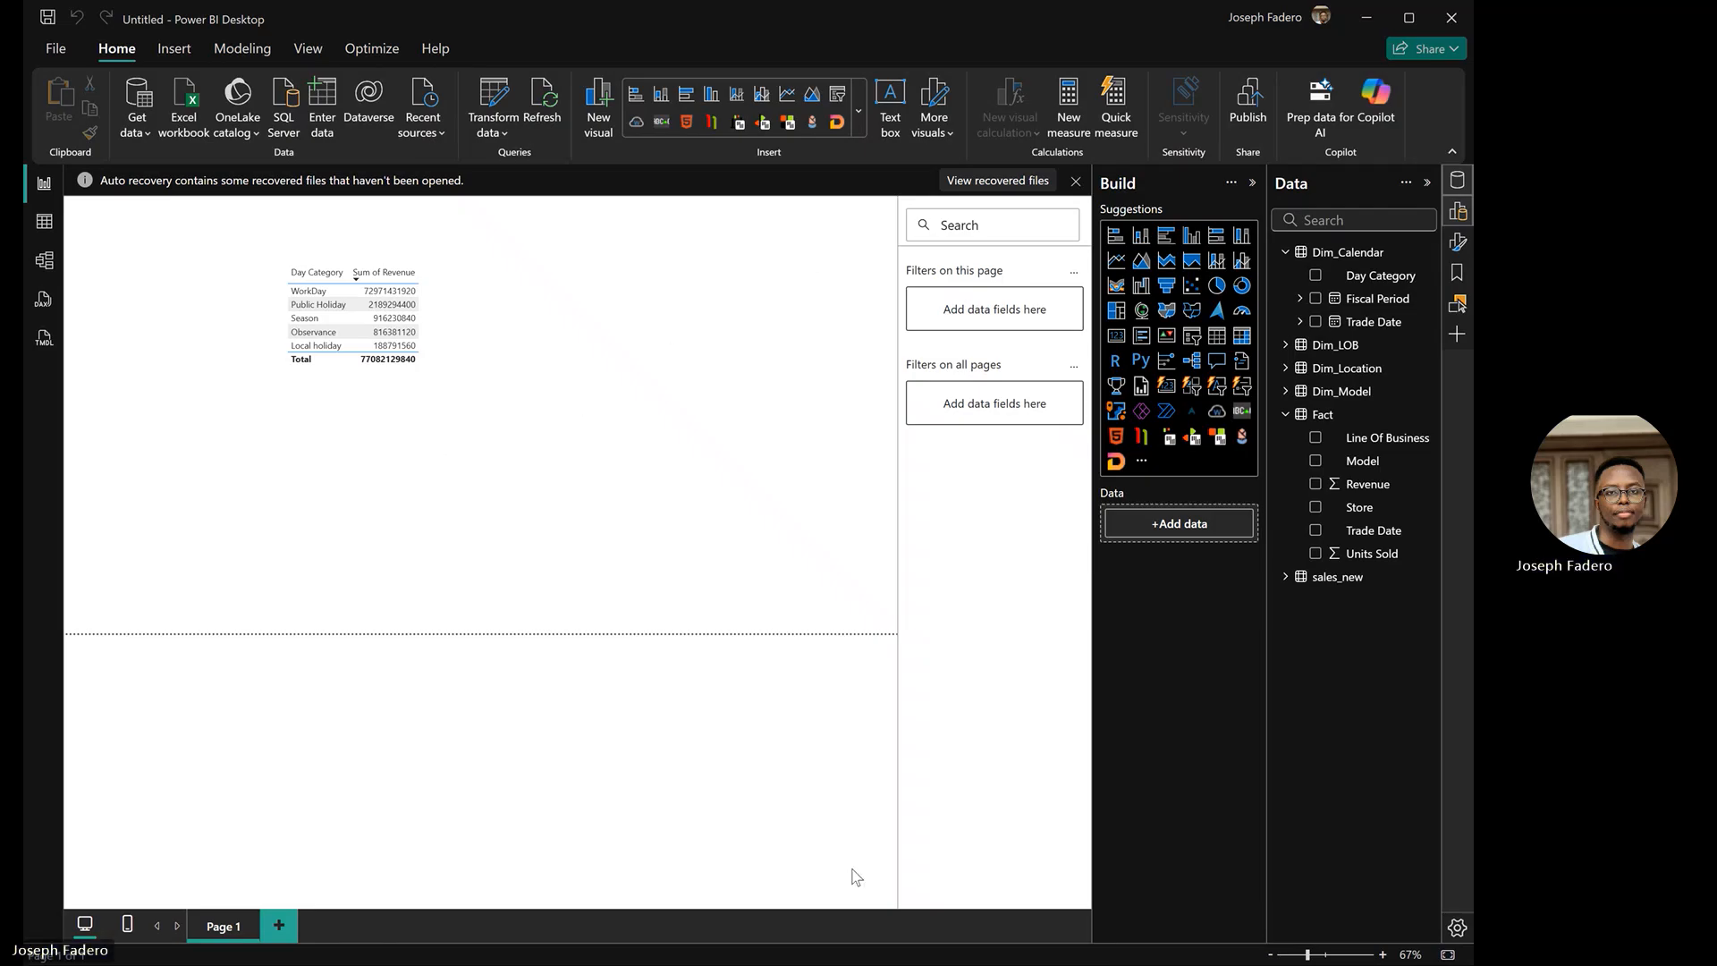
mouse_move(919, 962)
click(835, 27)
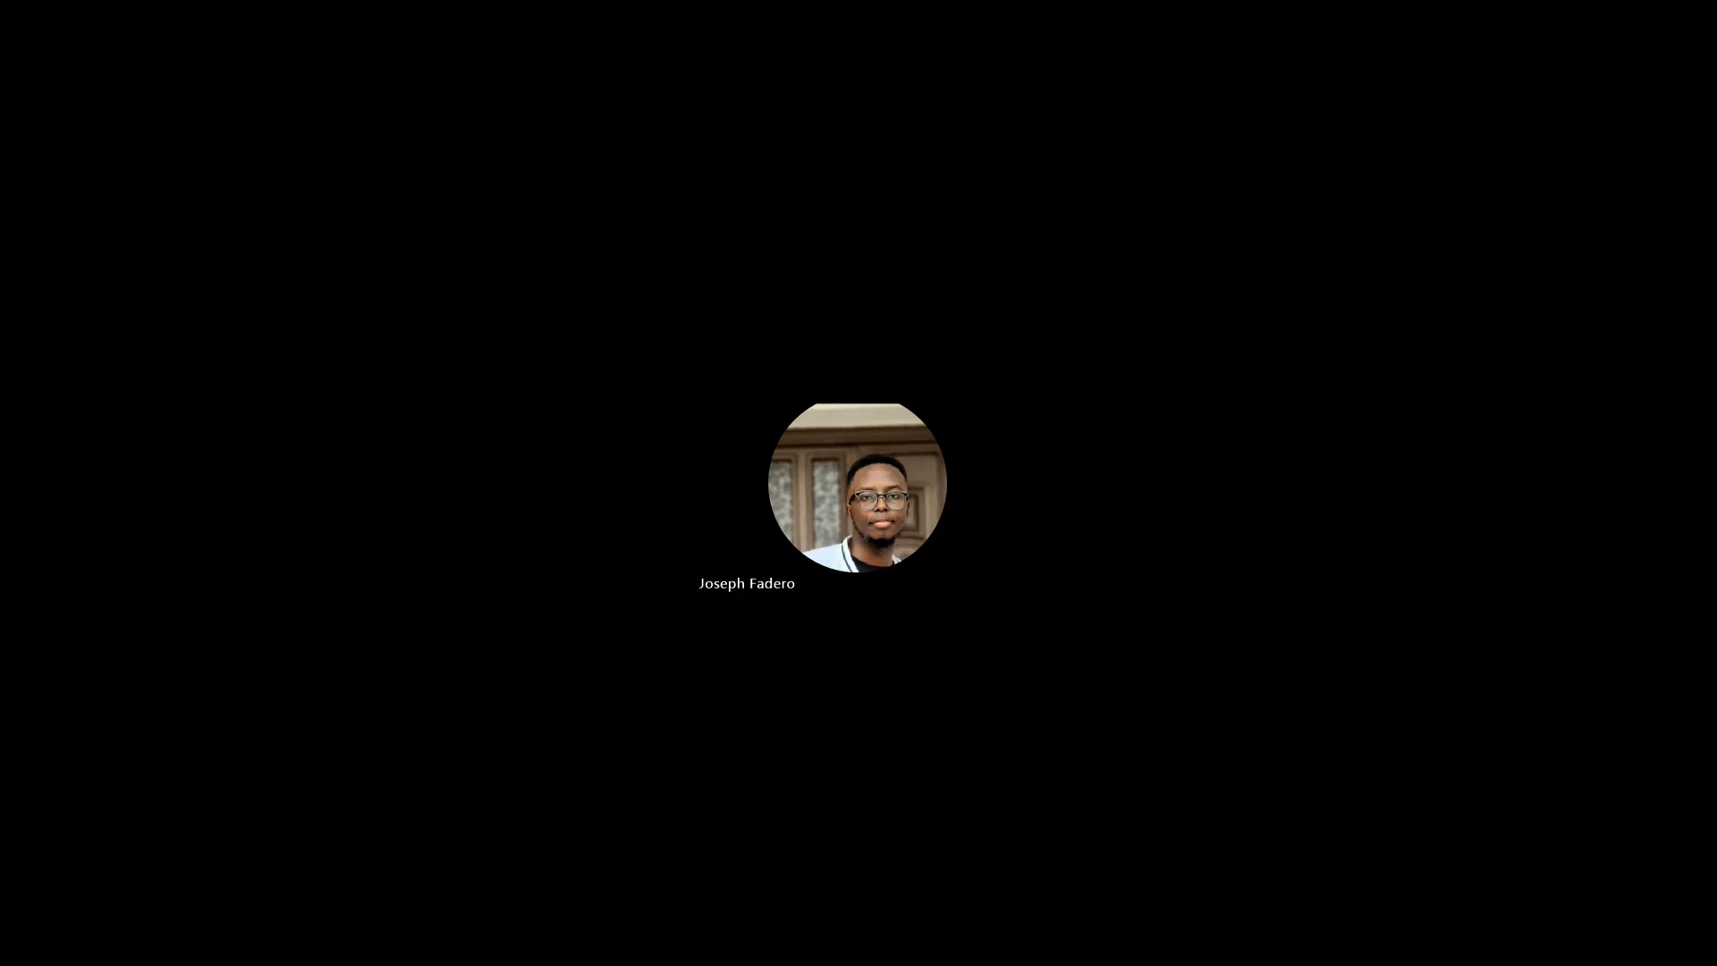